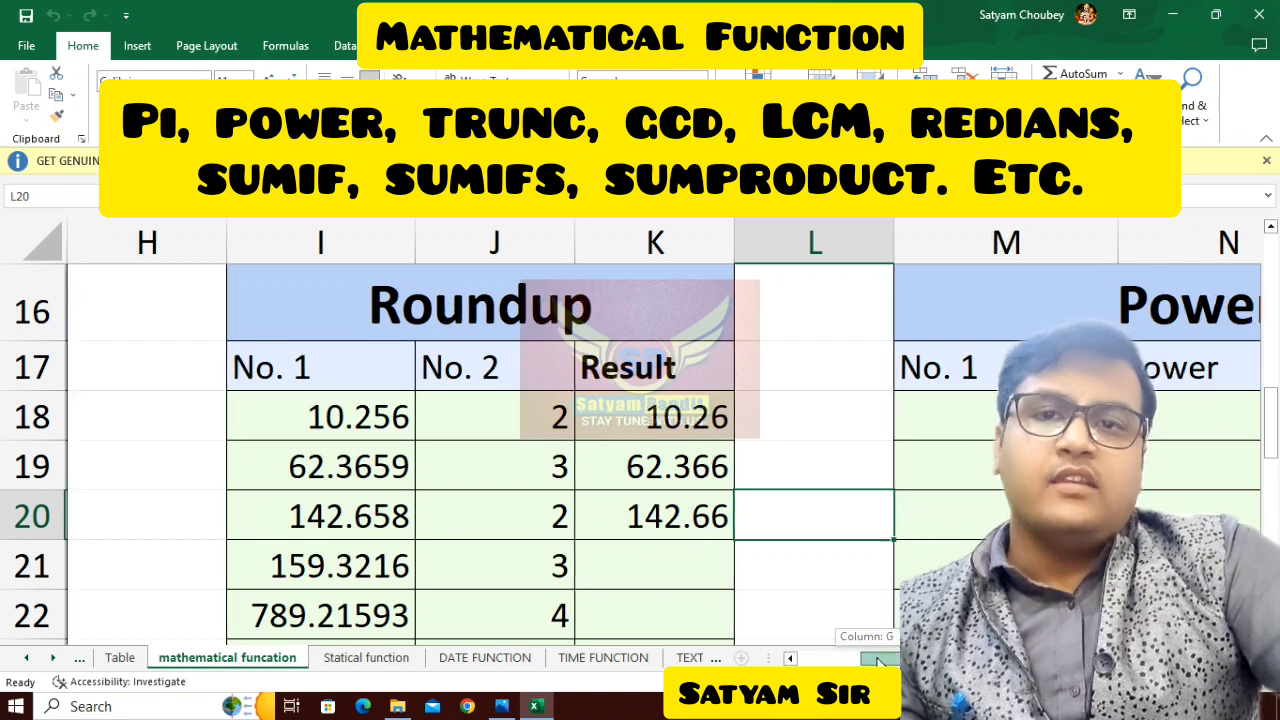
Step: Clear the existing results in O18:O22 of the Power table
drag(876, 660, 904, 660)
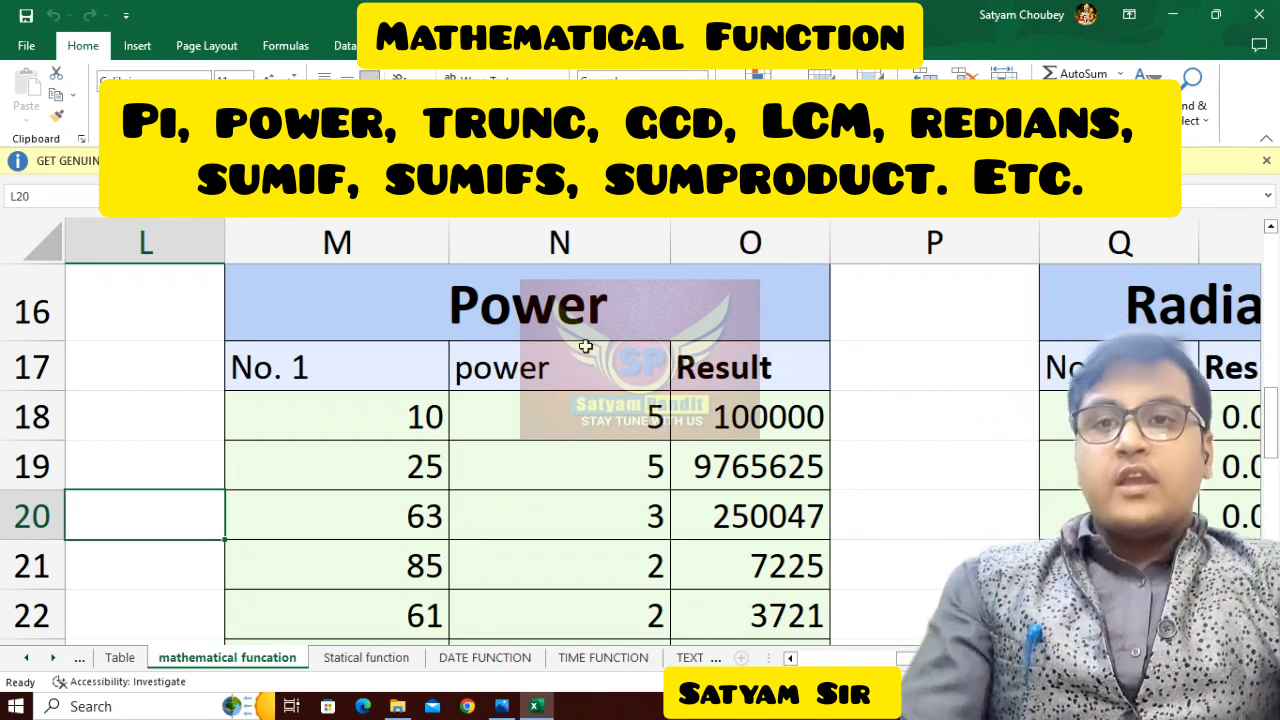
drag(752, 436, 763, 638)
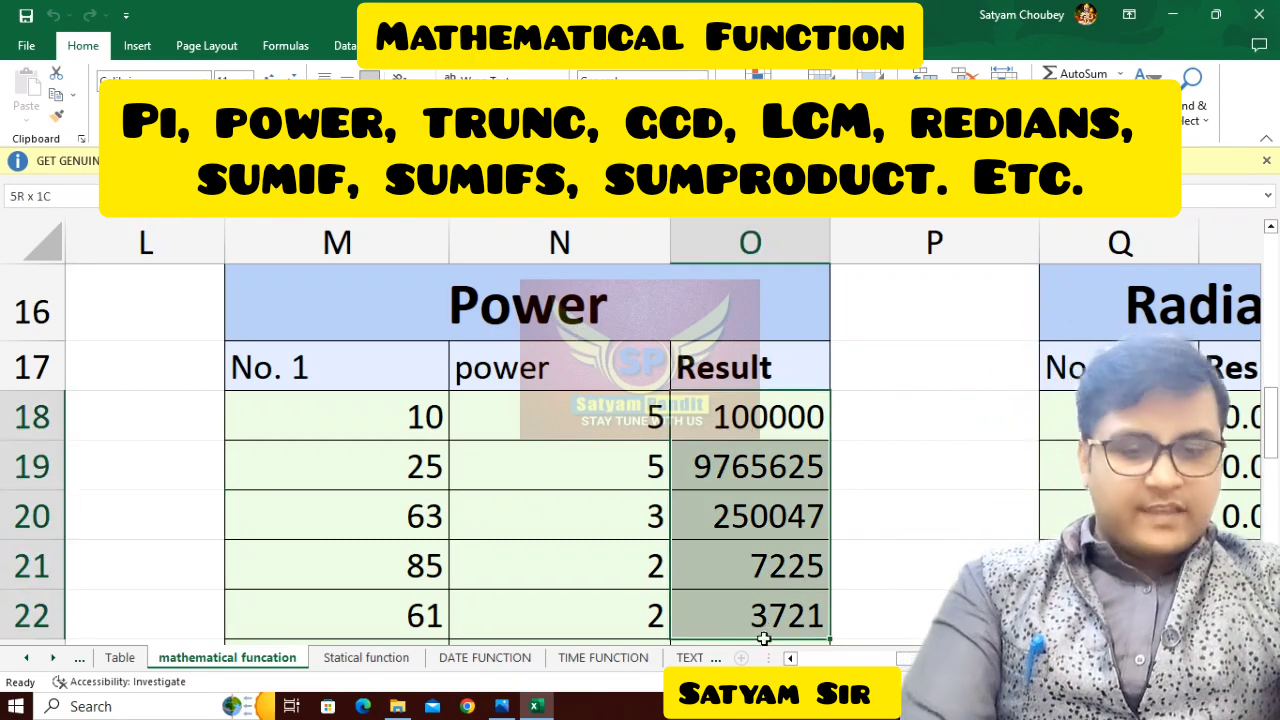
key(Delete)
Step: Enter the formula =POWER(M18,N18) in O18 to raise the first number to its power
click(737, 422)
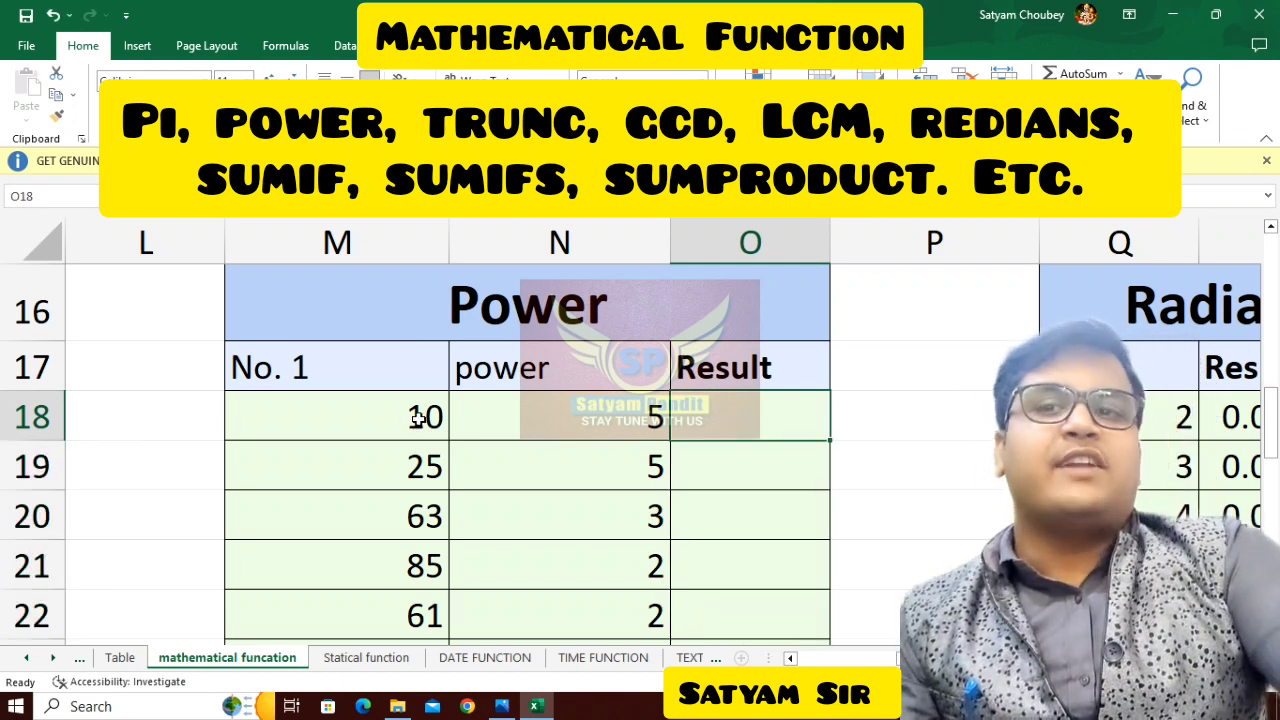
click(421, 419)
click(570, 412)
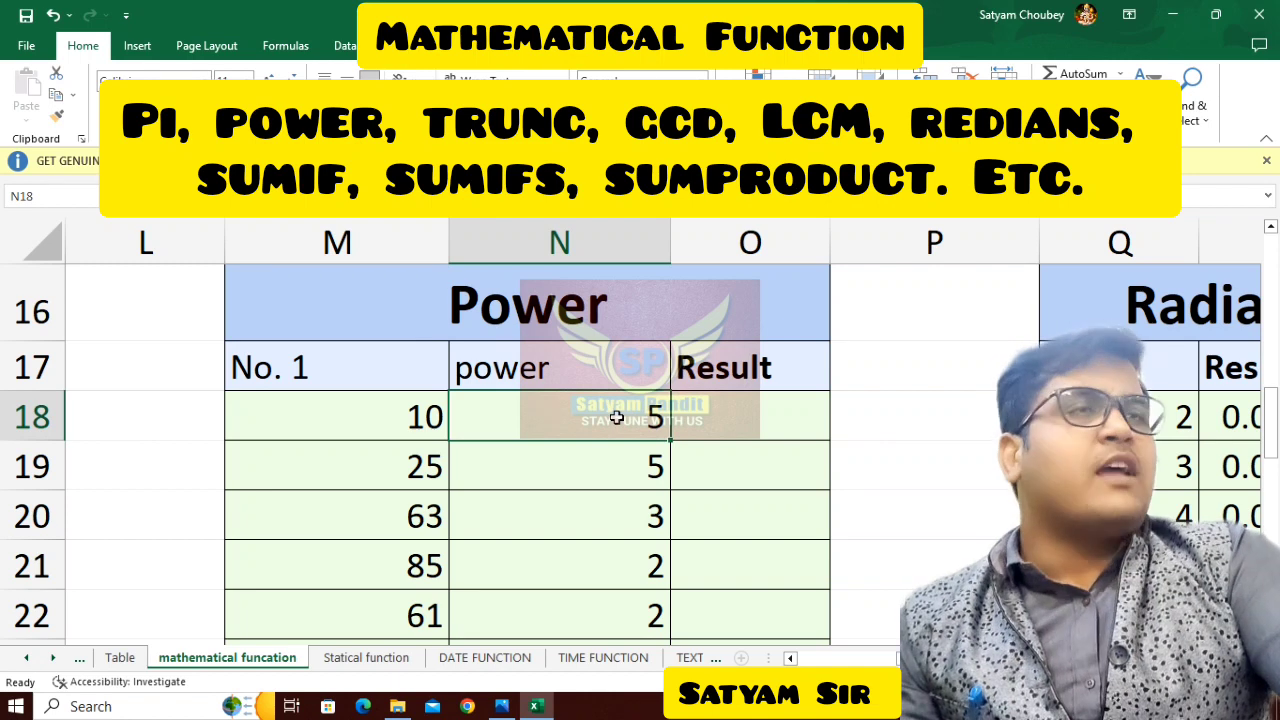
click(748, 433)
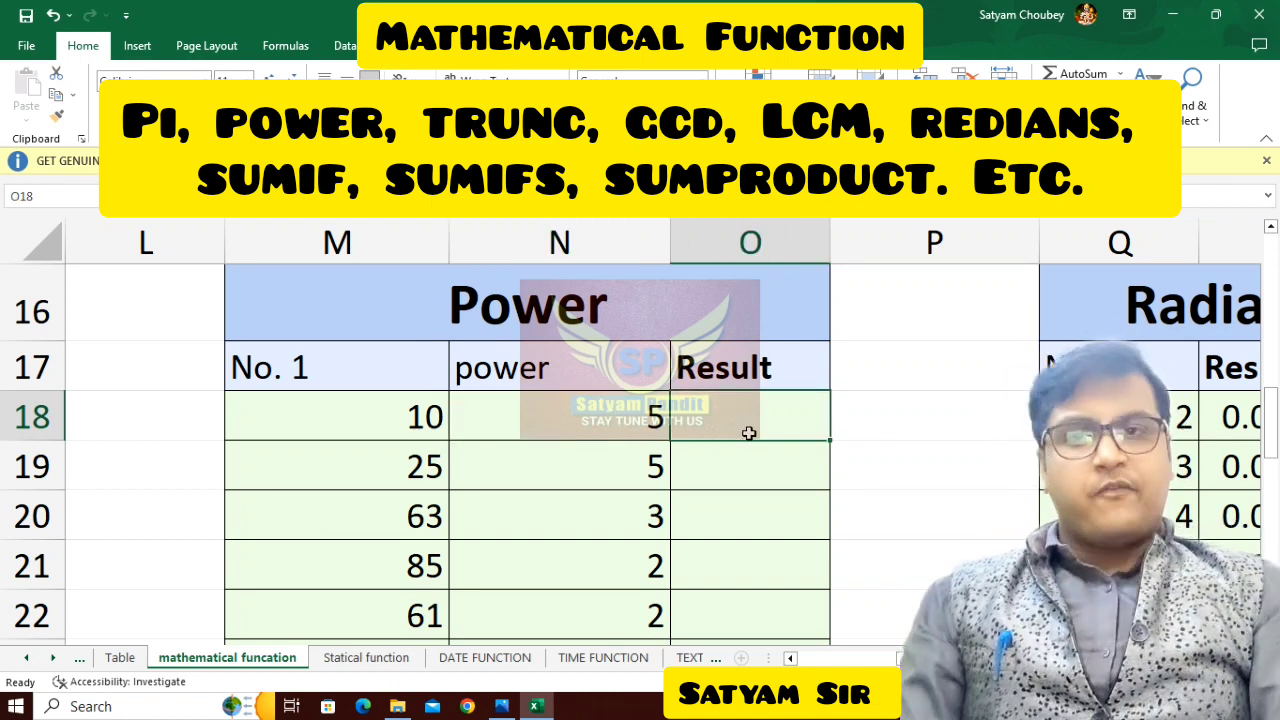
text(=power)
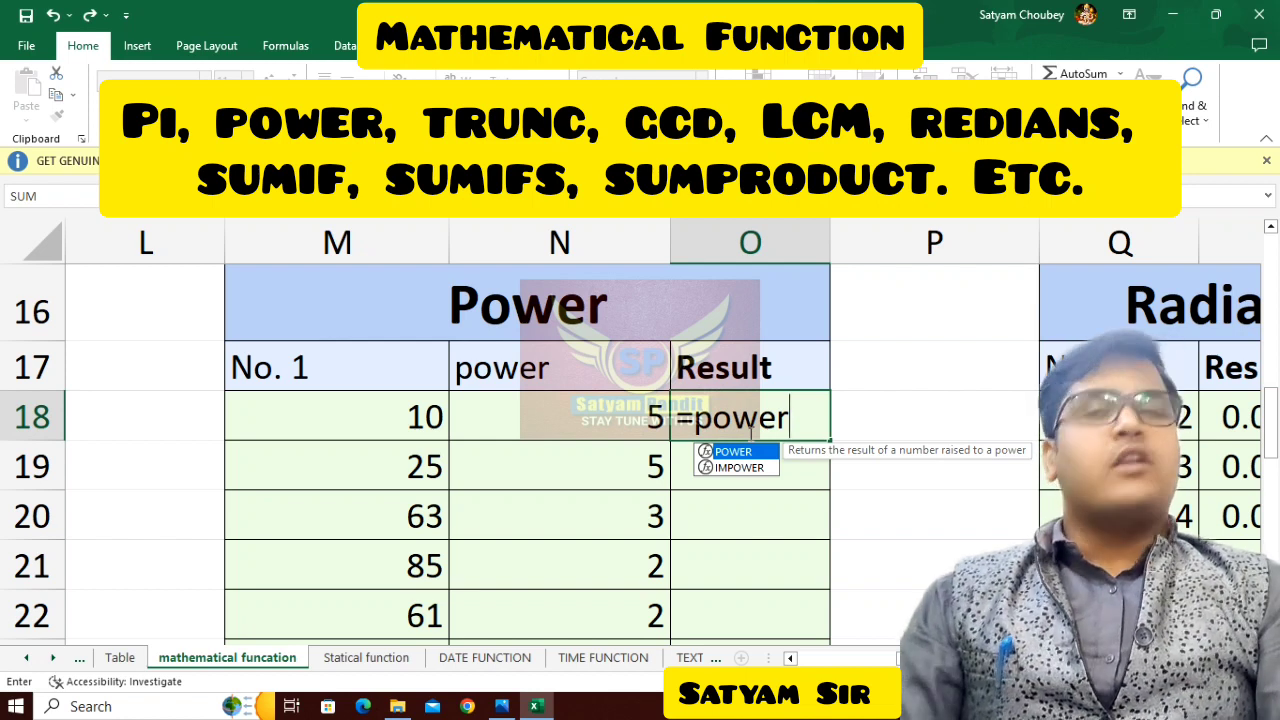
text(()
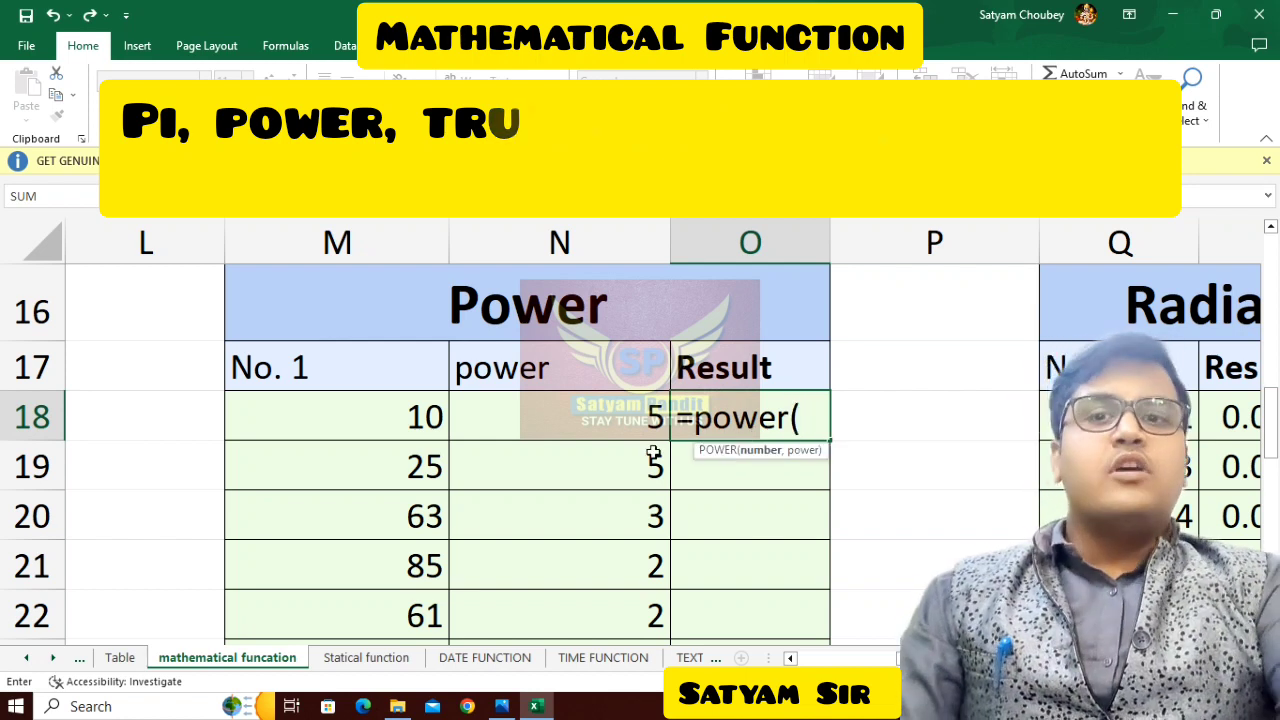
click(373, 410)
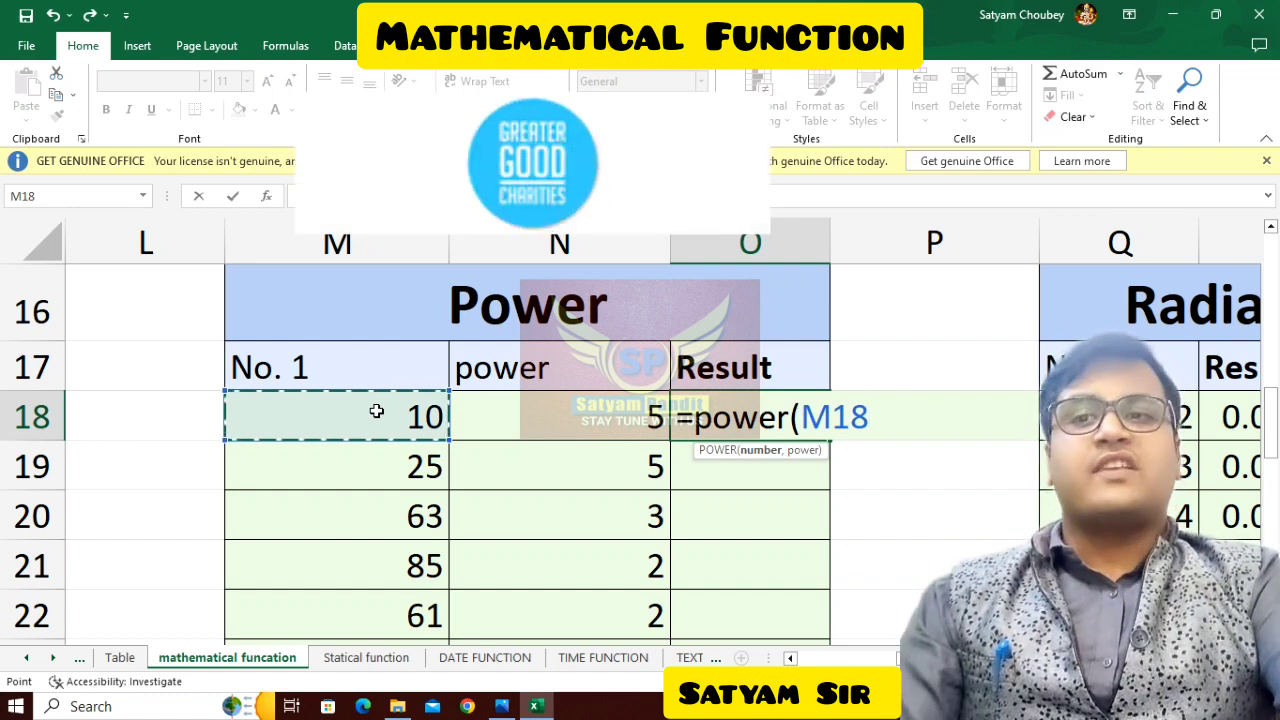
text(,)
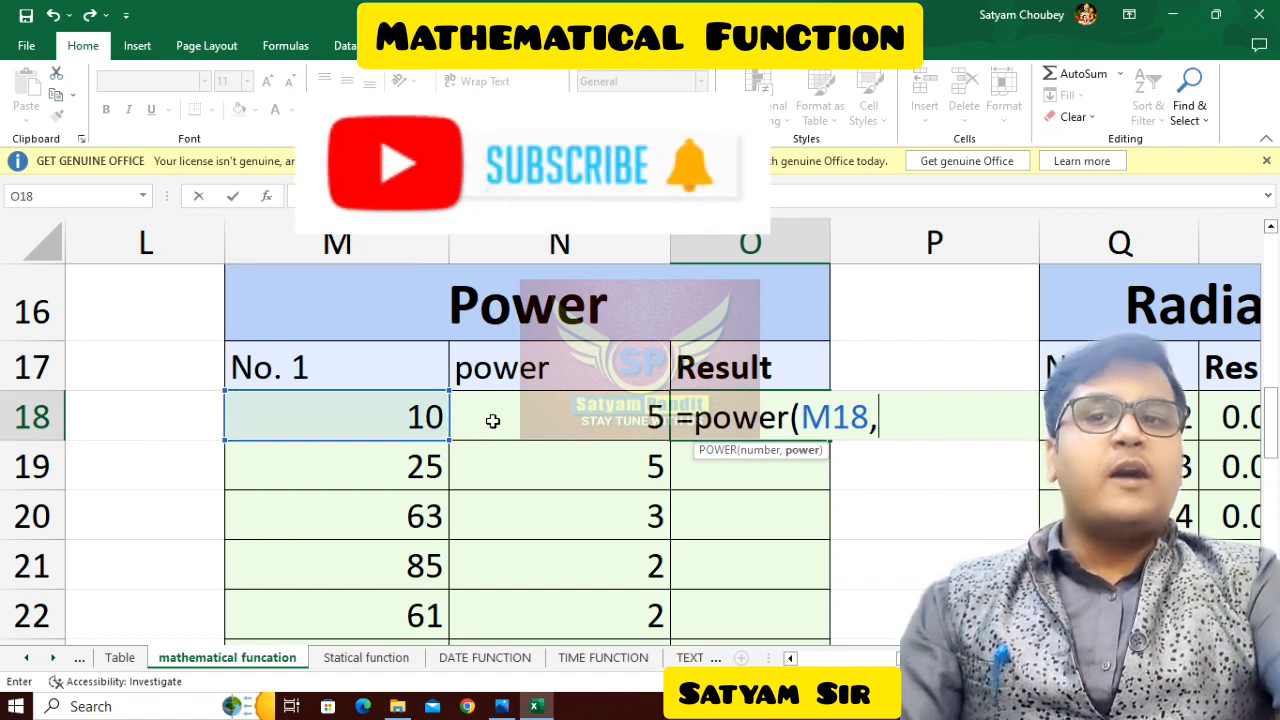
click(580, 423)
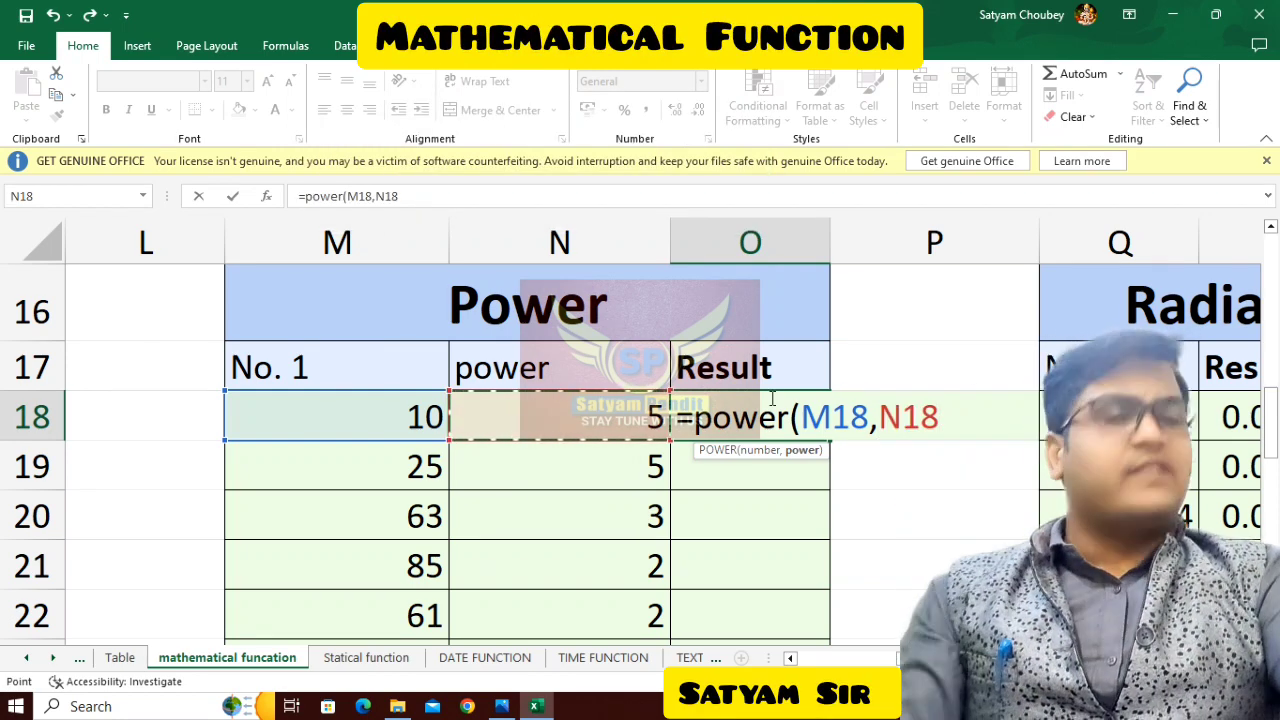
text())
key(Return)
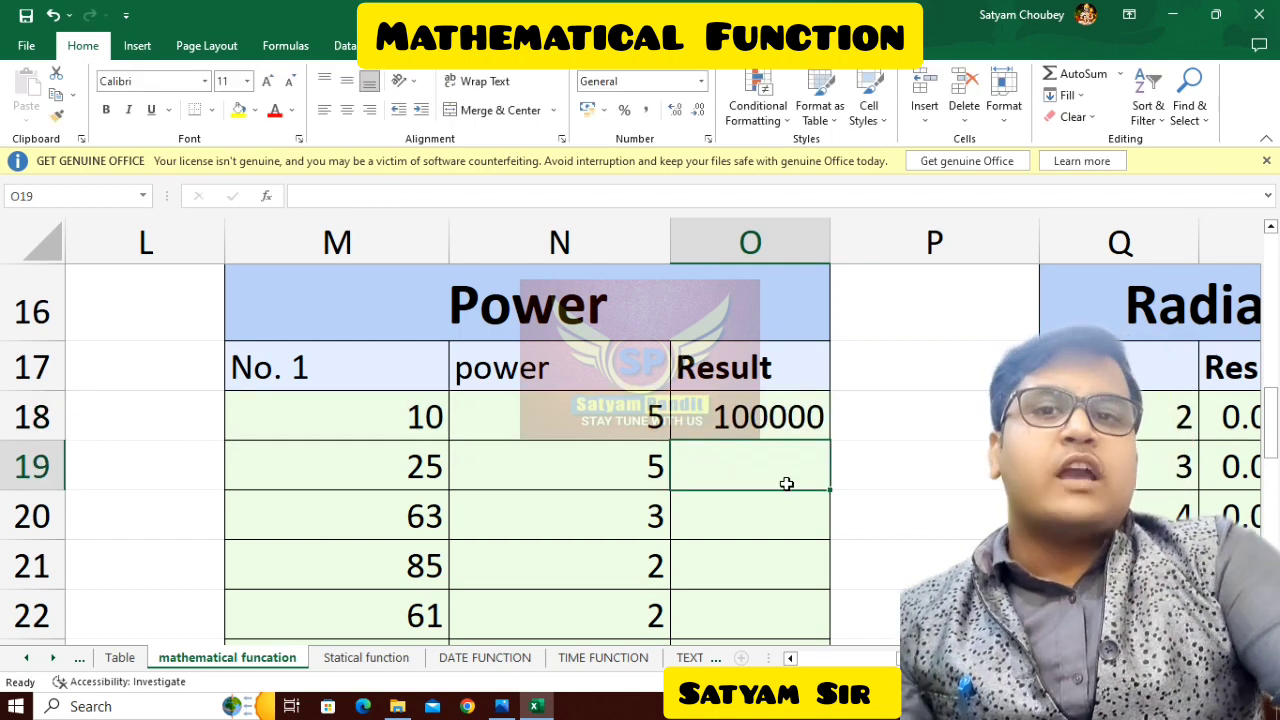
Step: Set the Power table's first number, in M18, to 2
click(410, 418)
text(2)
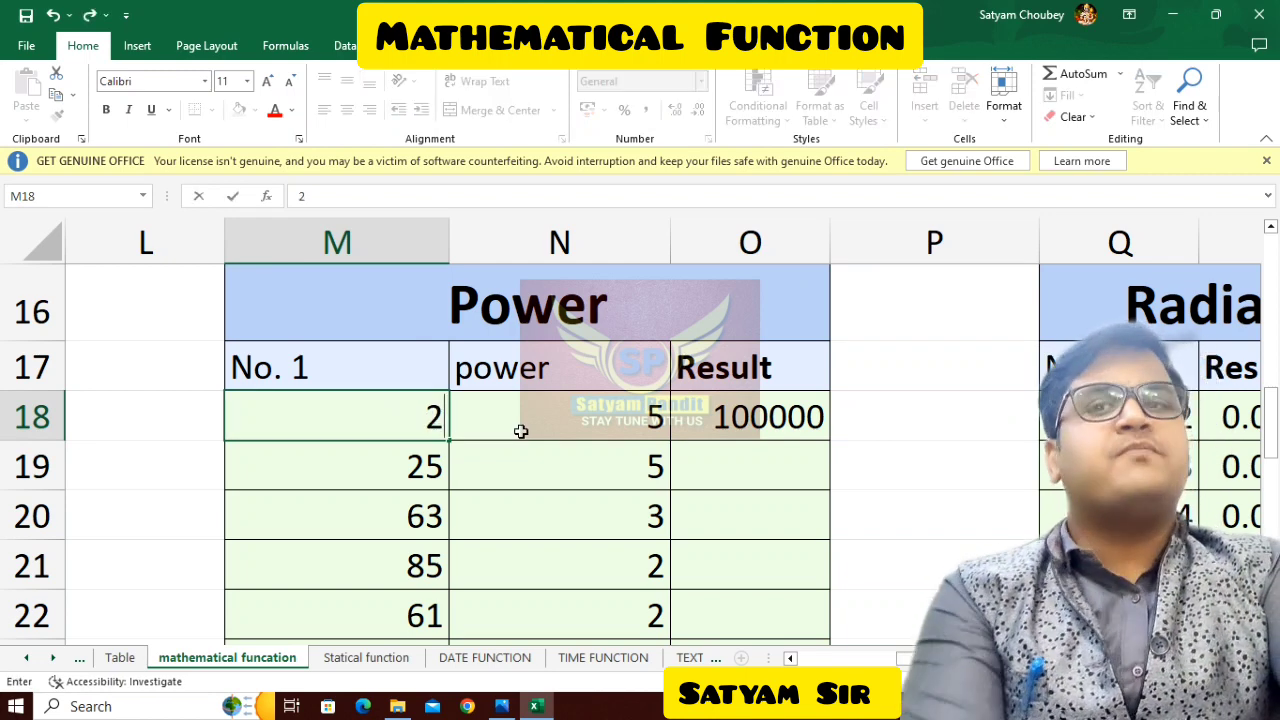
key(Return)
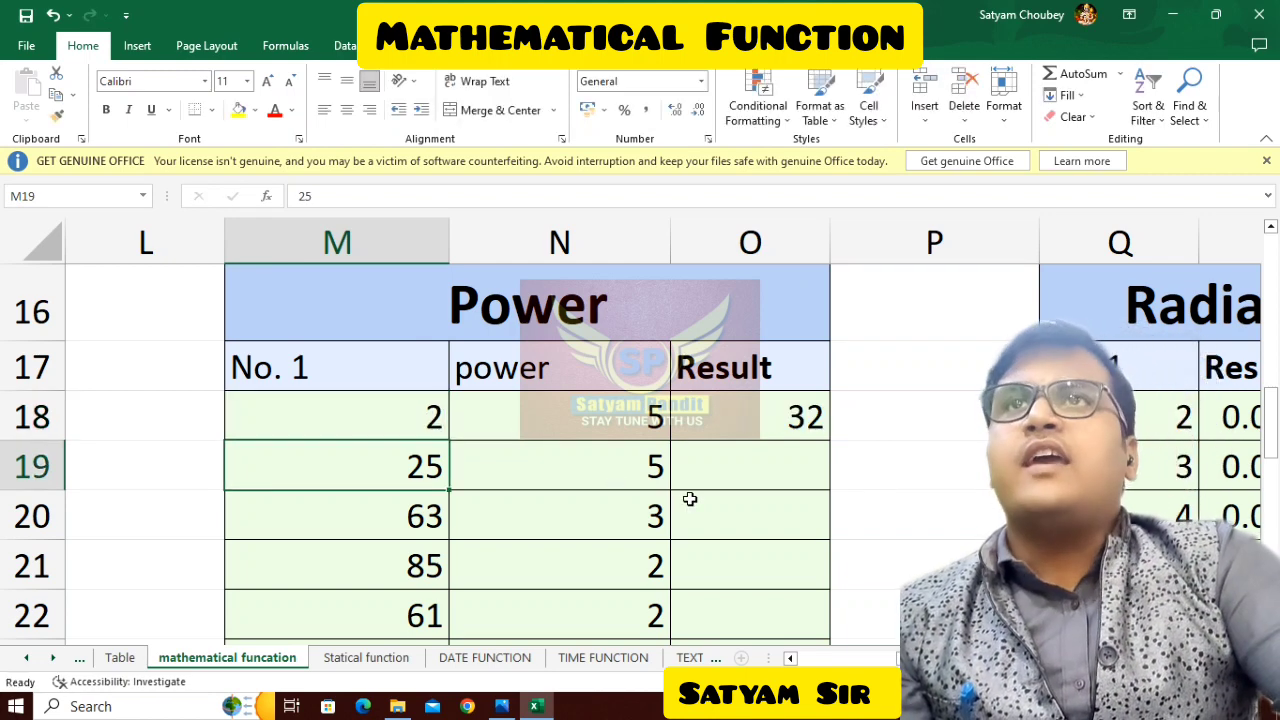
Step: Calculate the second power result in O19 with the caret operator, using the formula =M19^N19
click(741, 467)
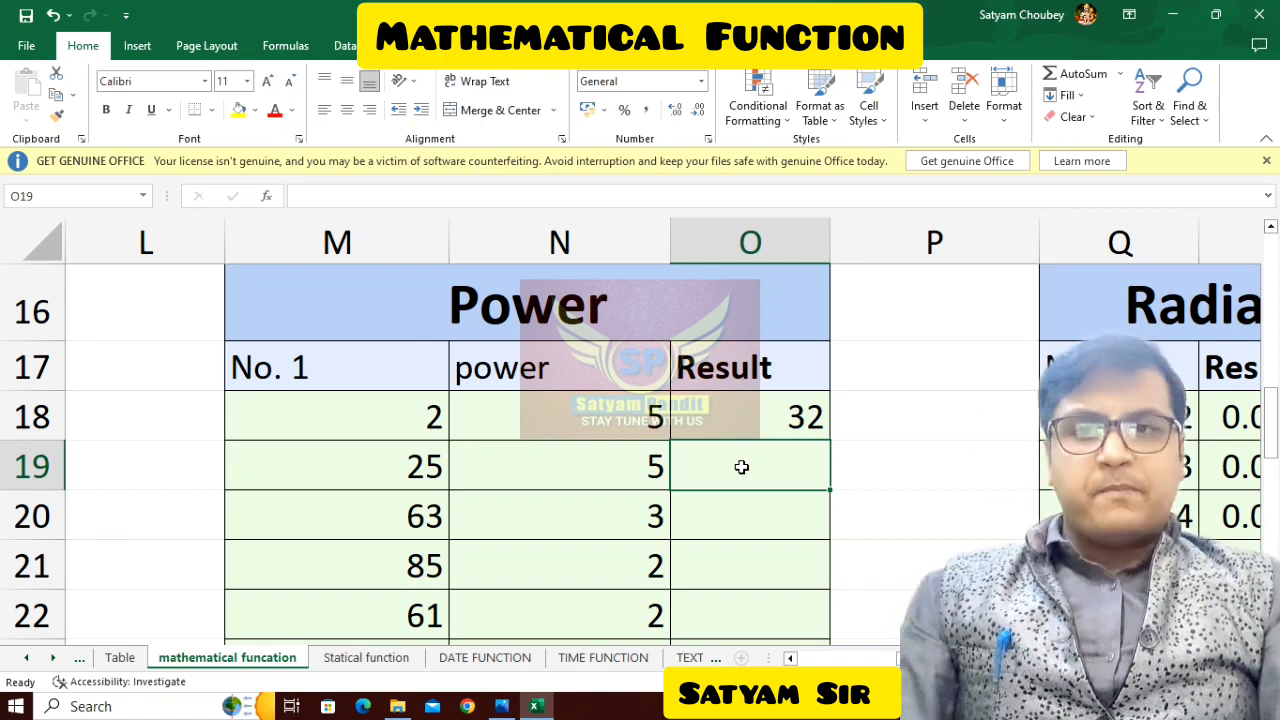
text(=)
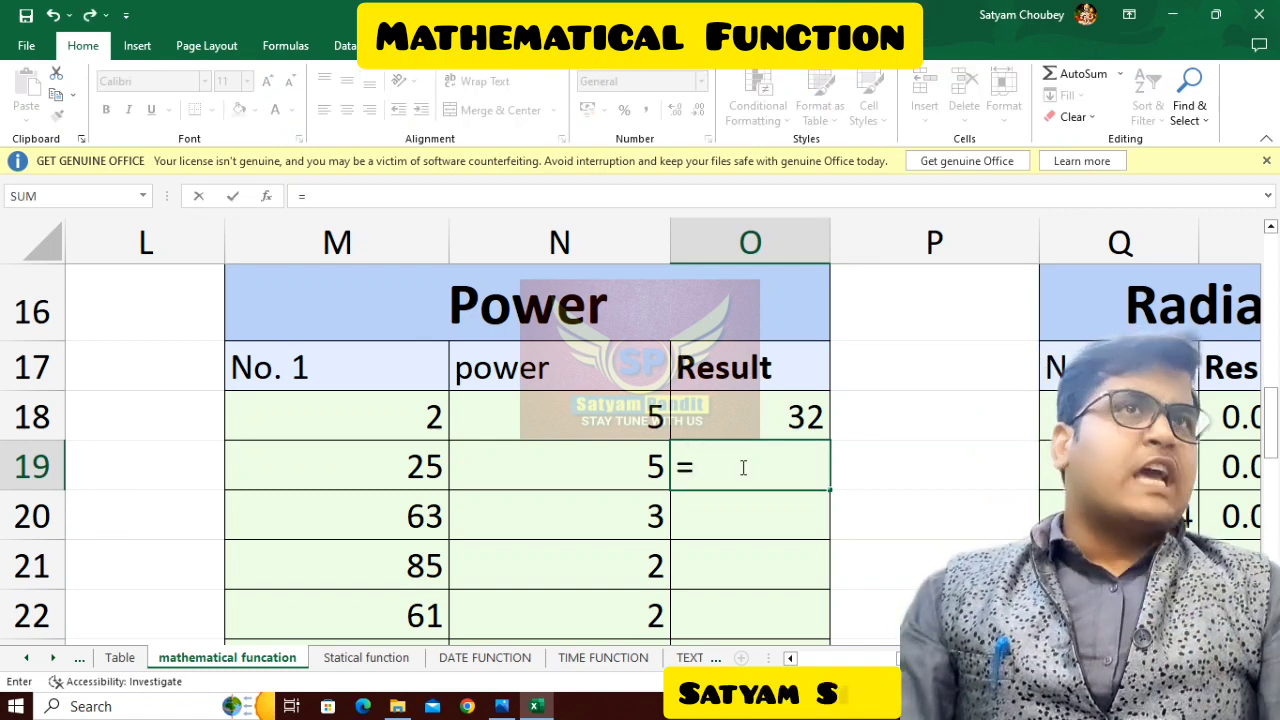
click(398, 462)
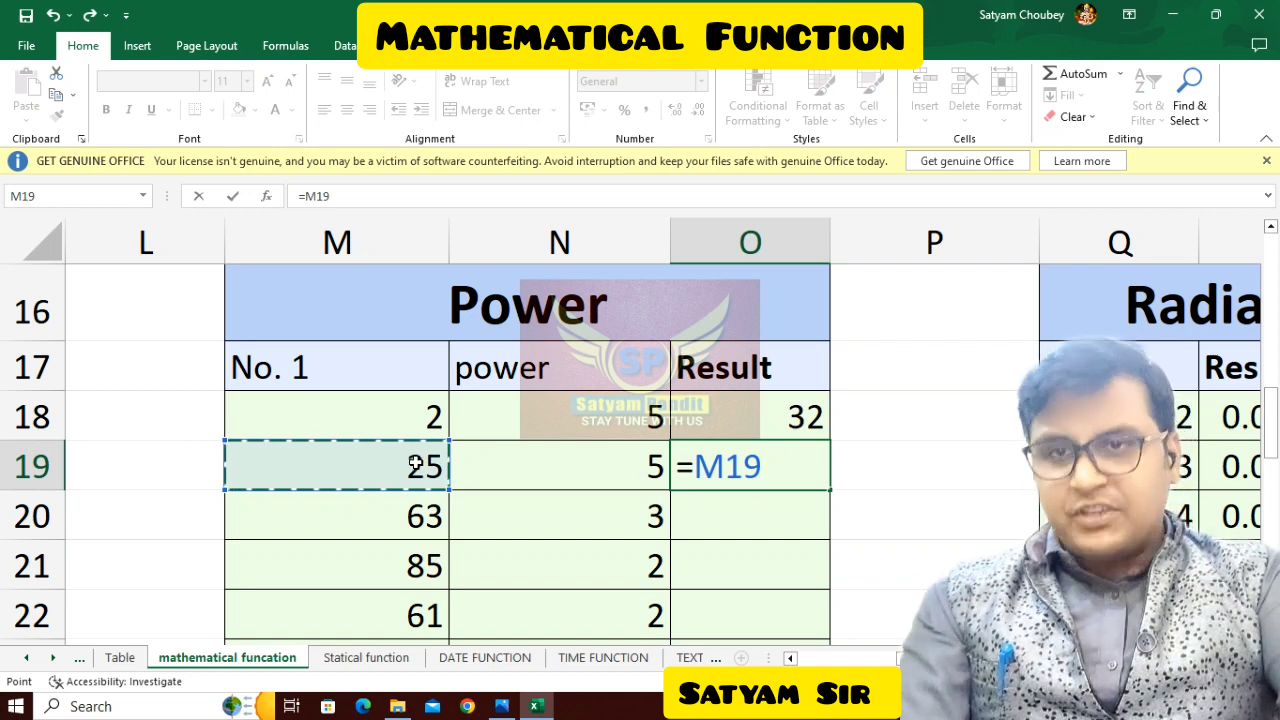
text(^)
click(572, 483)
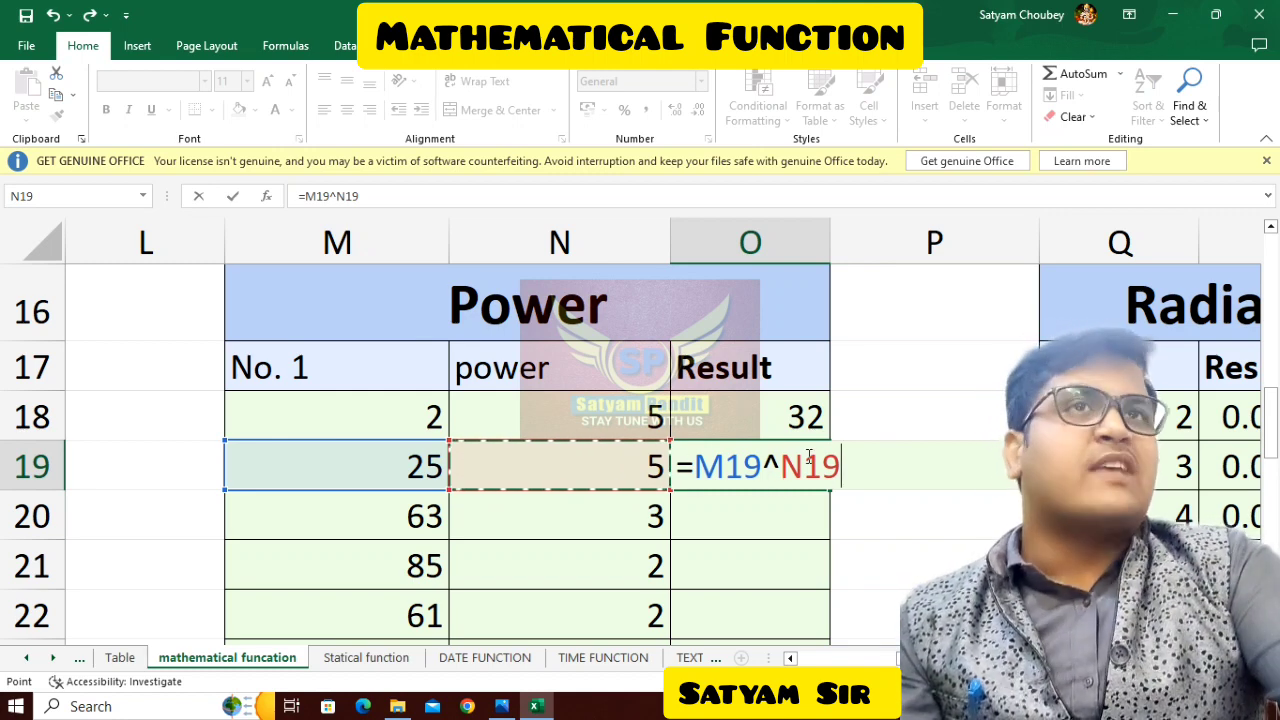
drag(769, 466, 781, 464)
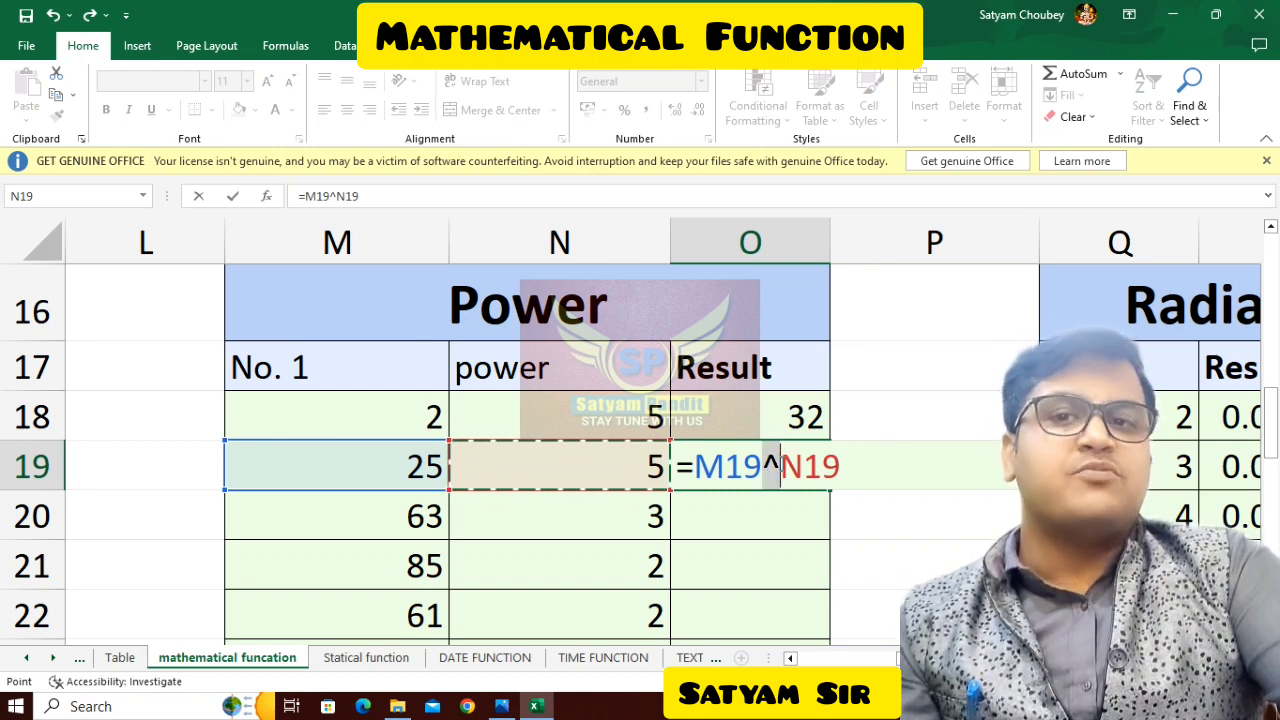
click(809, 461)
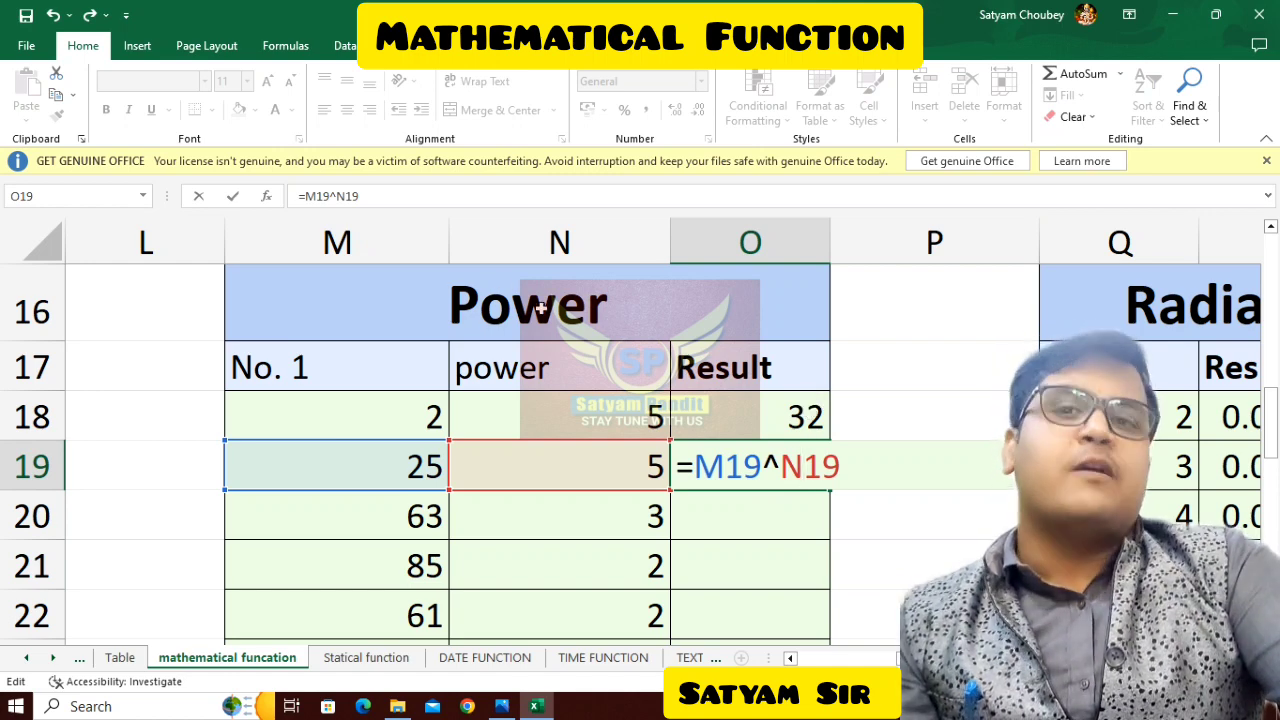
key(ctrl+Return)
Step: Set the Power table's second number, in M19, to 5
click(420, 463)
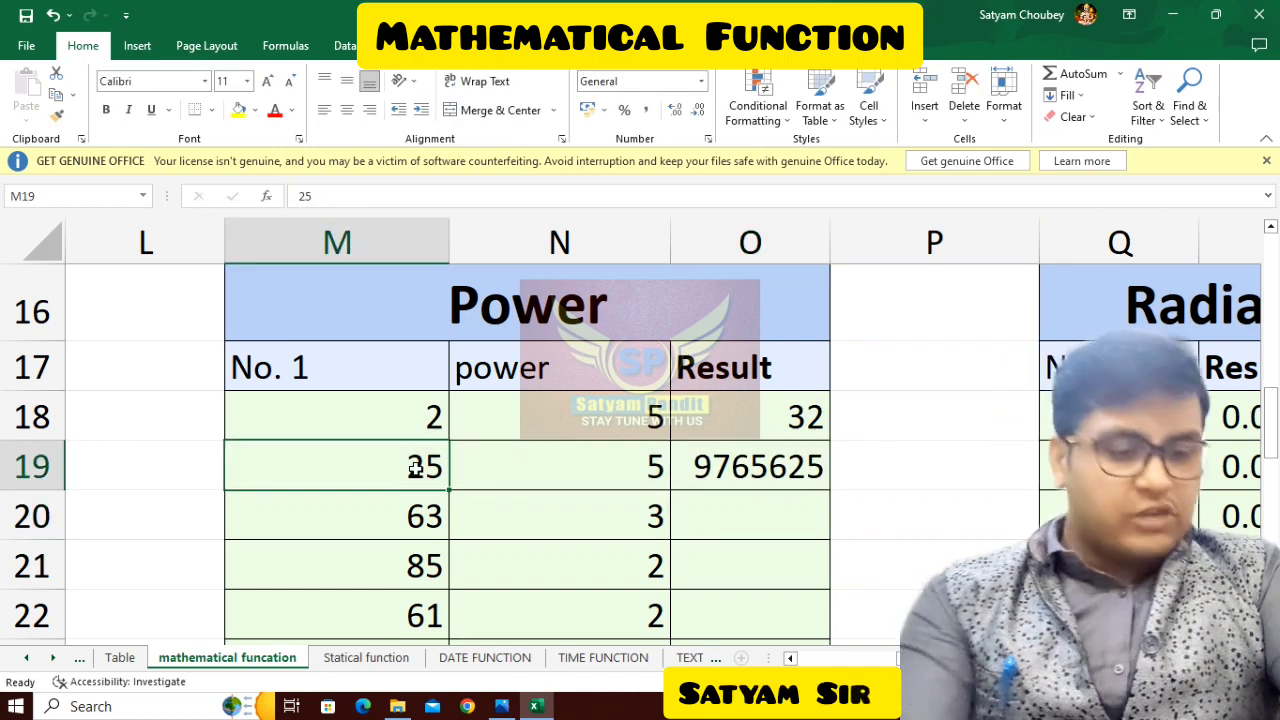
text(5)
key(Return)
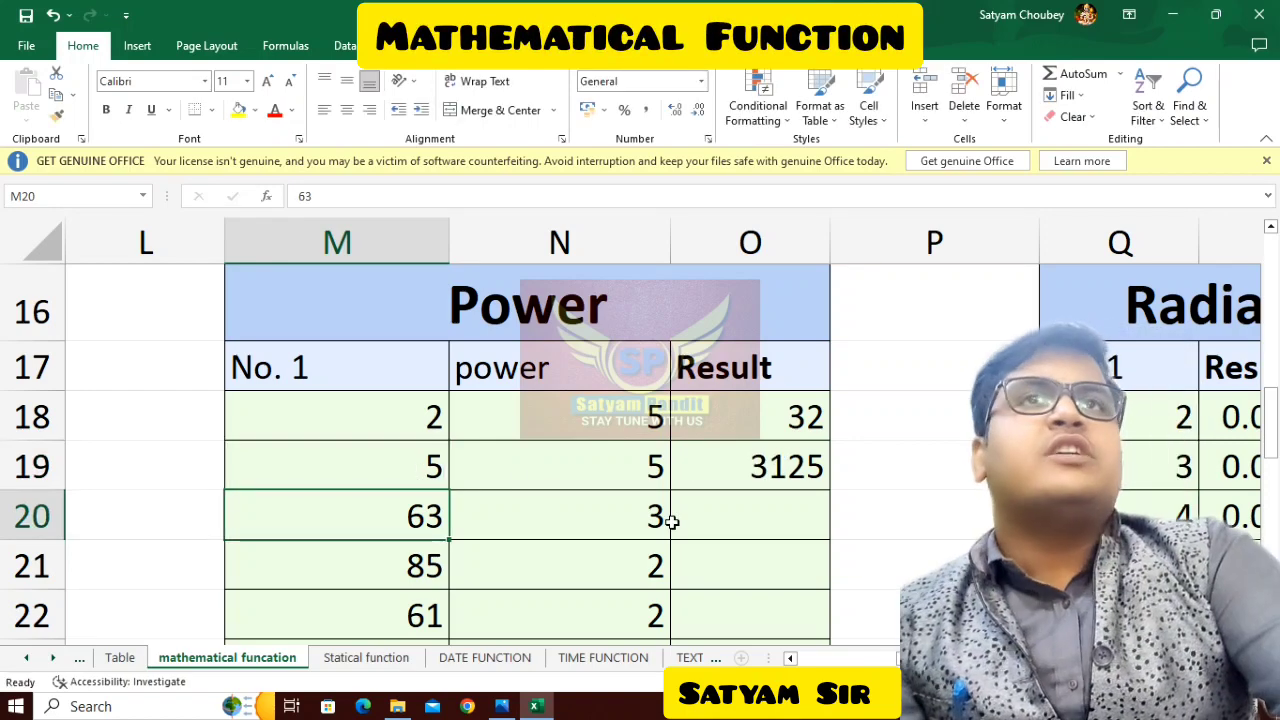
Step: Set both the number in M19 and its power in N19 to 3
click(411, 450)
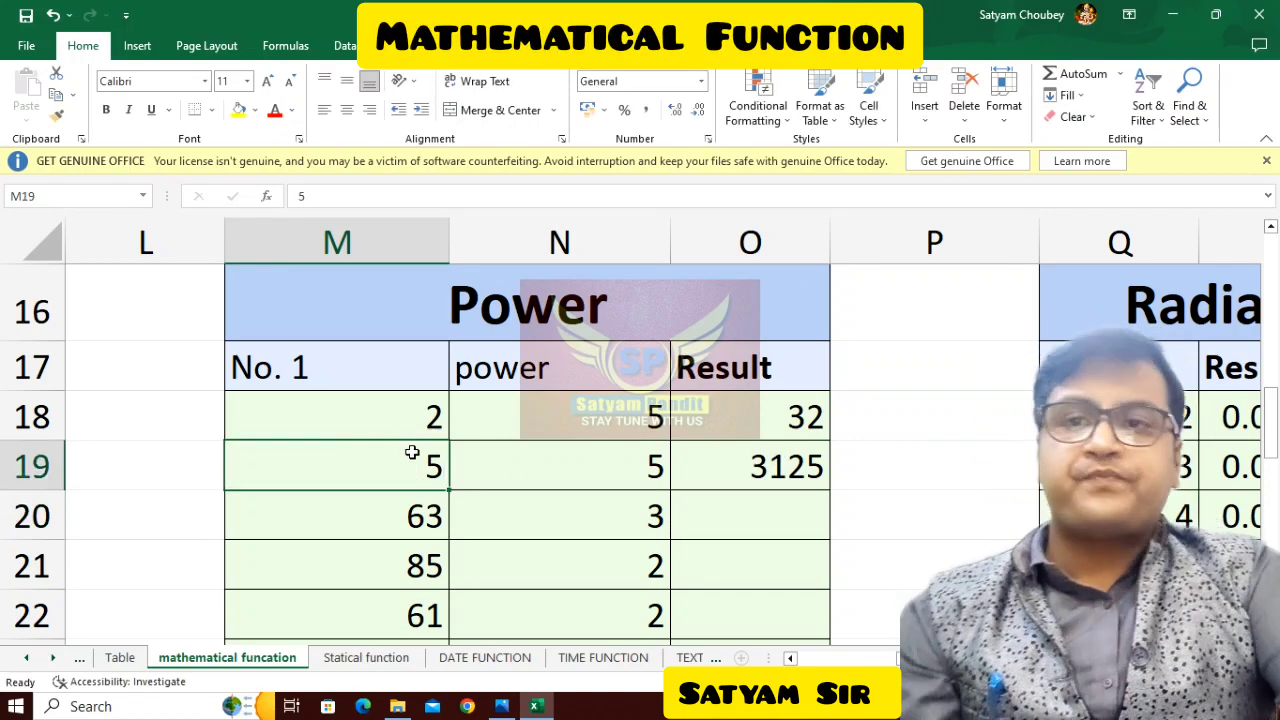
text(3)
key(Return)
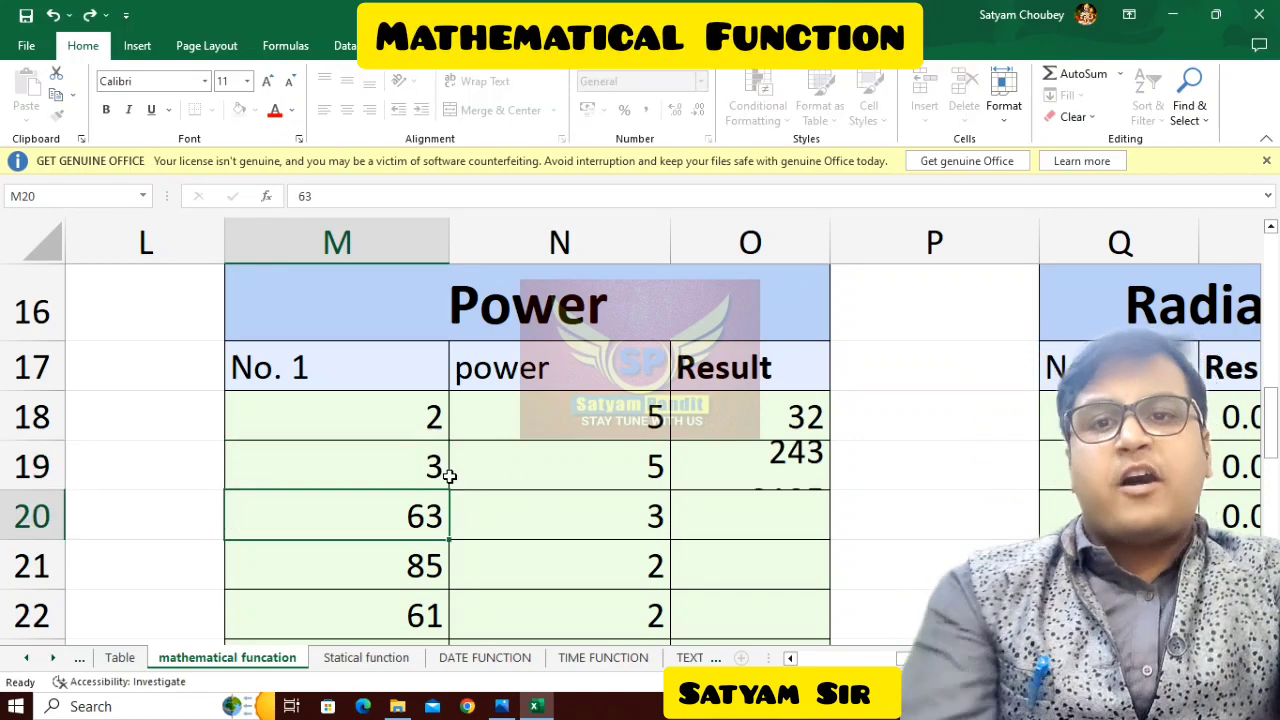
click(631, 470)
text(5)
key(BackSpace)
text(3)
key(Return)
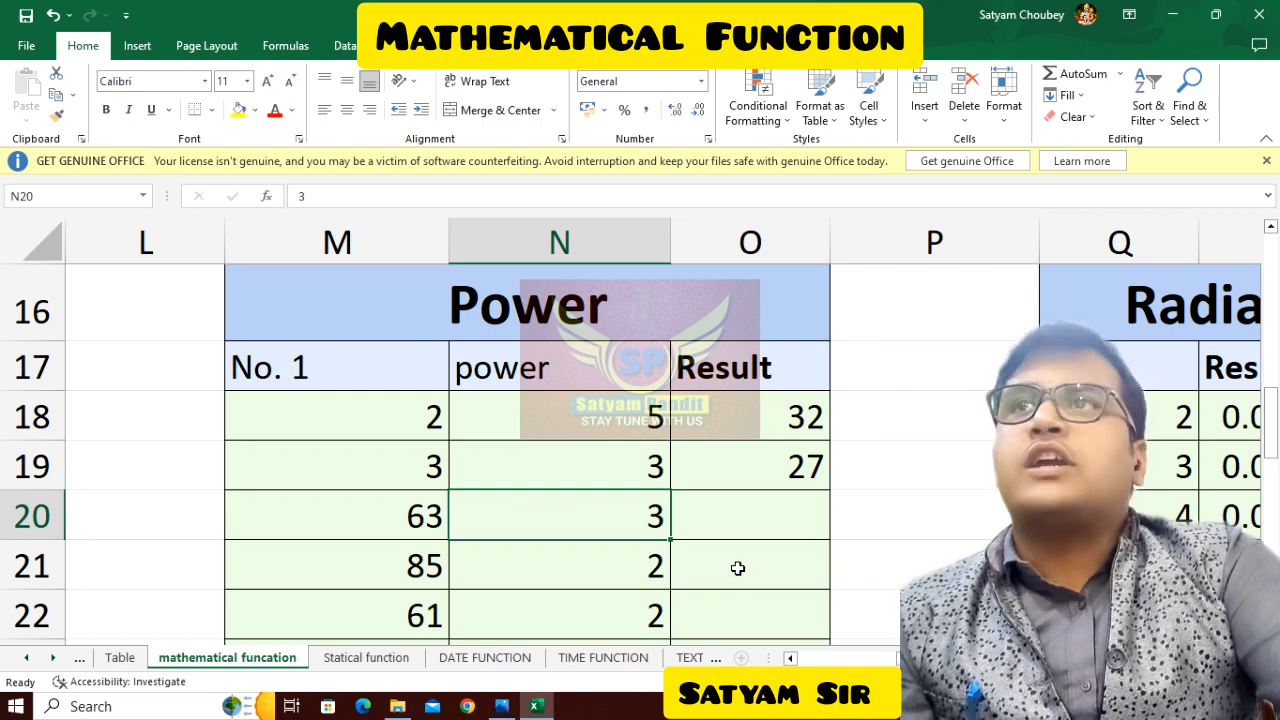
Step: Check the formulas in O18 and O19, and fill the POWER formula from O18 down through O22
double_click(748, 417)
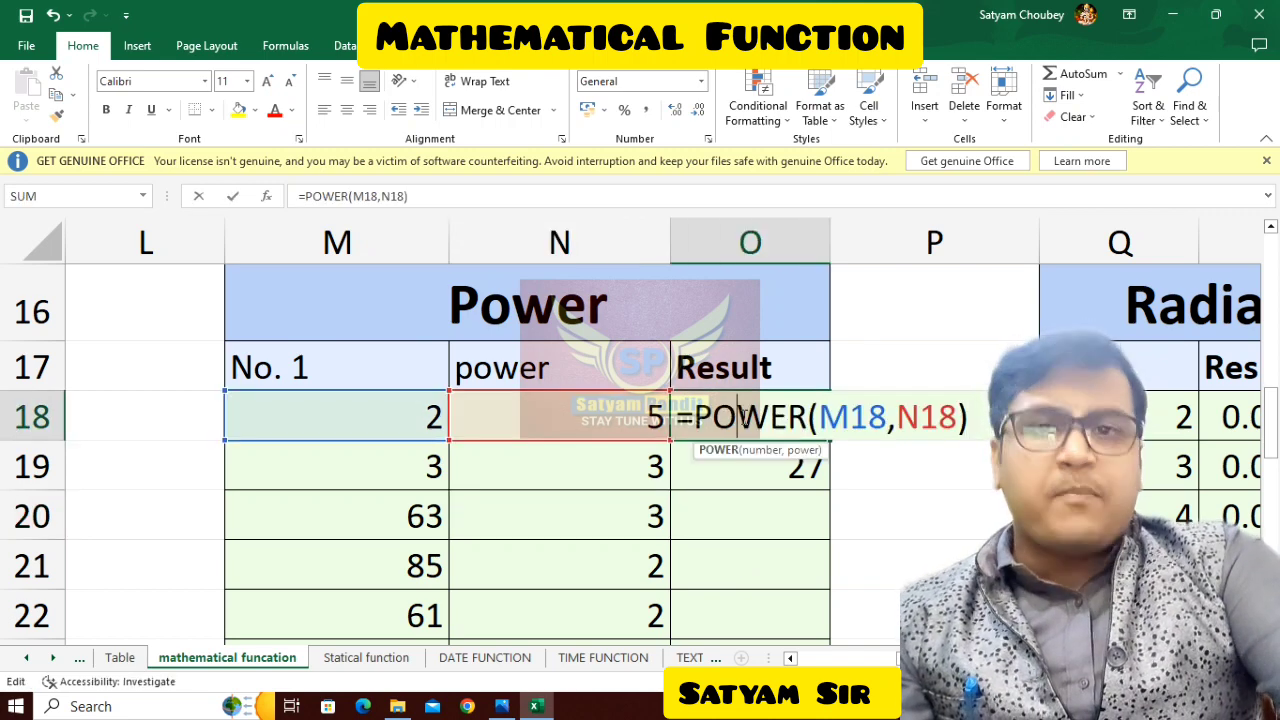
double_click(779, 462)
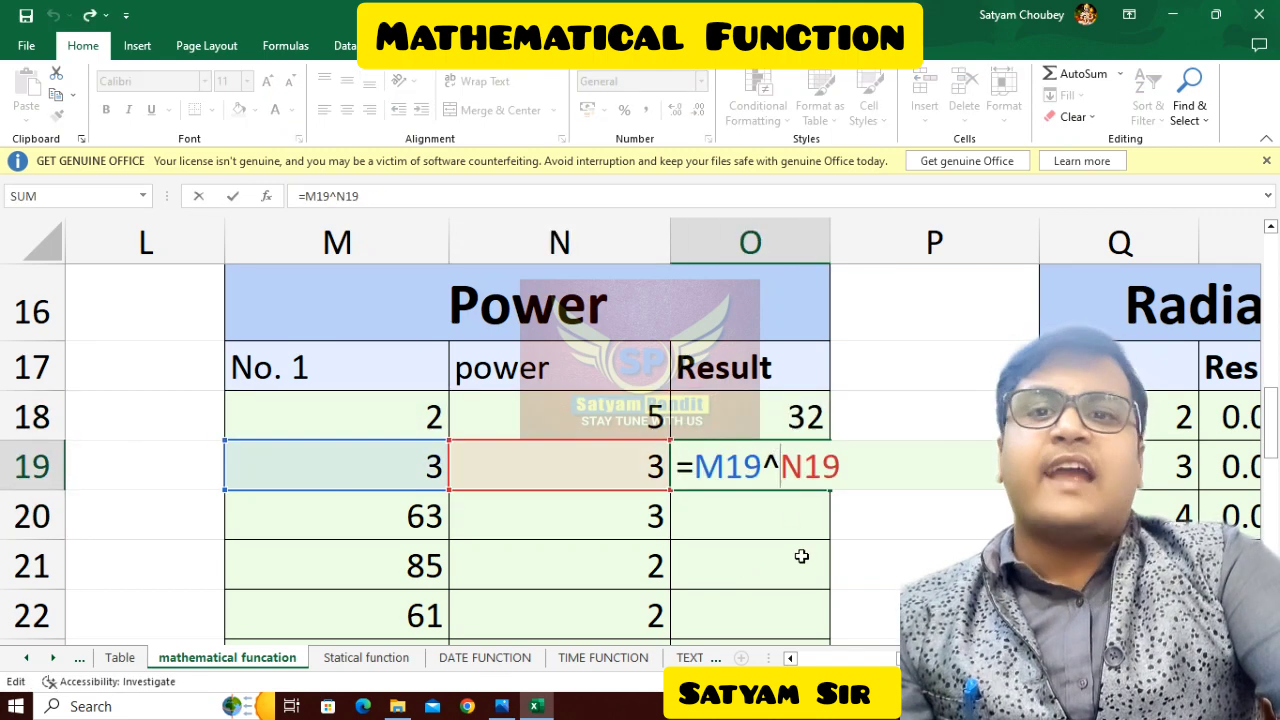
key(Return)
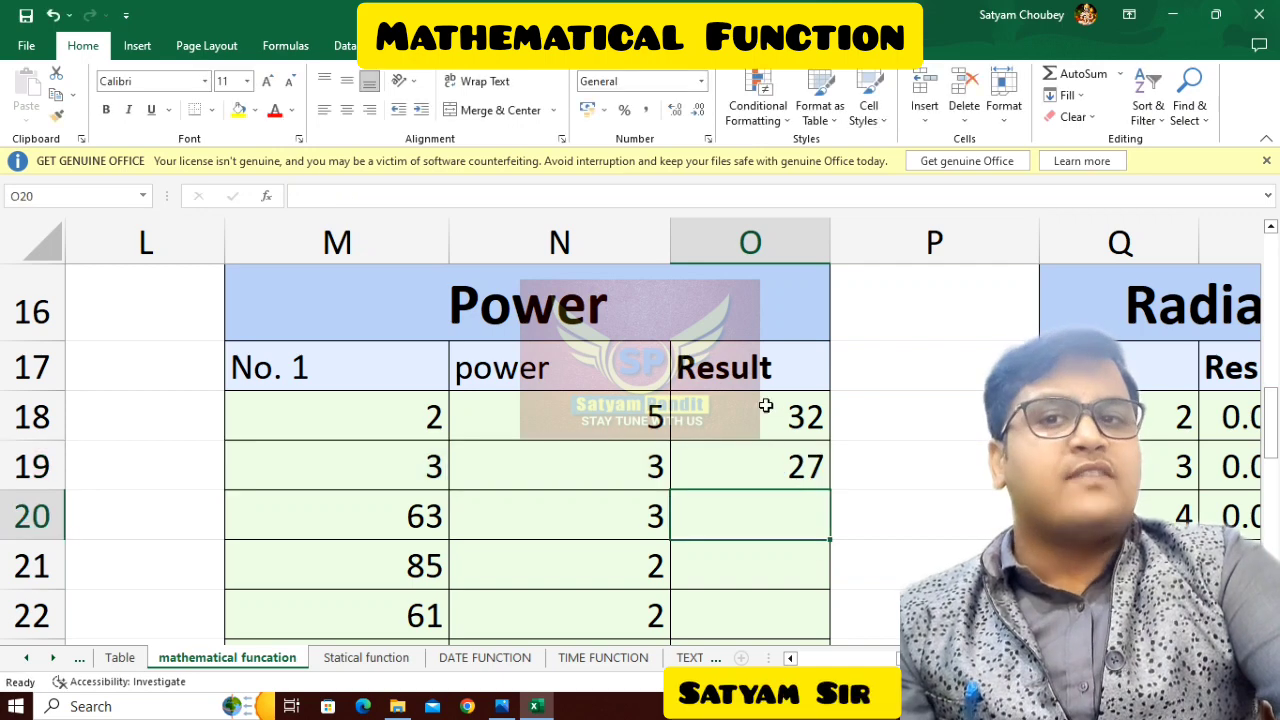
click(766, 410)
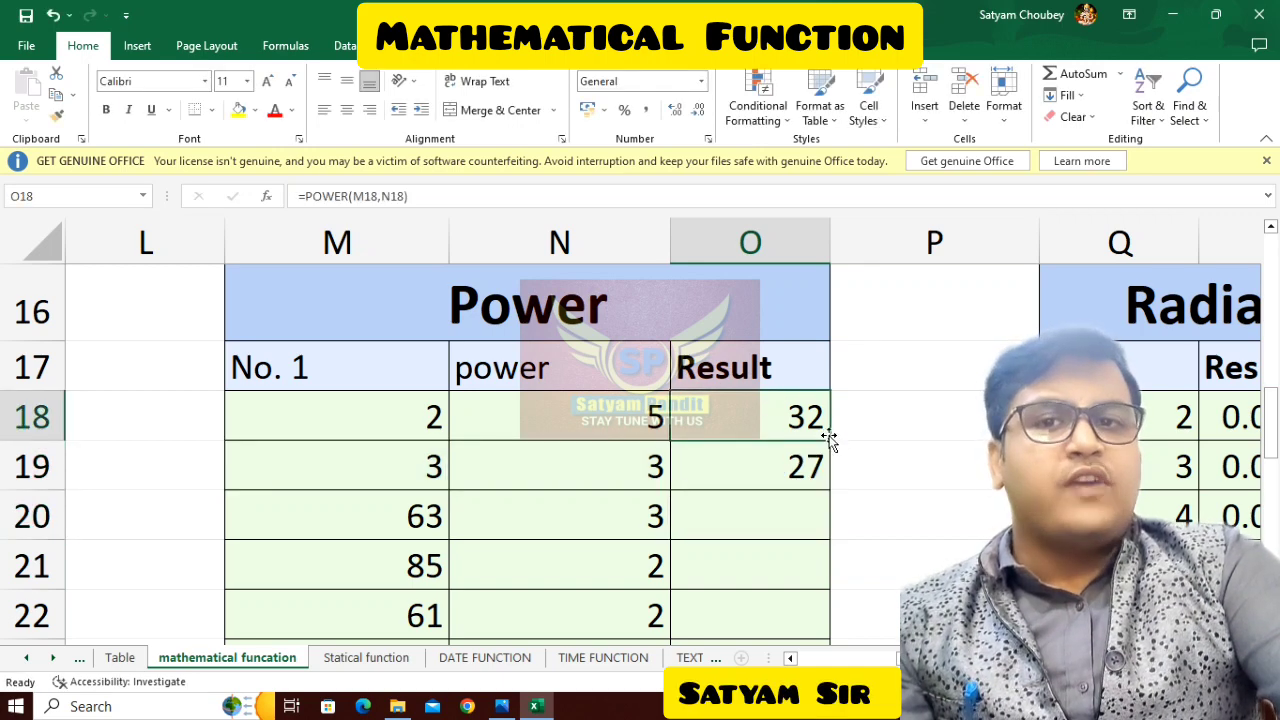
drag(830, 440, 830, 630)
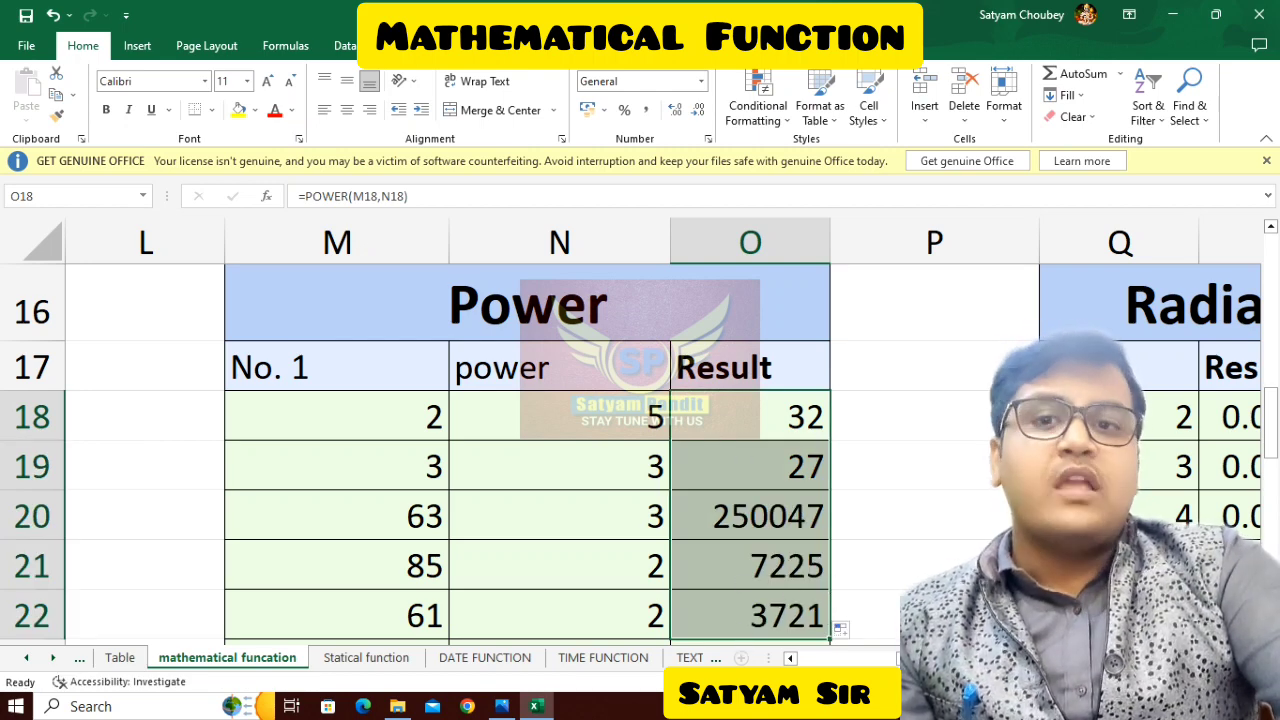
Step: Clear the existing results in R18:R22 of the Radians table
drag(922, 658, 965, 658)
drag(580, 423, 590, 611)
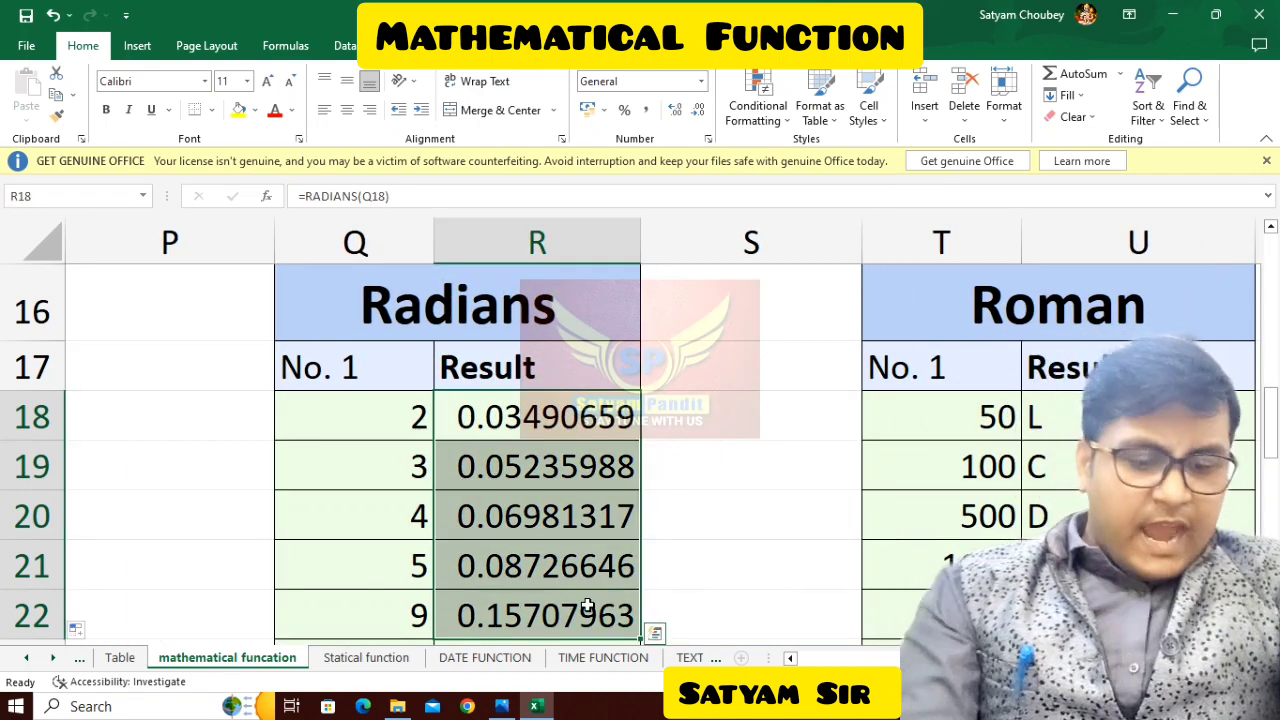
key(Delete)
Step: Change the Radians table's first column header in Q17 to "Angle"
drag(384, 428, 380, 609)
click(350, 368)
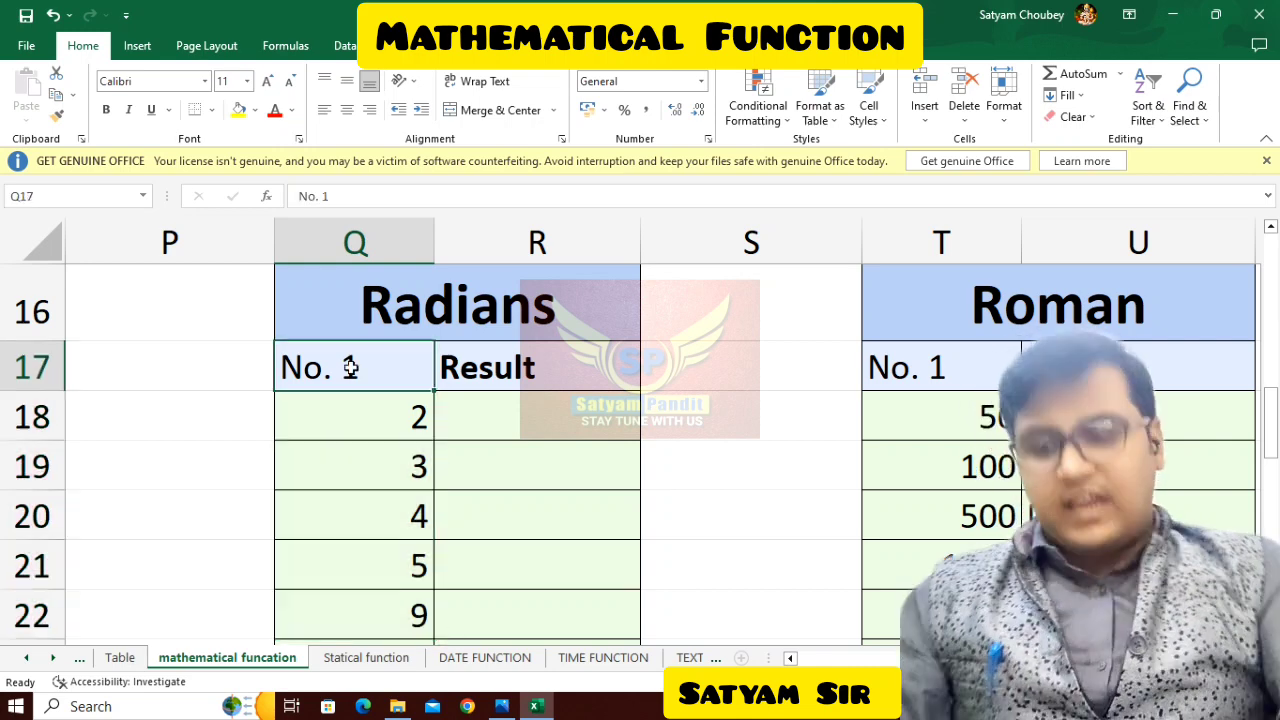
text(Angle)
key(Return)
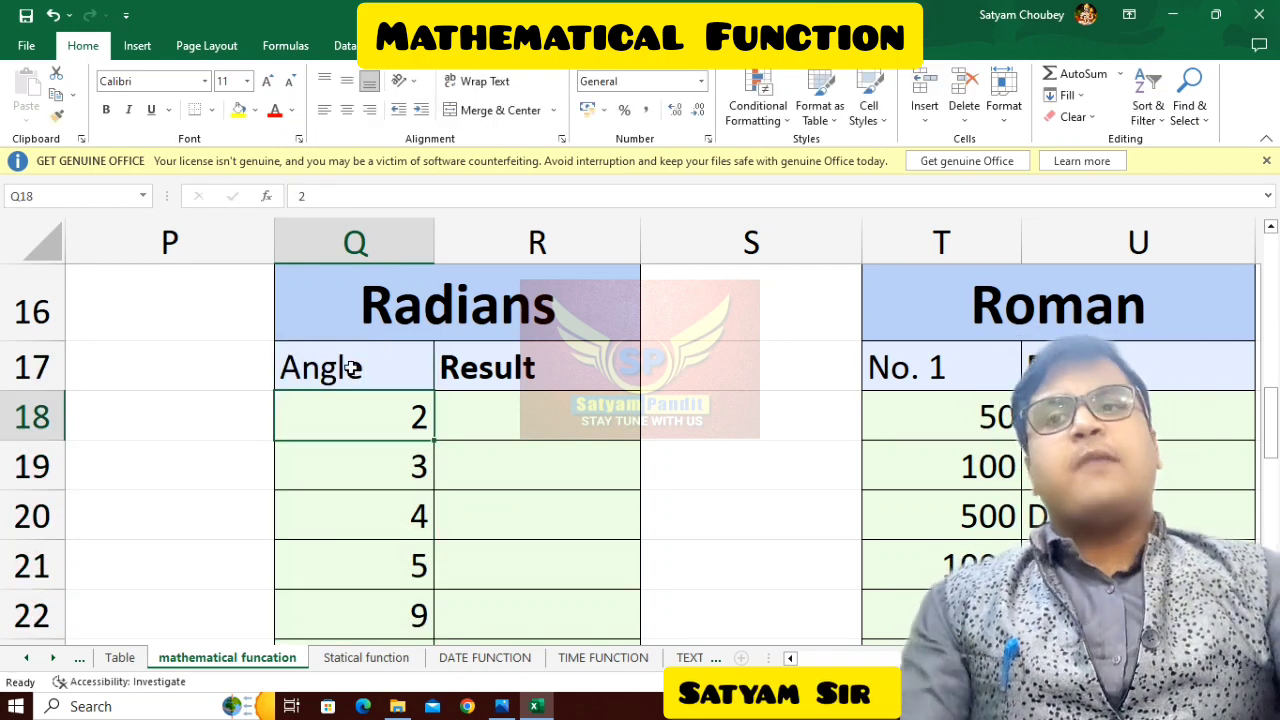
Step: Enter =RADIANS(Q18) in R18 to convert the first angle to radians
click(570, 407)
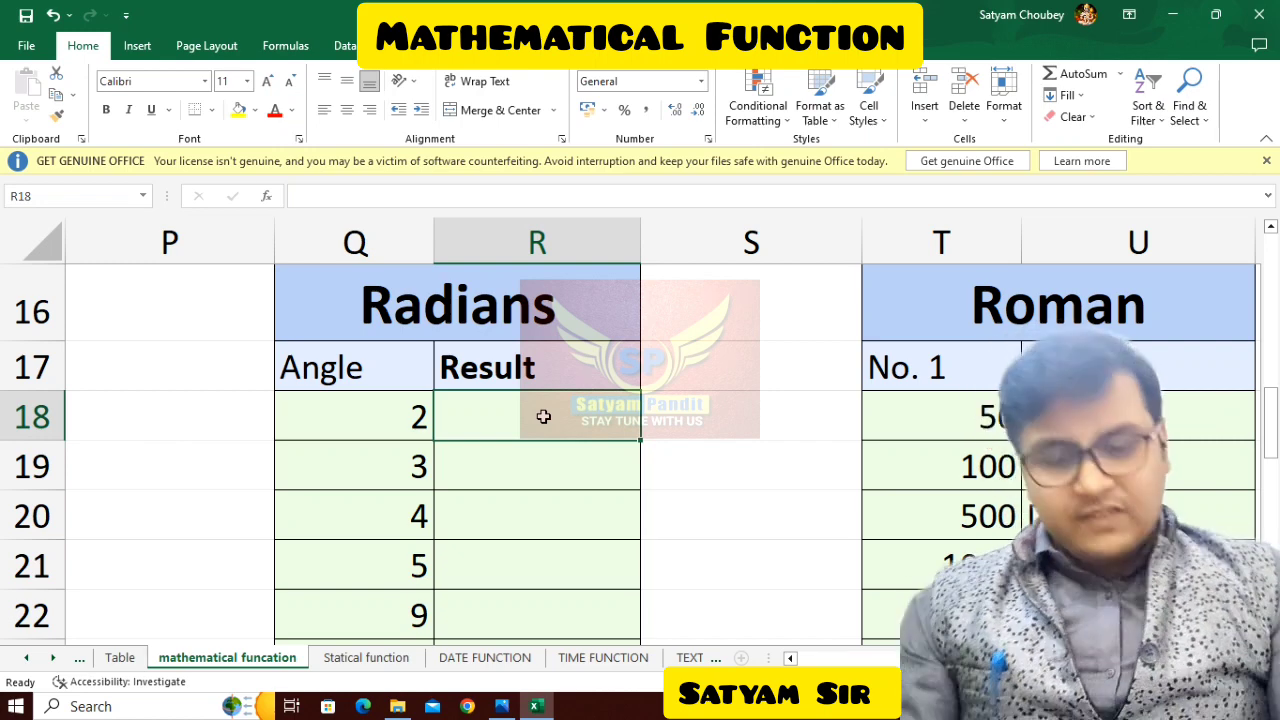
text(=ra)
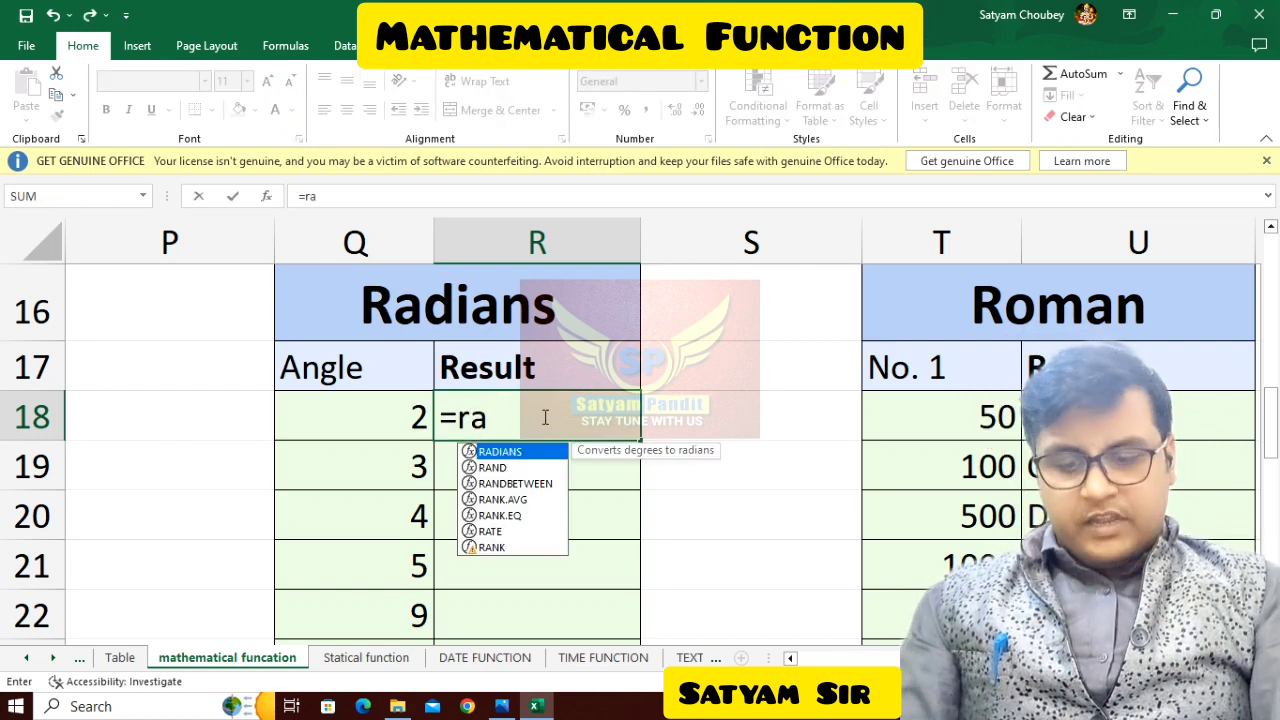
text(dians)
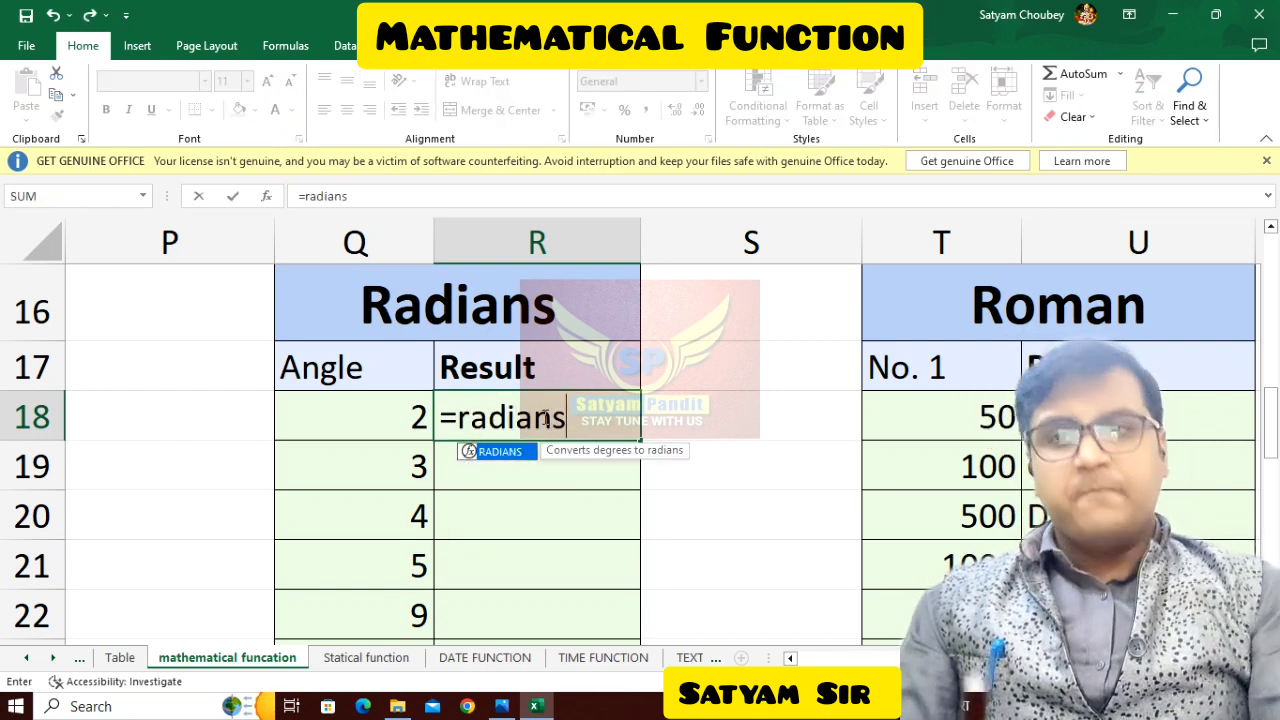
text(()
click(351, 418)
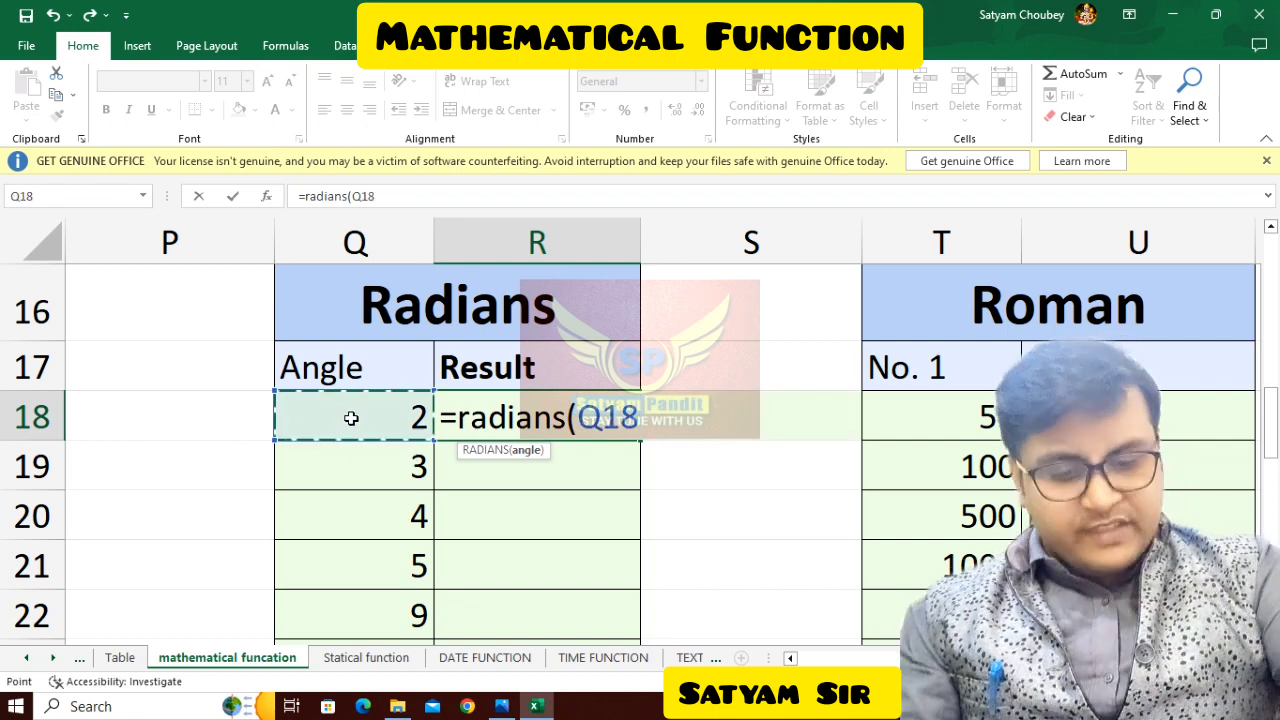
text())
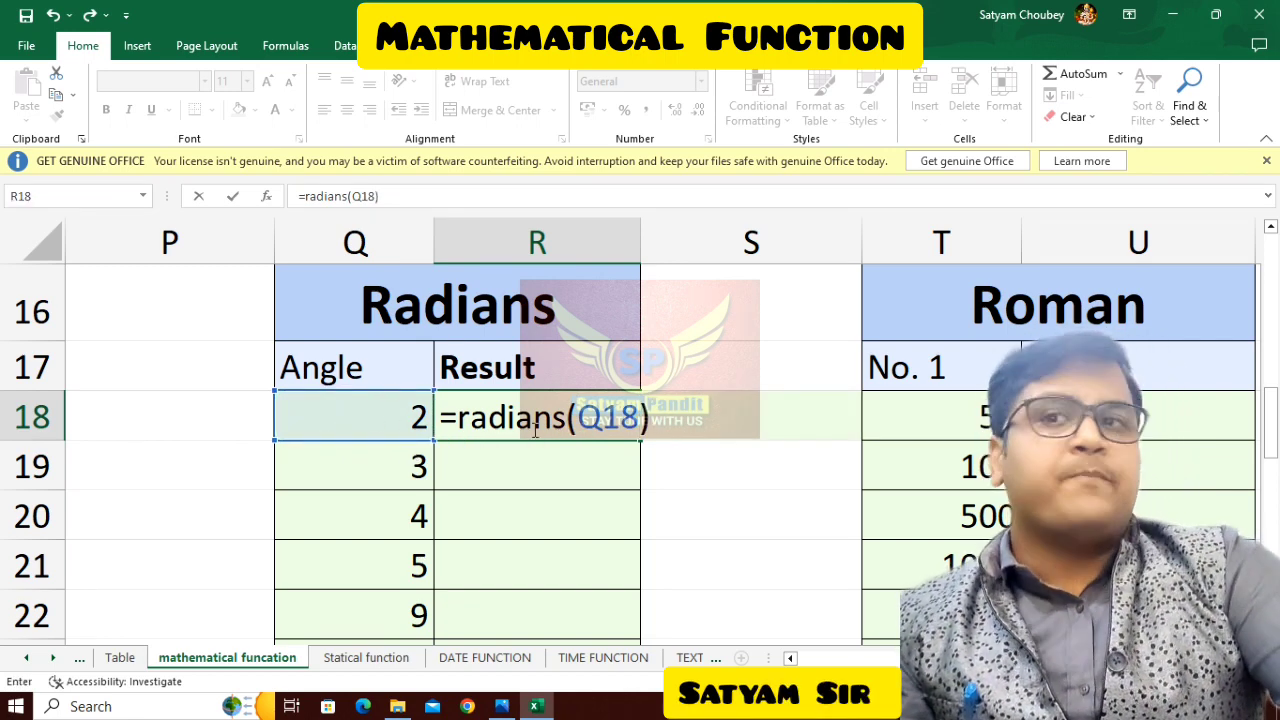
key(Return)
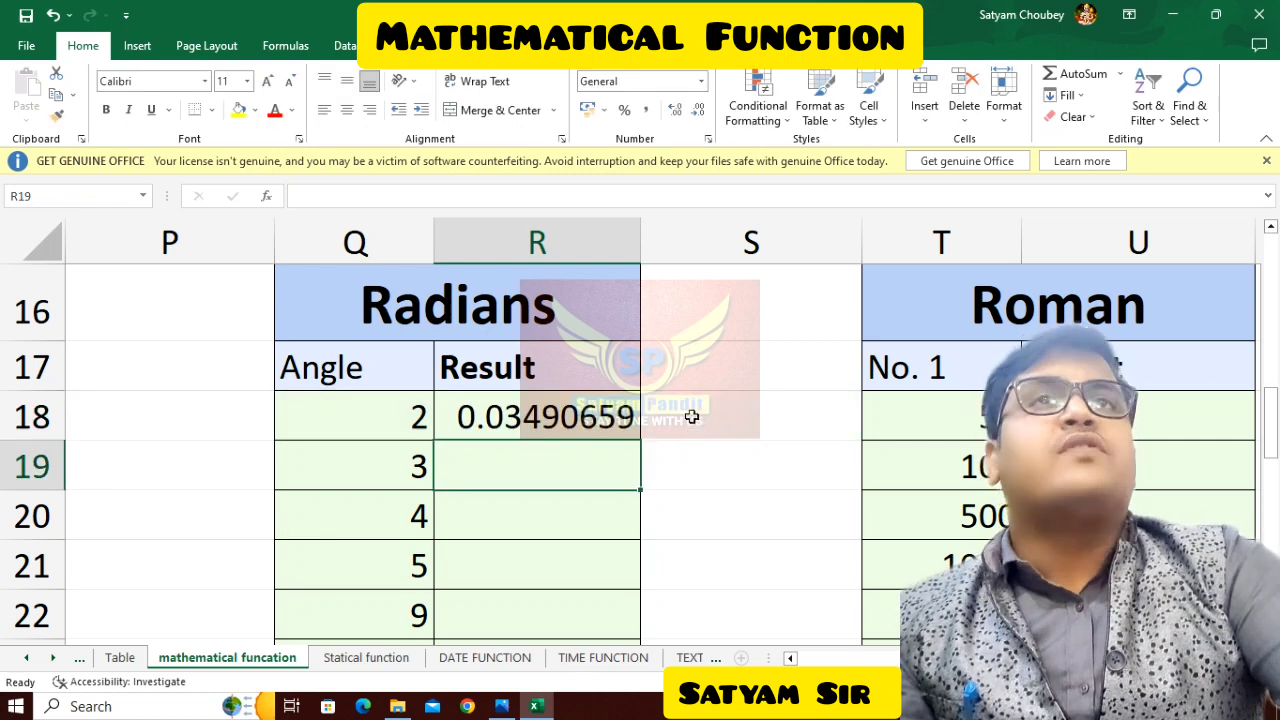
Step: Enter =PI() in S18, beside the first Radians result
click(691, 417)
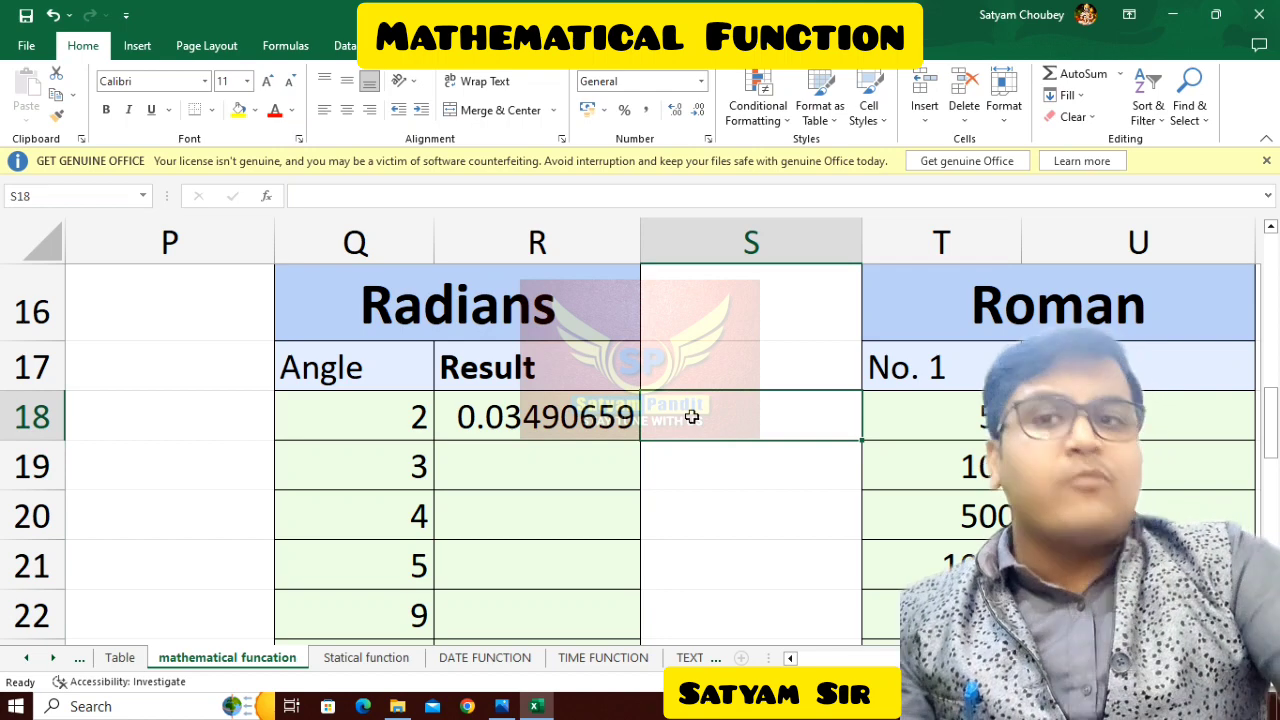
text(=)
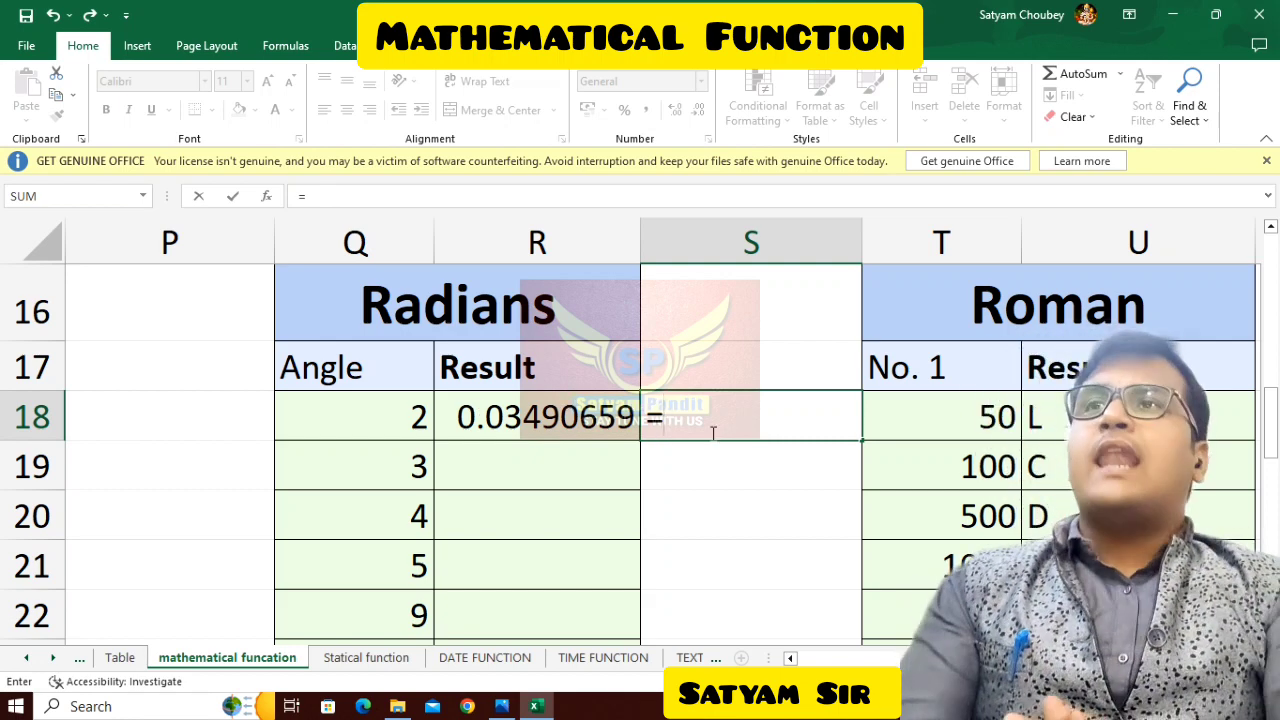
text(pi())
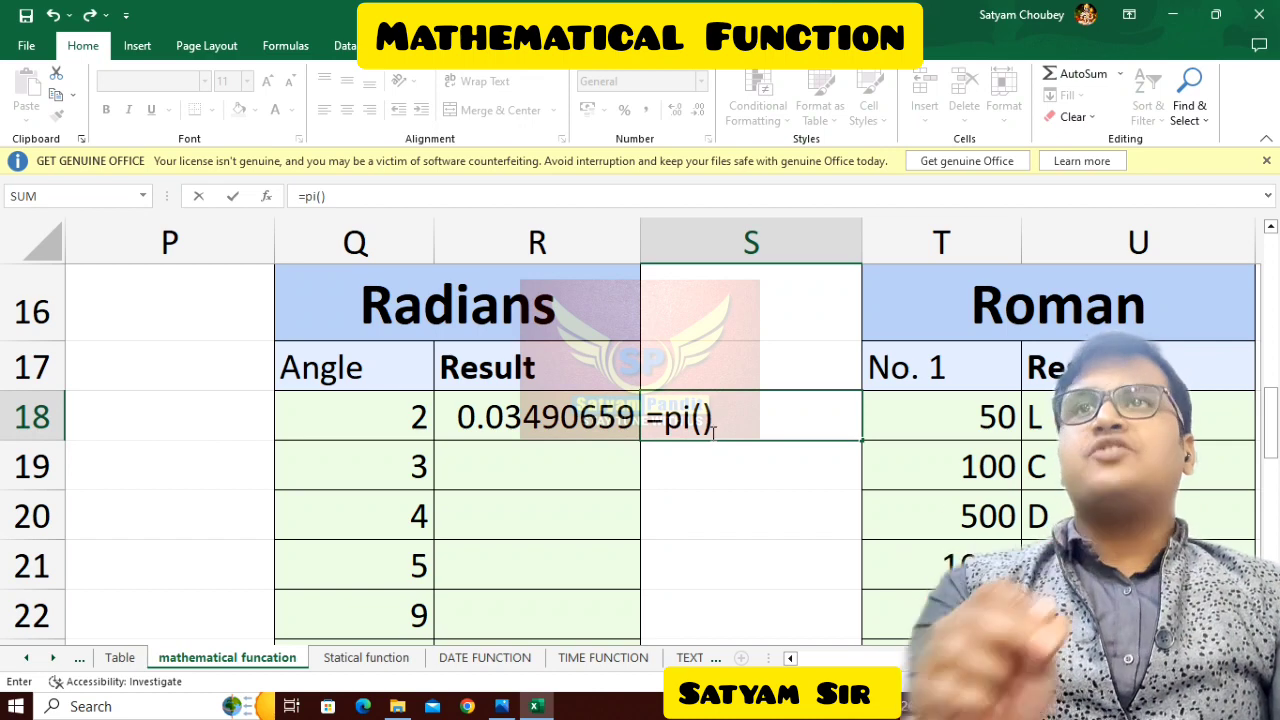
key(Return)
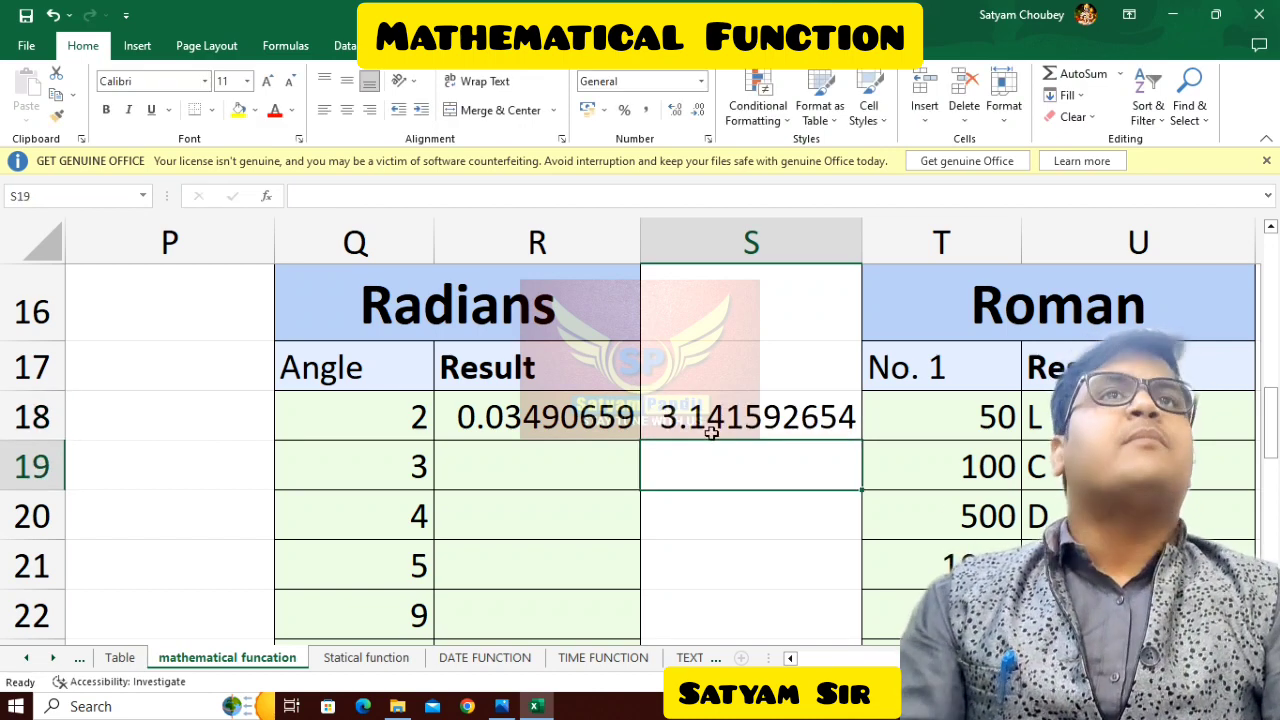
Step: Extend the formula in S18 to =PI()*Q18/180 and compare it with the RADIANS formula in R18
click(711, 432)
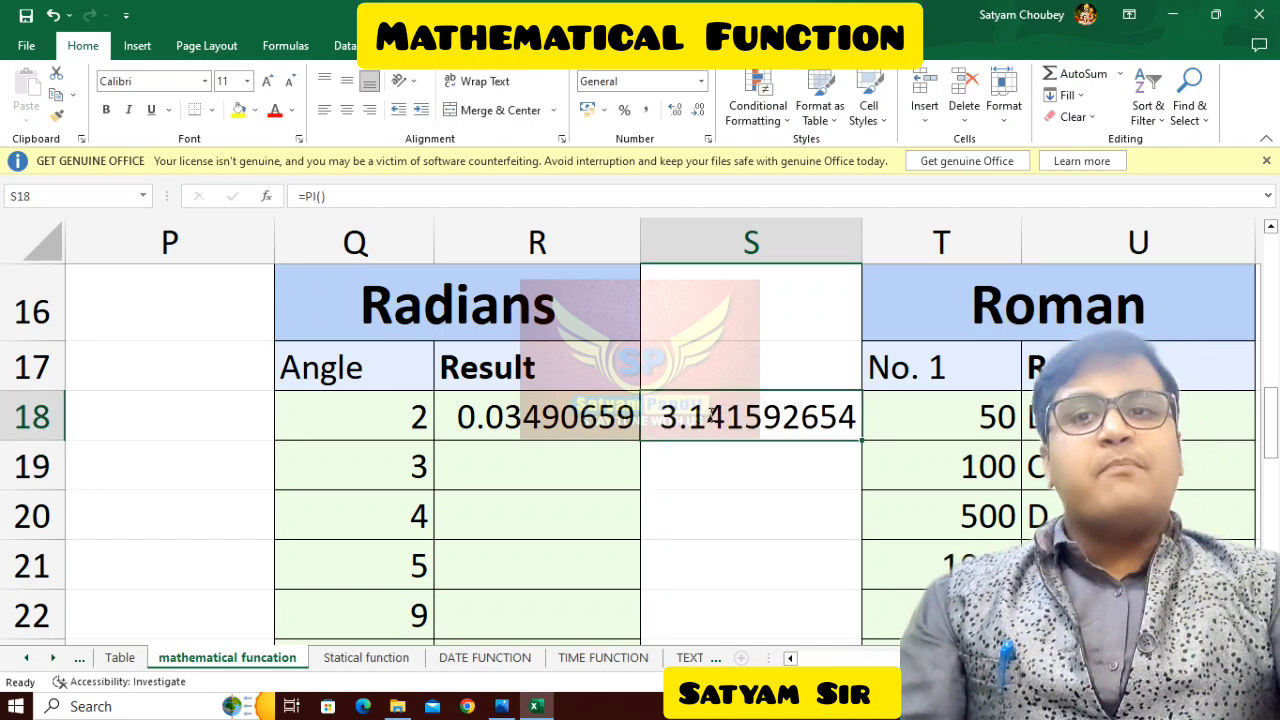
double_click(727, 418)
text(*)
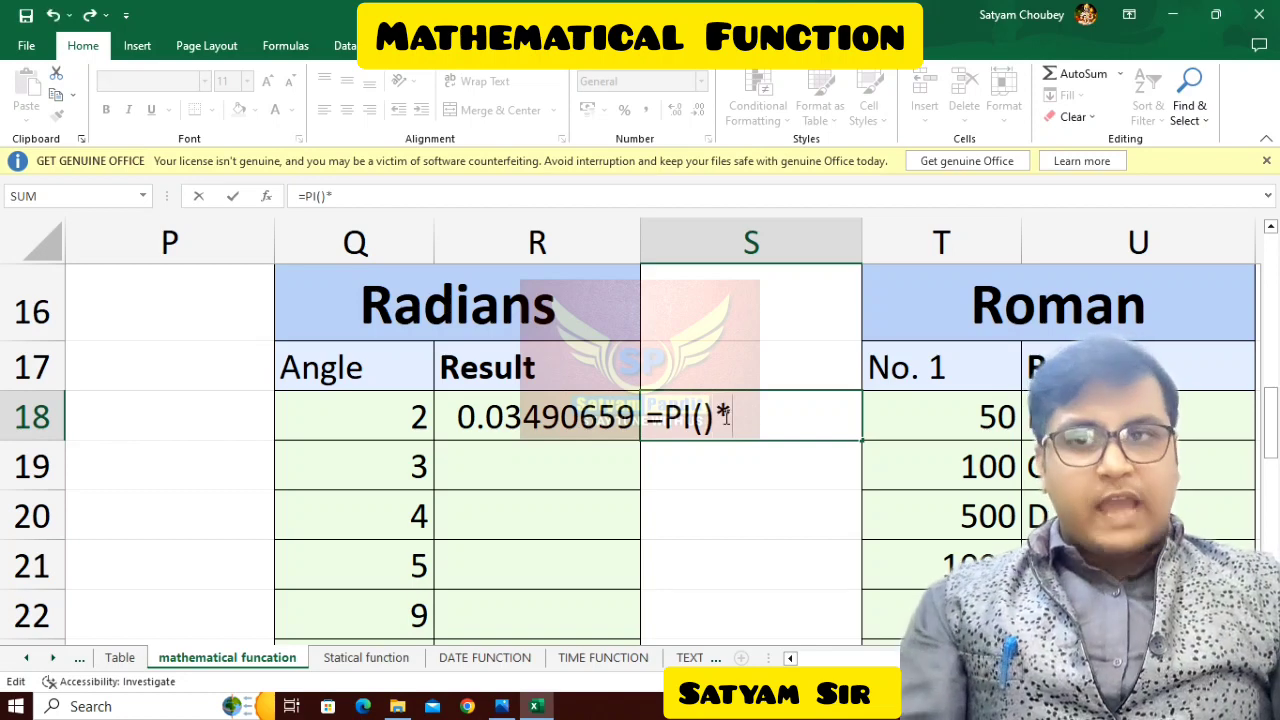
click(400, 416)
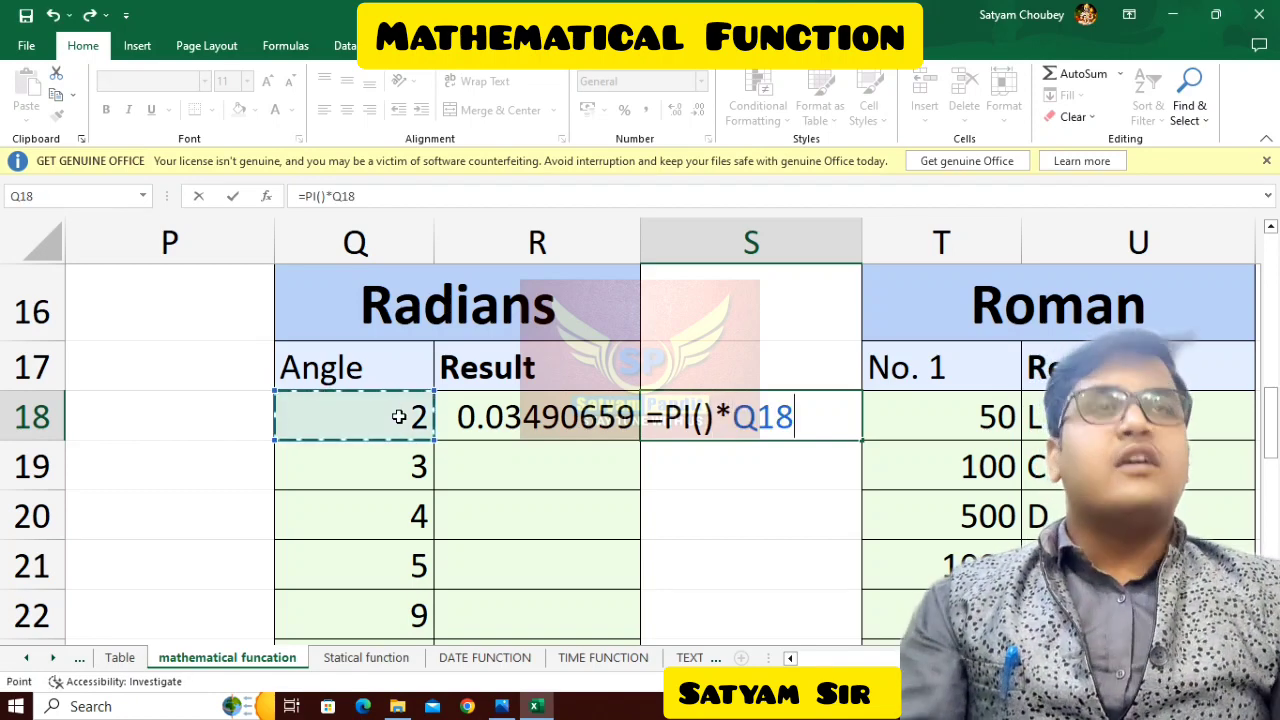
text(/180)
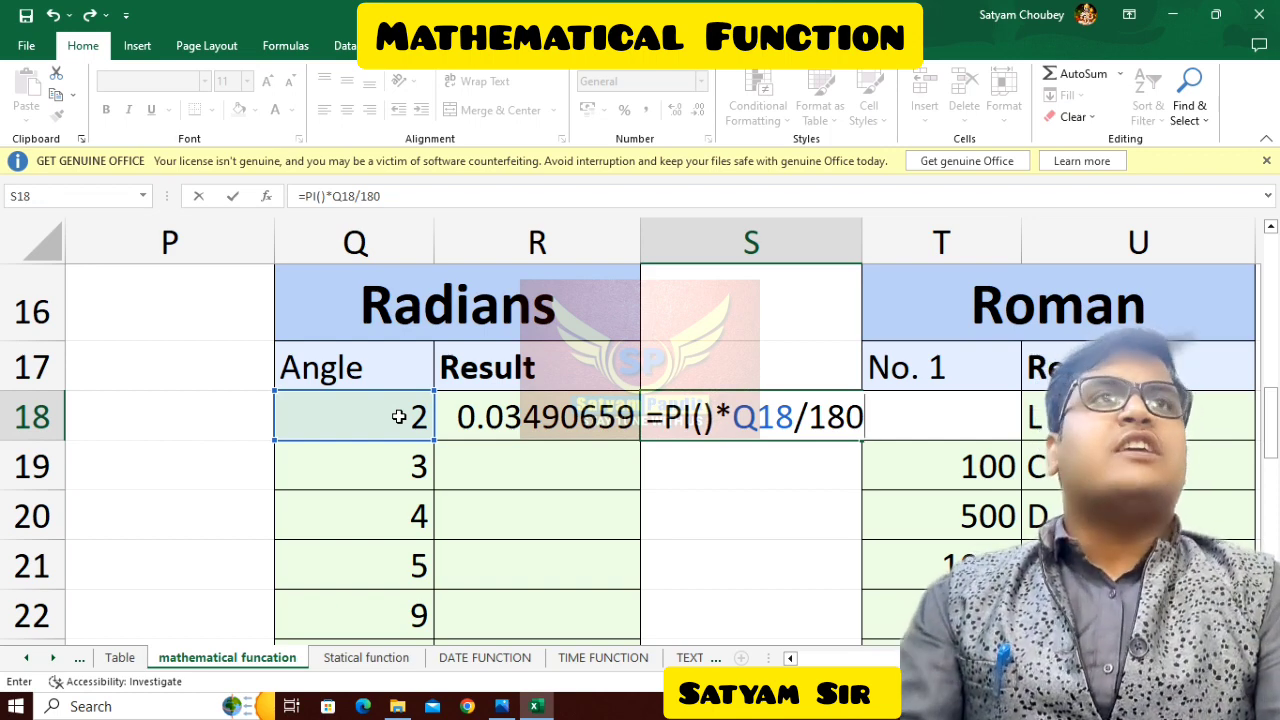
key(Return)
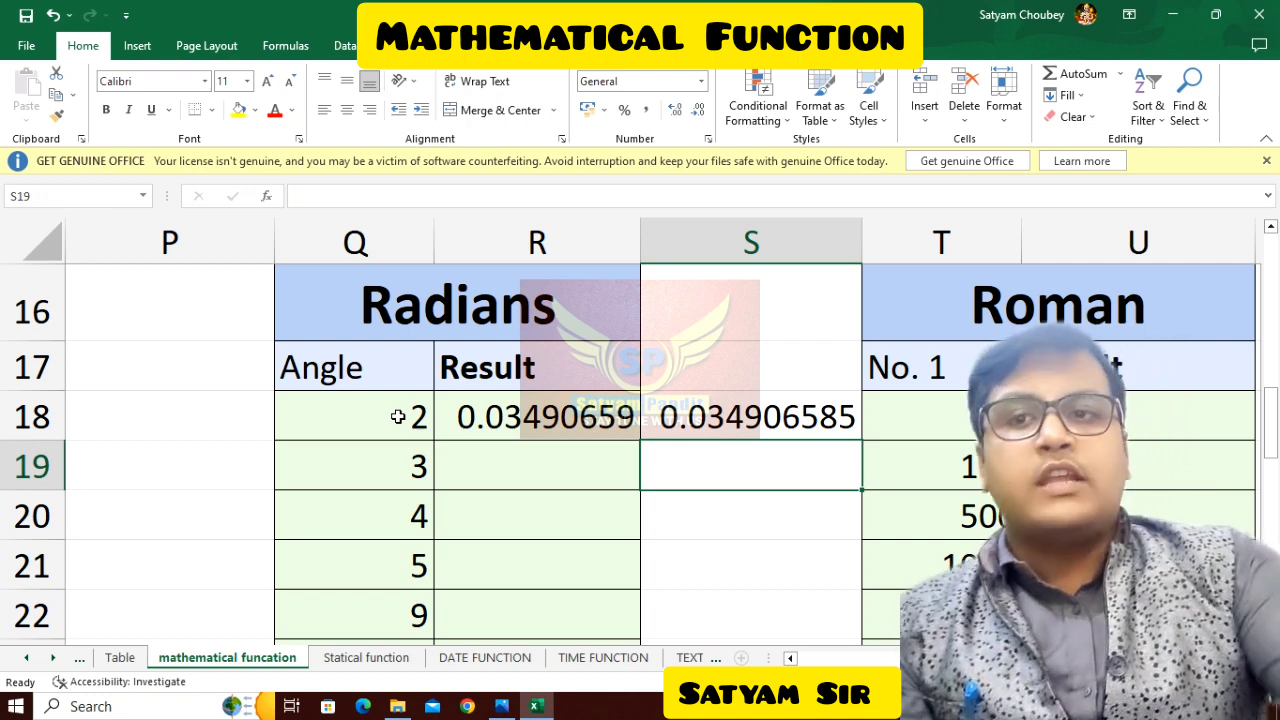
click(448, 420)
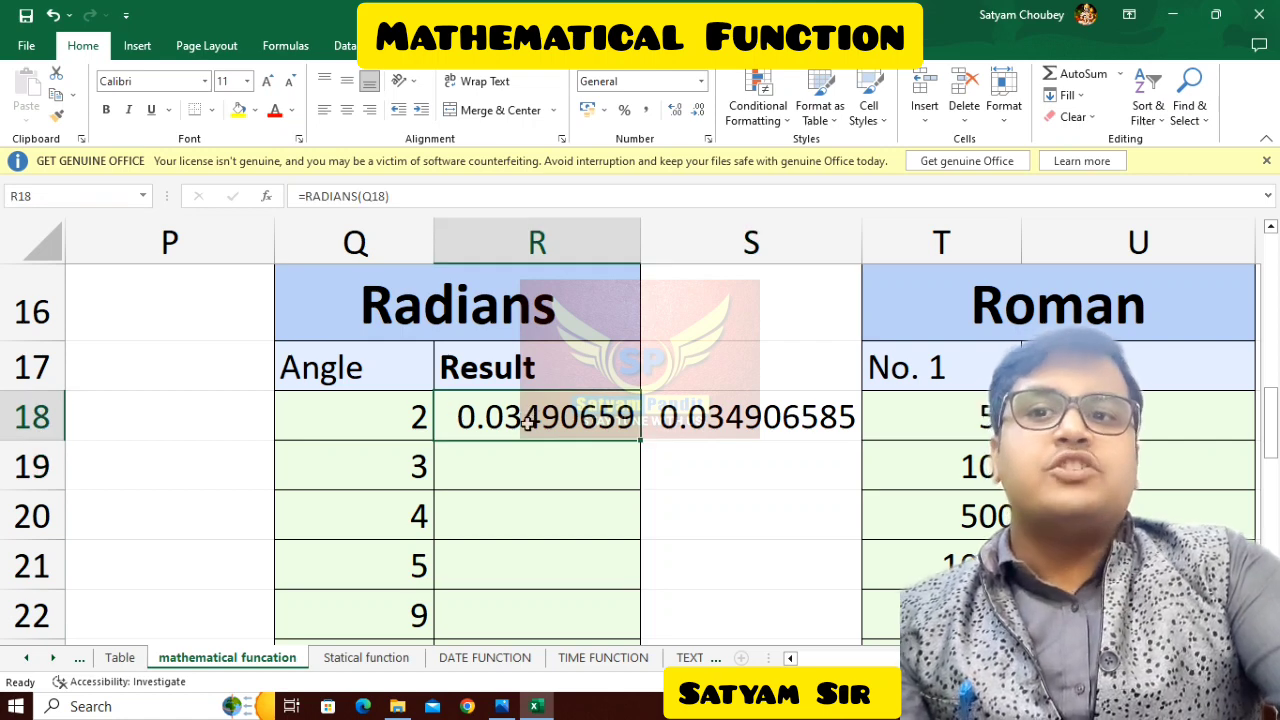
click(770, 417)
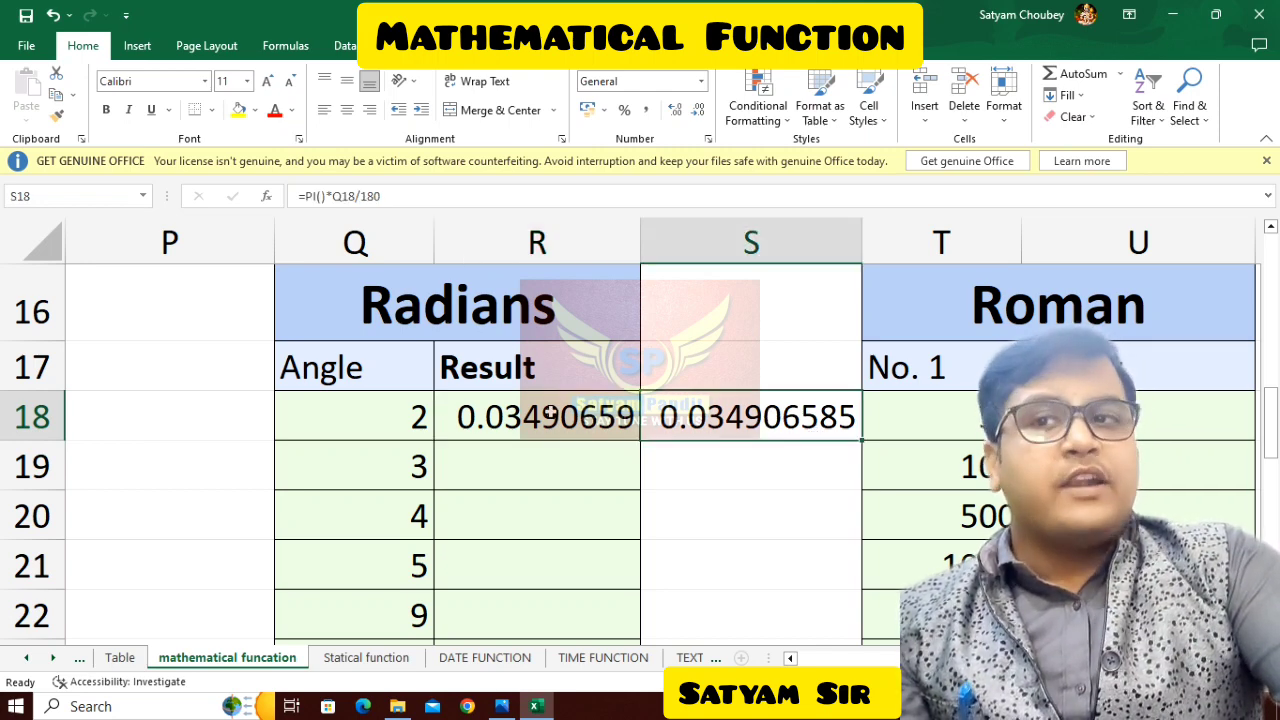
Step: Copy the RADIANS formula from R18 down into R19 and check its cell reference
click(547, 467)
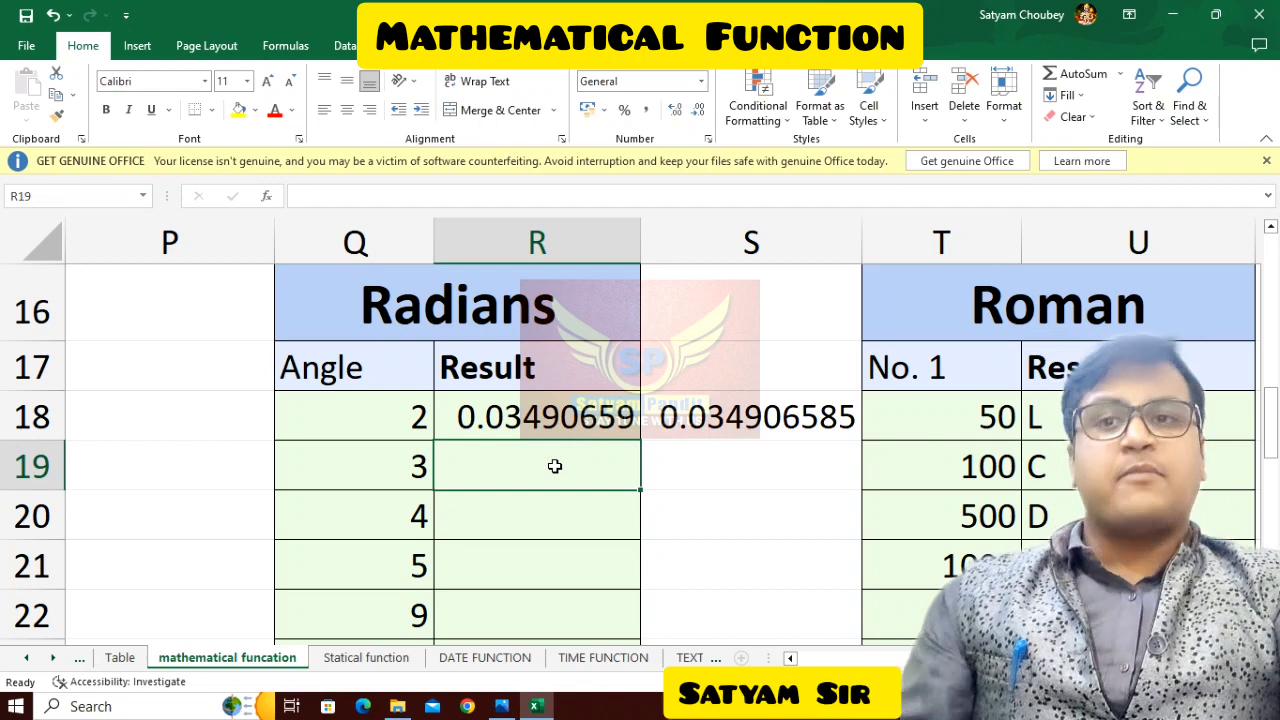
key(ctrl+d)
double_click(560, 466)
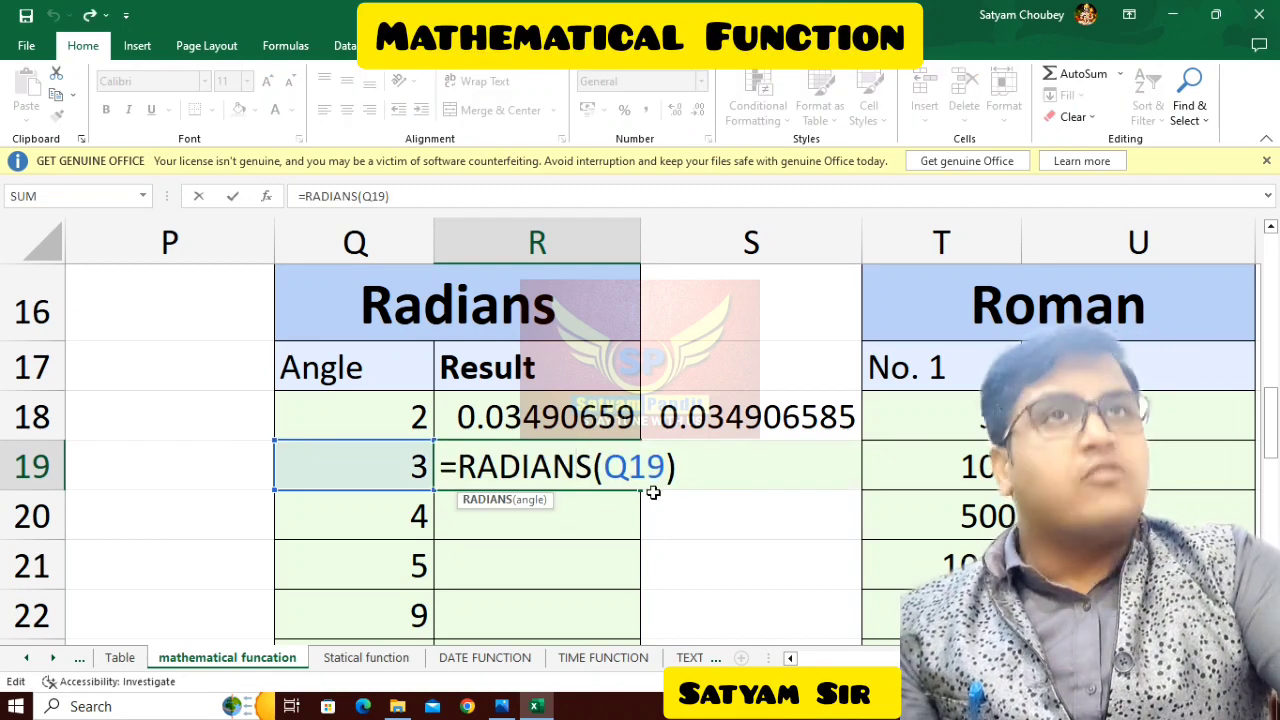
key(Return)
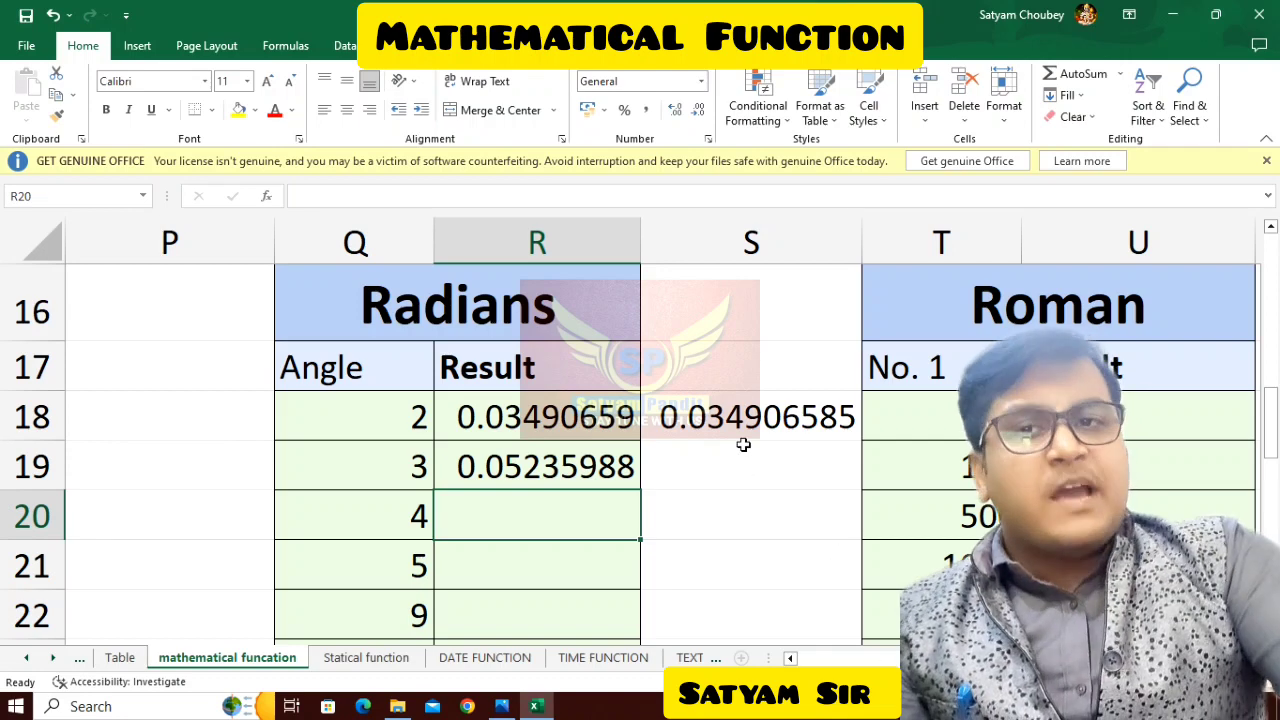
Step: Enter =PI() in S19, beside the second Radians result
click(715, 477)
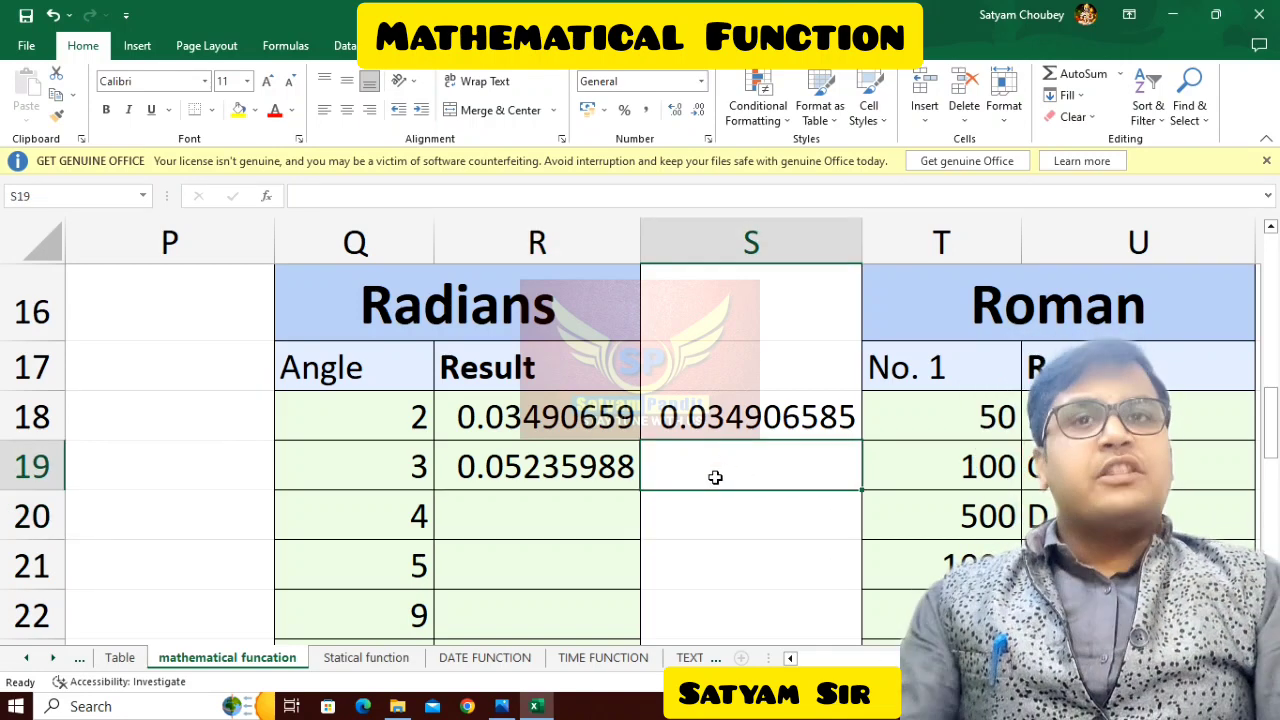
text(=P)
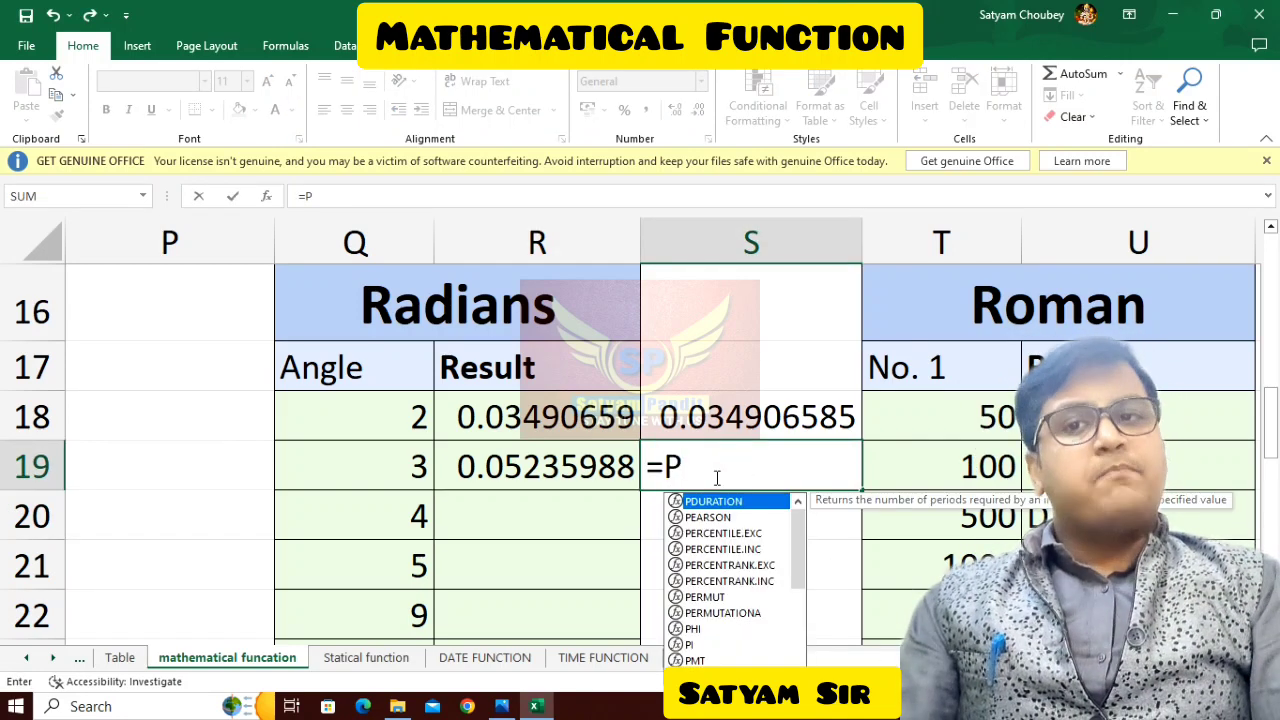
text(i())
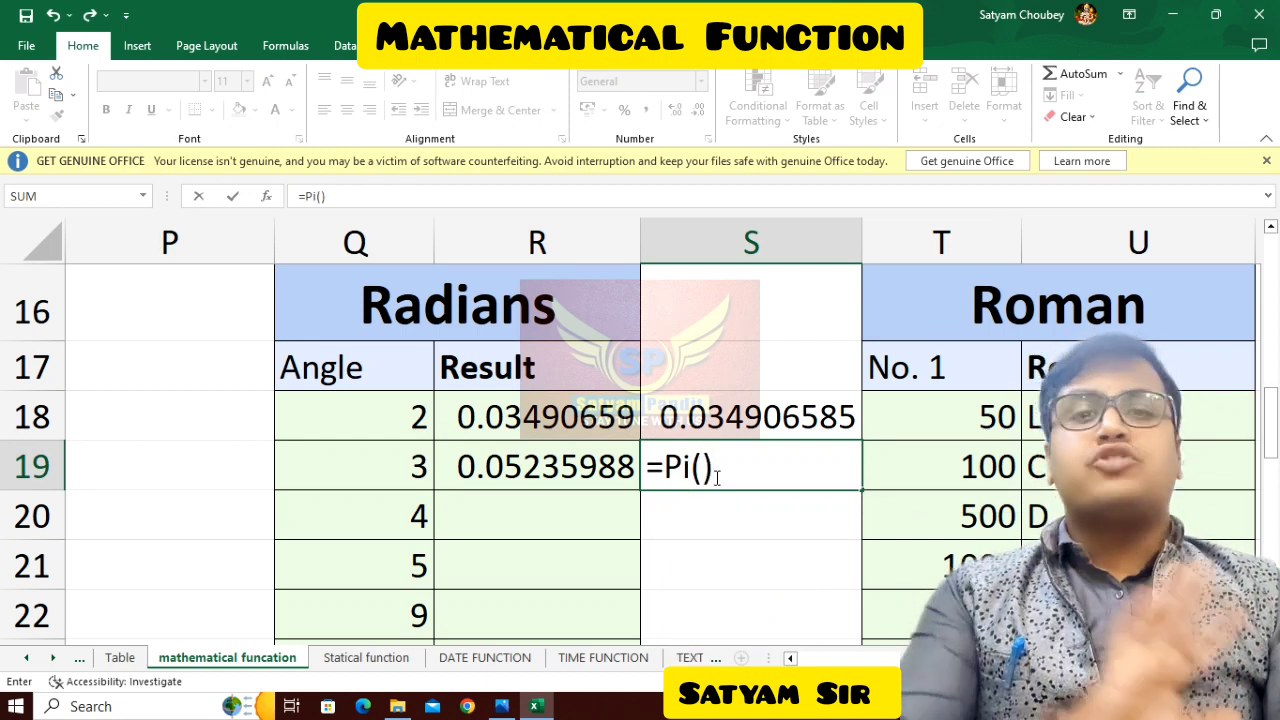
key(Return)
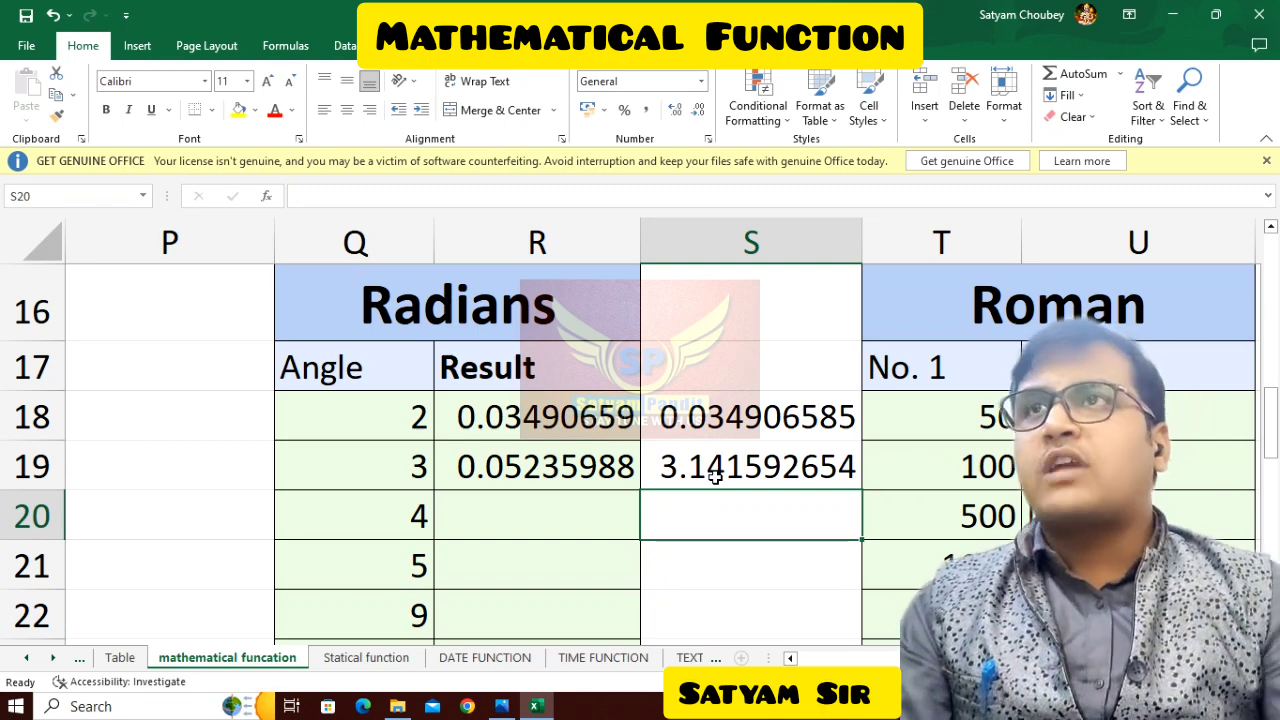
Step: Clear the existing results in U18:U22 of the Roman table
scroll(729, 580, right, 3)
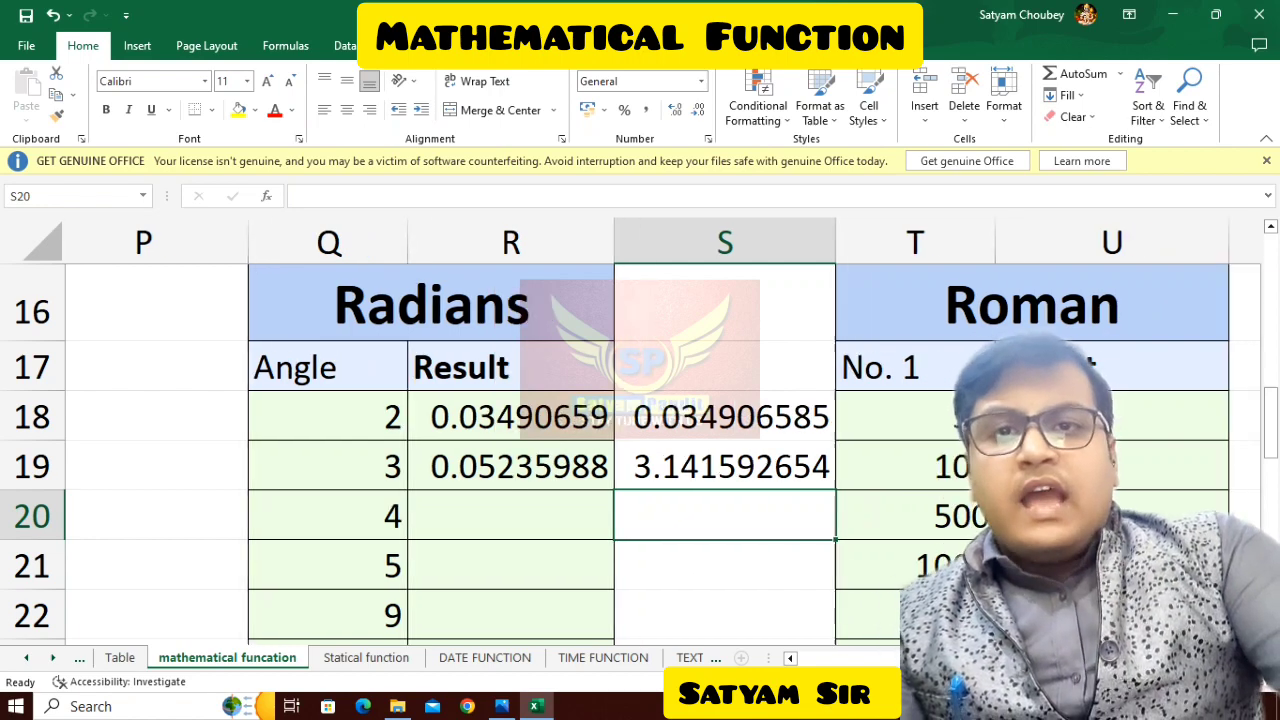
scroll(640, 440, left, 1)
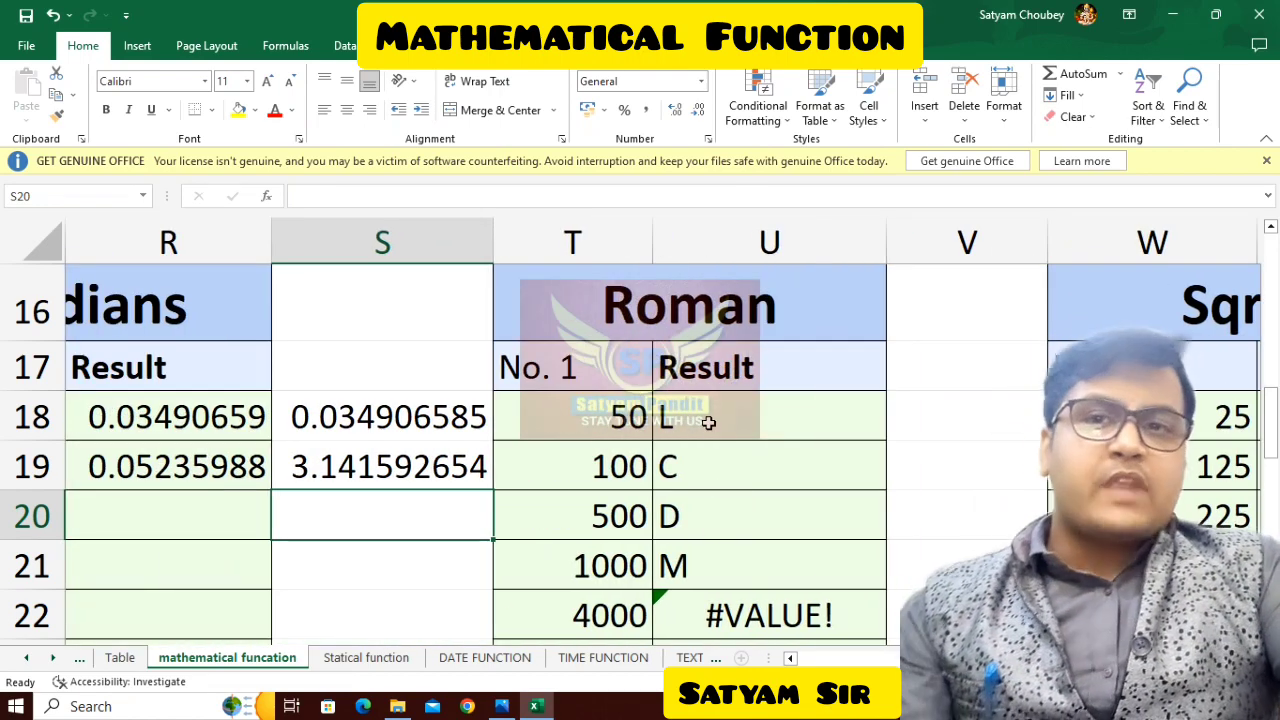
drag(706, 420, 736, 625)
key(Delete)
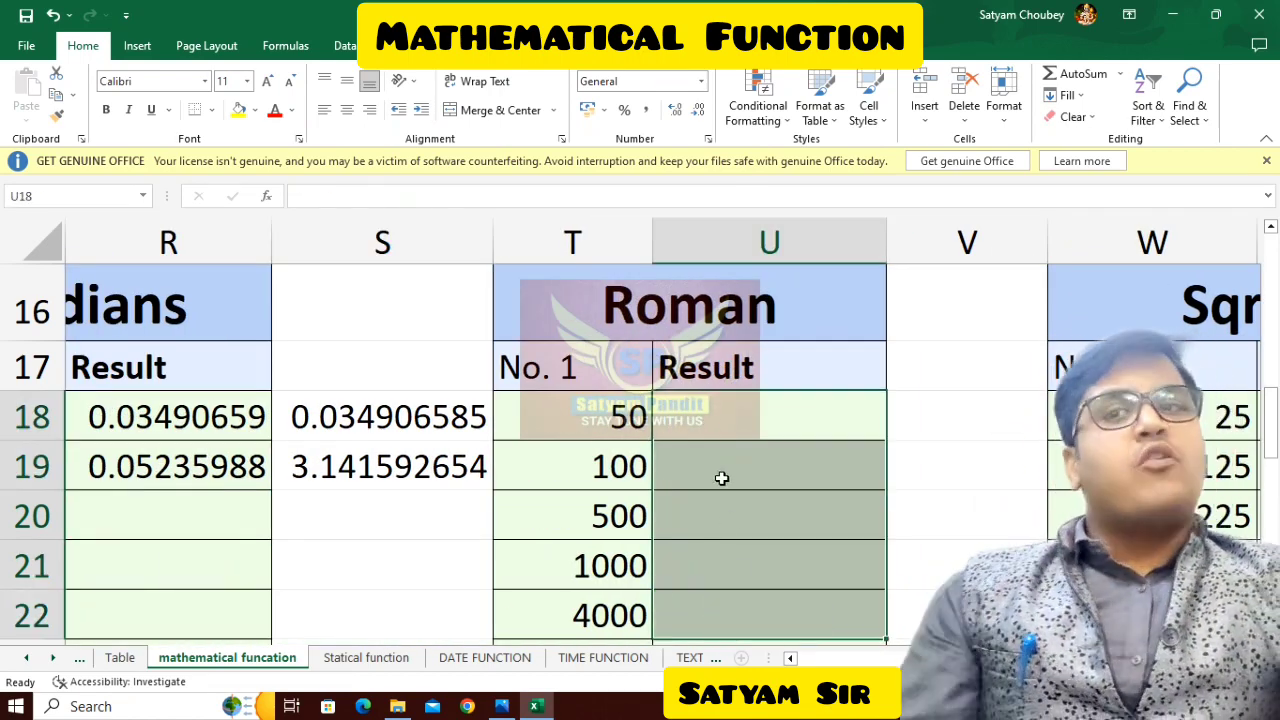
Step: Enter =ROMAN(T18) in U18 to convert the first number, and copy the formula down into U19
click(717, 422)
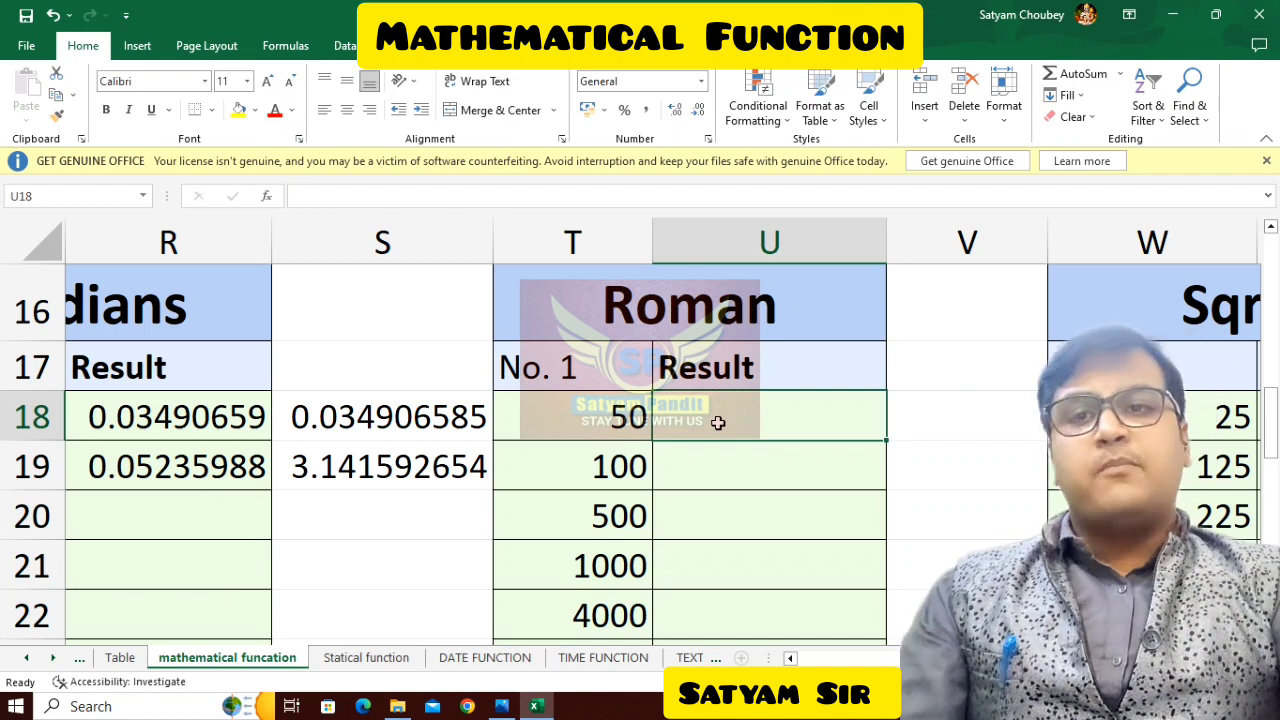
drag(614, 414, 611, 545)
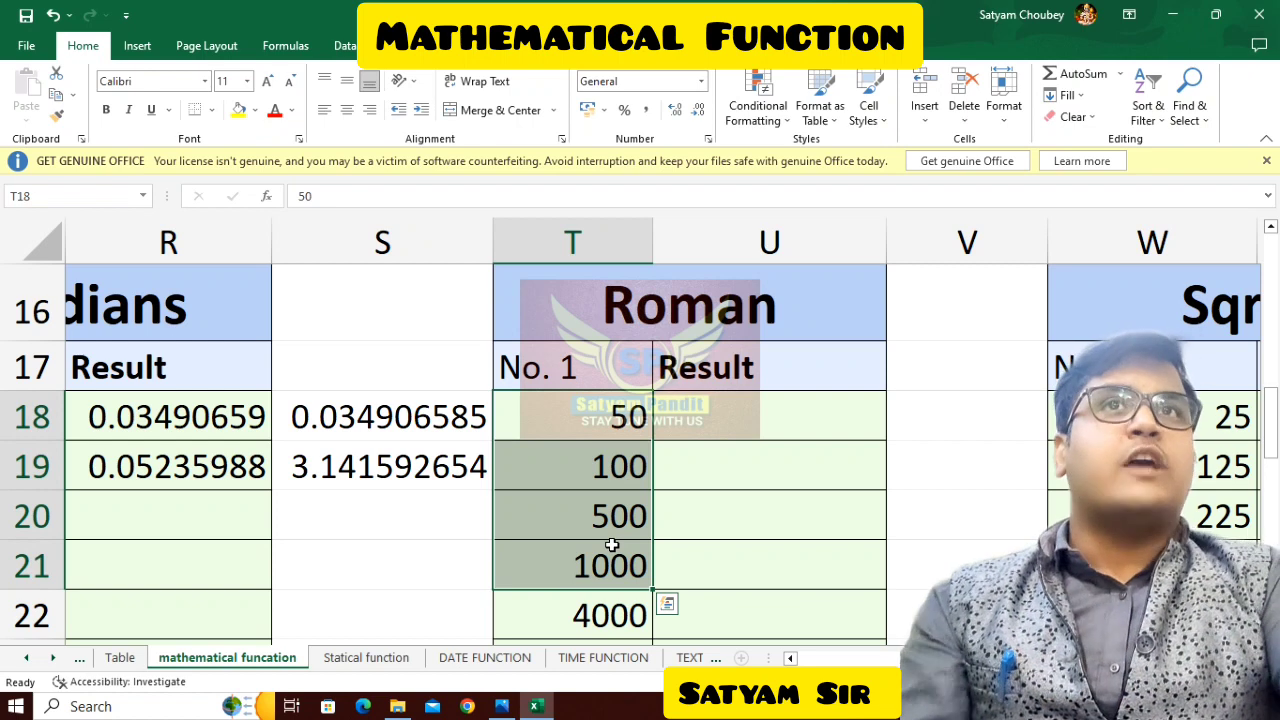
click(703, 430)
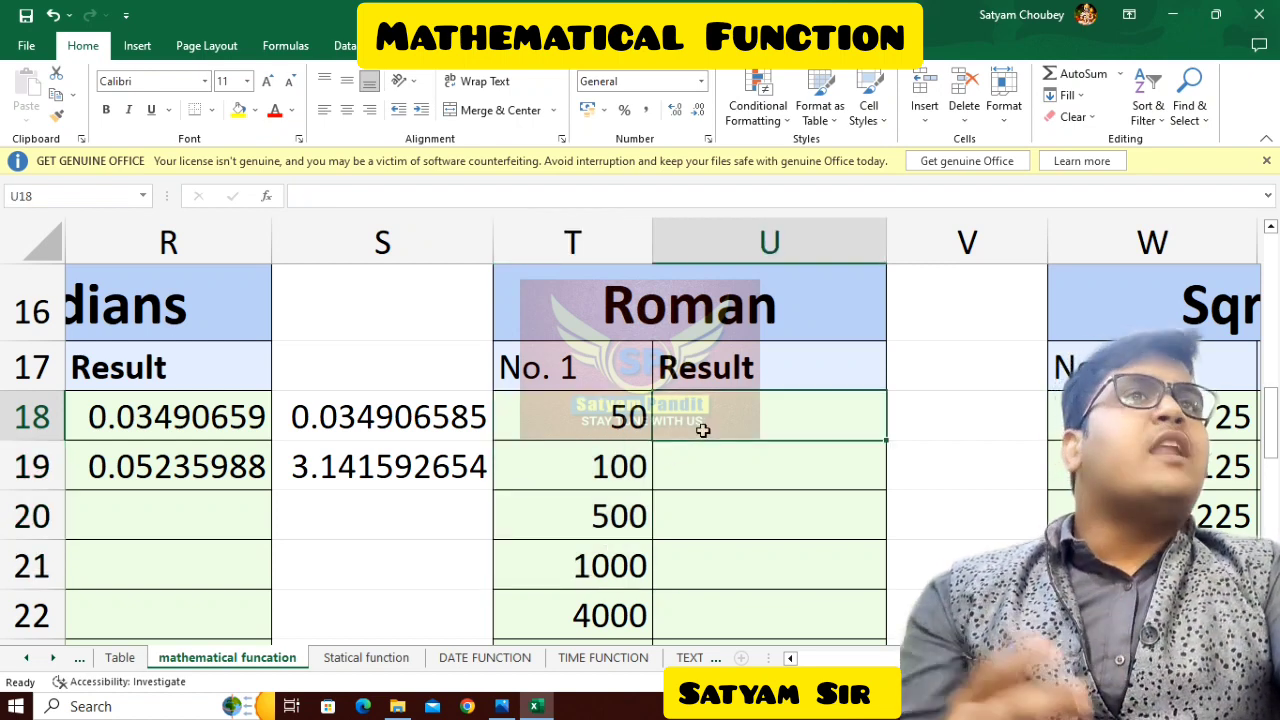
text(=)
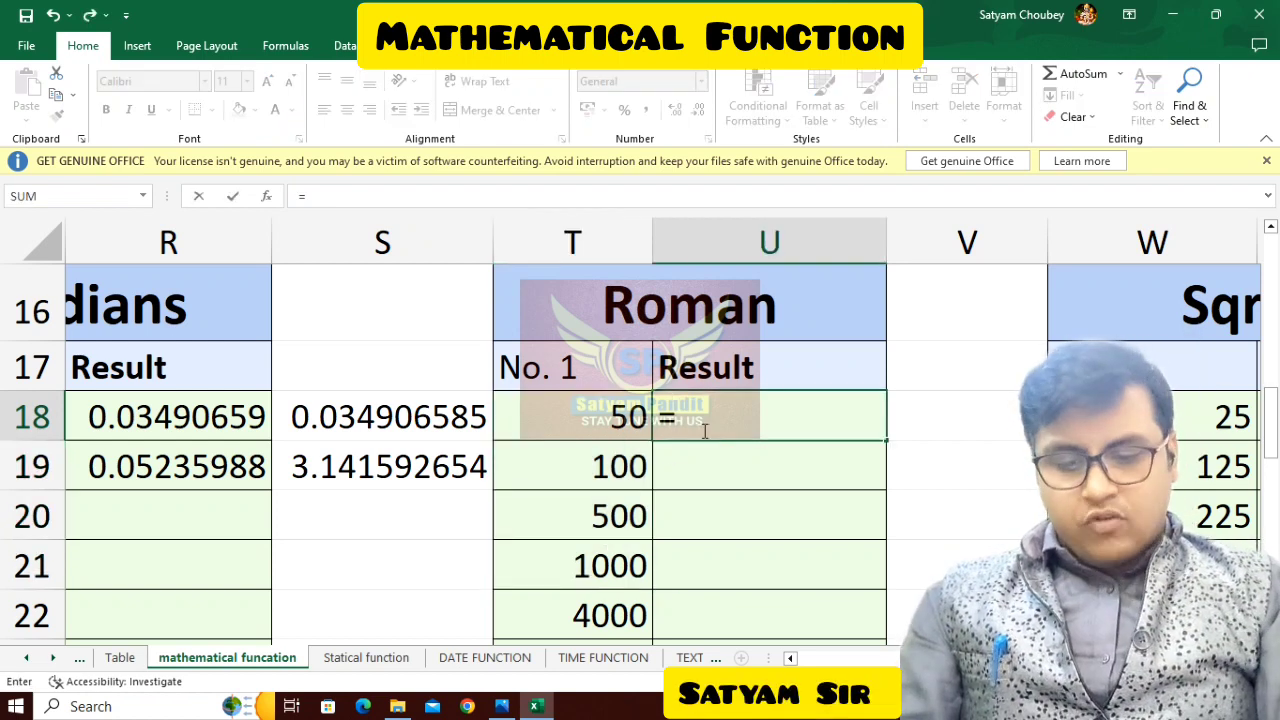
text(roman)
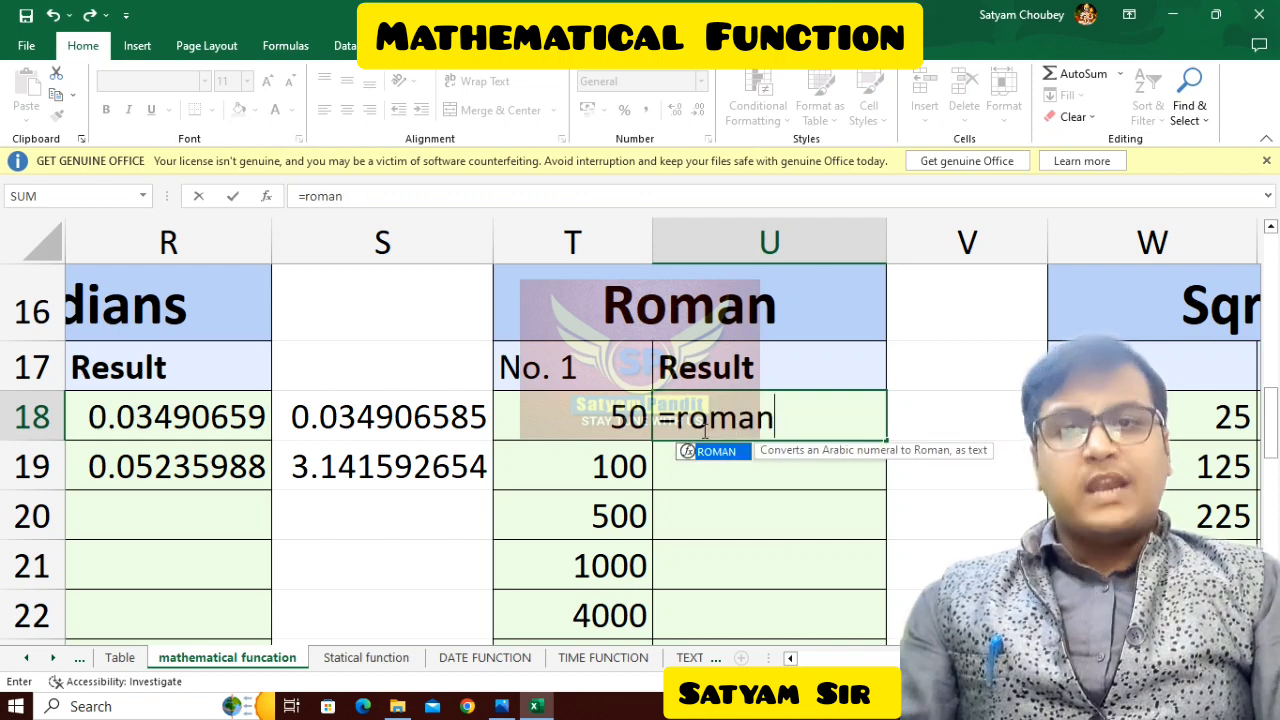
text(()
click(593, 405)
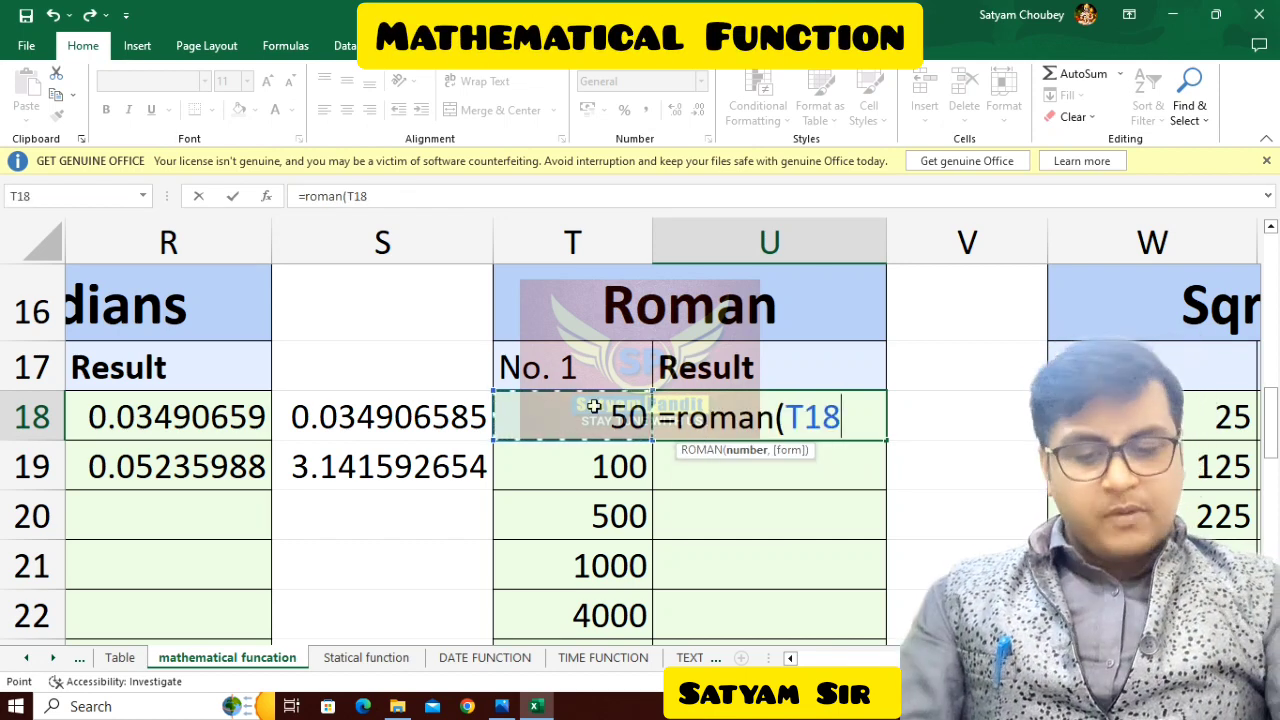
text())
key(Return)
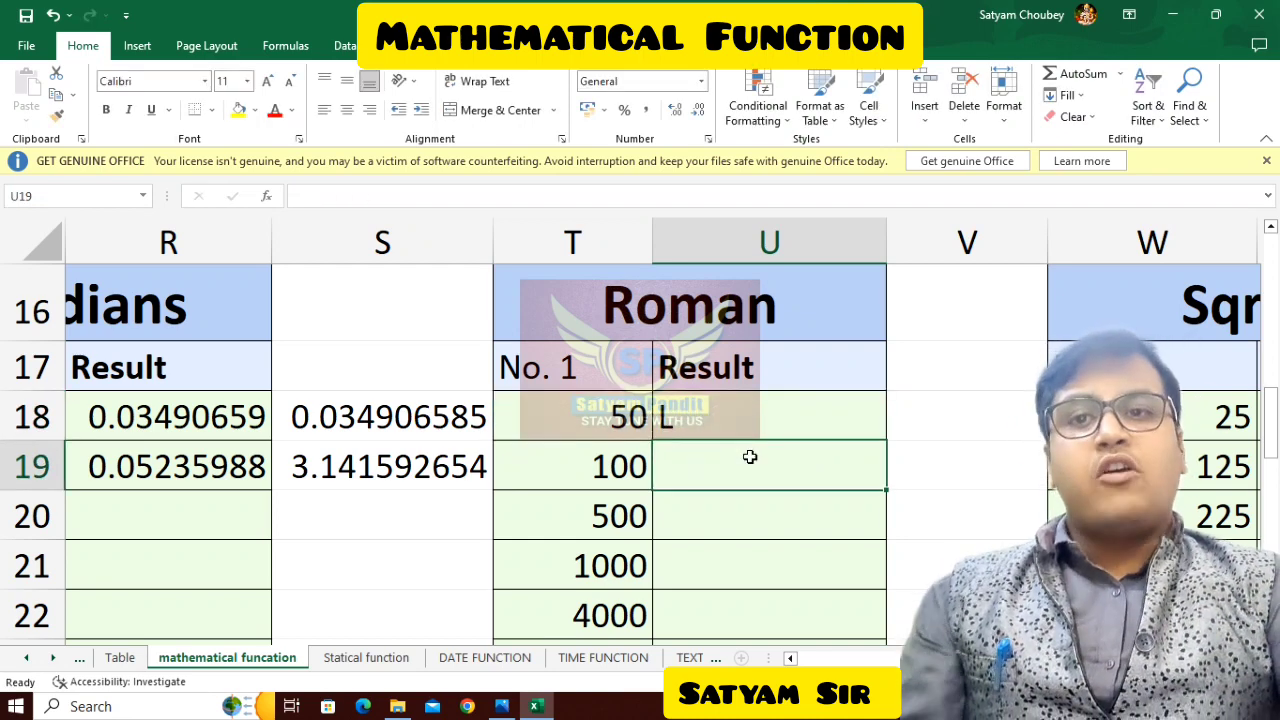
key(ctrl+d)
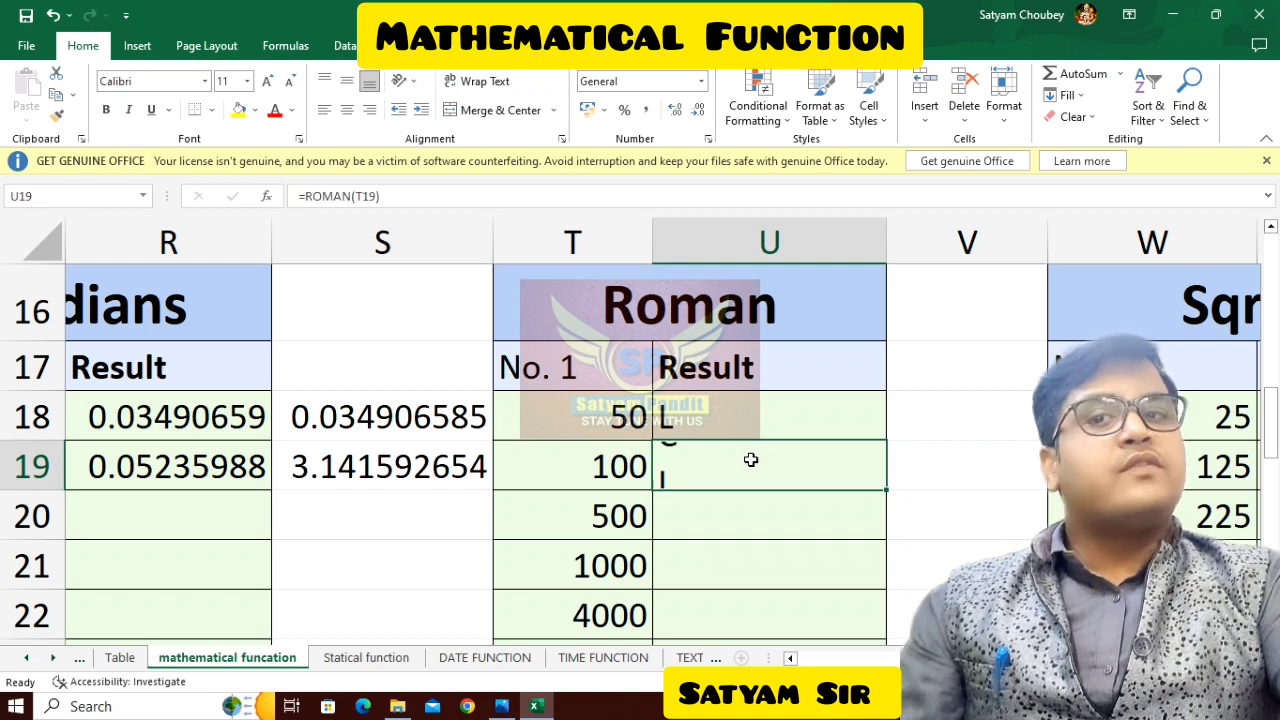
Step: Test the ROMAN formula by entering 1, 2, 3 and 5 one after another in T18
click(617, 418)
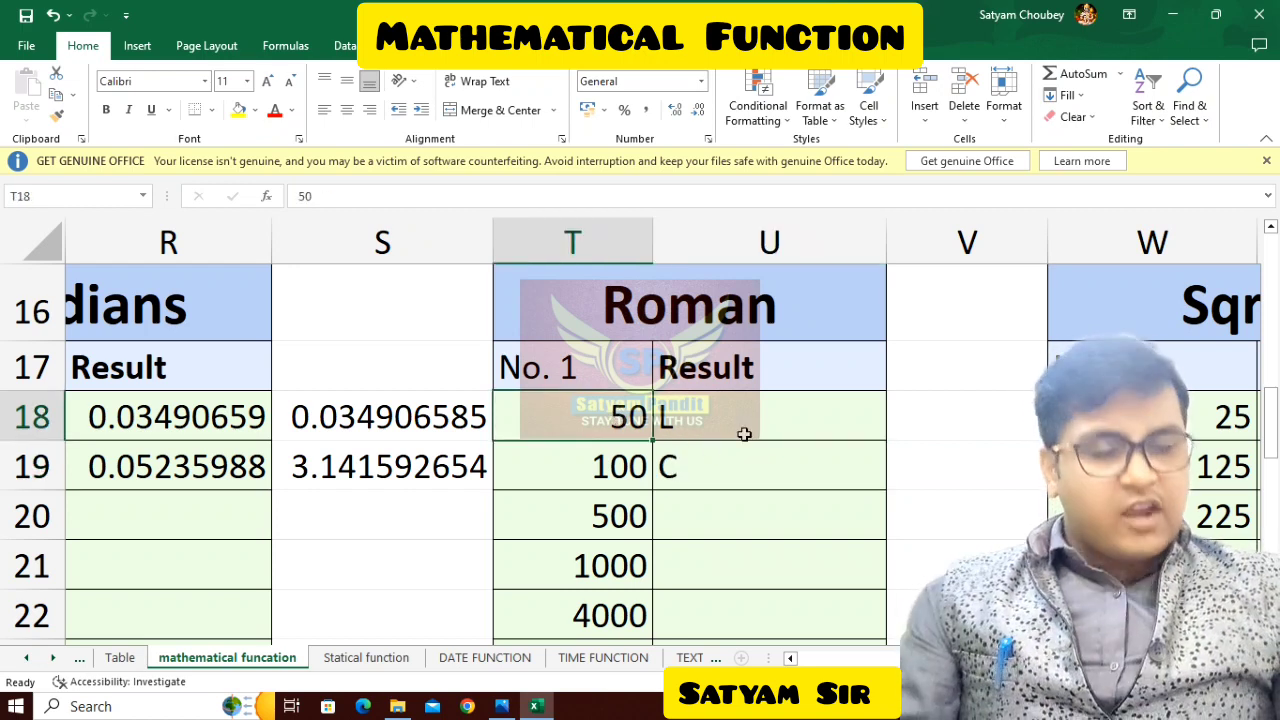
text(1)
key(Return)
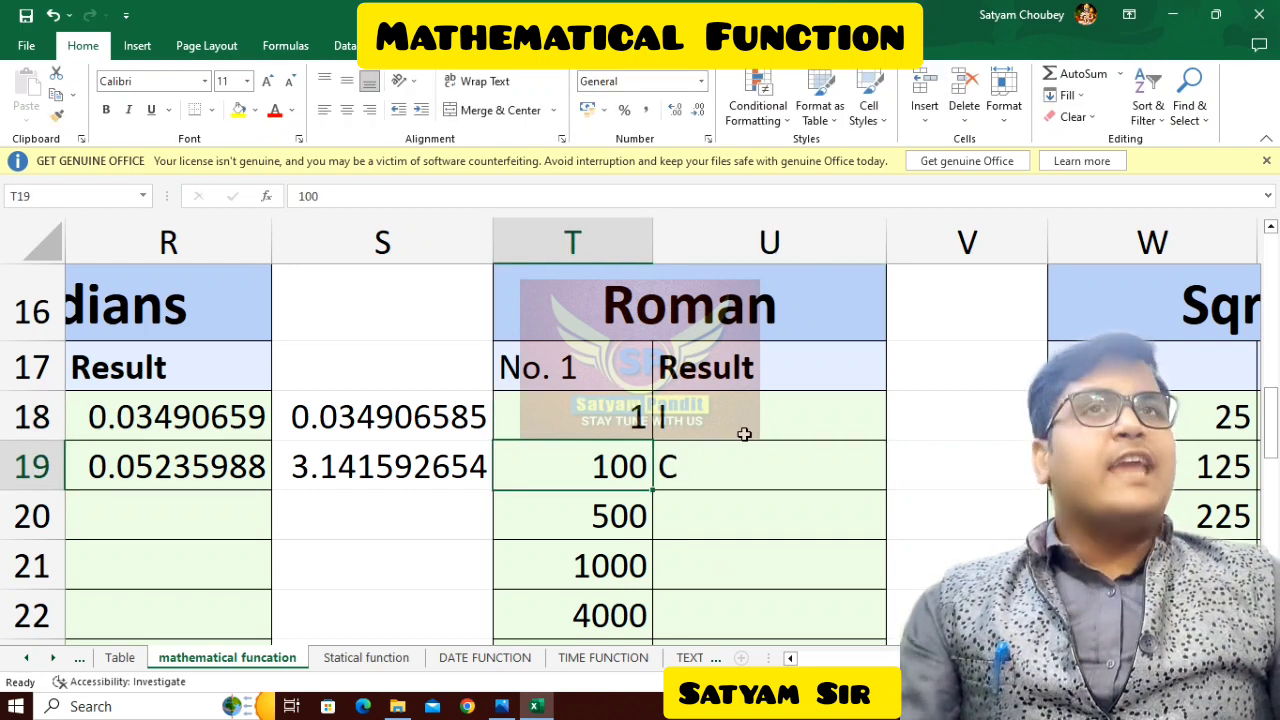
key(Up)
text(2)
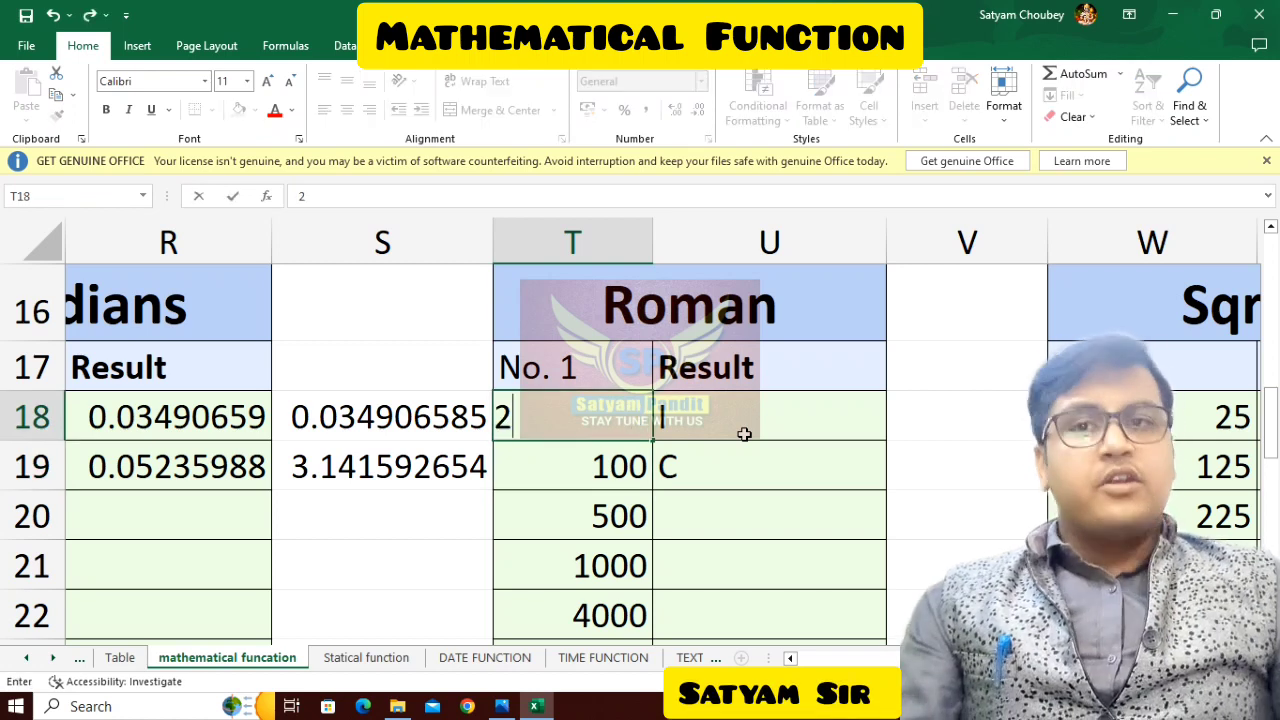
key(Return)
key(Up)
text(3)
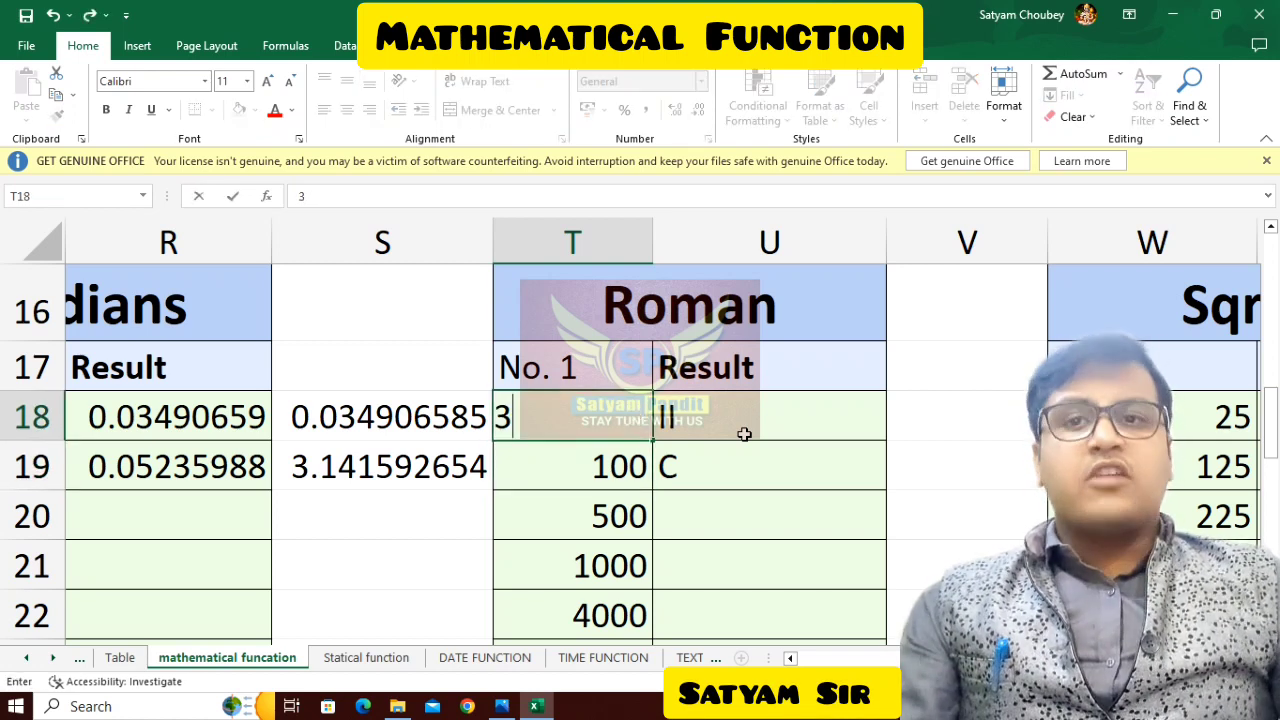
key(Return)
key(Up)
text(5)
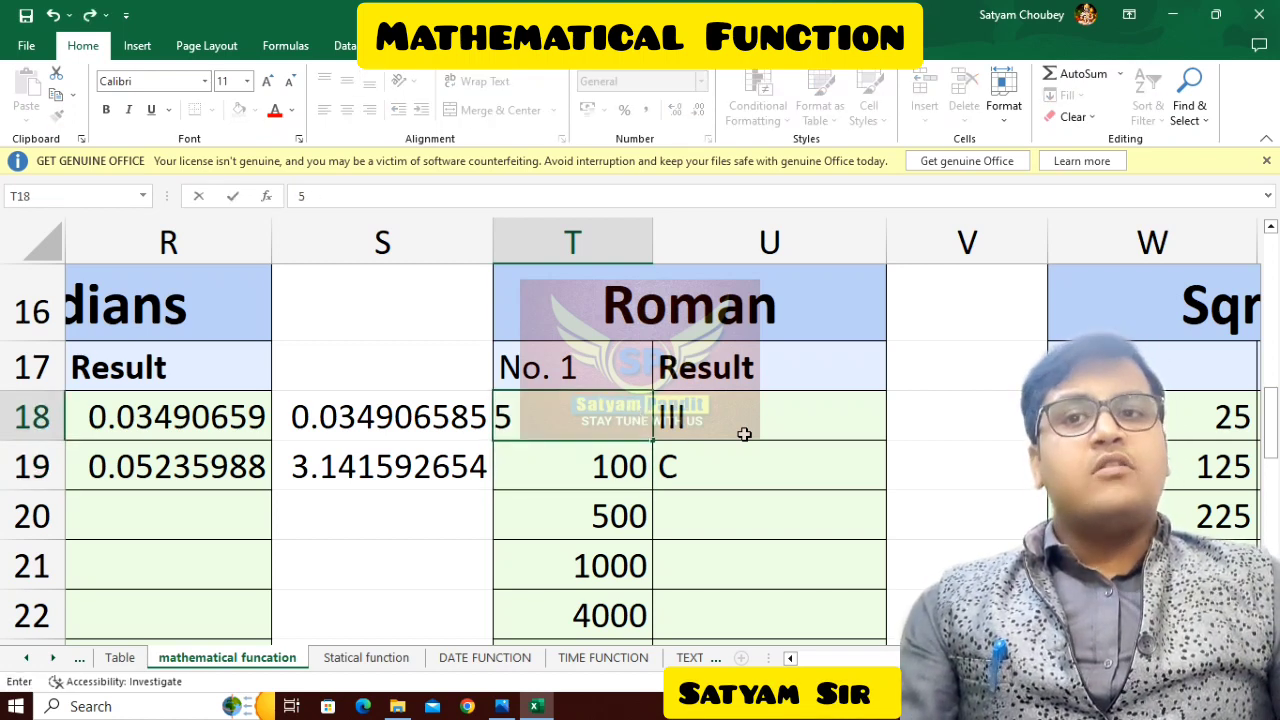
key(Return)
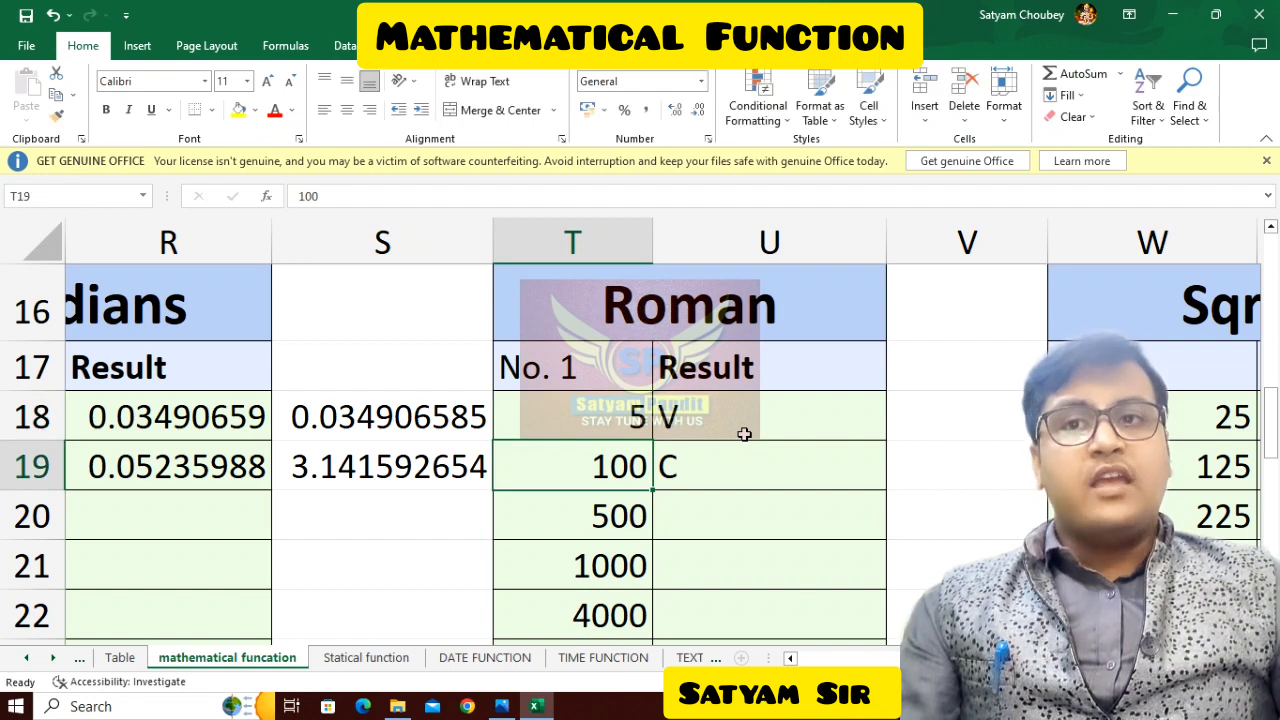
Step: Test the ROMAN formula with tens by entering 10, 20, 30, 40 and finally 50 in T18
key(Up)
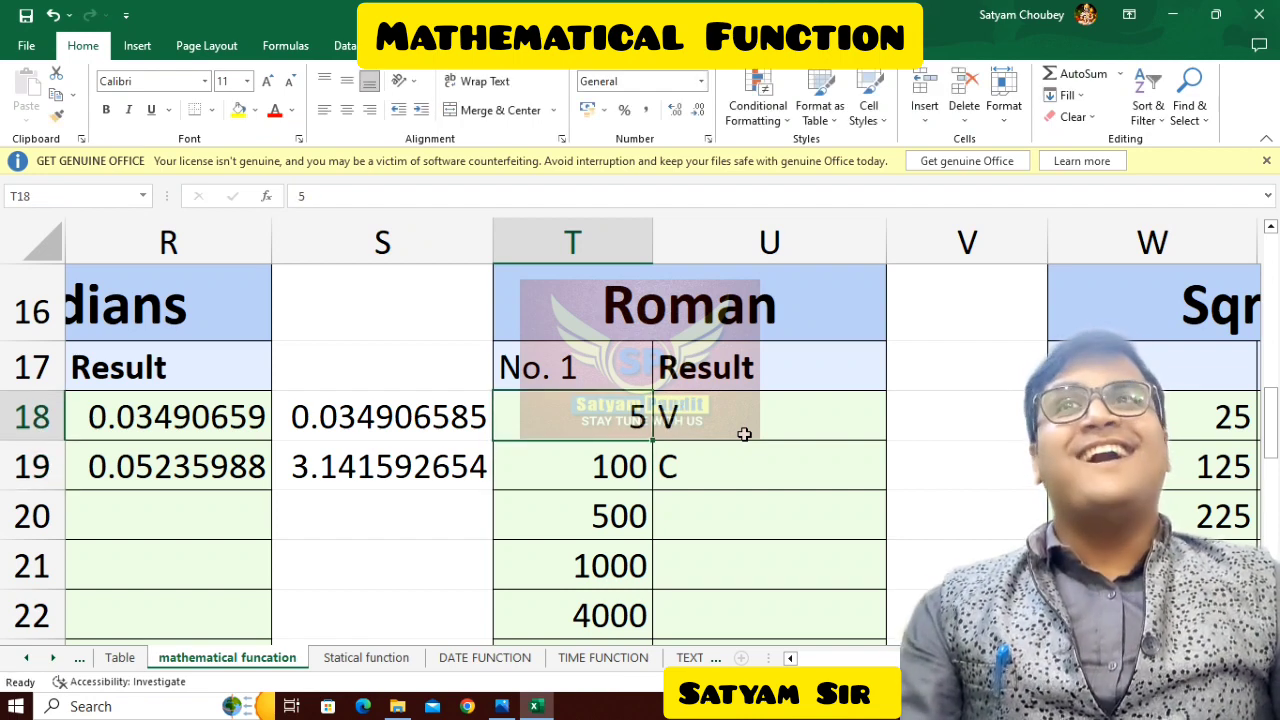
text(10)
key(Return)
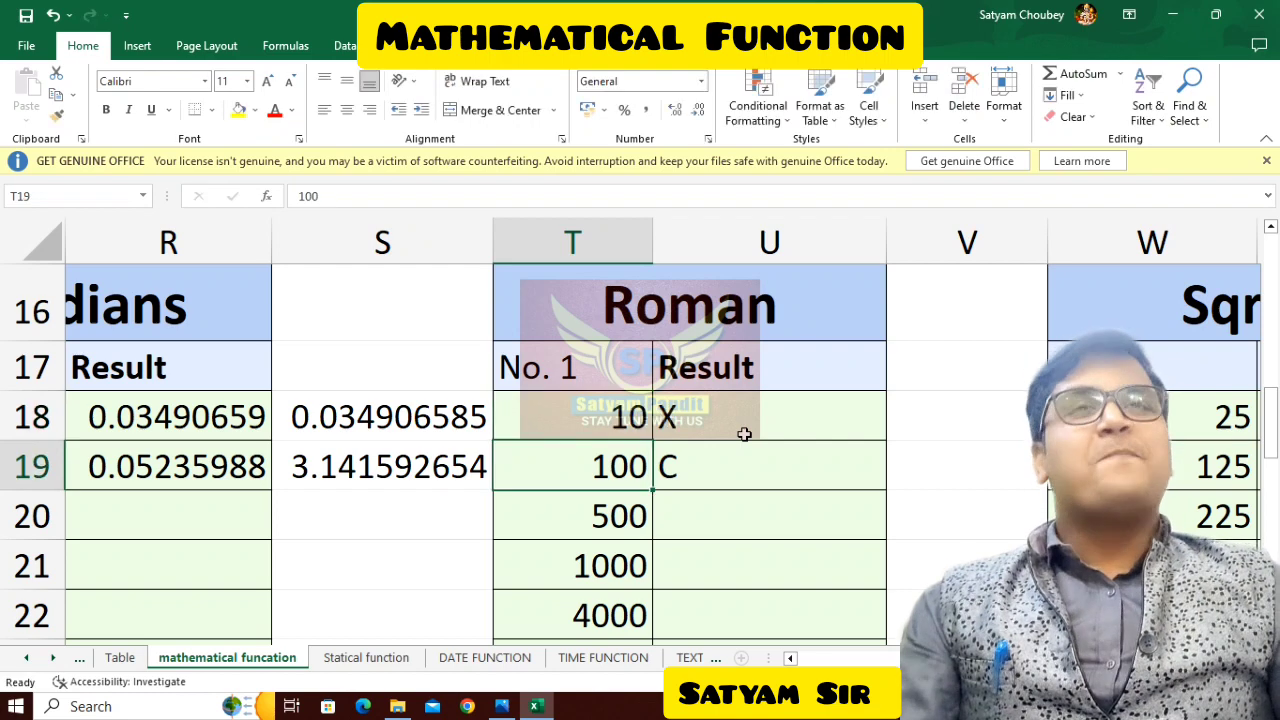
key(Up)
text(20)
key(Return)
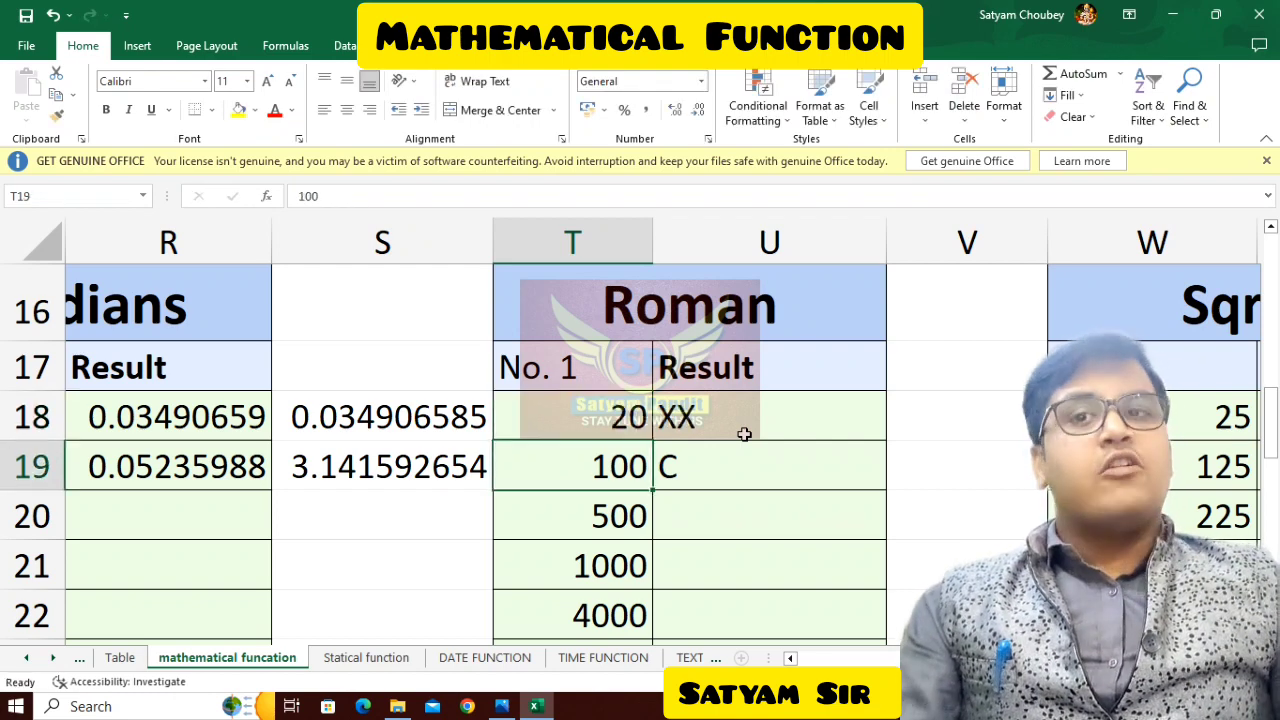
key(Up)
text(30)
key(Return)
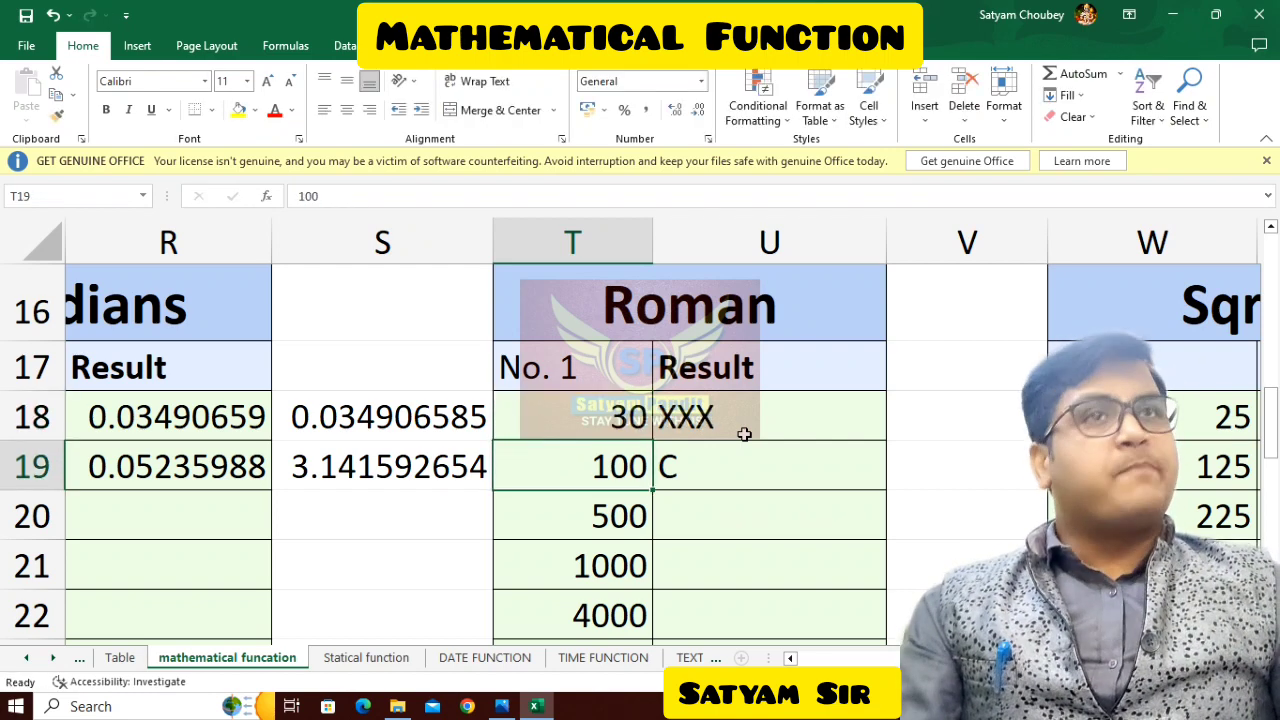
key(Up)
text(40)
key(Return)
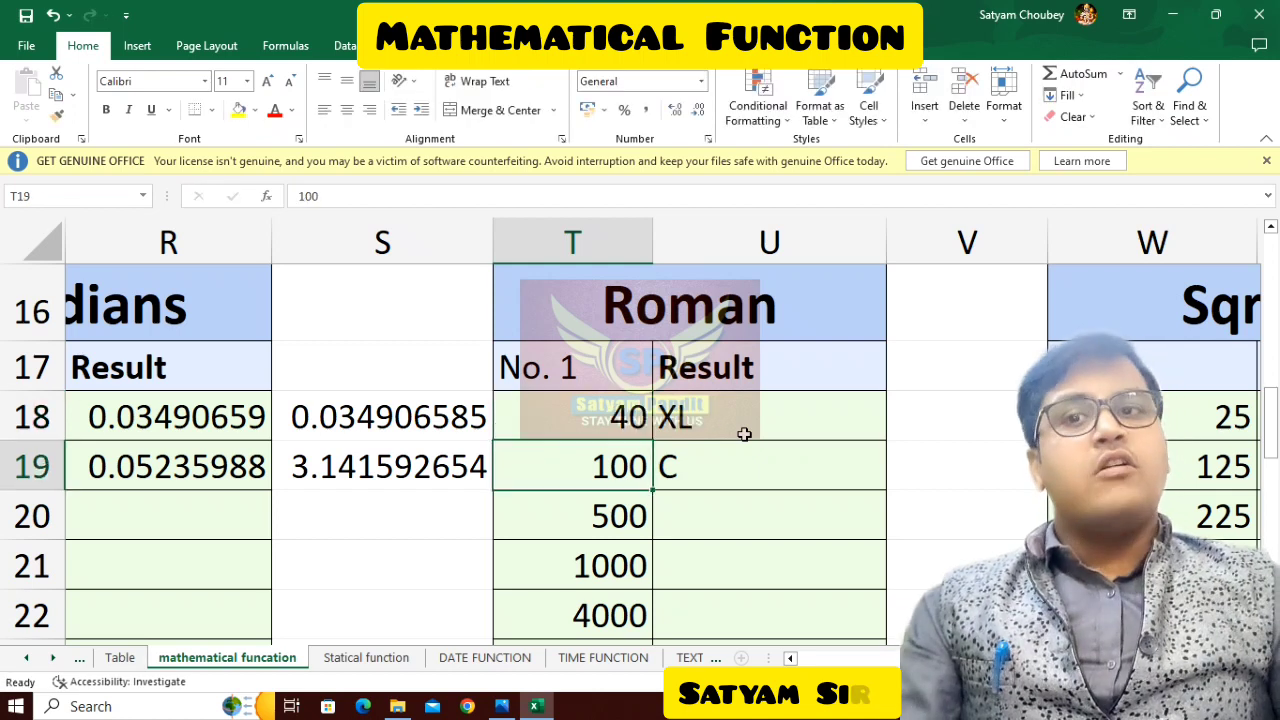
key(Up)
text(50)
key(Return)
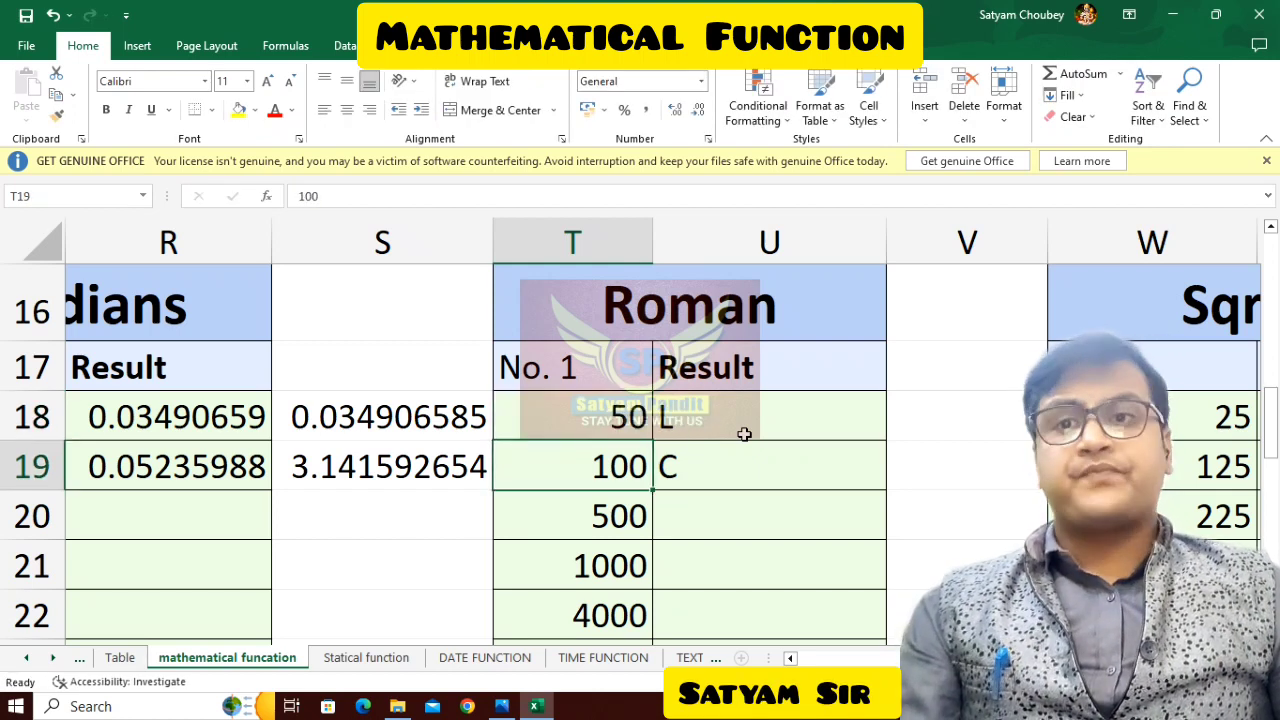
Step: Copy the ROMAN formula down into U20, U21 and U22 of the Roman table
key(Down)
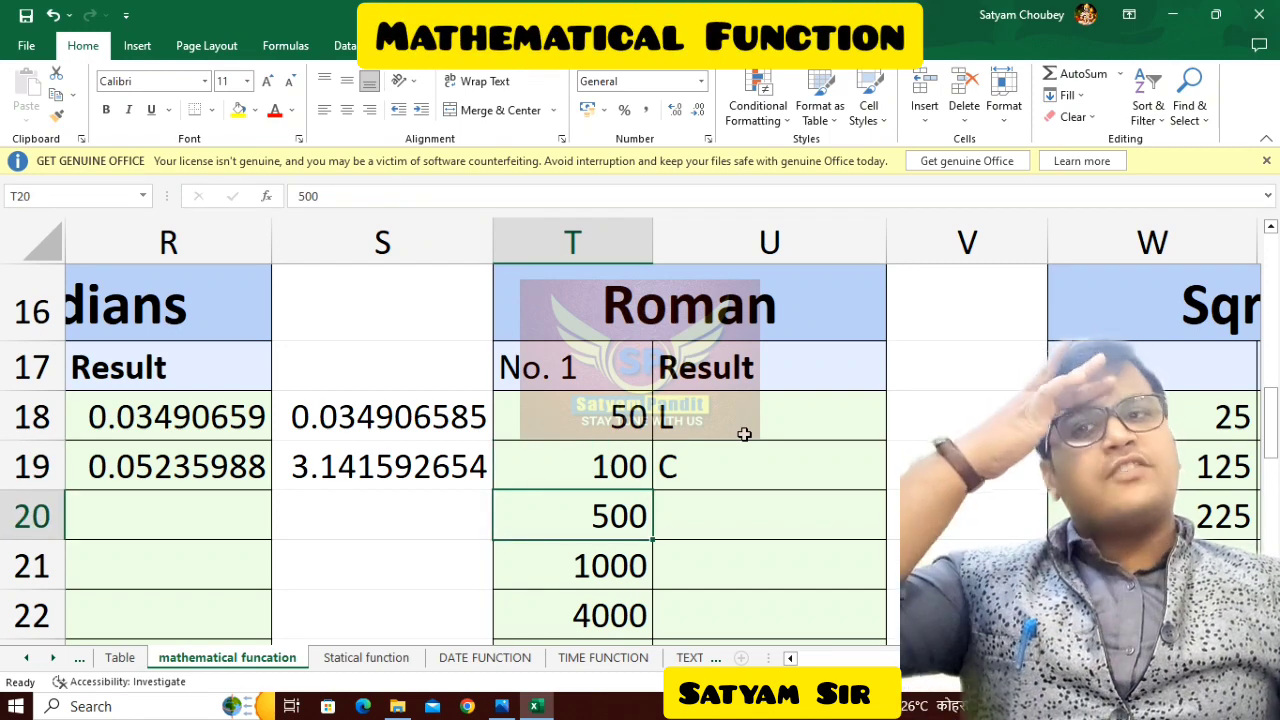
key(Right)
key(ctrl+d)
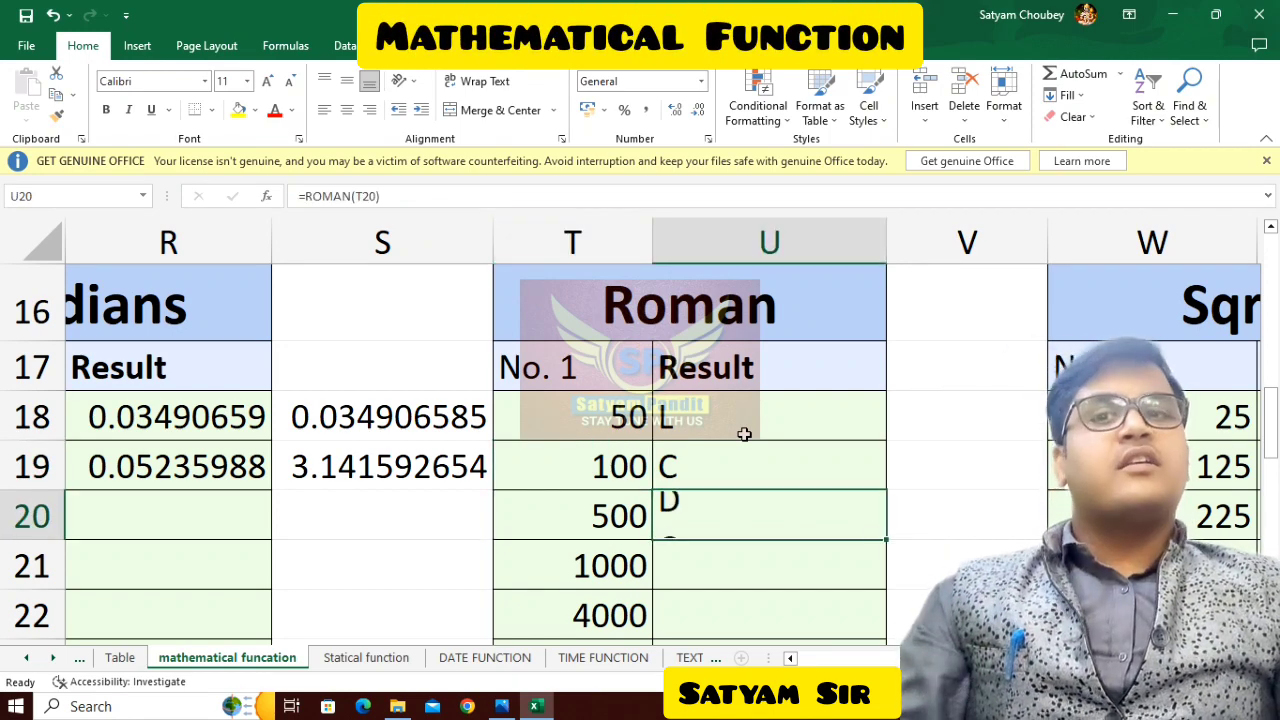
key(Down)
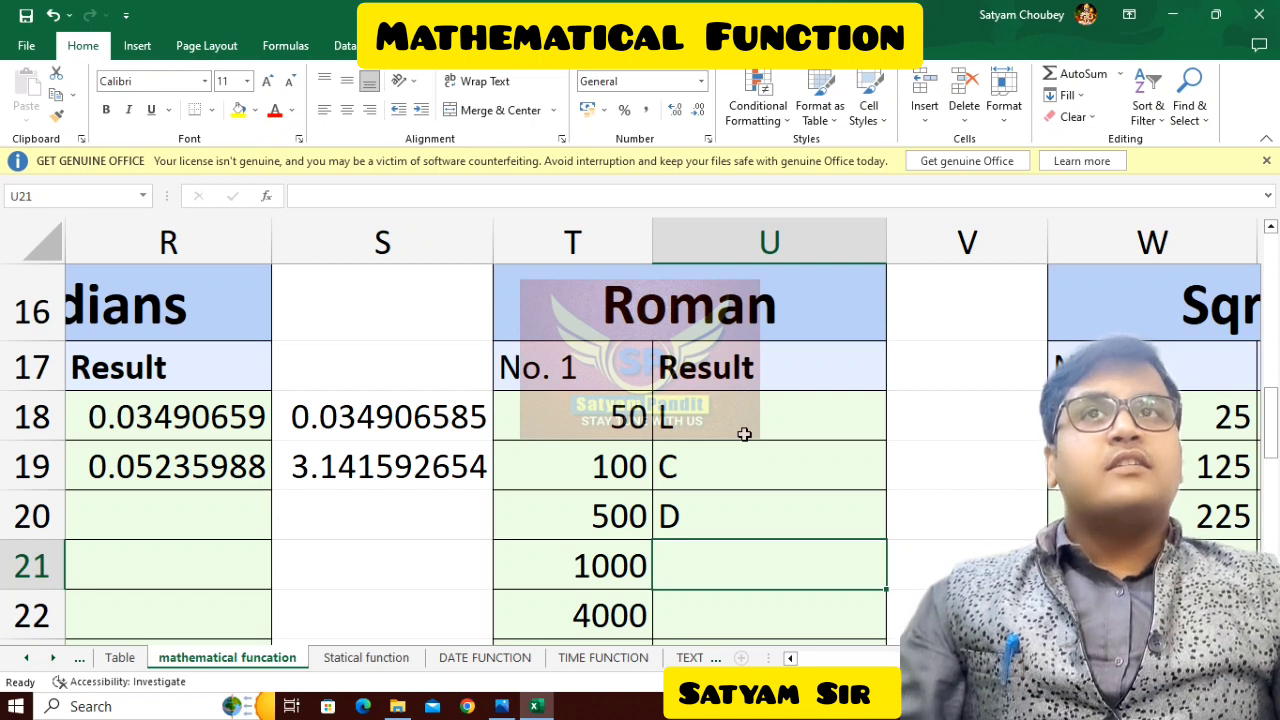
key(ctrl+d)
key(Down)
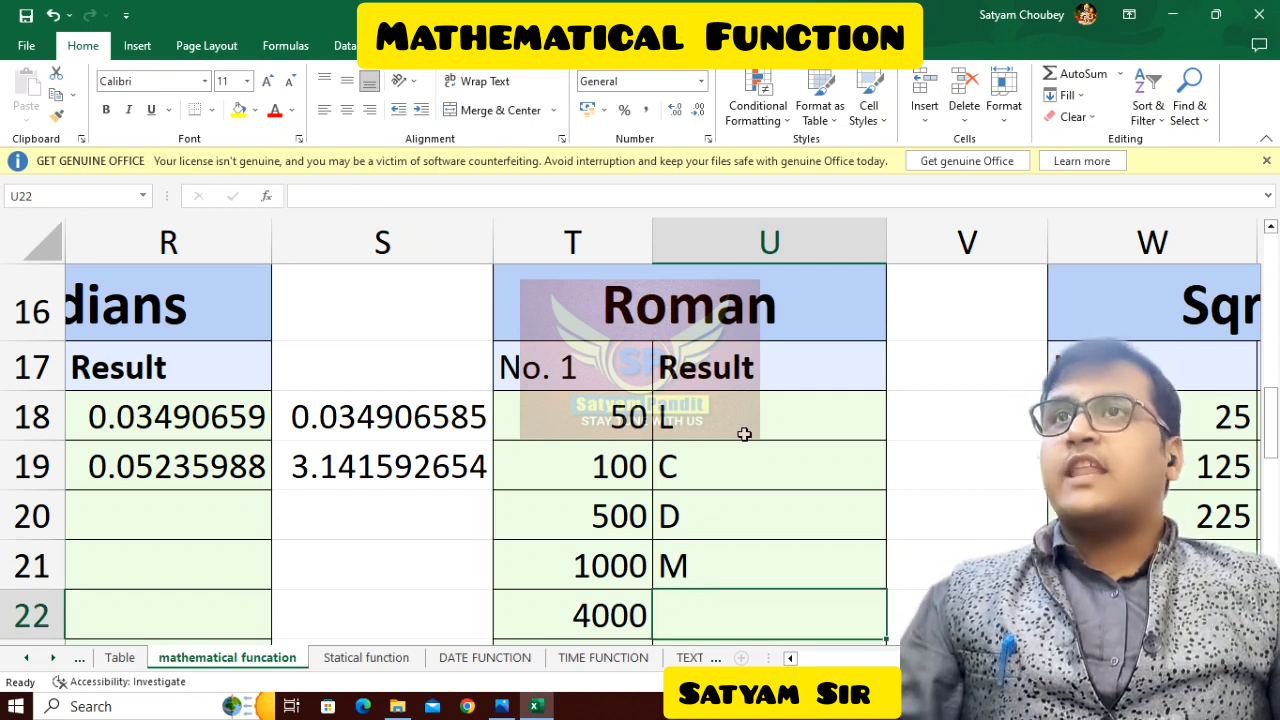
key(ctrl+d)
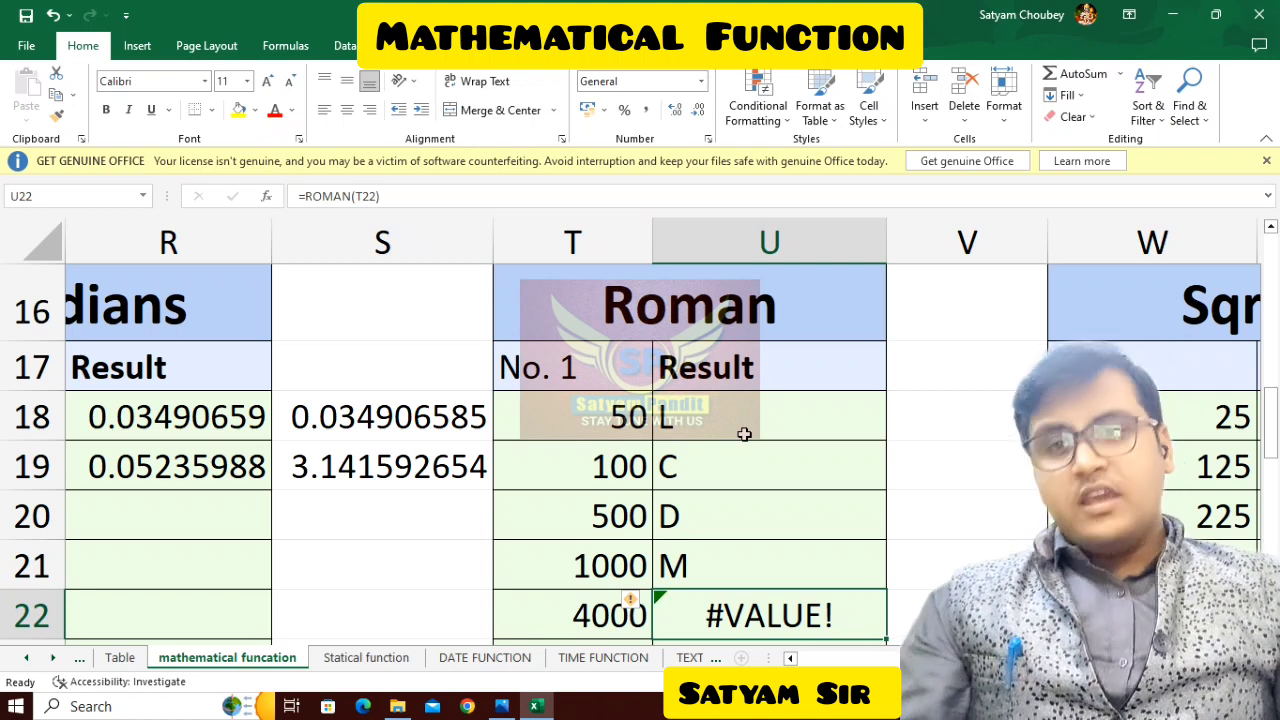
Step: Change the number in T22 to 3999
key(Left)
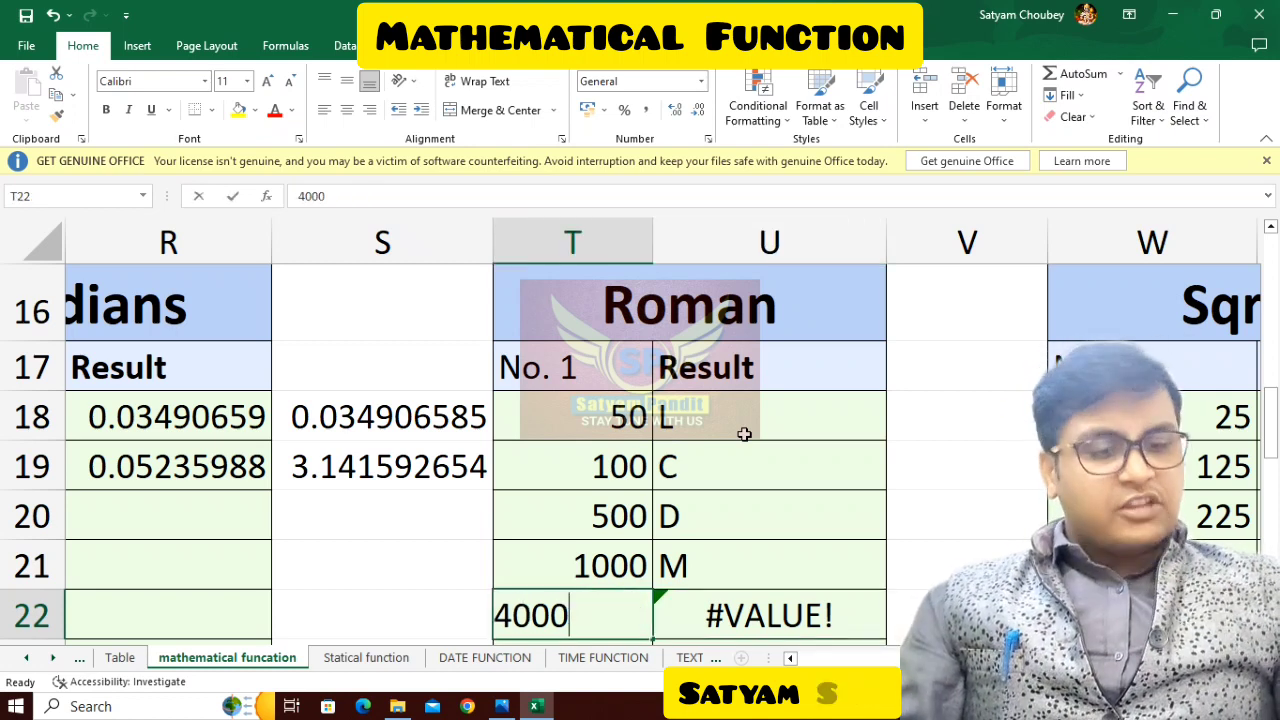
text(39999)
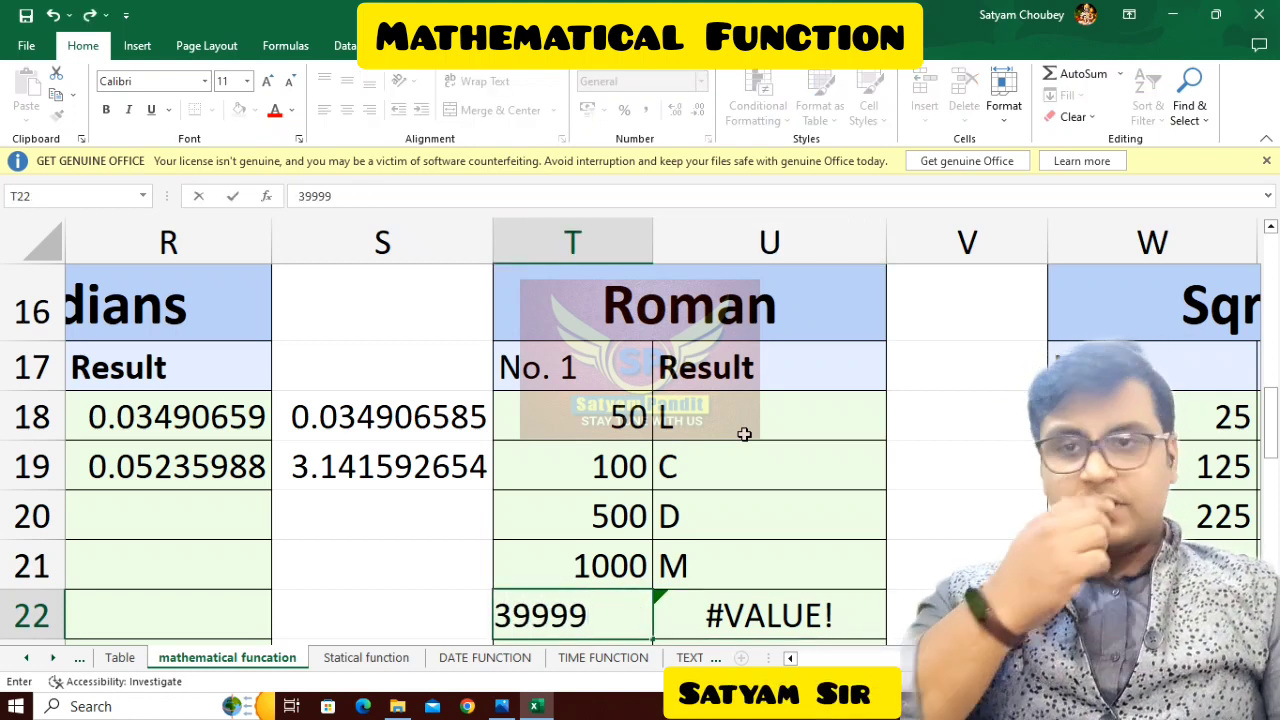
key(BackSpace)
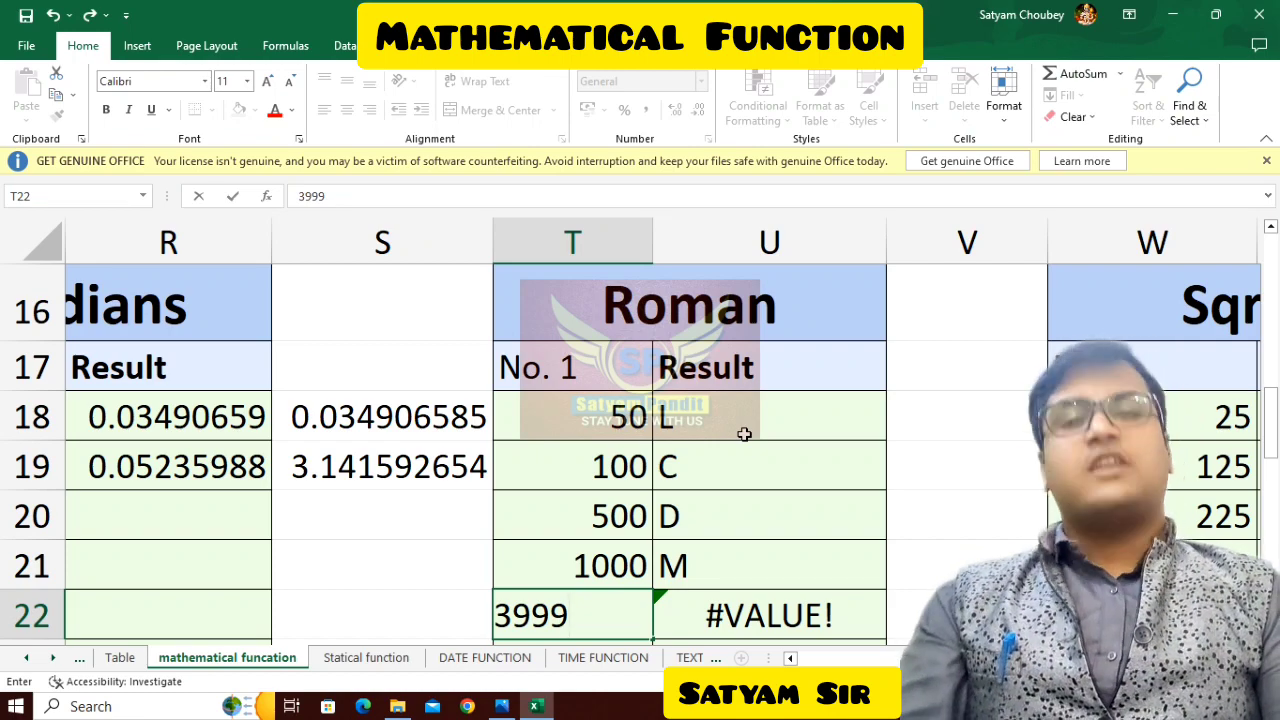
key(Return)
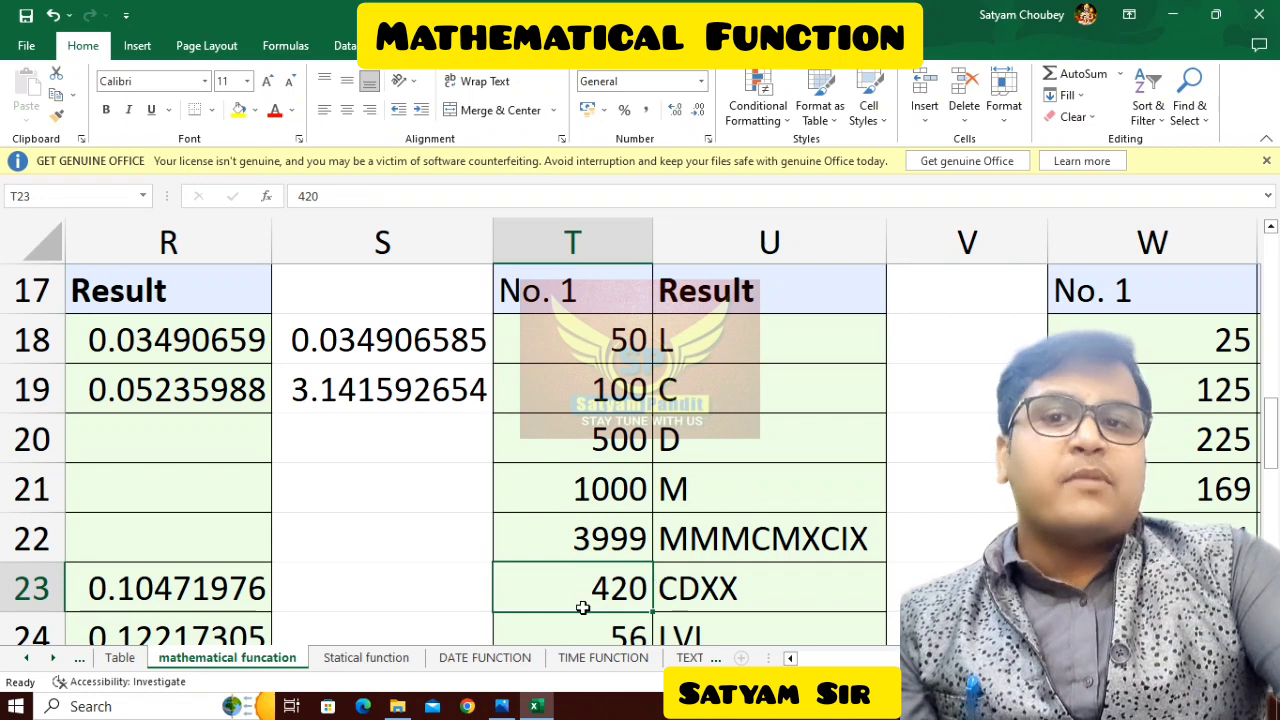
Step: Review the remaining Roman results, the Sqrt table and the cell reference of the existing formula in X18
scroll(582, 600, down, 1)
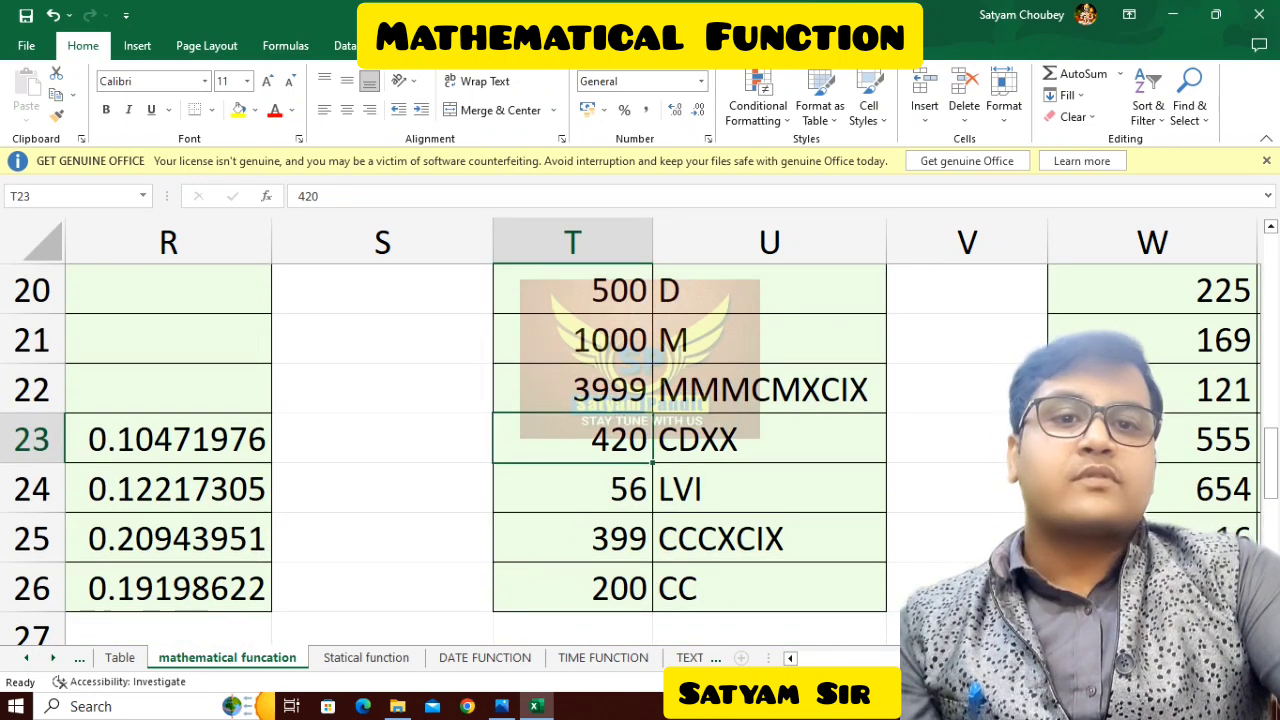
scroll(567, 431, right, 1)
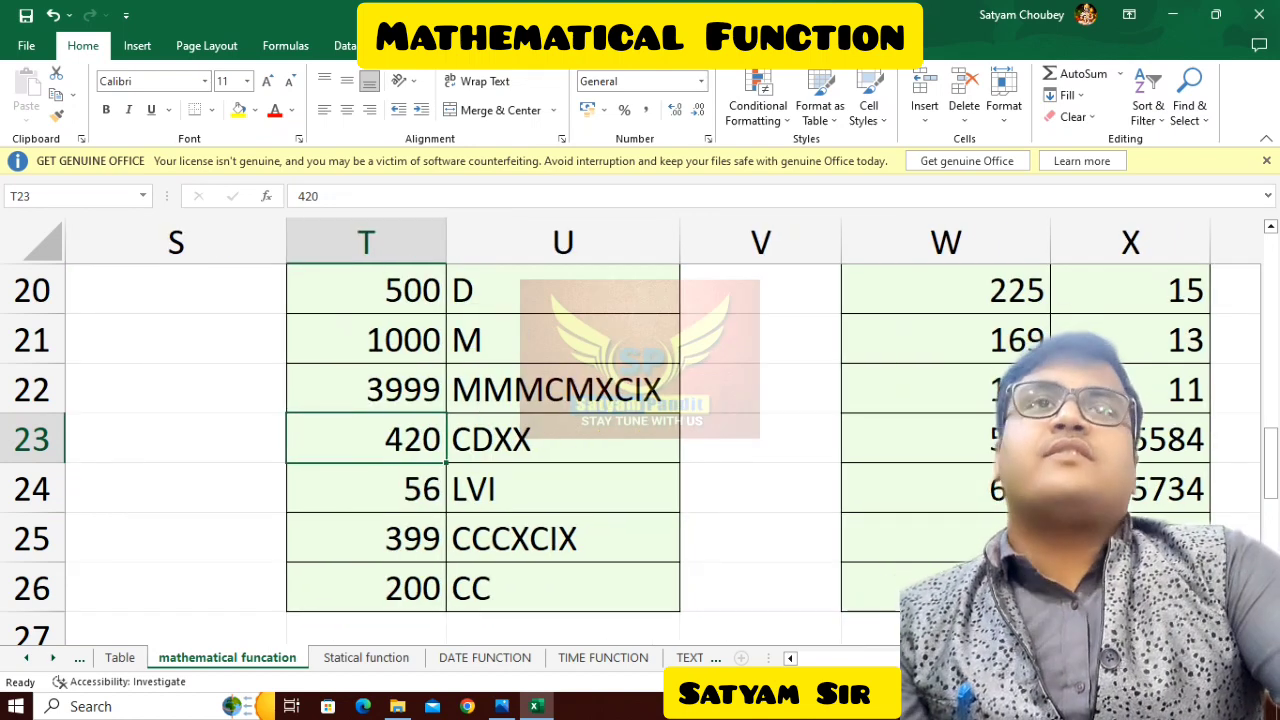
scroll(893, 551, up, 2)
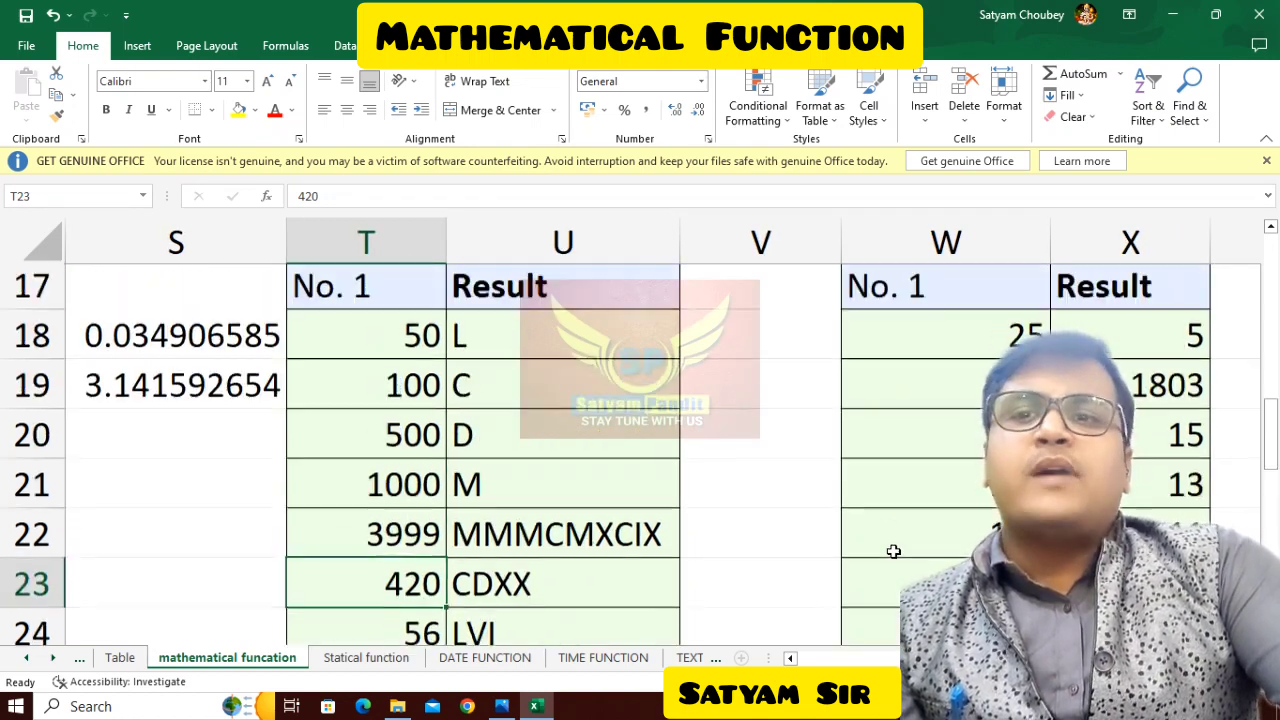
scroll(767, 507, down, 1)
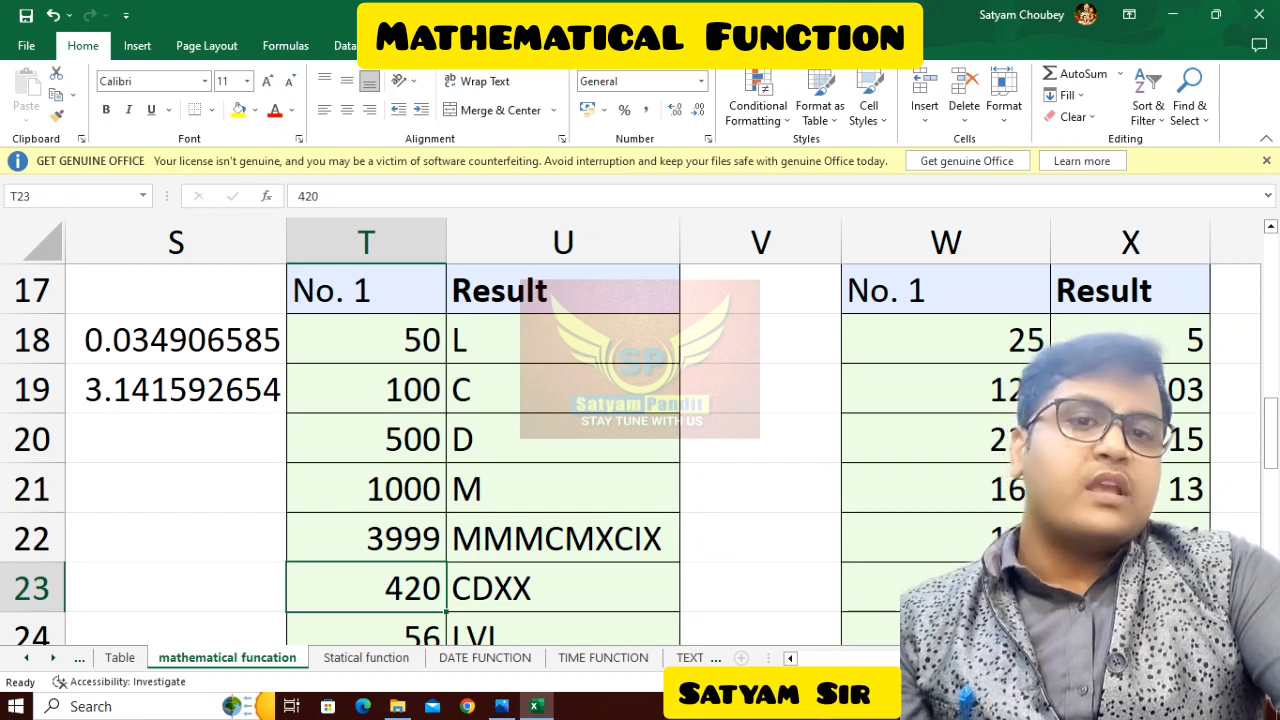
scroll(788, 528, right, 3)
scroll(788, 528, up, 1)
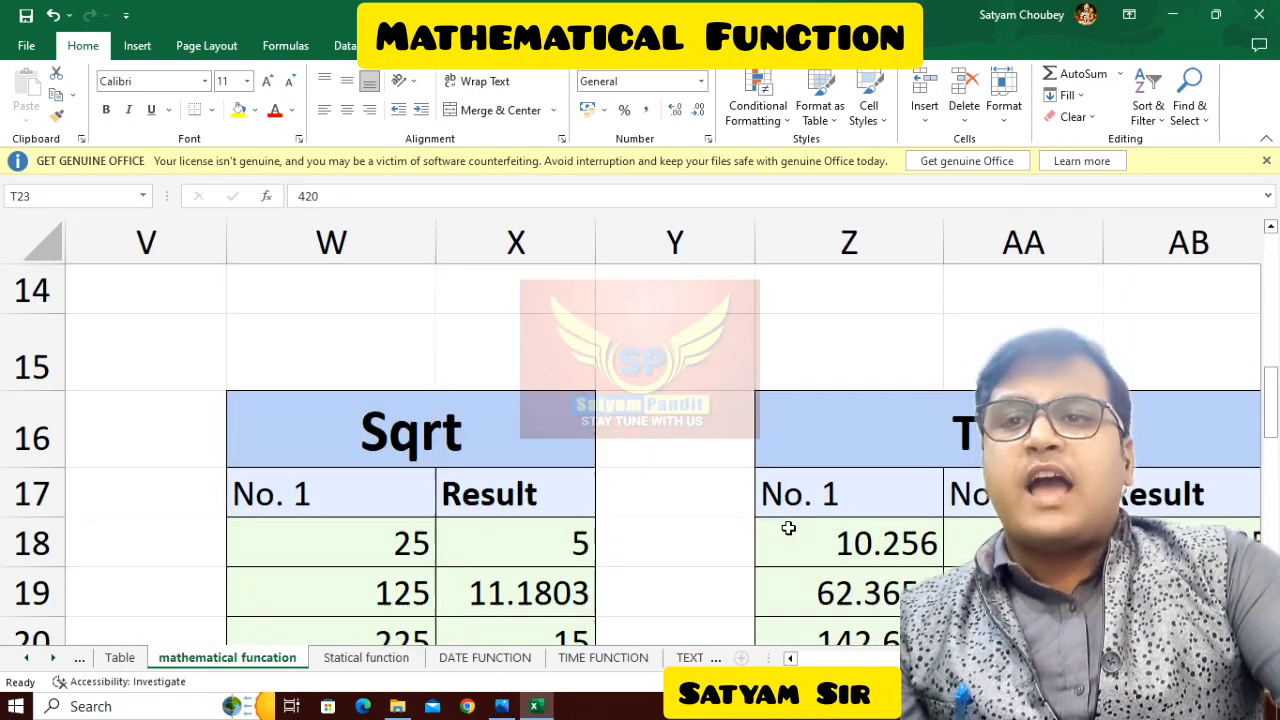
click(548, 530)
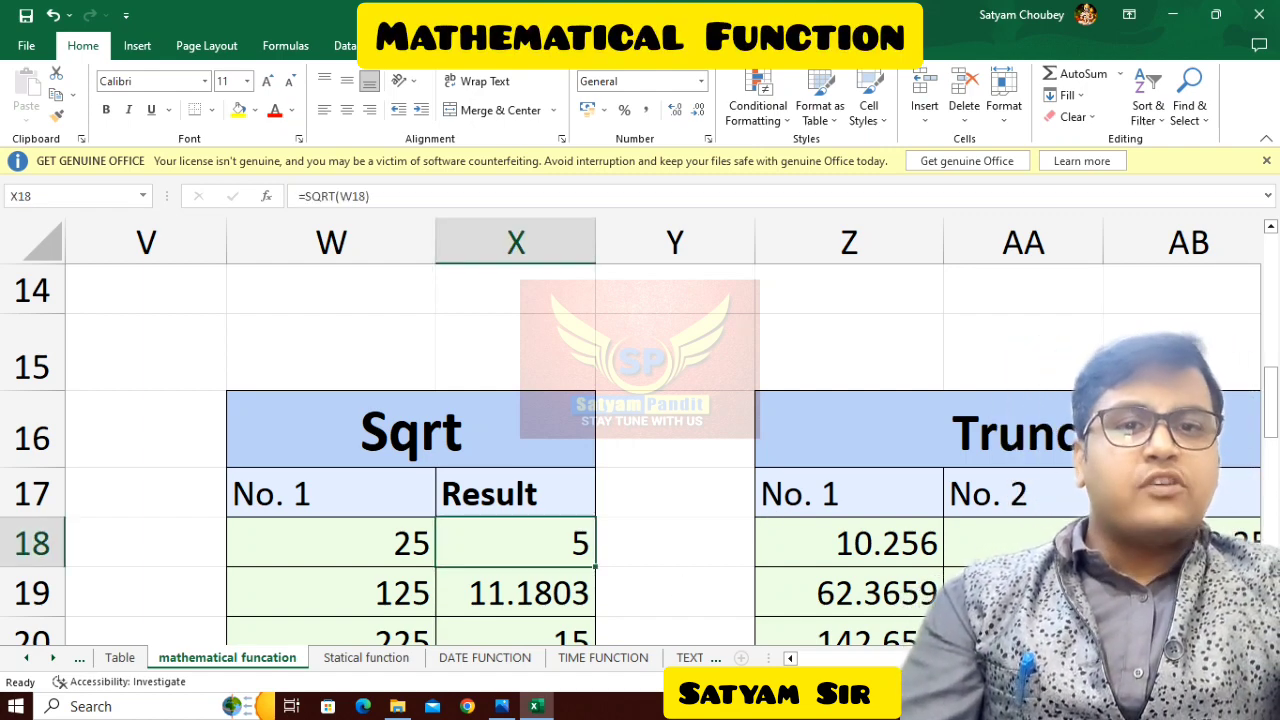
scroll(548, 530, down, 2)
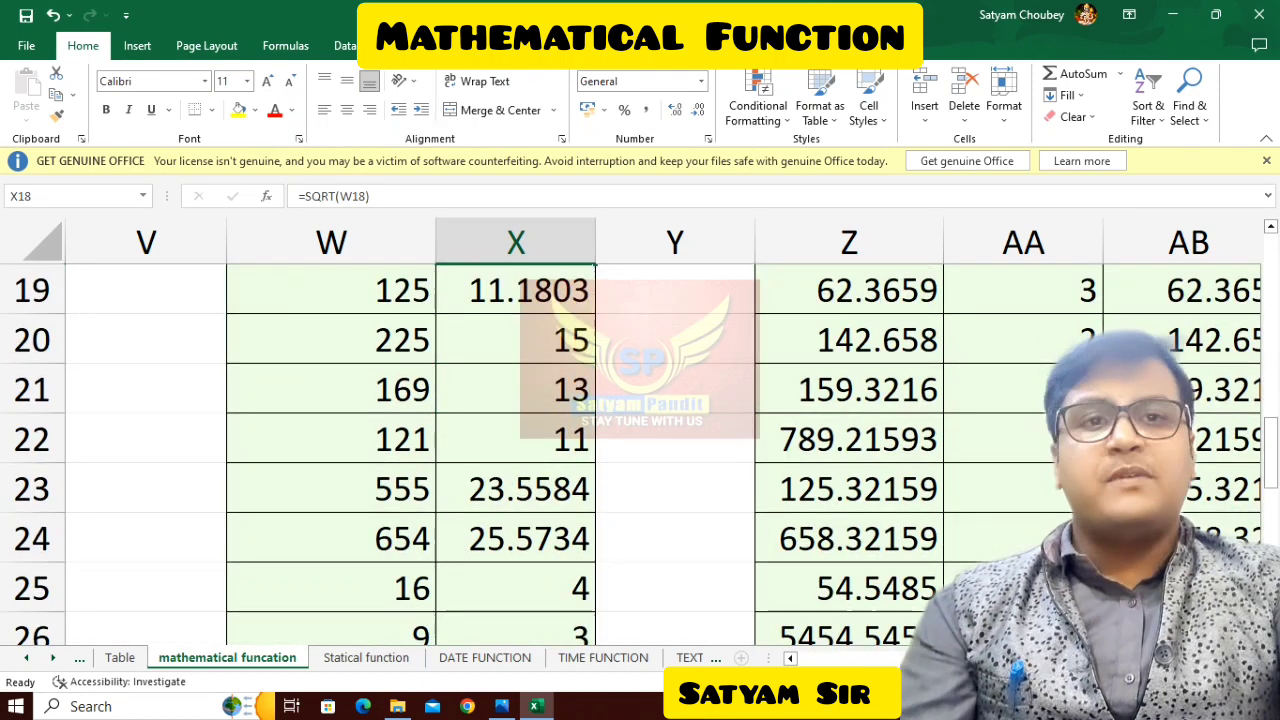
click(1271, 227)
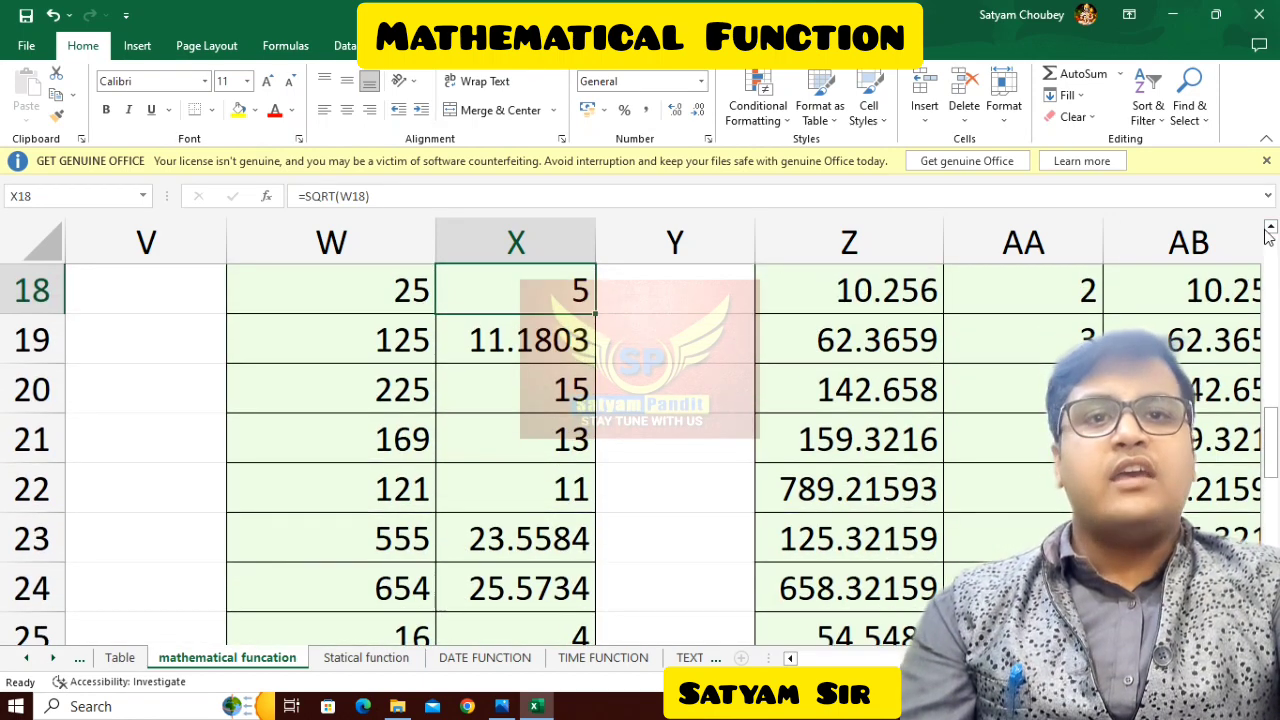
click(1271, 227)
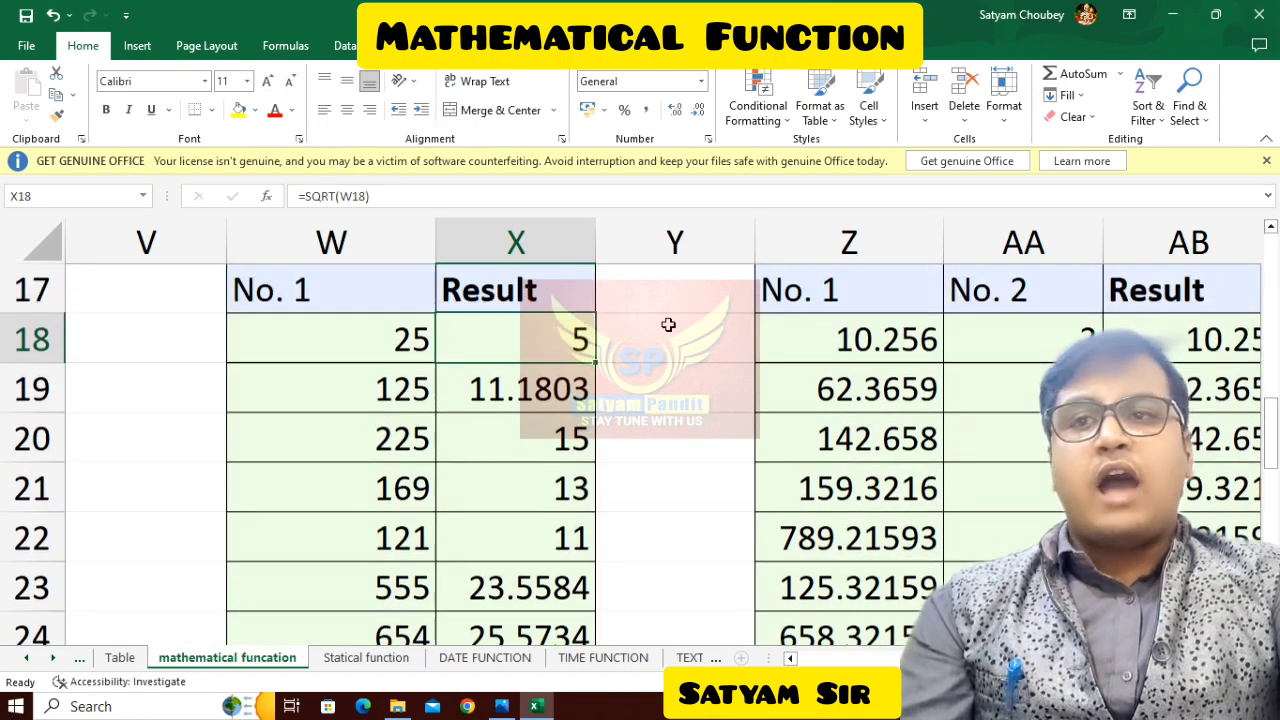
click(1271, 227)
double_click(580, 416)
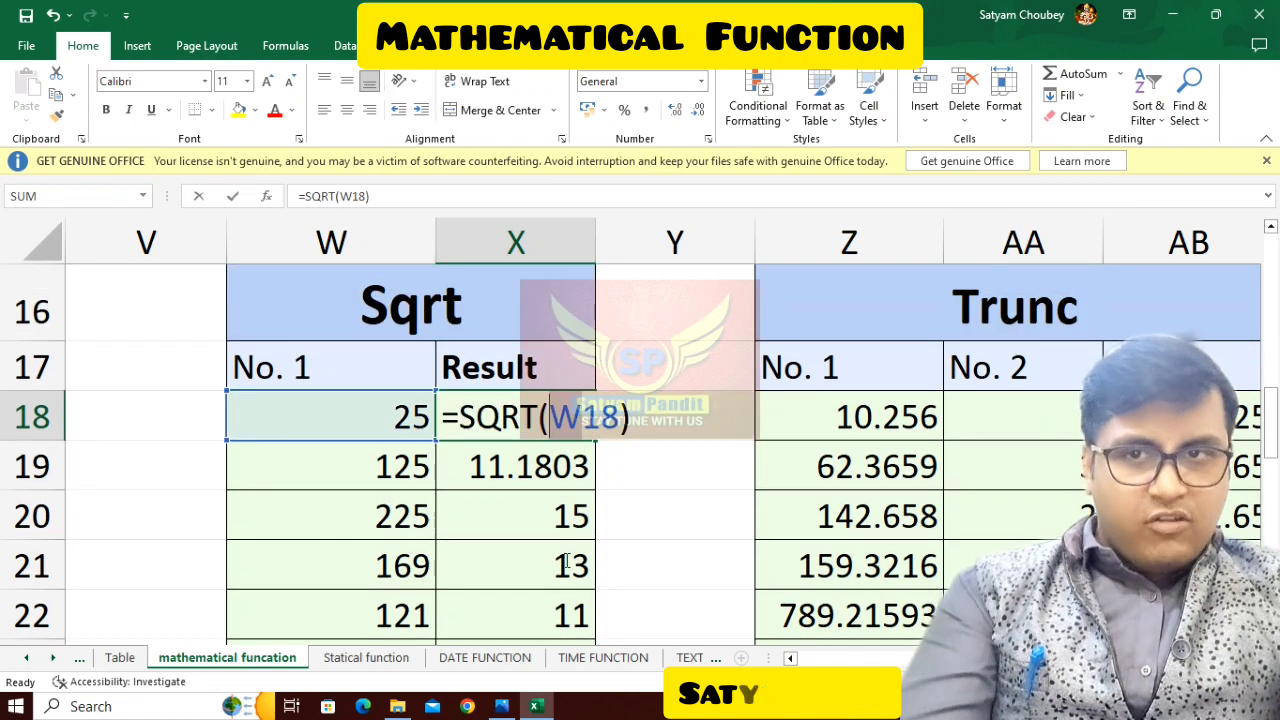
key(Down)
key(Down)
key(Down)
key(Escape)
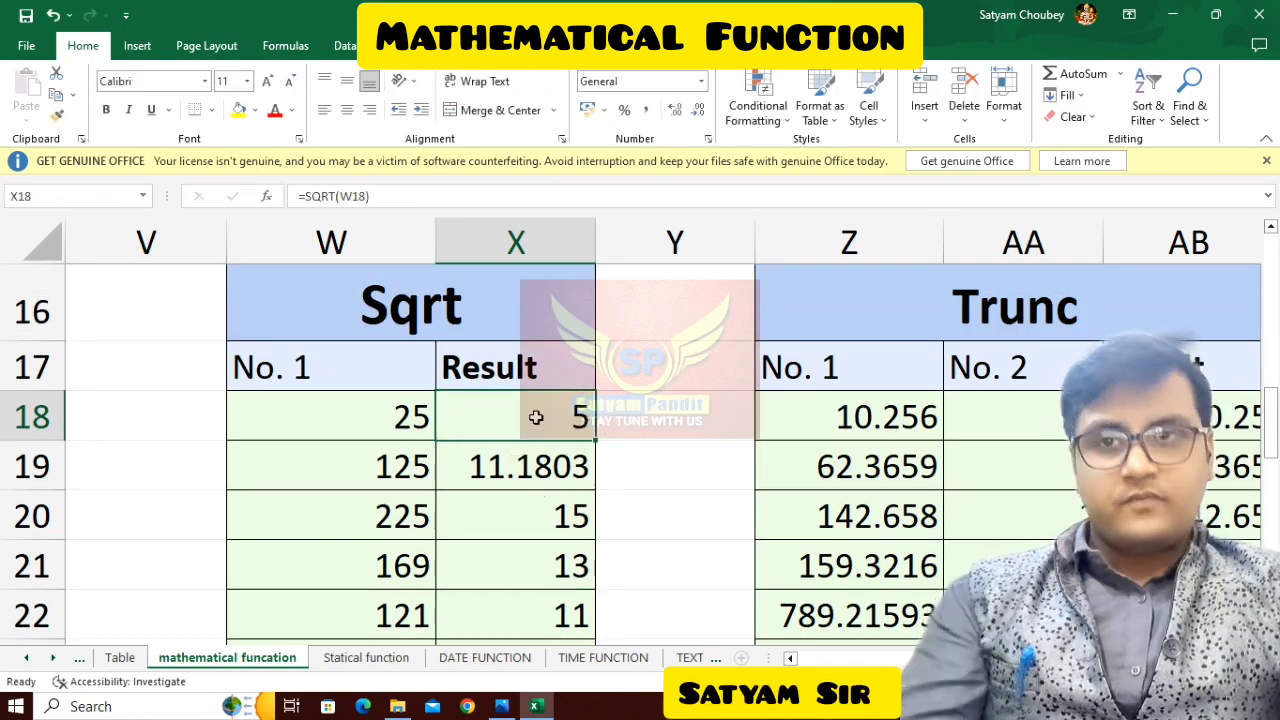
Step: Clear the existing results in the Sqrt table and enter =SQRT(W18) in X18
drag(531, 417, 551, 589)
key(Delete)
click(527, 405)
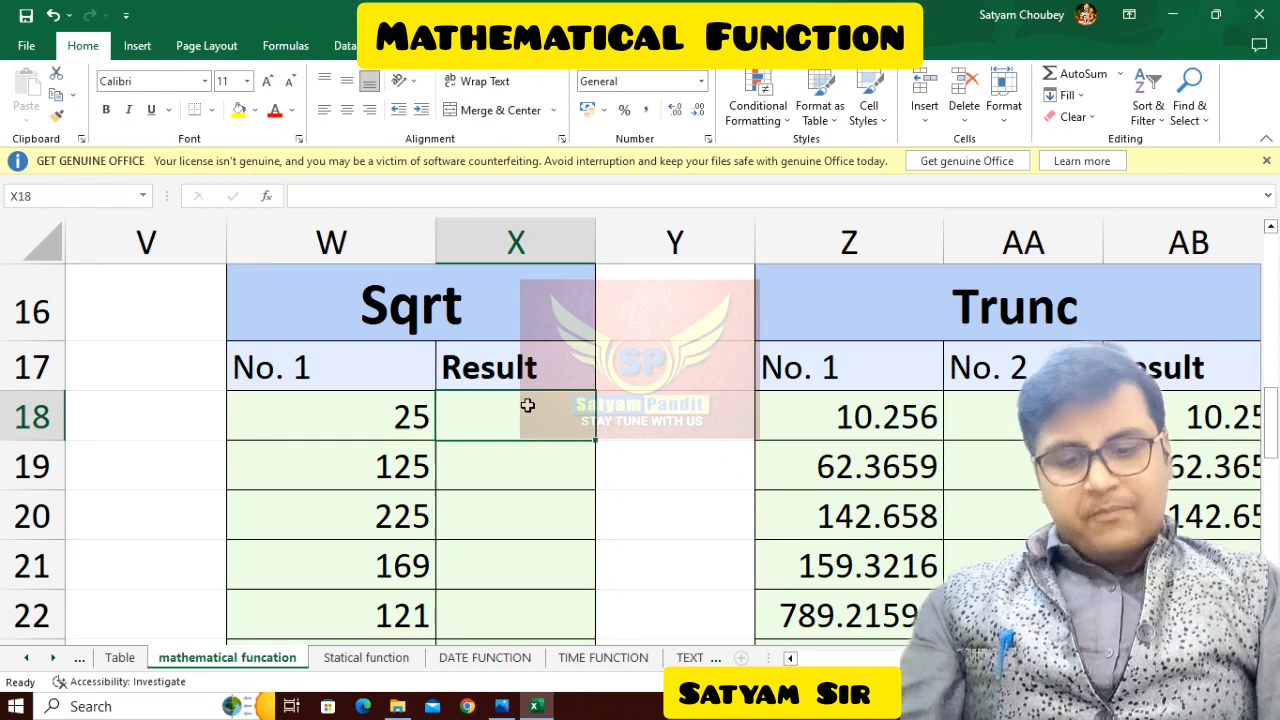
text(=sqrt)
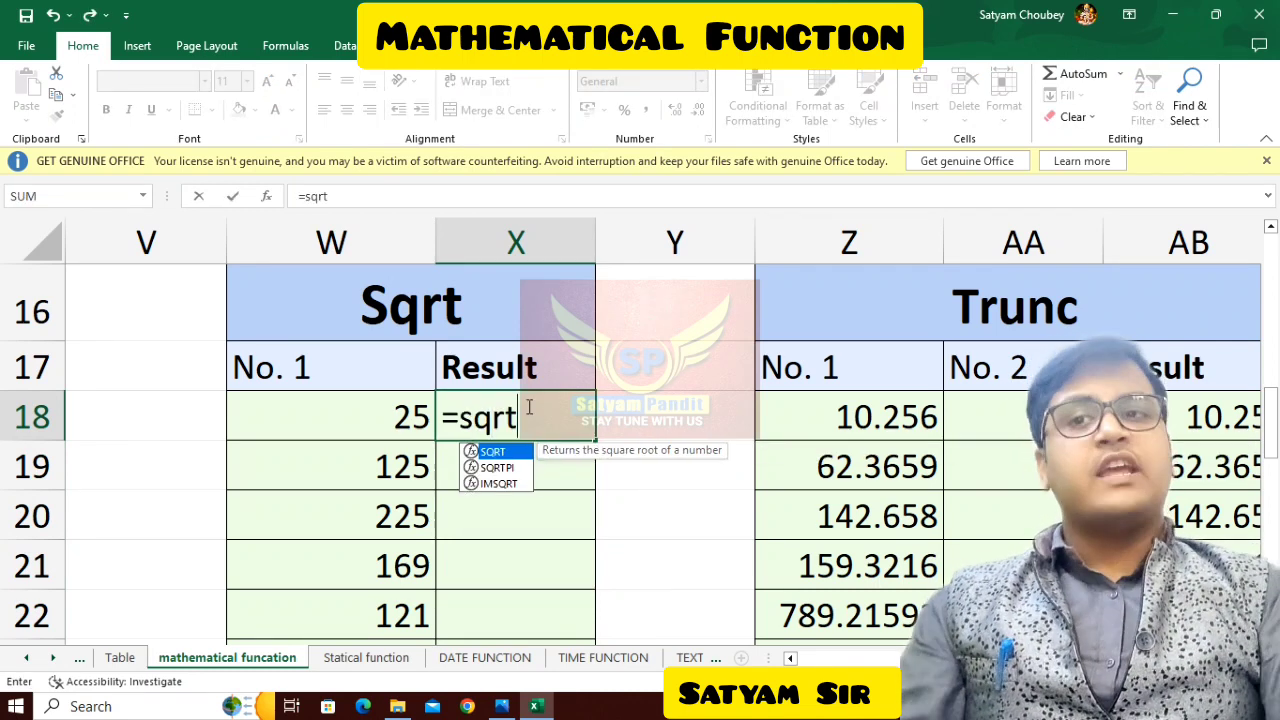
text(()
click(360, 417)
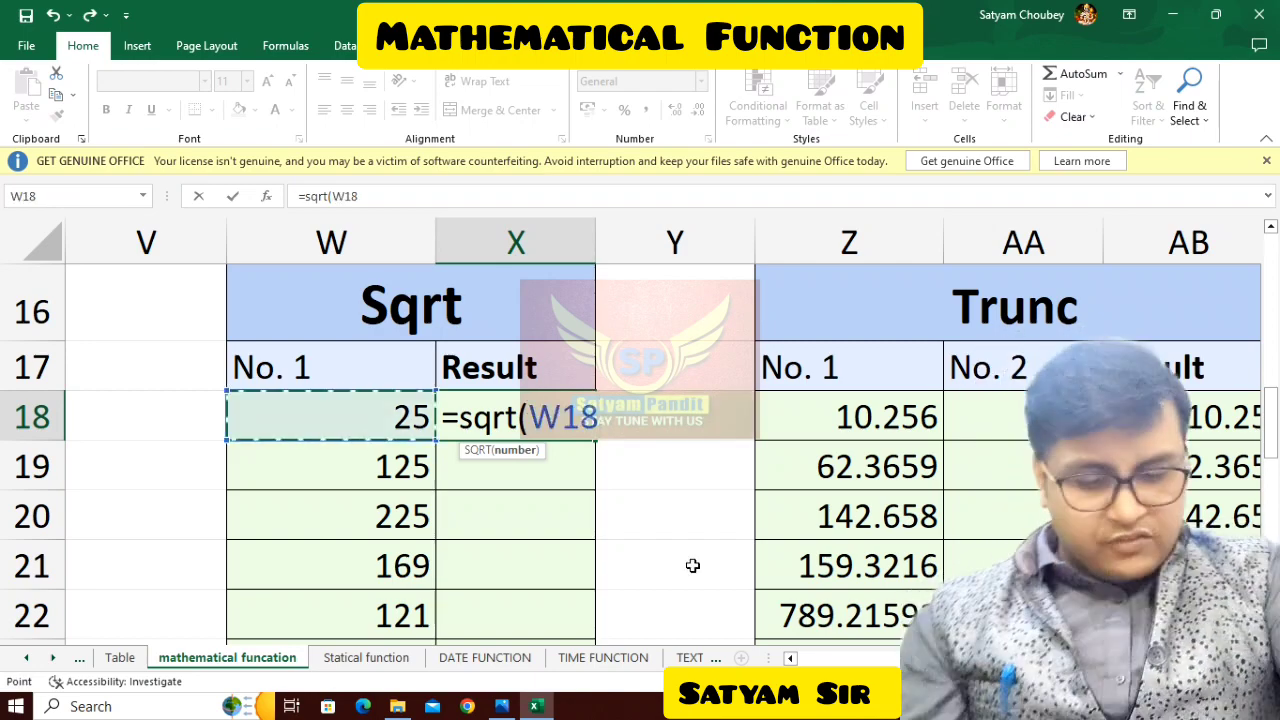
text())
key(Return)
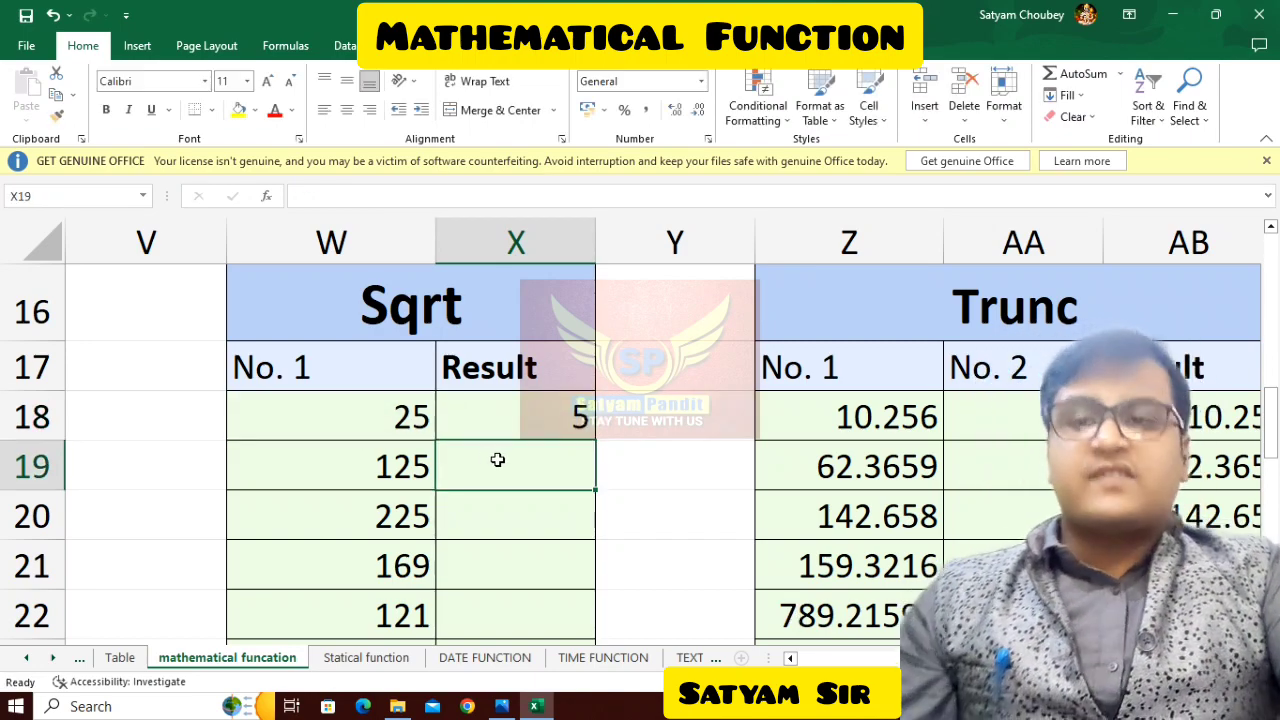
Step: Copy the SQRT formula down into X19, X20, X21 and X22
key(ctrl+d)
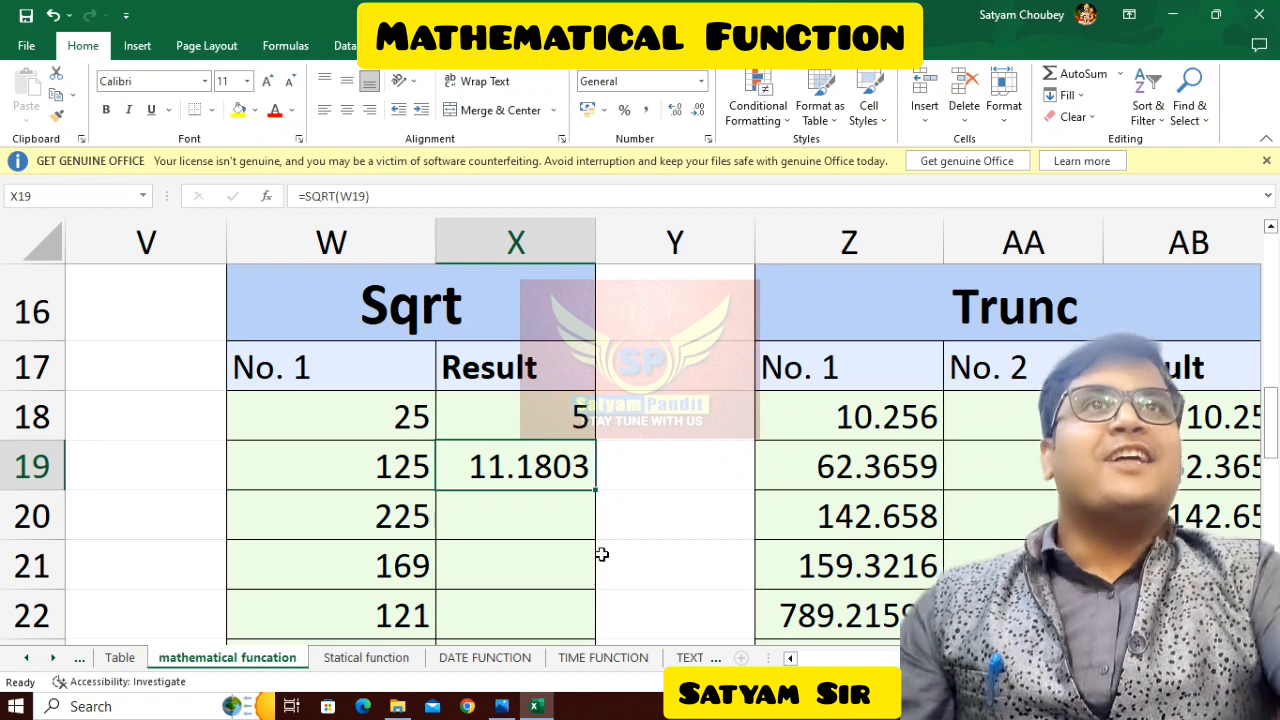
click(543, 517)
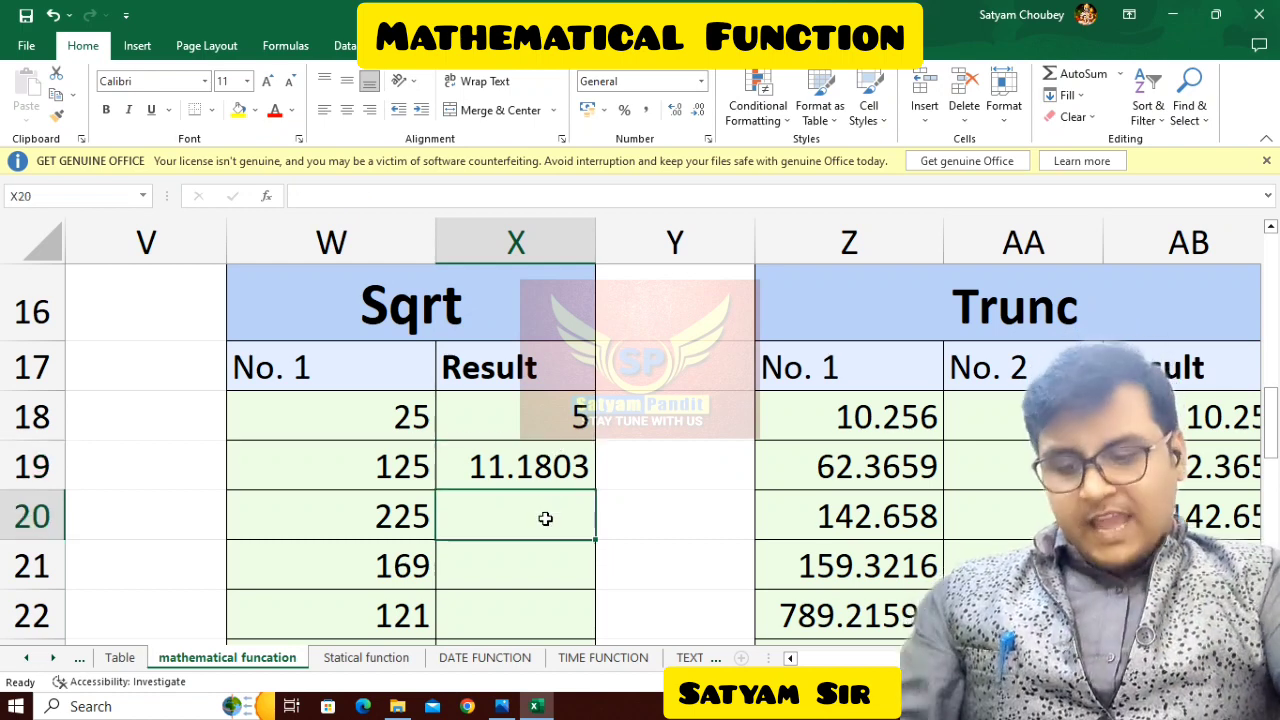
key(ctrl+d)
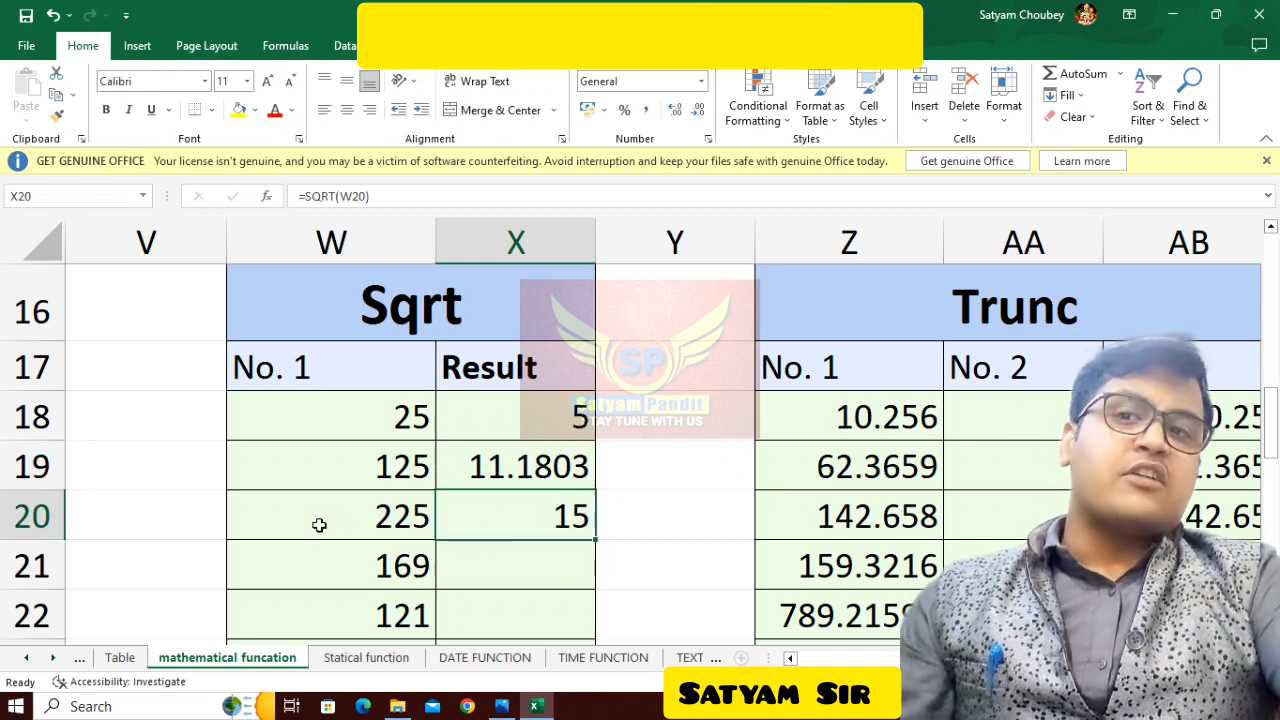
click(543, 576)
key(ctrl+d)
click(546, 609)
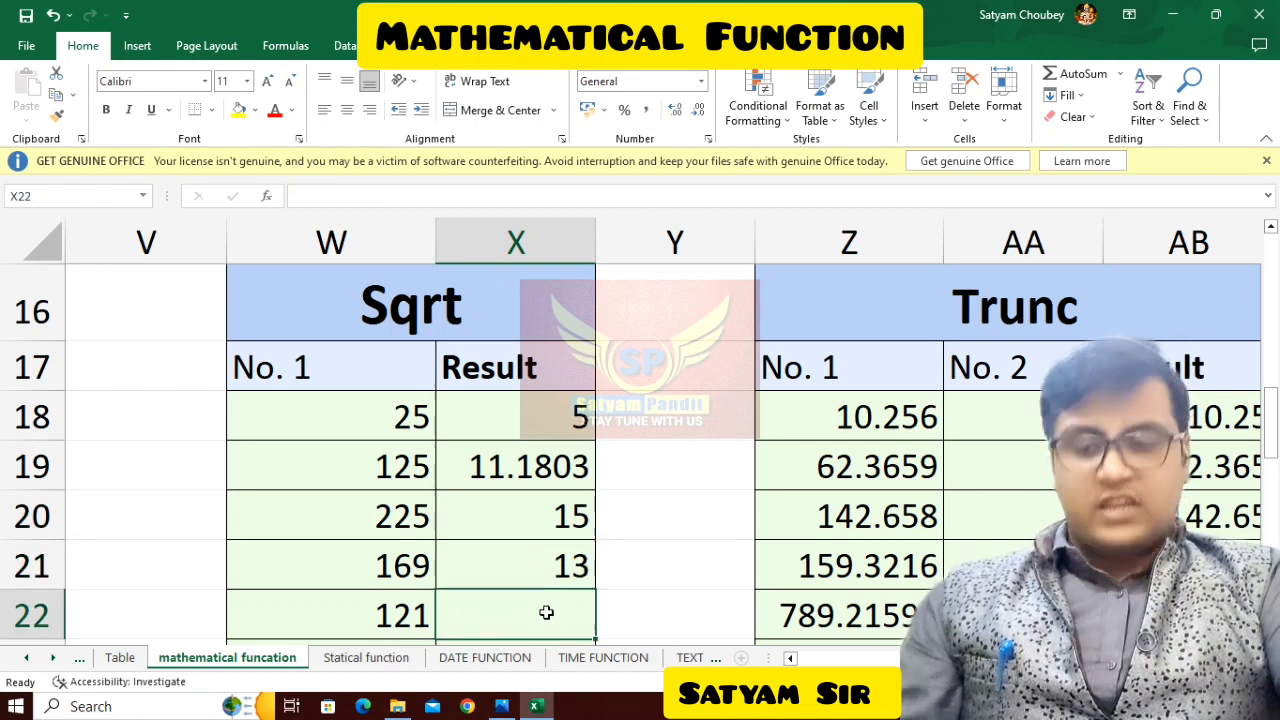
key(ctrl+d)
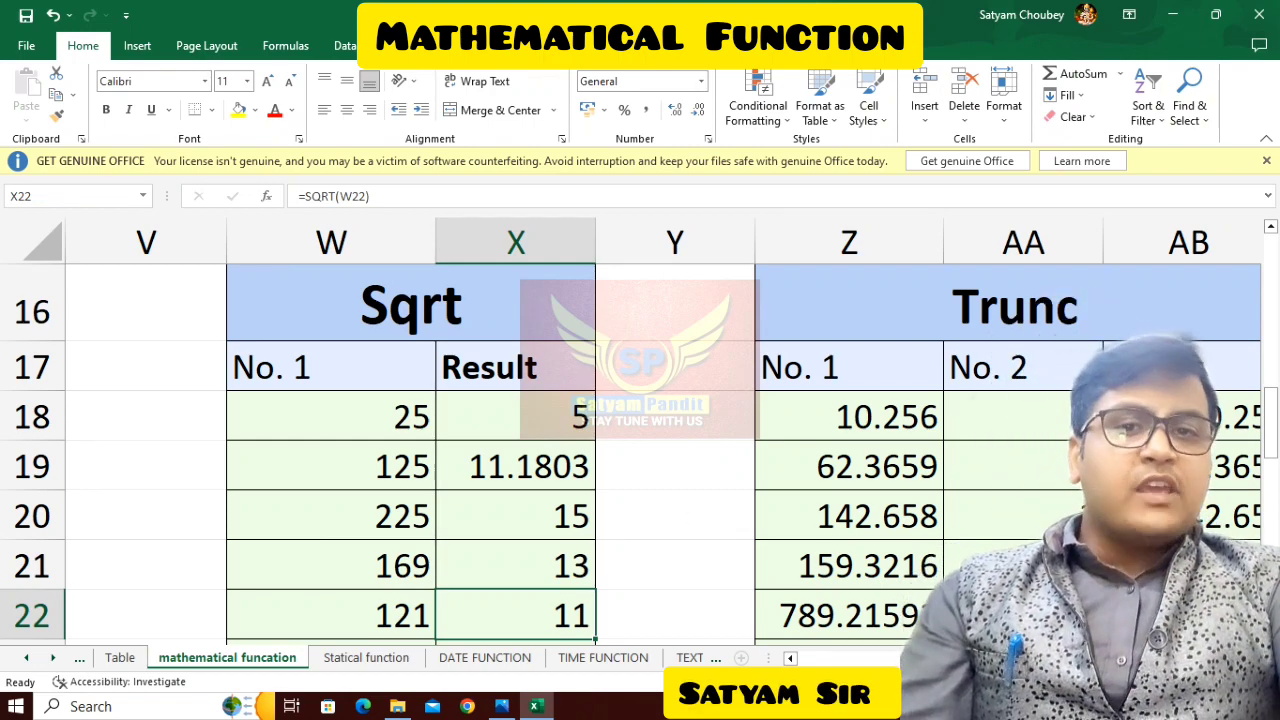
Step: Clear the existing results in AB18:AB22 of the Trunc table
scroll(784, 498, right, 3)
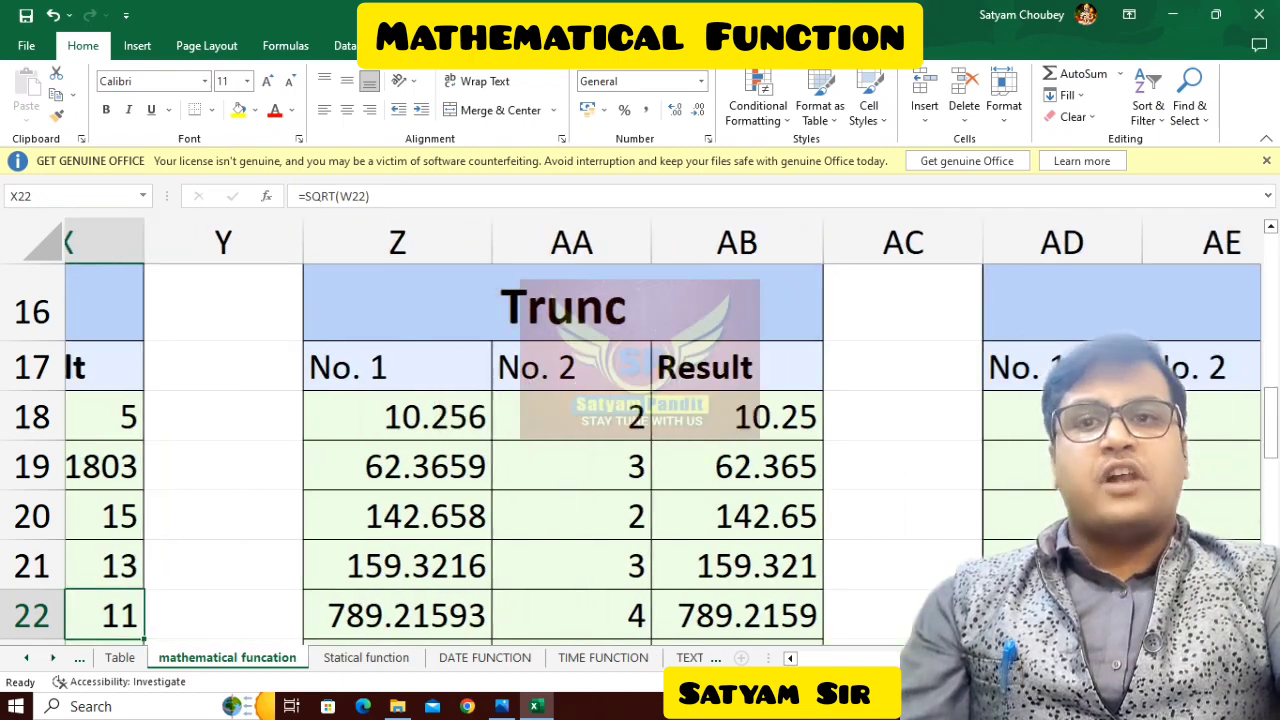
drag(598, 392, 648, 612)
key(Delete)
Step: Enter =TRUNC(Z18,AA18) in AB18 to cut the number in Z18 to the decimal places given in AA18
click(620, 416)
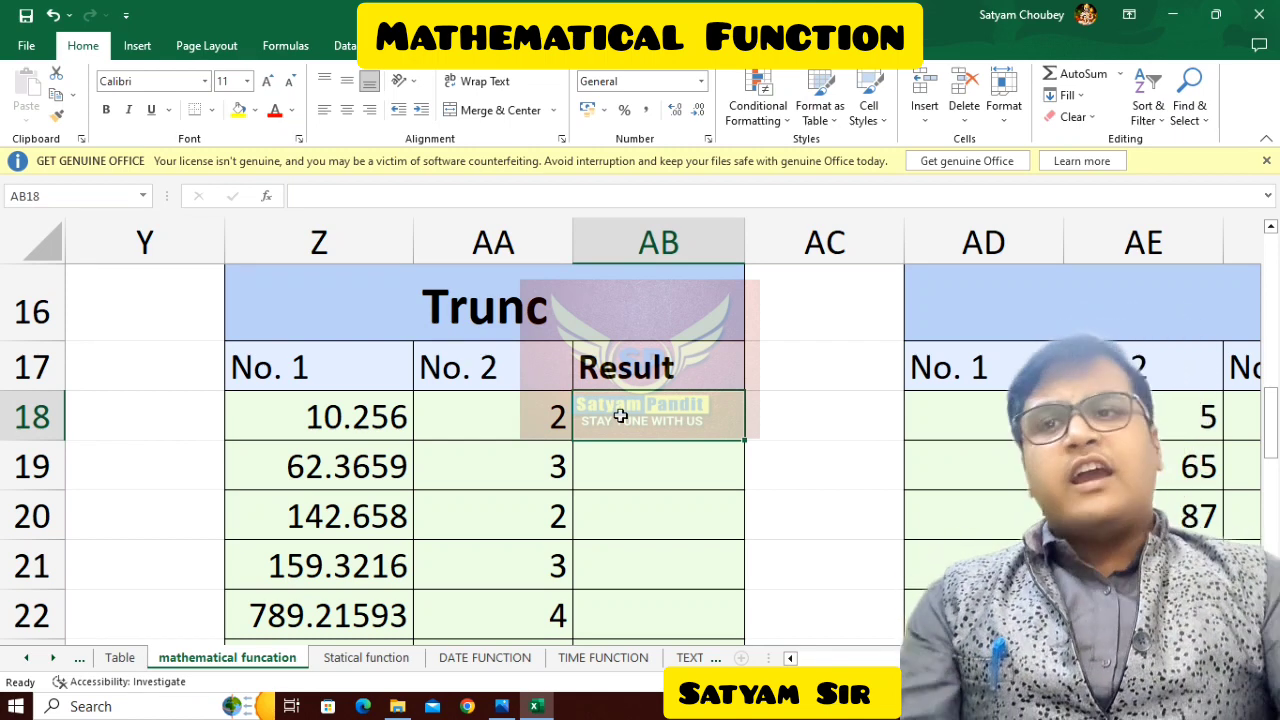
click(468, 314)
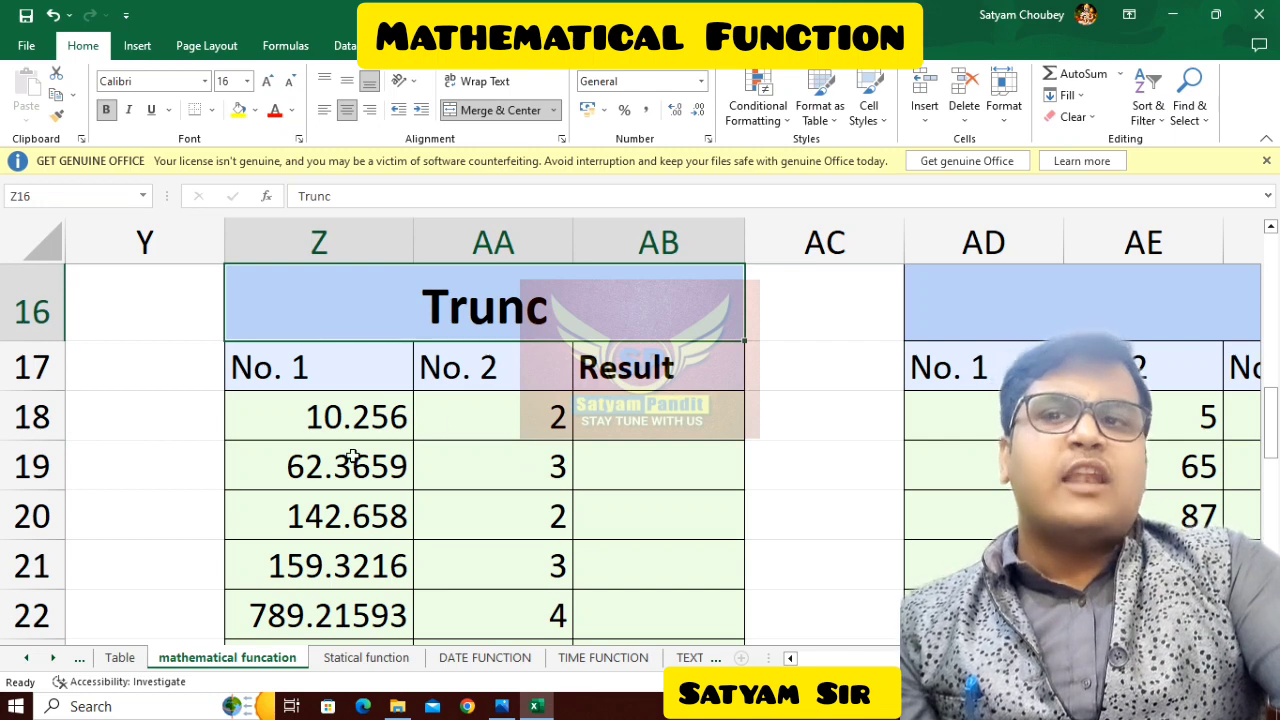
click(348, 420)
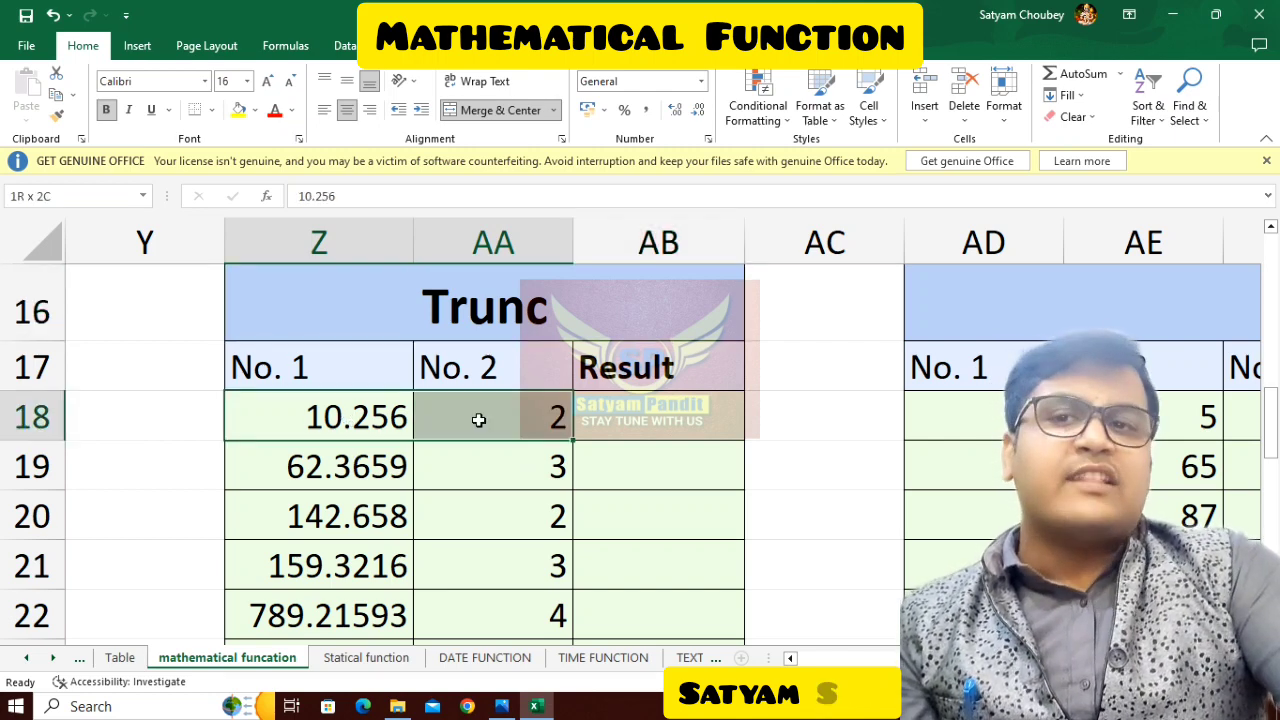
click(608, 420)
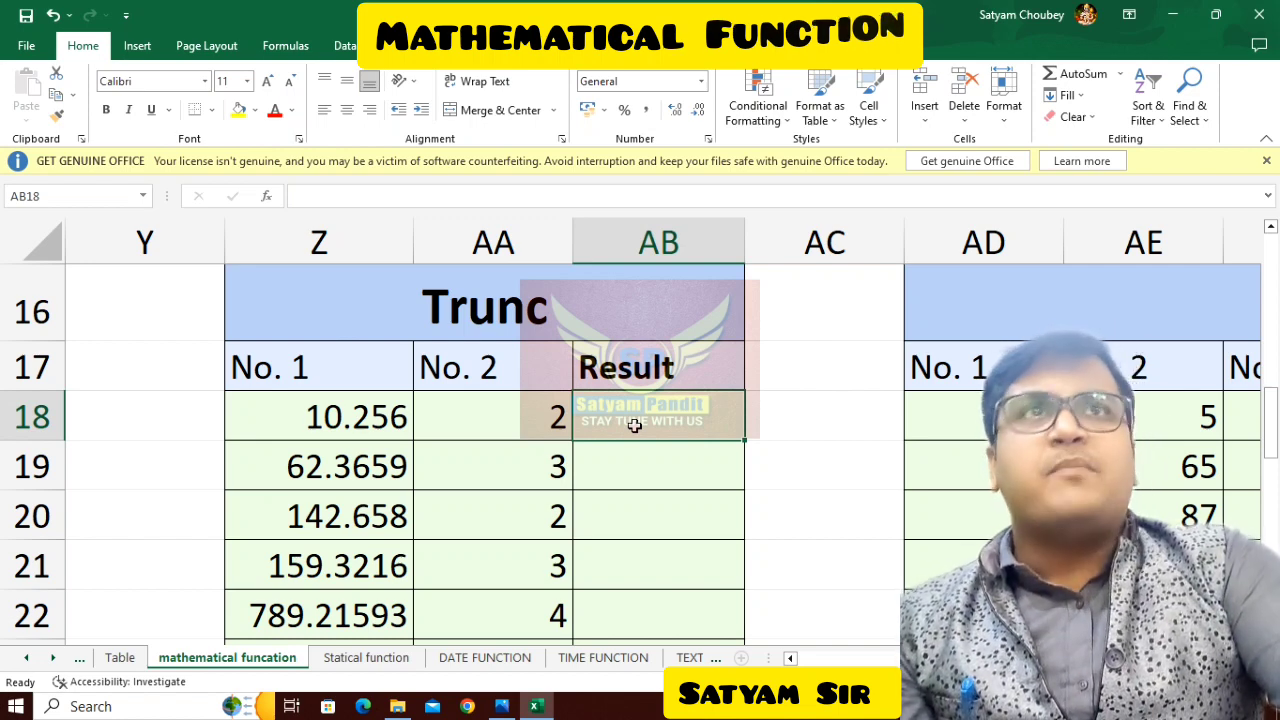
drag(350, 420, 514, 424)
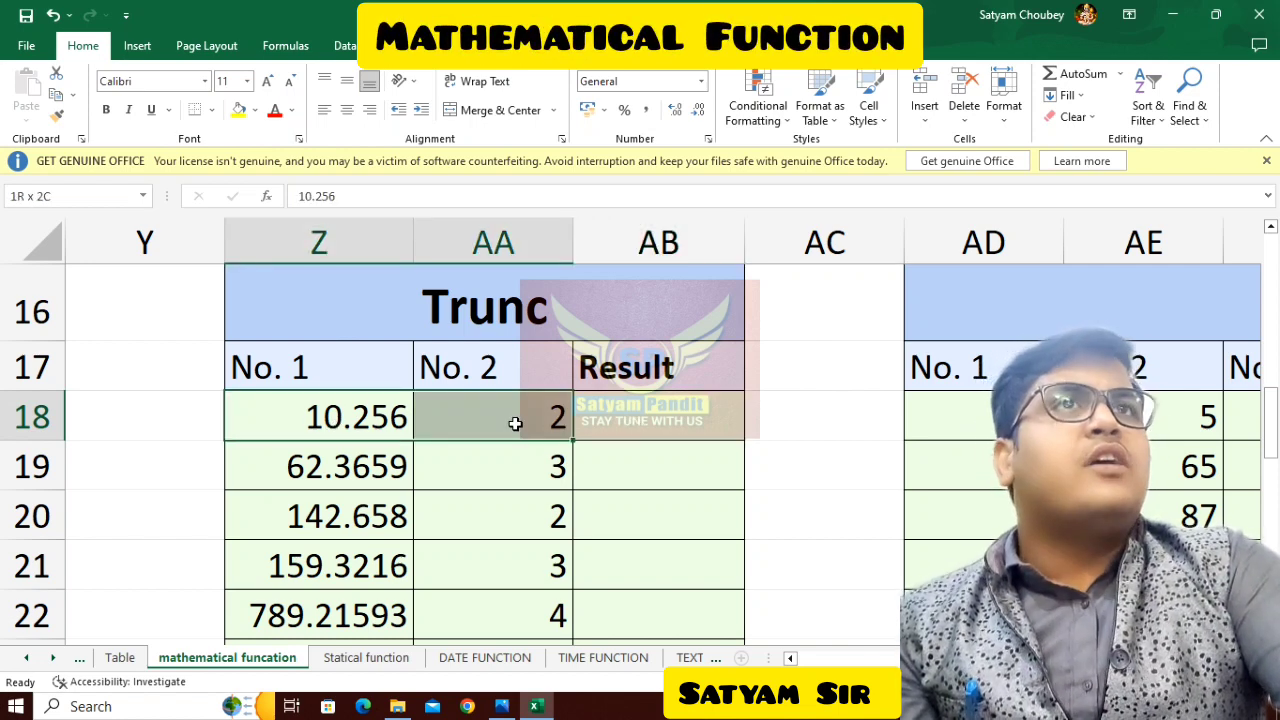
click(621, 418)
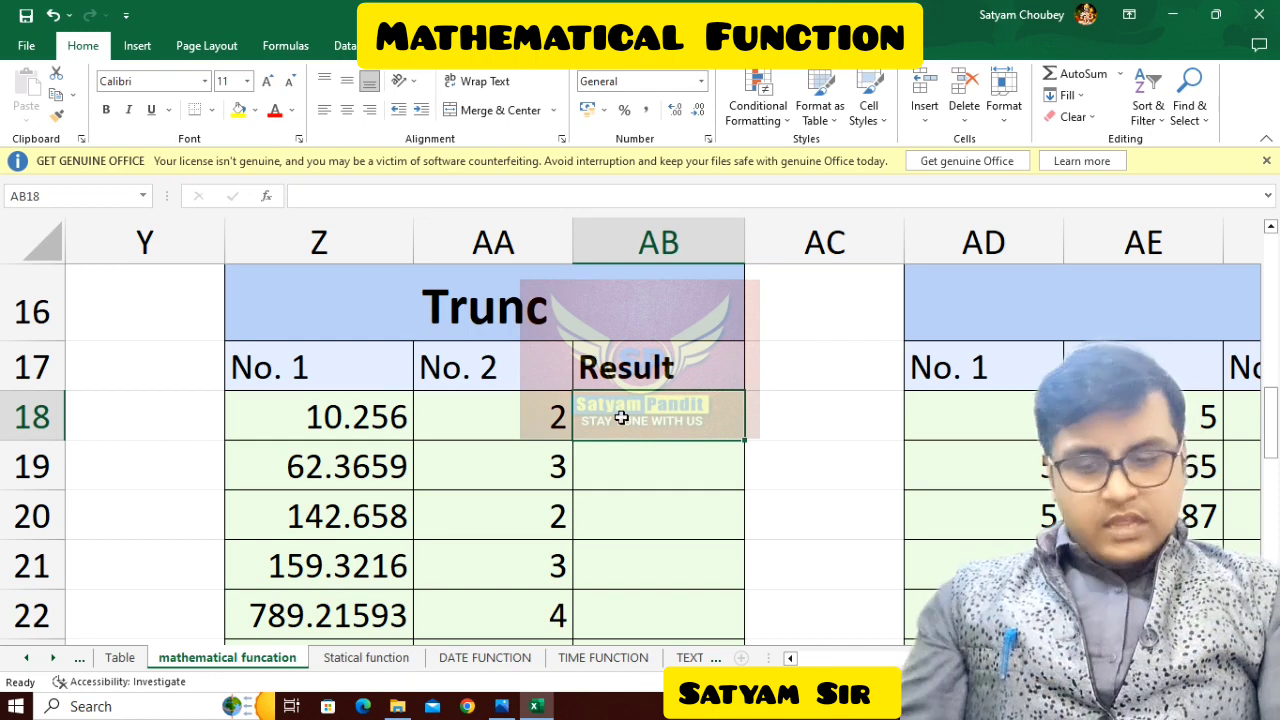
text(=trunc)
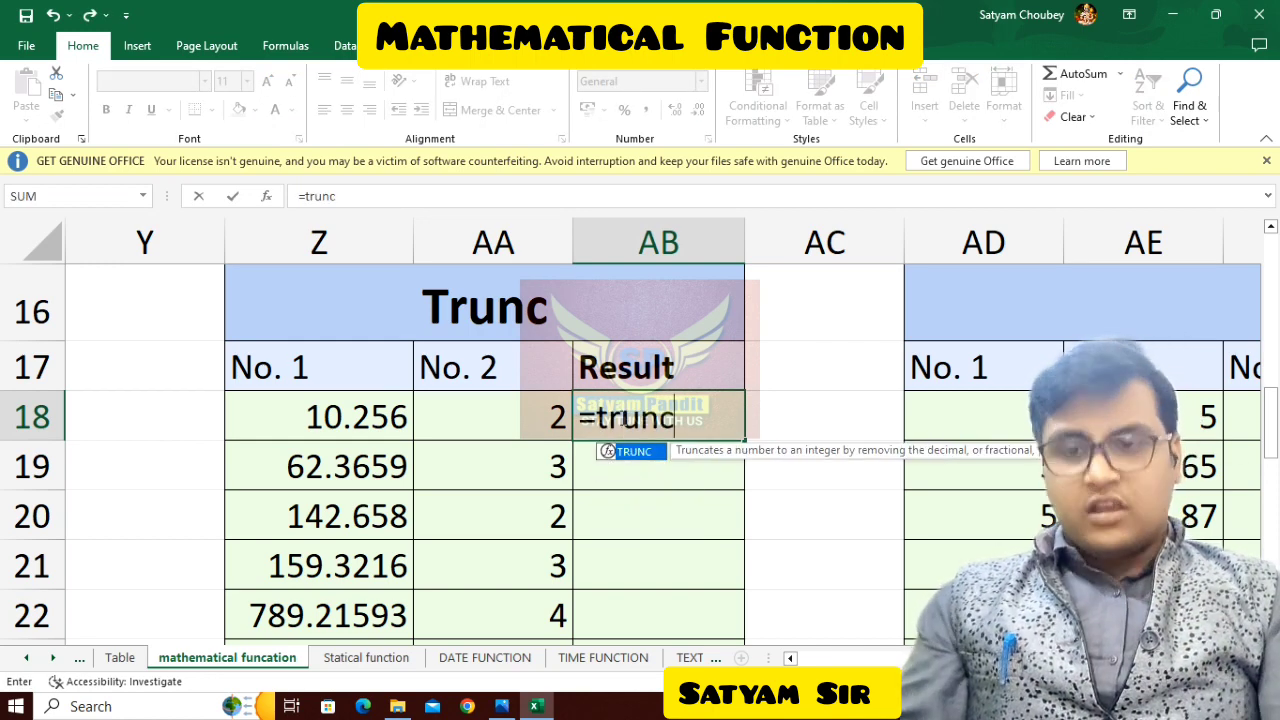
text(()
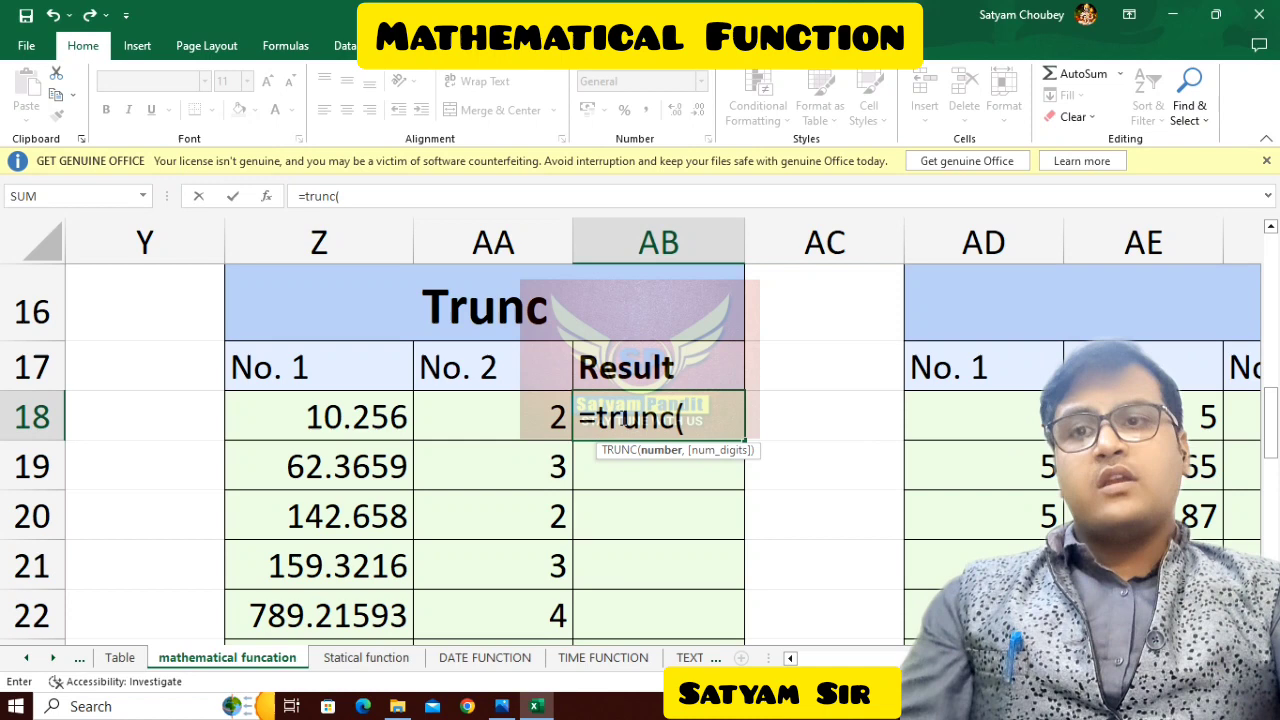
click(332, 432)
text(,)
click(501, 414)
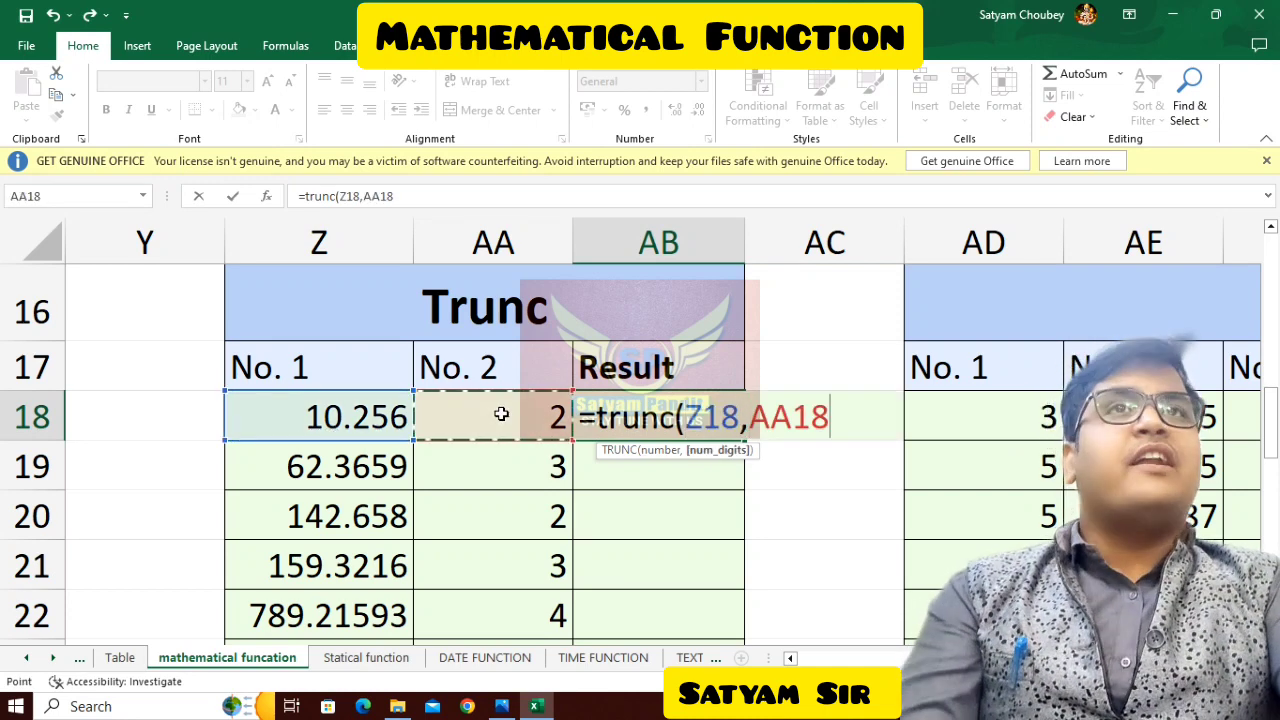
key(Return)
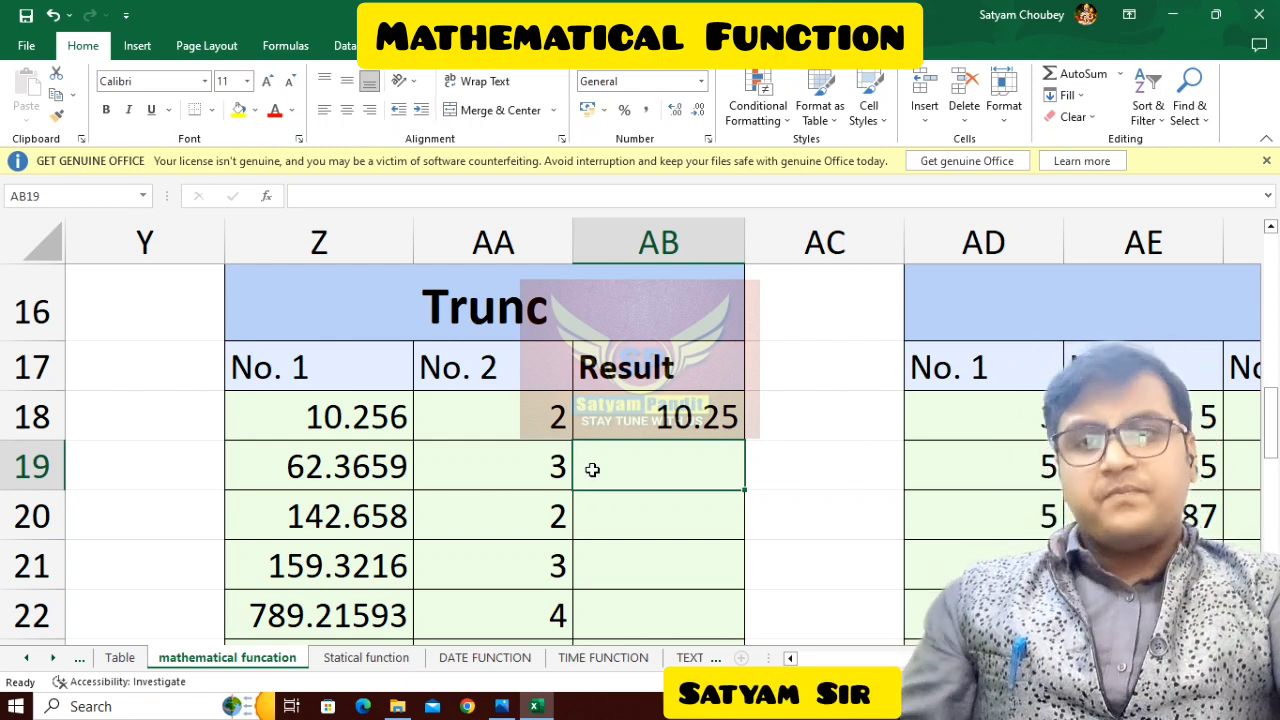
Step: Copy the TRUNC formula down into AB19, AB20 and AB21
key(ctrl+d)
click(635, 523)
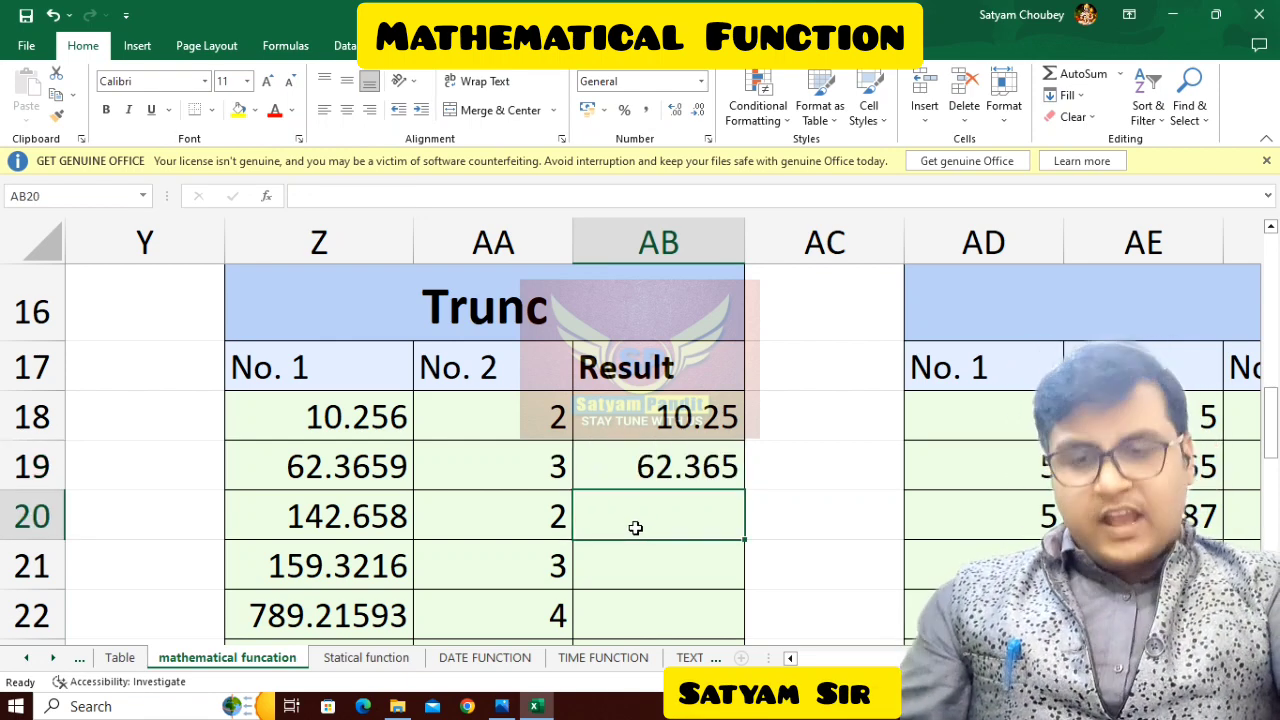
key(ctrl+d)
click(654, 571)
key(ctrl+d)
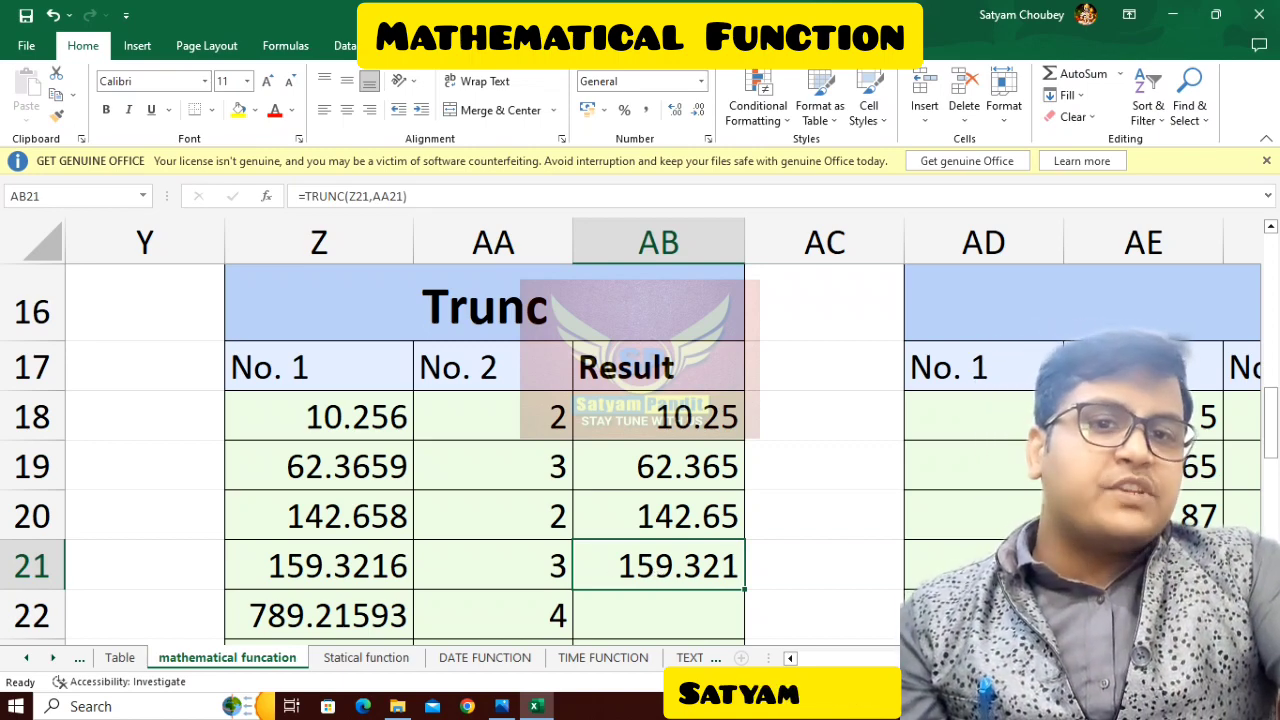
Step: Clear the existing results in the Result column of the LCM table
scroll(660, 430, right, 5)
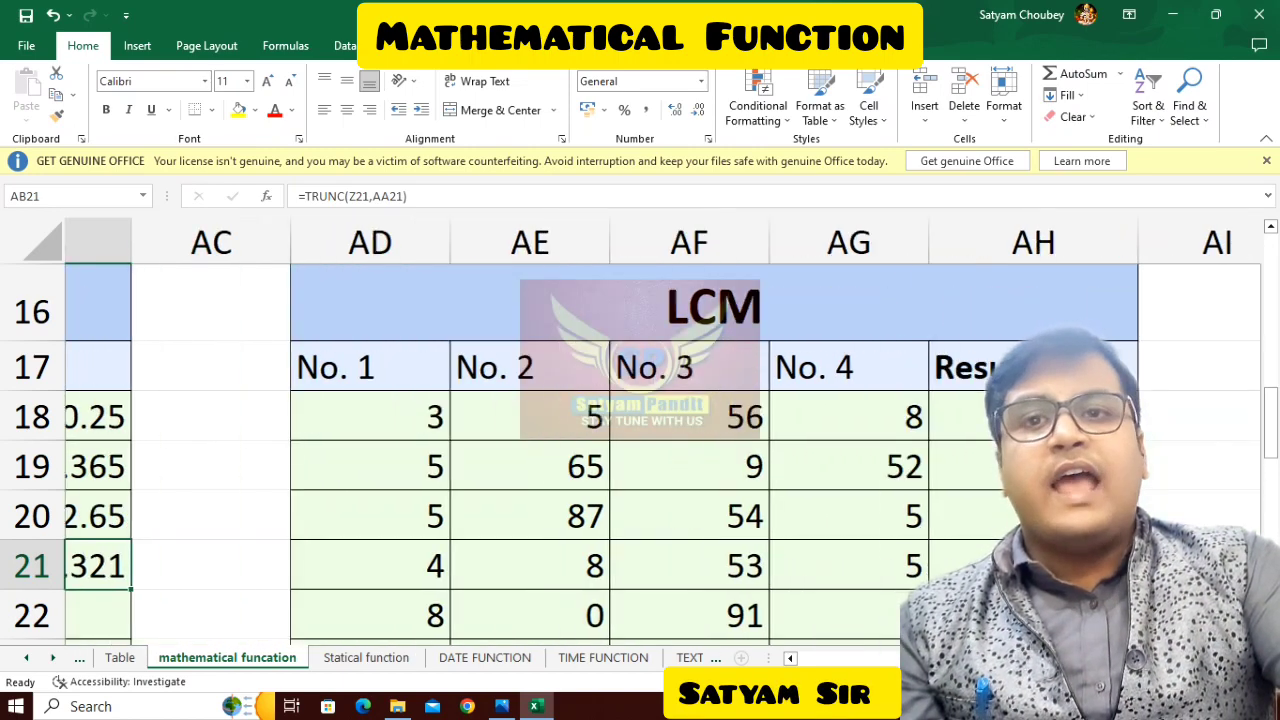
drag(817, 415, 830, 640)
key(Delete)
Step: Enter =LCM(AD18:AG18) in AH18 to get the least common multiple of the first row's four numbers
scroll(786, 617, up, 1)
click(771, 427)
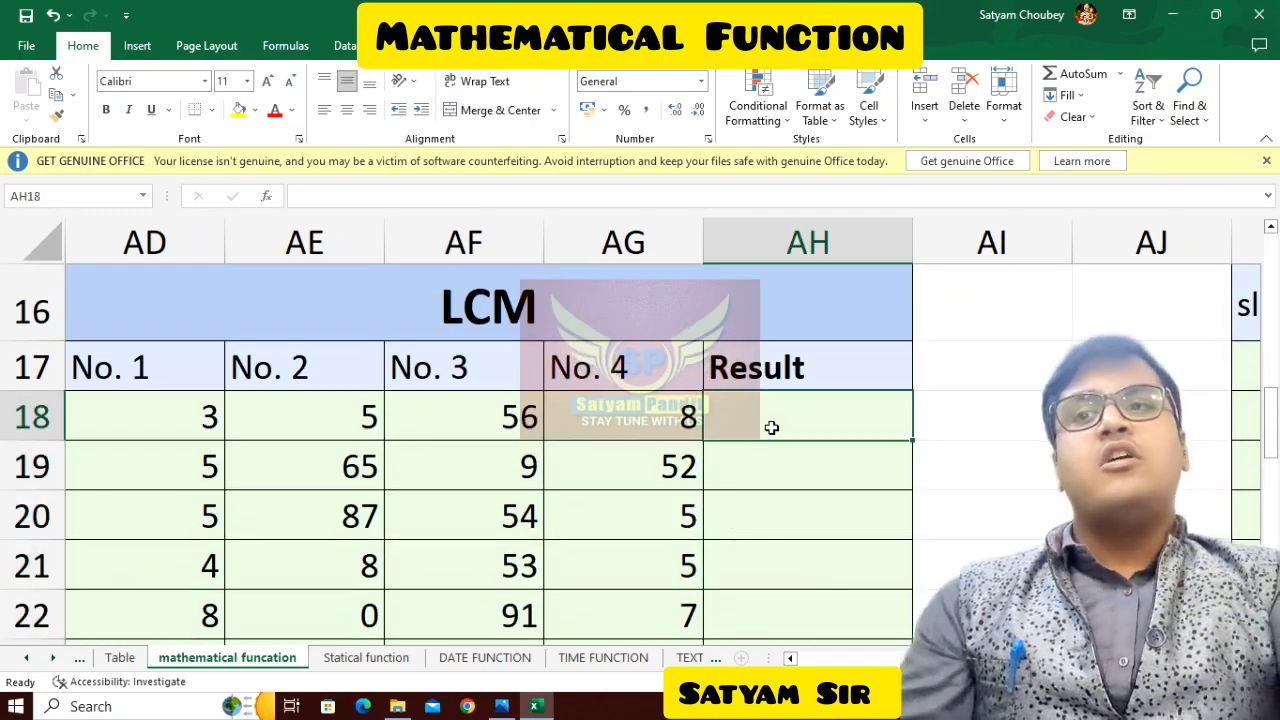
text(=lcm)
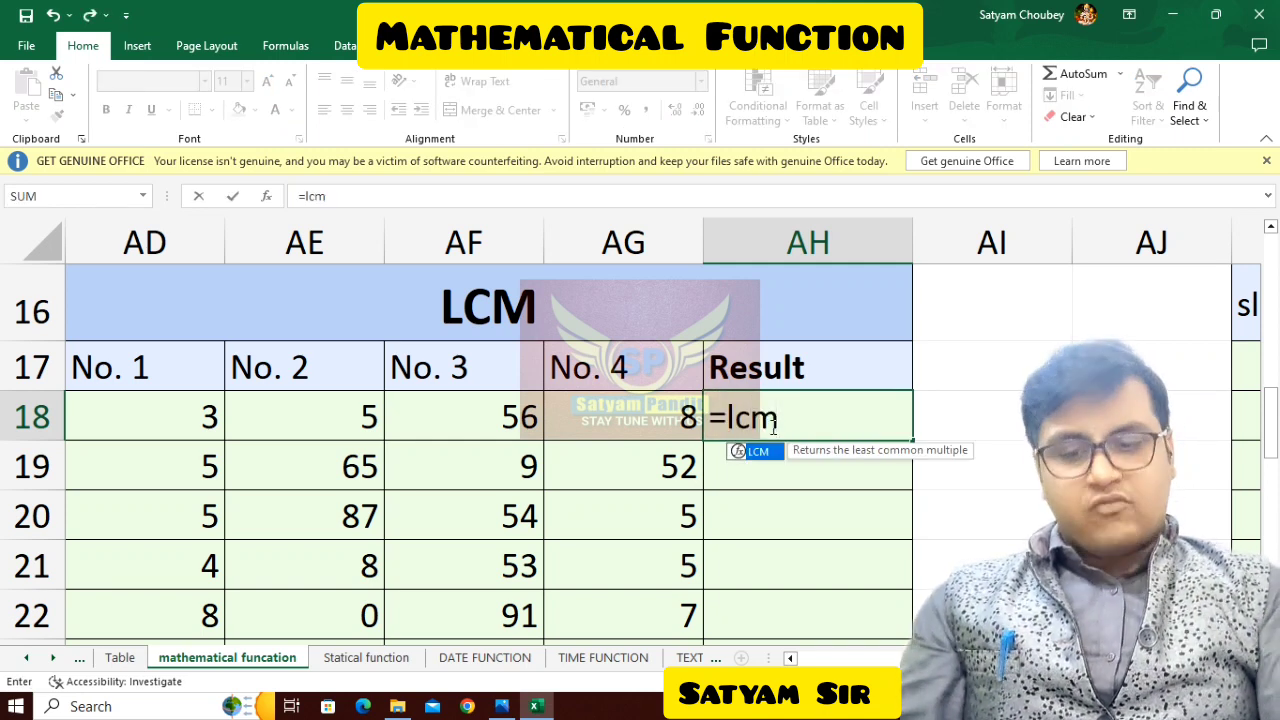
text(()
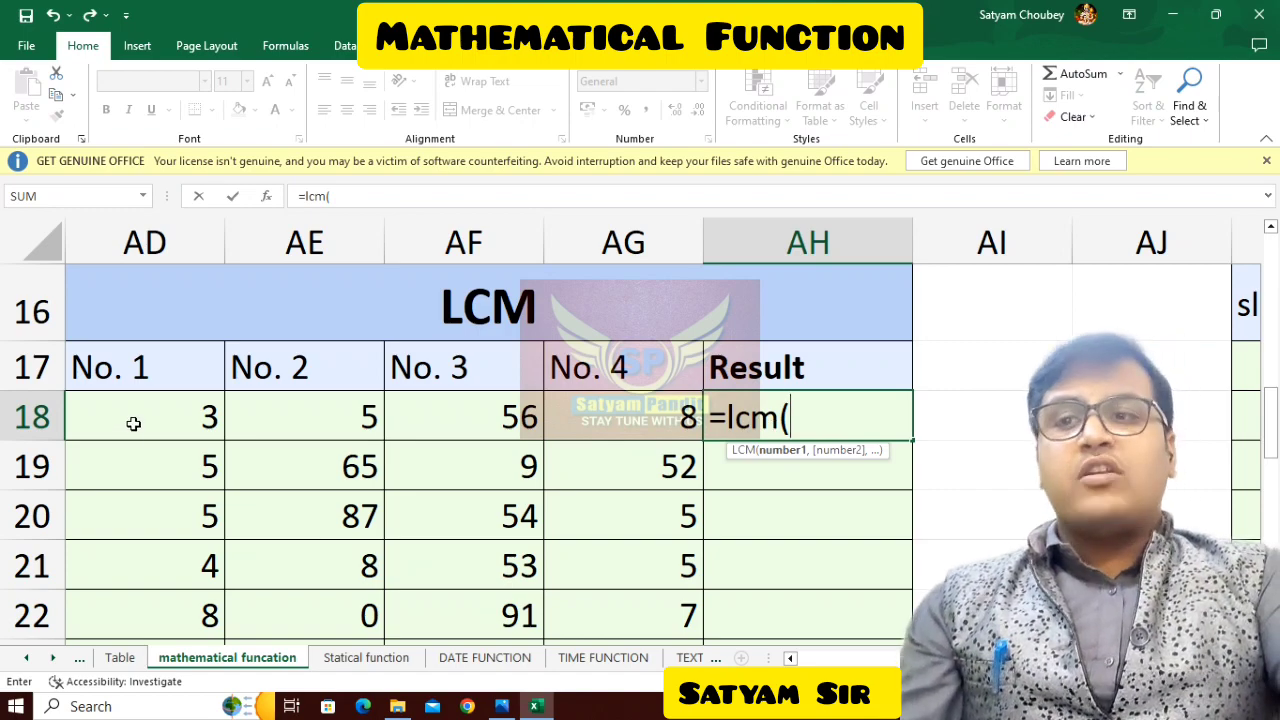
drag(133, 424, 583, 418)
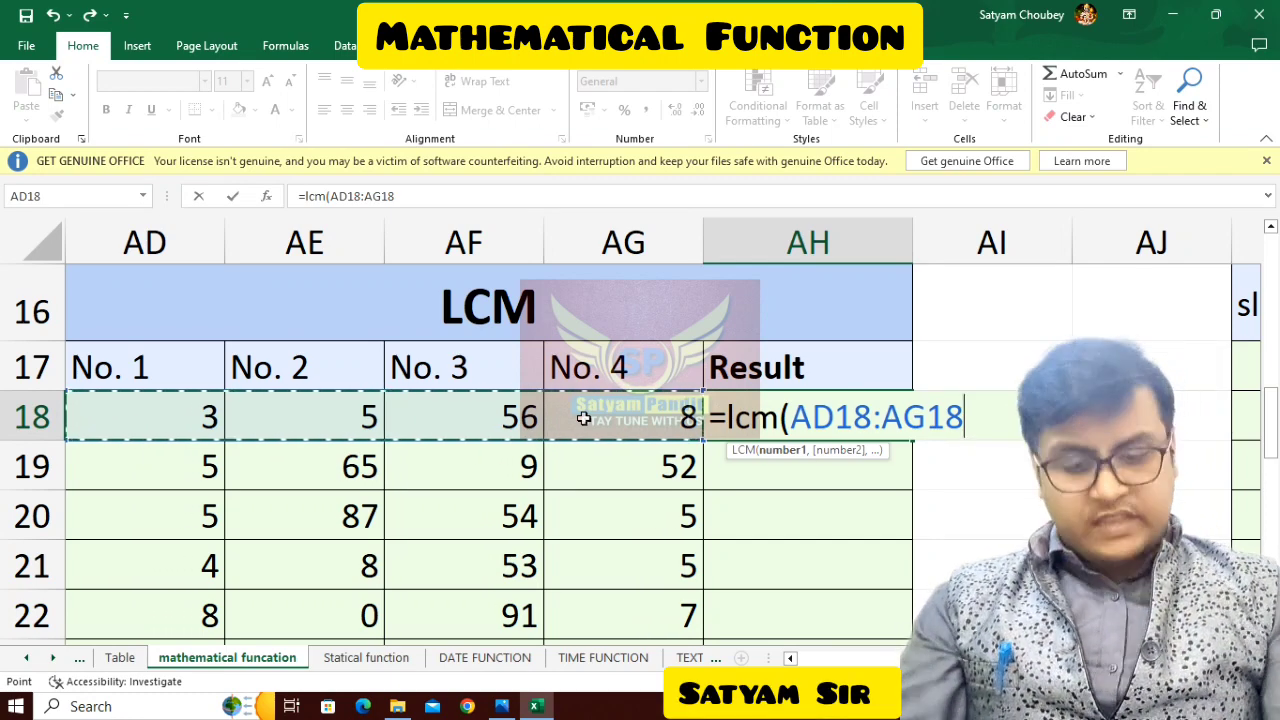
text())
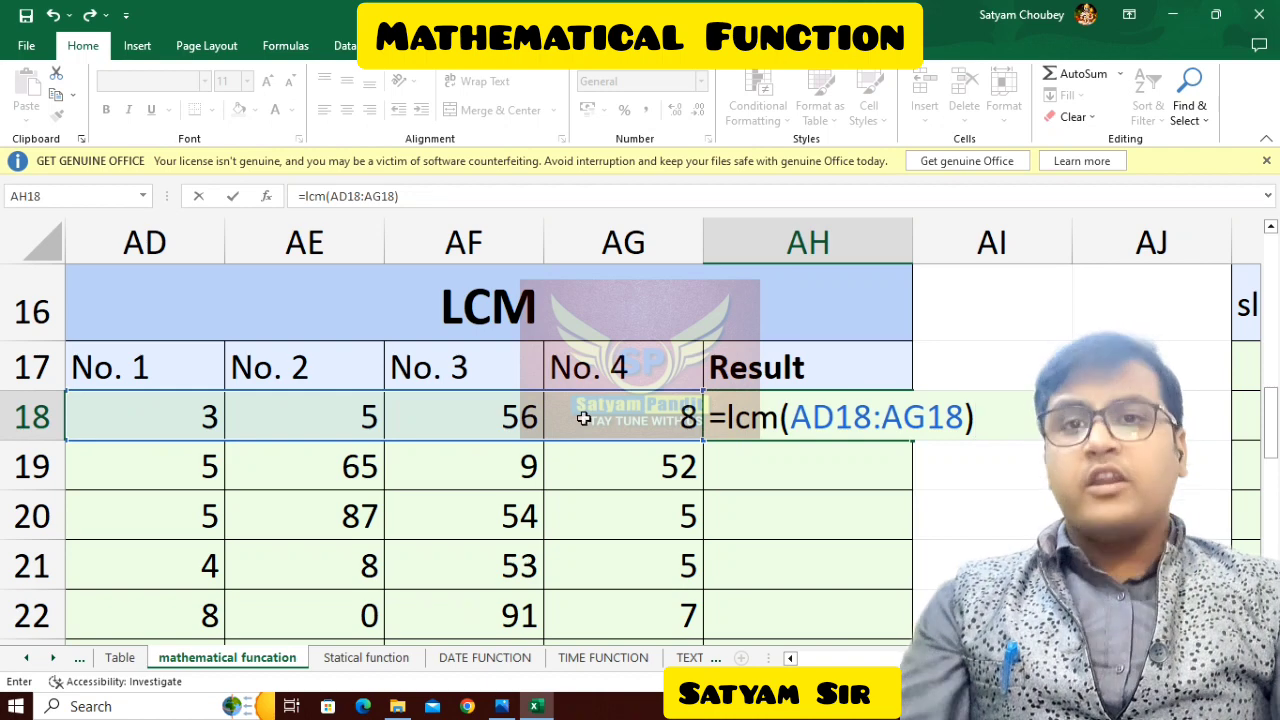
key(Return)
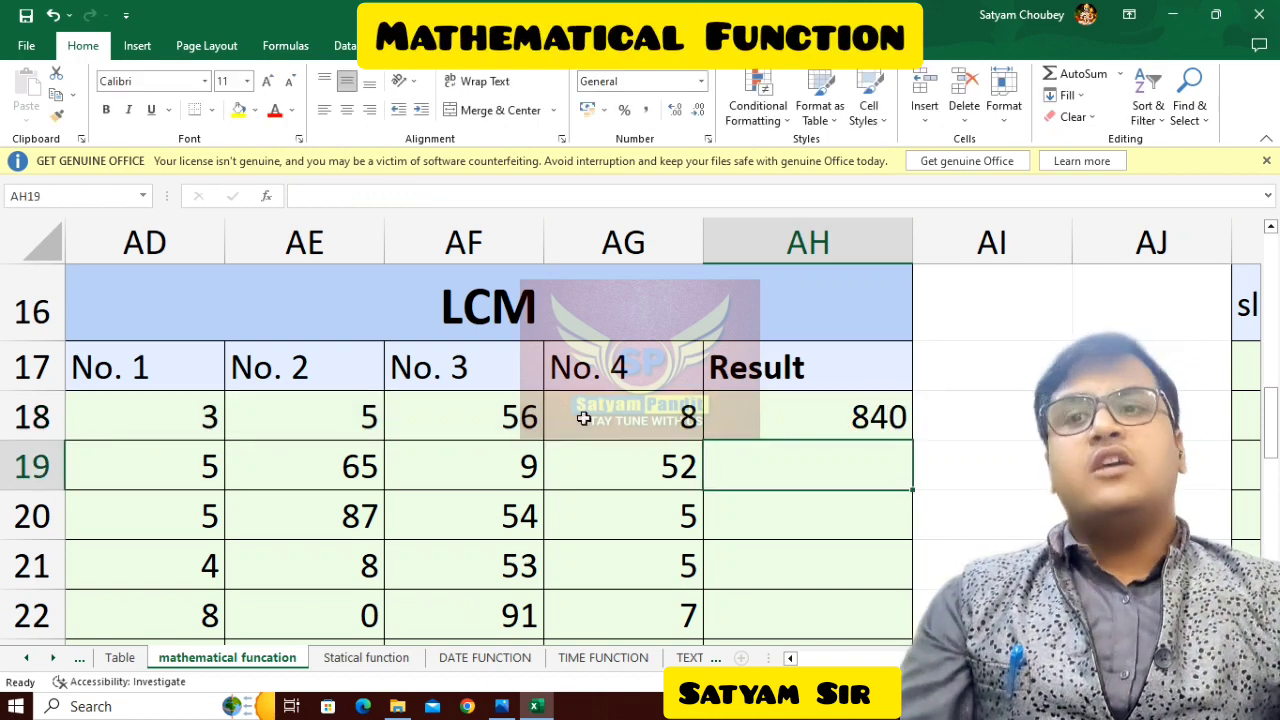
Step: Change the LCM table's first-row numbers to 2 in AE18, 4 in AF18 and 5 in AG18
click(322, 416)
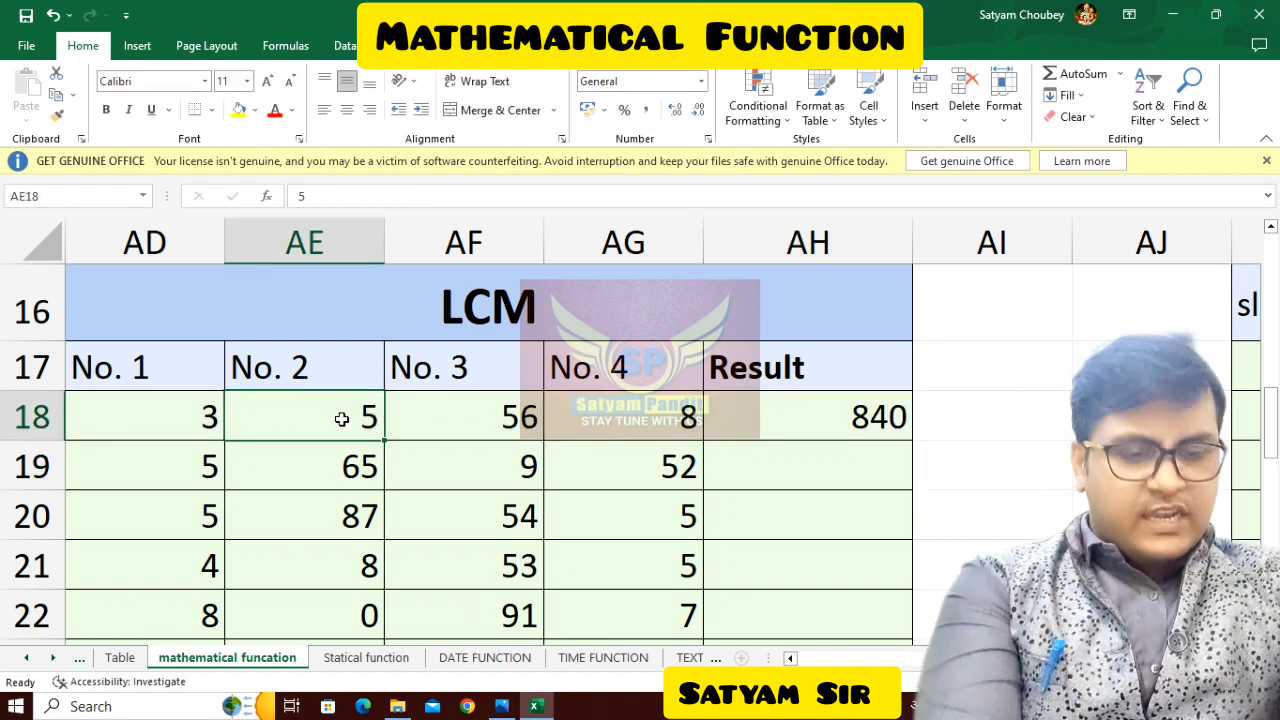
text(2)
click(455, 421)
text(4)
click(610, 413)
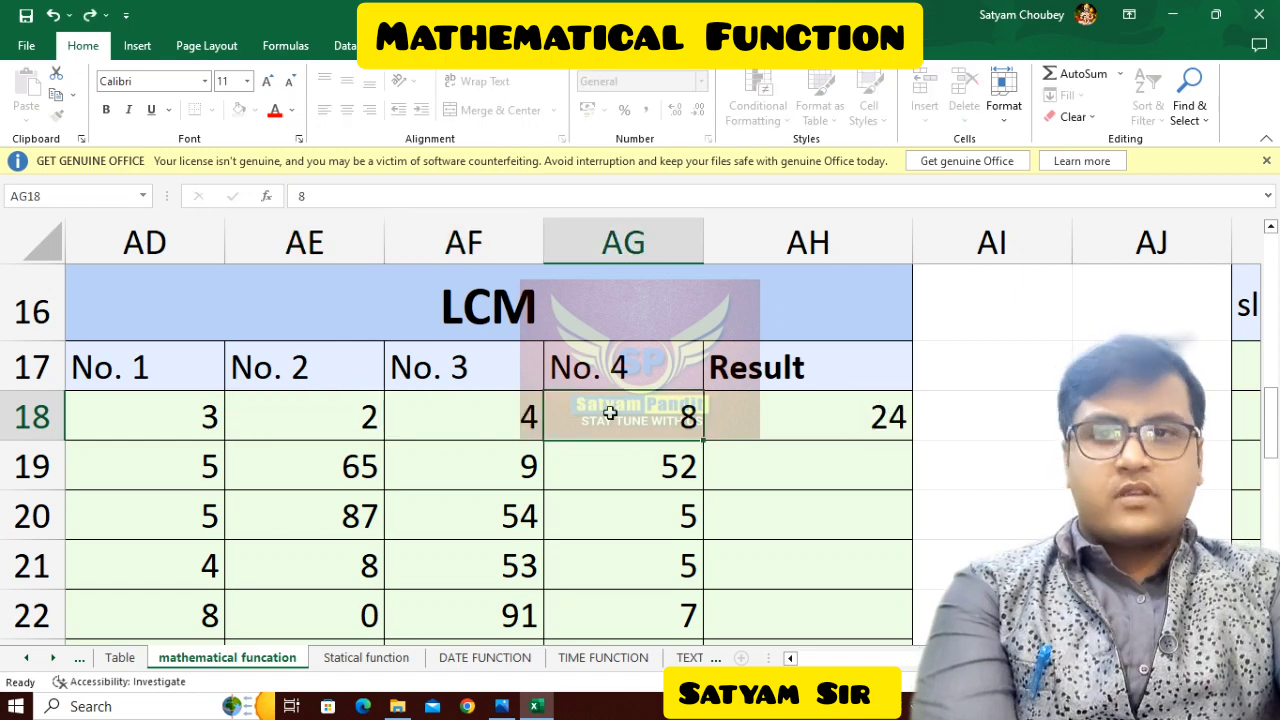
text(5)
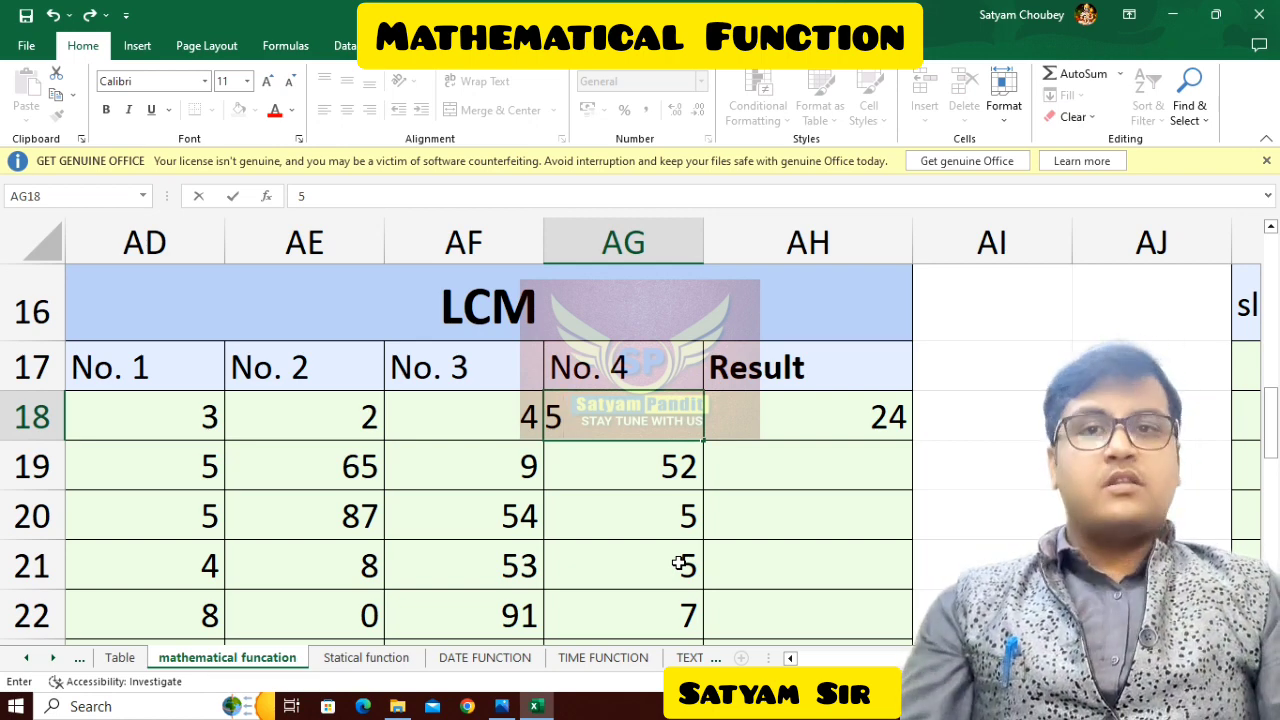
key(Return)
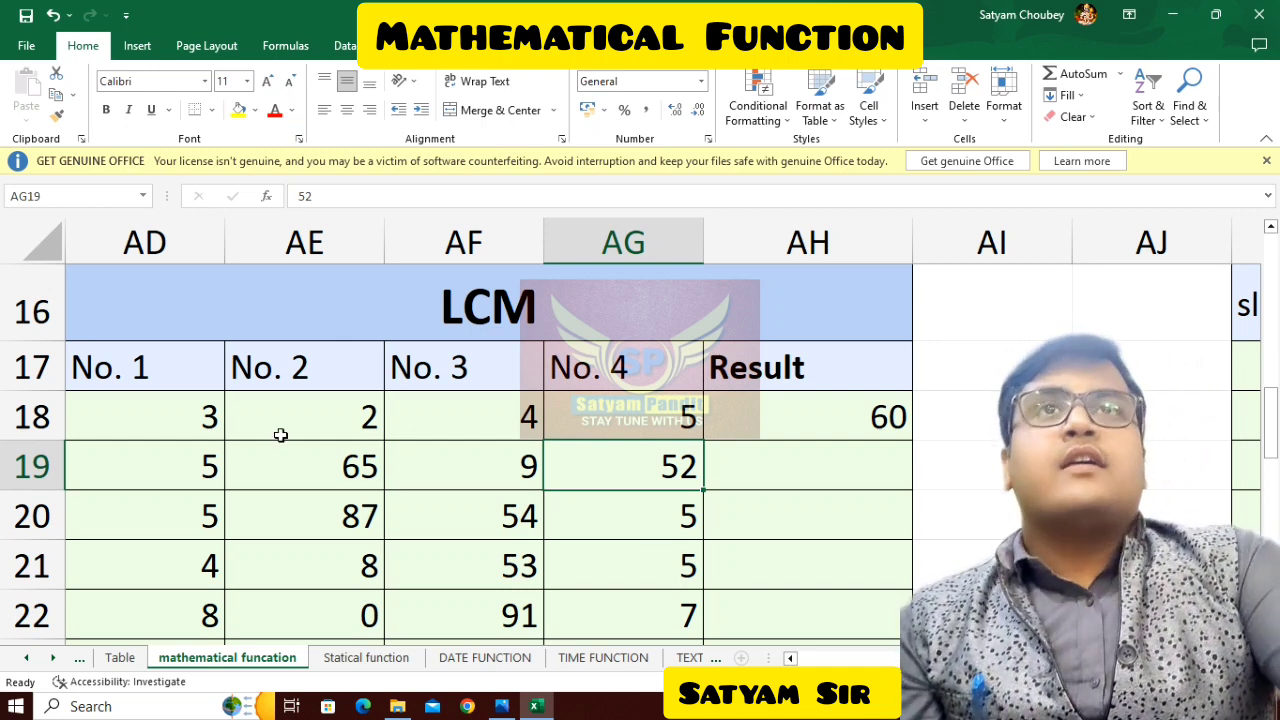
Step: Enter =LCM(AD19,AE19,AF19,AG19) in AH19 and review the range-based LCM formula in AH18 for comparison
click(814, 465)
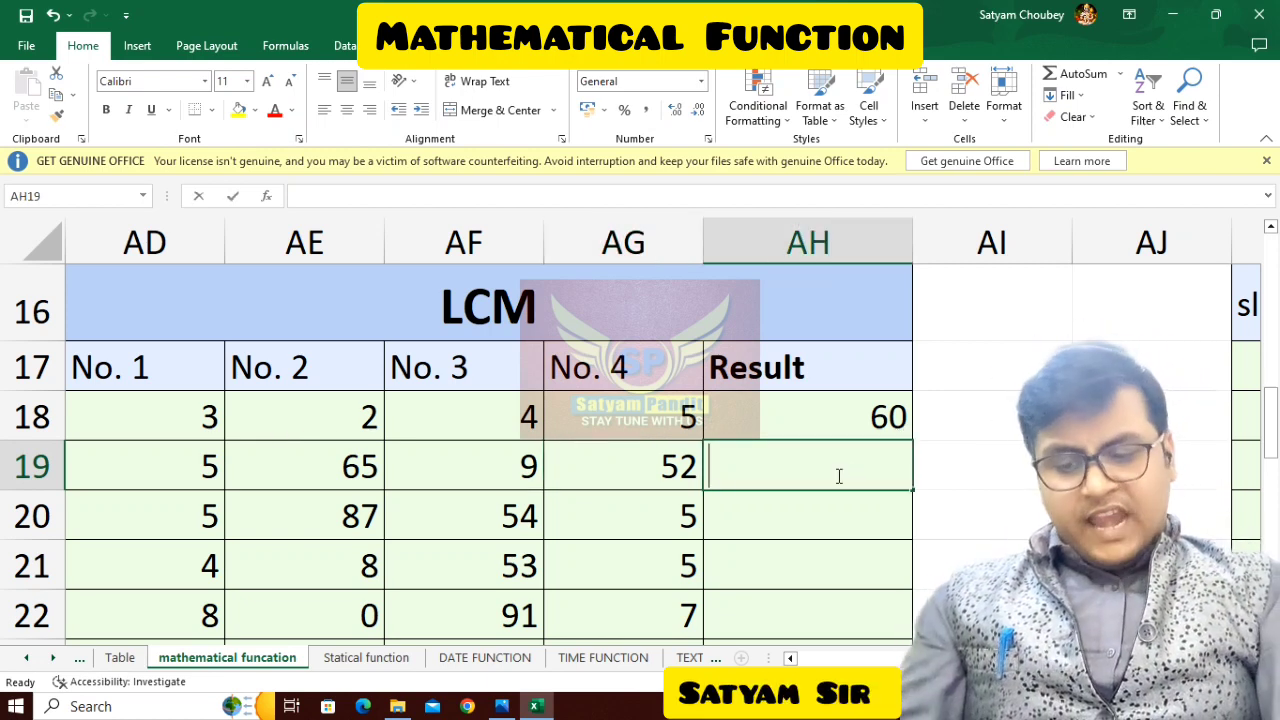
text(=lcm)
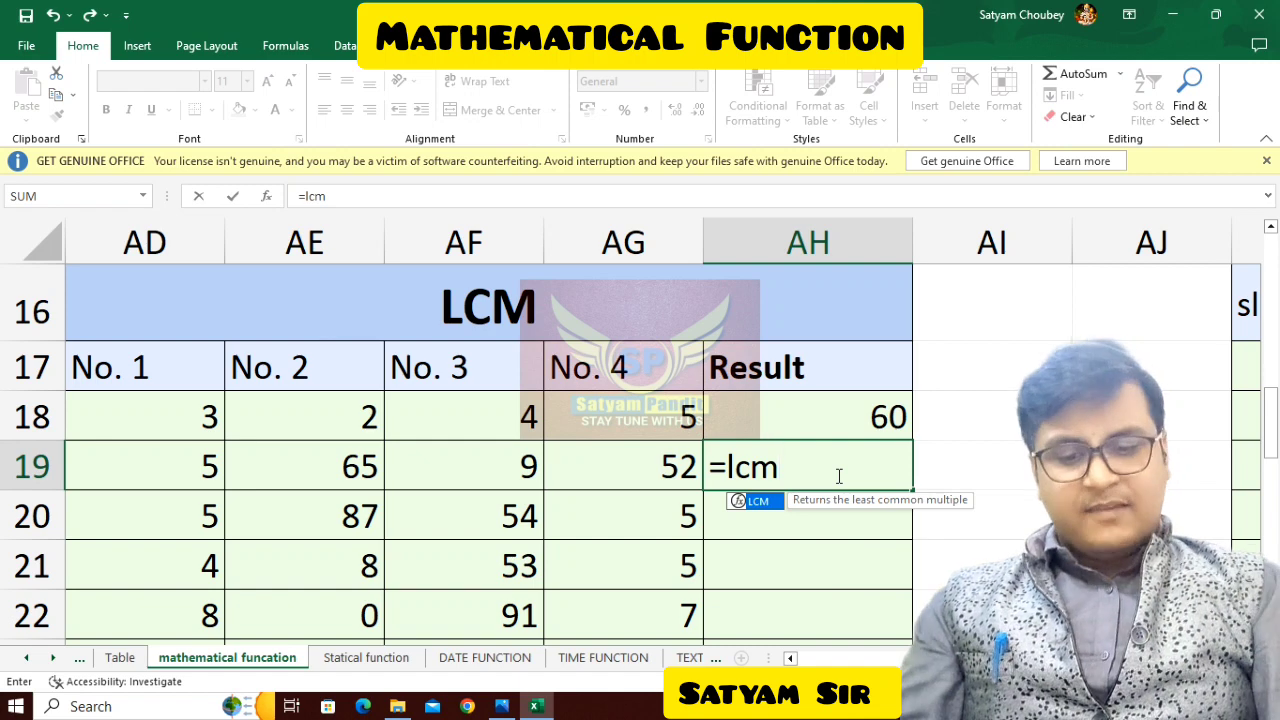
text(()
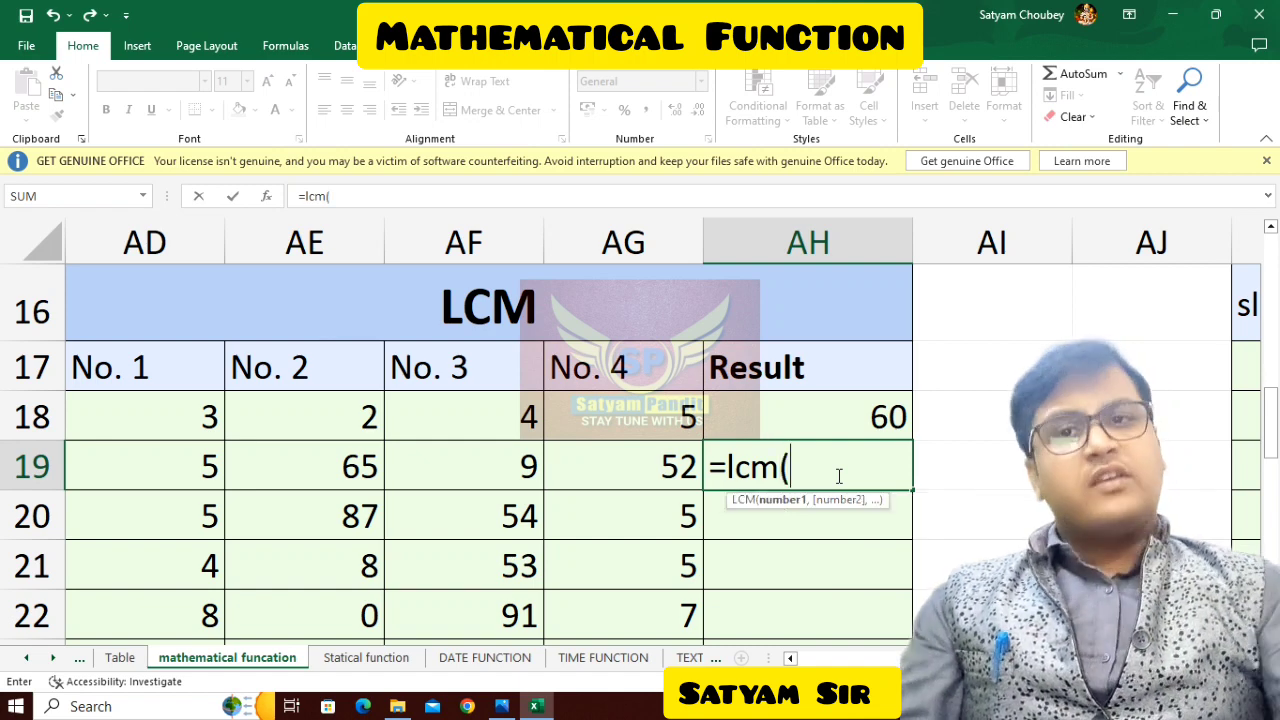
click(211, 462)
text(,)
click(275, 463)
text(,)
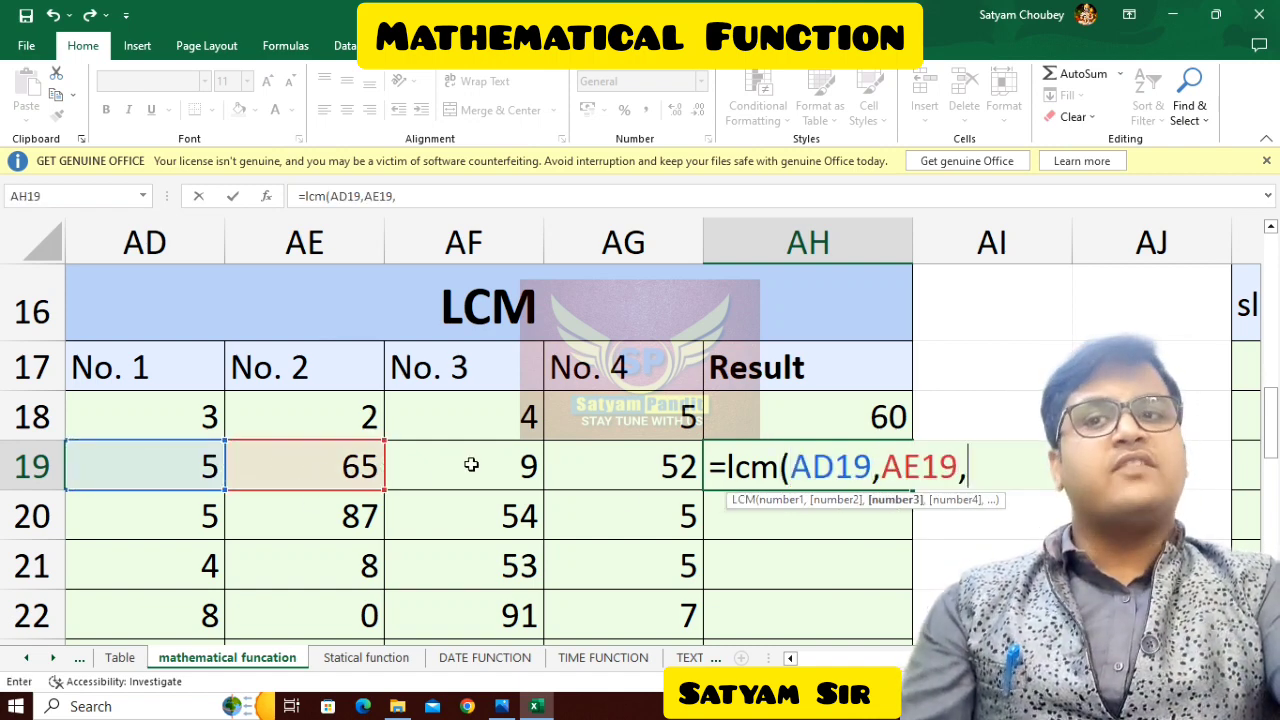
click(471, 464)
text(,)
click(650, 476)
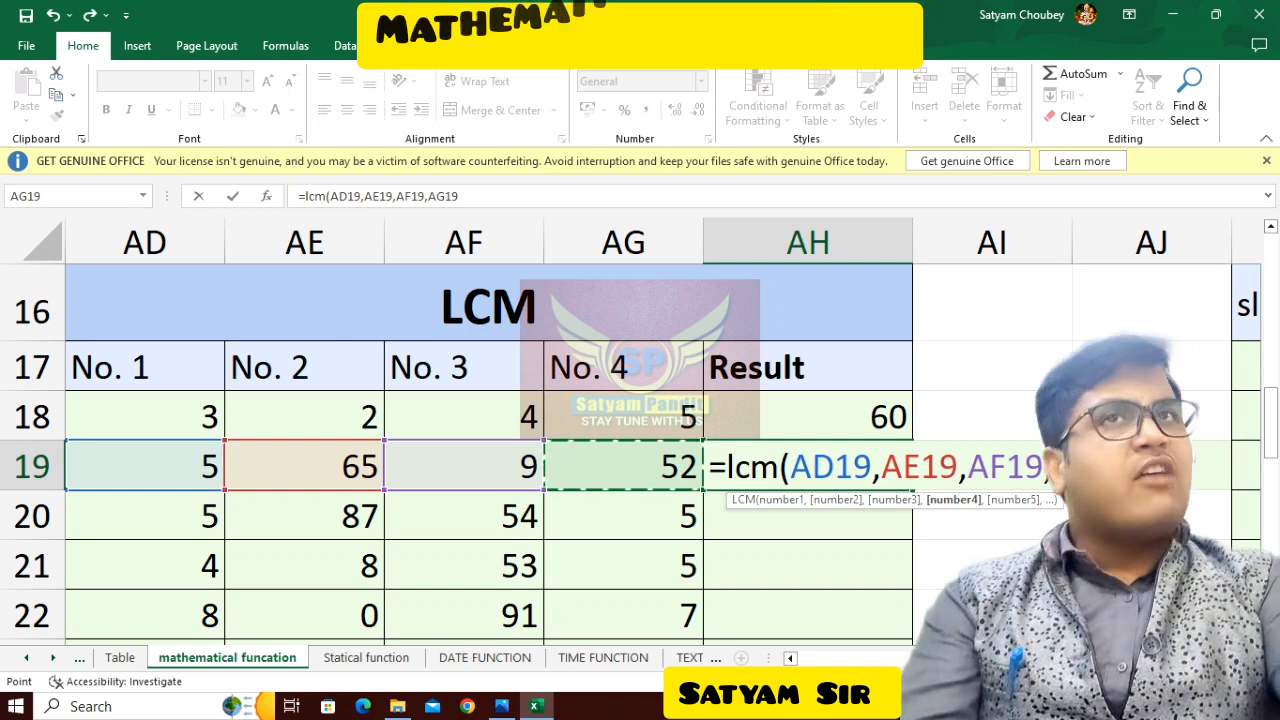
key(Return)
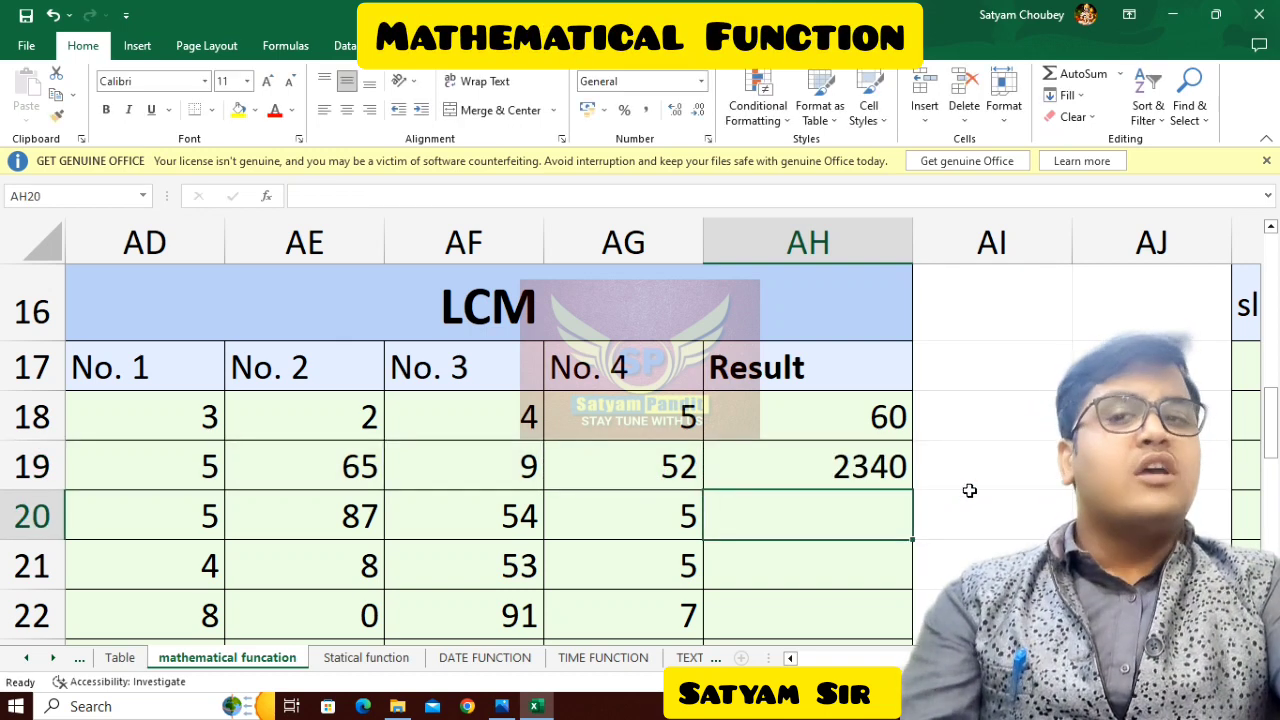
double_click(815, 430)
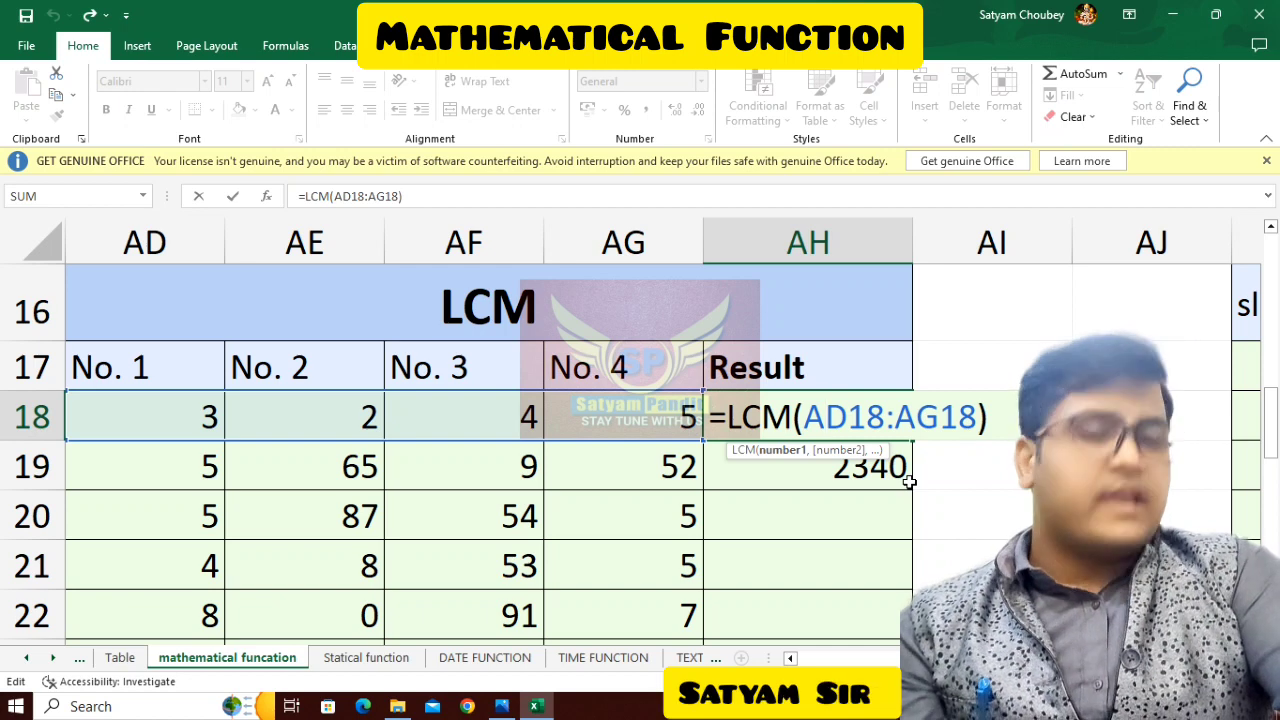
key(Return)
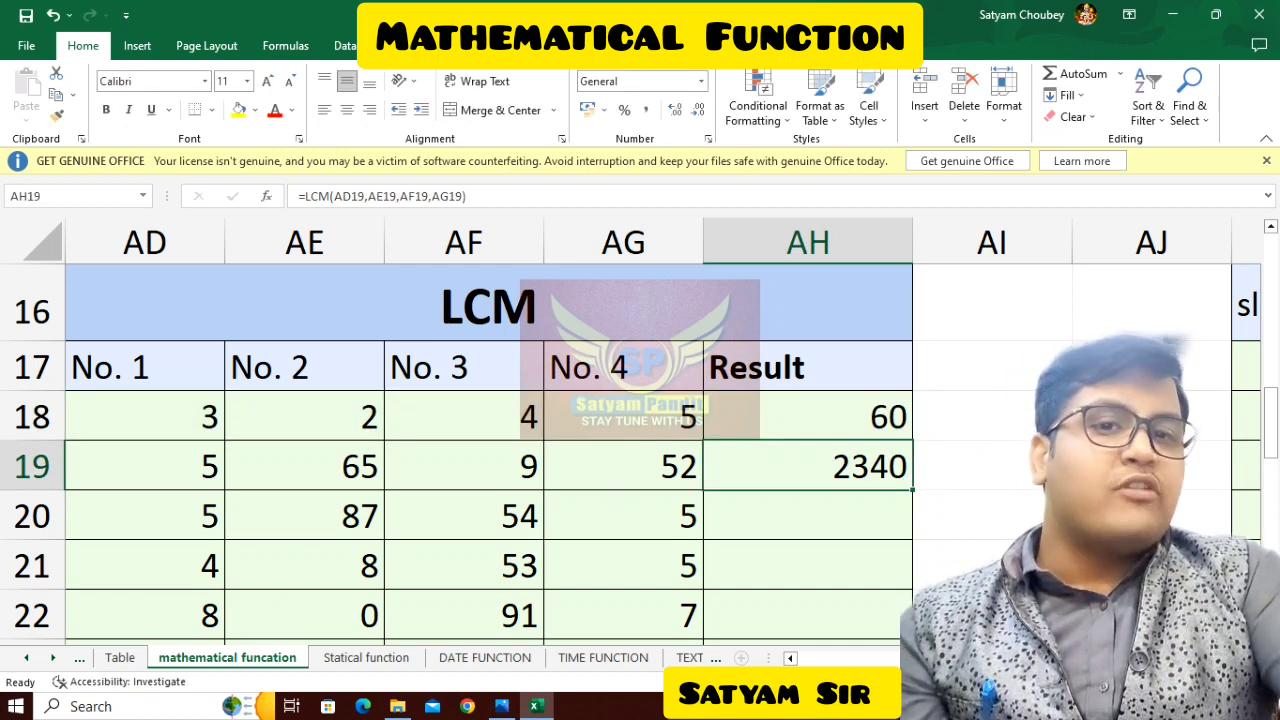
Step: Clear the existing results in the Result column of the greatest common divisor table
scroll(640, 430, right, 6)
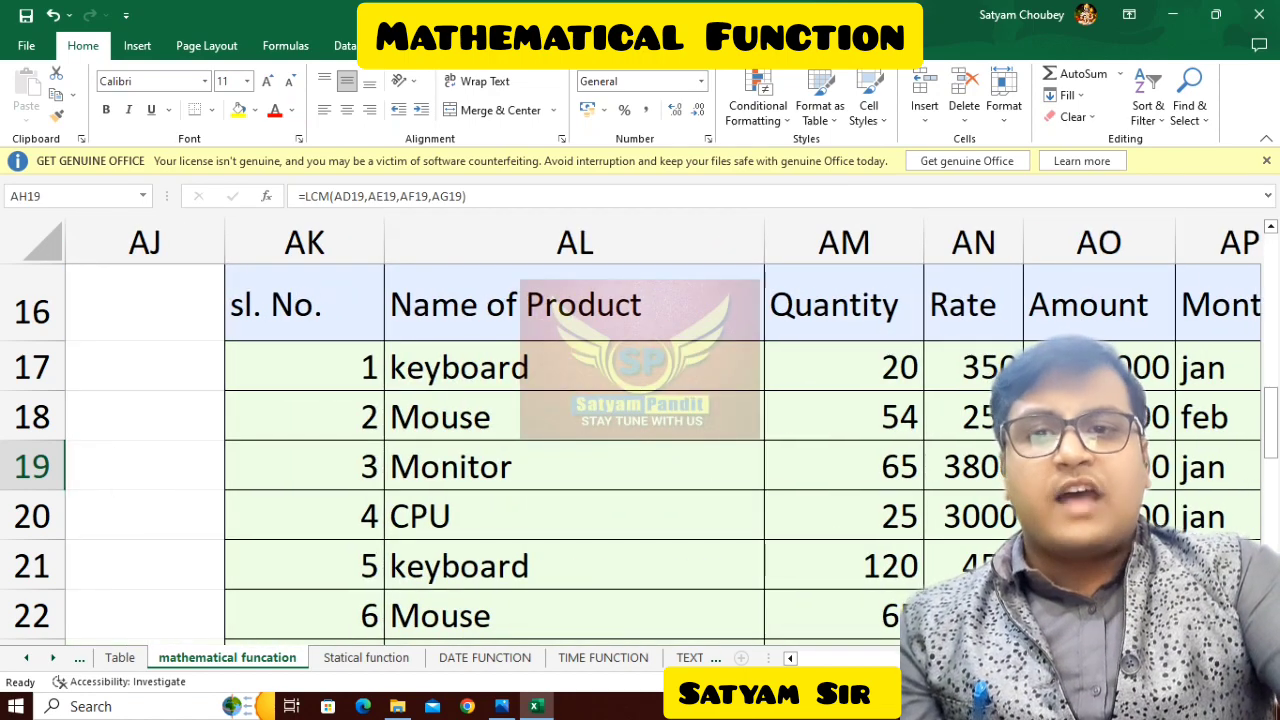
scroll(792, 658, left, 8)
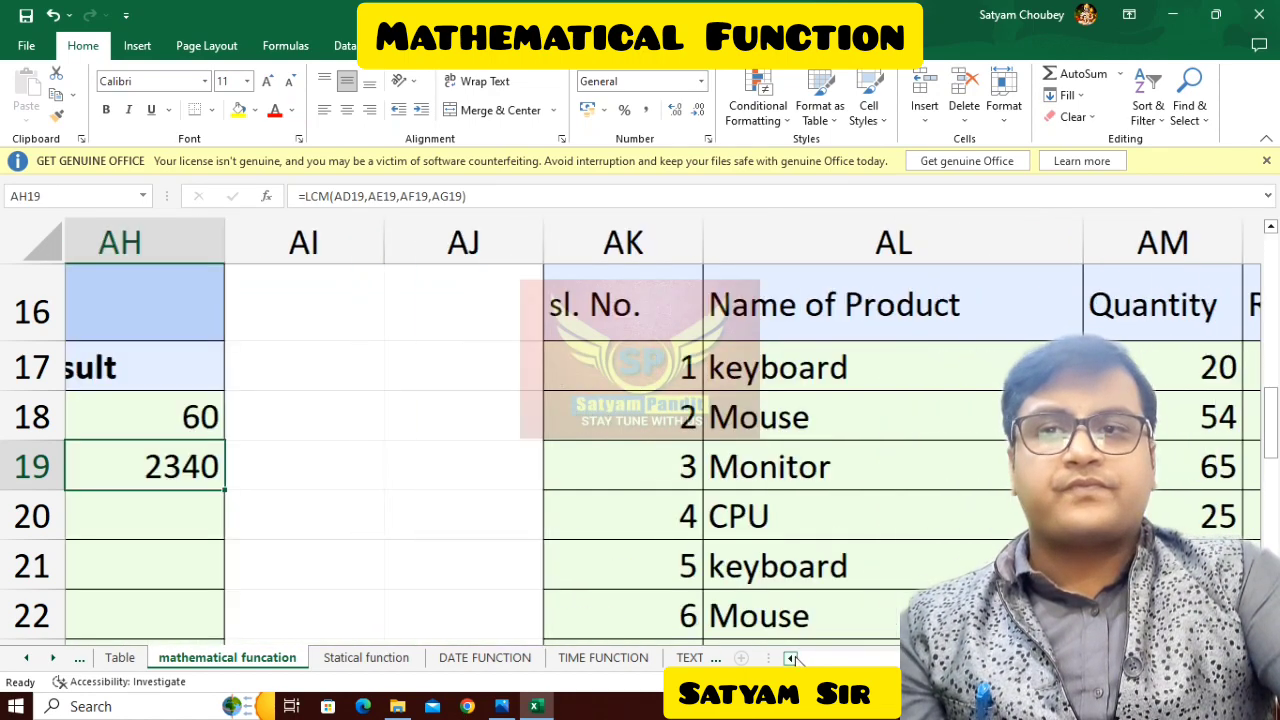
scroll(428, 595, down, 7)
scroll(430, 595, up, 8)
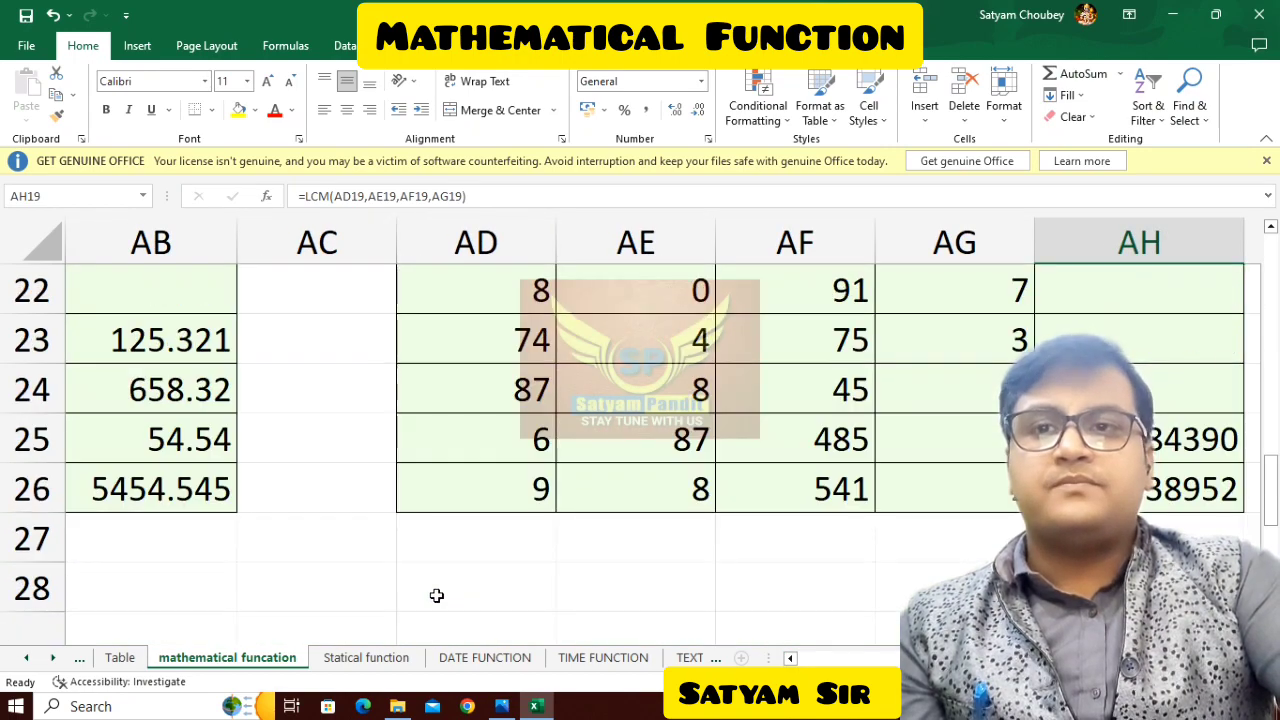
scroll(436, 595, down, 3)
scroll(792, 658, left, 12)
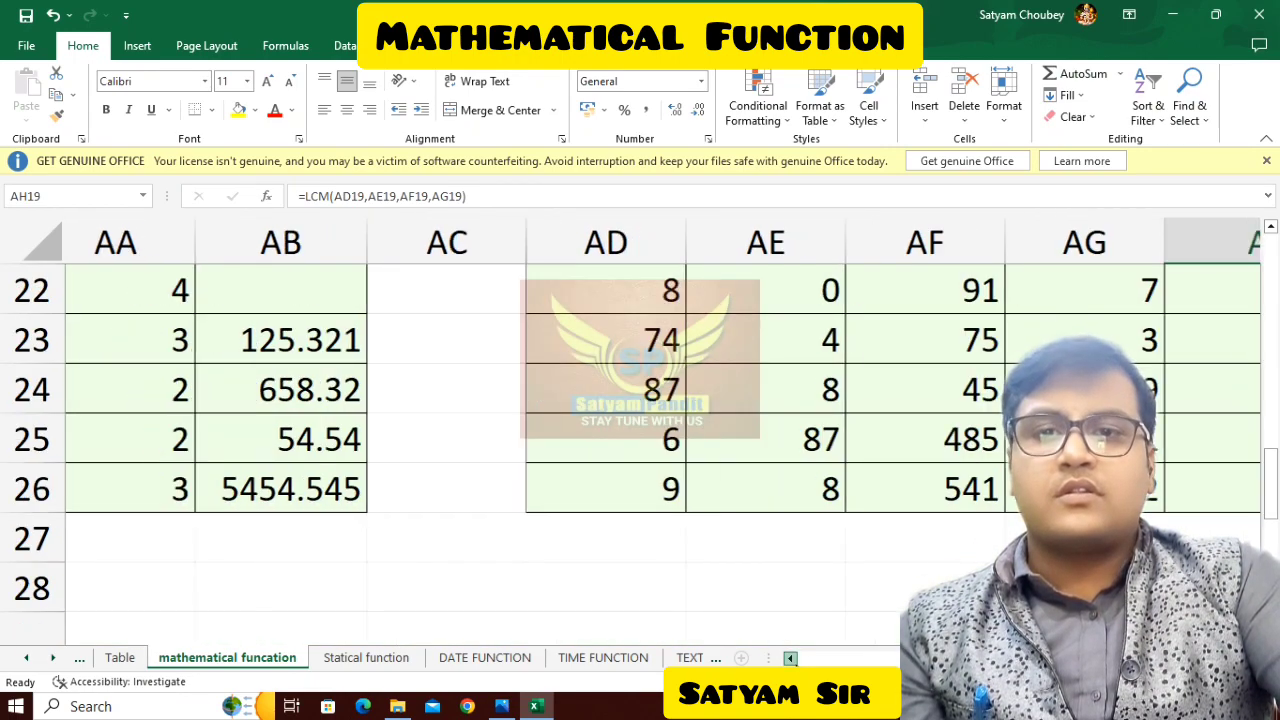
scroll(790, 658, left, 6)
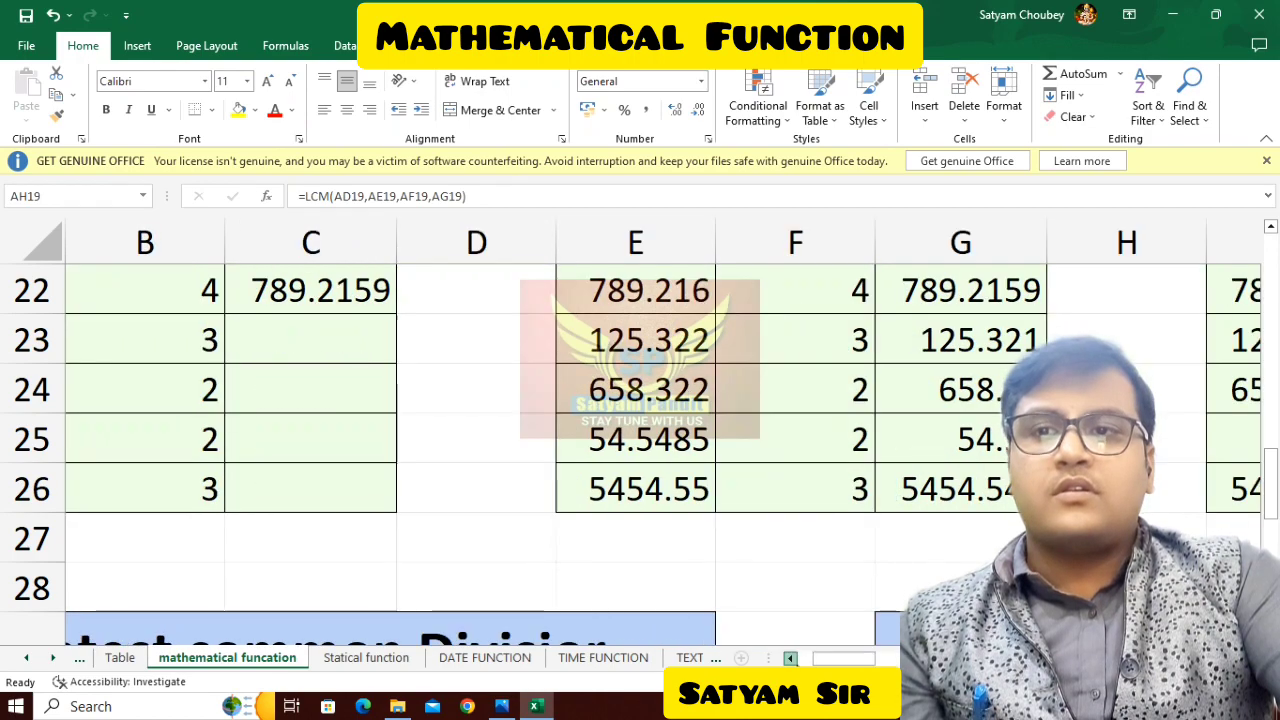
scroll(634, 591, down, 3)
scroll(636, 591, up, 1)
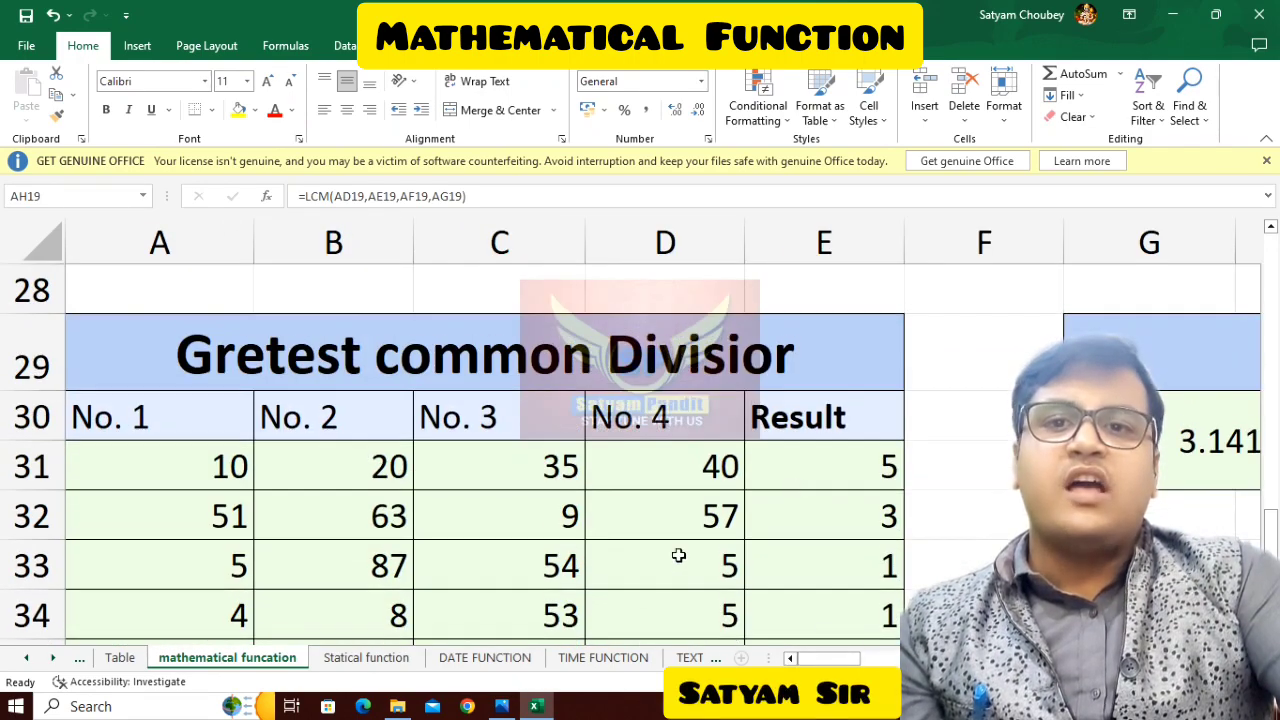
drag(817, 463, 824, 540)
key(Delete)
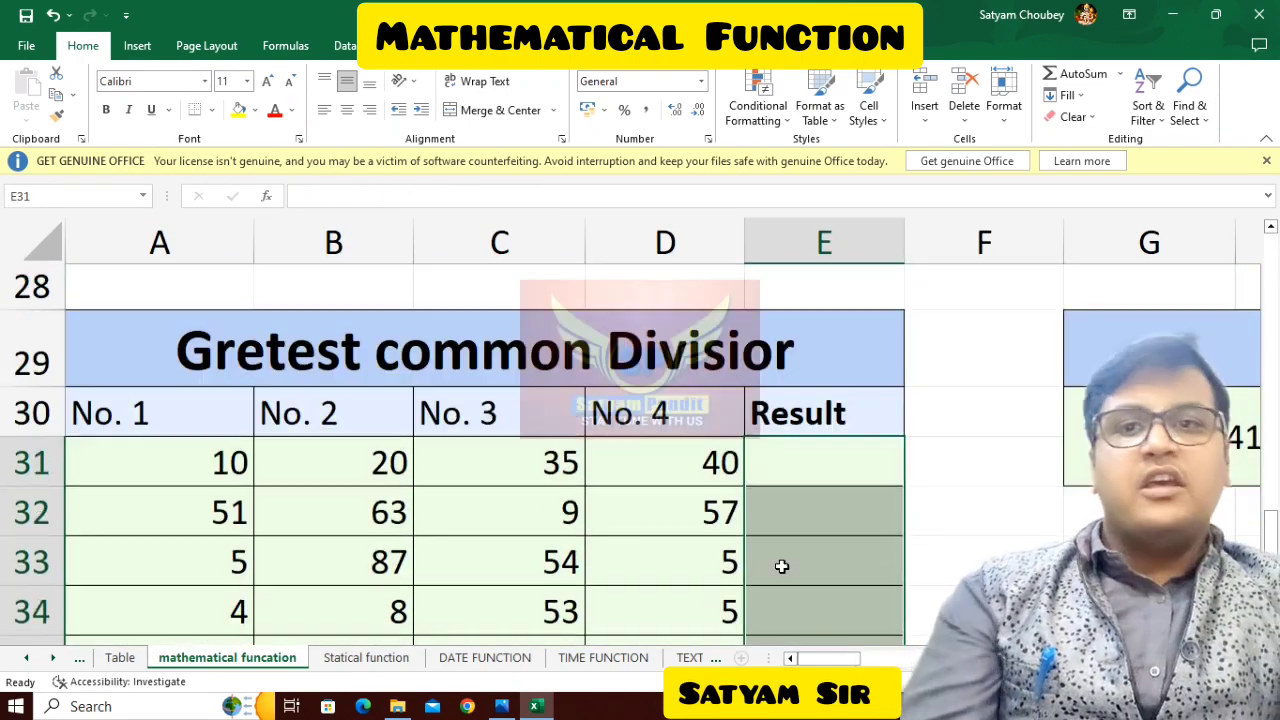
Step: Enter =GCD(A31:D31) in E31 to get the greatest common divisor of the first row's four numbers
click(806, 472)
text(=)
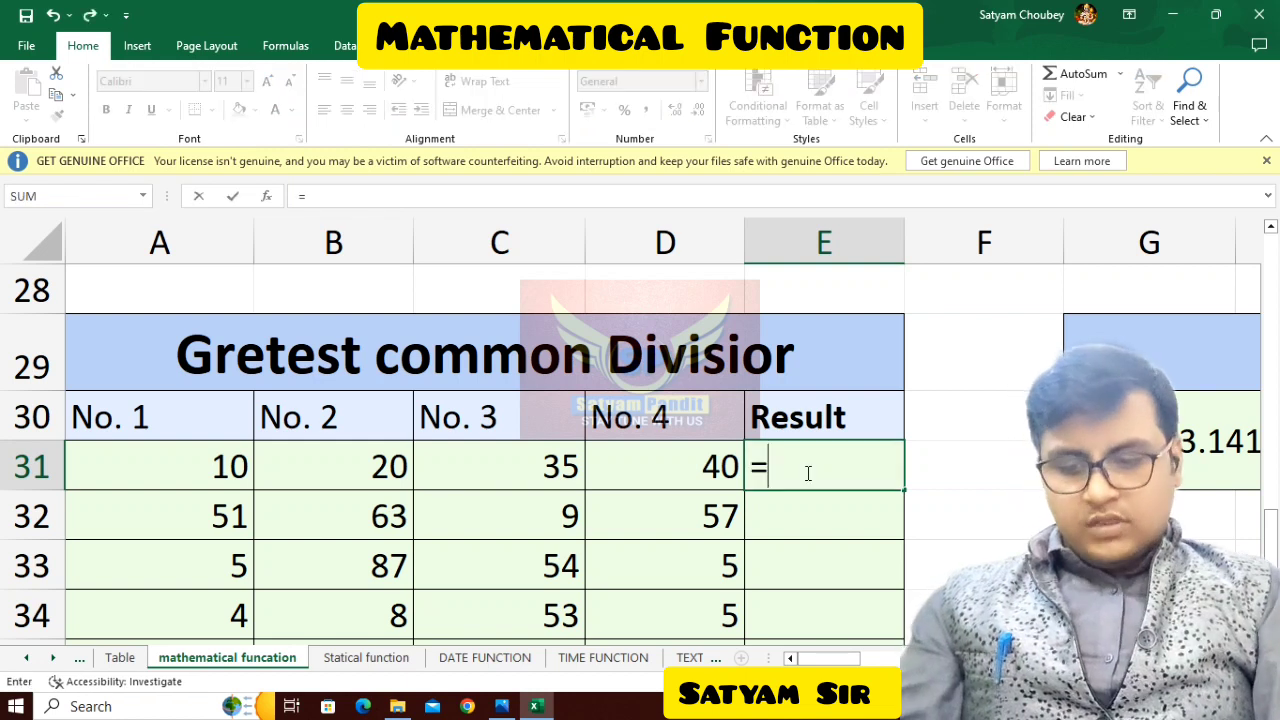
text(gc)
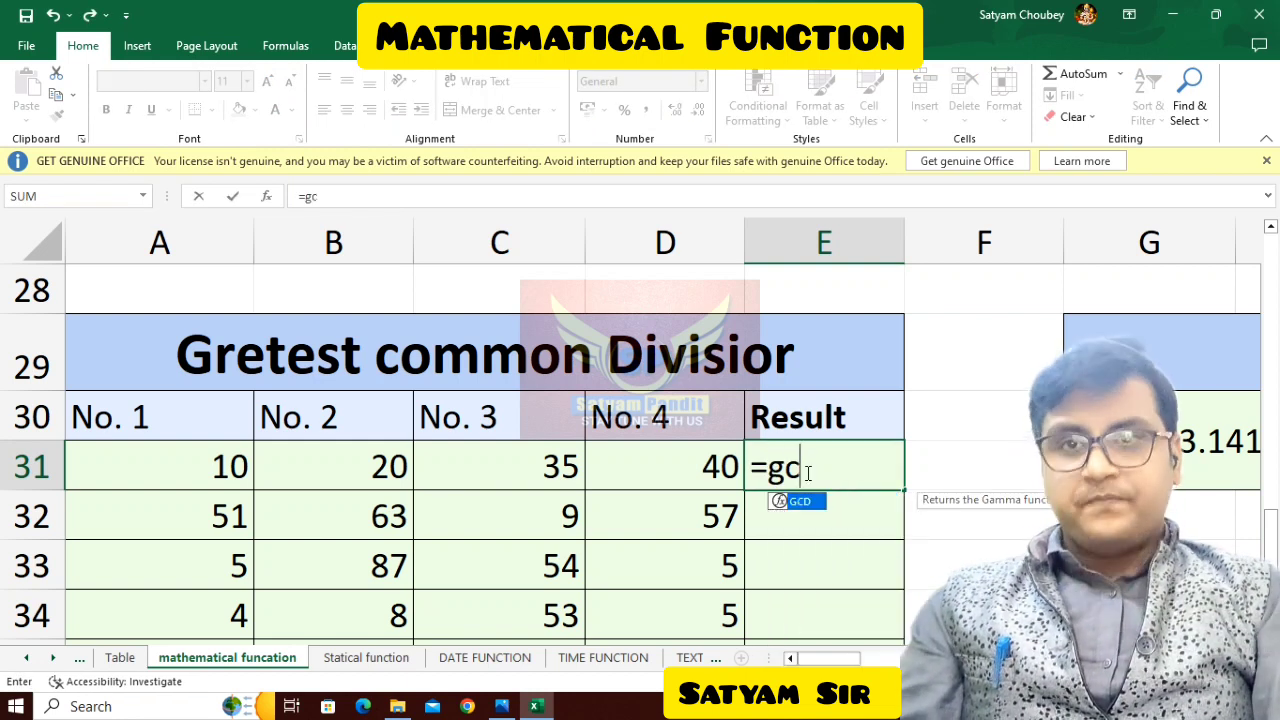
text(d()
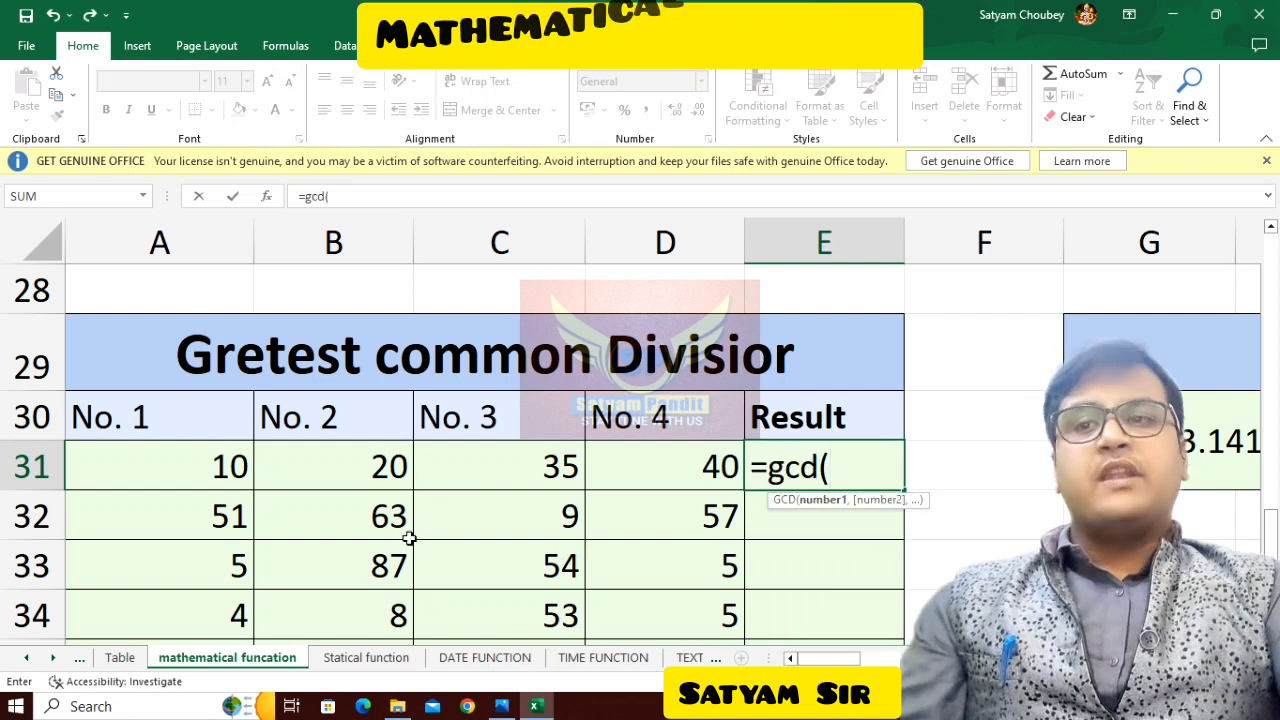
drag(113, 450, 637, 448)
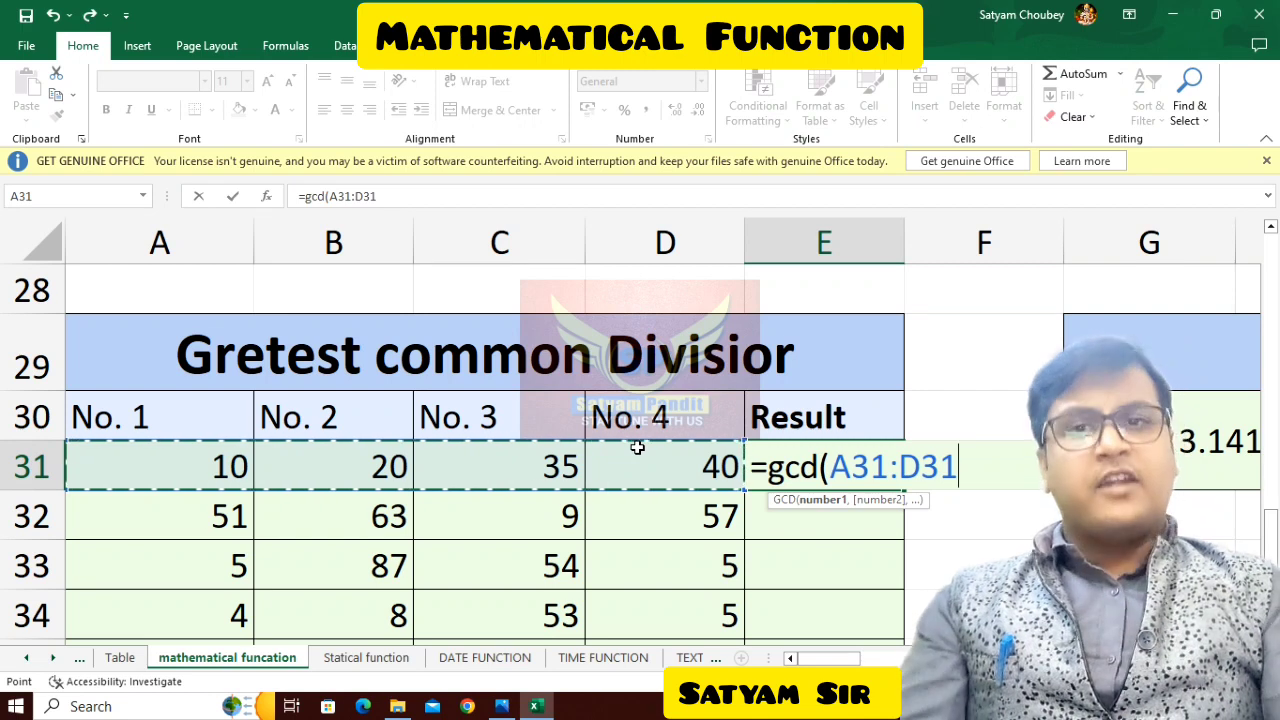
text())
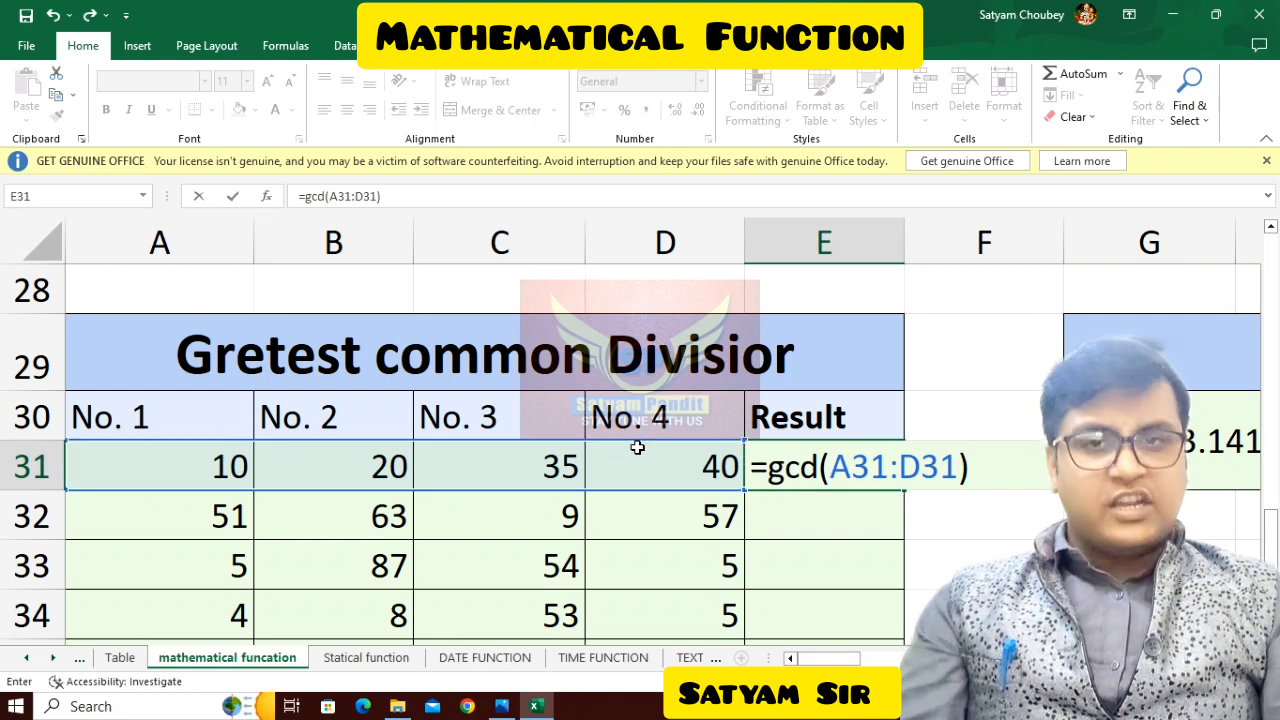
key(Return)
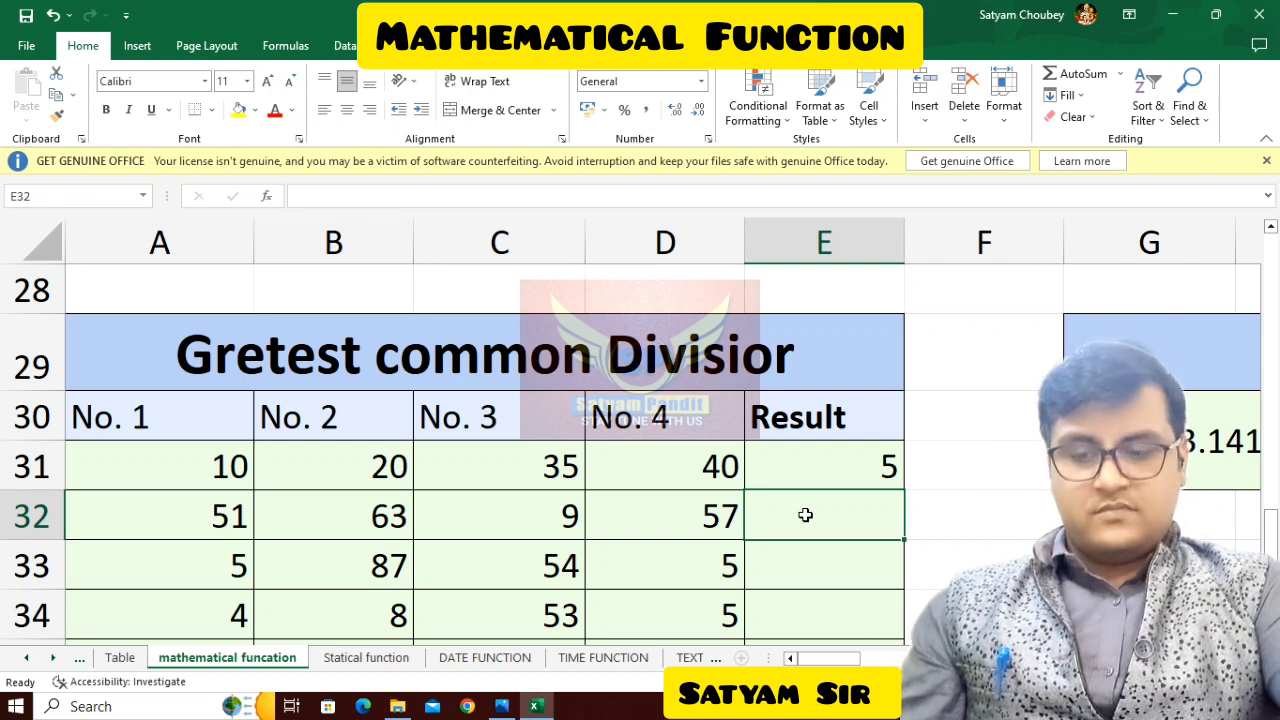
Step: Copy the GCD formula down into E32, E33 and E34
key(ctrl+d)
click(828, 560)
key(ctrl+d)
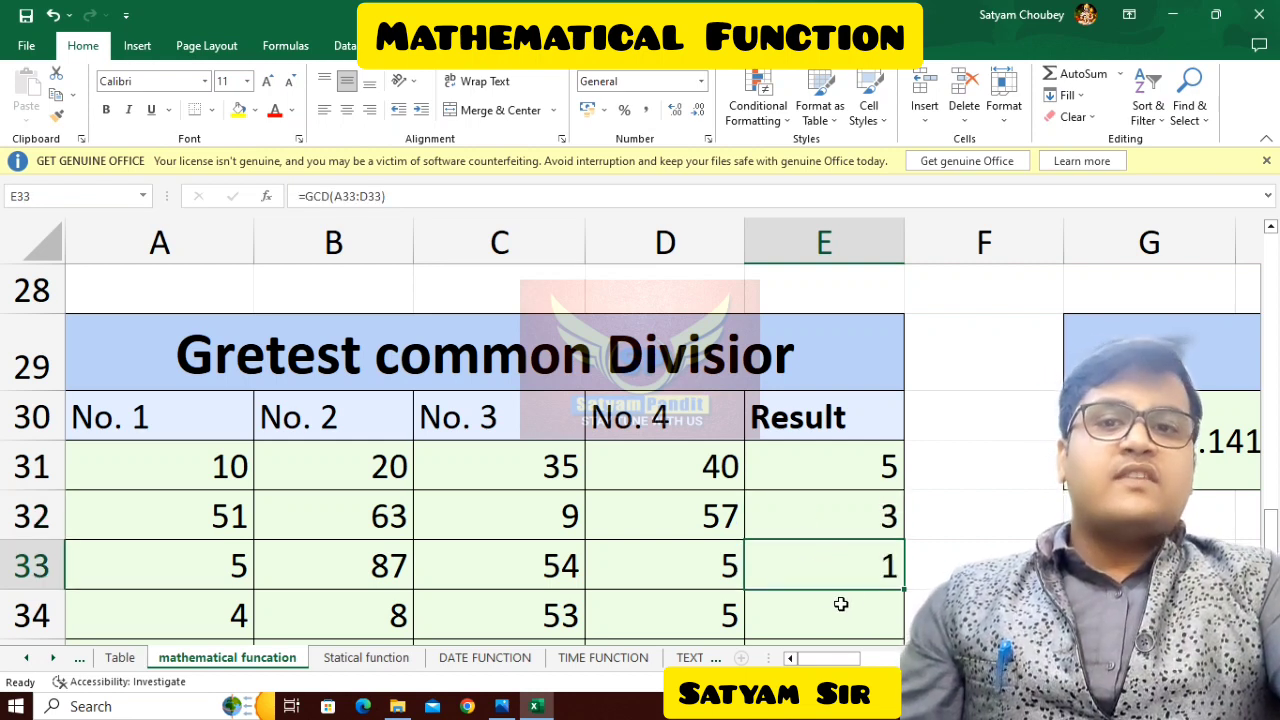
click(841, 604)
key(ctrl+d)
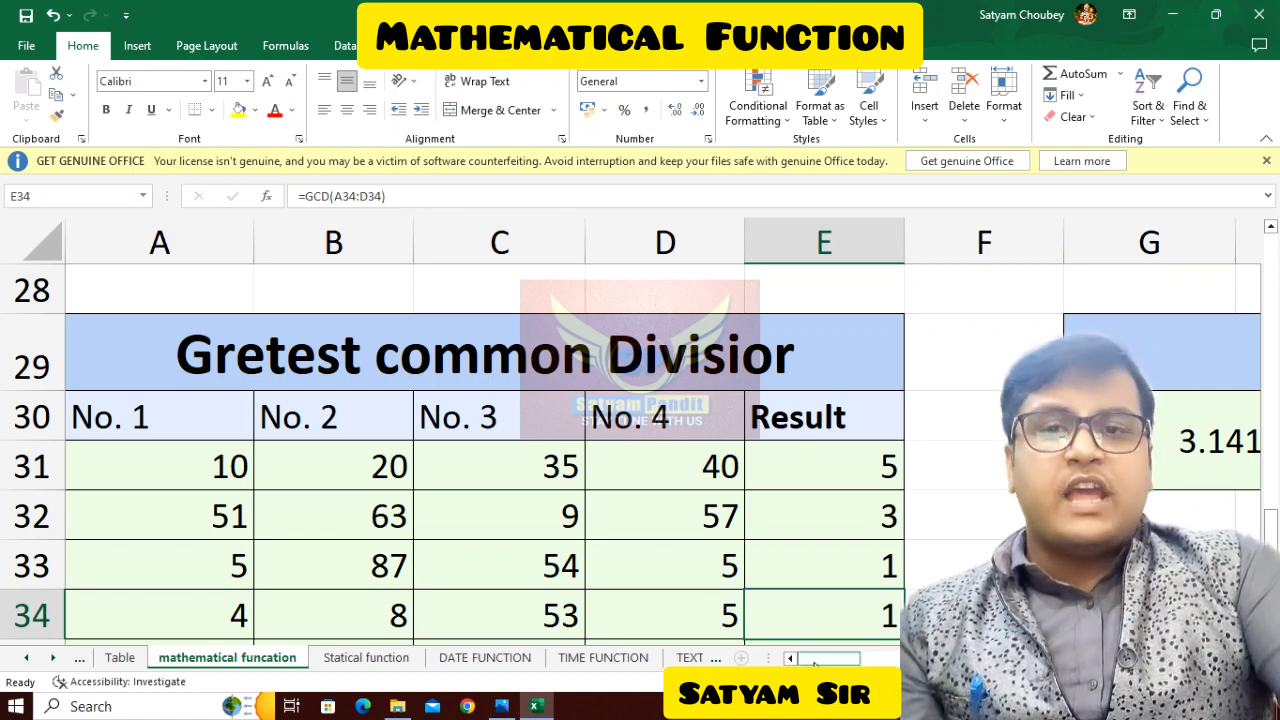
Step: Open the merged cell of the pi table to review its =PI() formula, leaving the formula as it is
drag(814, 665, 855, 662)
double_click(731, 441)
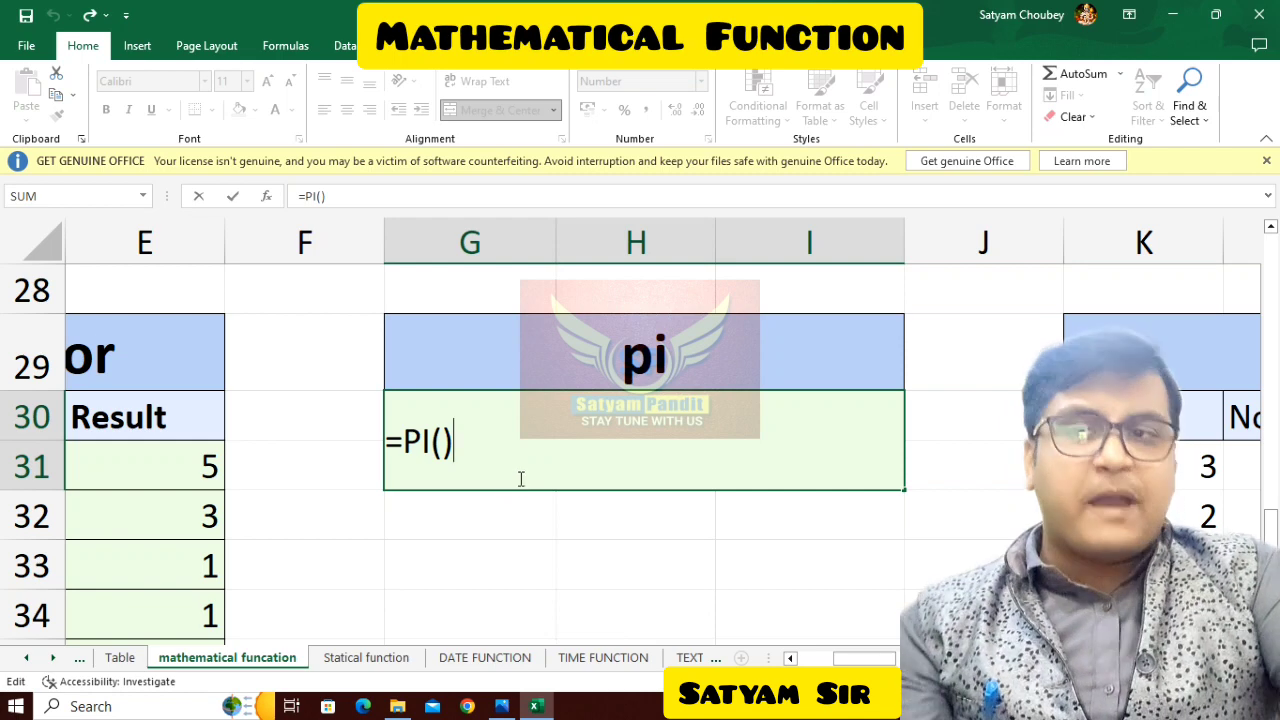
key(Return)
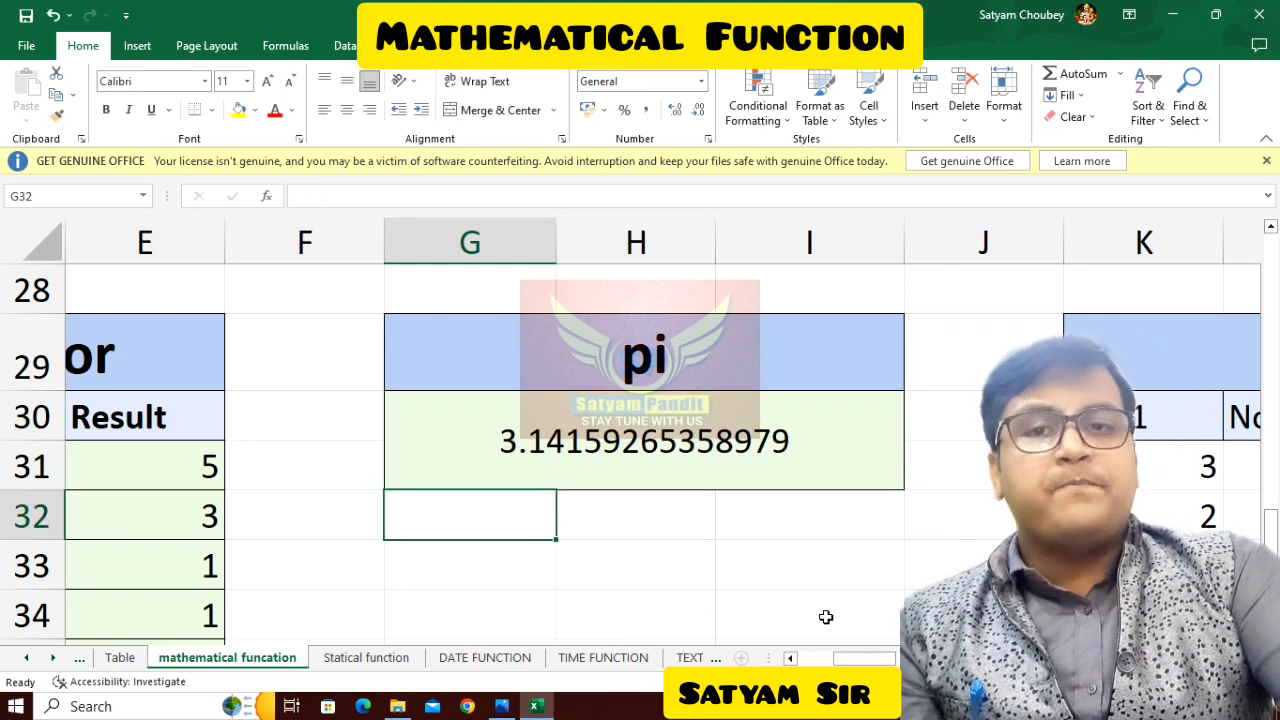
Step: Look across the sheet's uppermost row of tables from Sum to sumif
drag(862, 662, 732, 617)
scroll(873, 568, up, 9)
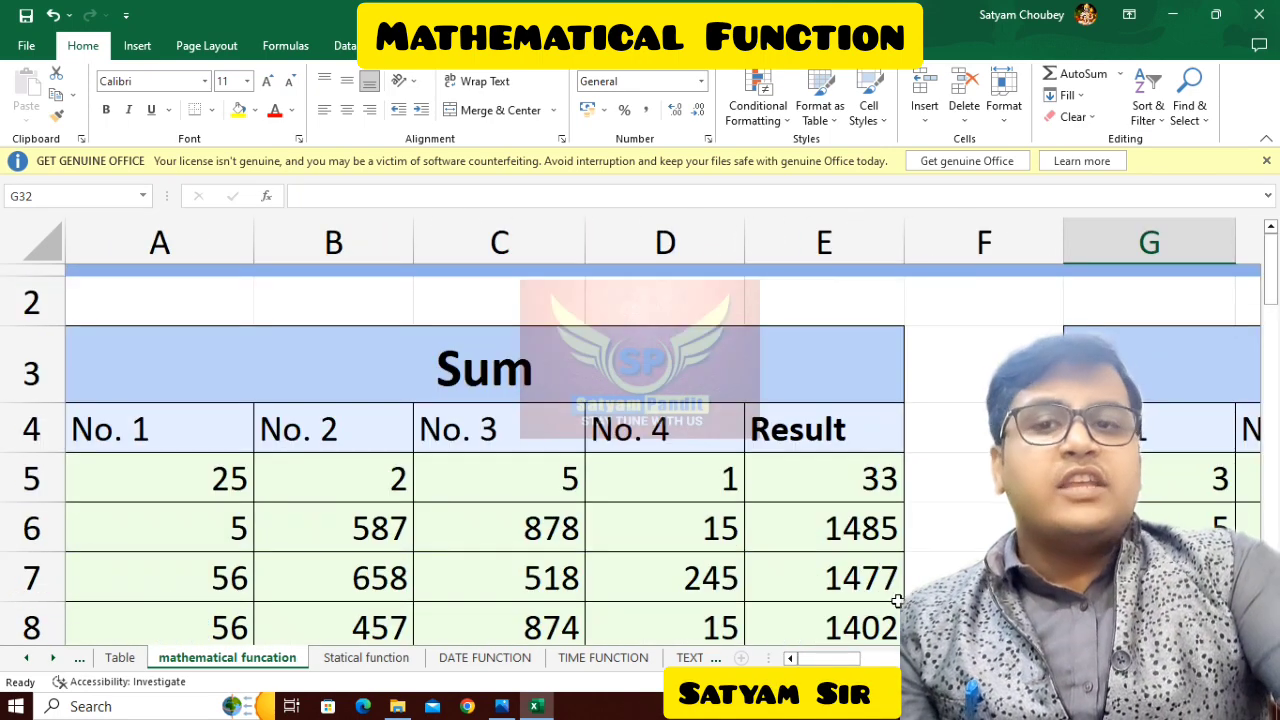
drag(828, 658, 1042, 658)
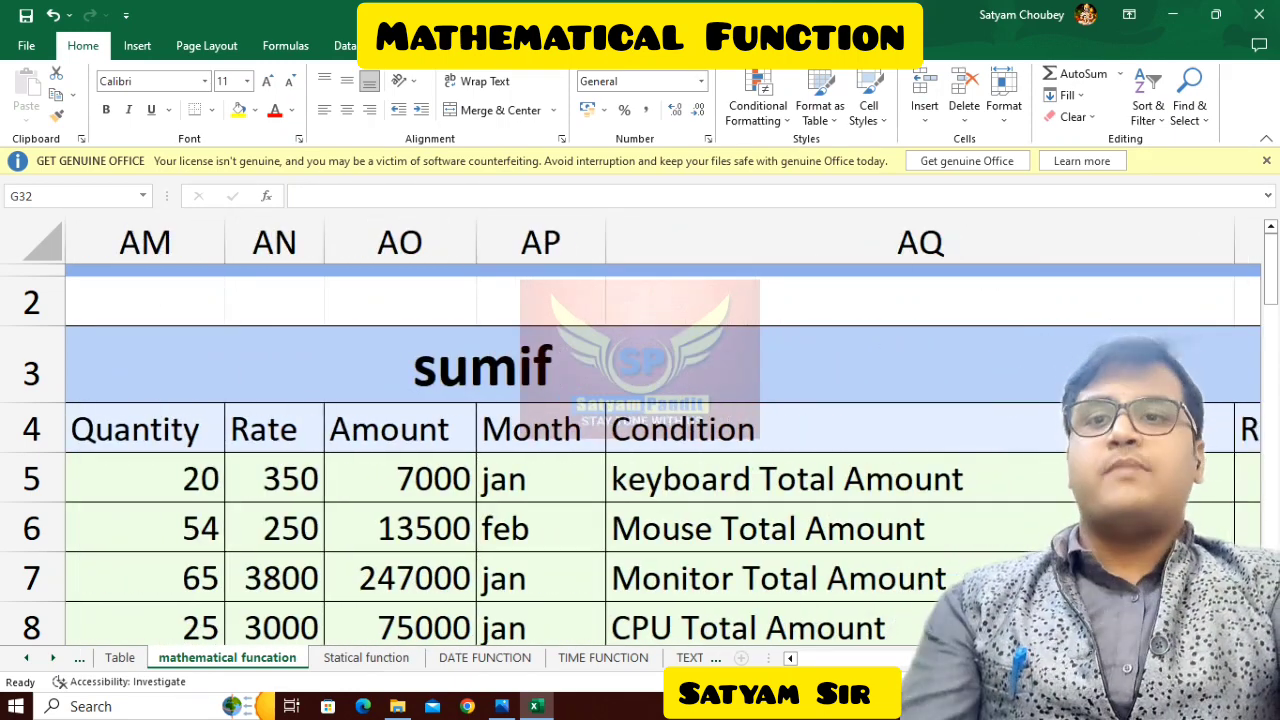
key(ctrl+minus)
key(Escape)
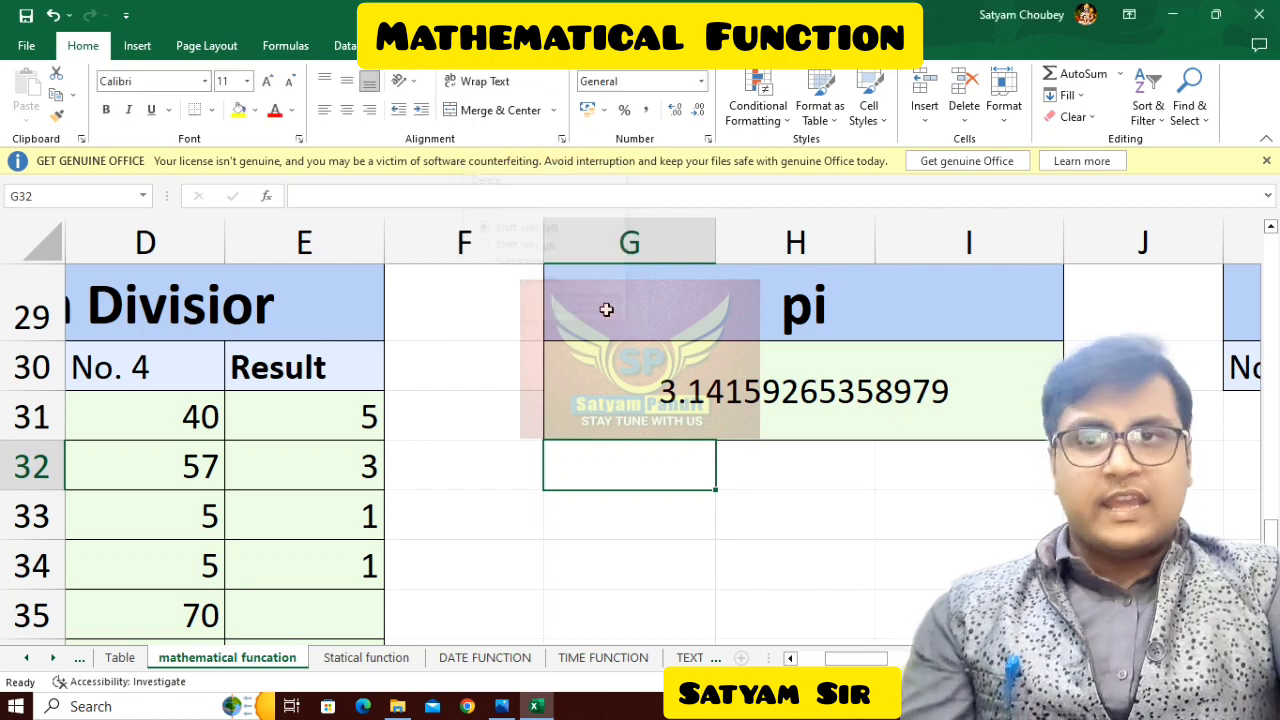
scroll(640, 450, up, 1)
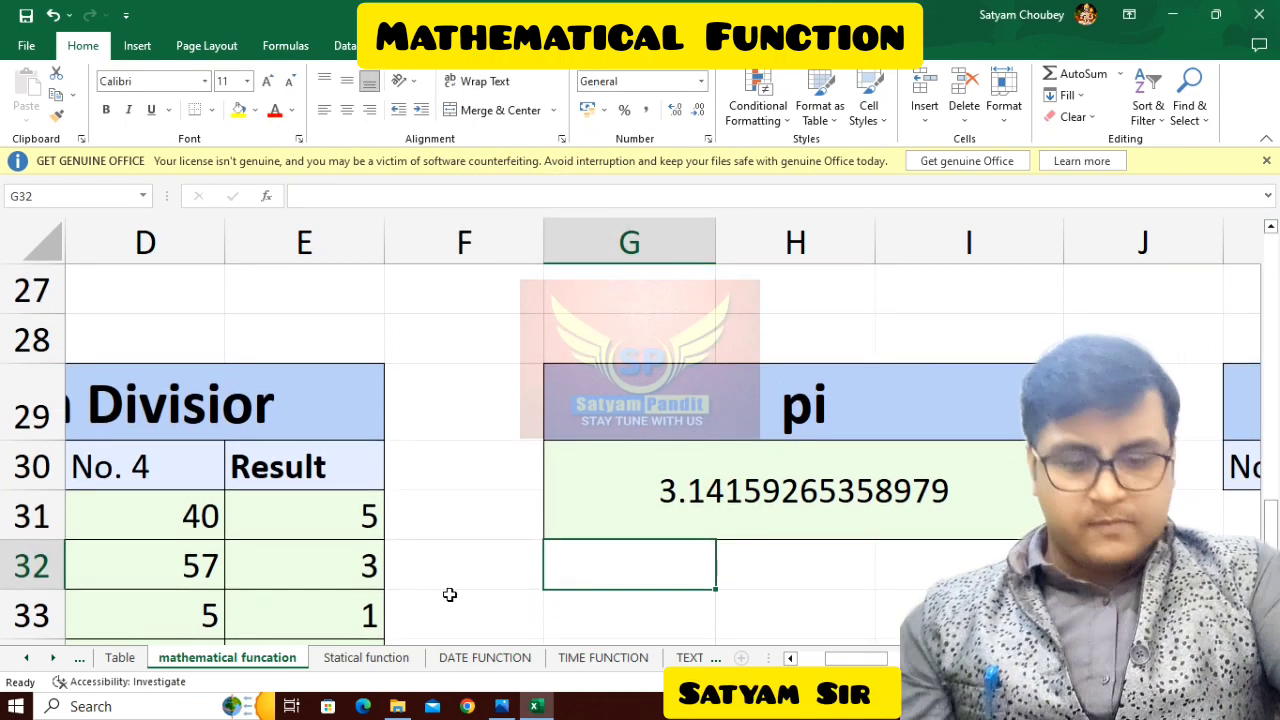
key(ctrl+minus)
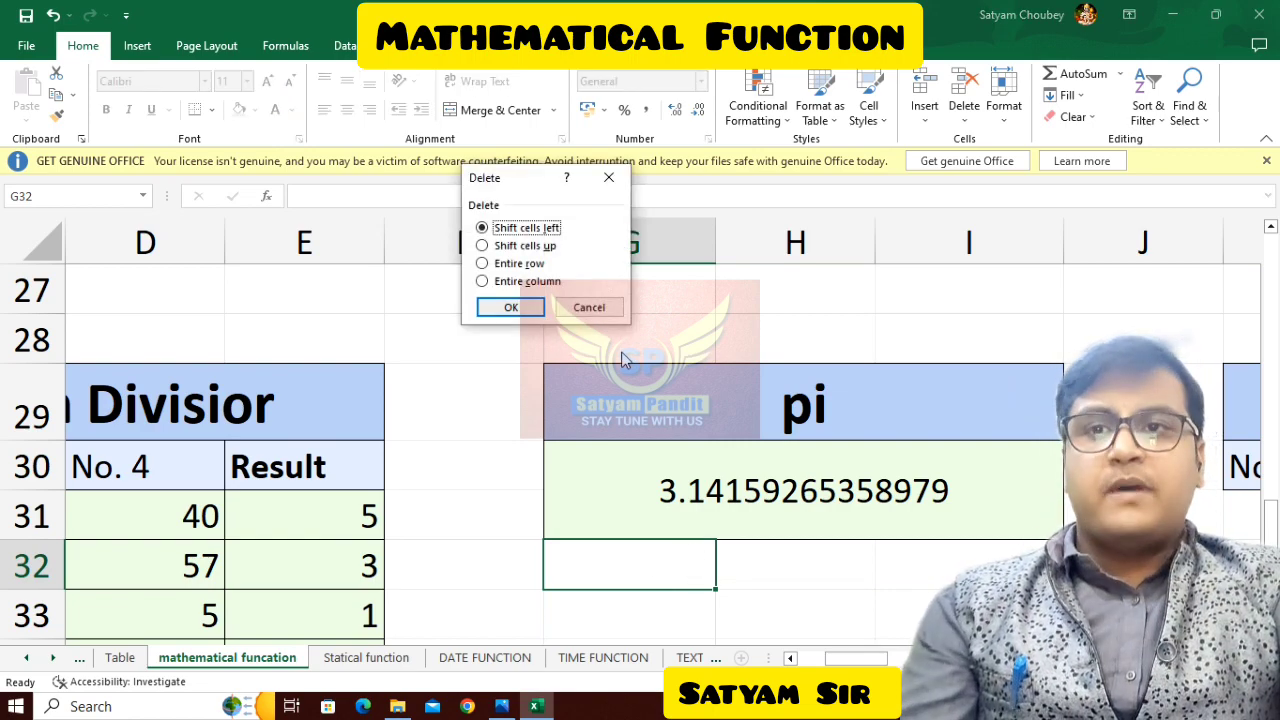
click(587, 306)
Step: Zoom the sheet out to examine all of its mathematical function tables in one overview
scroll(703, 458, down, 3)
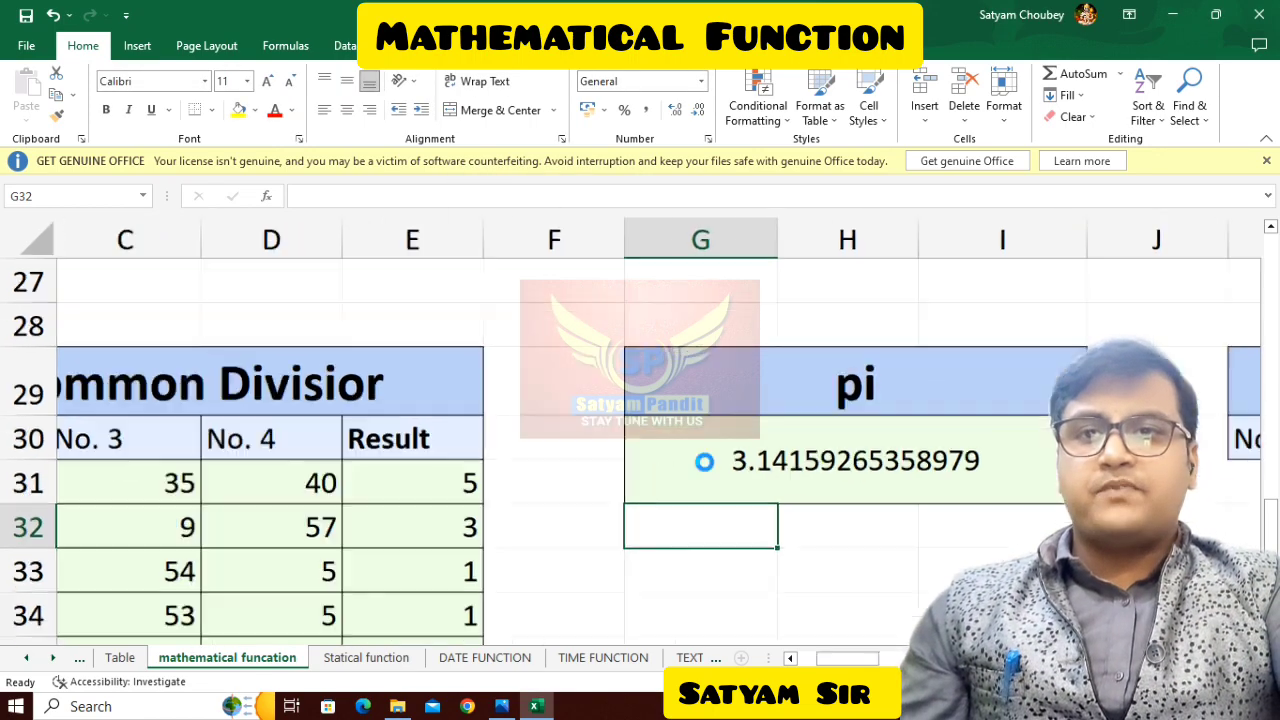
scroll(705, 462, down, 4)
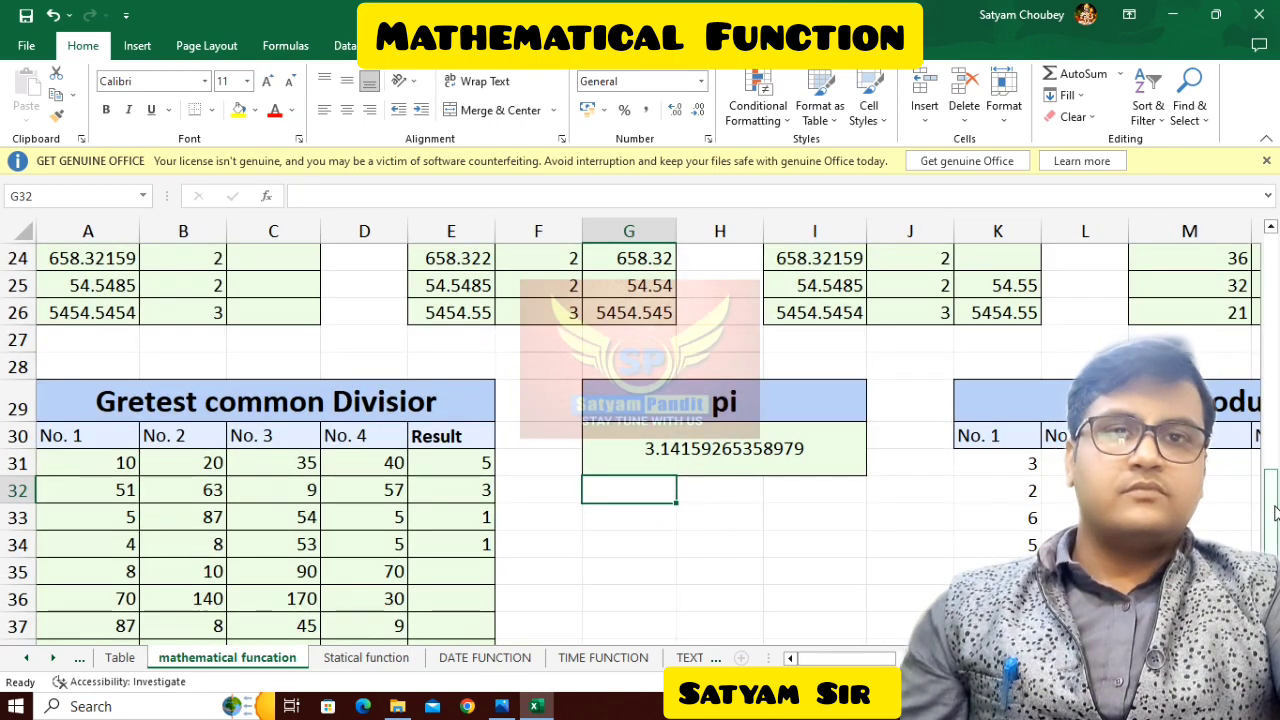
scroll(1275, 512, up, 7)
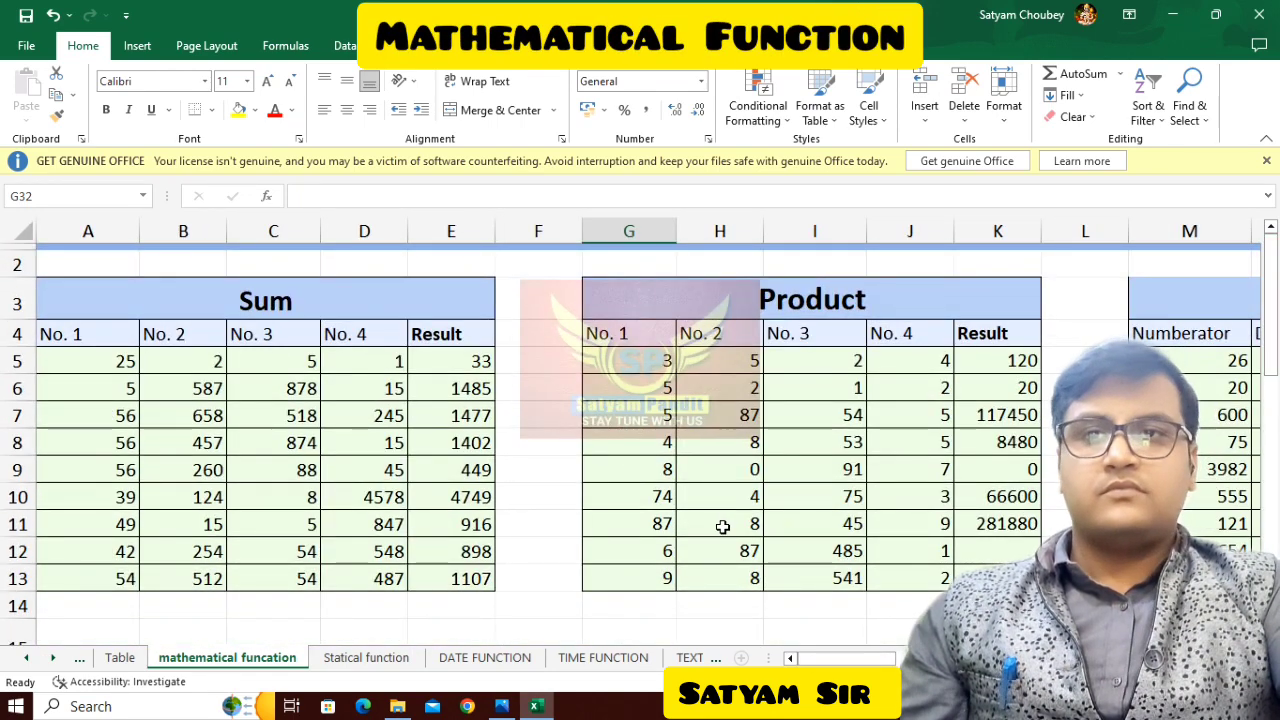
scroll(722, 526, down, 2)
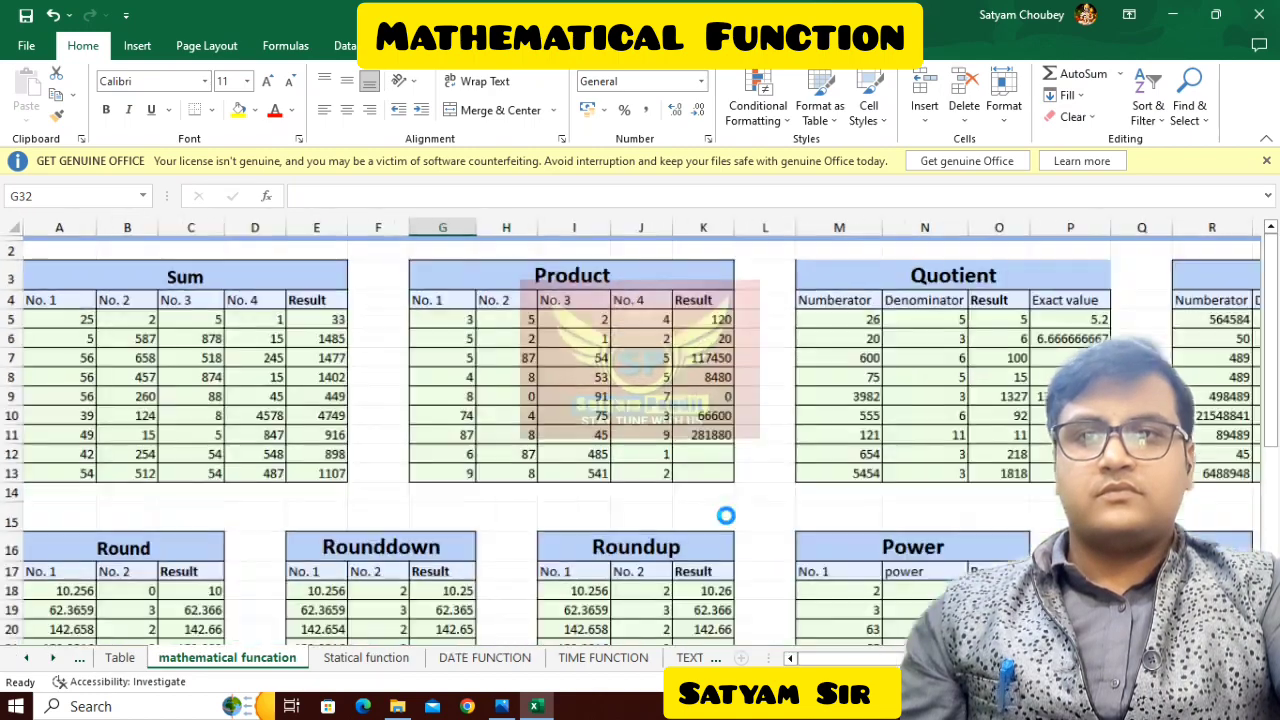
scroll(726, 515, down, 6)
scroll(726, 517, up, 3)
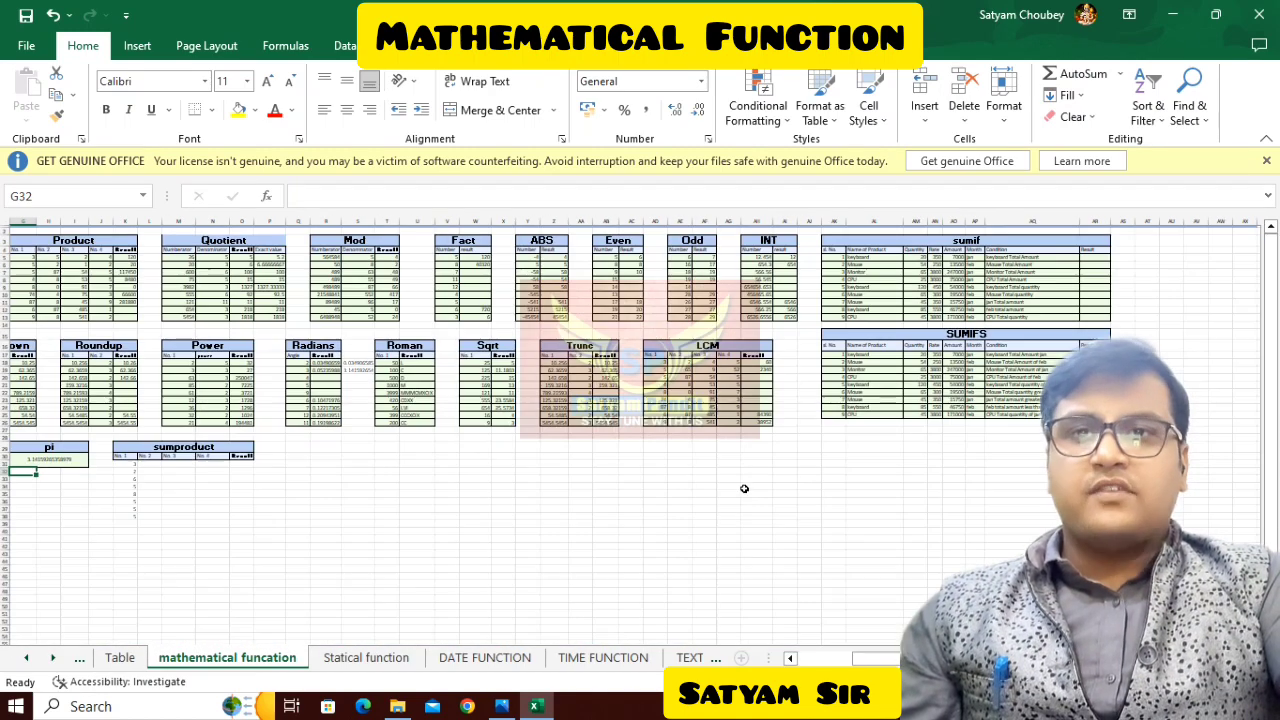
Step: Copy the whole sumif table from the mathematical function sheet and paste it into a new blank workbook at A1
drag(845, 240, 864, 318)
key(ctrl+c)
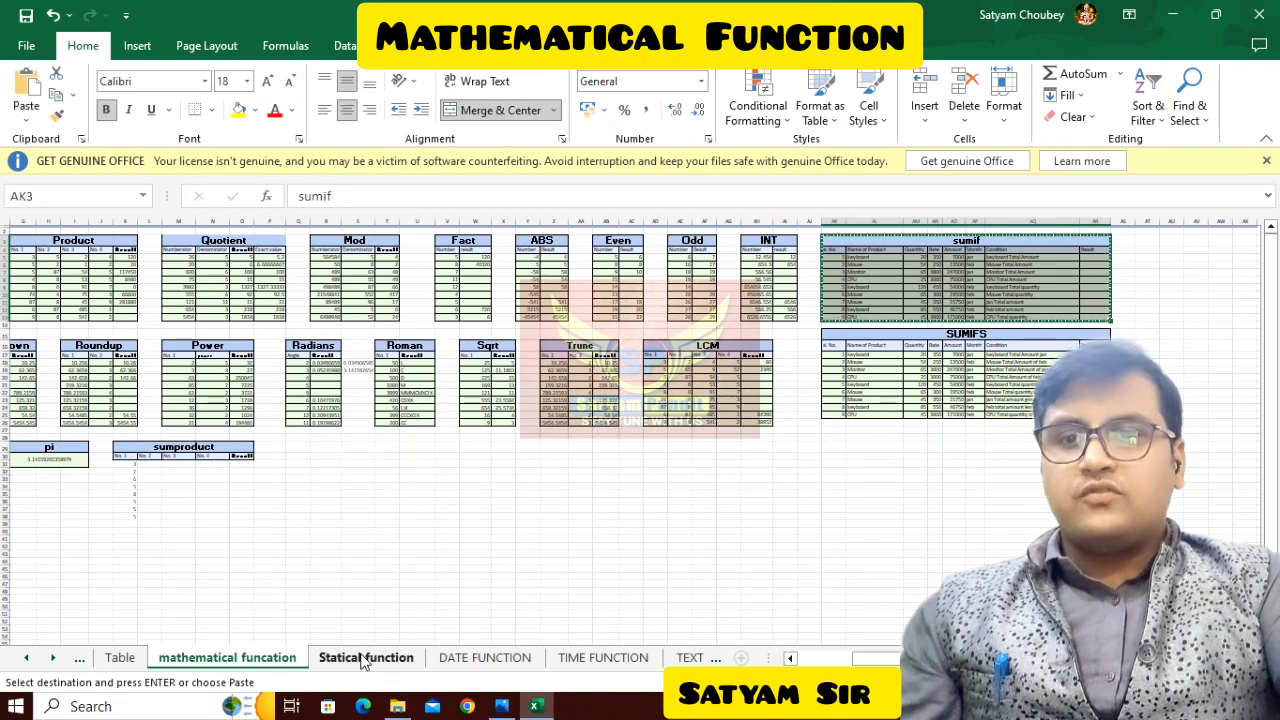
click(26, 45)
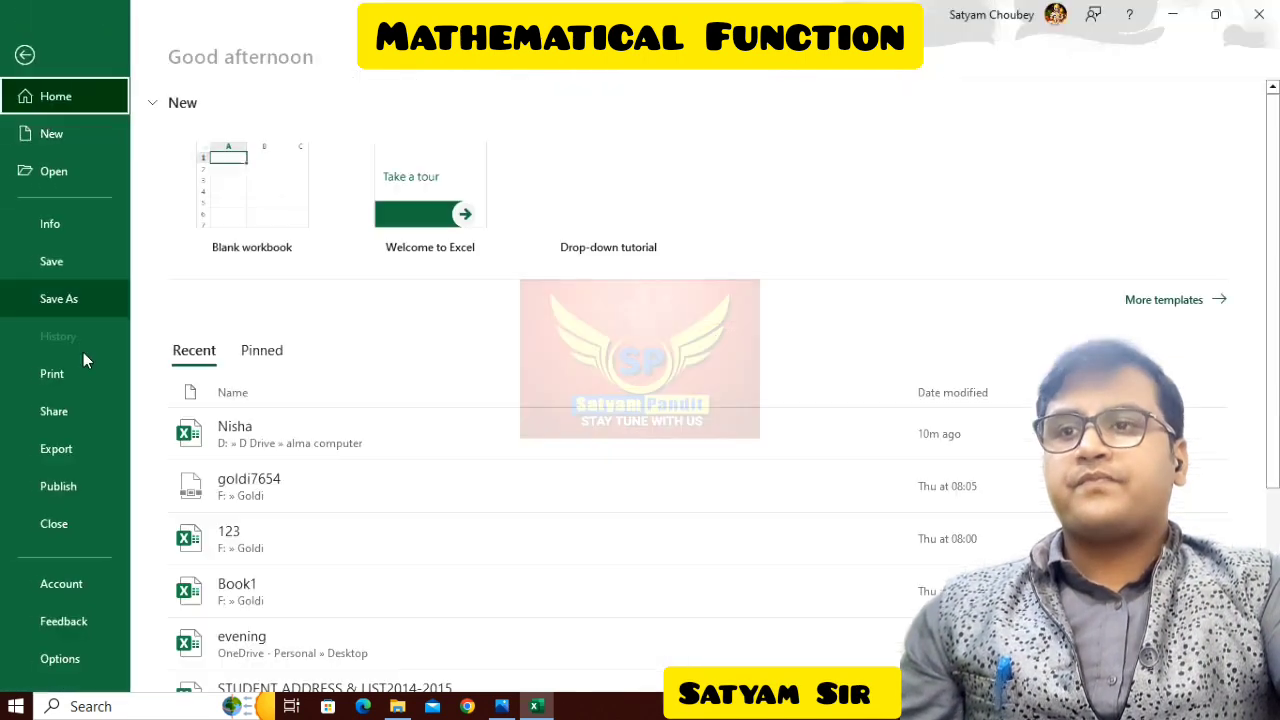
click(210, 205)
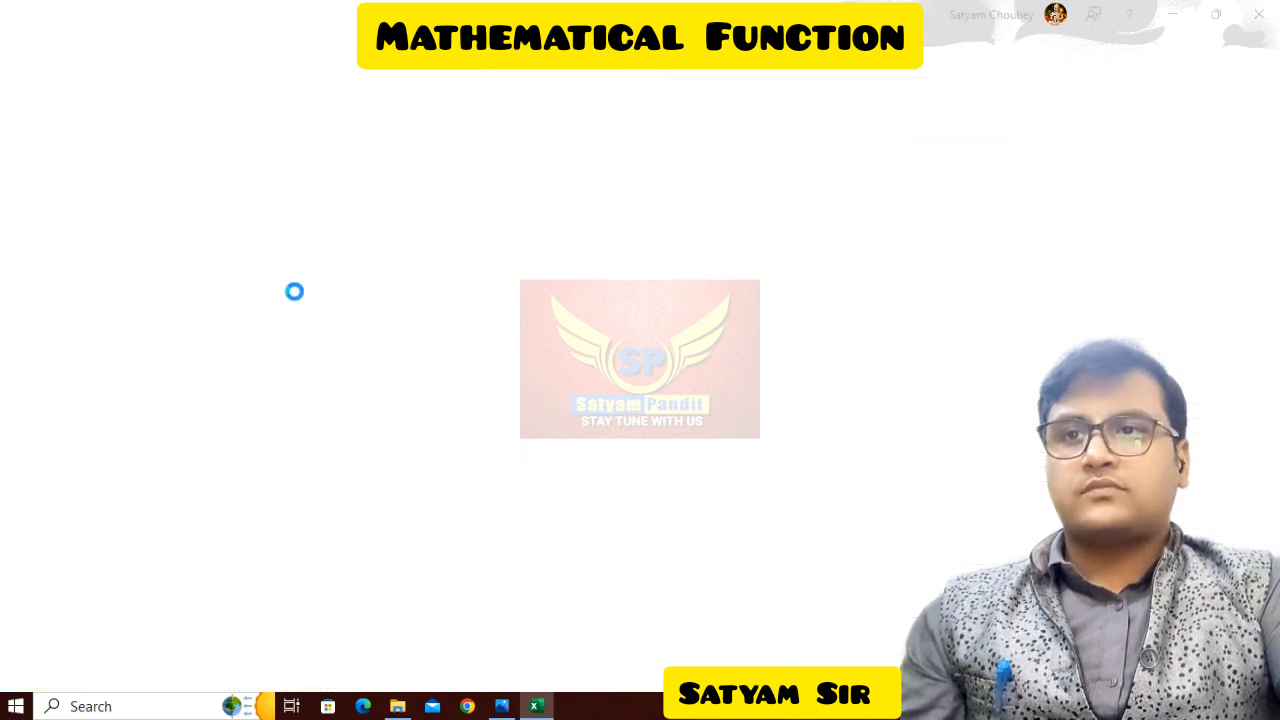
key(ctrl+v)
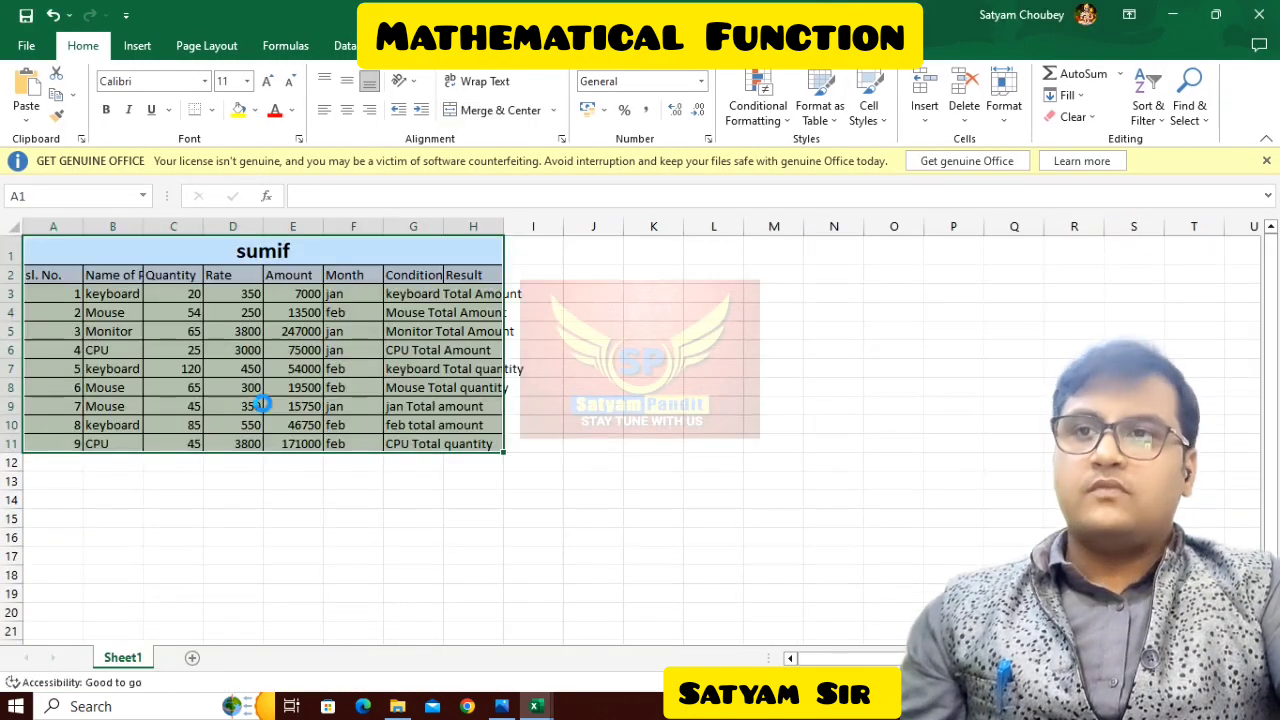
ctrl+scroll(237, 355, up, 4)
ctrl+scroll(237, 355, up, 2)
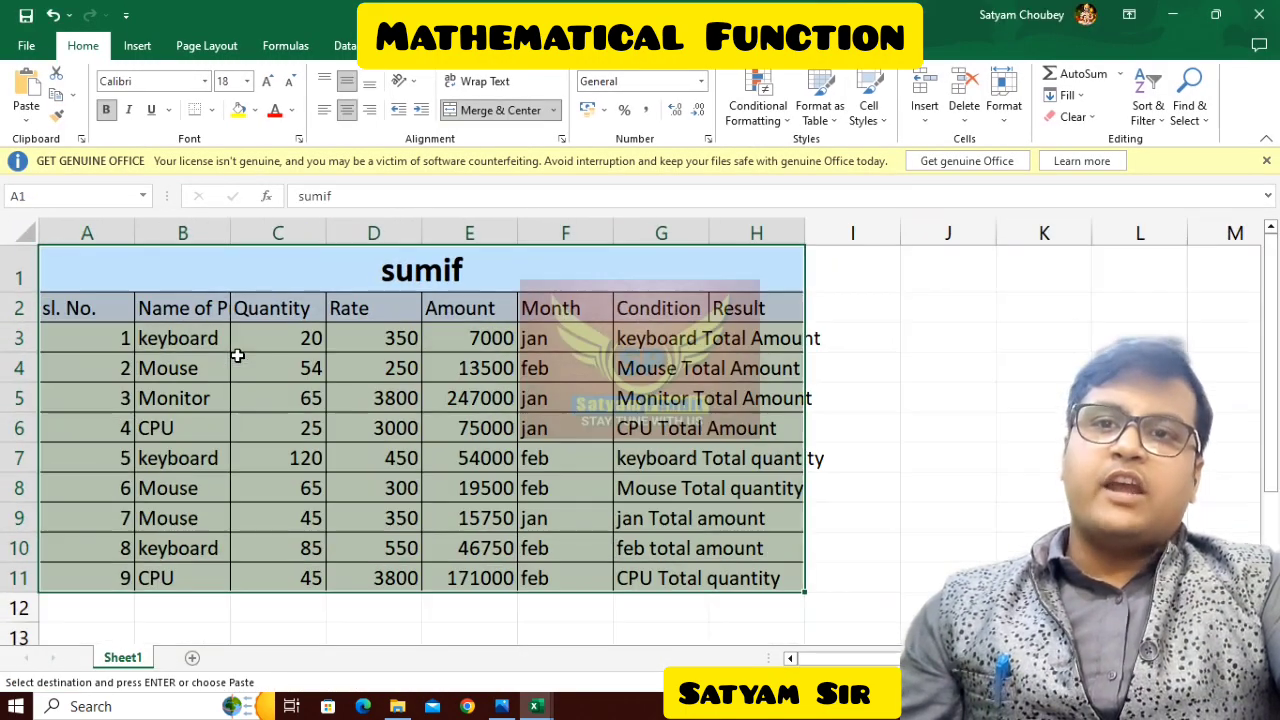
Step: Adjust the widths of the pasted table's columns B to G so their headers and condition texts fit
click(258, 373)
drag(150, 237, 126, 237)
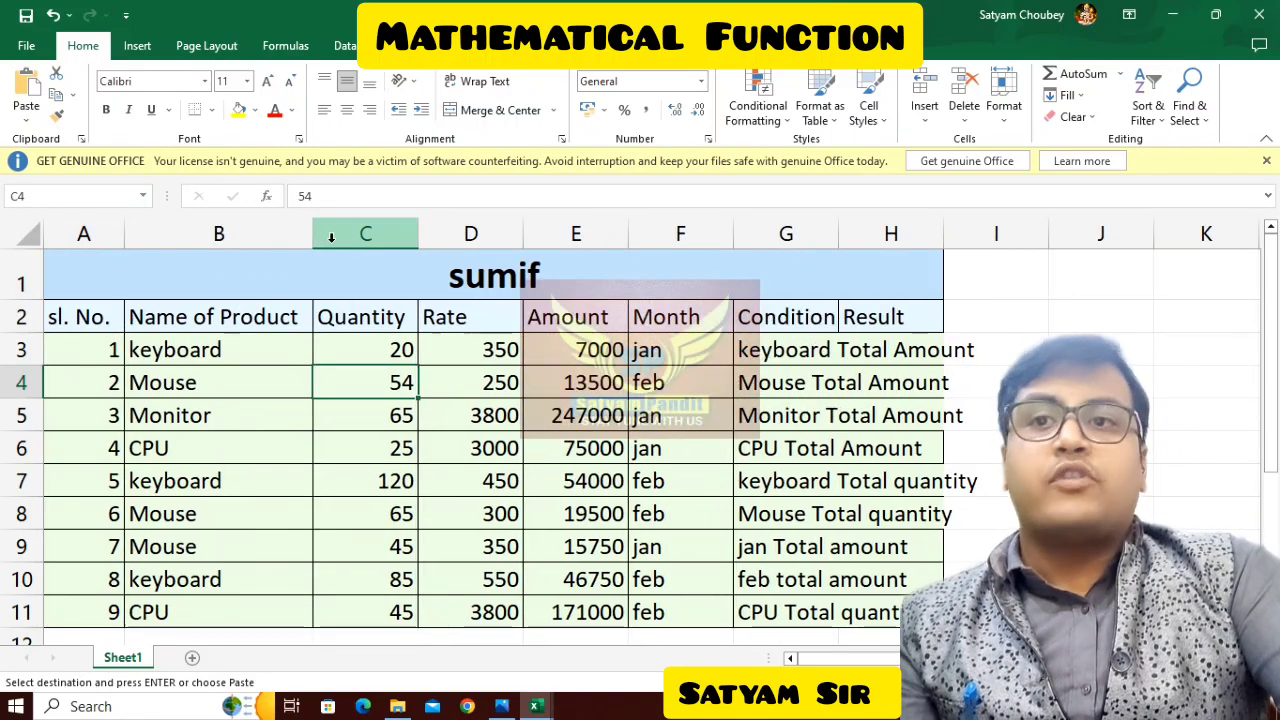
drag(418, 232, 413, 232)
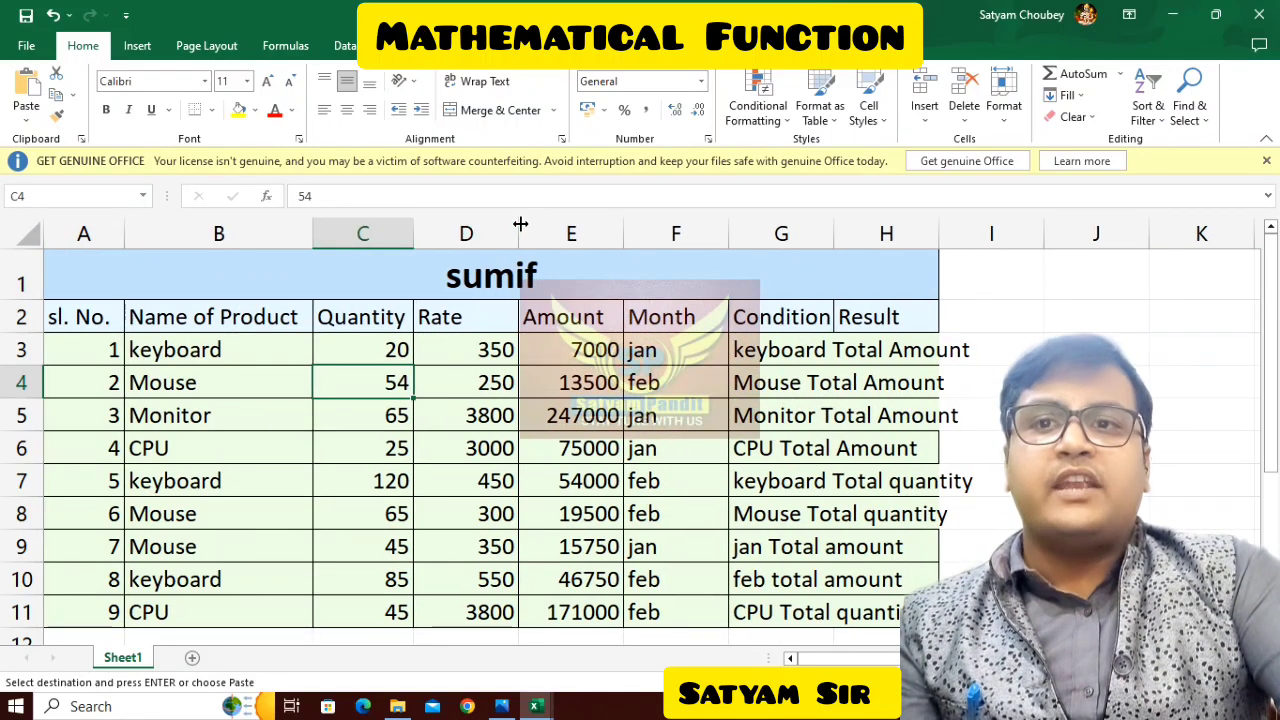
drag(519, 232, 472, 232)
drag(578, 232, 566, 232)
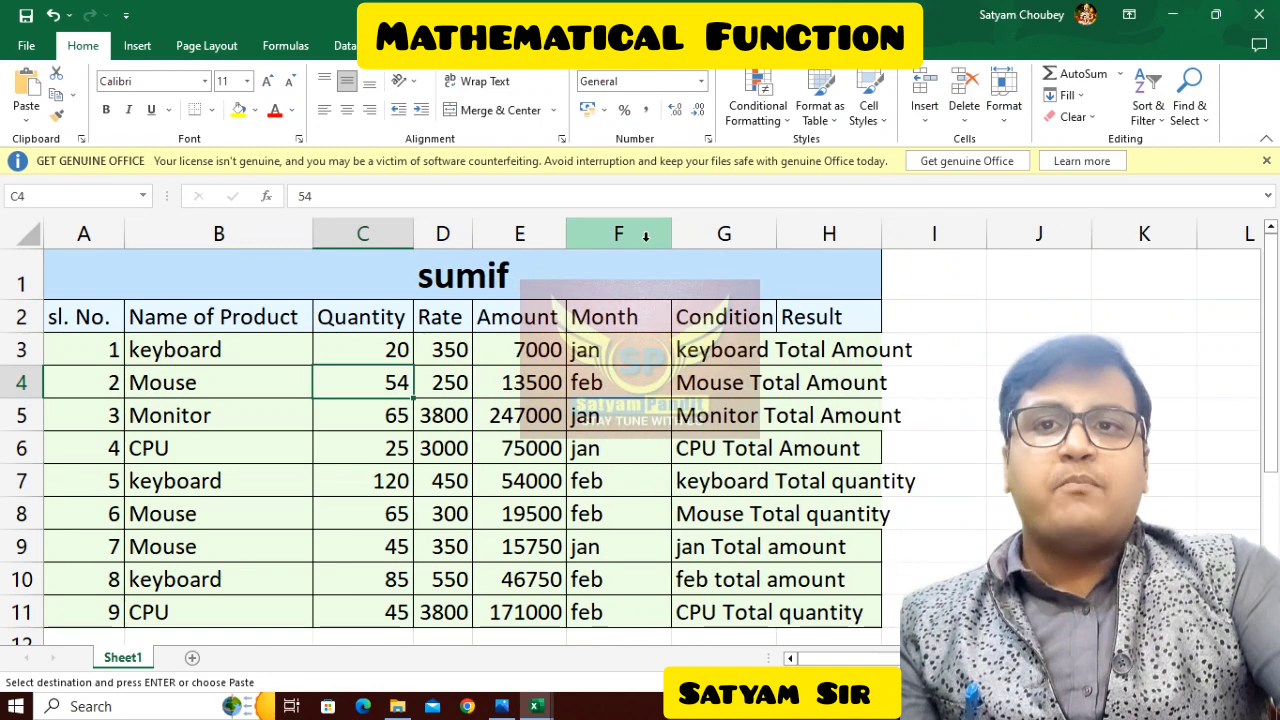
drag(672, 232, 646, 232)
double_click(748, 232)
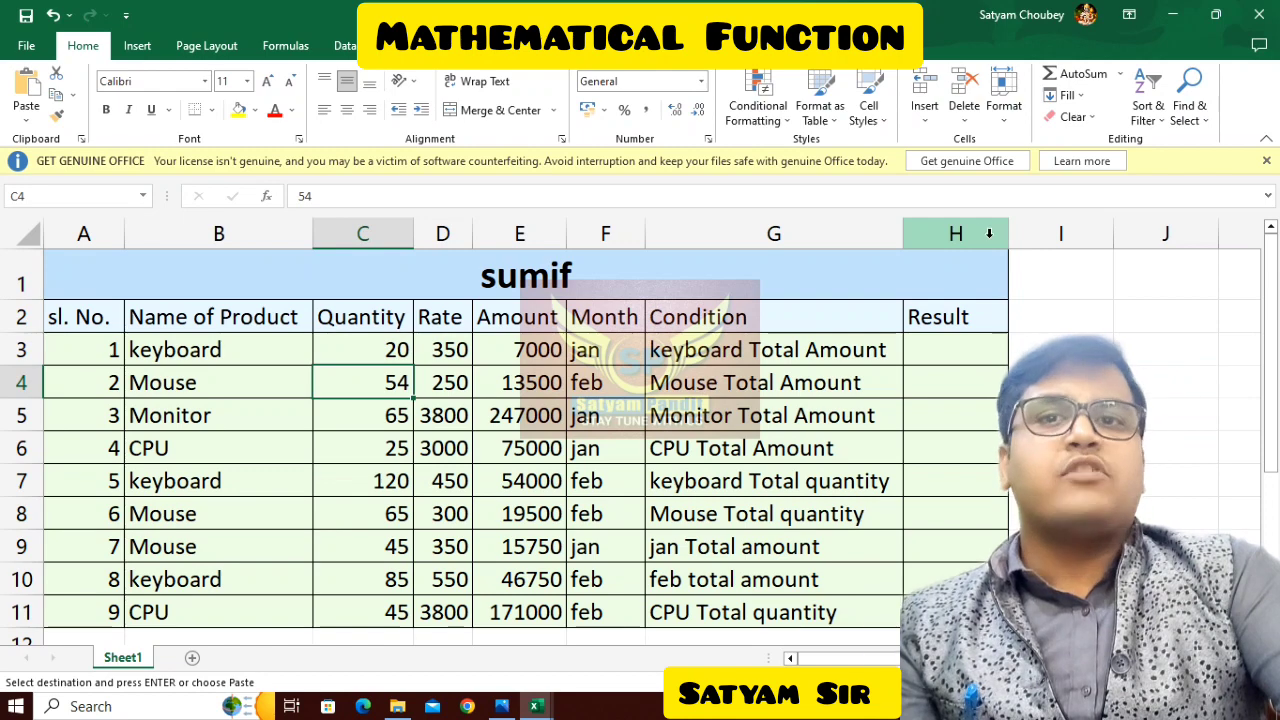
Step: Narrow the sl. No. and Name of Product columns and make the header row slightly taller
drag(124, 232, 93, 232)
drag(20, 333, 20, 345)
drag(284, 233, 256, 228)
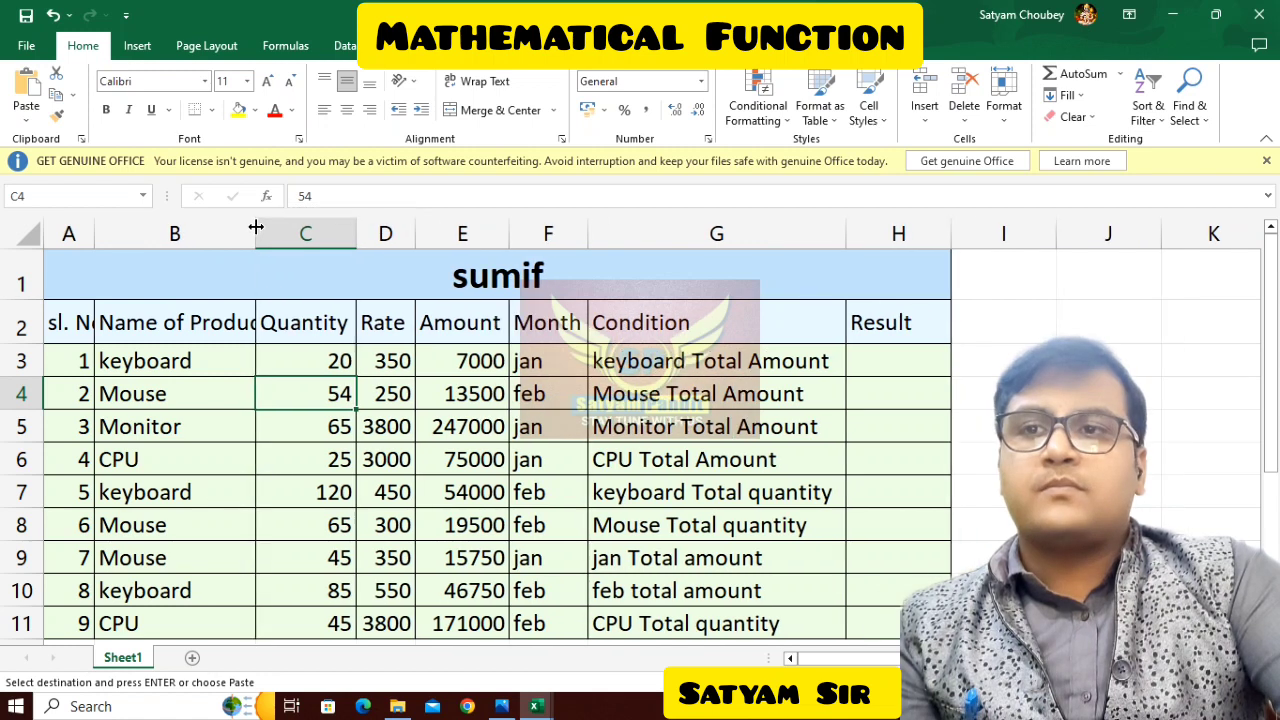
Step: Increase the header row's height, wrap the text of row 2 and reduce the height of the sumif title row
drag(13, 344, 13, 368)
click(20, 340)
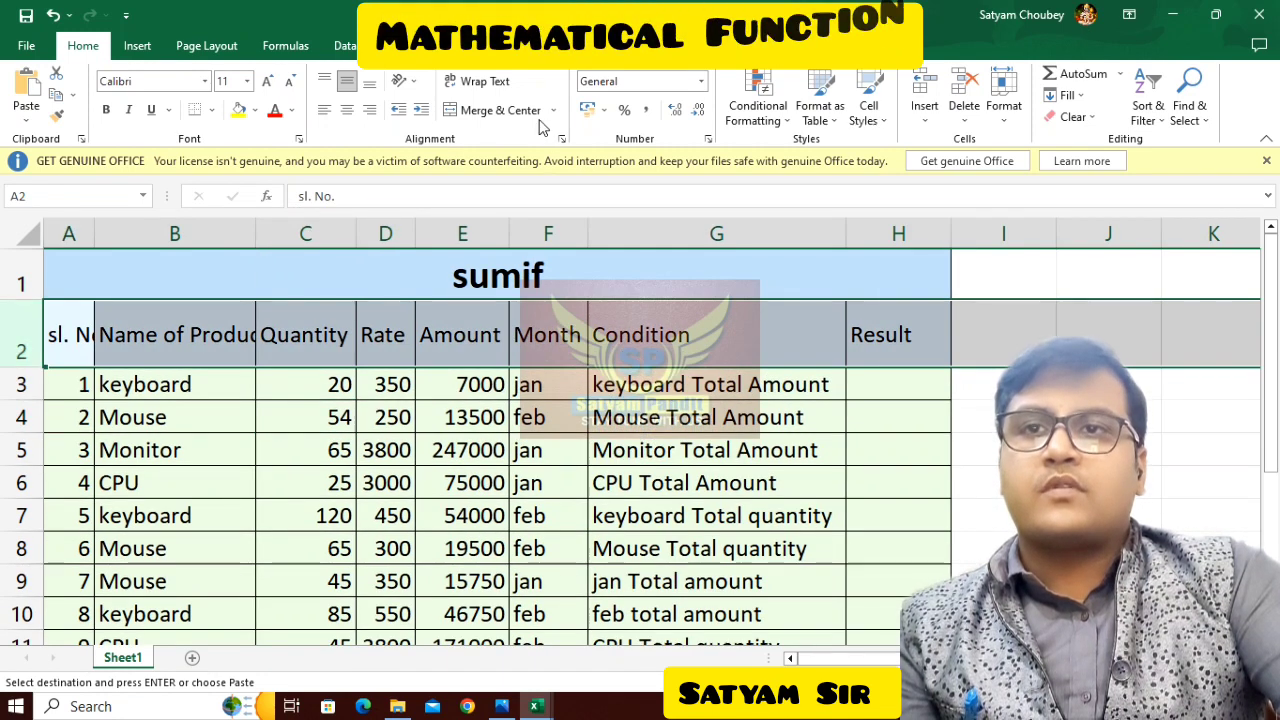
click(495, 88)
drag(16, 299, 16, 282)
click(223, 329)
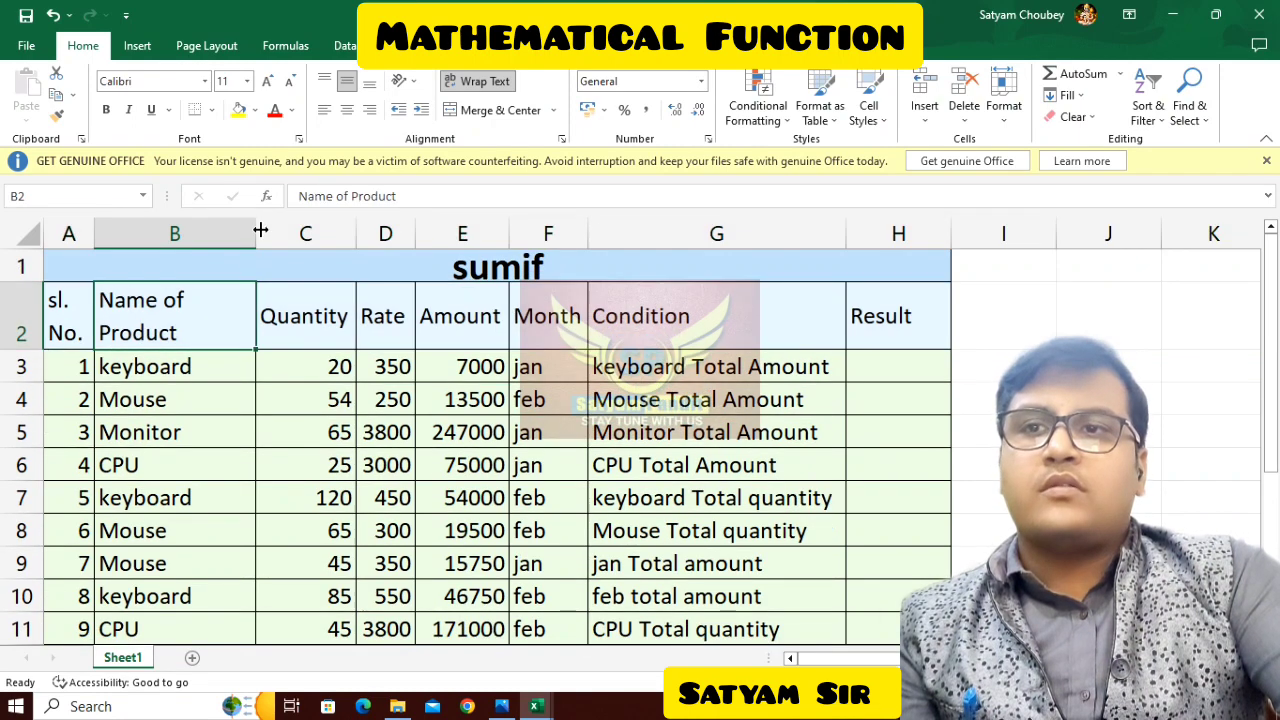
Step: Refit the Name of Product and Quantity columns to their contents, and widen the Name of Product column slightly
double_click(256, 226)
double_click(301, 230)
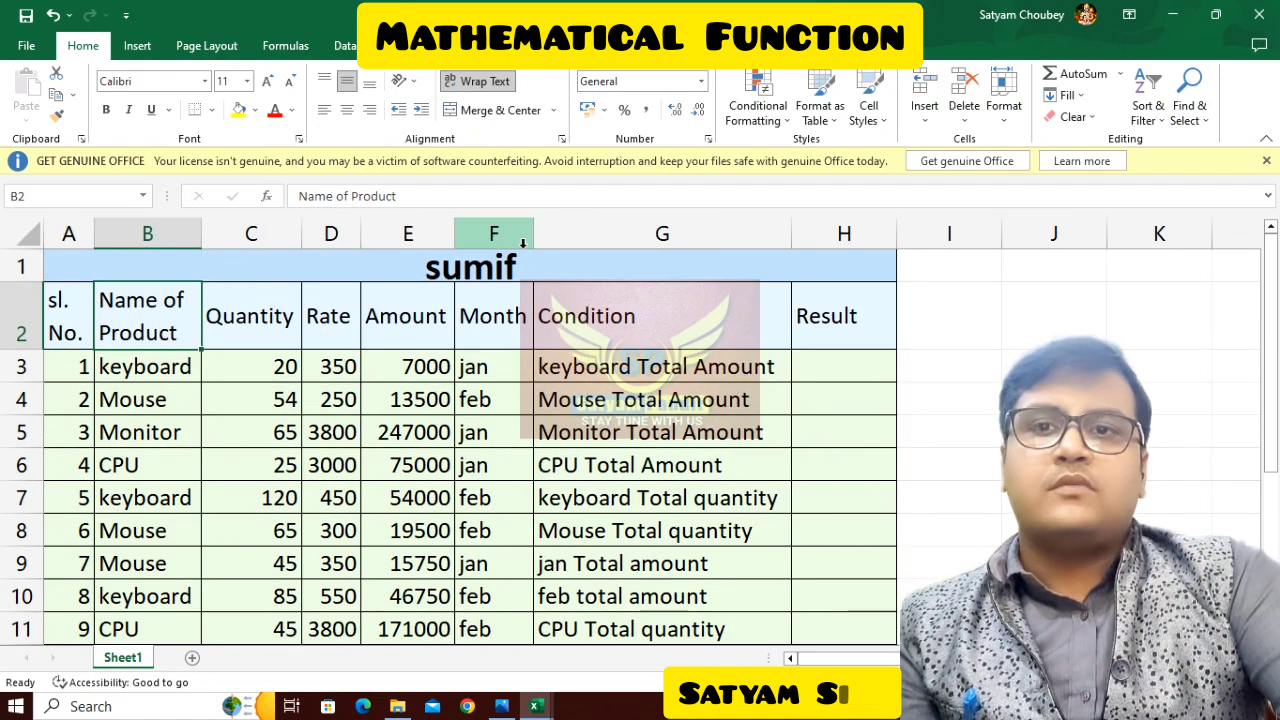
click(836, 364)
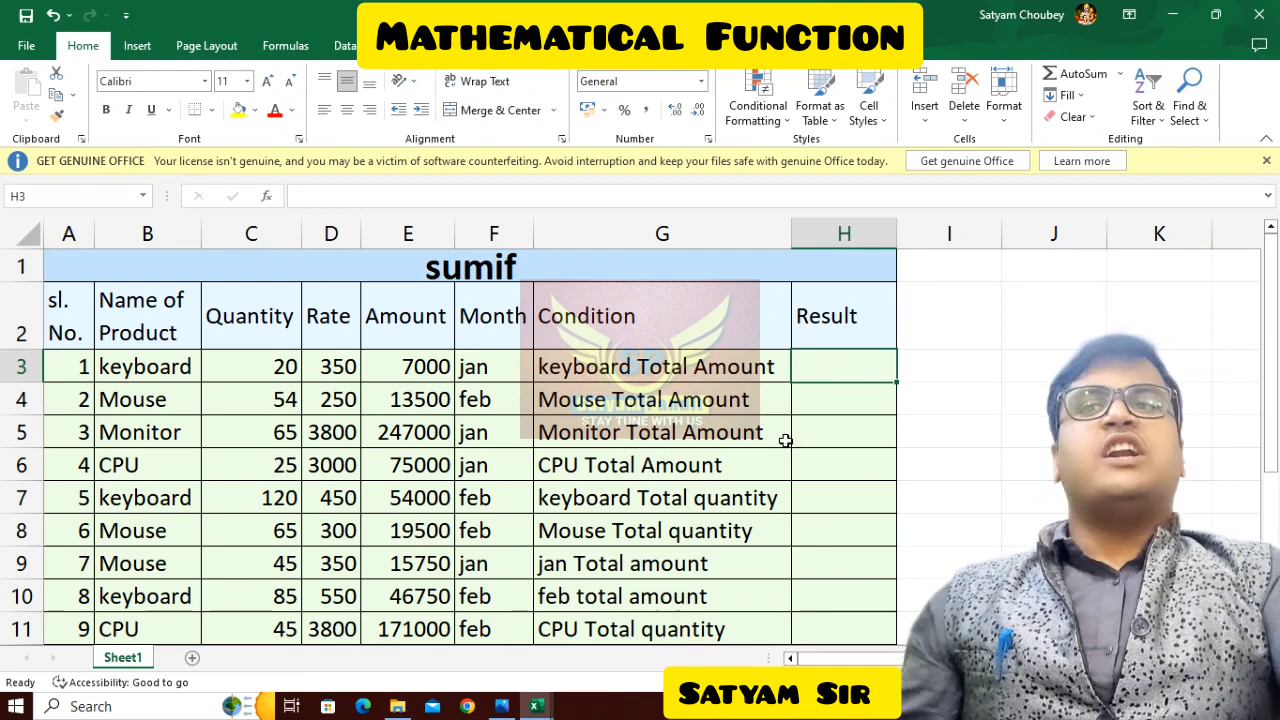
mouse_move(208, 233)
mouse_down()
mouse_move(196, 234)
mouse_move(232, 234)
mouse_up()
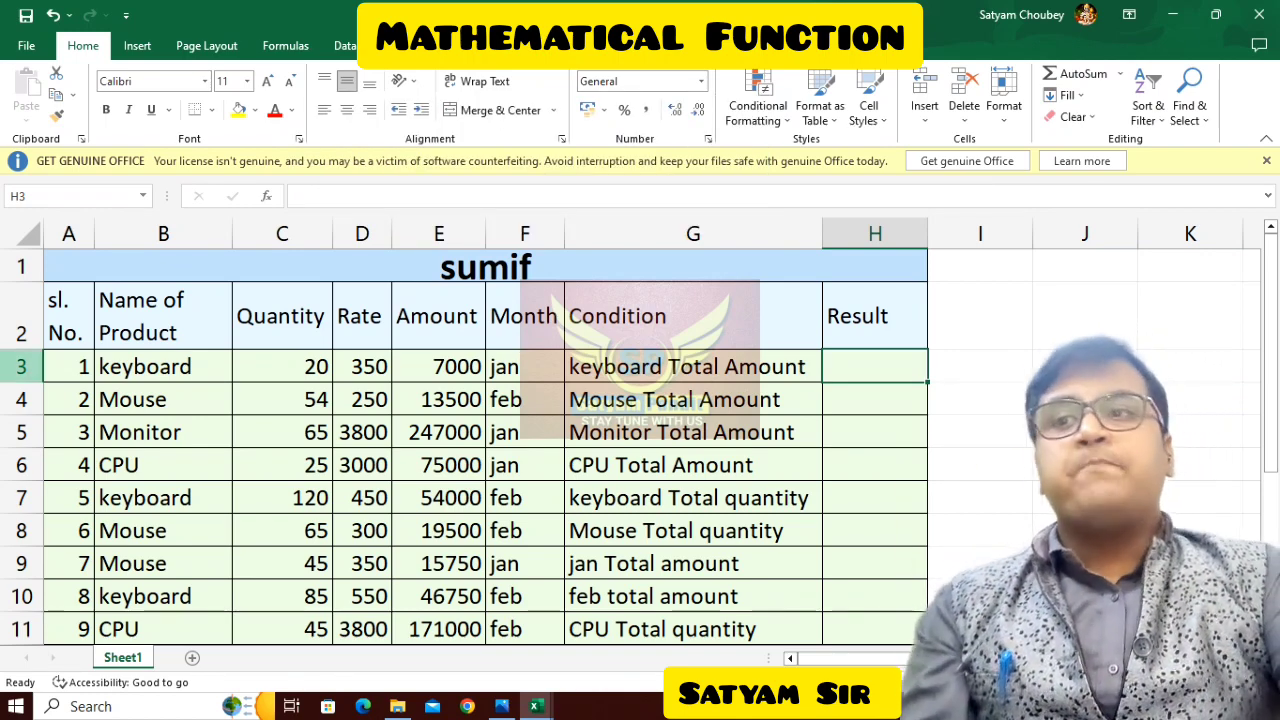
Step: Go through the sumif table's serial number, product, quantity, amount, month and condition columns
drag(48, 344, 55, 432)
drag(113, 330, 129, 531)
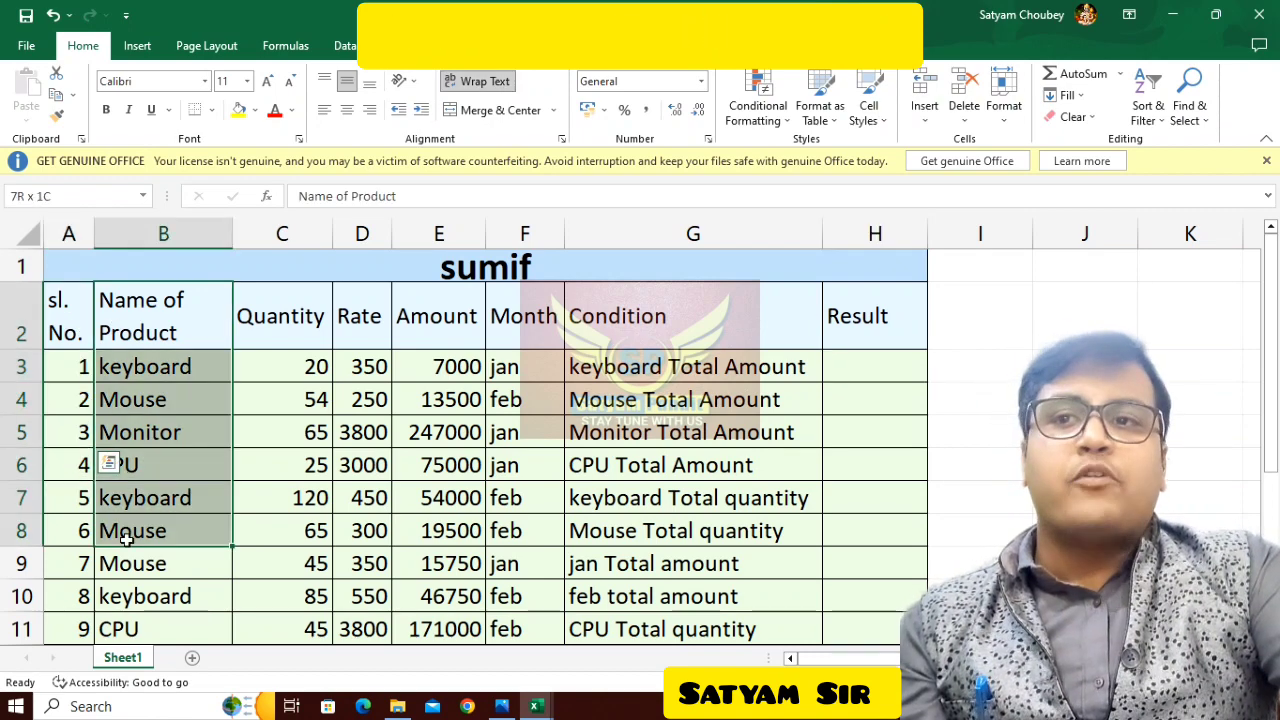
drag(237, 322, 269, 471)
drag(445, 328, 445, 468)
drag(530, 330, 525, 532)
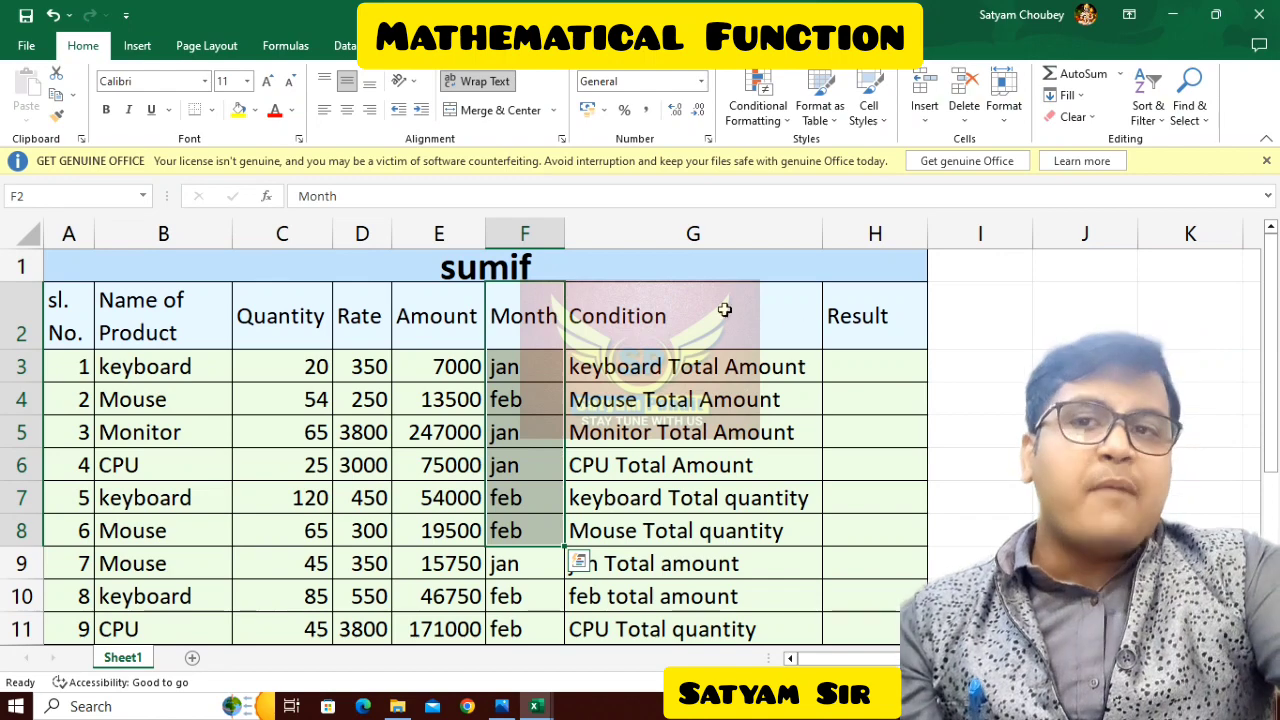
drag(724, 312, 717, 620)
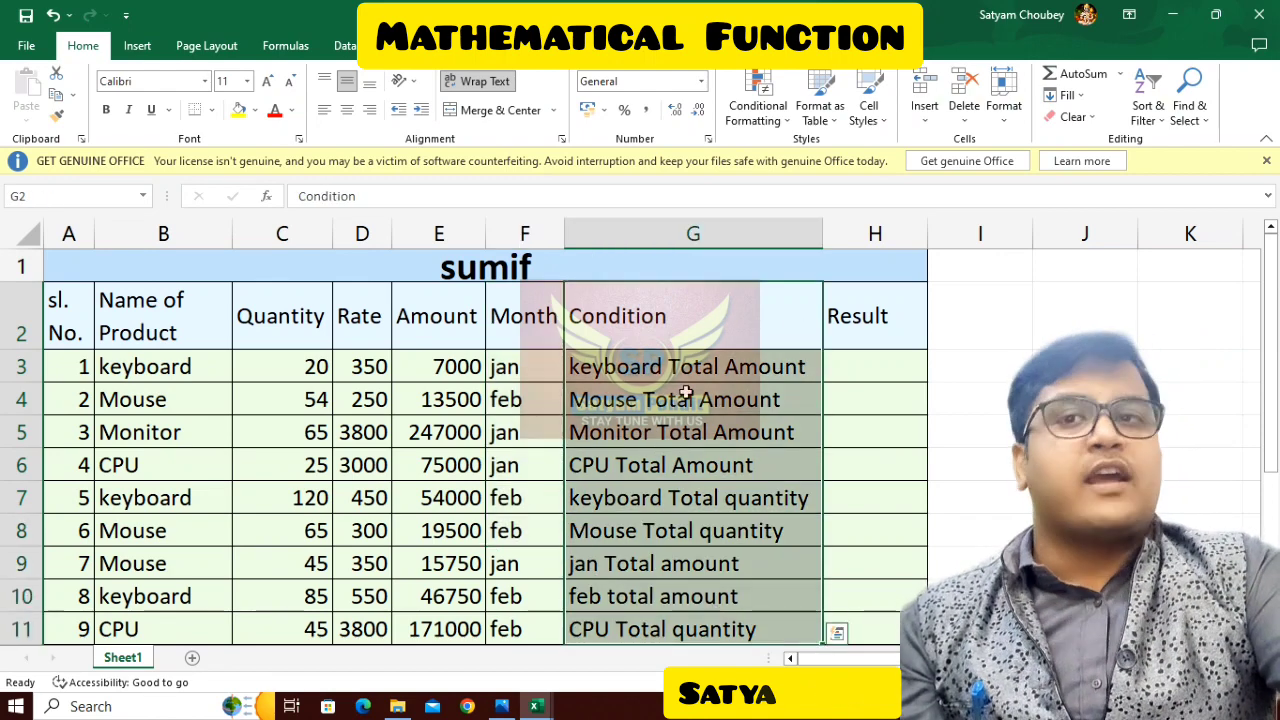
Step: Examine the keyboard and mouse total conditions and the amounts in the three keyboard rows
click(650, 378)
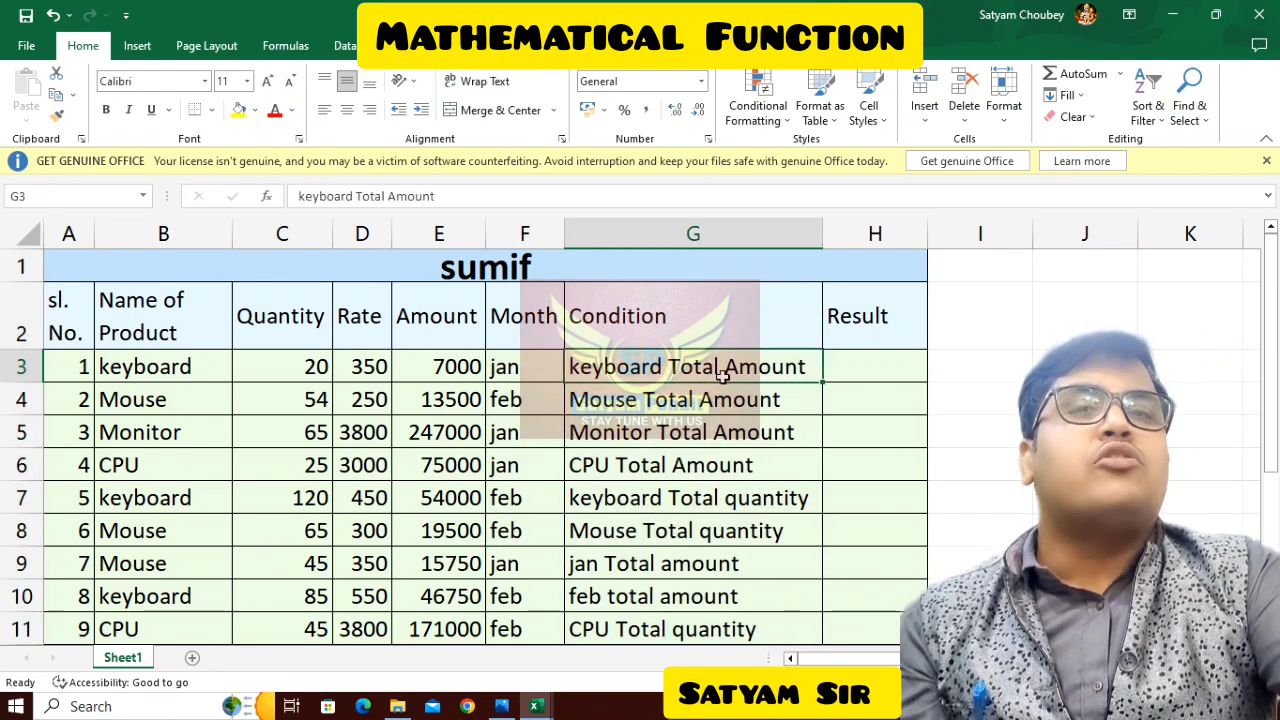
click(688, 386)
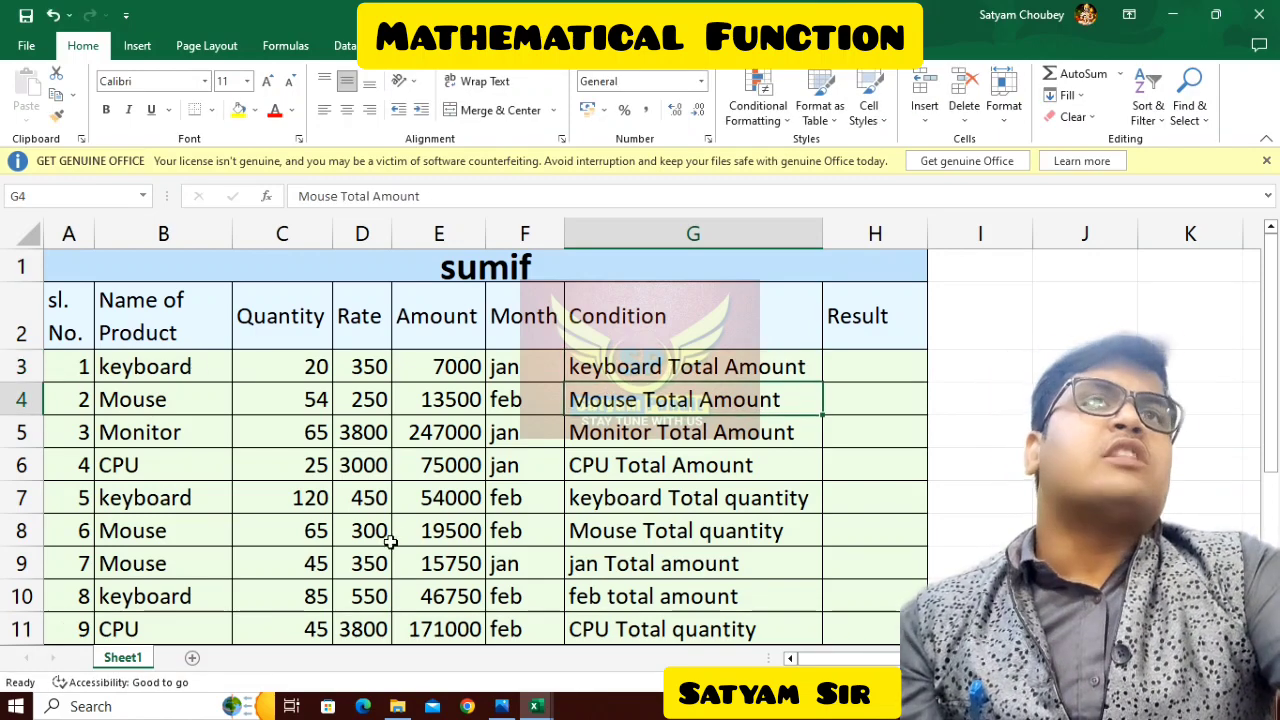
click(430, 367)
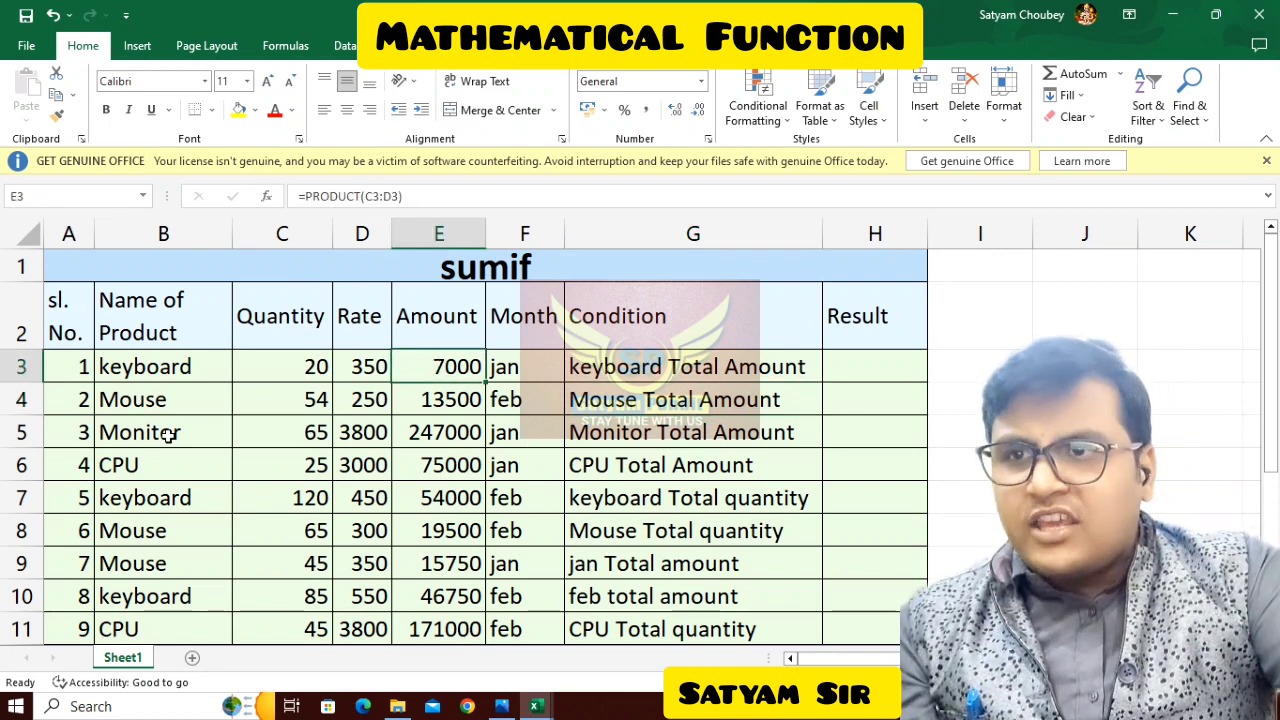
click(422, 500)
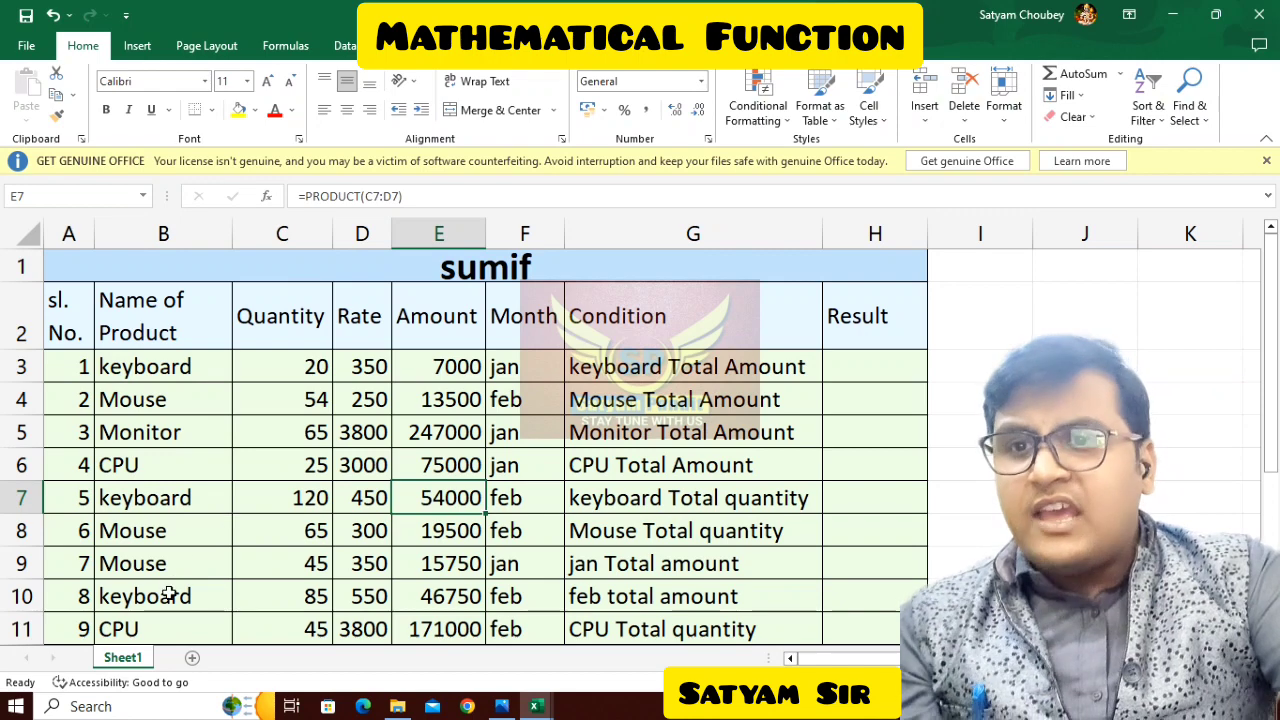
click(441, 597)
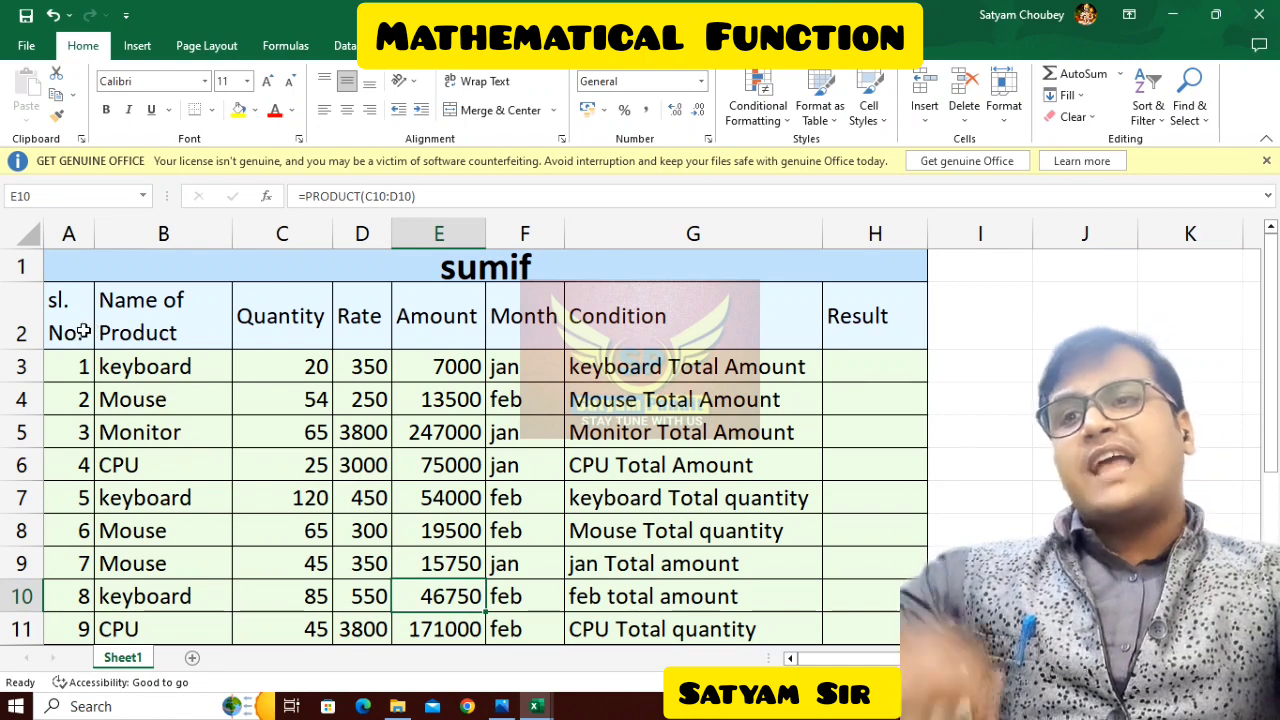
Step: Examine the serial numbers, each product name in B3:B11, and the quantities and rates of the sumif table
drag(82, 330, 70, 465)
drag(140, 300, 148, 451)
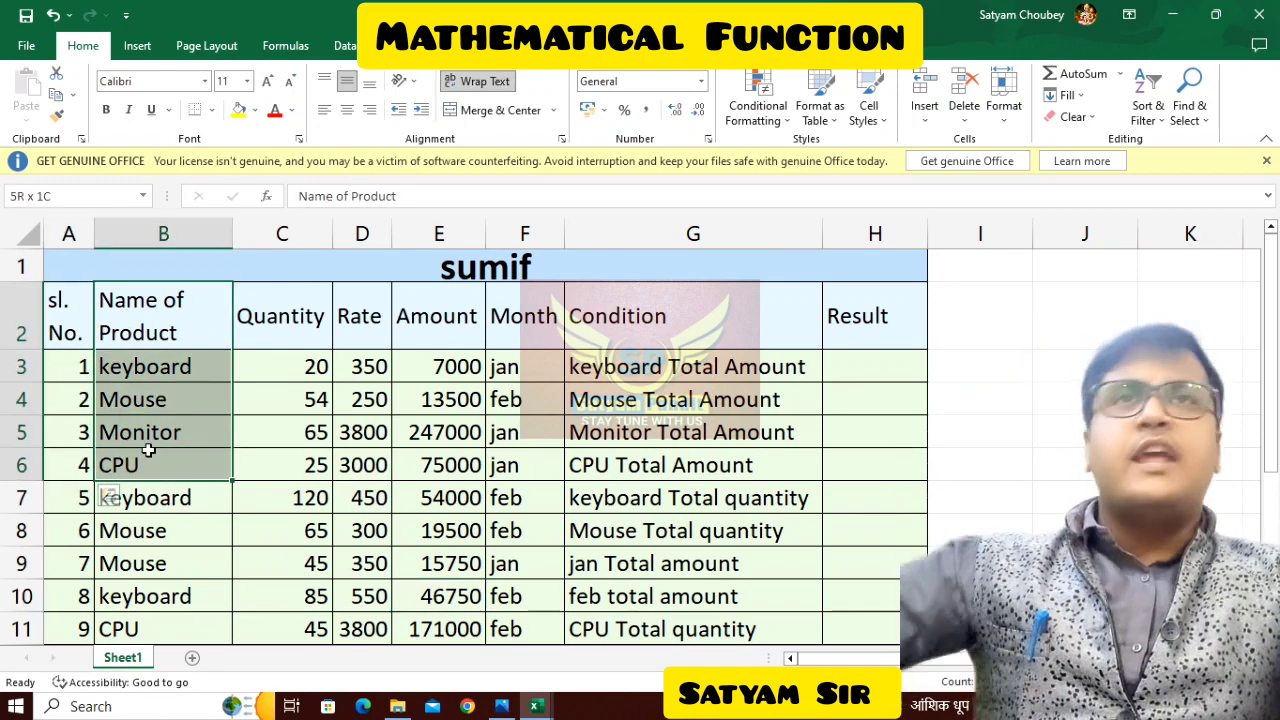
click(143, 397)
drag(150, 369, 148, 596)
click(148, 374)
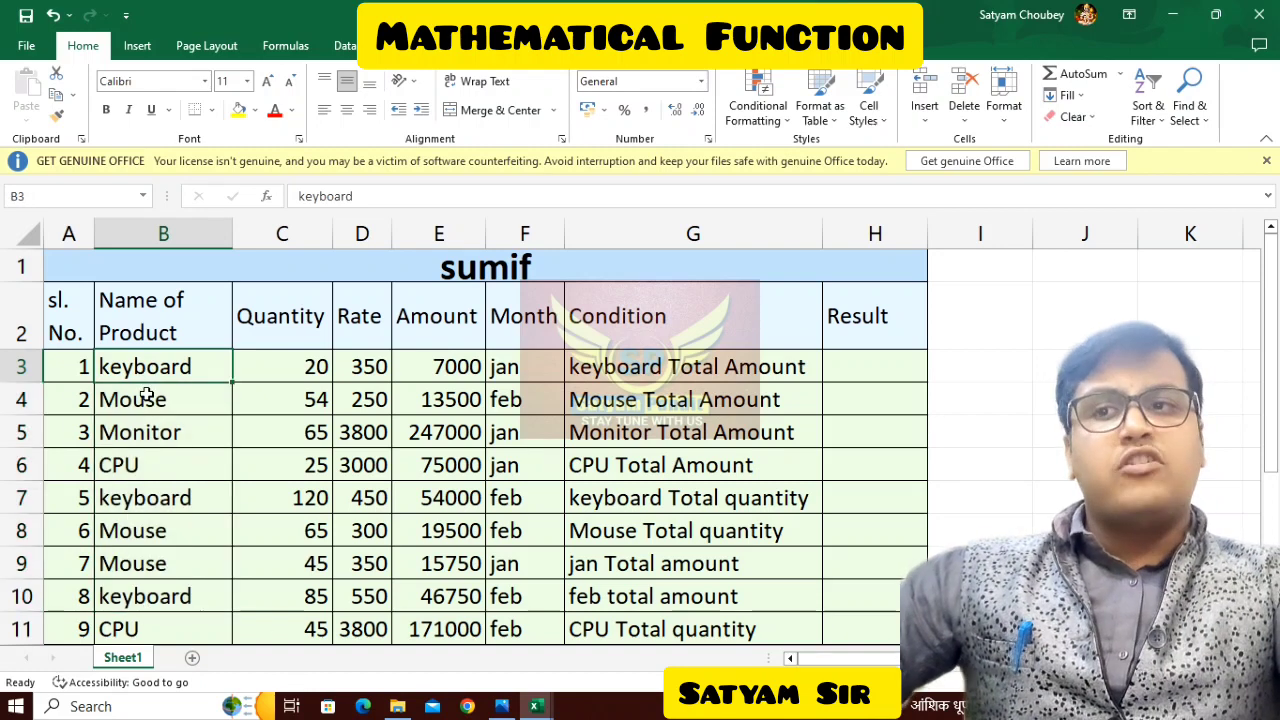
click(146, 398)
click(147, 432)
click(116, 464)
click(120, 497)
click(120, 530)
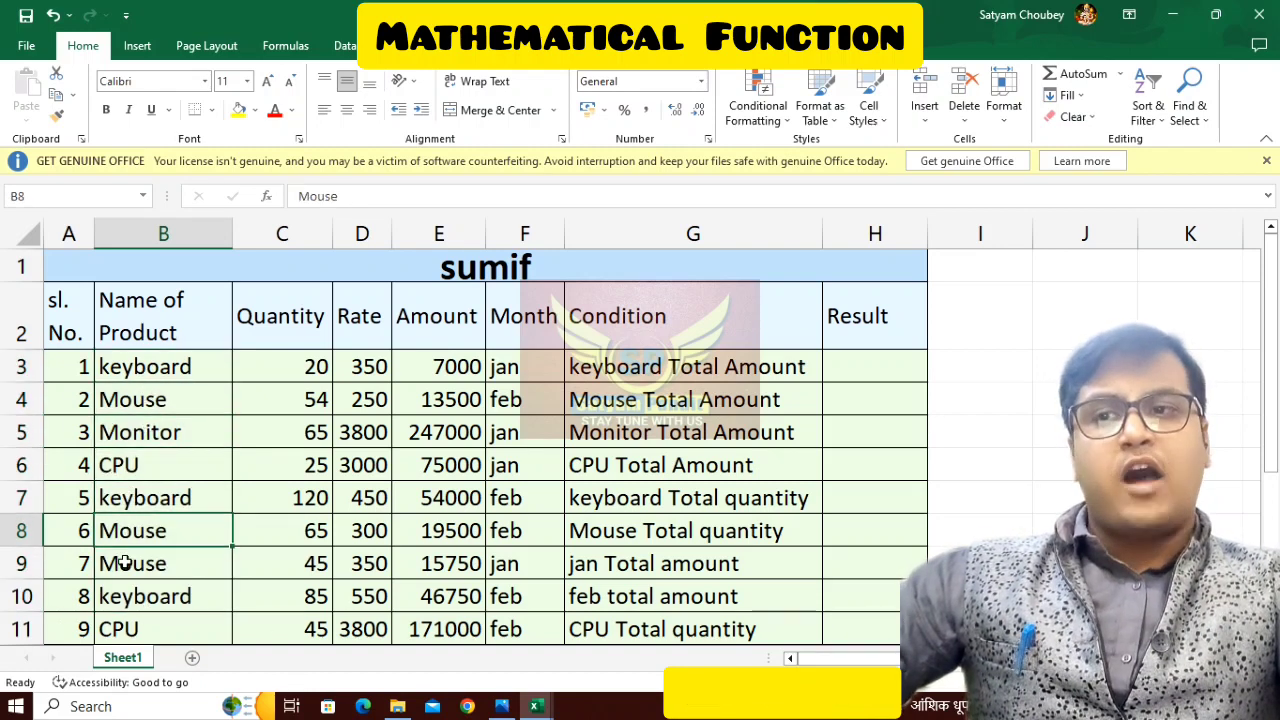
click(122, 563)
click(125, 596)
click(122, 627)
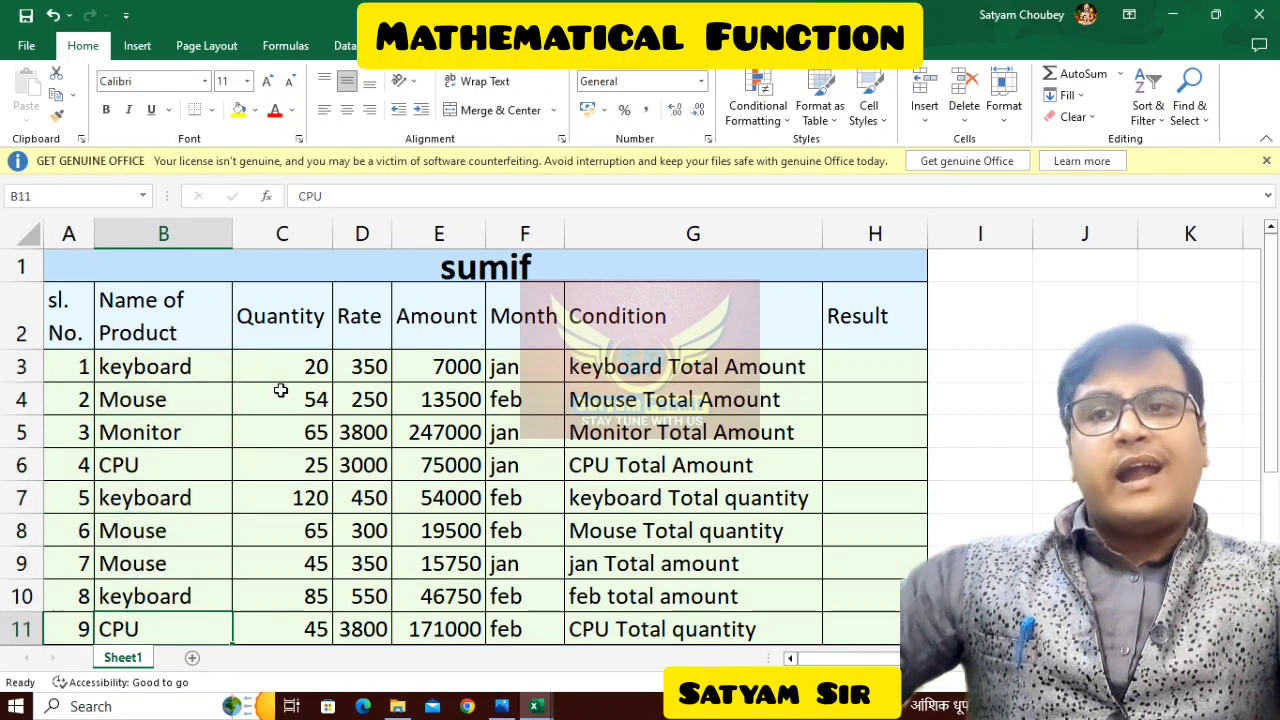
drag(283, 368, 283, 581)
drag(366, 368, 366, 596)
Step: Open the first Amount cell, E3, to review its PRODUCT formula, leaving the formula as it is
click(458, 374)
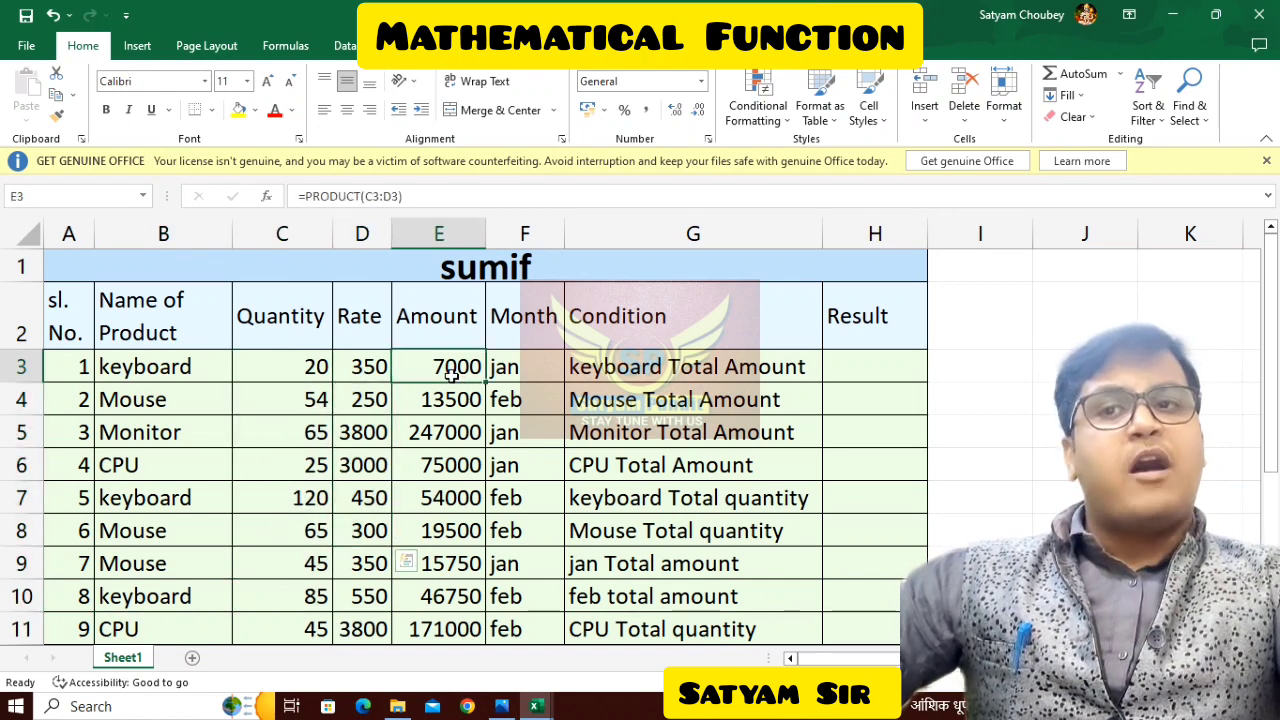
double_click(451, 370)
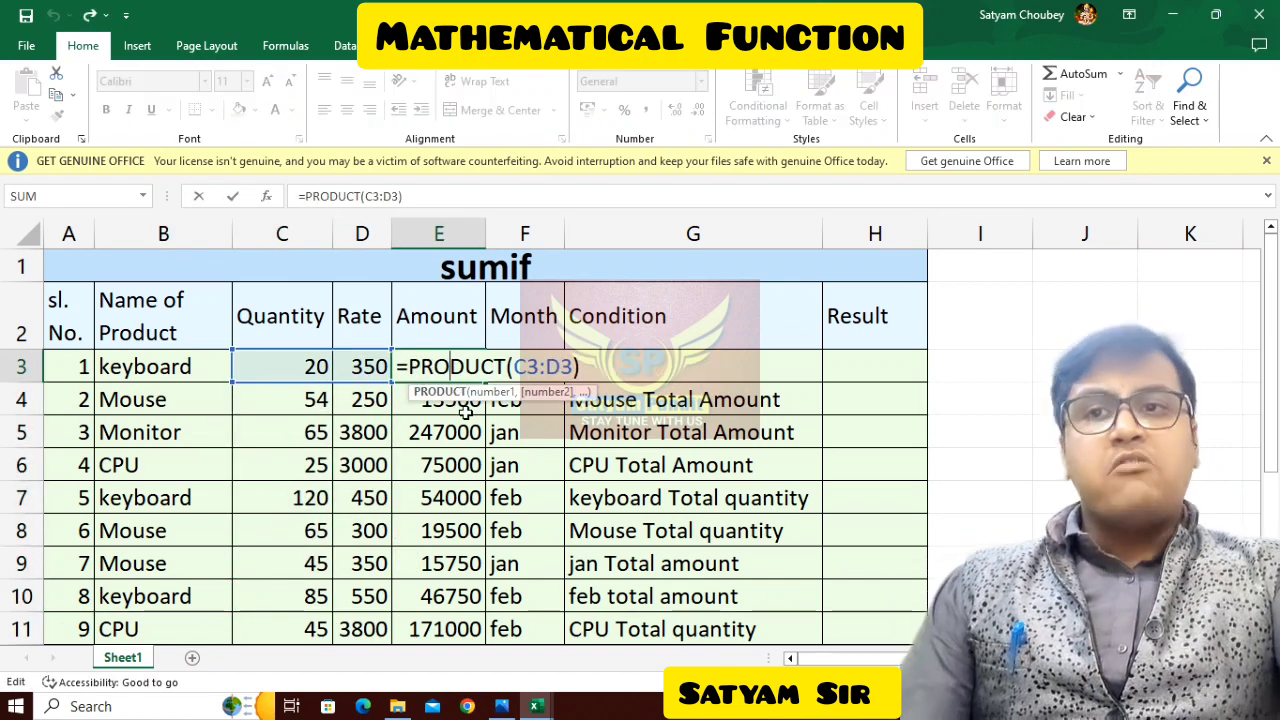
key(Escape)
Step: Clear the Amount column's formulas from E3 down to E12
drag(453, 368, 437, 657)
key(Delete)
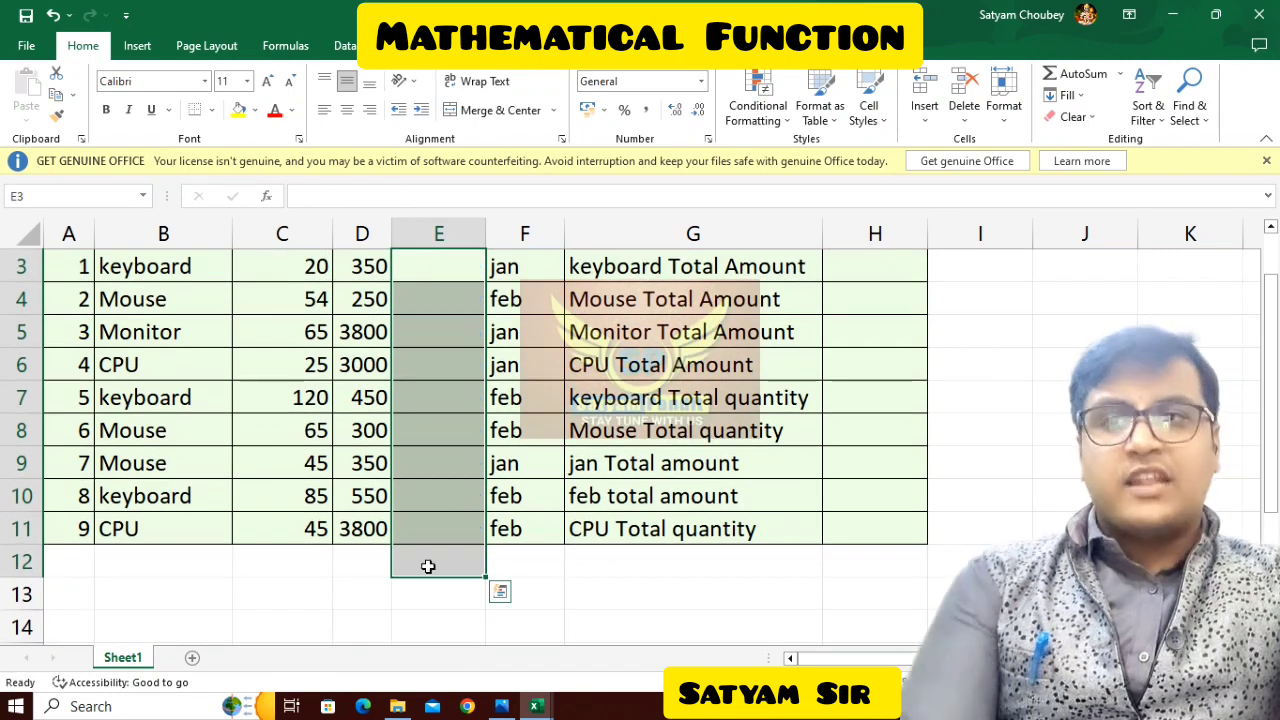
scroll(425, 550, up, 2)
Step: Enter =product(C3,D3) in E3 to multiply the first keyboard row's quantity by its rate
click(420, 378)
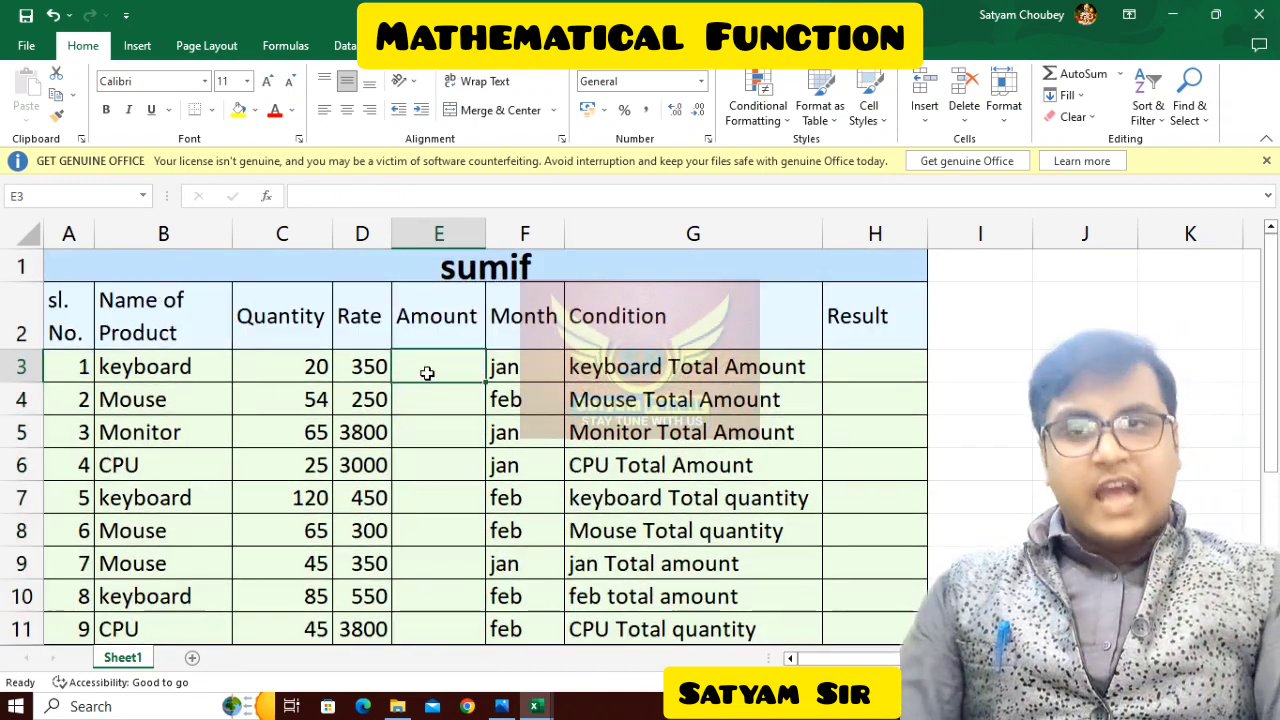
text(=produ)
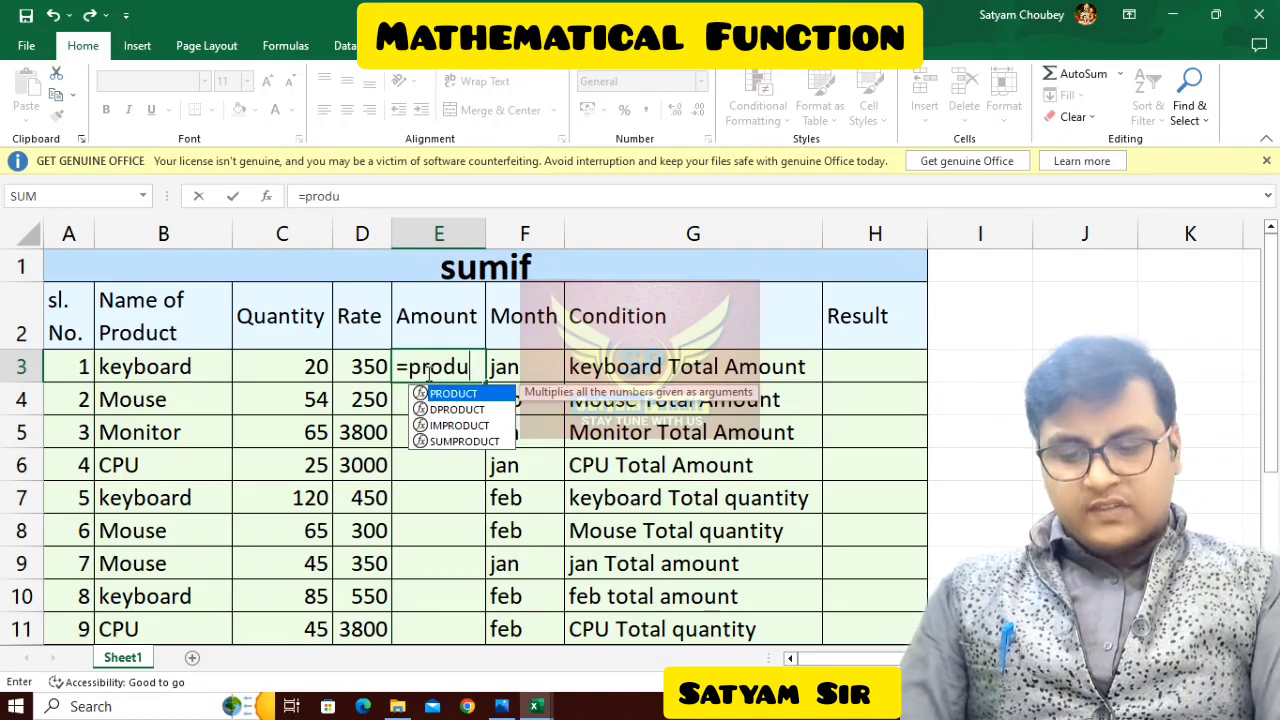
text(ct()
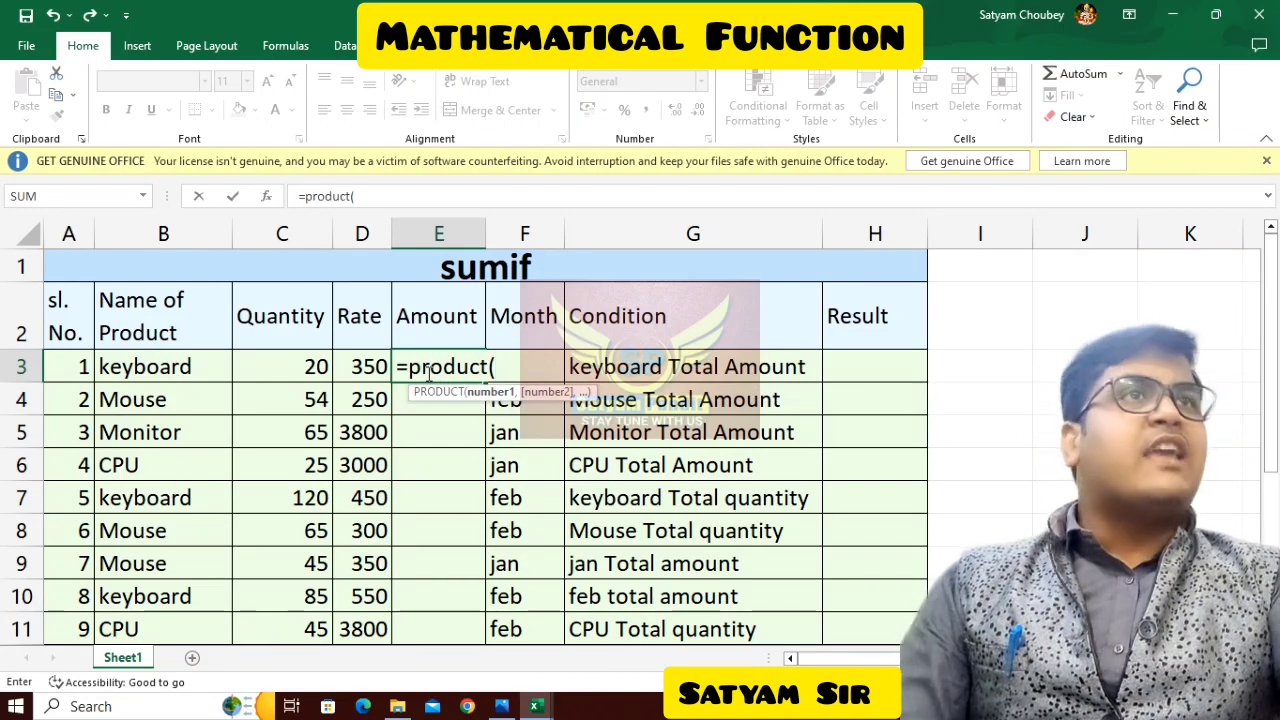
click(316, 367)
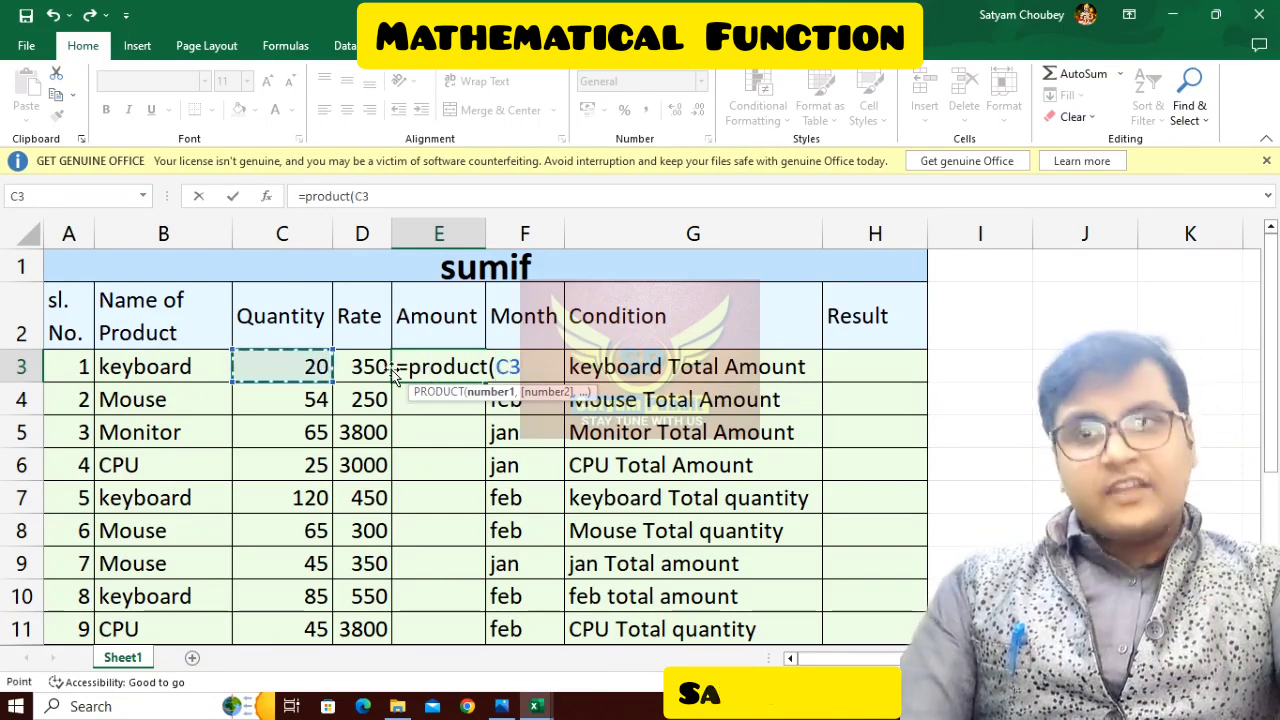
text(,)
click(358, 366)
key(Return)
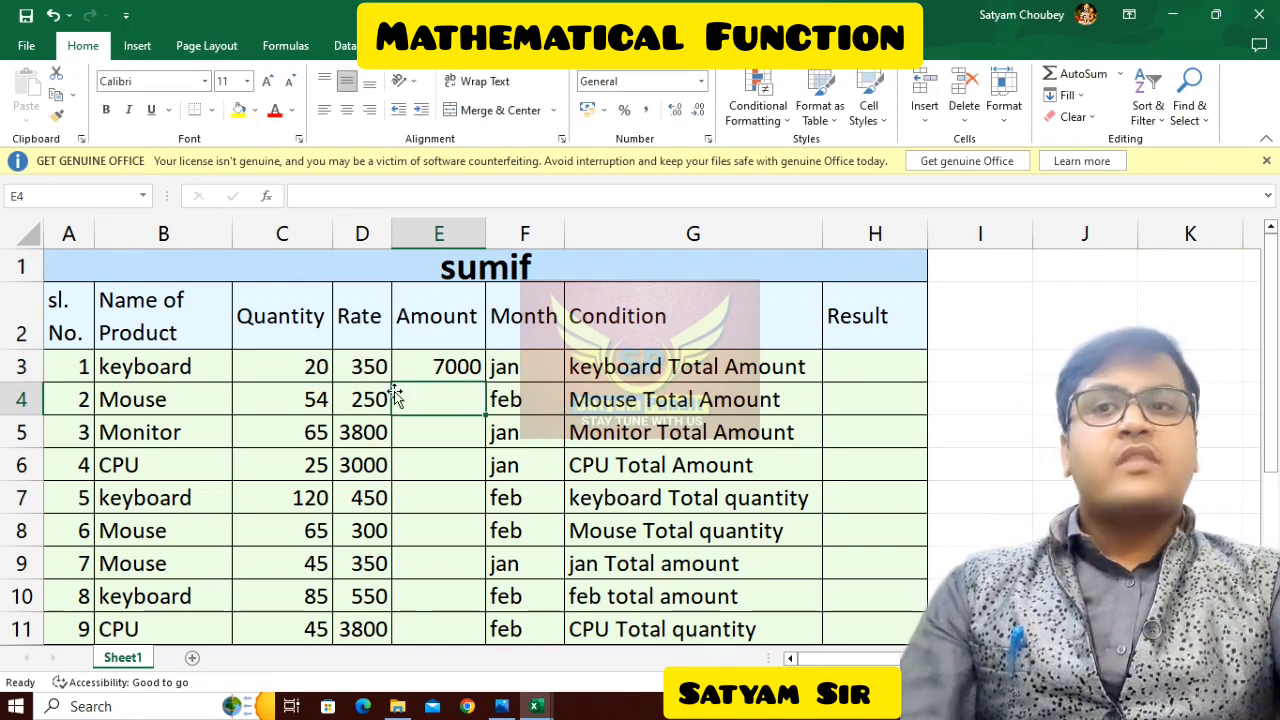
Step: Fill the PRODUCT formula from E3 down the rest of the Amount column, alongside the existing product rows
click(440, 370)
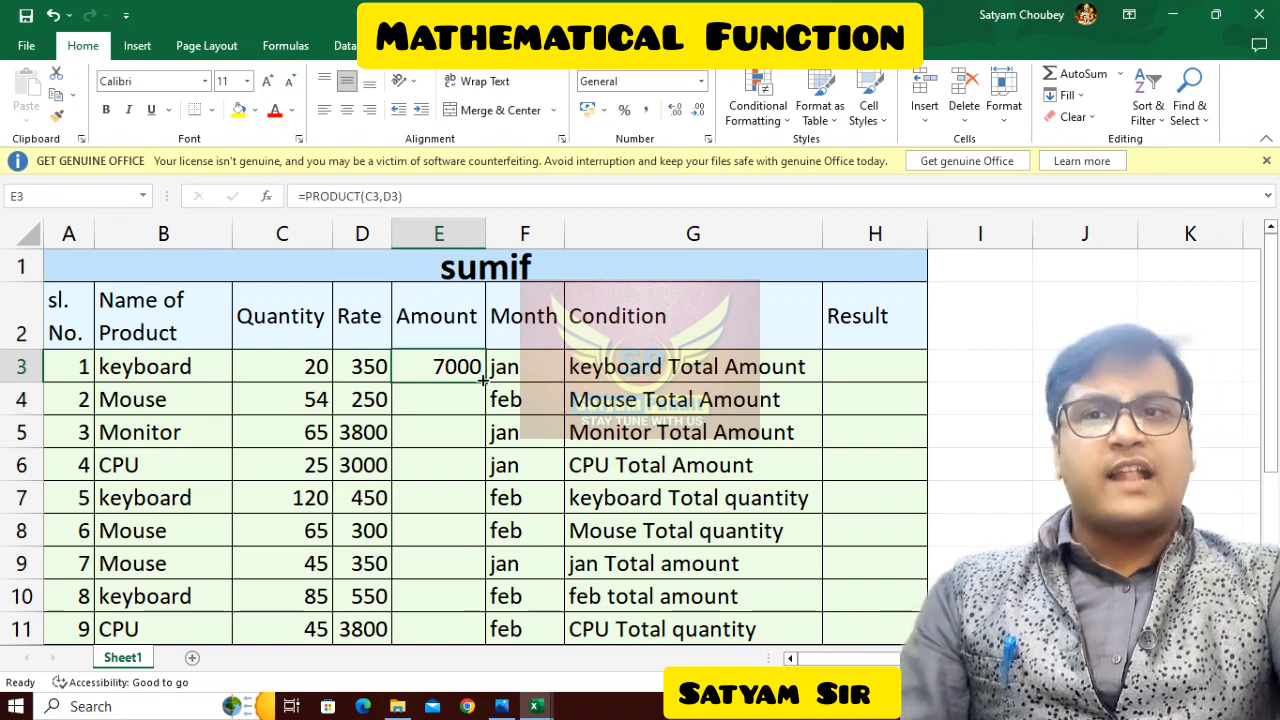
double_click(485, 382)
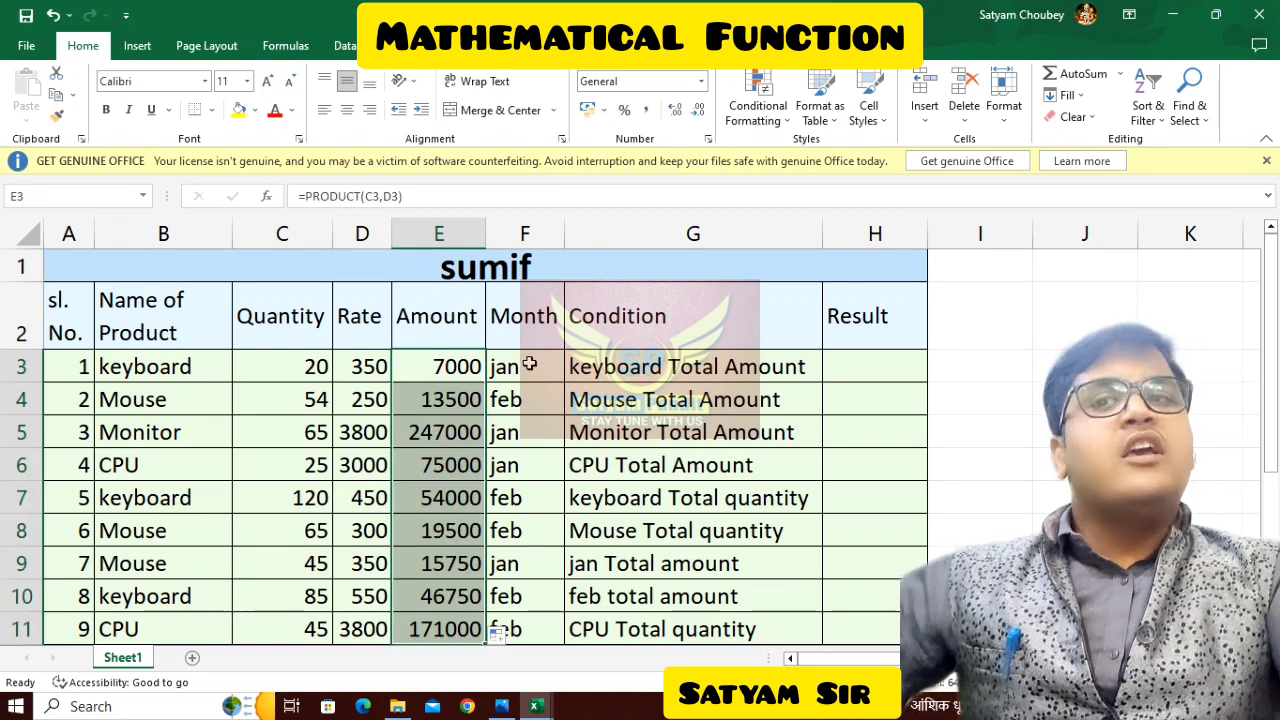
click(549, 365)
click(645, 366)
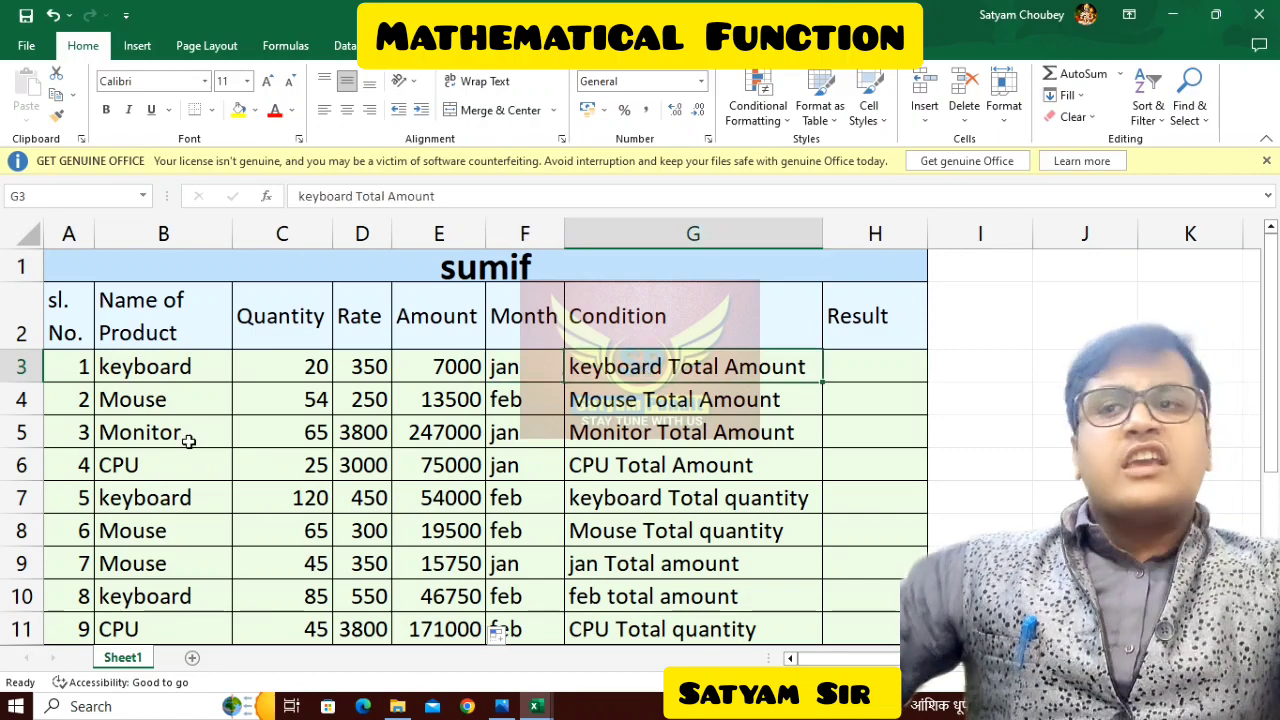
drag(413, 377, 420, 623)
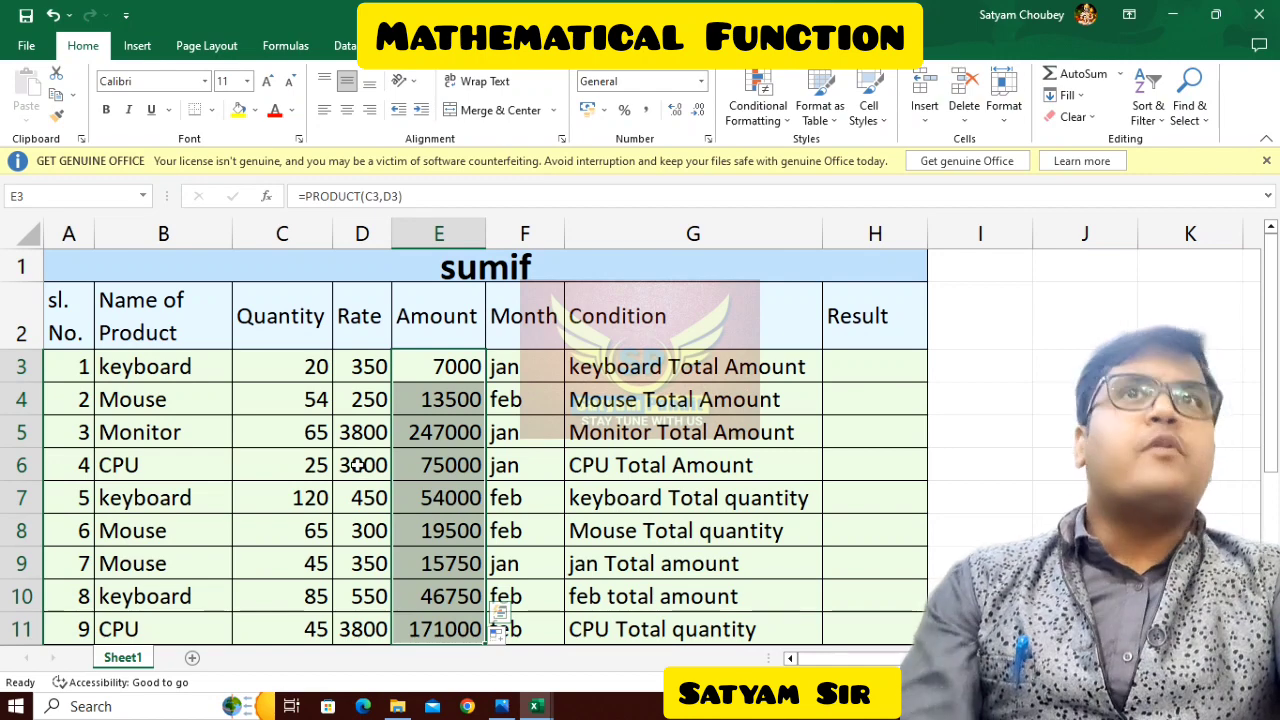
Step: Enter =sumif(B3:B11,"keyboard",E3:E11) in H3 to calculate the keyboard total amount
click(888, 368)
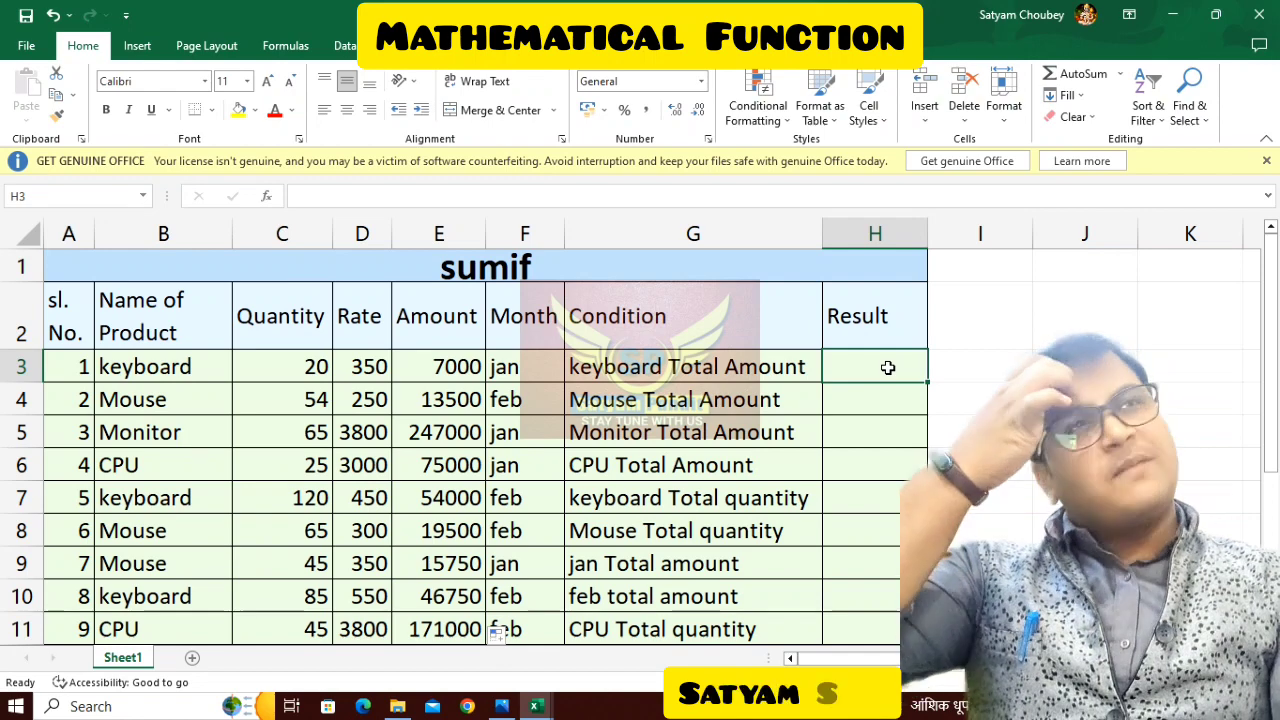
text(=s)
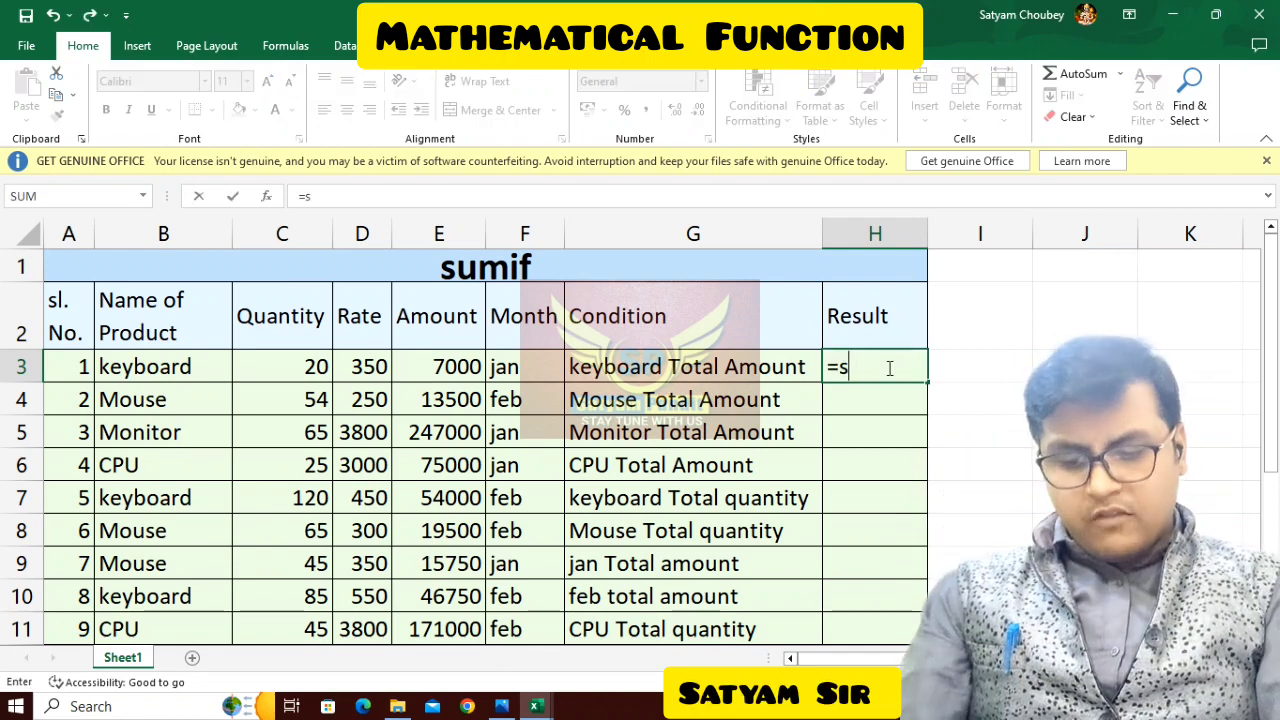
text(umif)
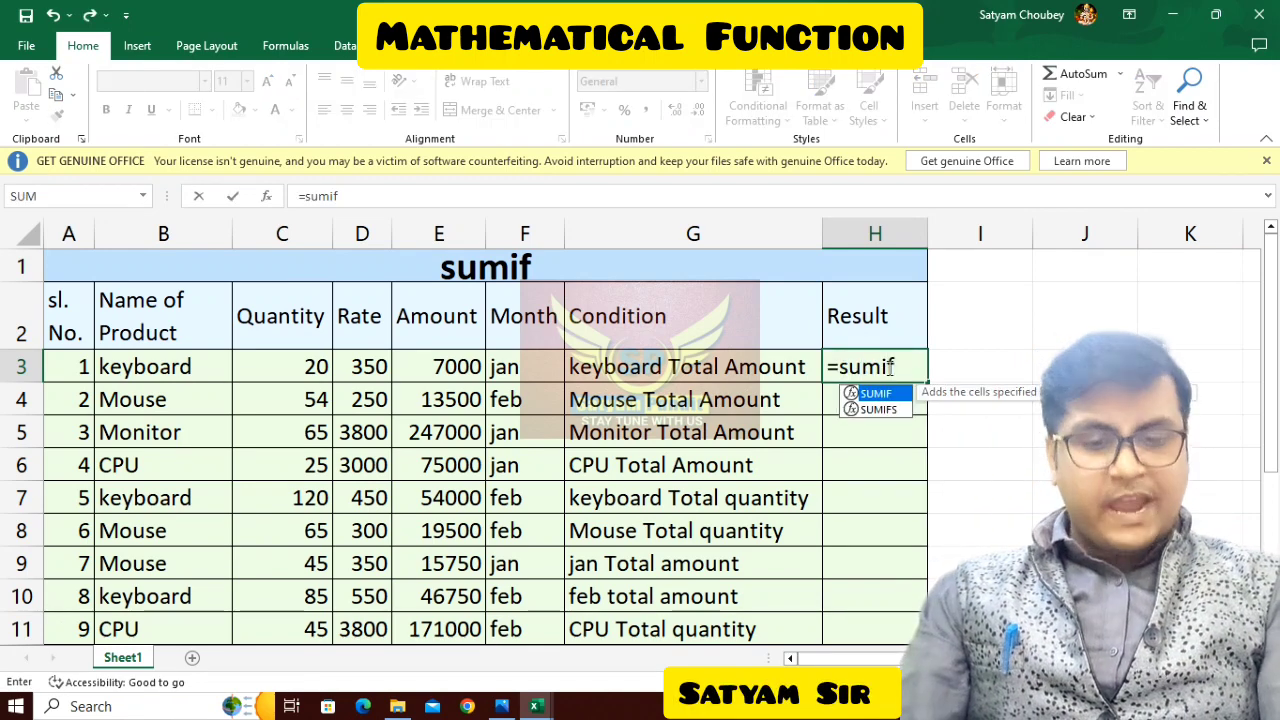
text(()
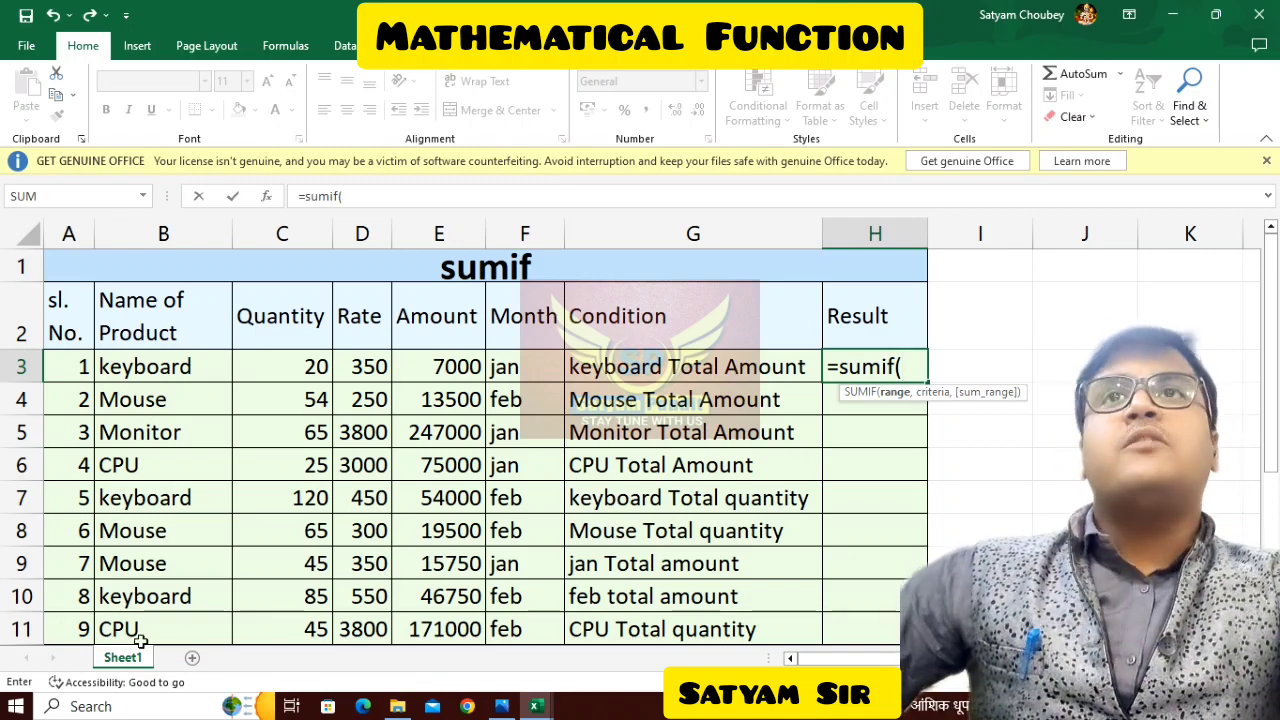
drag(163, 367, 145, 632)
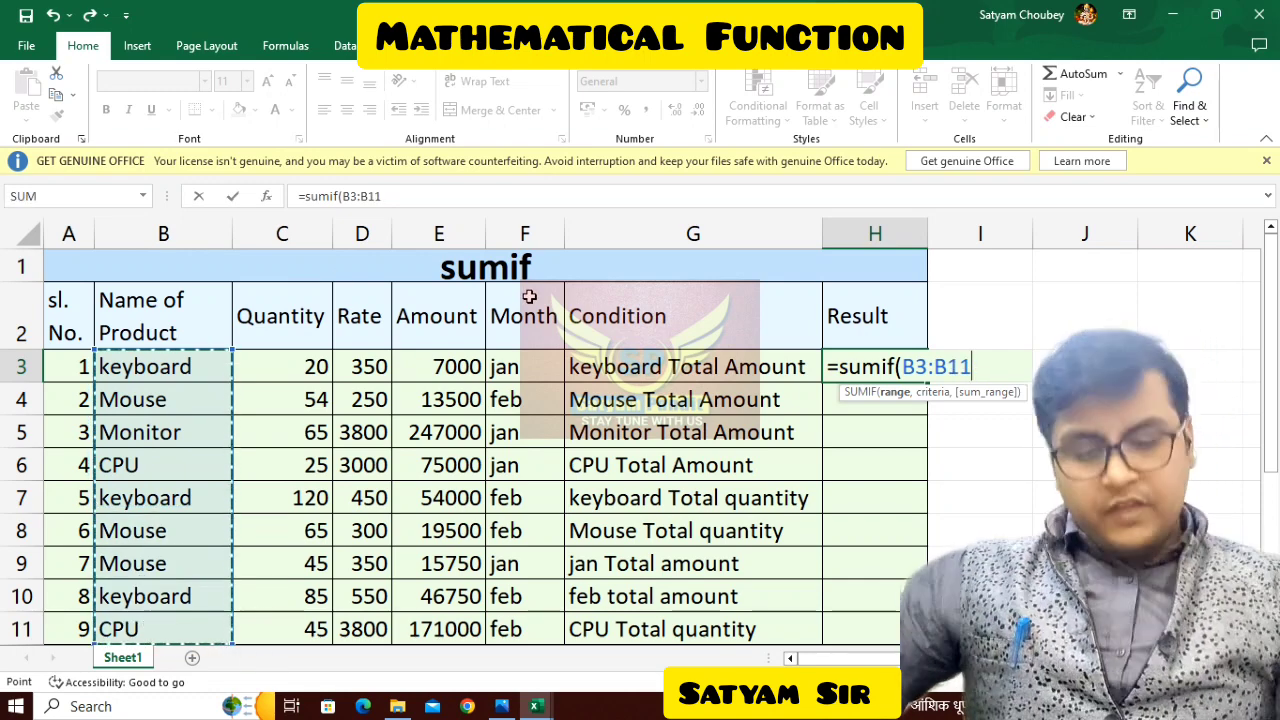
text(,)
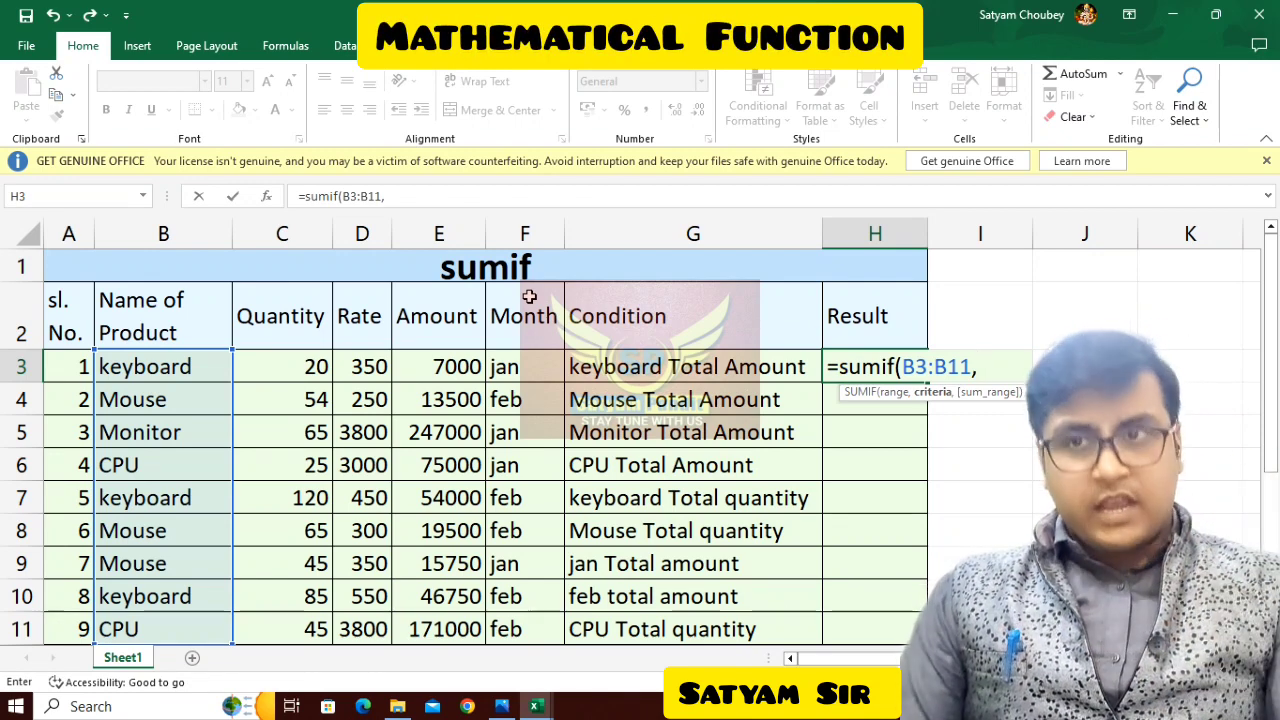
text(")
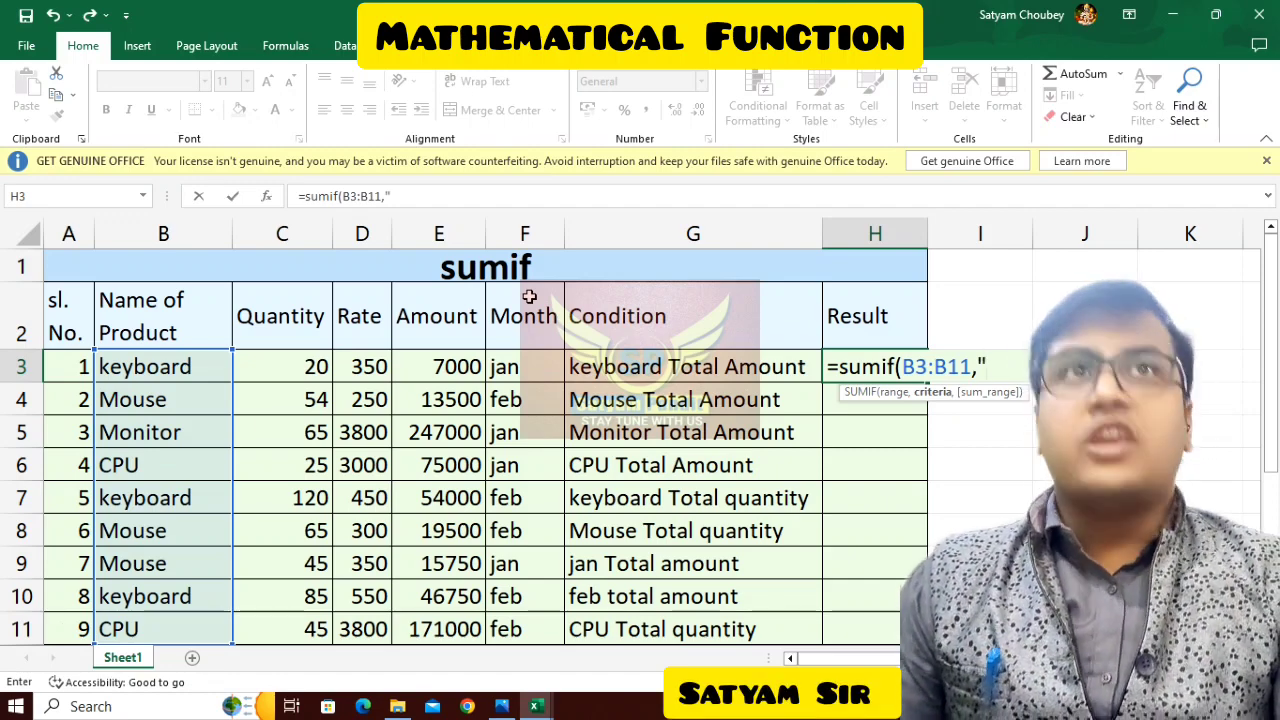
text(k)
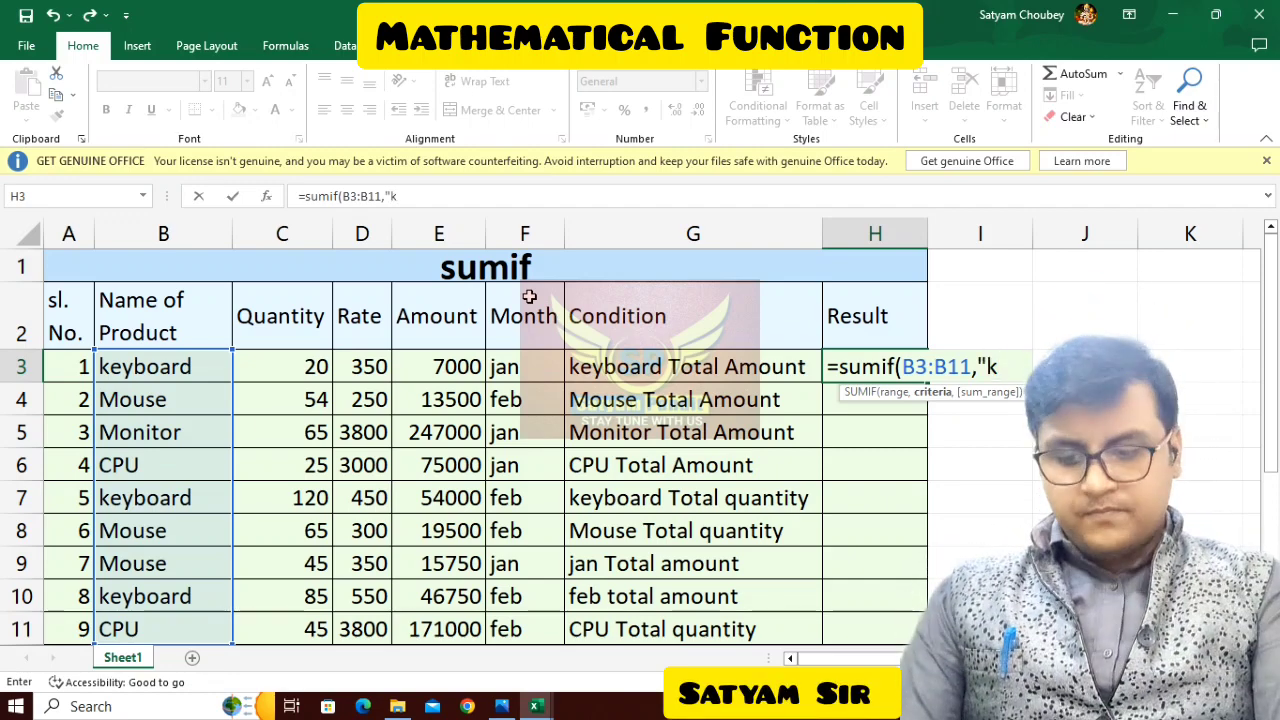
text(eyboard")
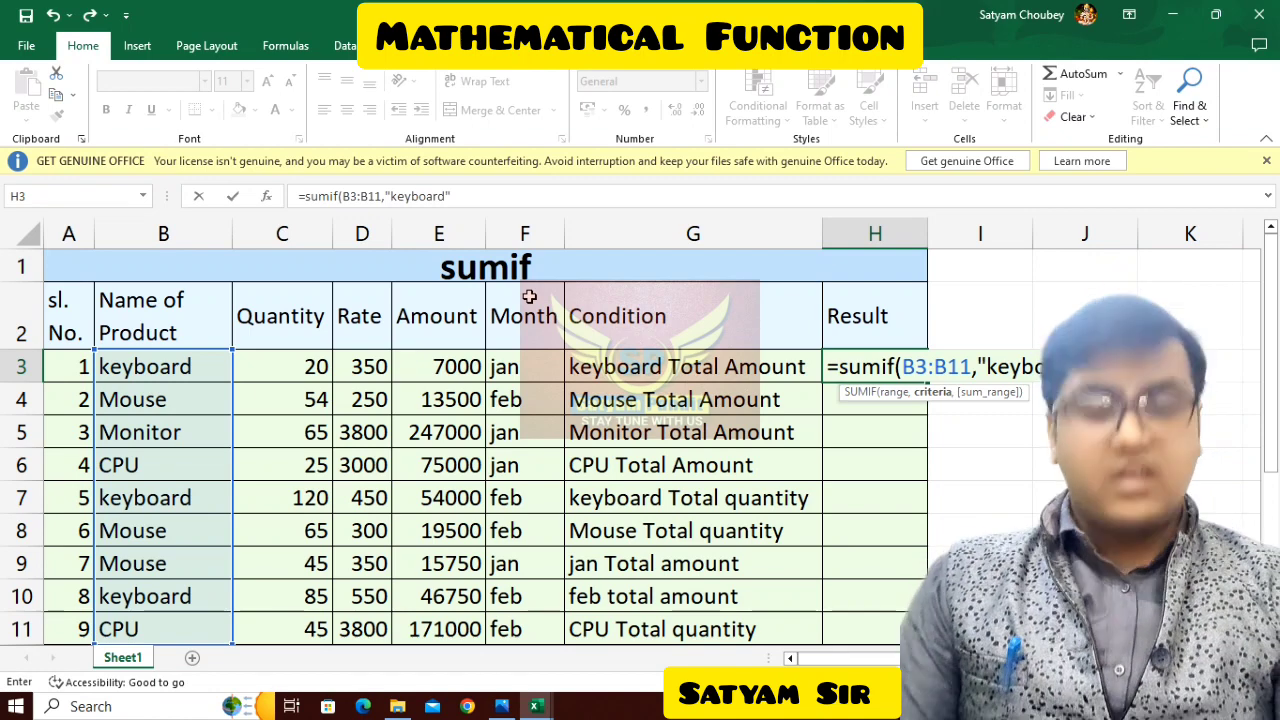
text(,)
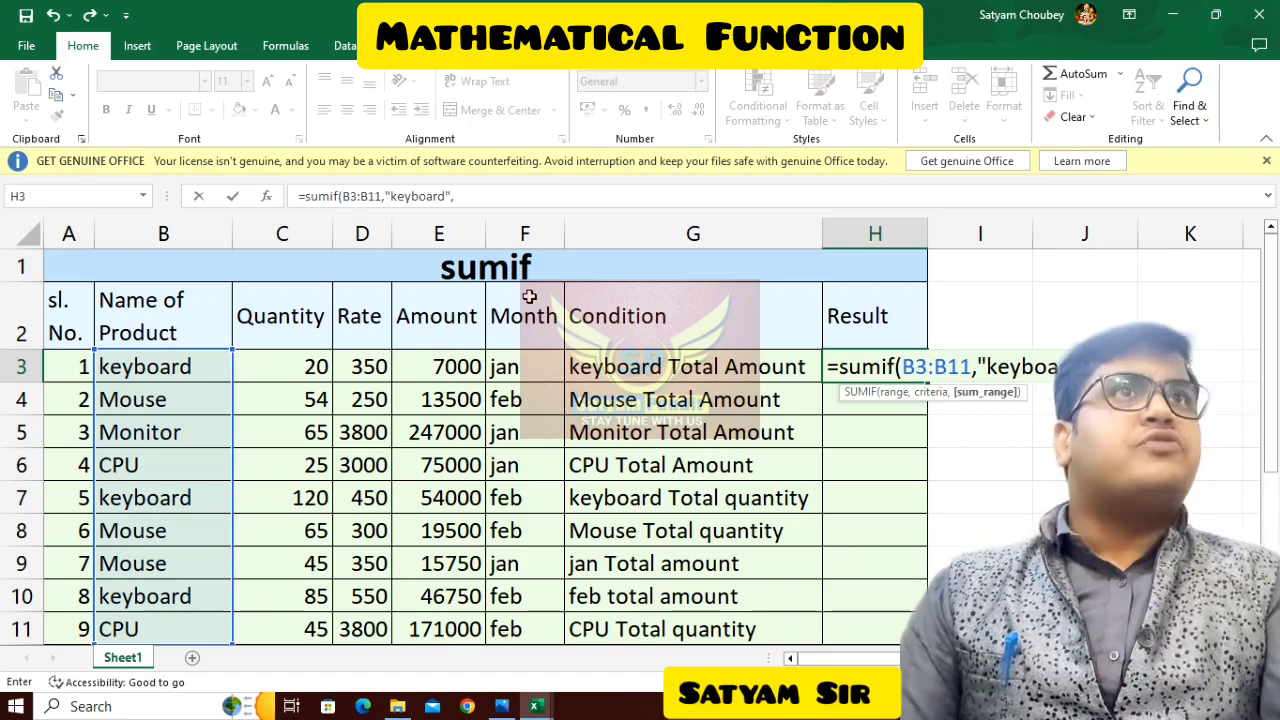
drag(430, 378, 447, 640)
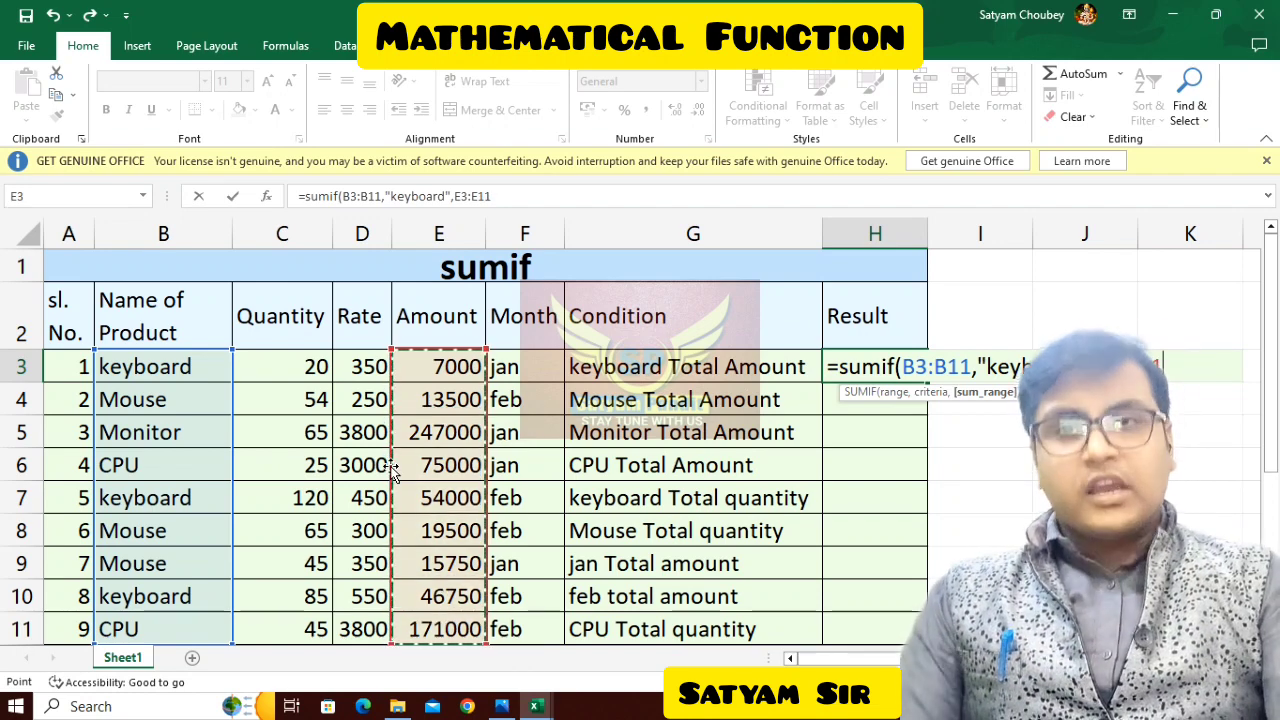
text())
key(Return)
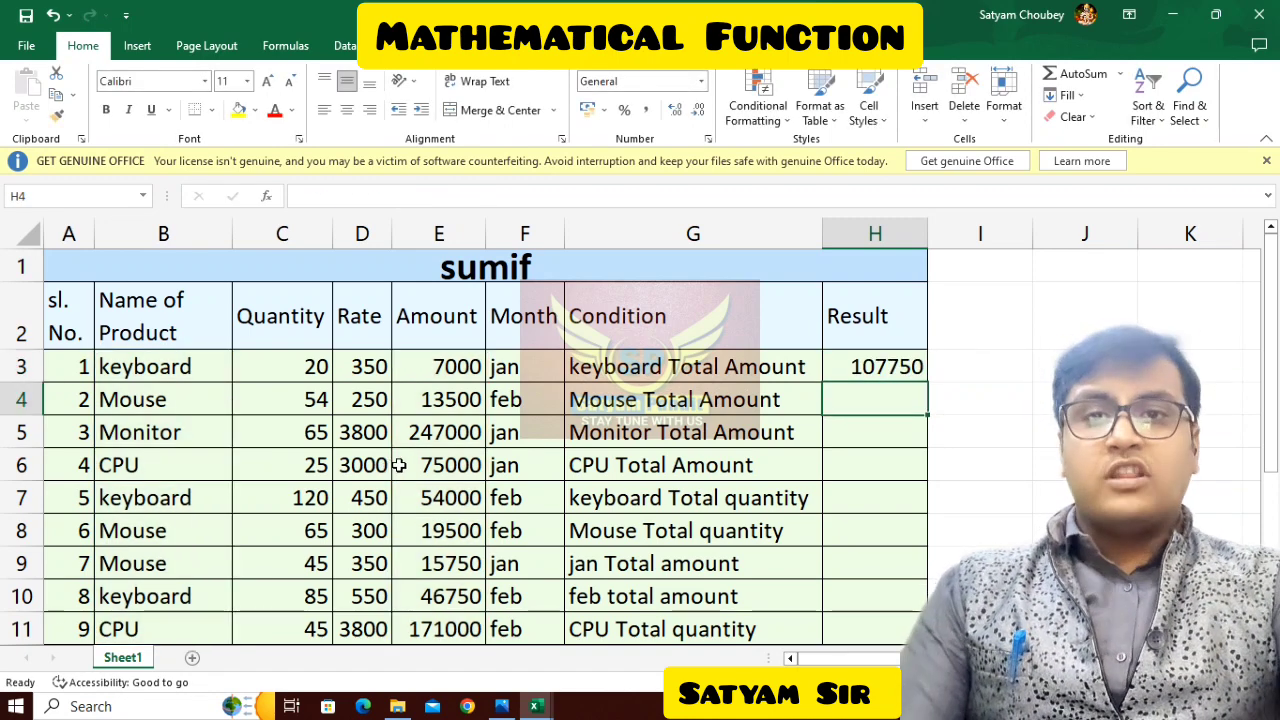
Step: Cross-check the keyboard total by entering =E3+E7+E10 in I3, and clear that cell again
click(947, 367)
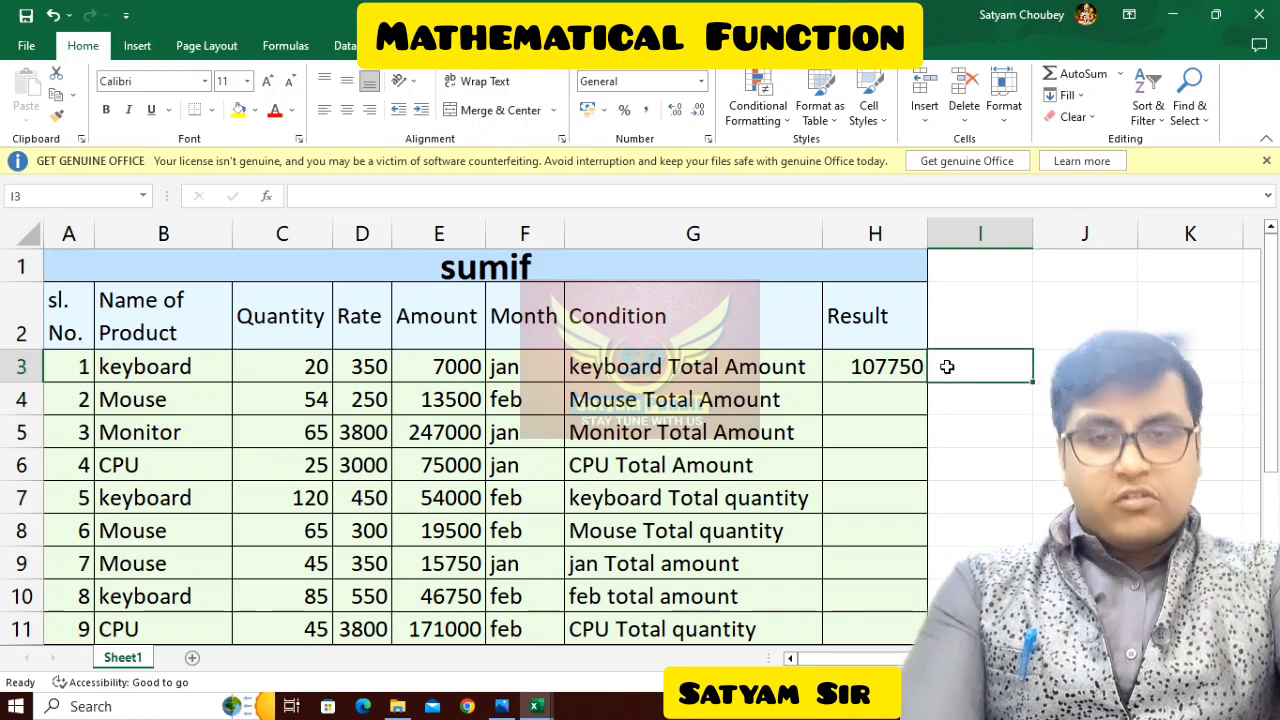
text(=)
click(437, 366)
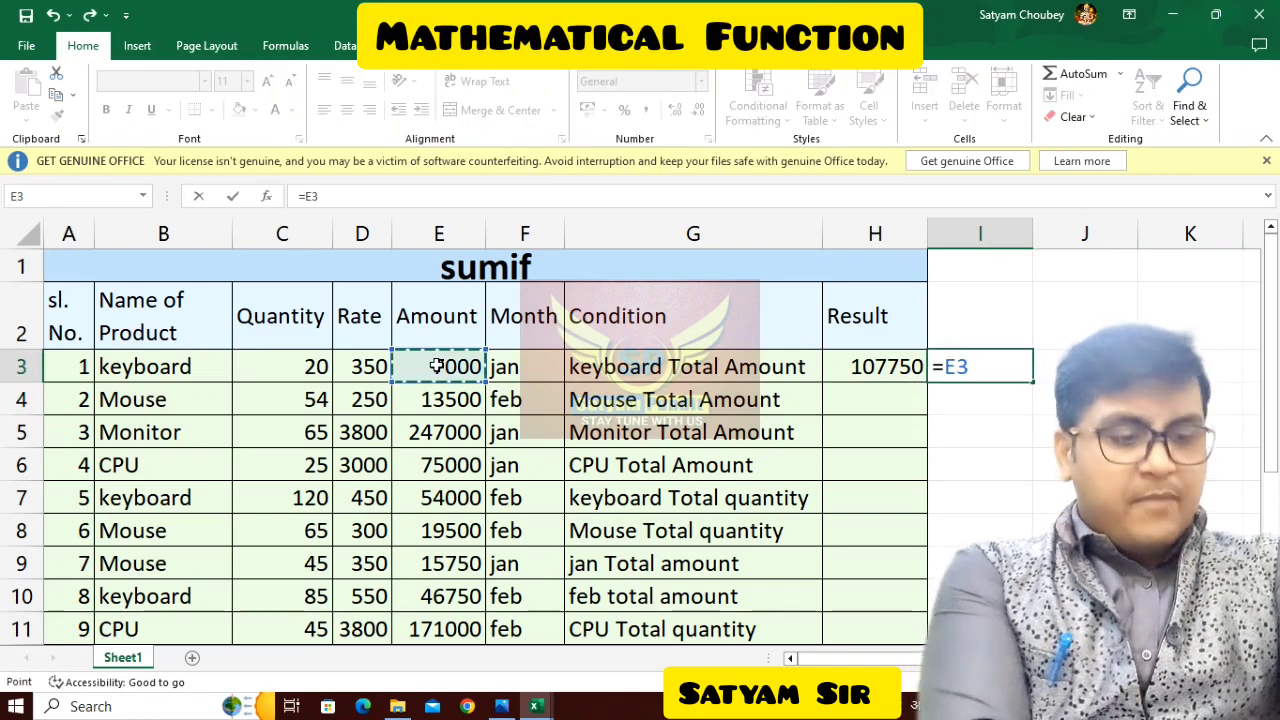
text(+)
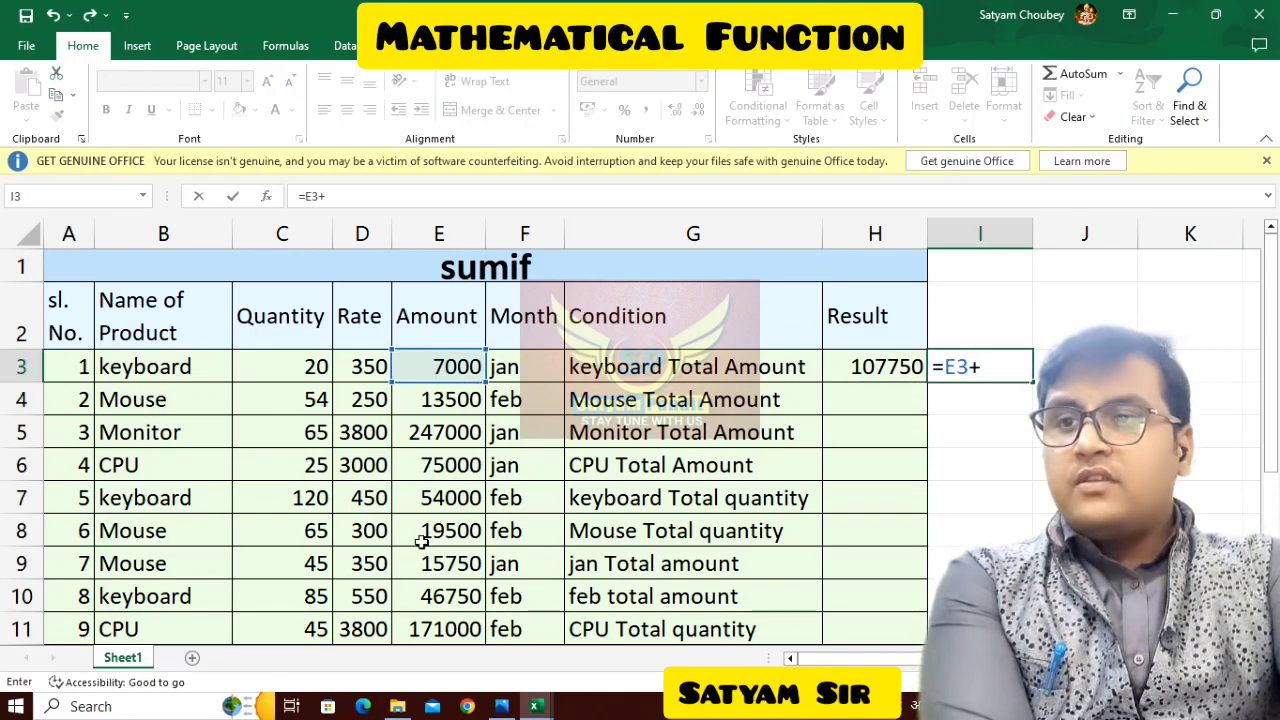
click(424, 505)
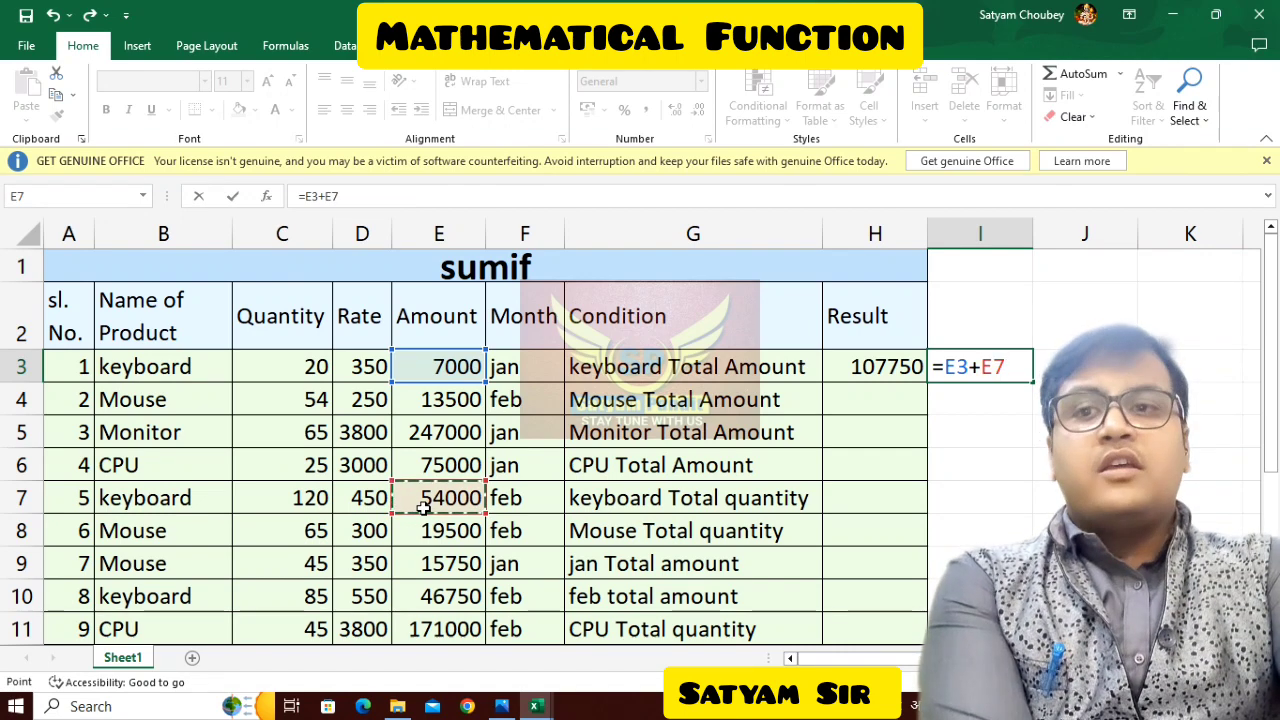
text(+)
click(425, 600)
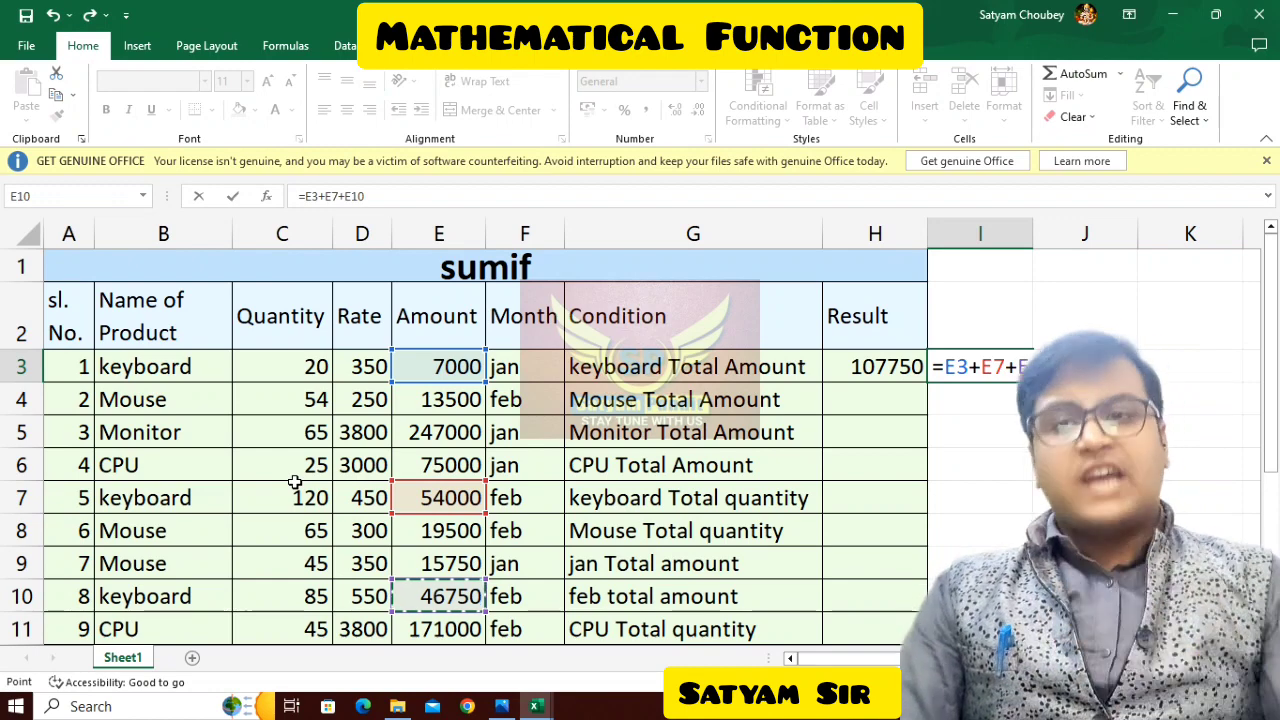
key(Return)
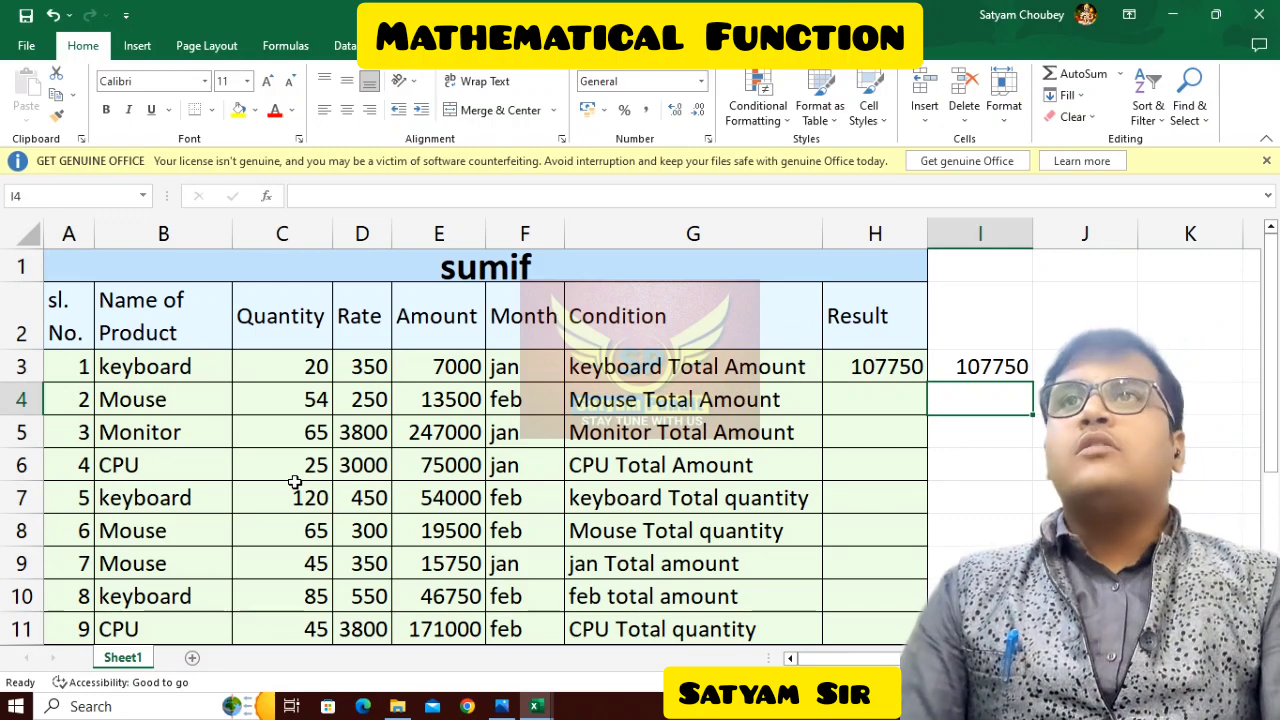
key(Up)
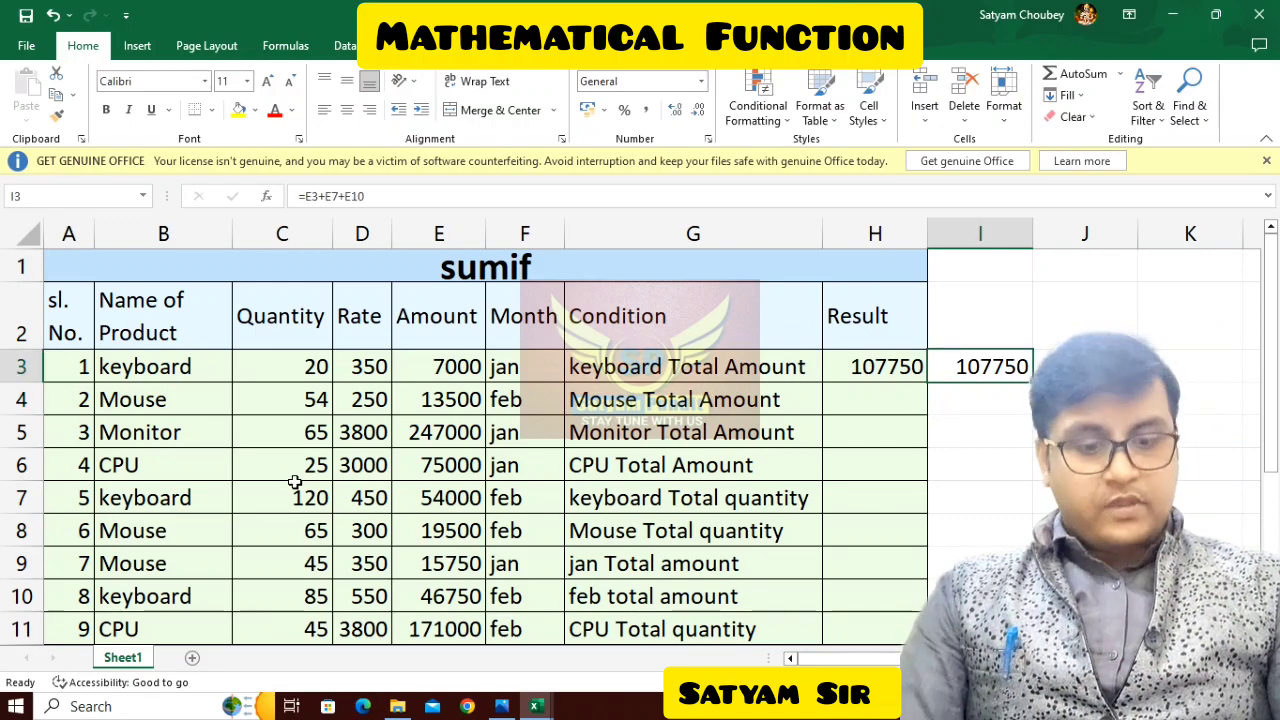
key(Delete)
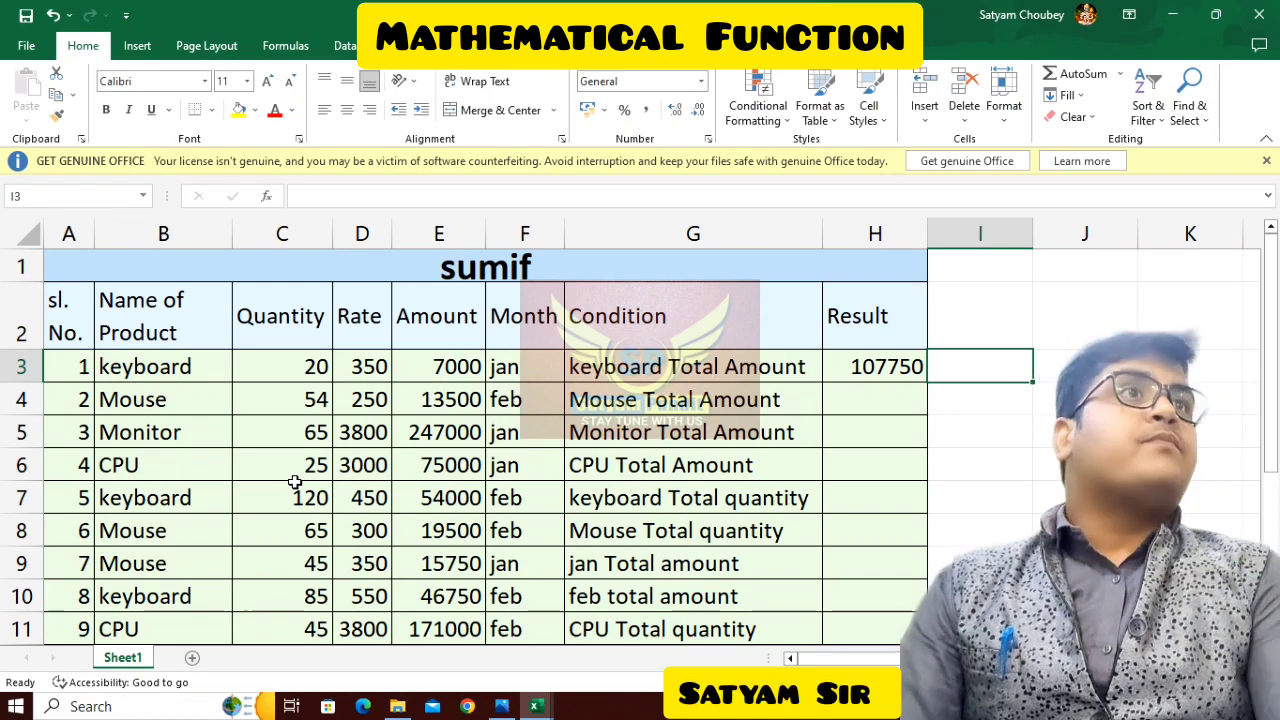
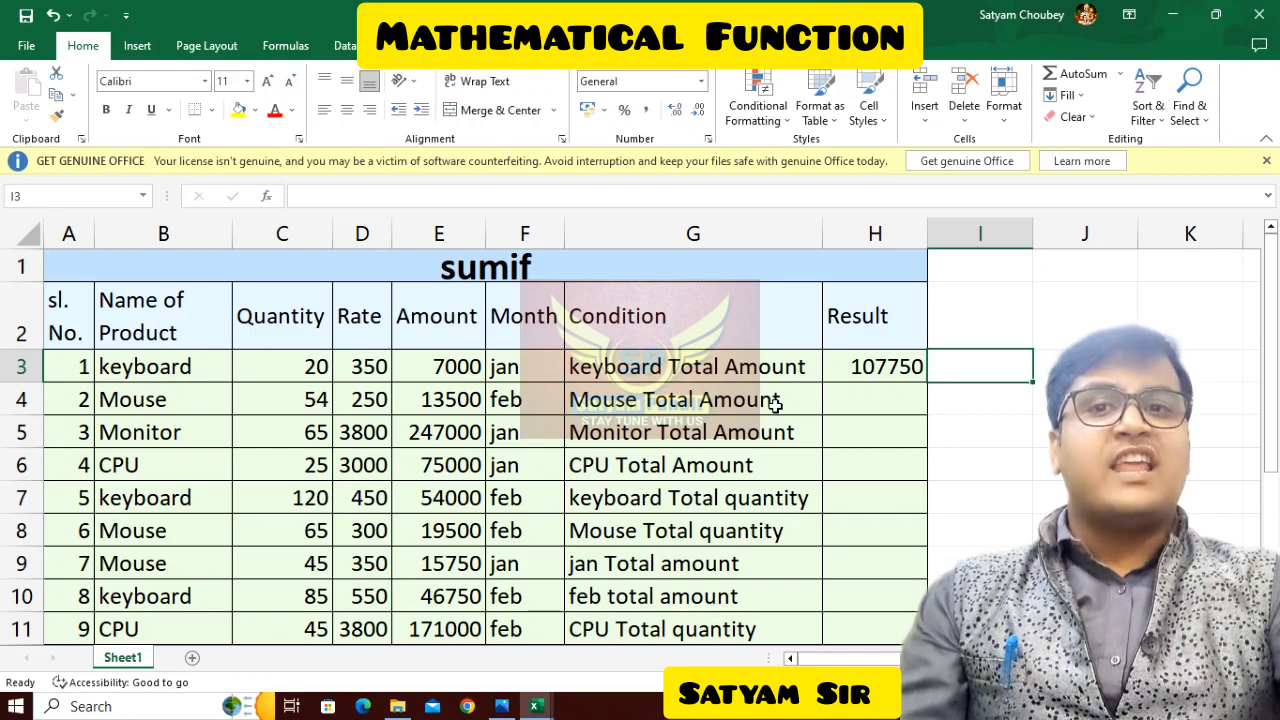
Step: Calculate the Mouse total amount in H4 with SUMIF, using range B3:B11, criterion "Mouse" and sum range E3:E11
click(838, 401)
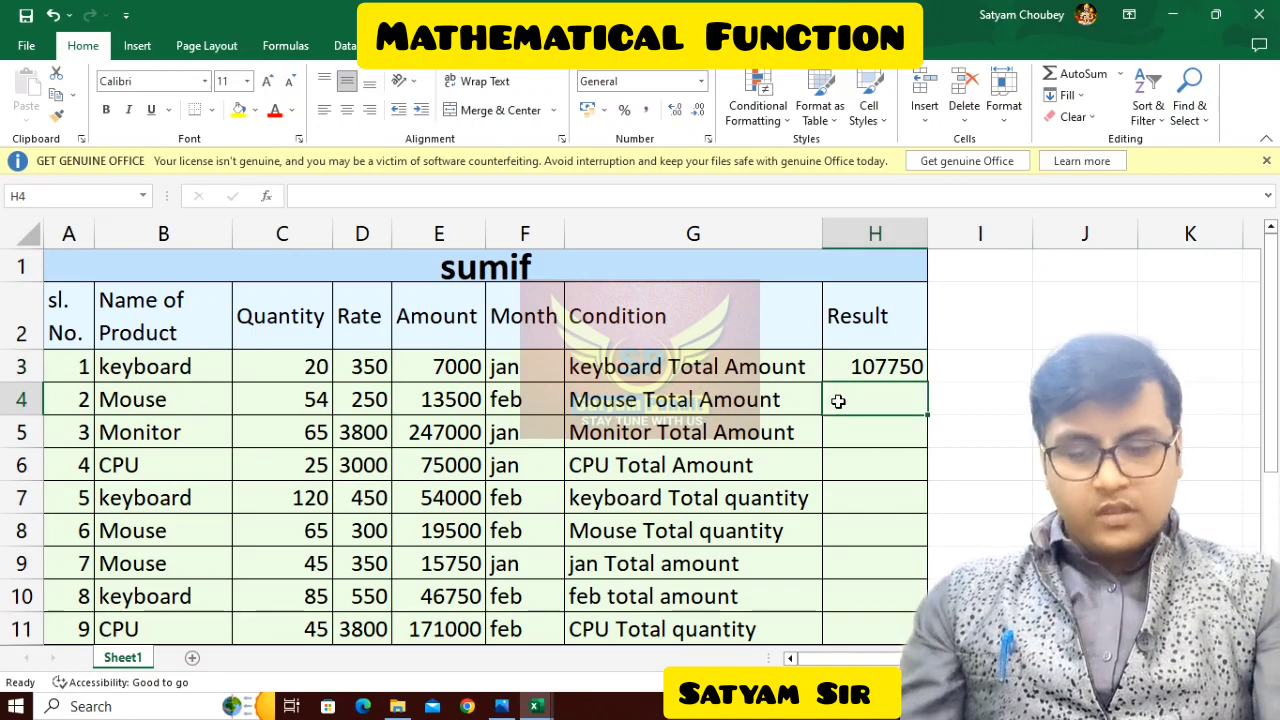
text(=sumif)
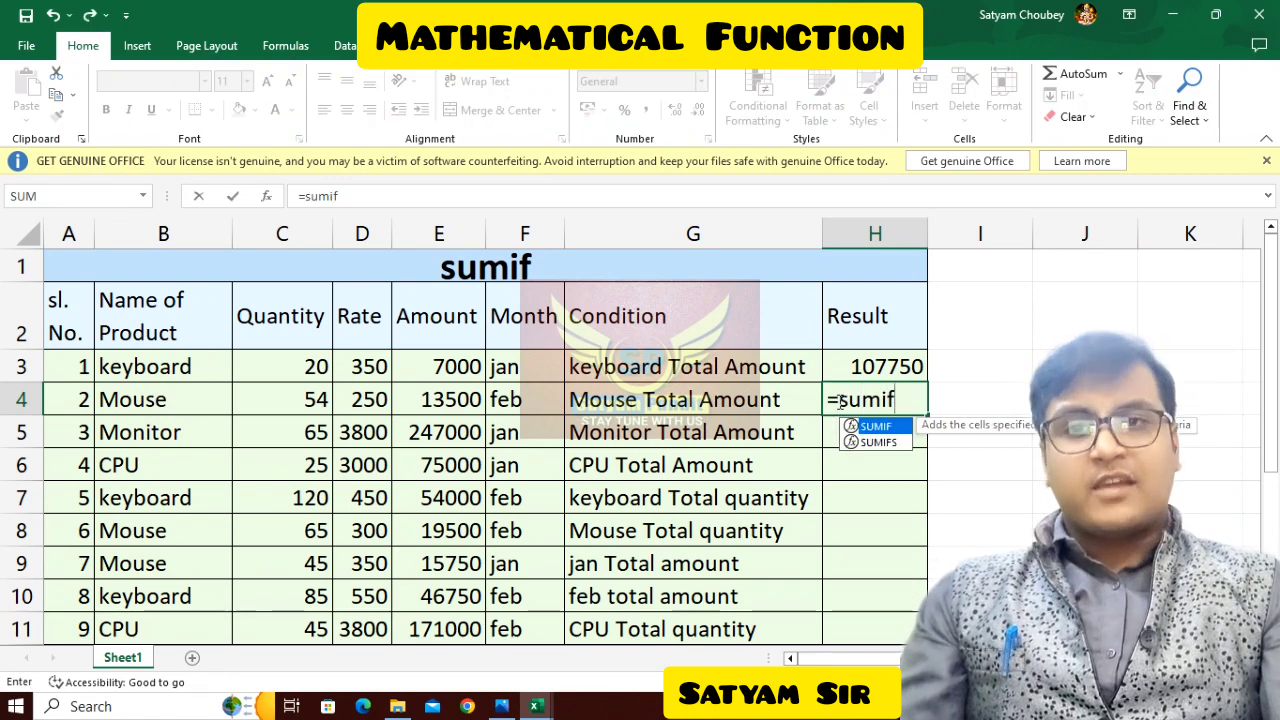
text(()
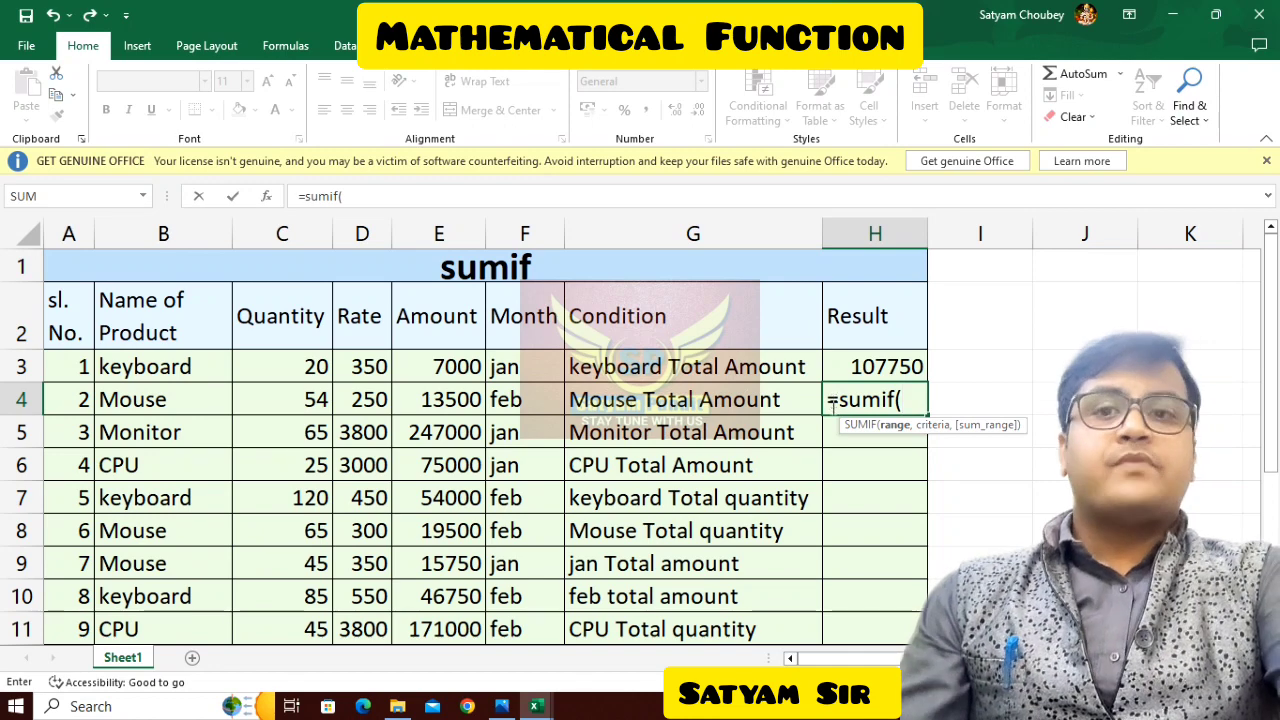
drag(155, 370, 144, 617)
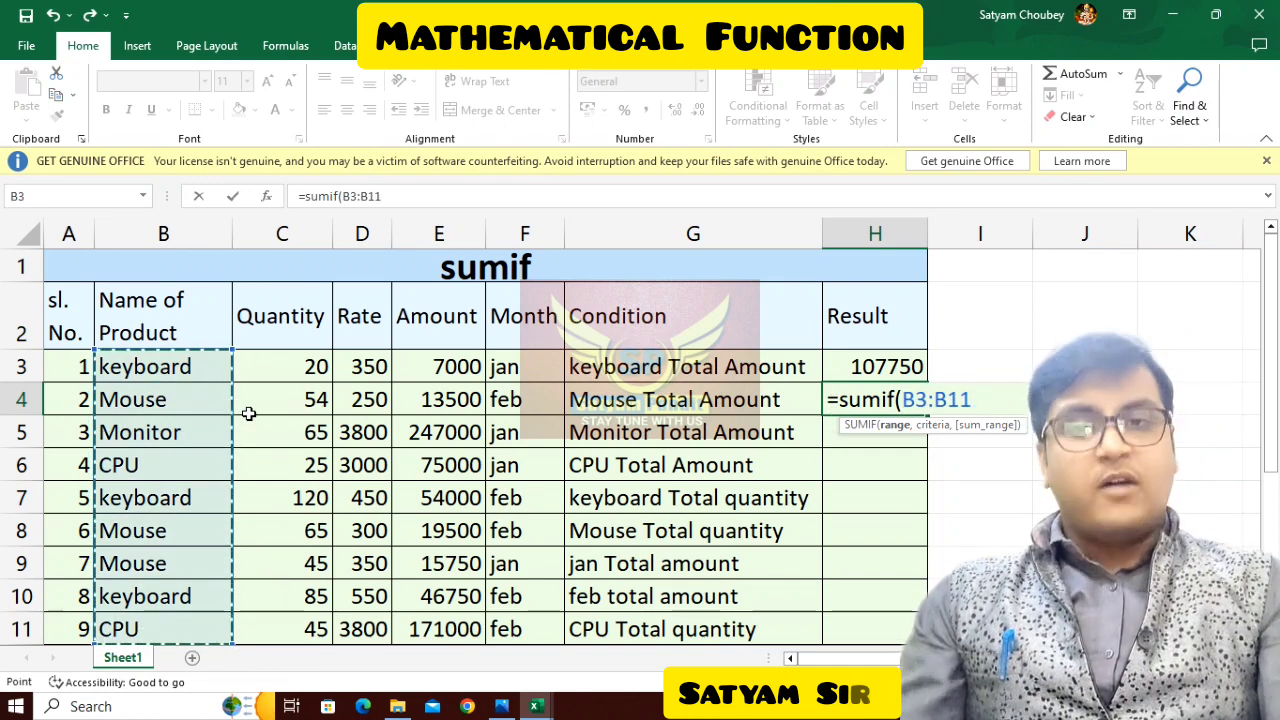
text(,)
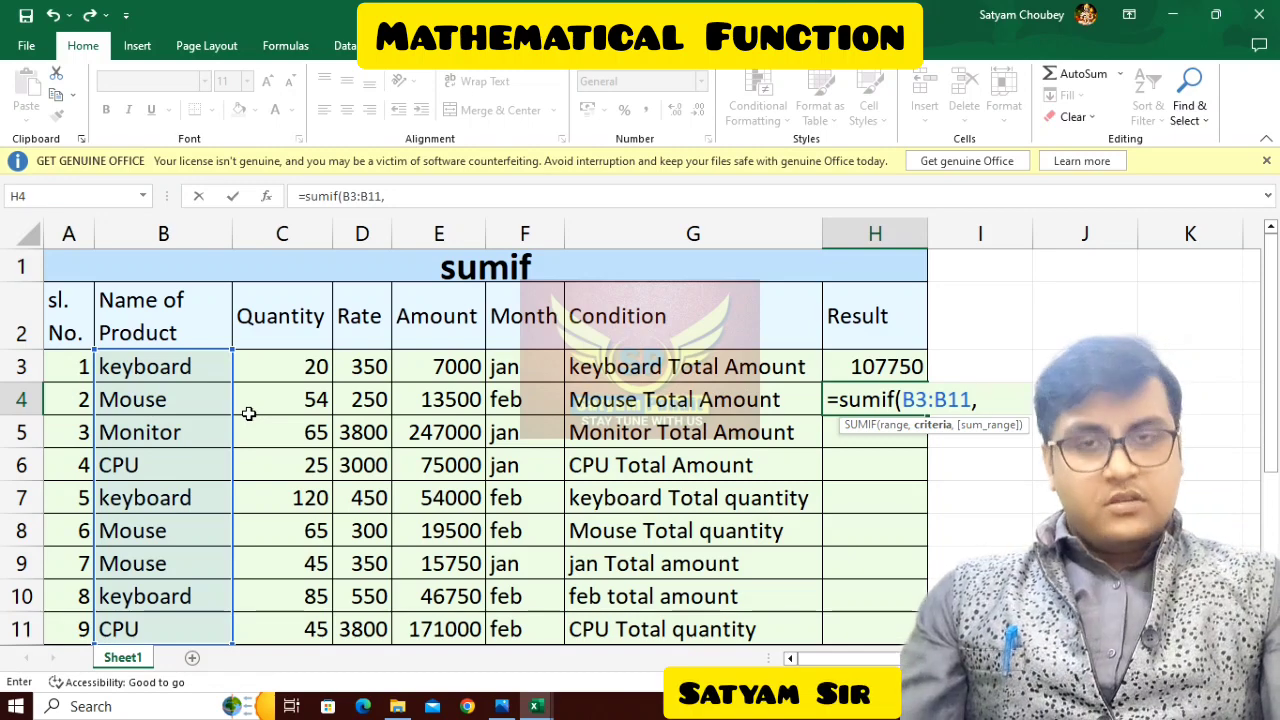
text(")
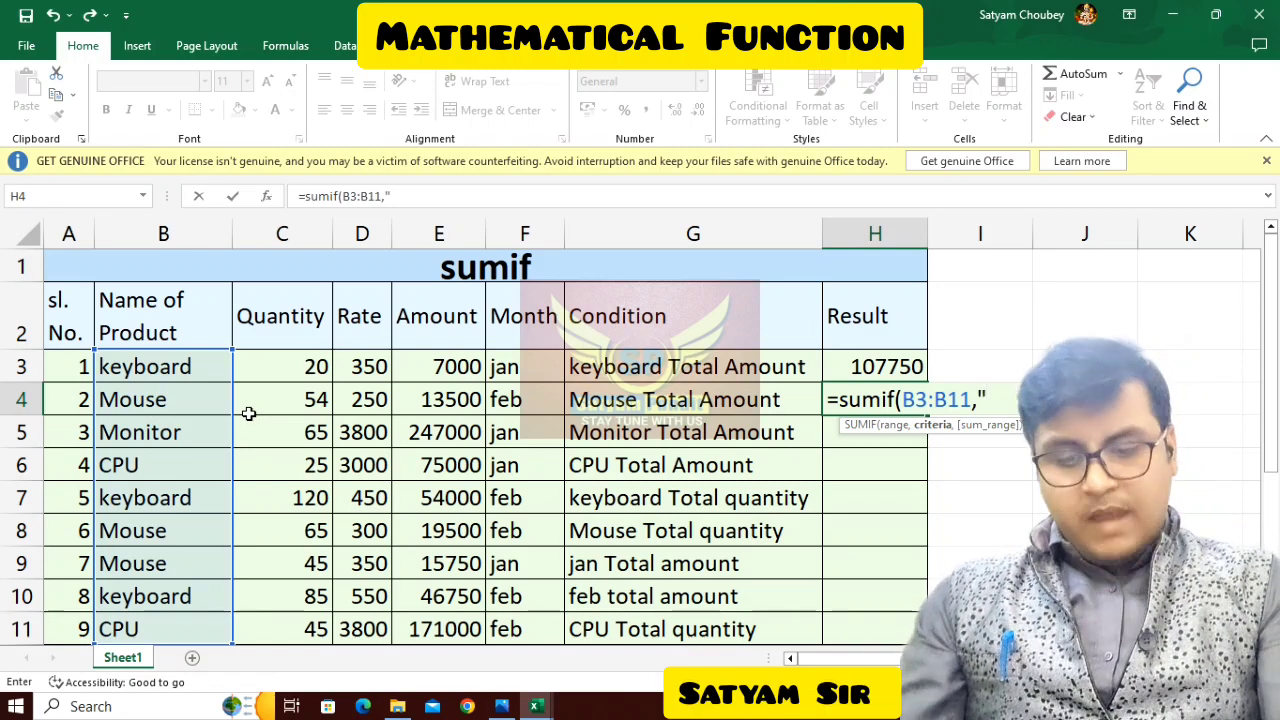
text(Mouse)
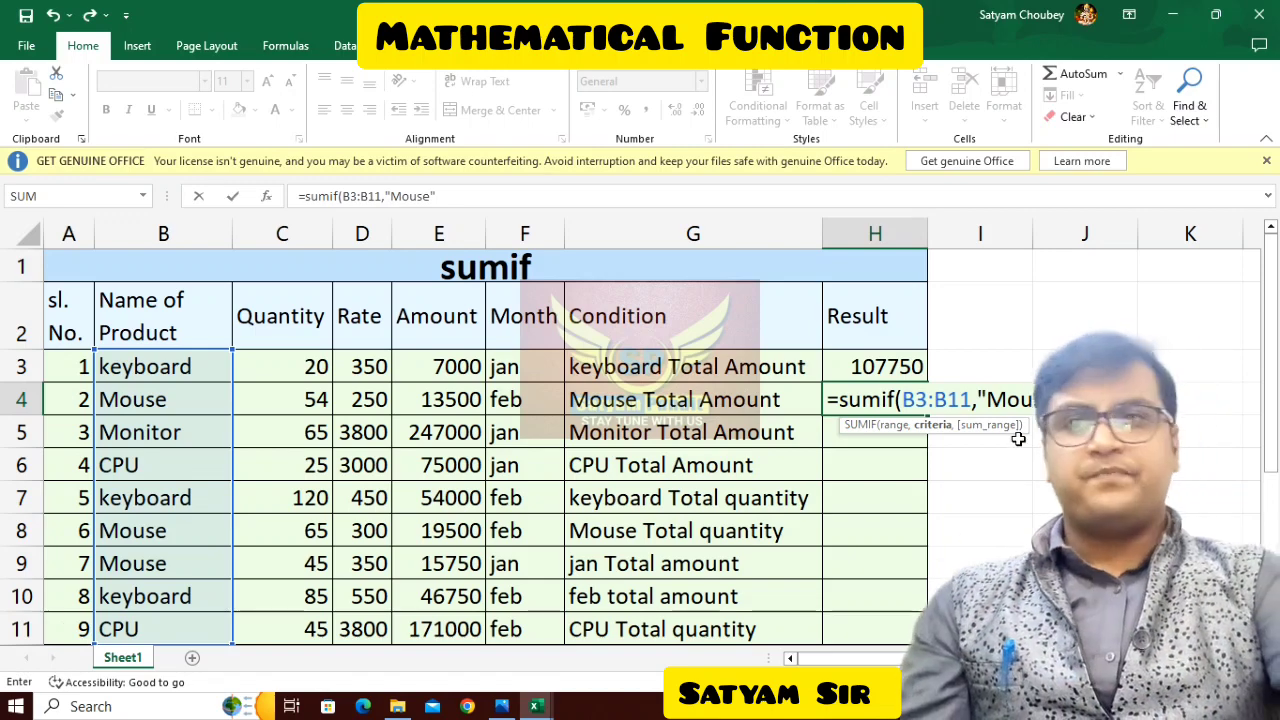
text(,)
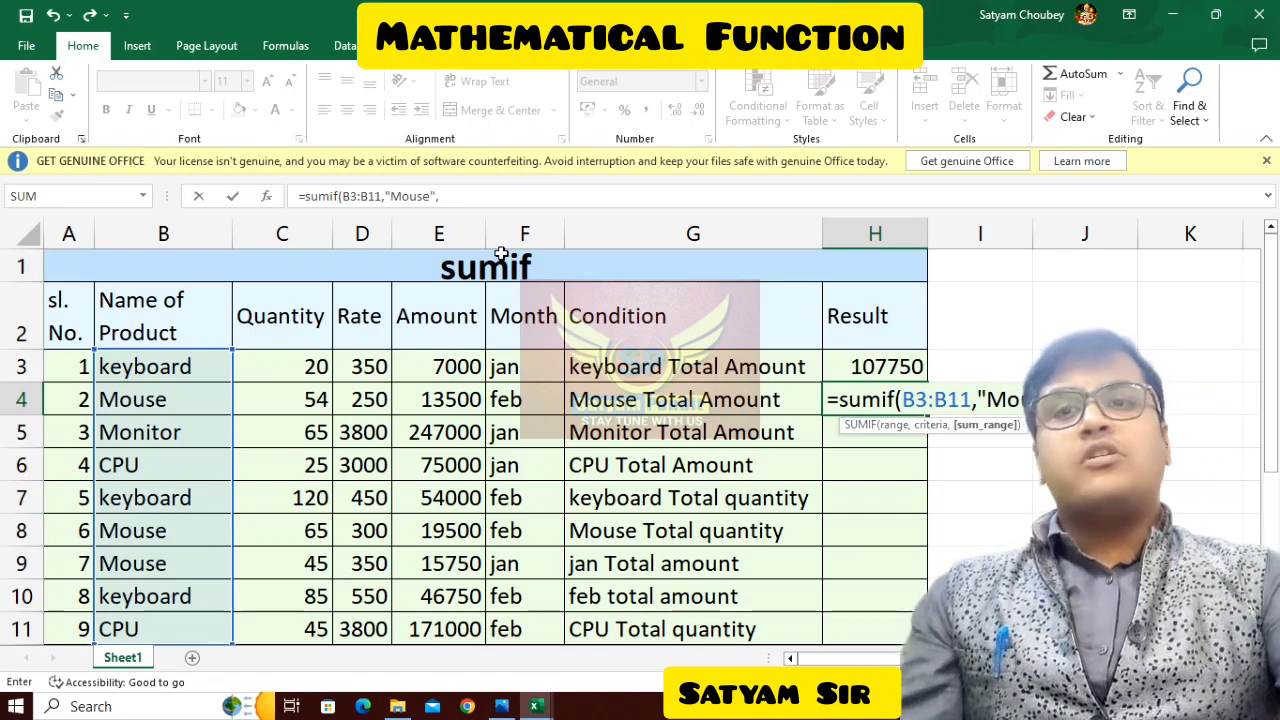
click(447, 380)
drag(447, 385, 455, 625)
key(Return)
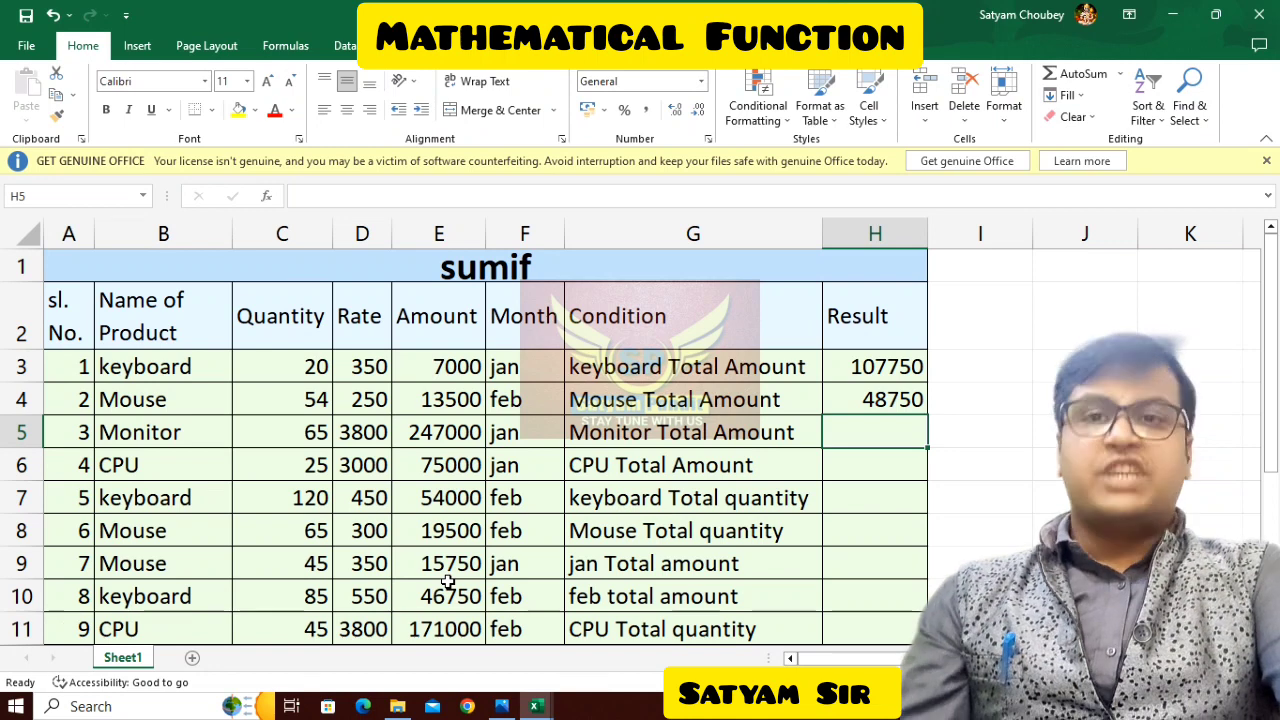
click(422, 400)
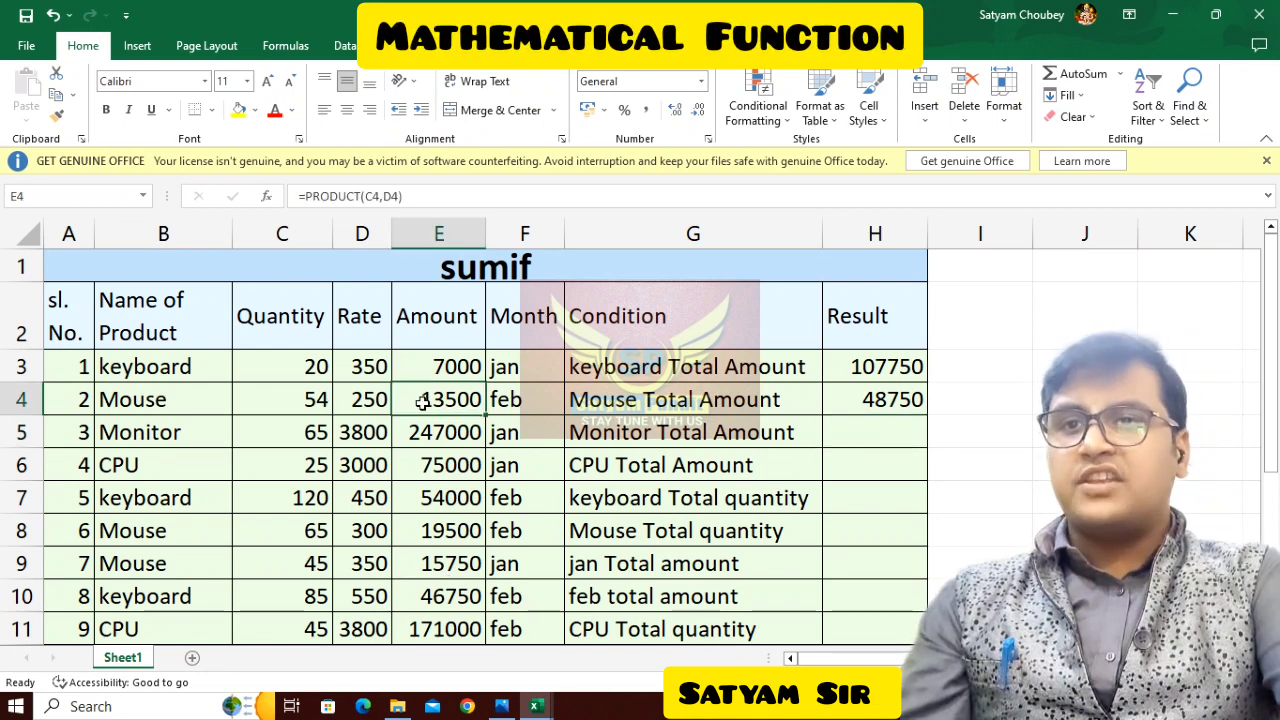
Step: Check the remaining Mouse amounts in E8 and E9 against the Mouse total
click(429, 535)
click(425, 565)
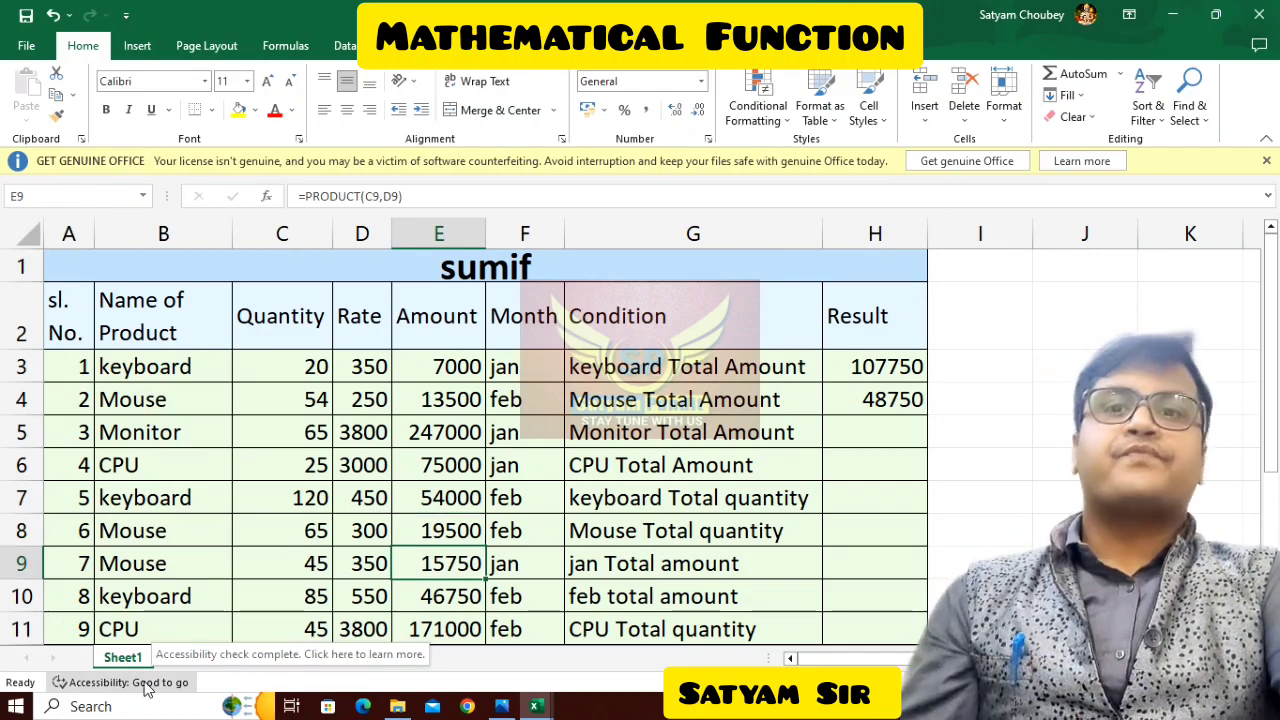
Step: Enter =sumif(B3:B11,"Monitor",E3:E11) in H5 to calculate the Monitor total amount
click(852, 437)
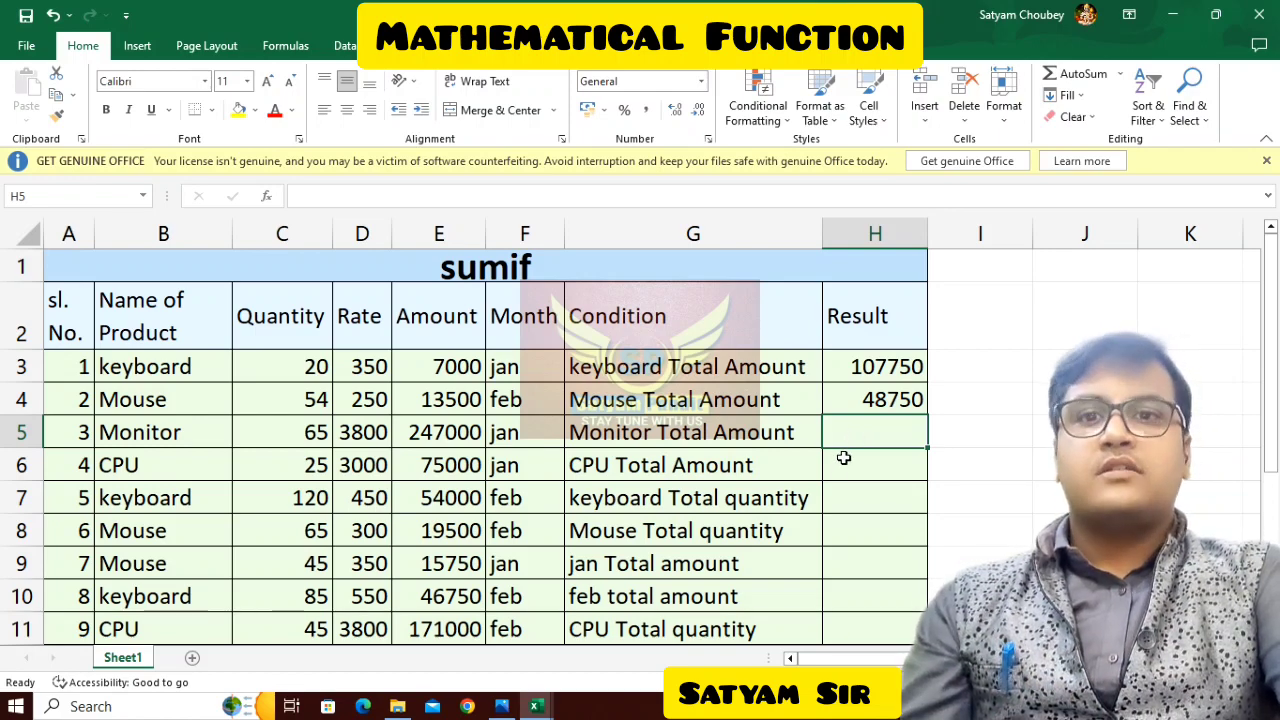
text(=su)
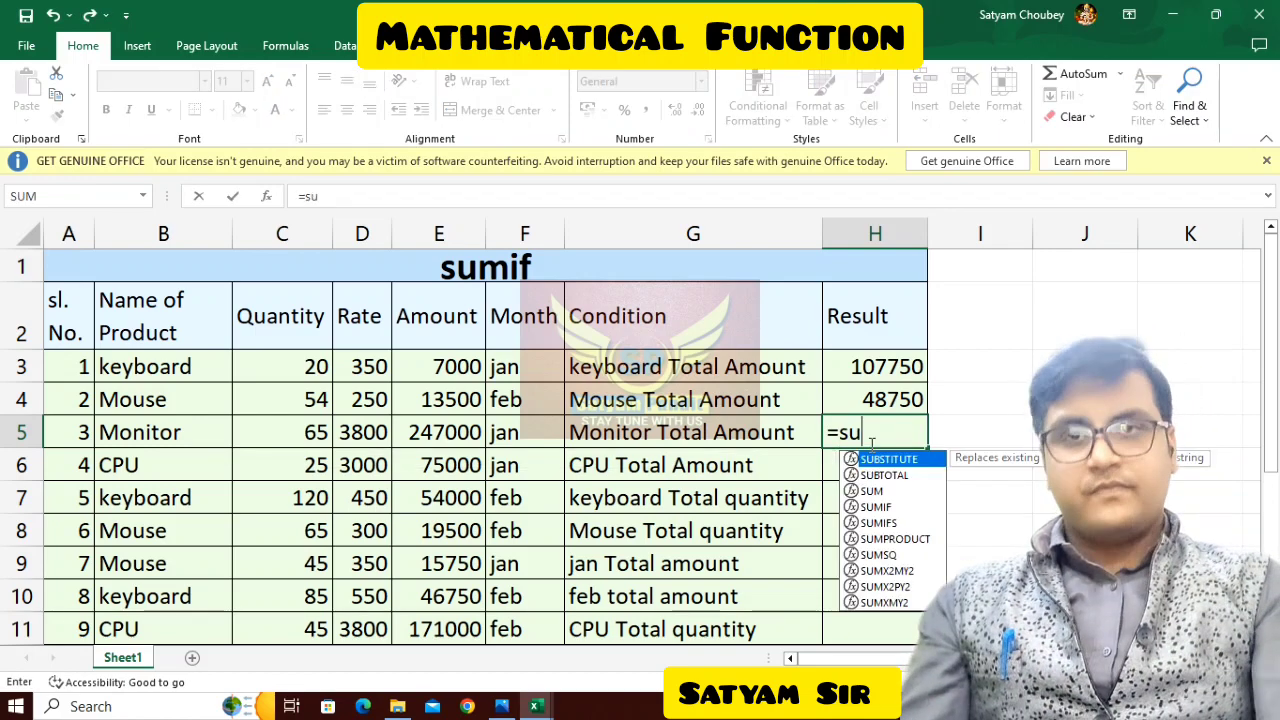
text(mif)
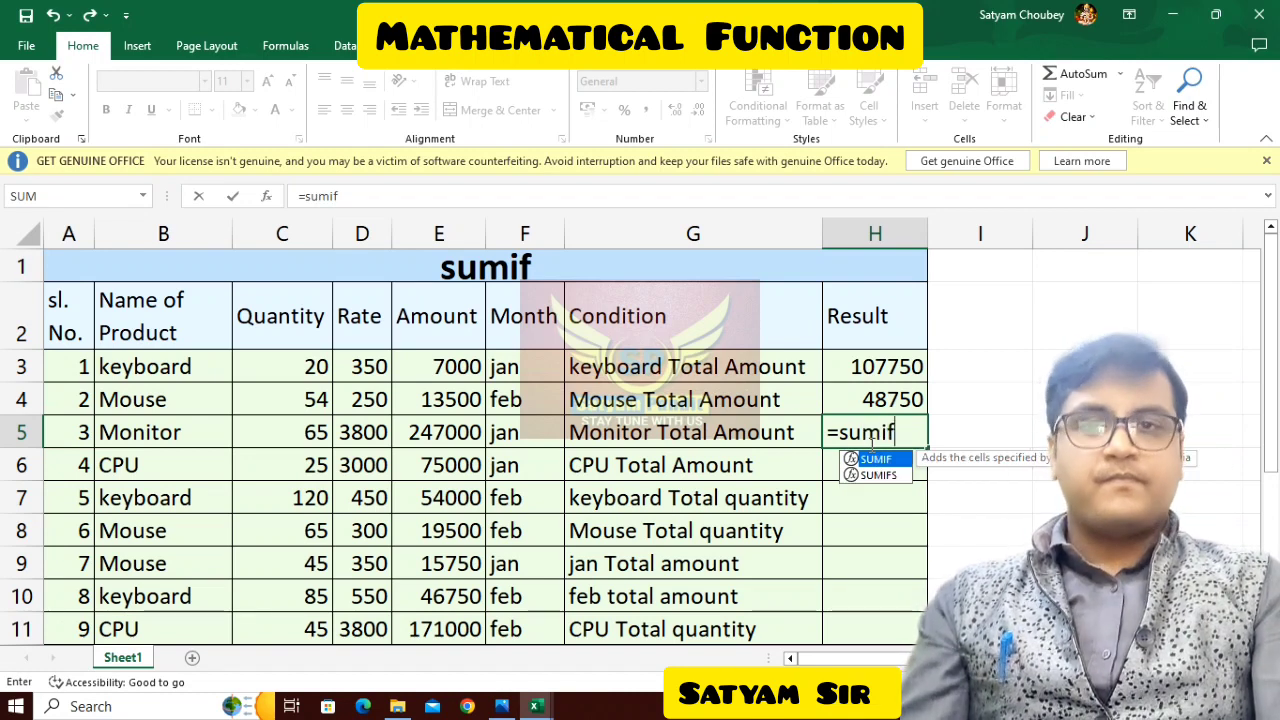
text(()
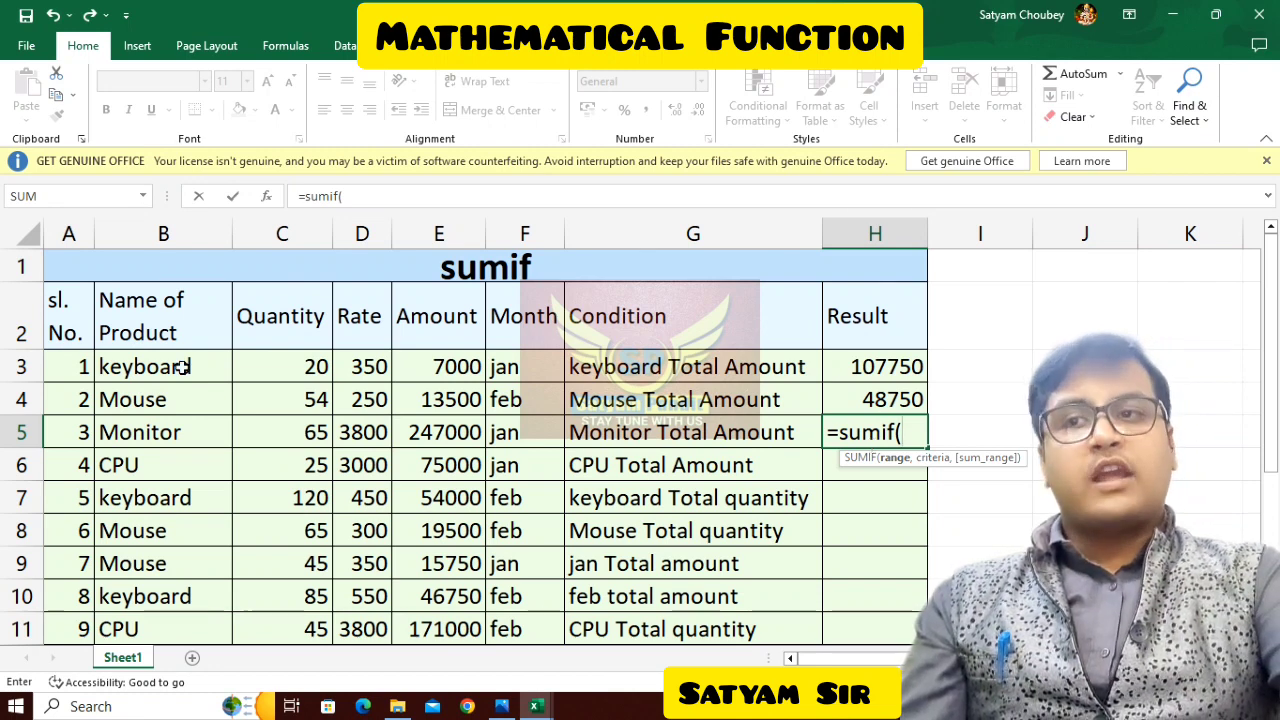
drag(180, 367, 180, 600)
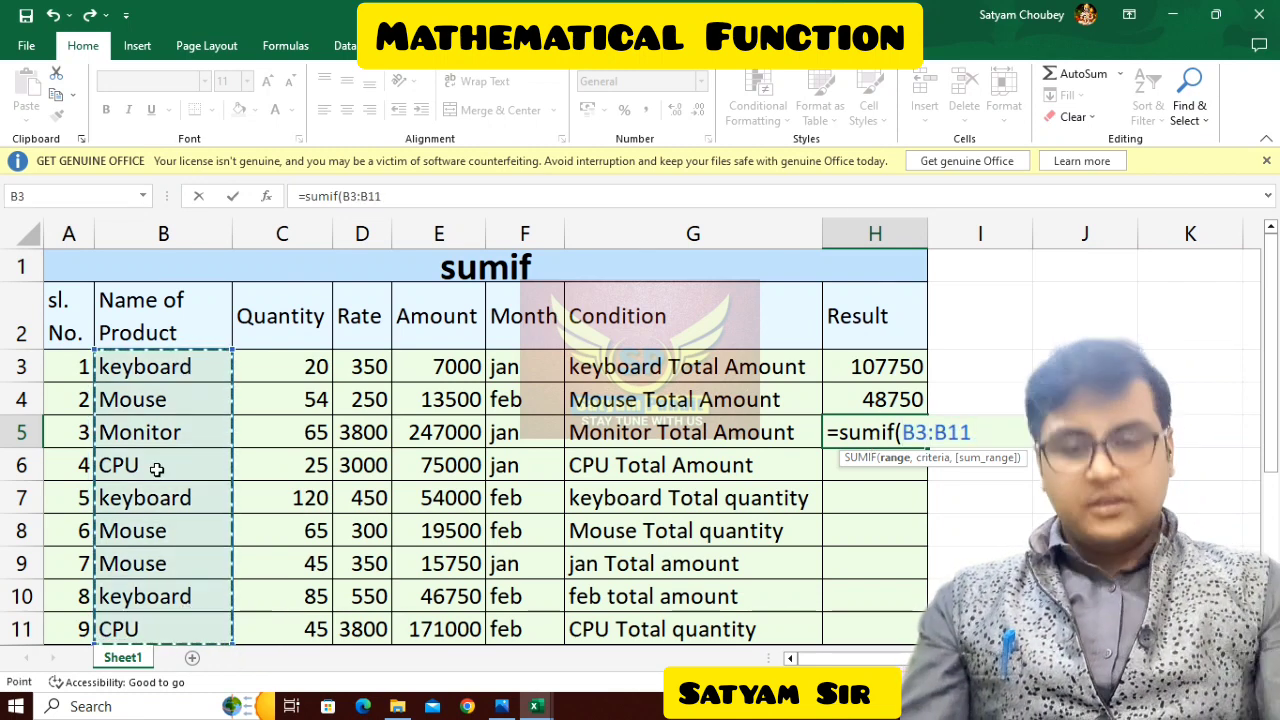
text(,)
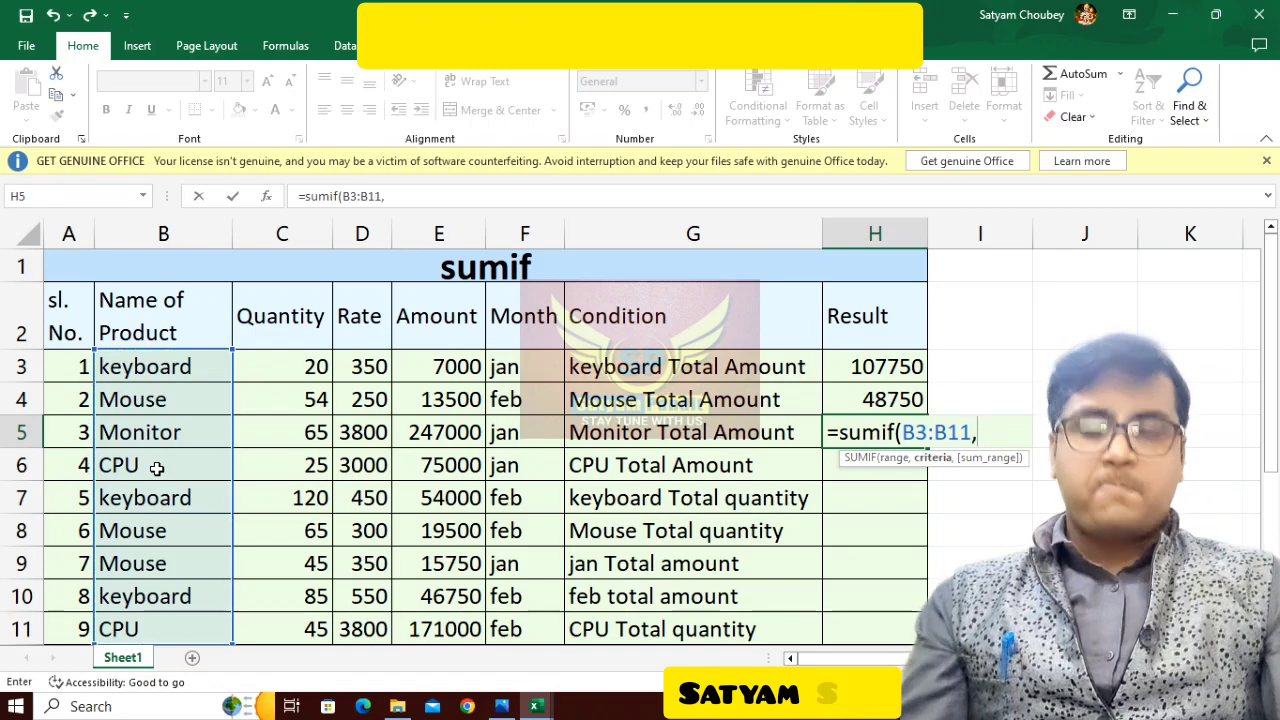
text("Monitor)
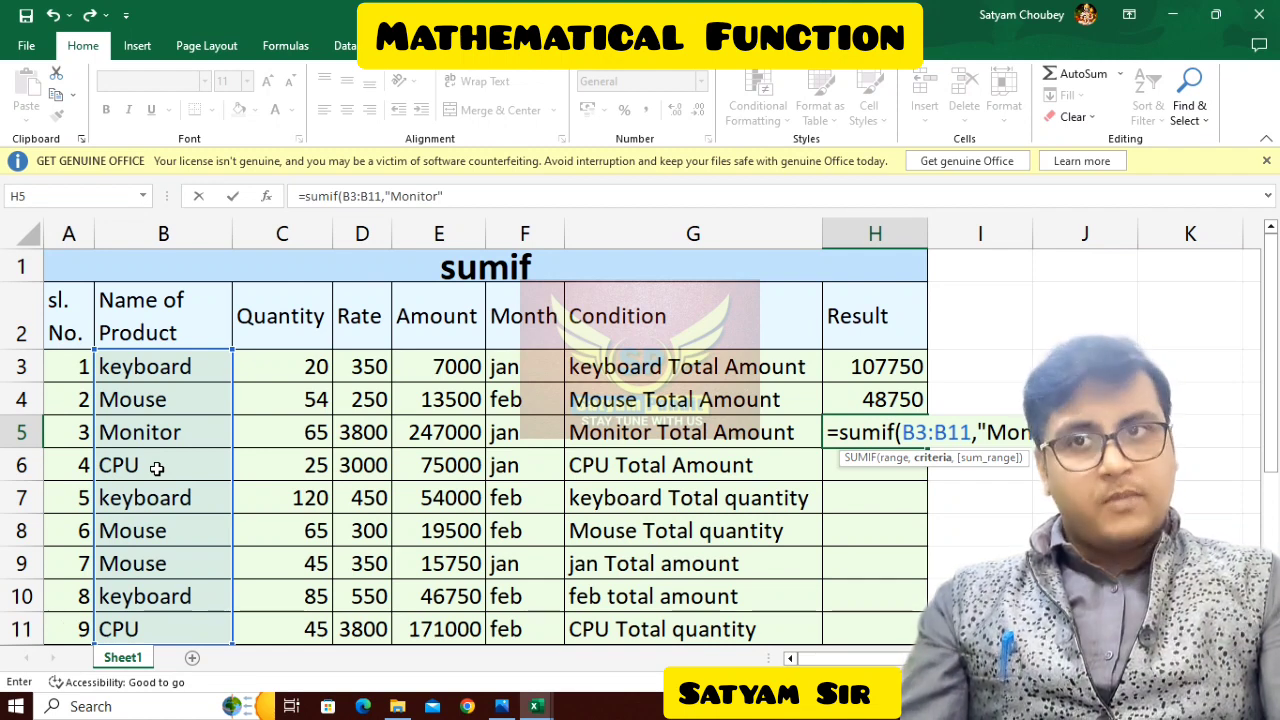
text(,)
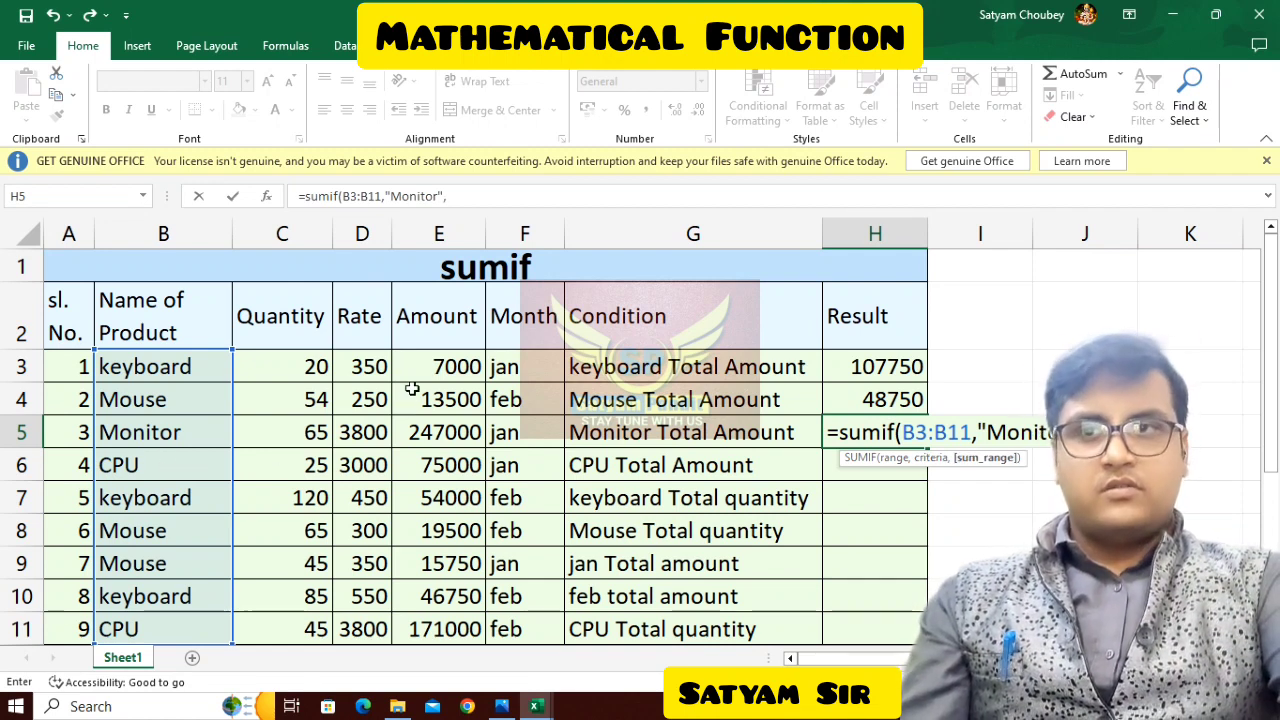
drag(424, 372, 449, 627)
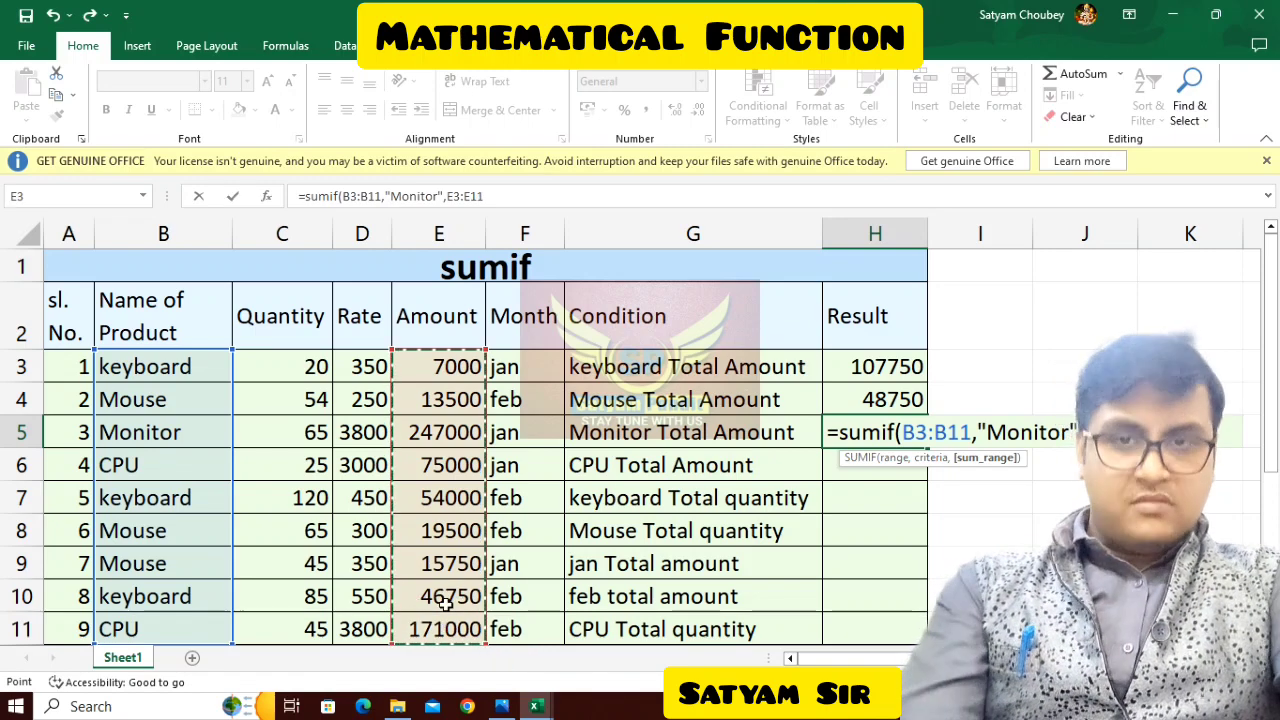
key(Return)
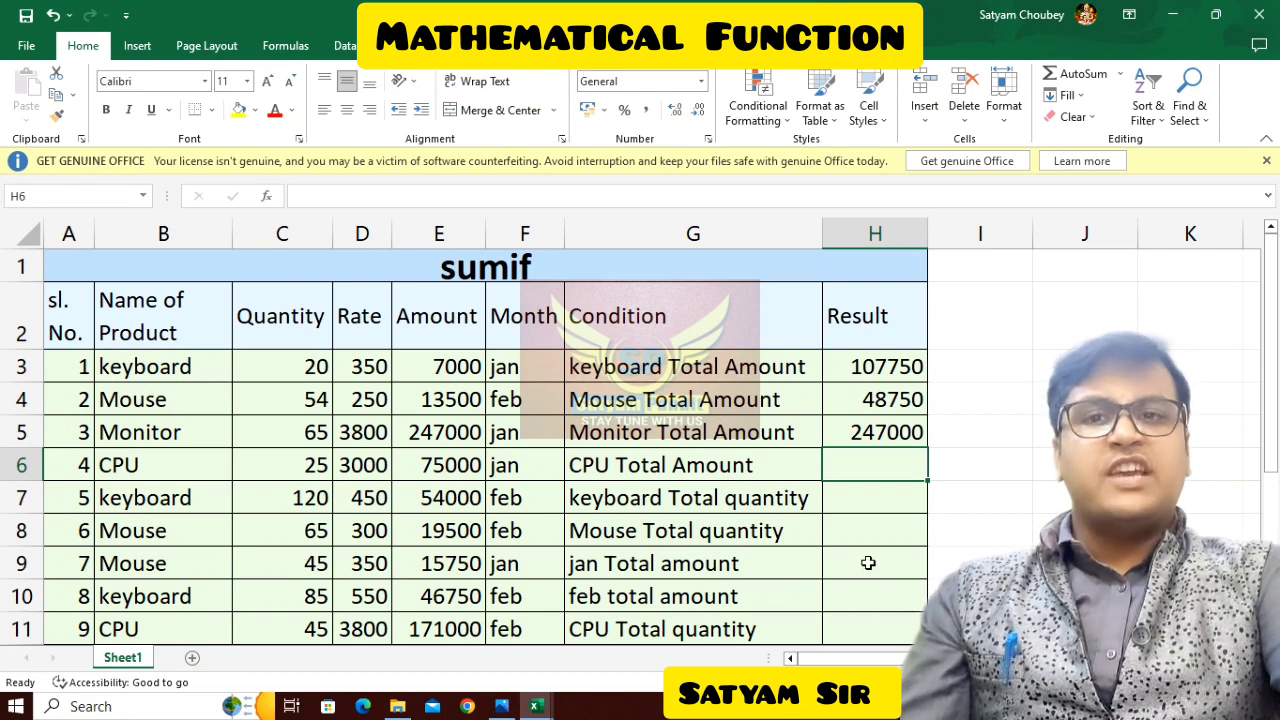
drag(837, 466, 834, 531)
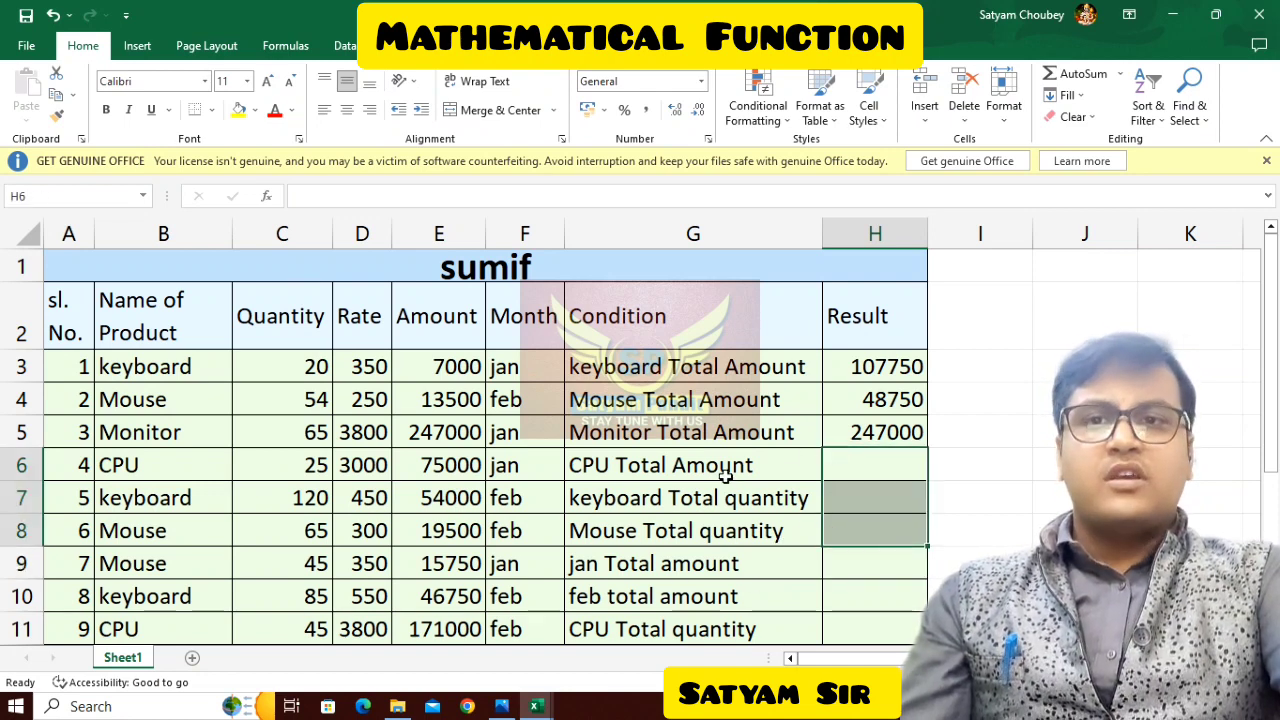
click(853, 498)
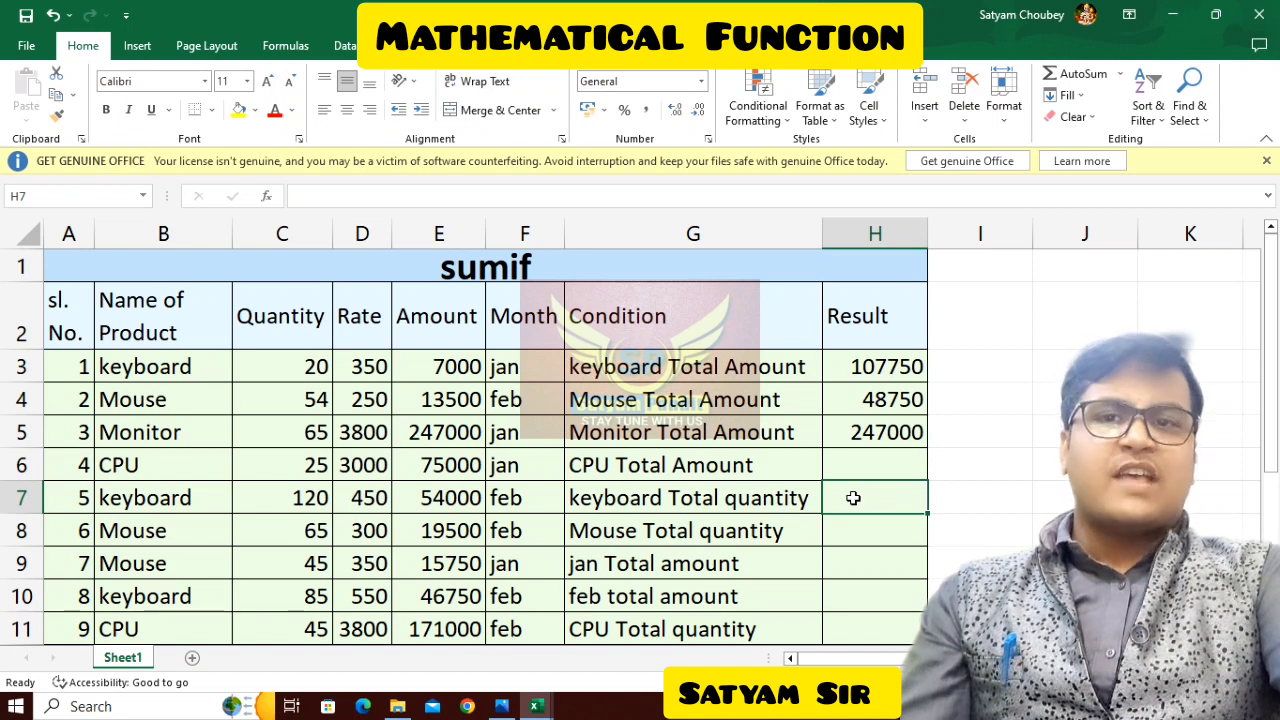
drag(700, 502, 858, 467)
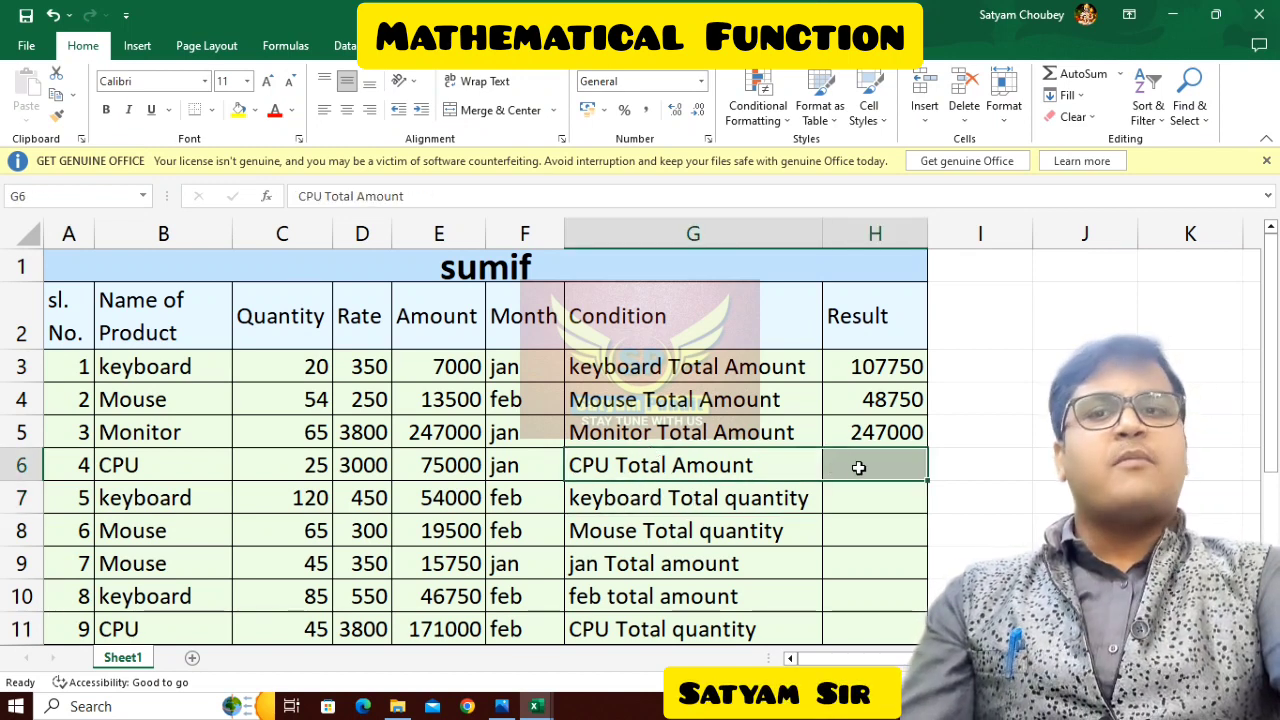
drag(632, 503, 862, 498)
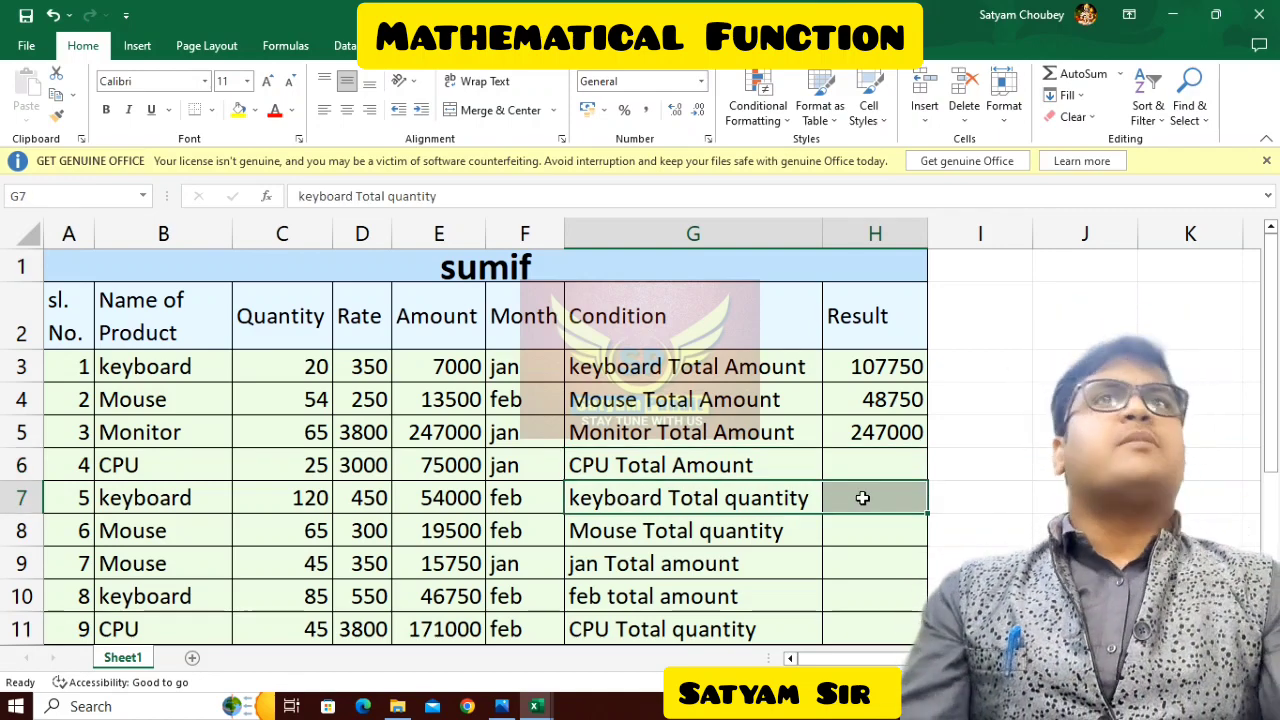
text(=)
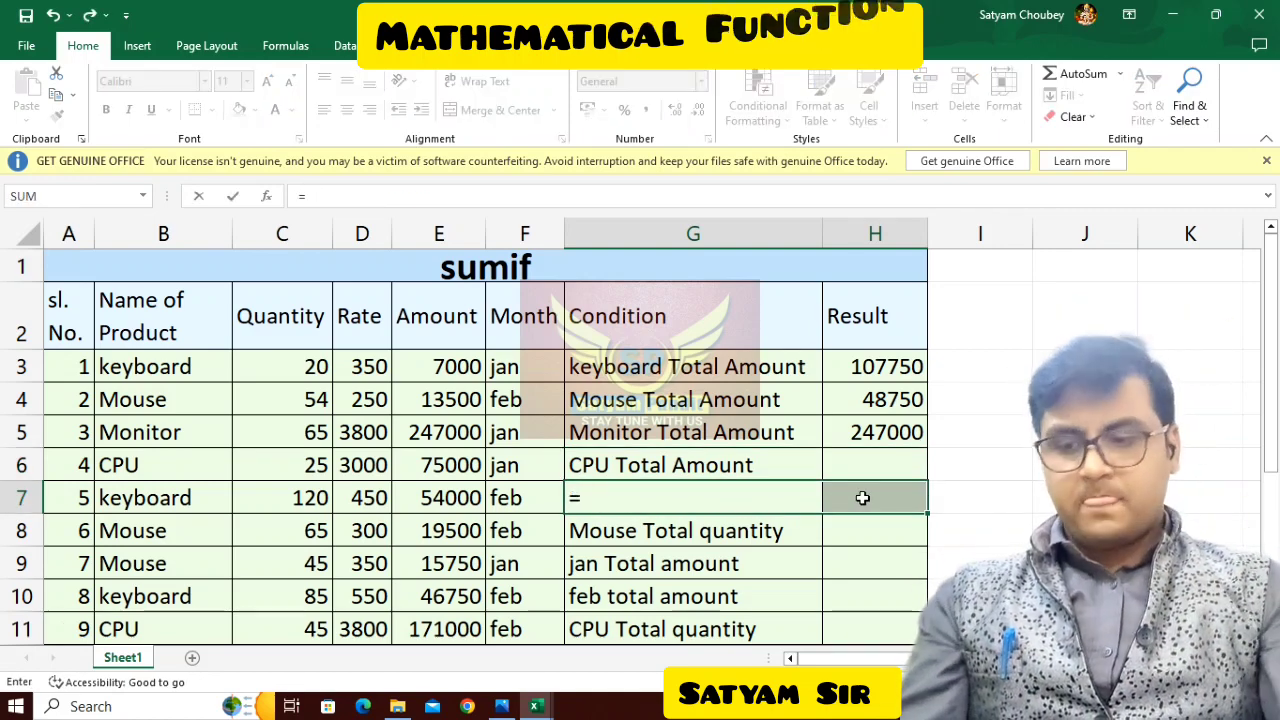
key(Escape)
Step: Calculate the keyboard total quantity in H7 with SUMIF, using range B3:B11, criterion "Keyboard" and sum range C3:C11
click(862, 498)
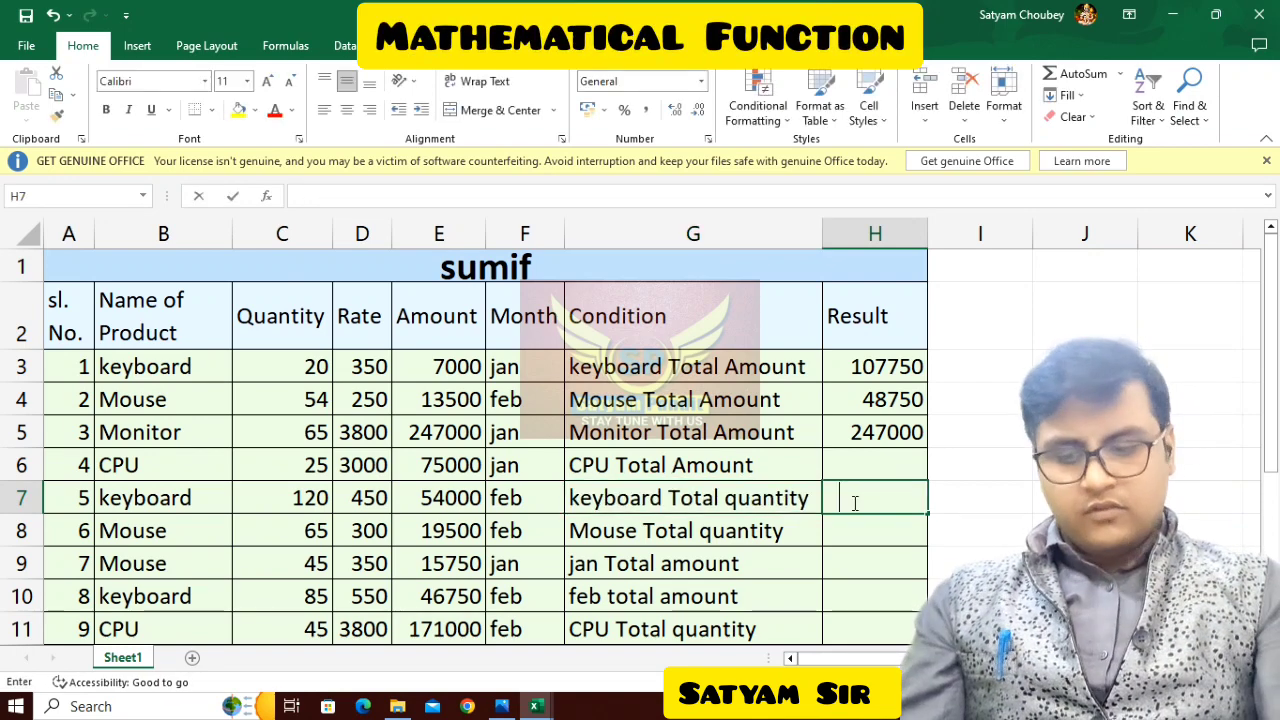
text(=sumif)
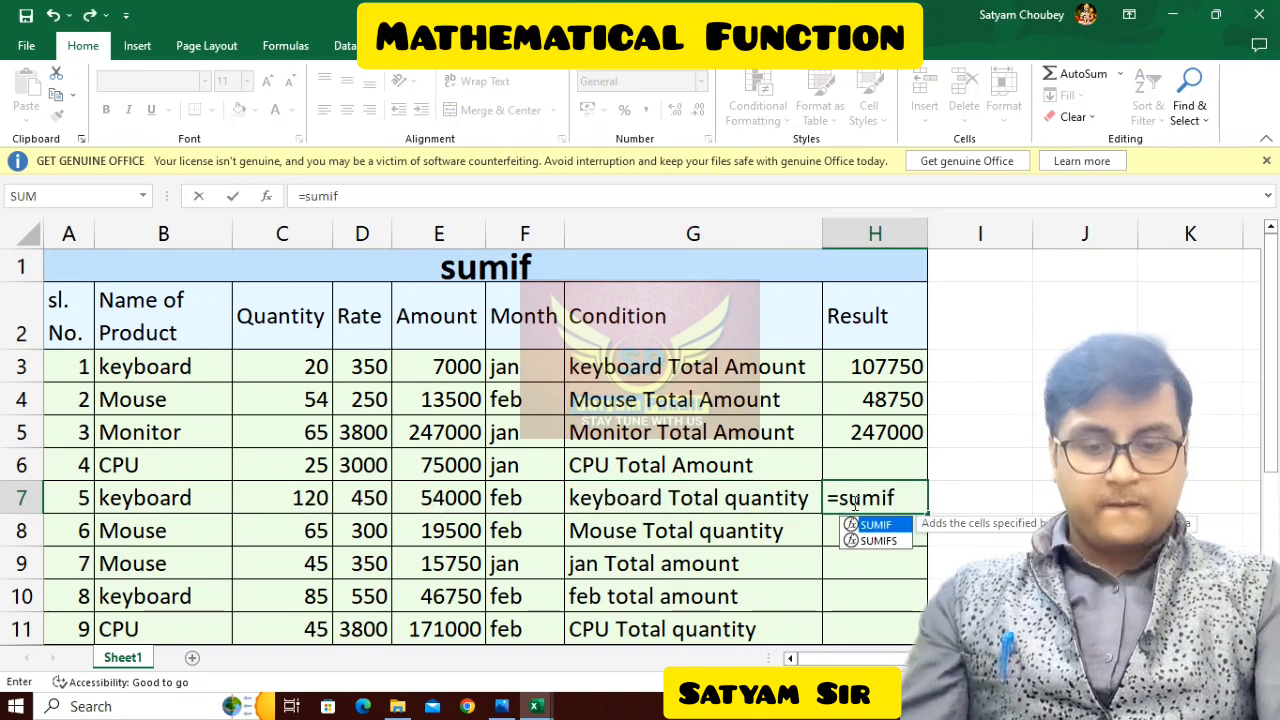
text(()
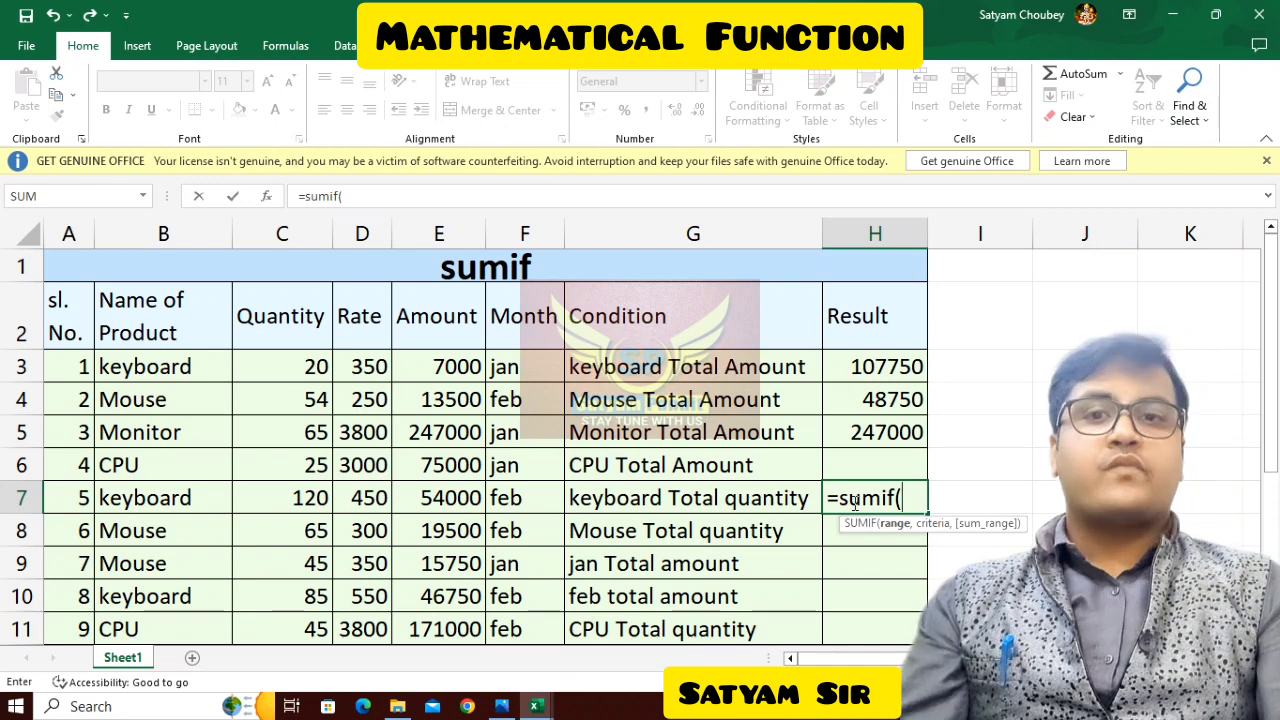
drag(120, 366, 134, 628)
text(,)
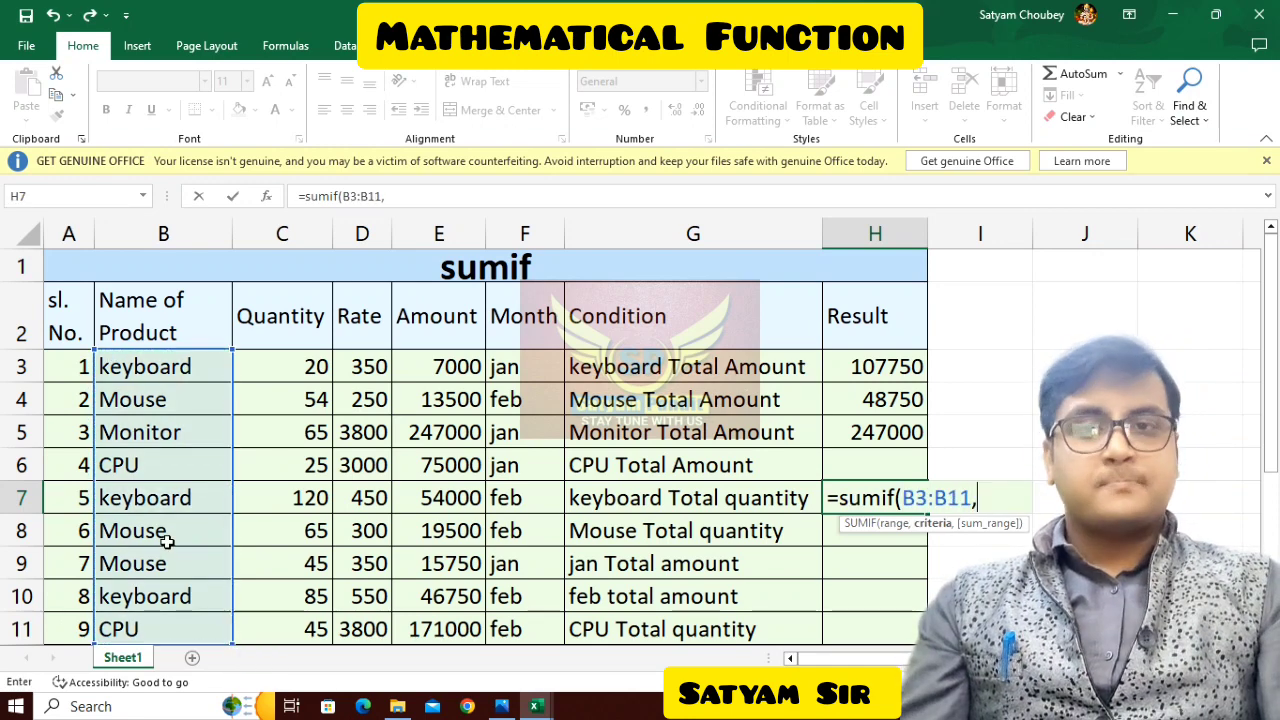
text("Keybo)
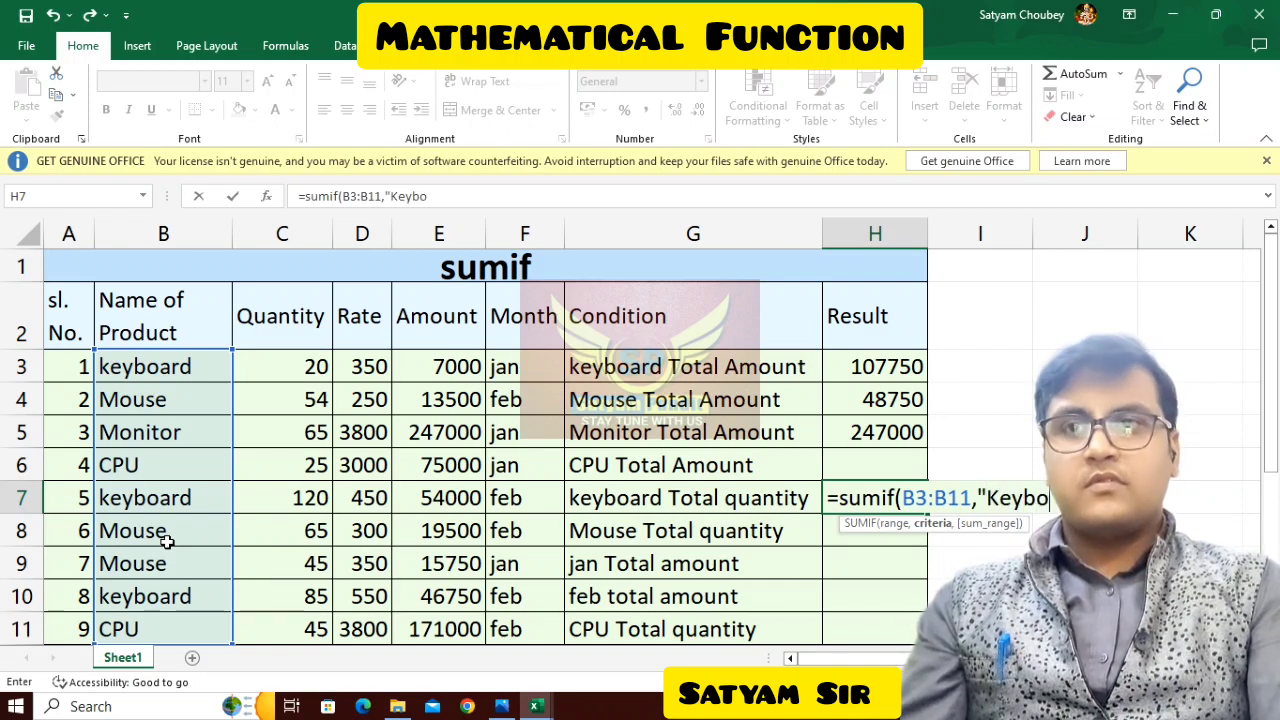
text(ard",)
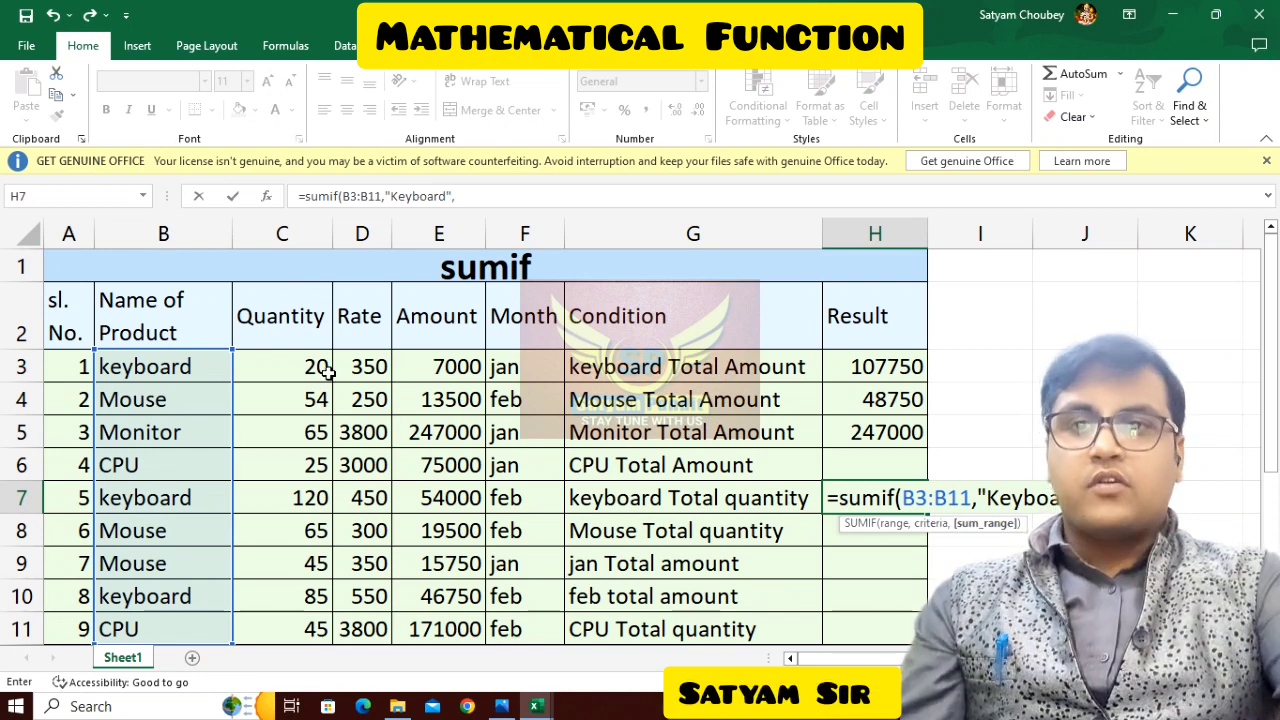
drag(328, 372, 318, 632)
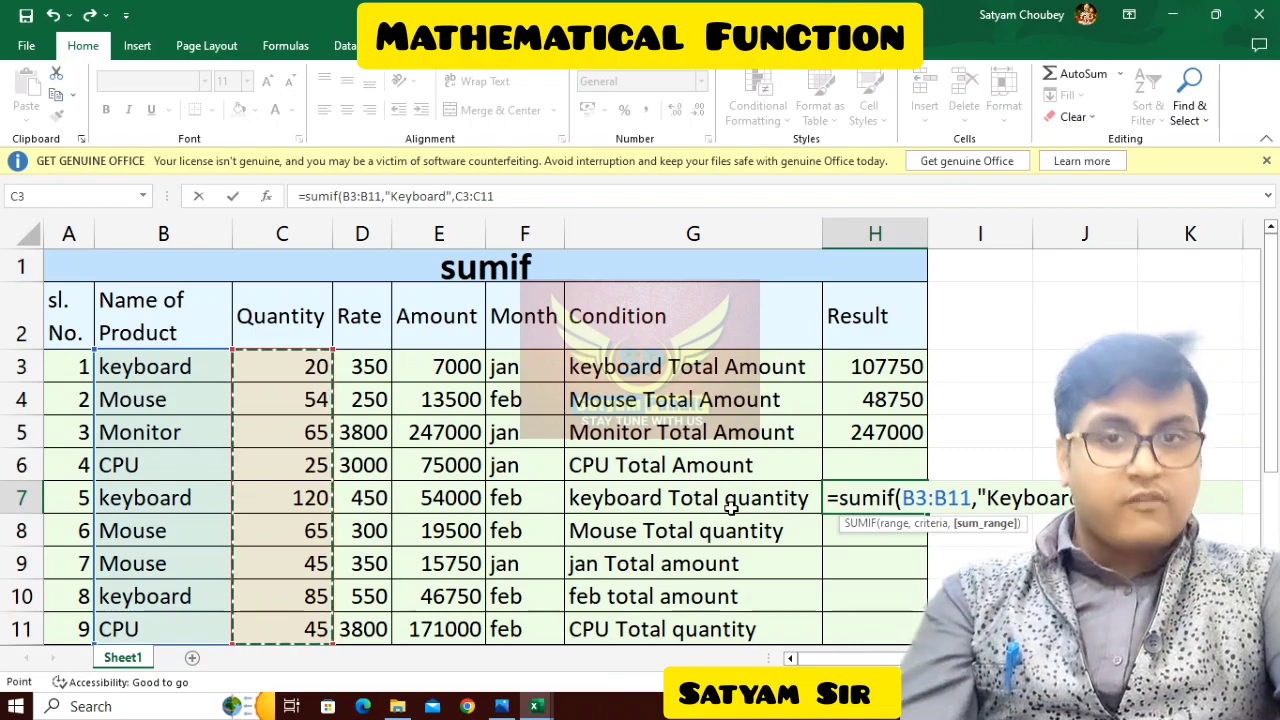
key(Return)
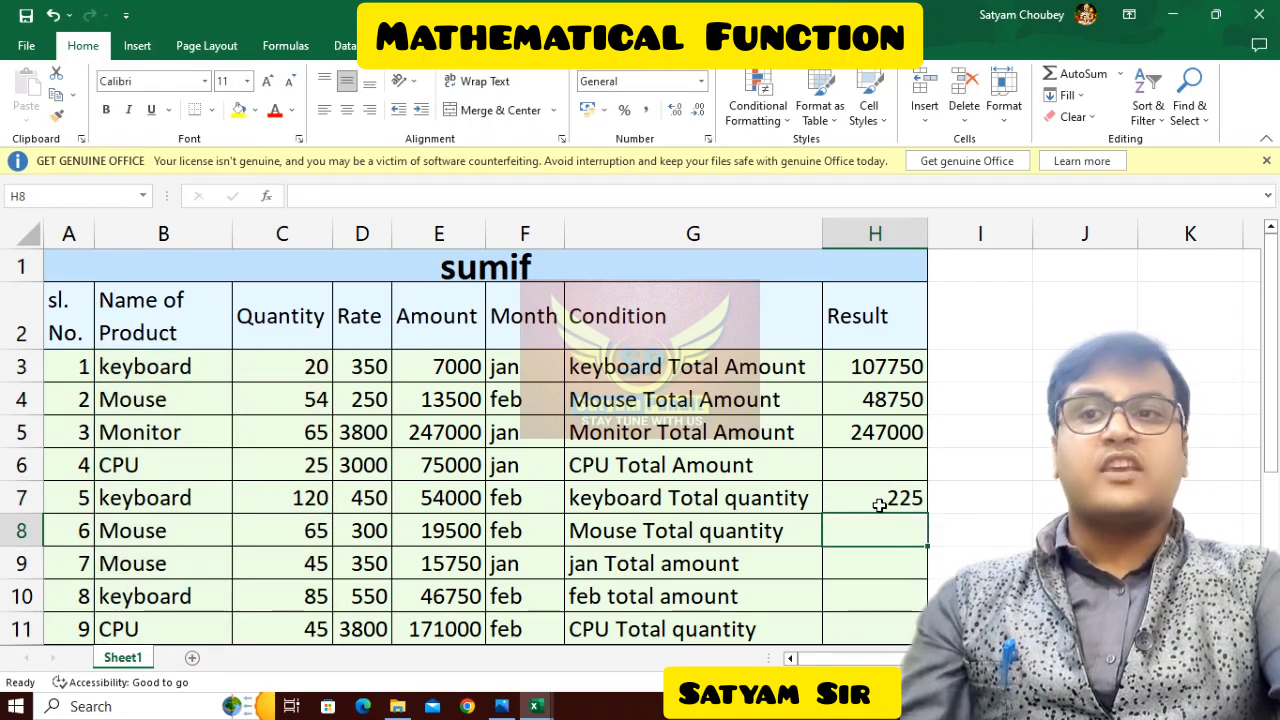
Step: Check the individual keyboard quantities in C3, C7 and C10 against the keyboard total quantity
click(288, 368)
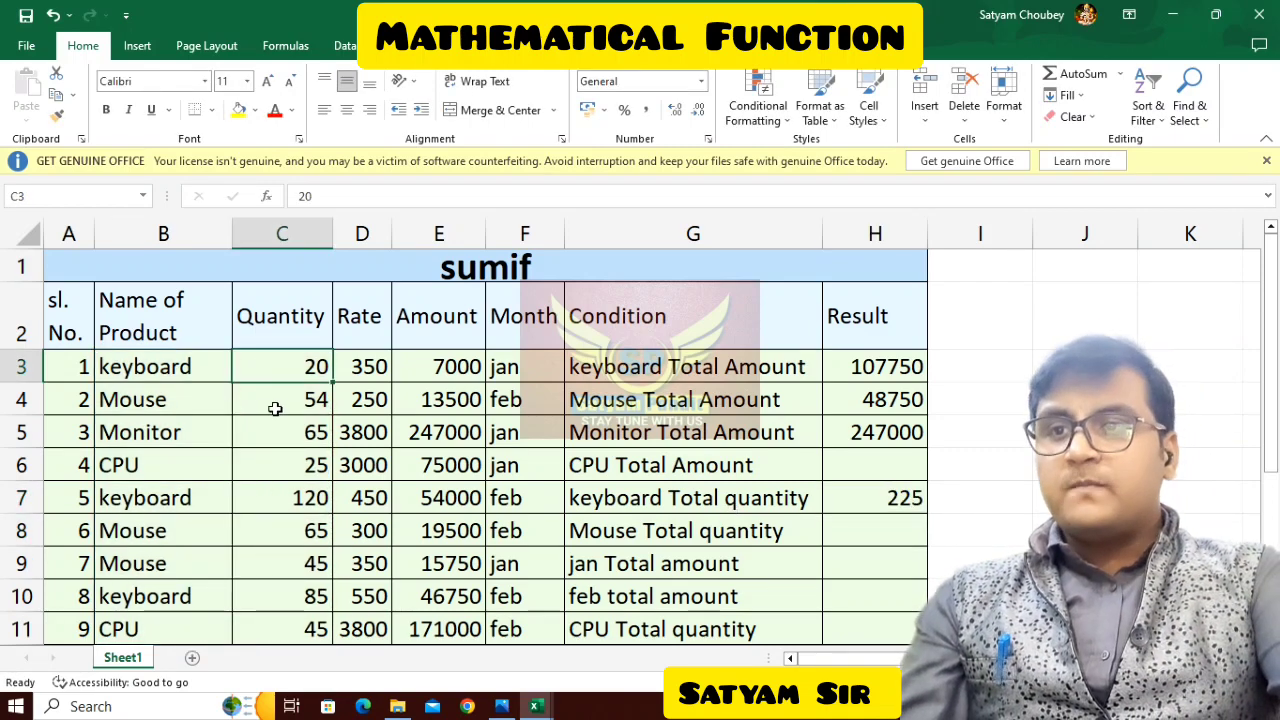
click(281, 497)
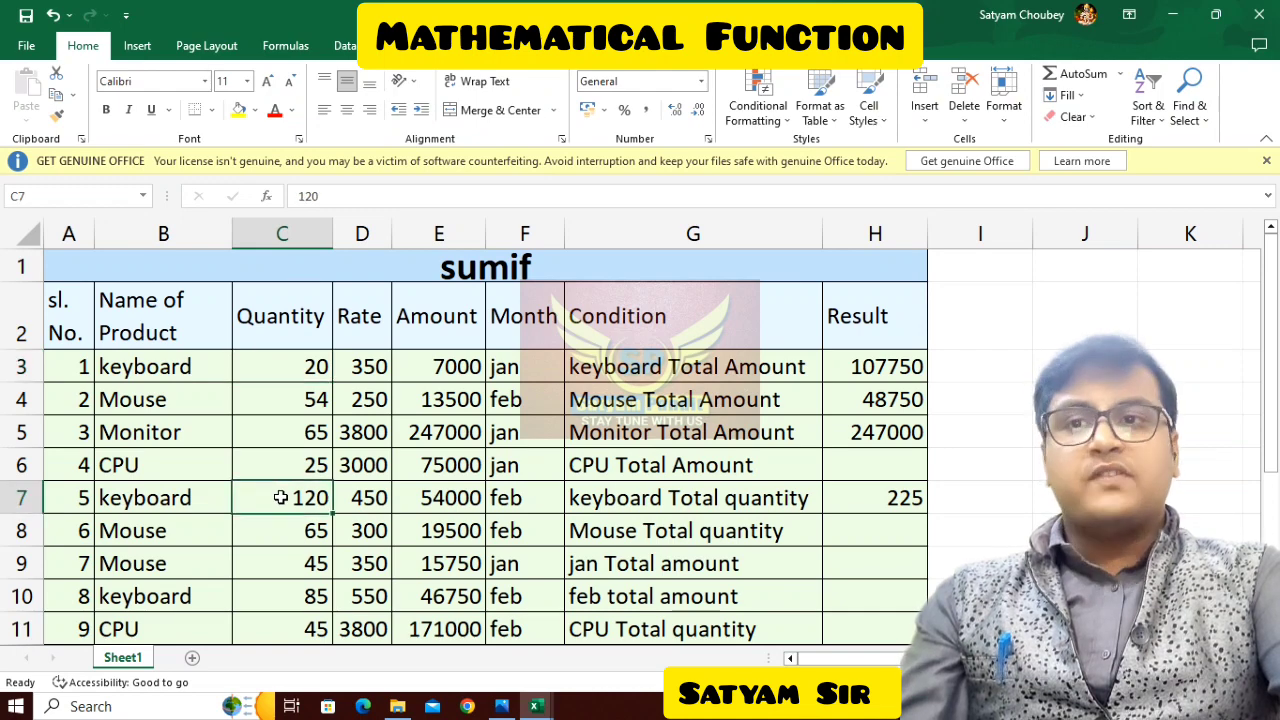
click(281, 594)
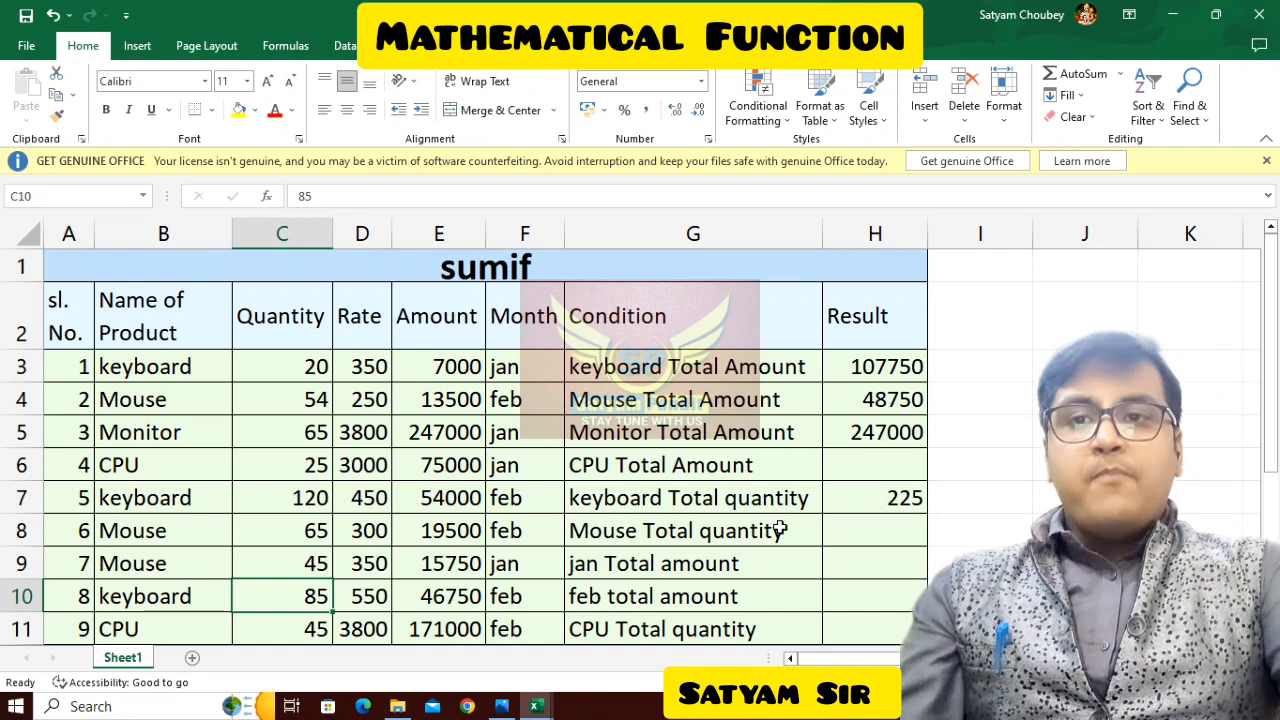
click(630, 568)
click(866, 566)
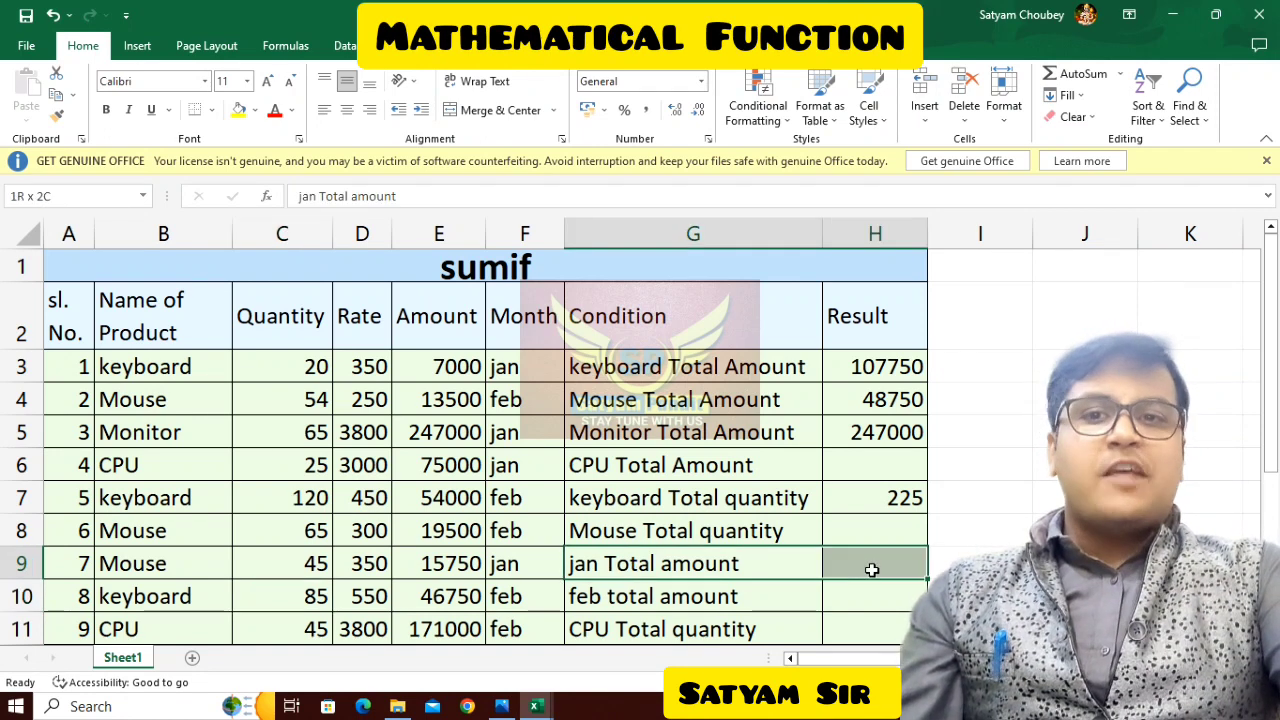
click(850, 528)
click(777, 531)
click(766, 563)
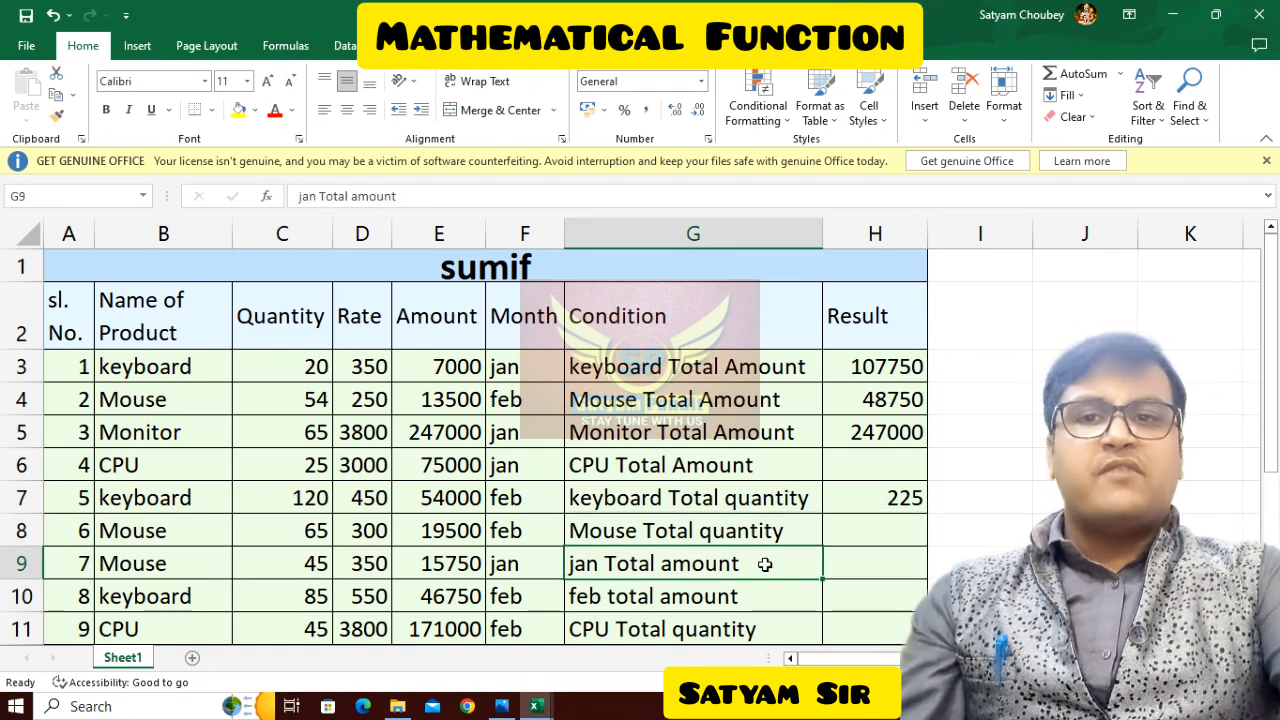
drag(766, 563, 894, 563)
Step: Build the jan total amount formula in H9 with SUMIF, using range F3:F10, criterion "jan" and sum range E3:E11
click(875, 563)
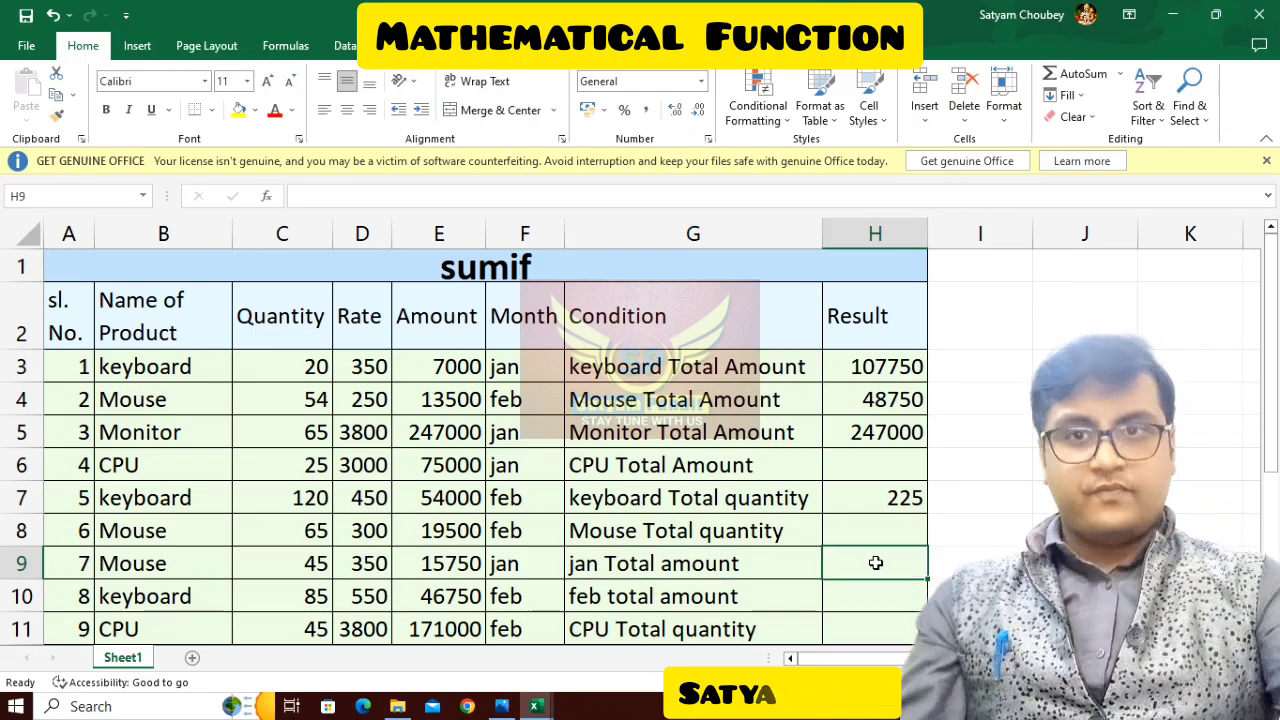
text(=s)
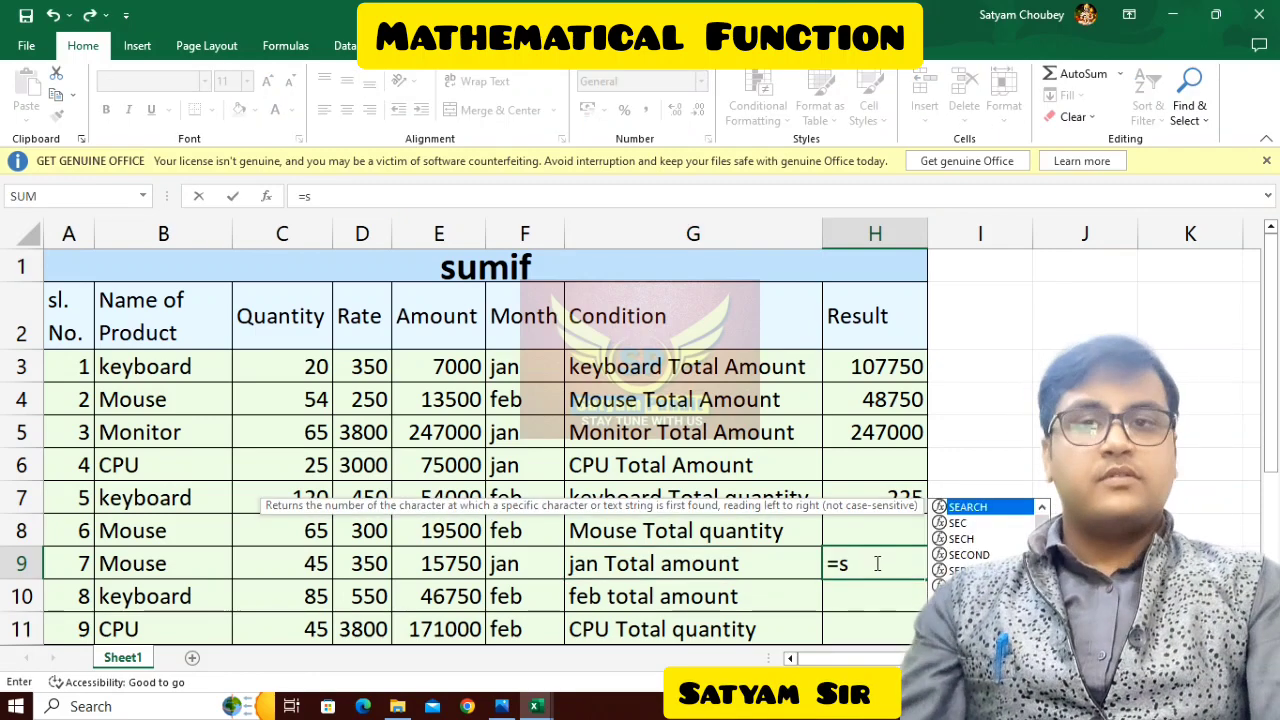
text(umif()
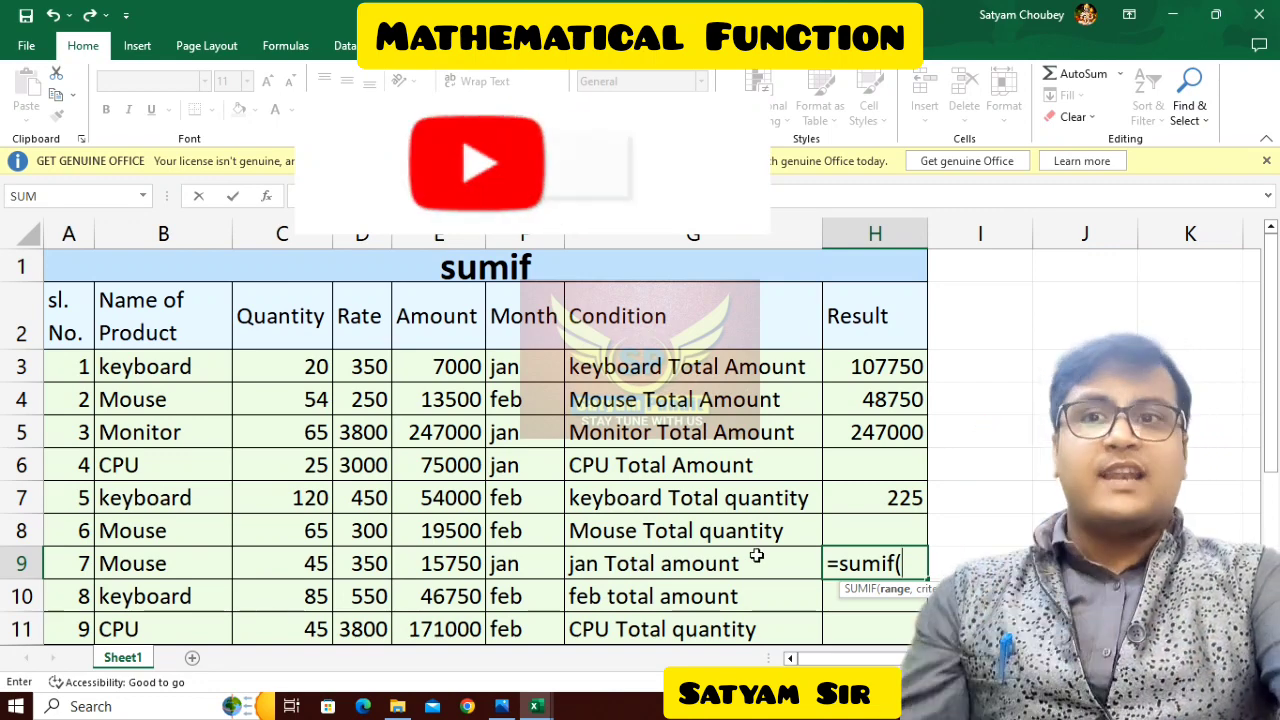
drag(504, 364, 520, 600)
text(,)
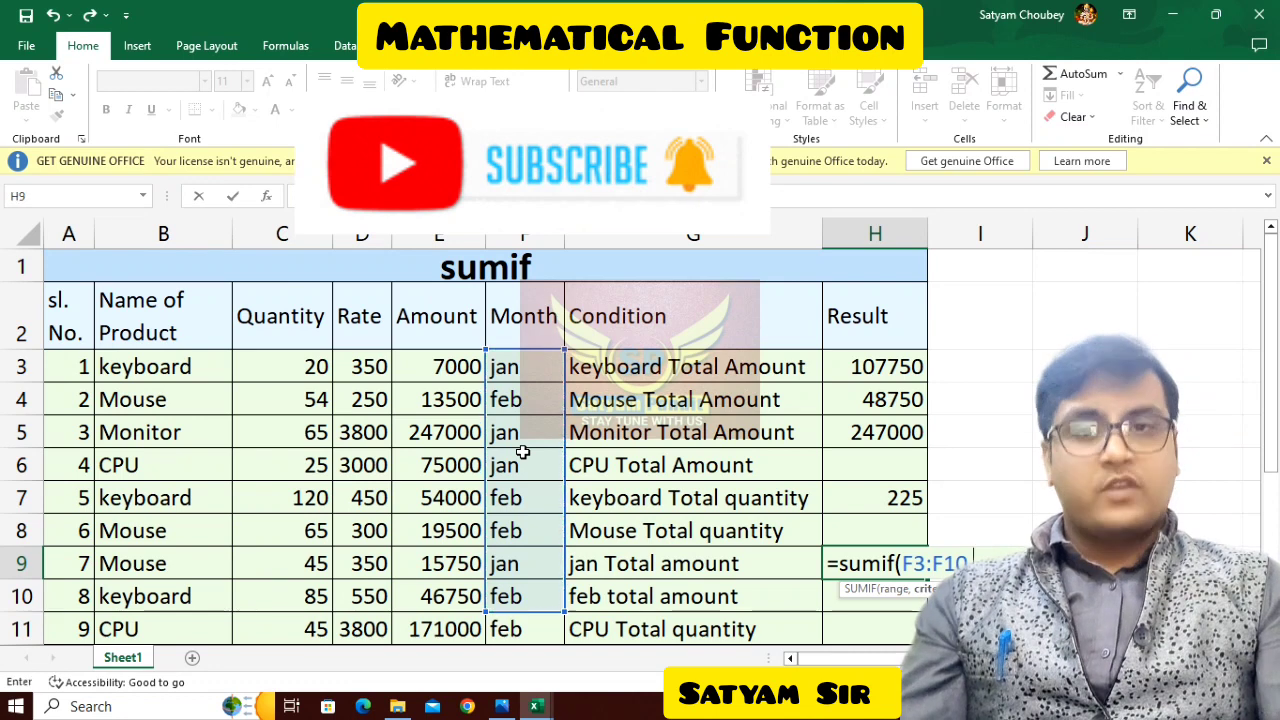
text("jan",)
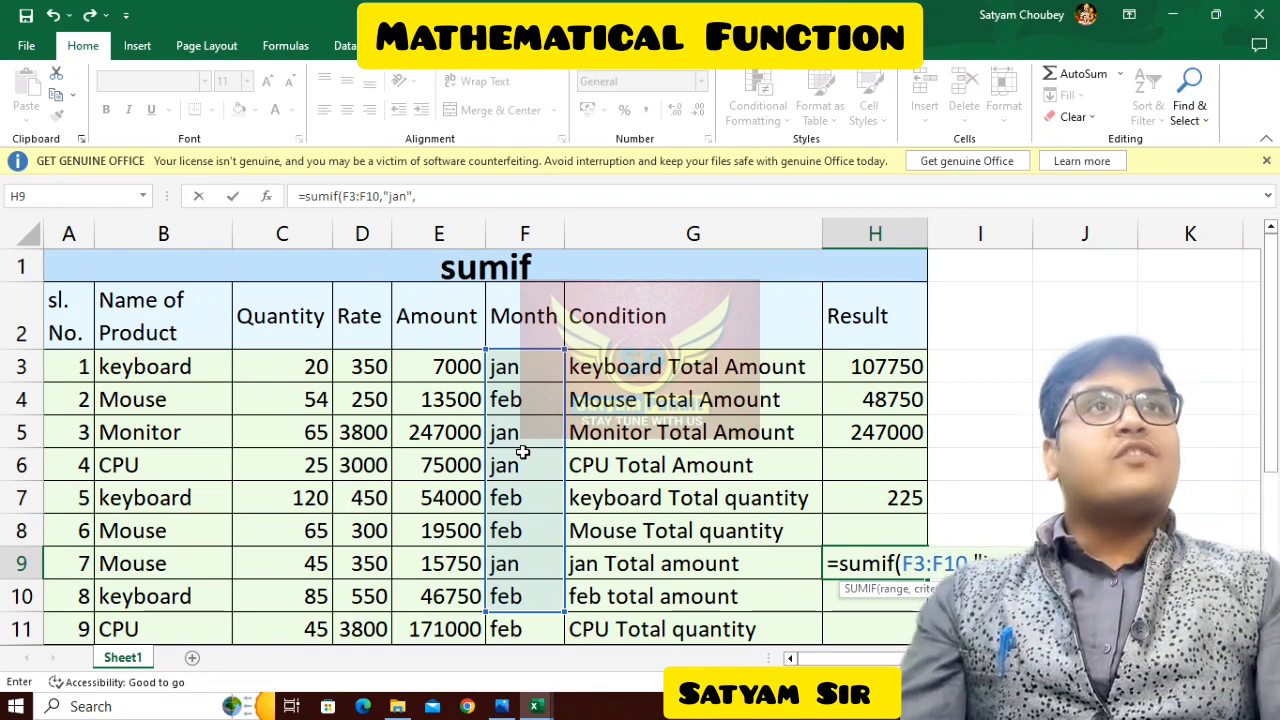
drag(476, 370, 413, 622)
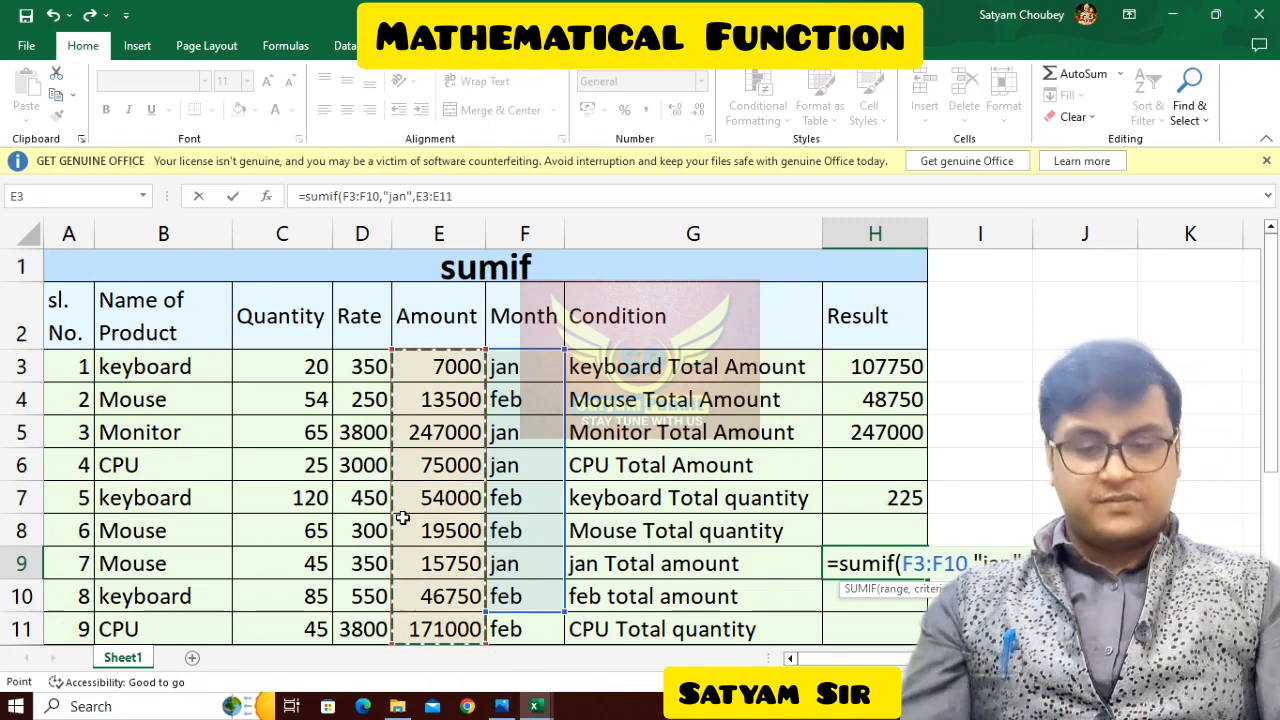
Step: Complete the January total formula in H9 as =sumif(F3:F10,"jan",E3:E11)
text())
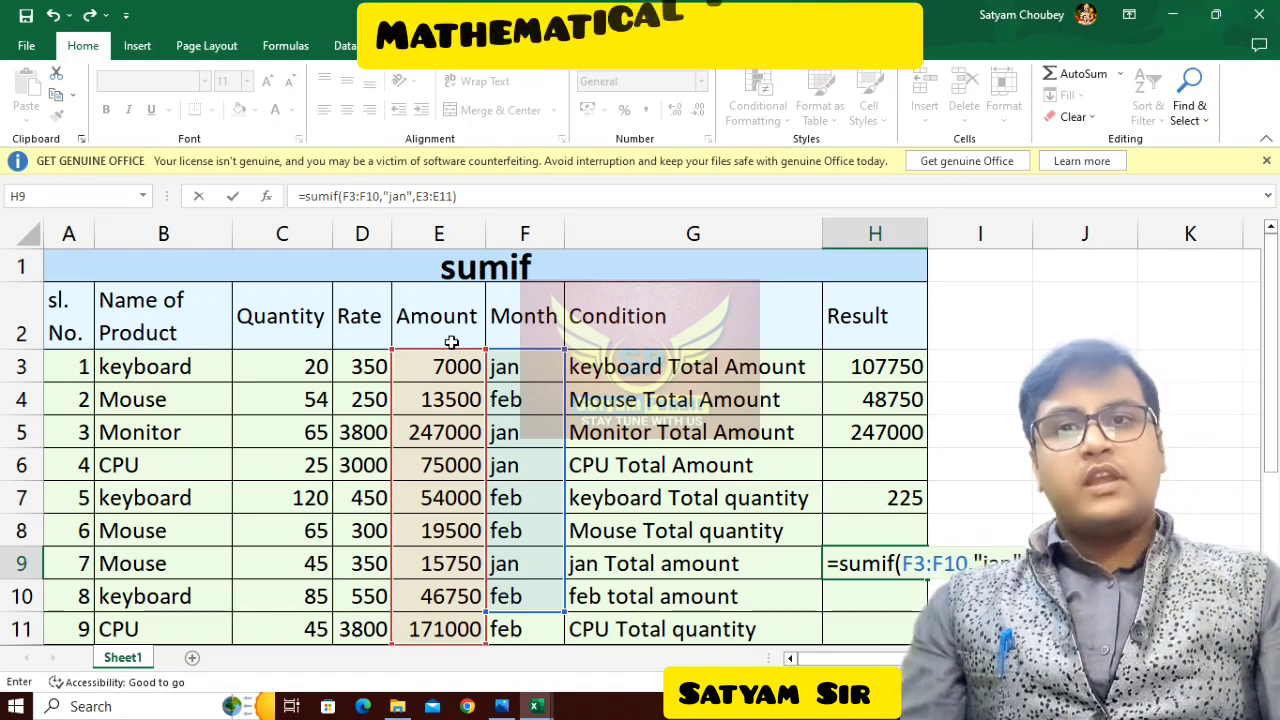
key(Return)
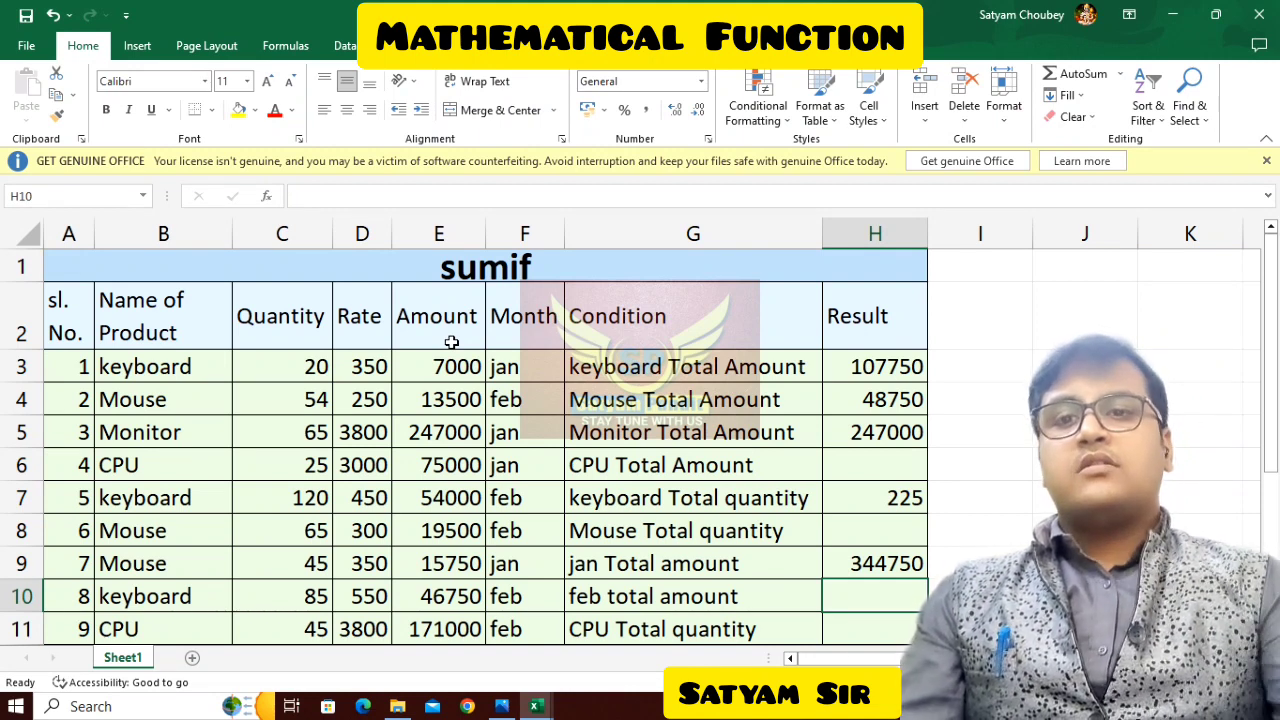
Step: Calculate the CPU total quantity in H11 with SUMIF, using range B3:B11, criterion "cpu" and sum range C3:C11
click(858, 632)
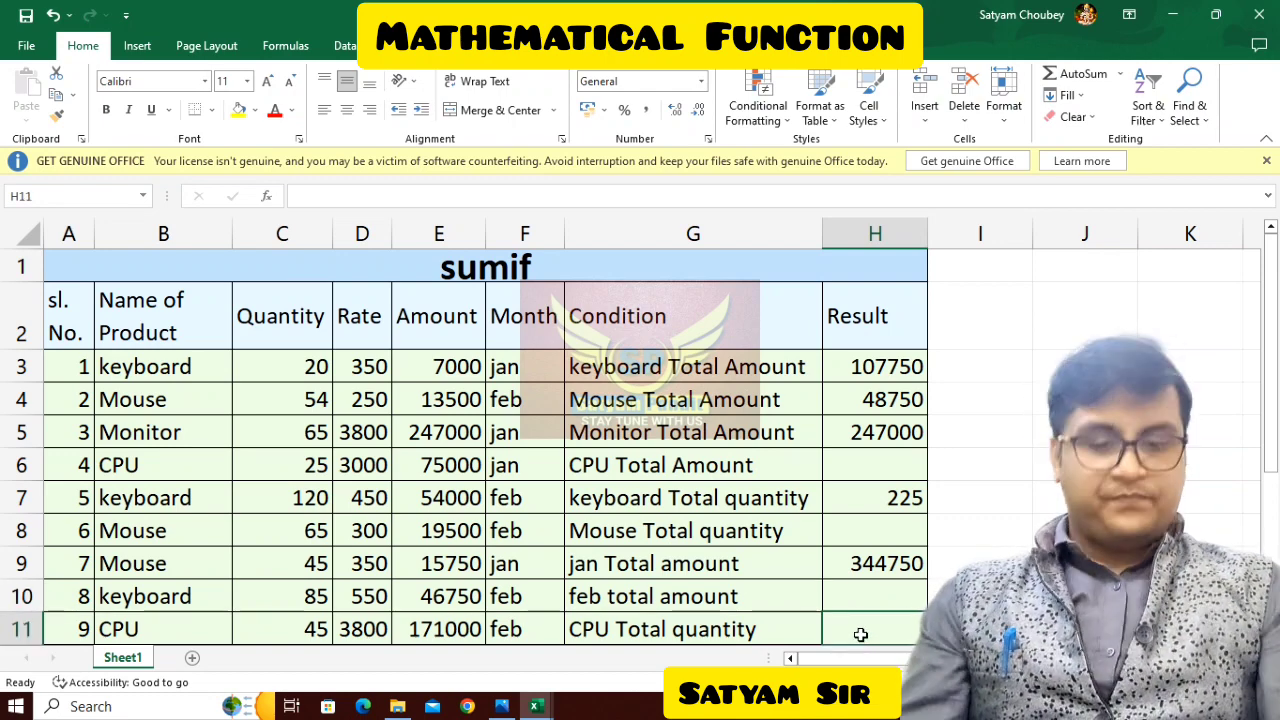
text(=sum)
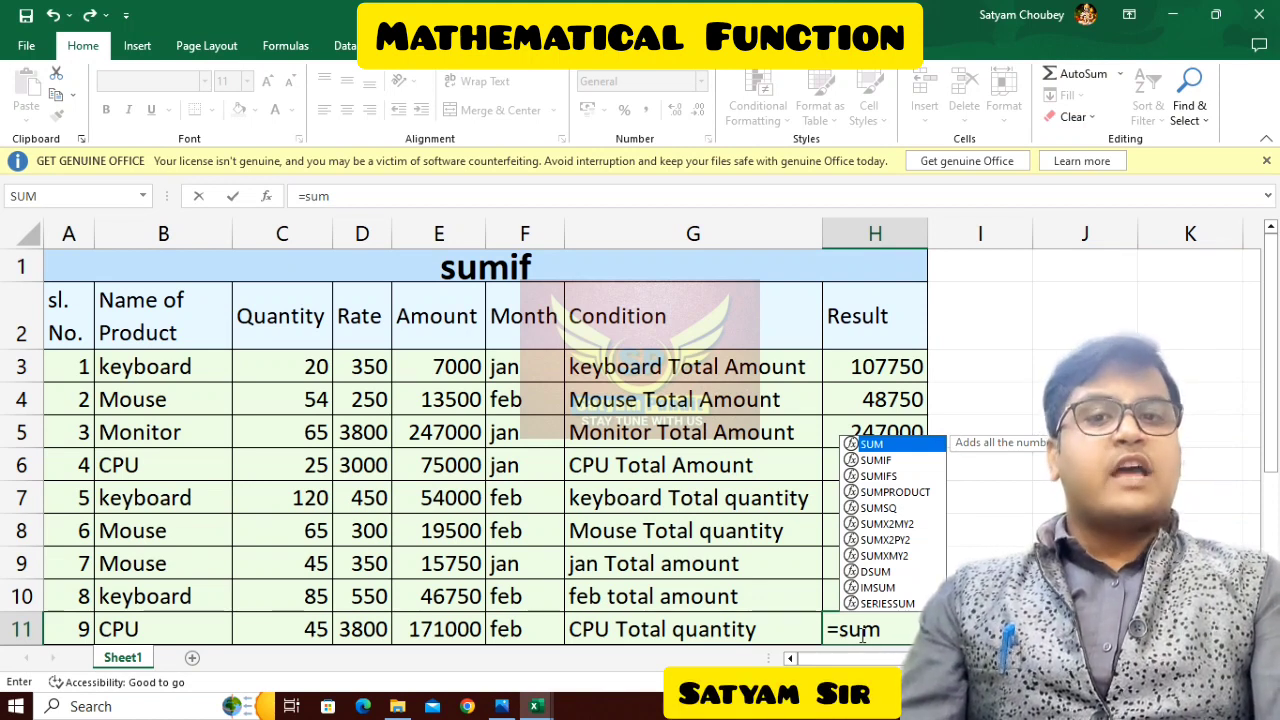
text(if)
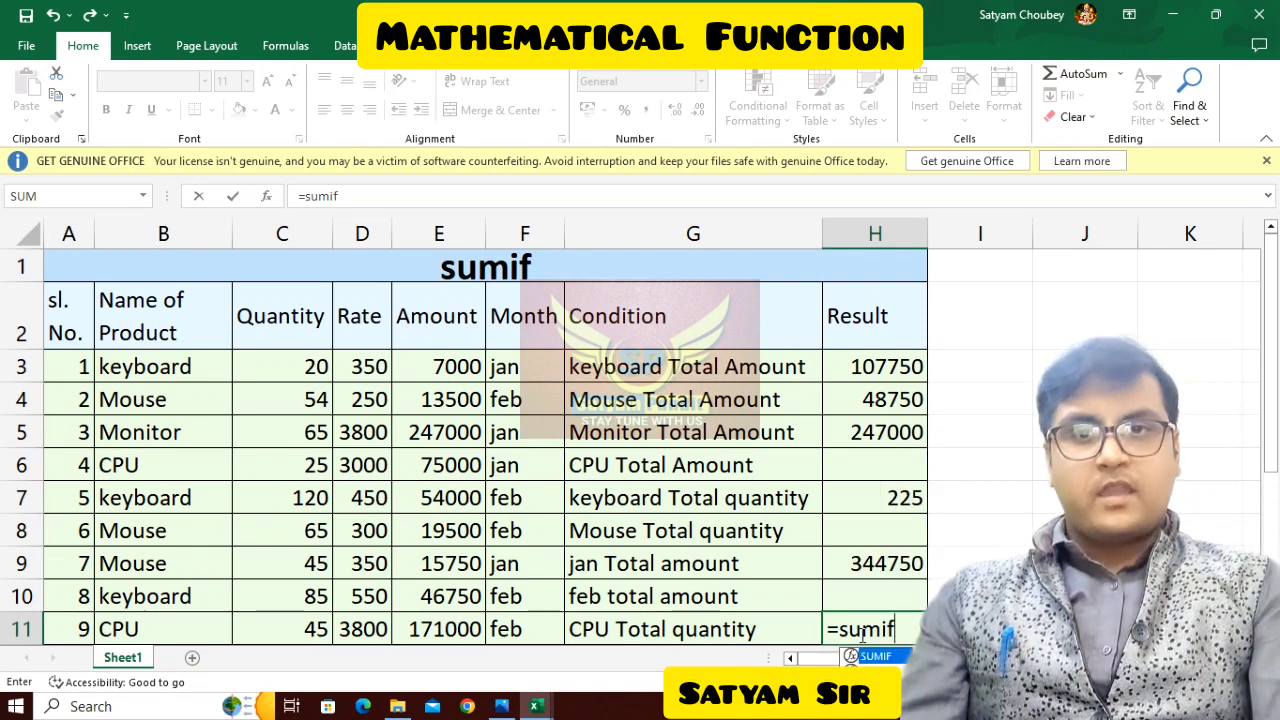
text(()
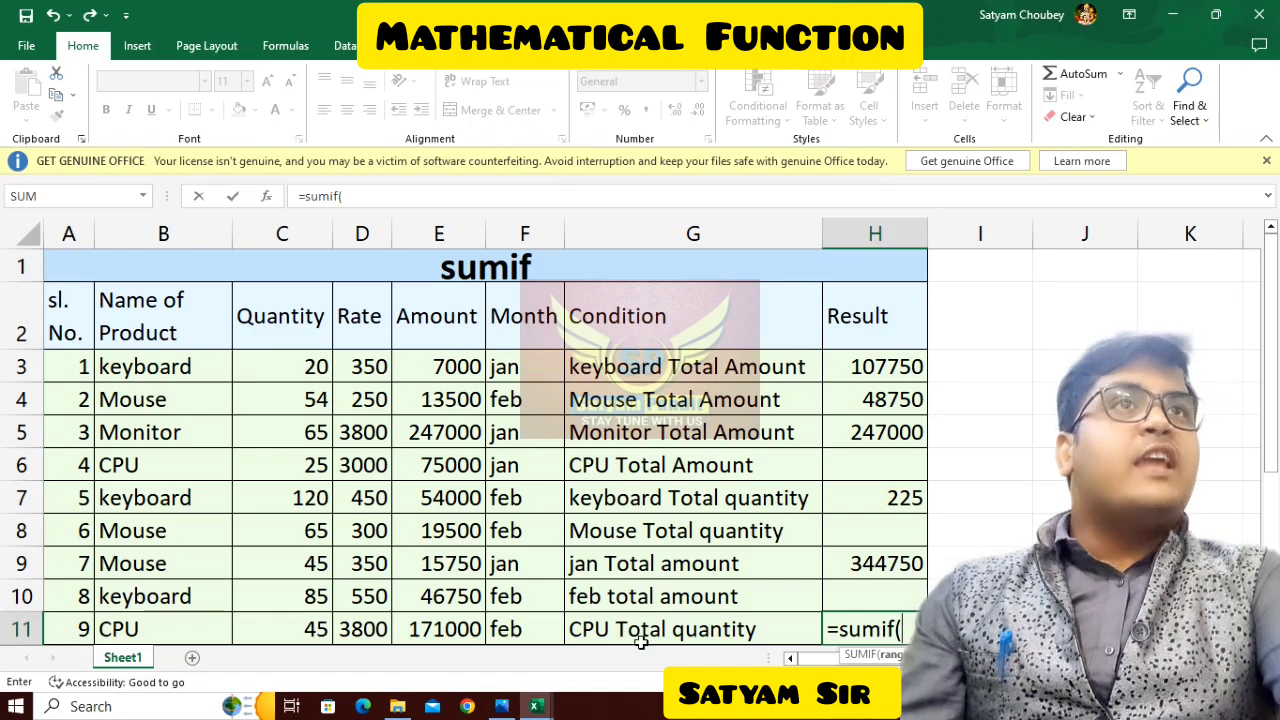
drag(144, 372, 159, 638)
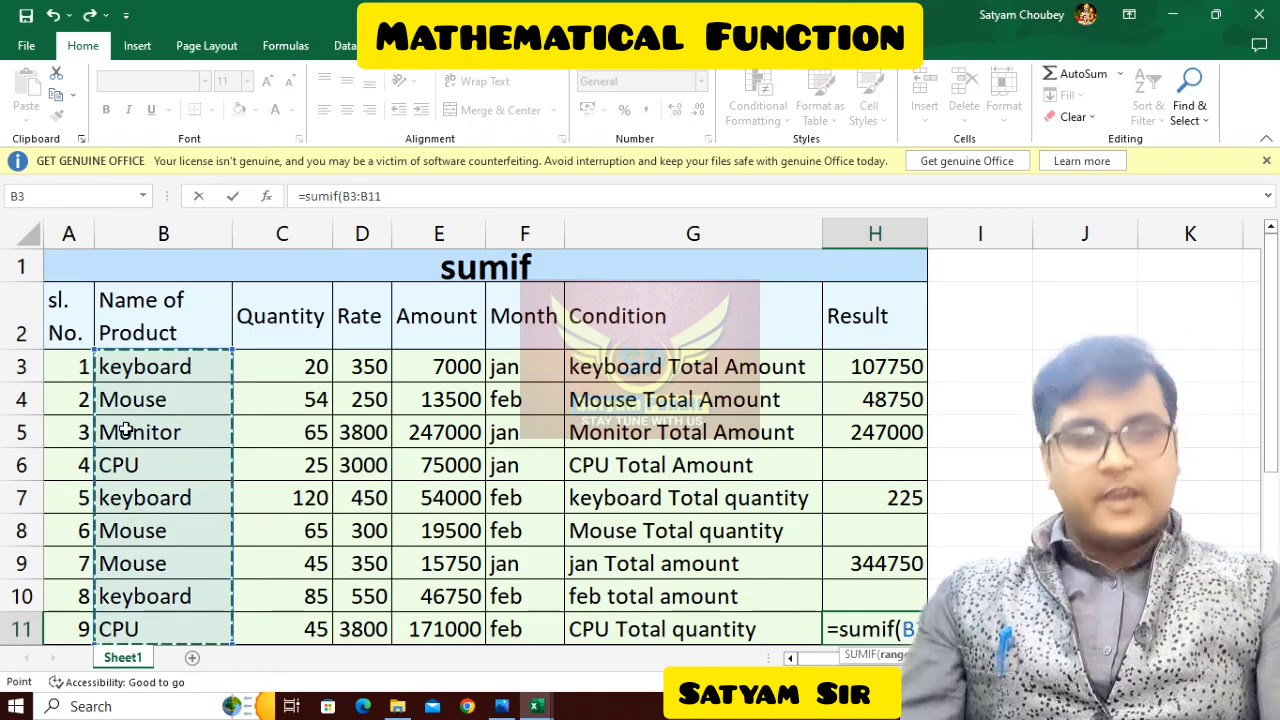
text(,)
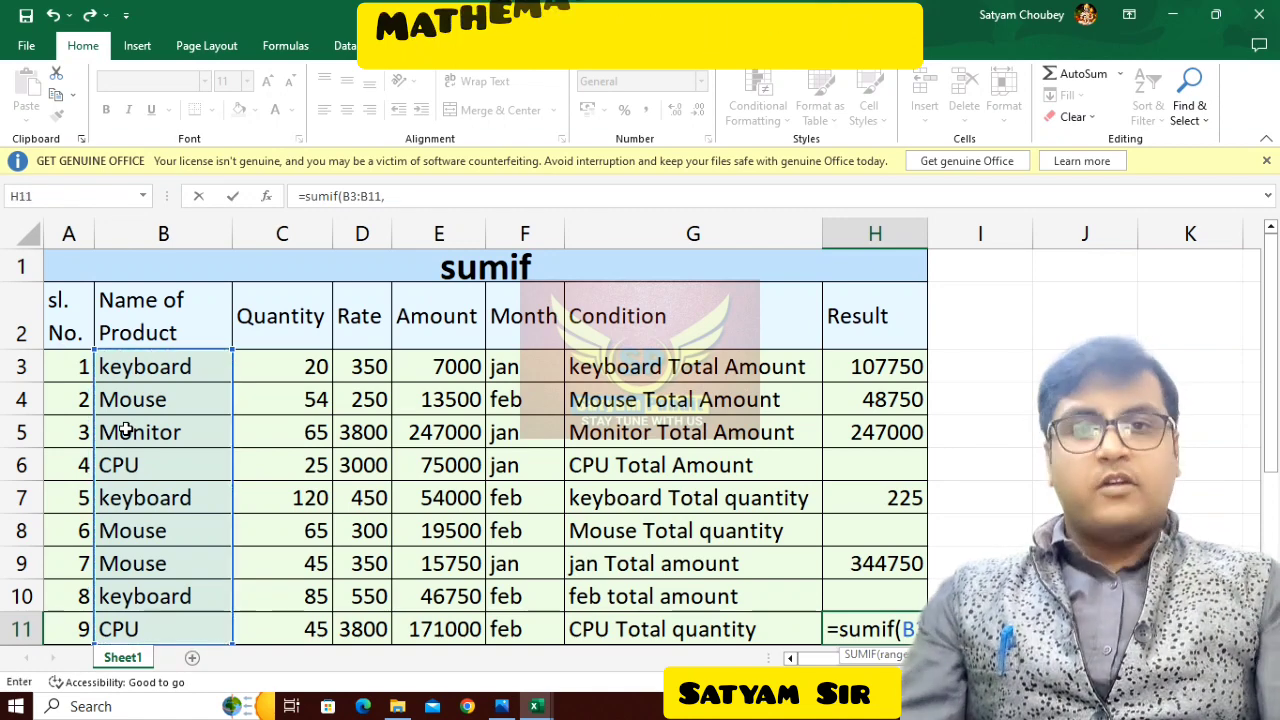
text("cpu",)
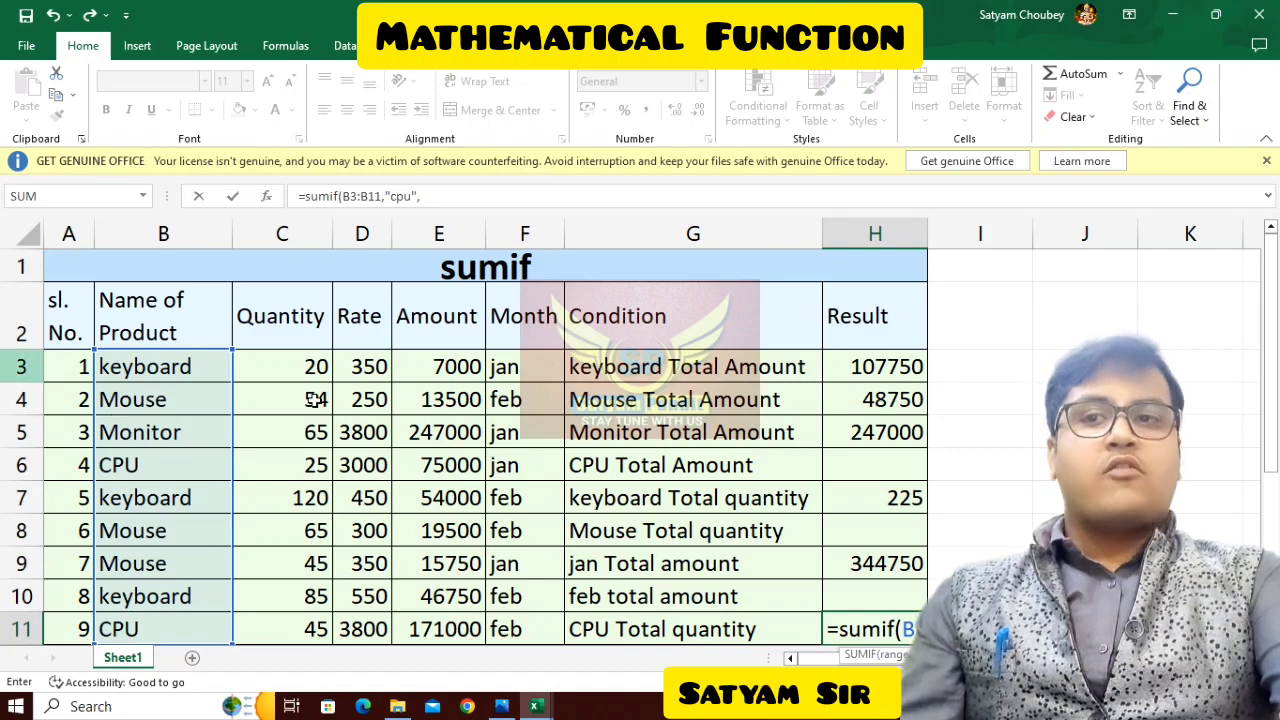
drag(285, 362, 286, 625)
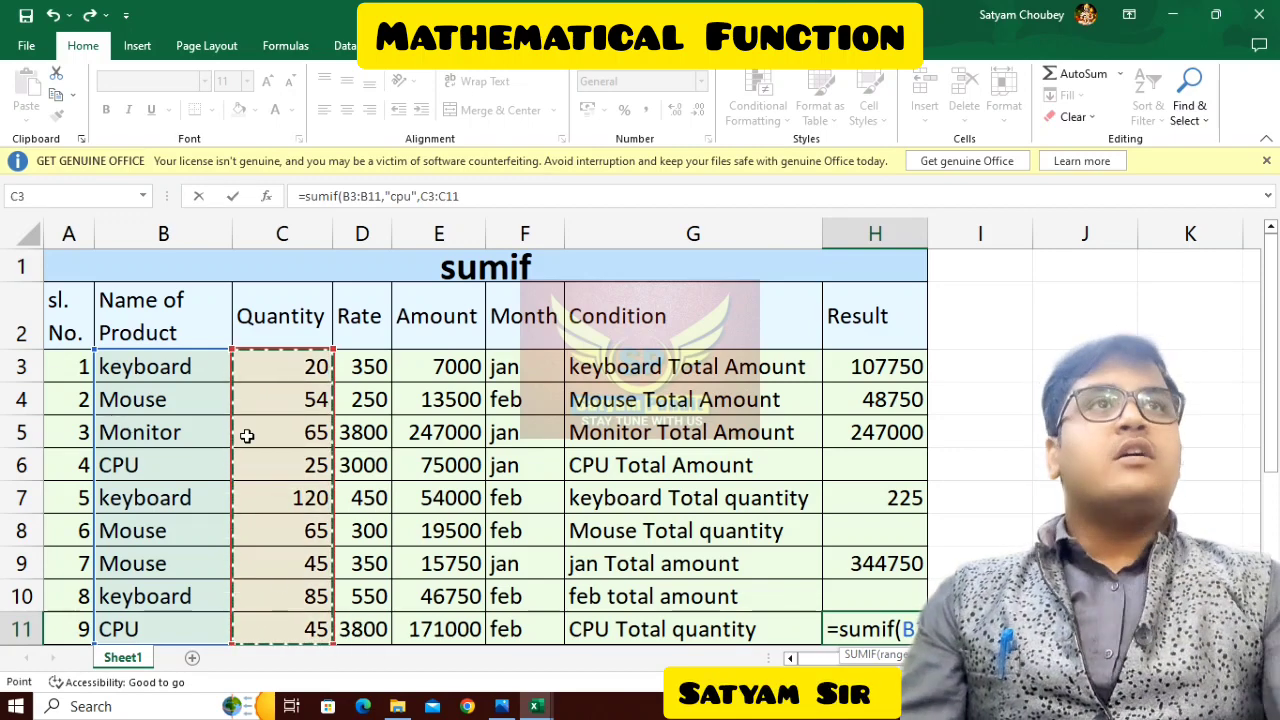
key(Return)
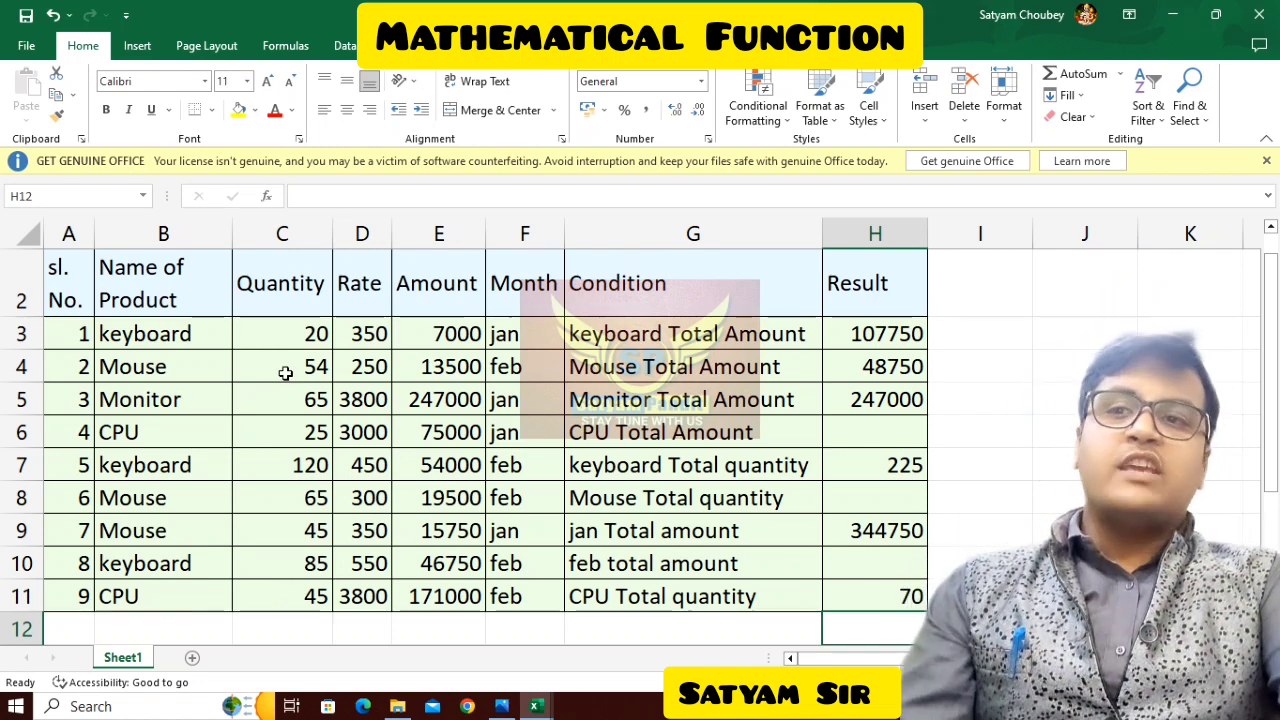
drag(122, 334, 156, 590)
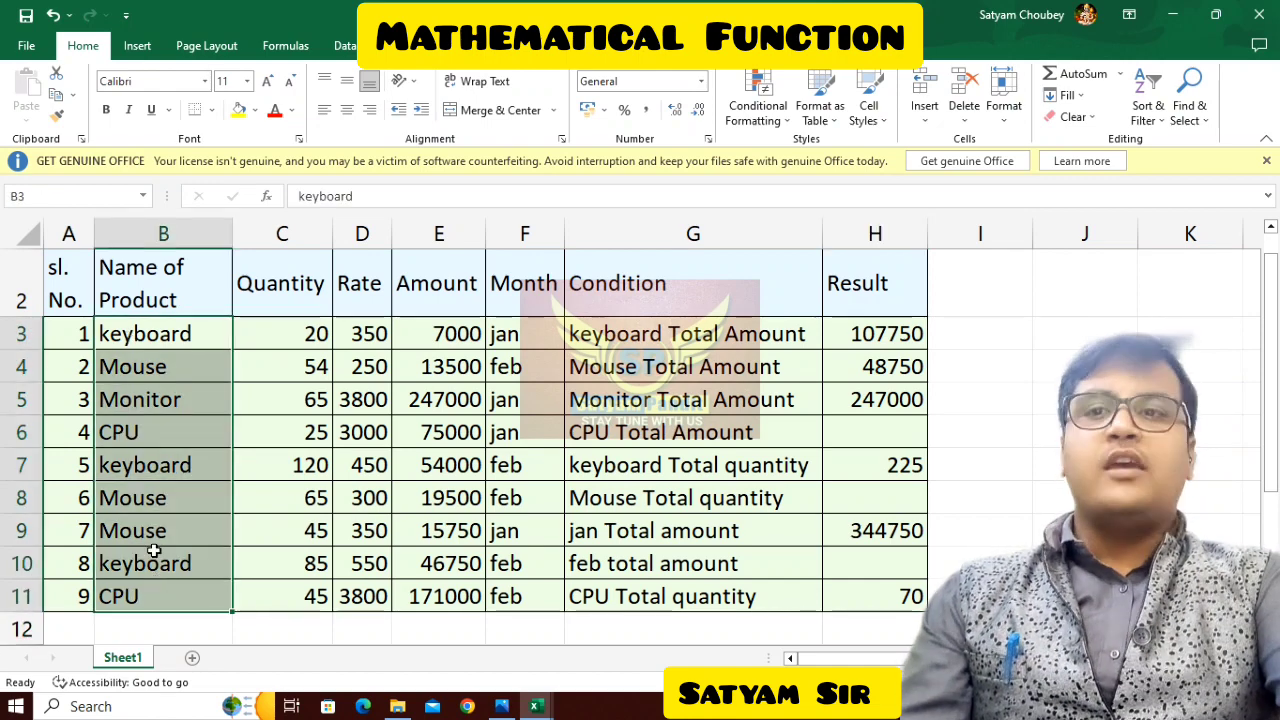
drag(443, 327, 457, 593)
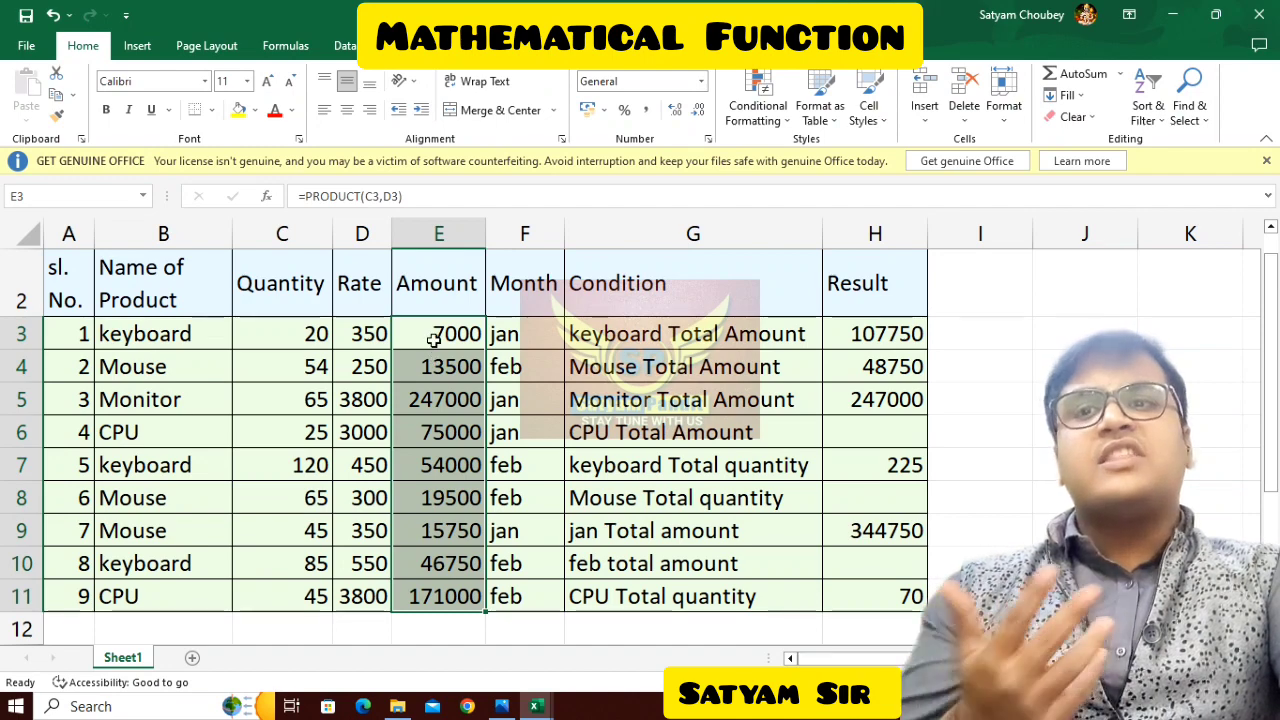
click(434, 336)
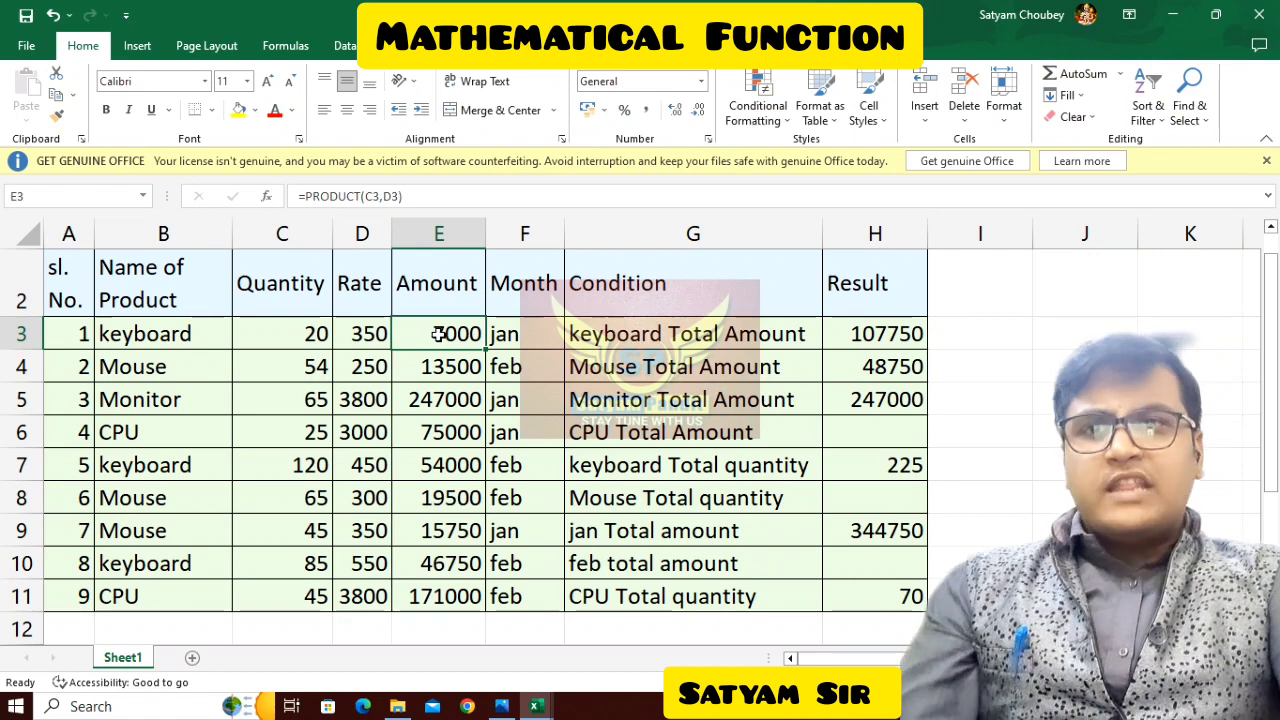
Step: Create a conditional formatting rule on the amounts in E3:E11 for cell values greater than or equal to 5000
drag(438, 334, 434, 595)
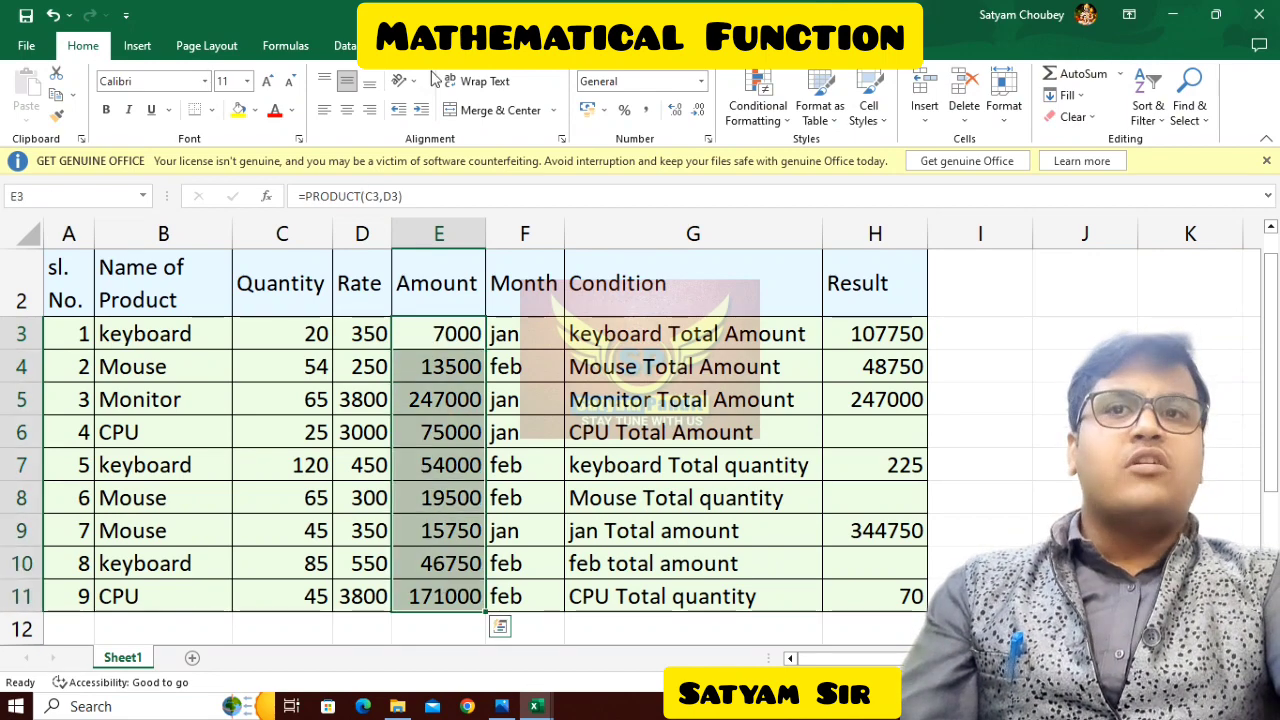
click(757, 100)
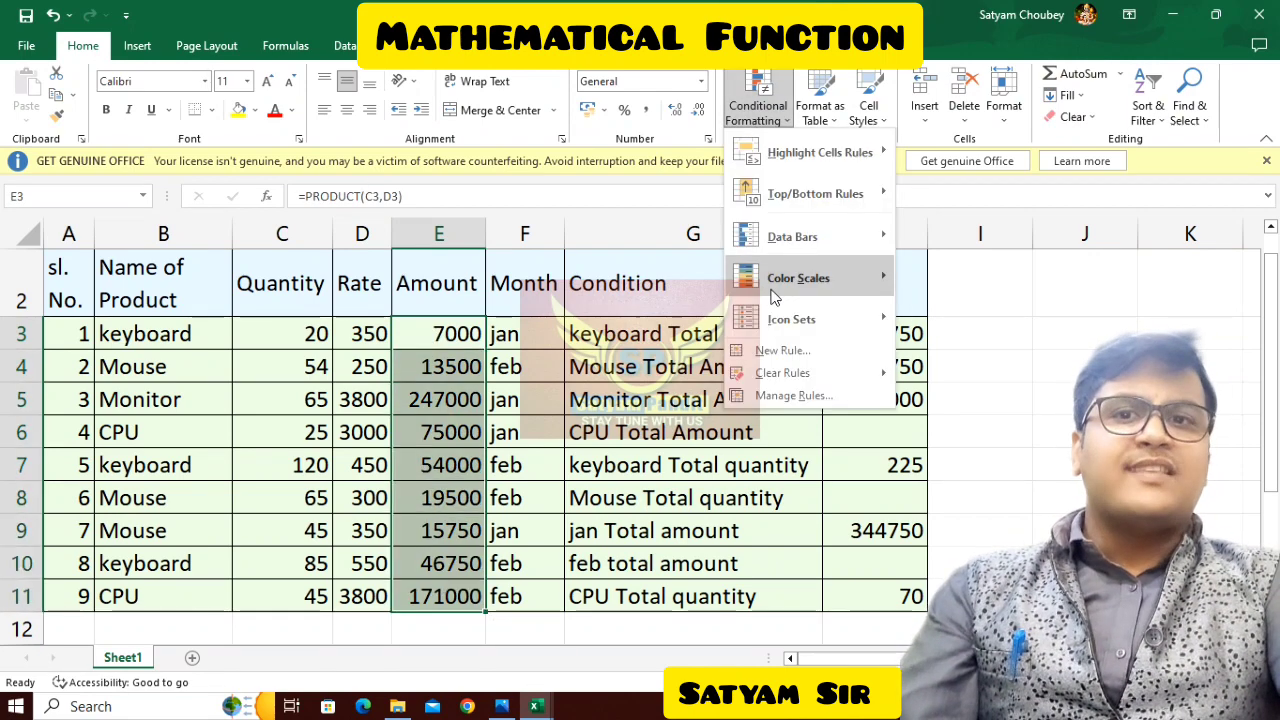
click(776, 351)
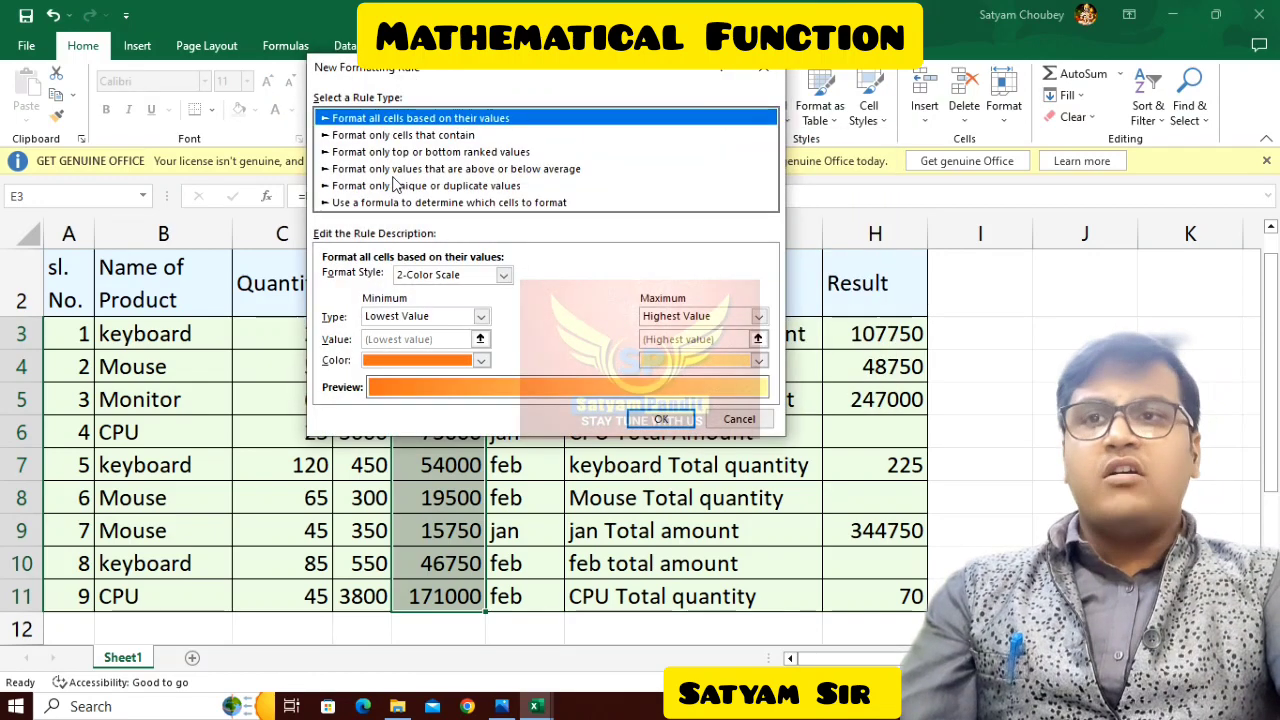
click(410, 135)
click(503, 118)
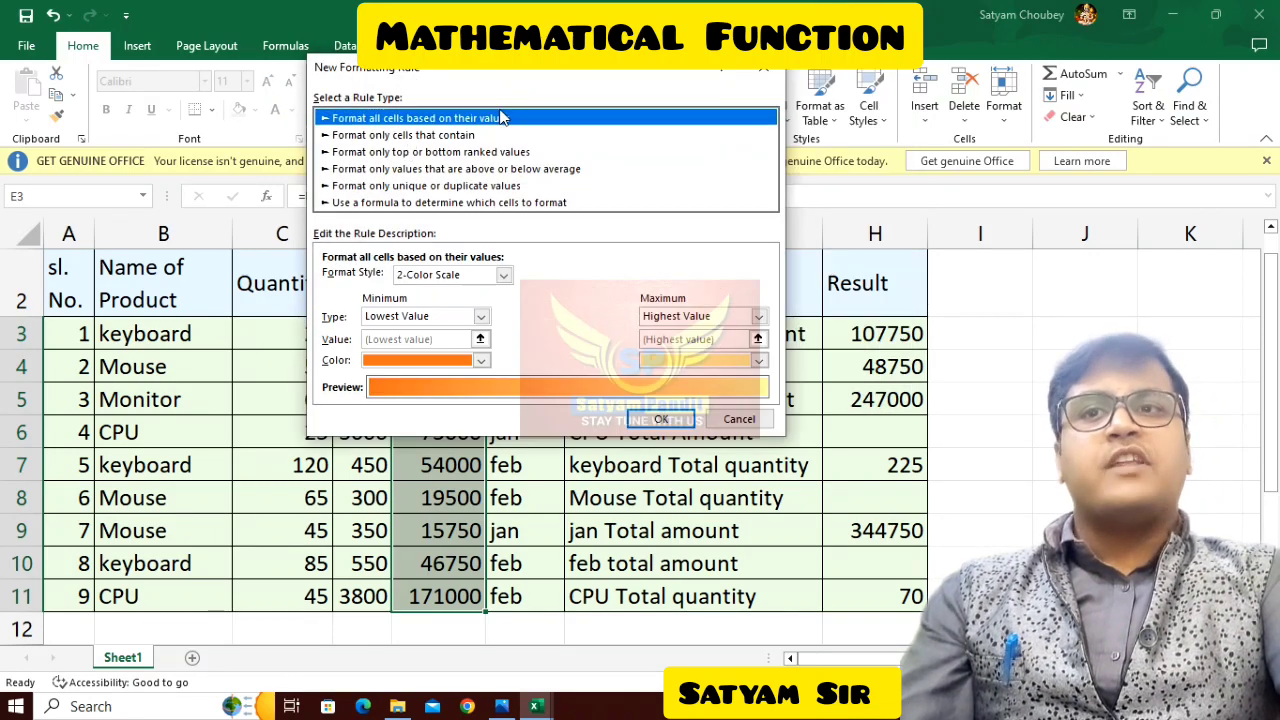
click(423, 135)
click(474, 287)
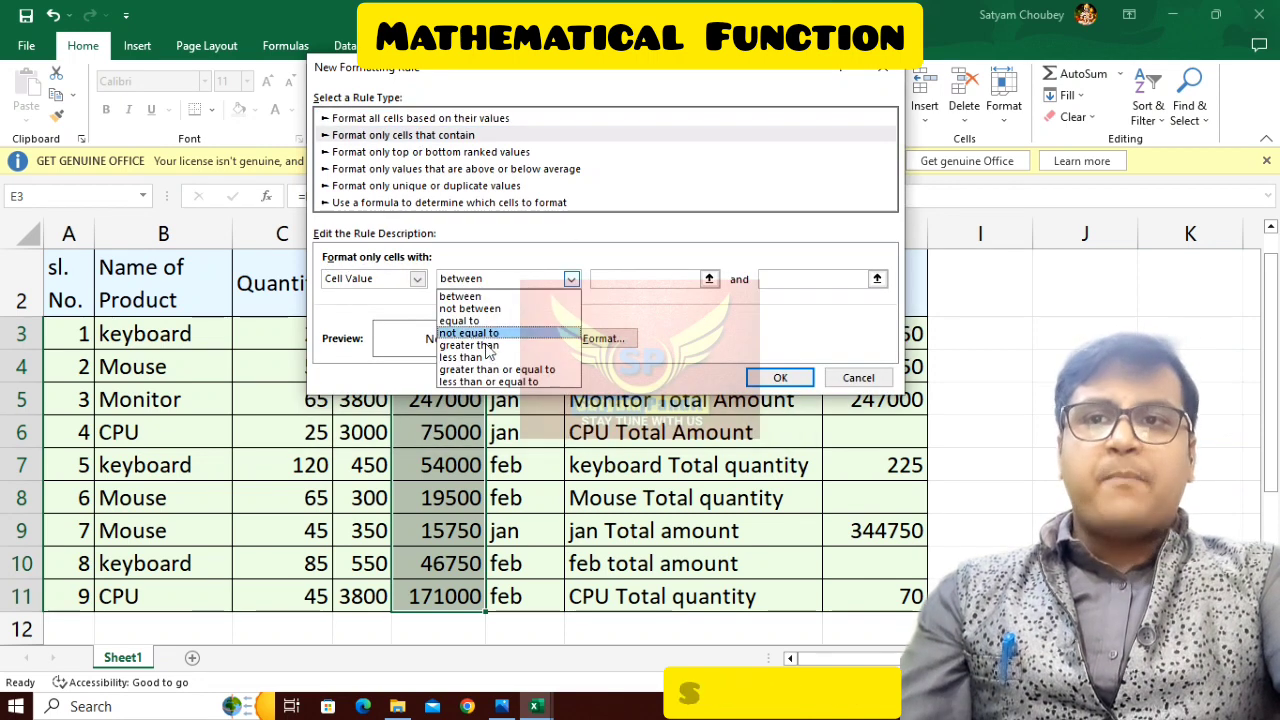
click(468, 346)
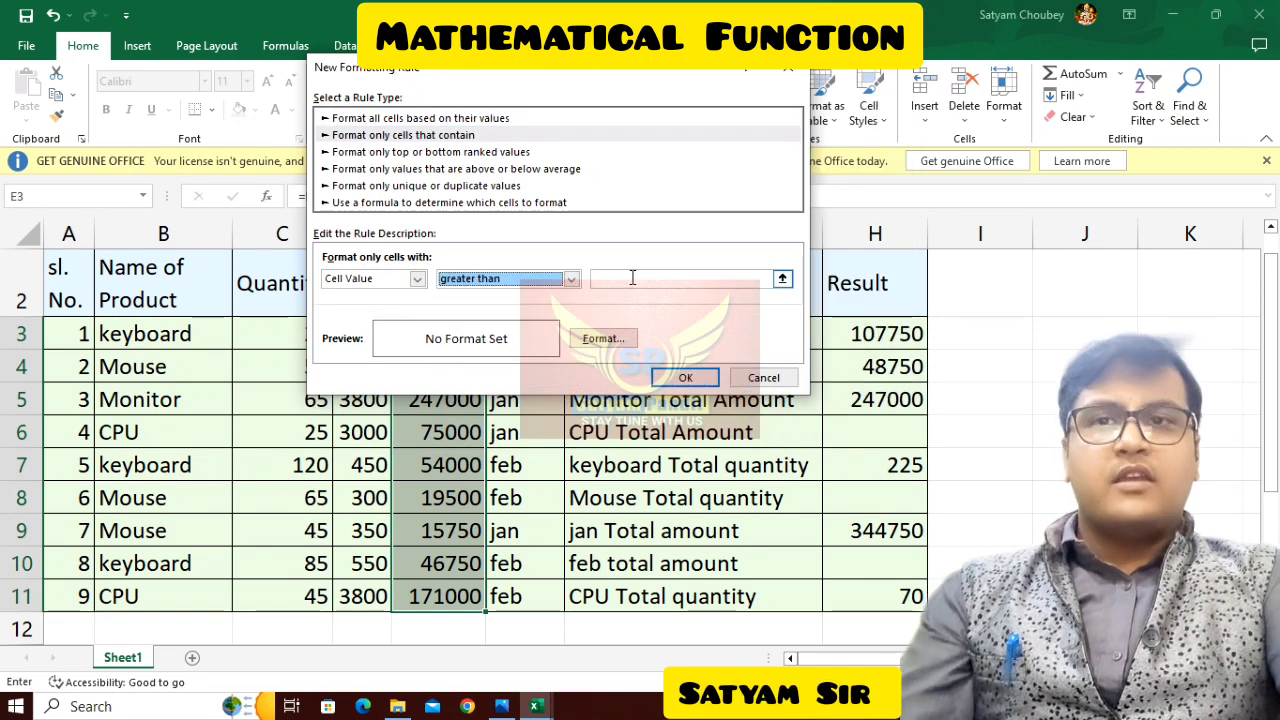
click(570, 279)
click(495, 370)
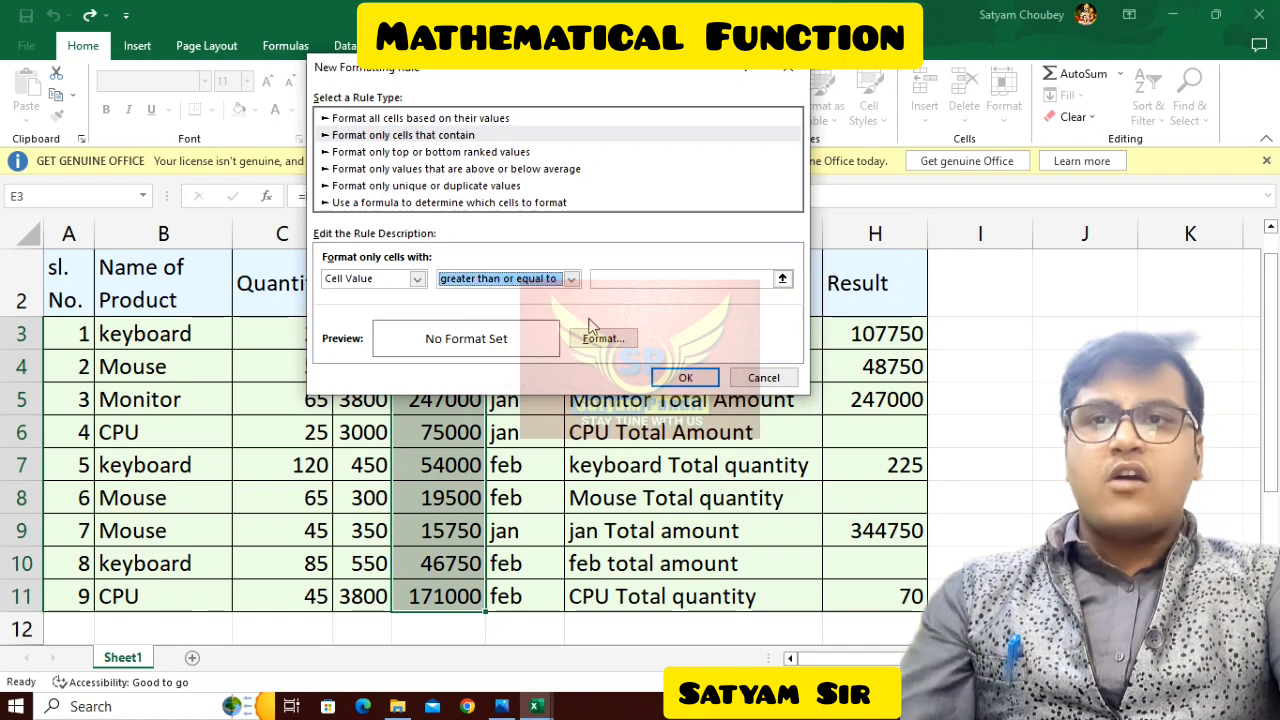
click(630, 278)
text(5000)
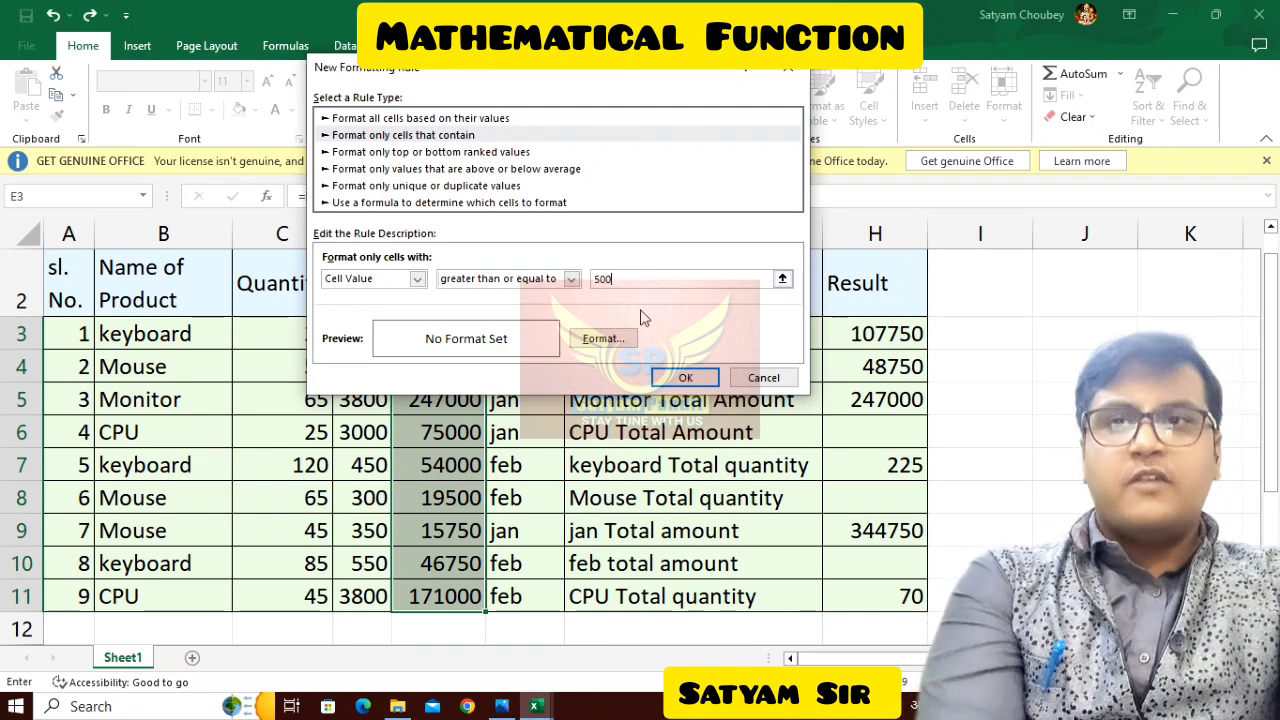
Step: Give the formatting rule a yellow background fill and apply it to the amounts
click(605, 340)
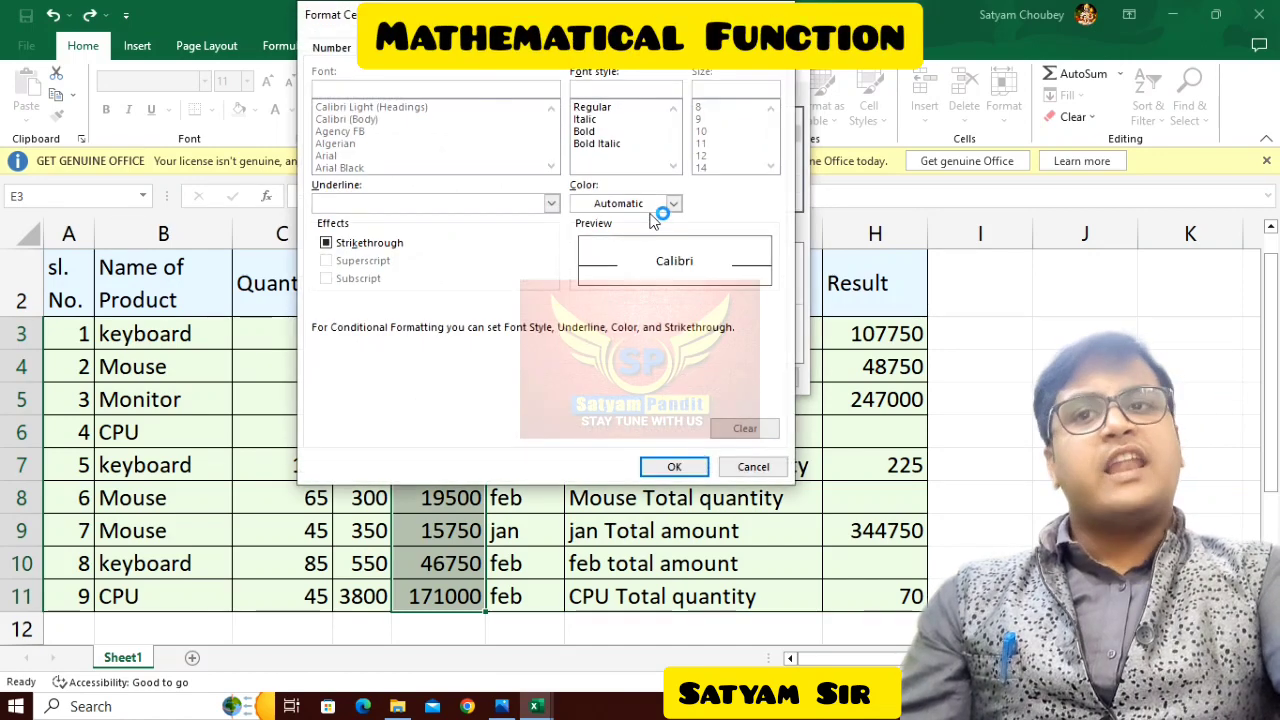
click(645, 204)
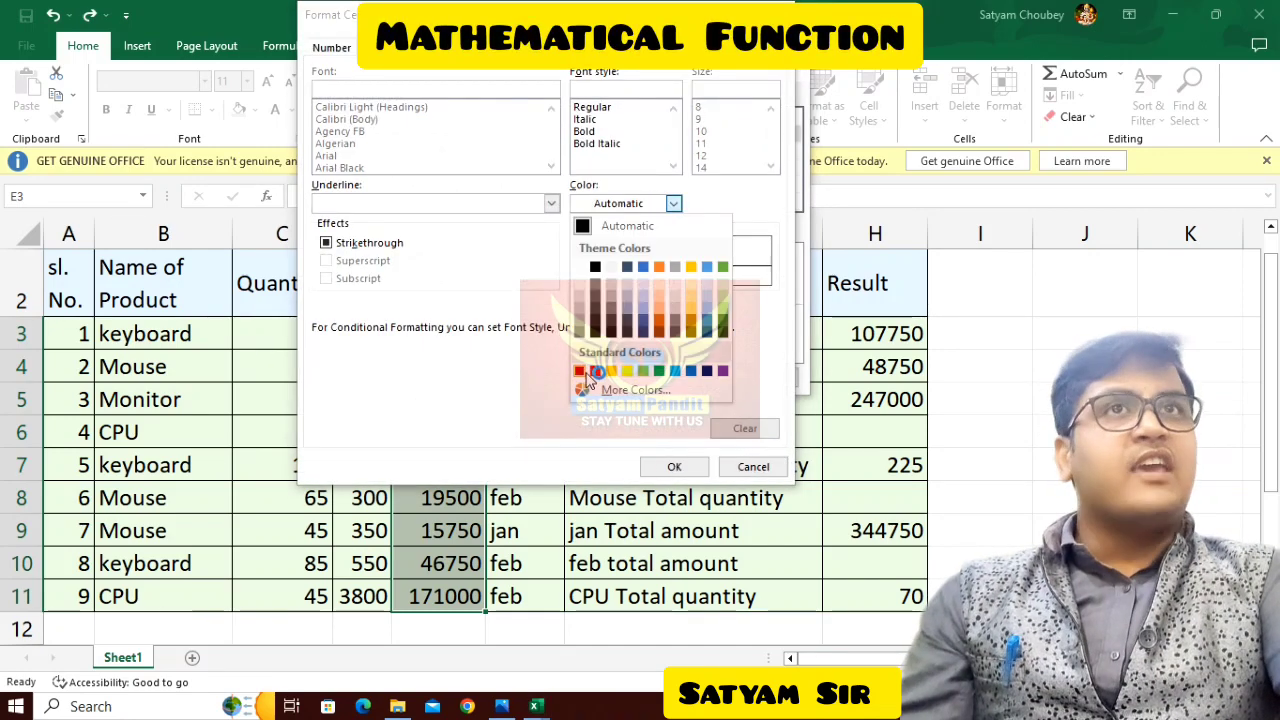
click(446, 48)
click(446, 48)
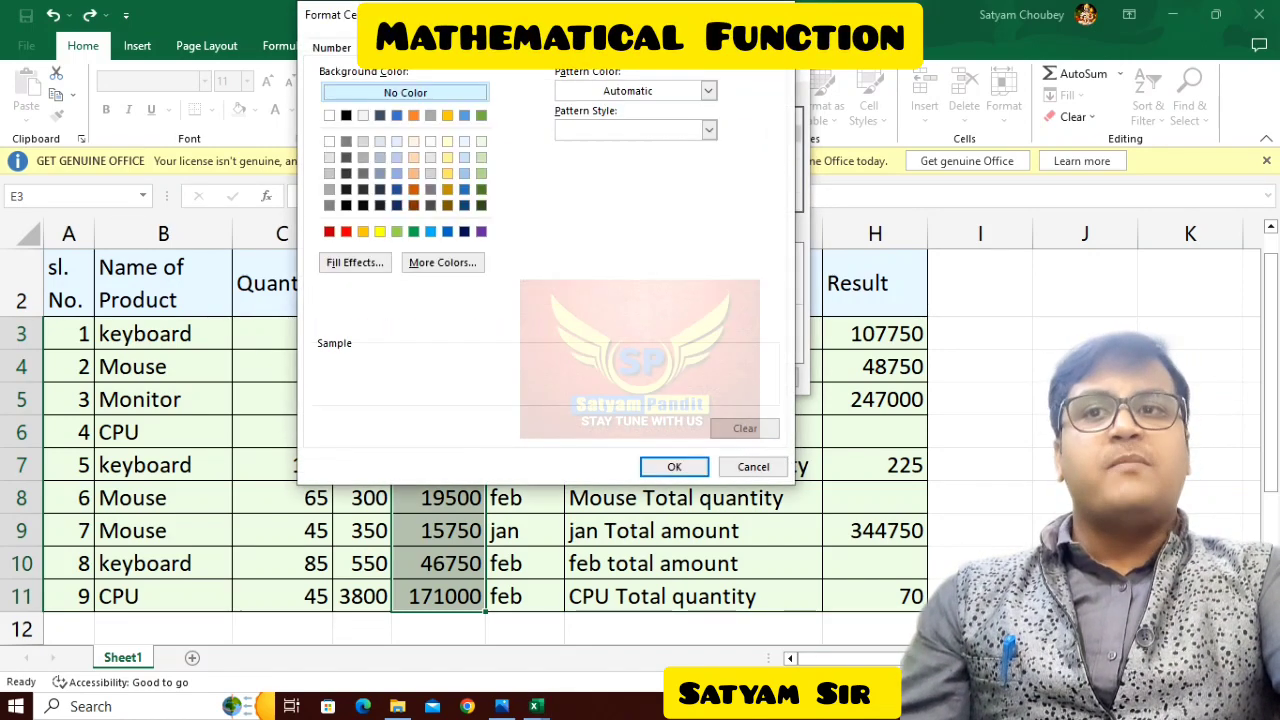
click(380, 232)
click(674, 466)
click(670, 376)
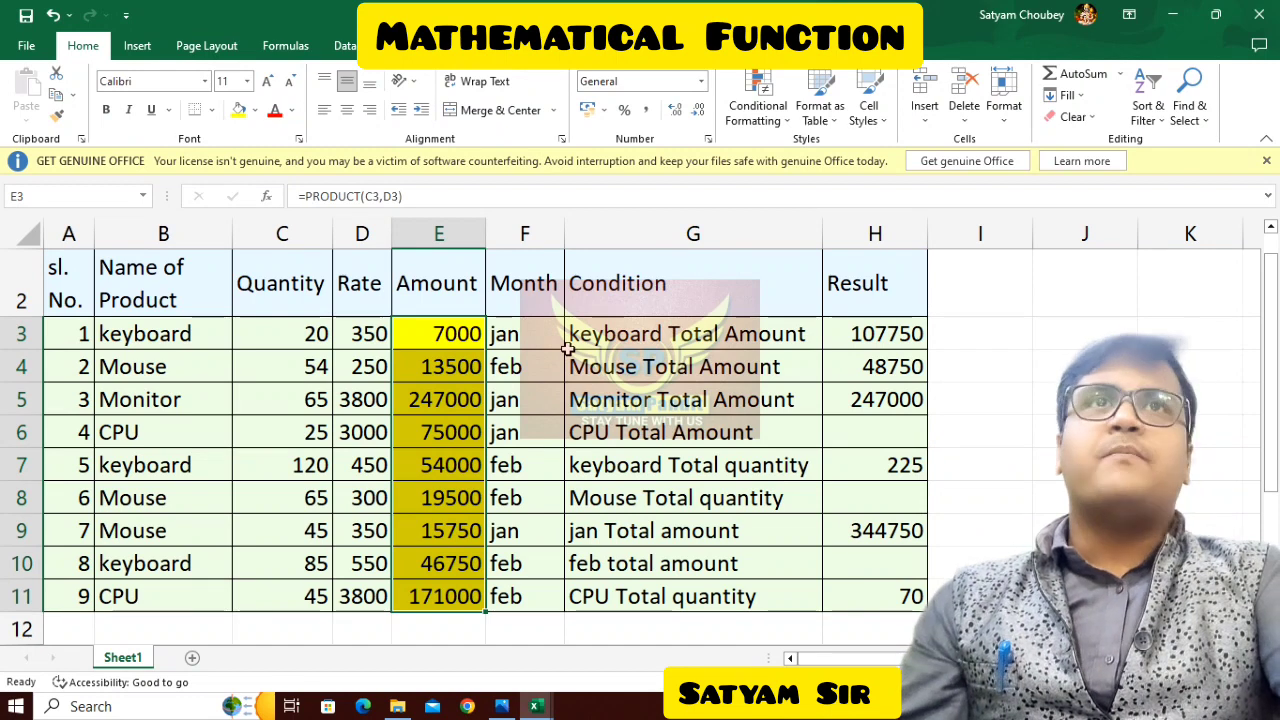
Step: Test the formatting by setting the quantity in C3 to 10 and the quantity in C5 to 1
click(288, 339)
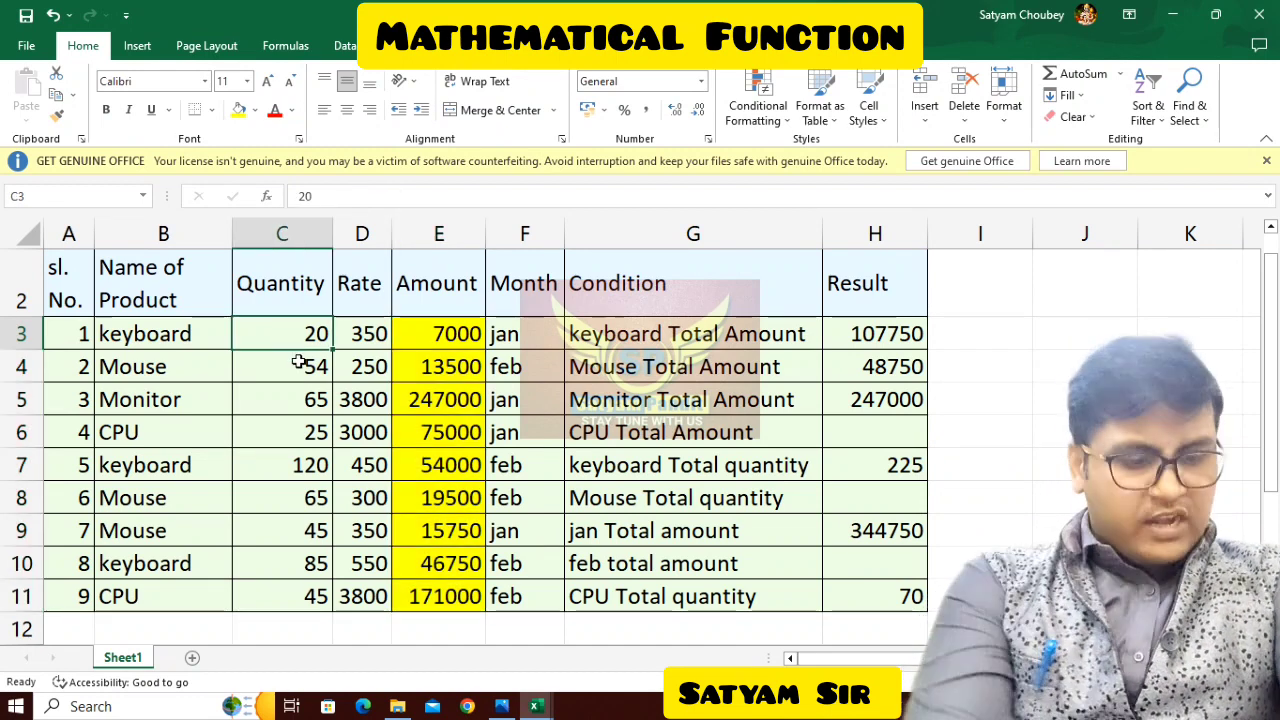
text(10)
key(Return)
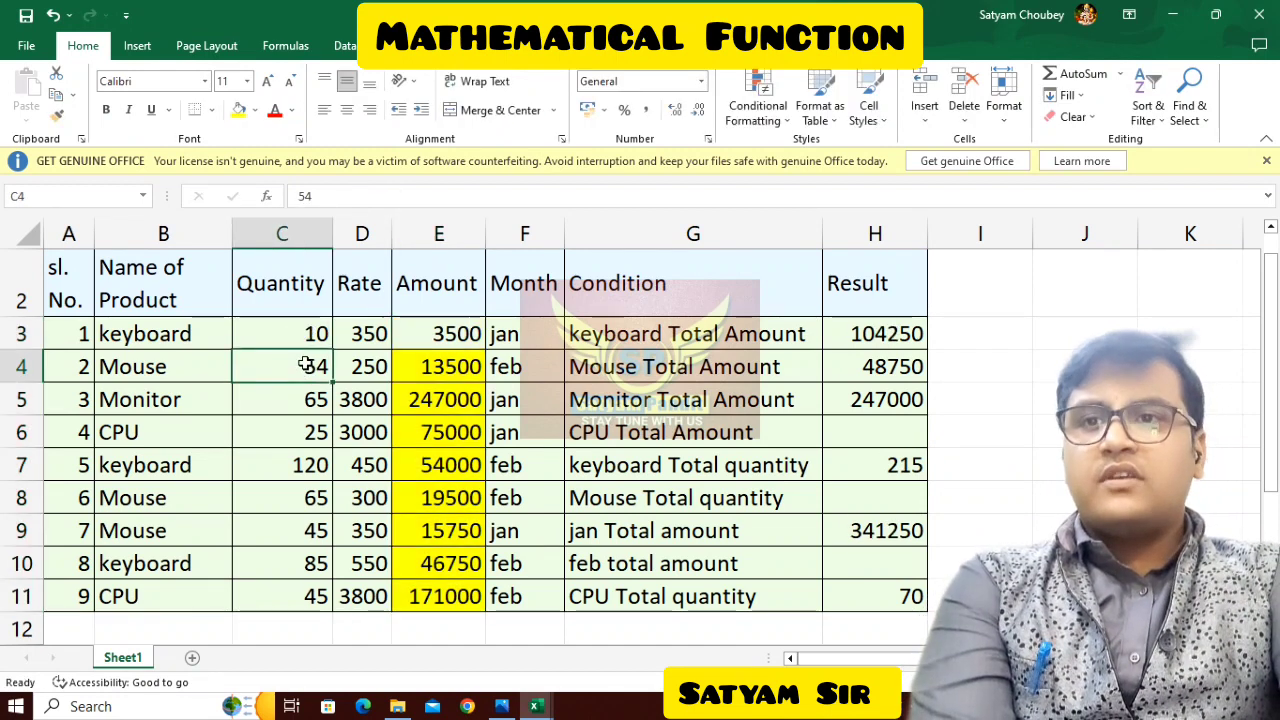
click(310, 408)
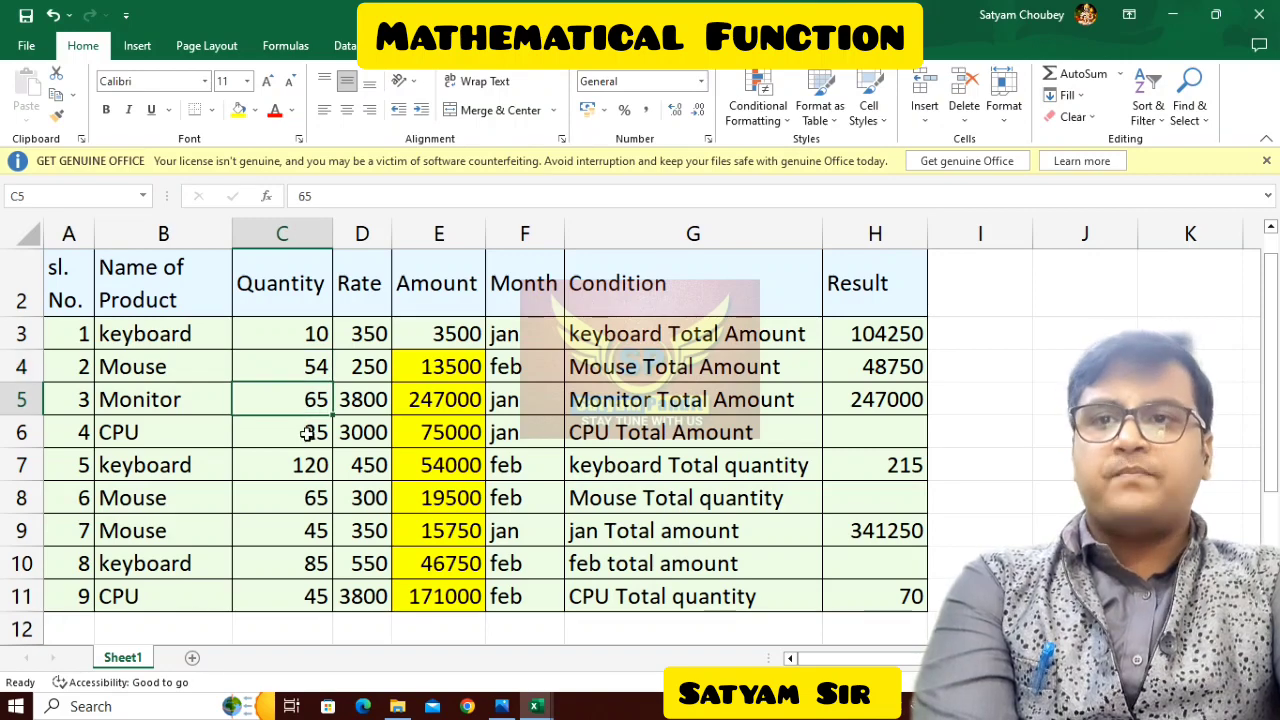
text(1)
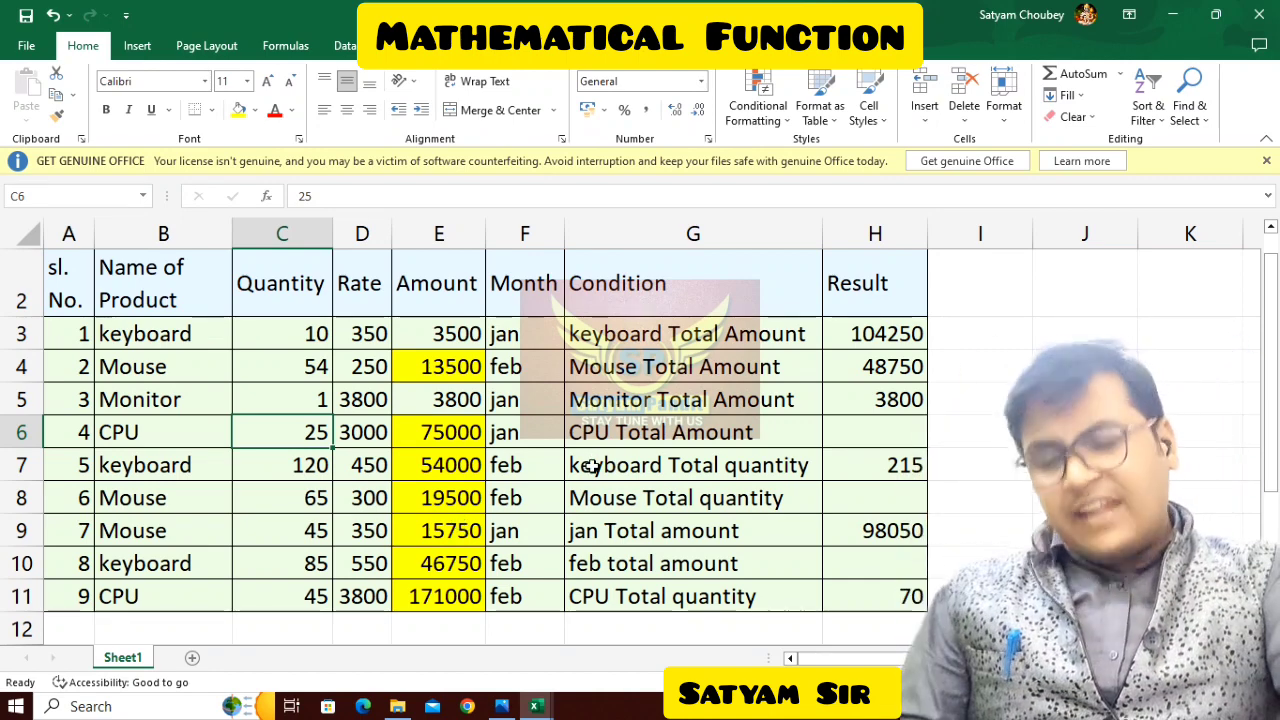
Step: Undo the quantity changes, the conditional formatting and the CPU total quantity formula in H11
key(ctrl+z)
key(ctrl+z)
key(ctrl+z)
key(ctrl+z)
key(ctrl+z)
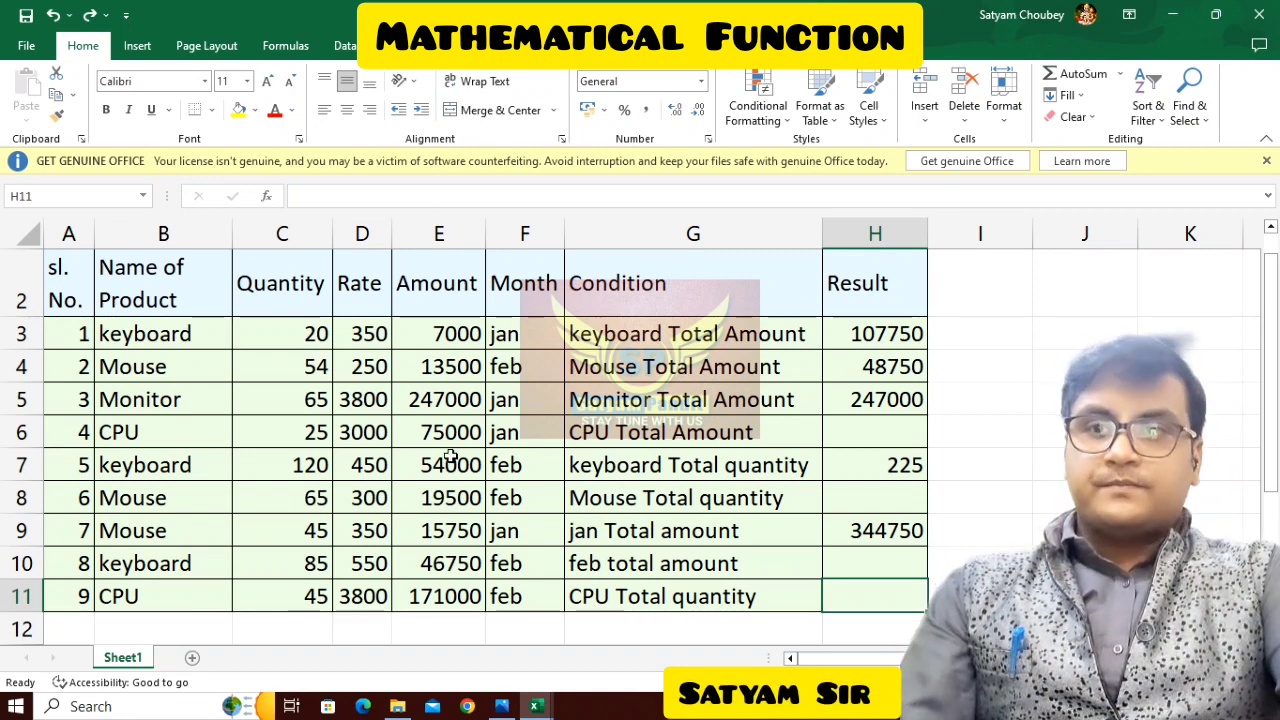
Step: Enter a SUMIF formula in E12 that totals the amounts in E3:E11 that are greater than 50000
click(435, 628)
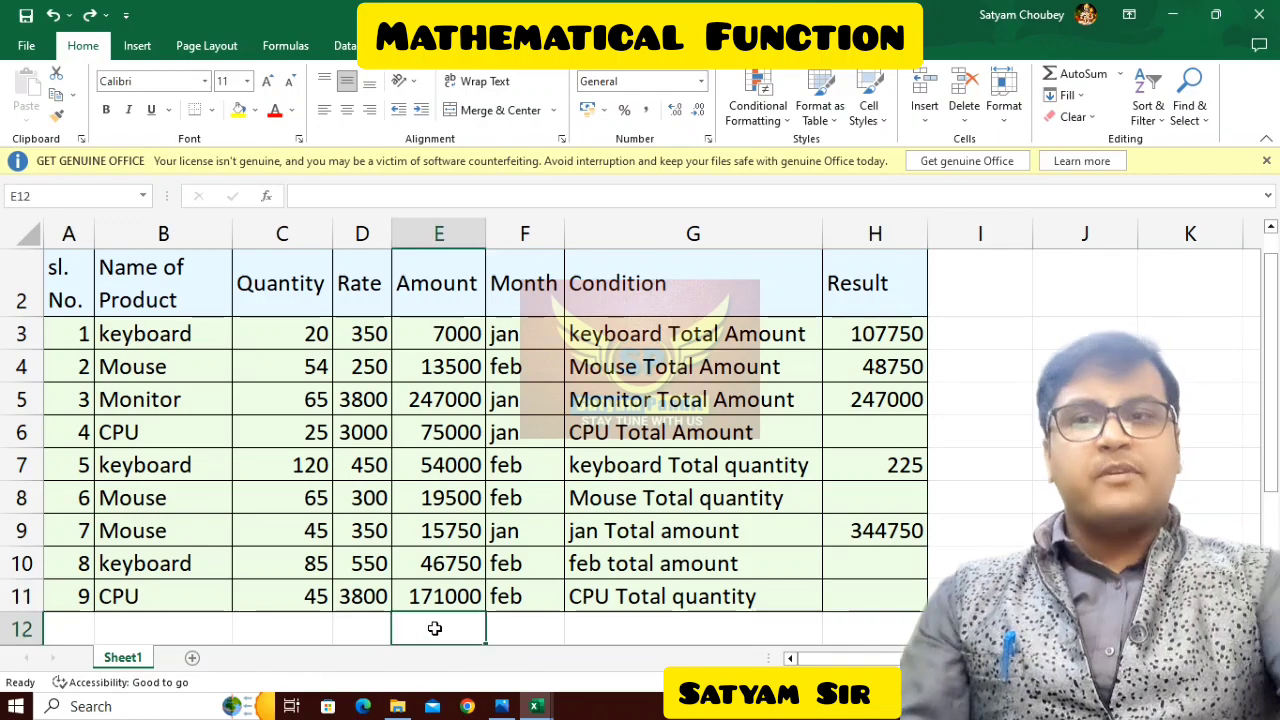
text(=sum)
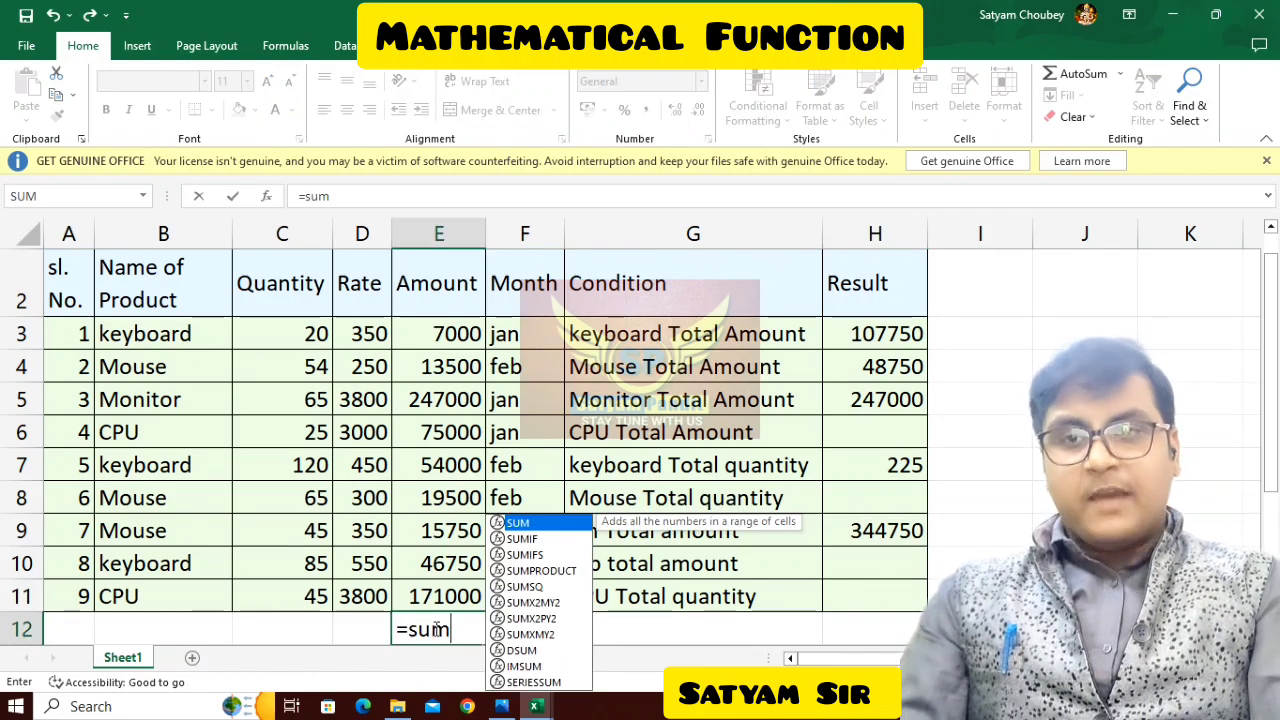
text(if()
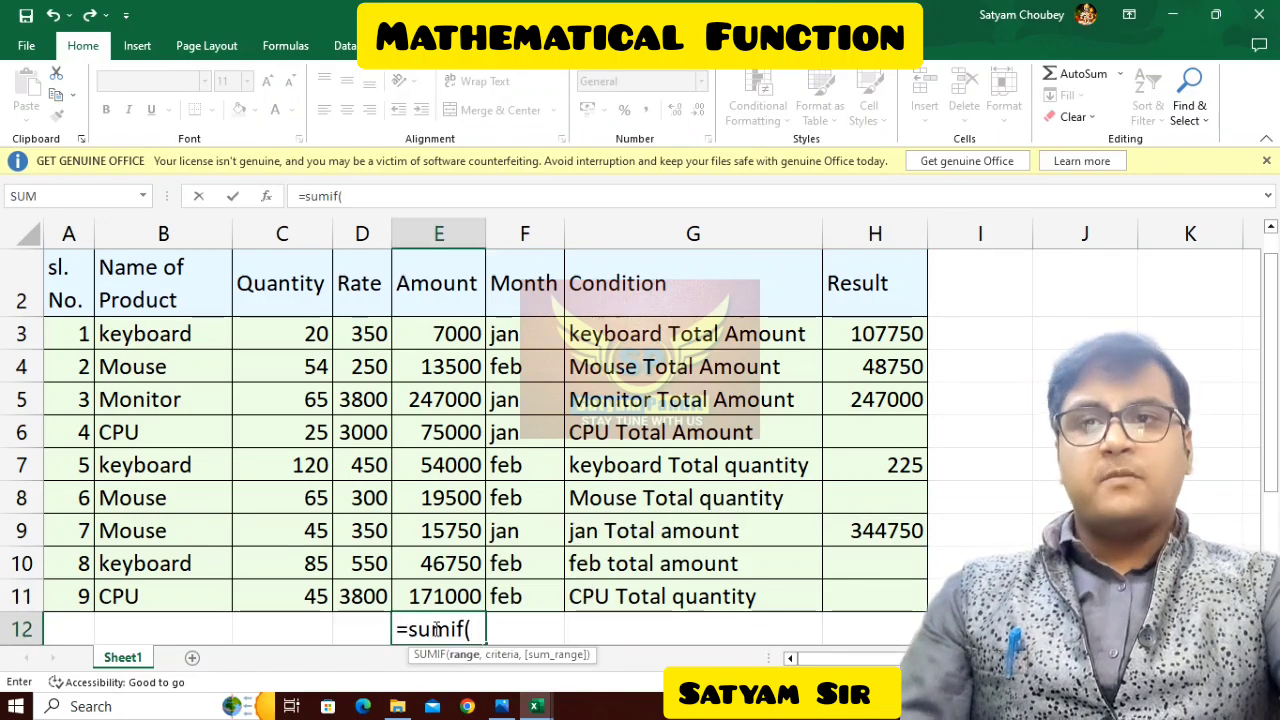
drag(440, 333, 440, 596)
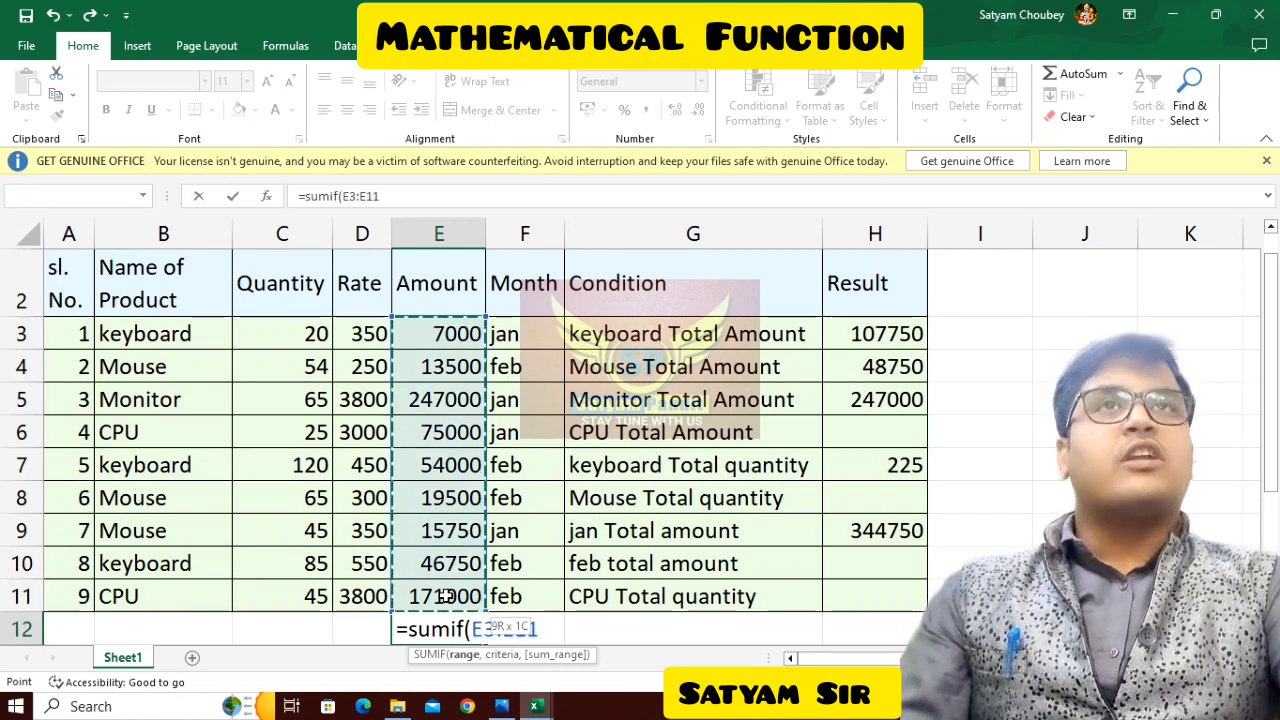
text(,)
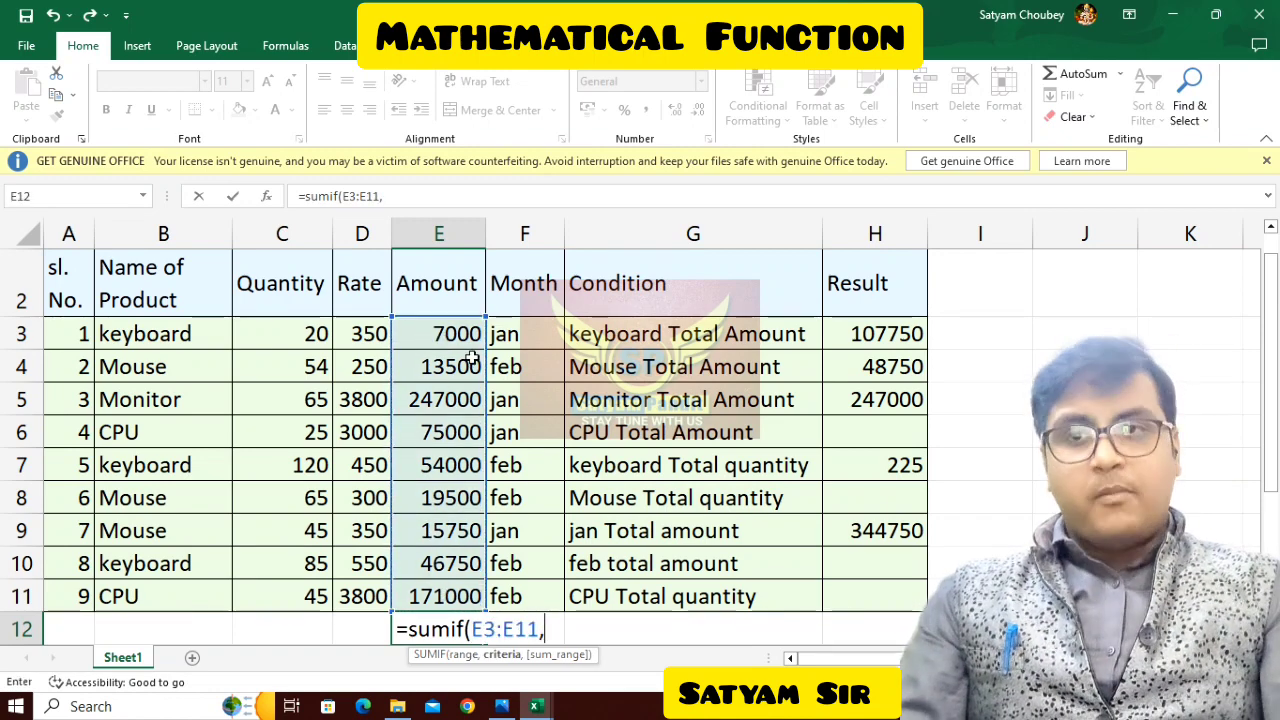
text(">)
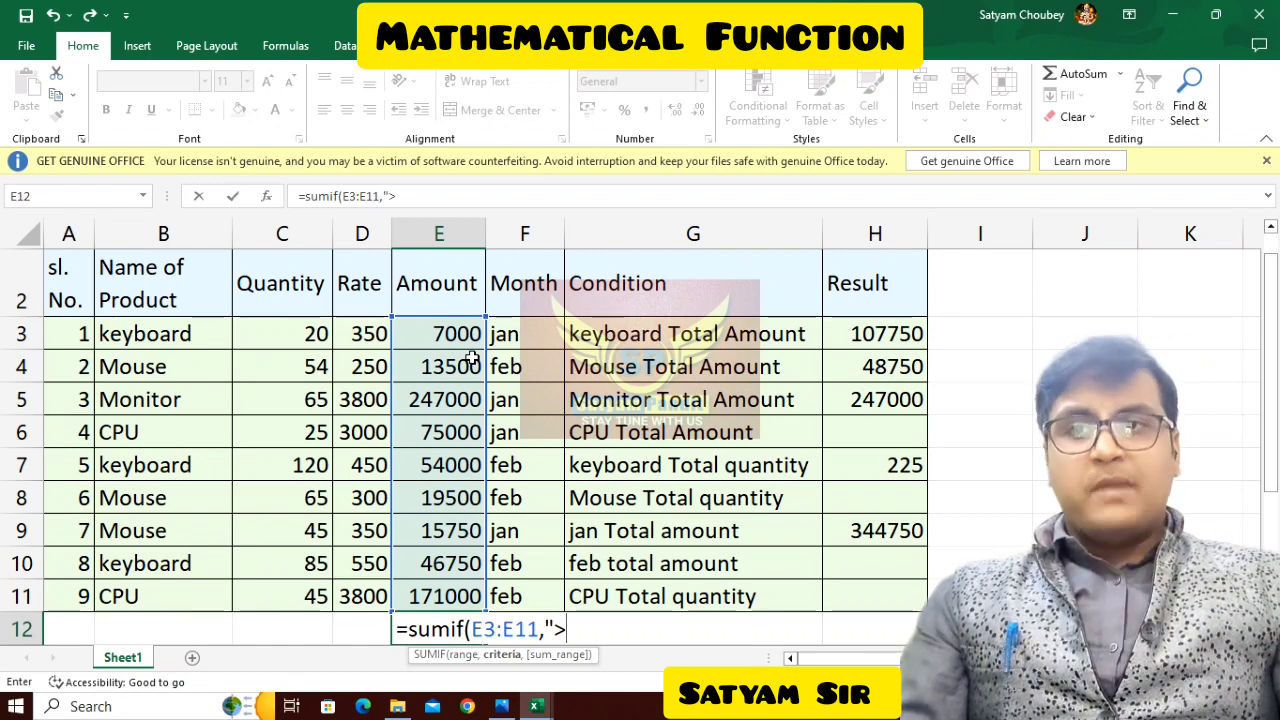
text(50)
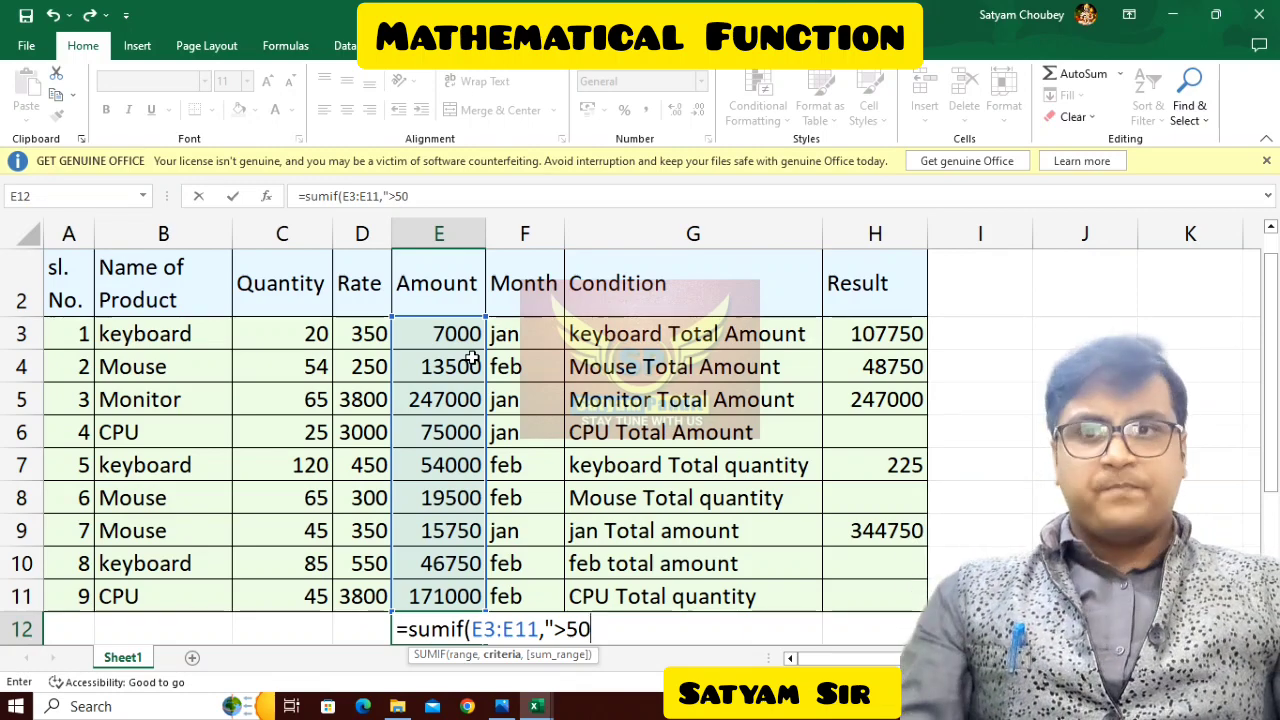
text(000)
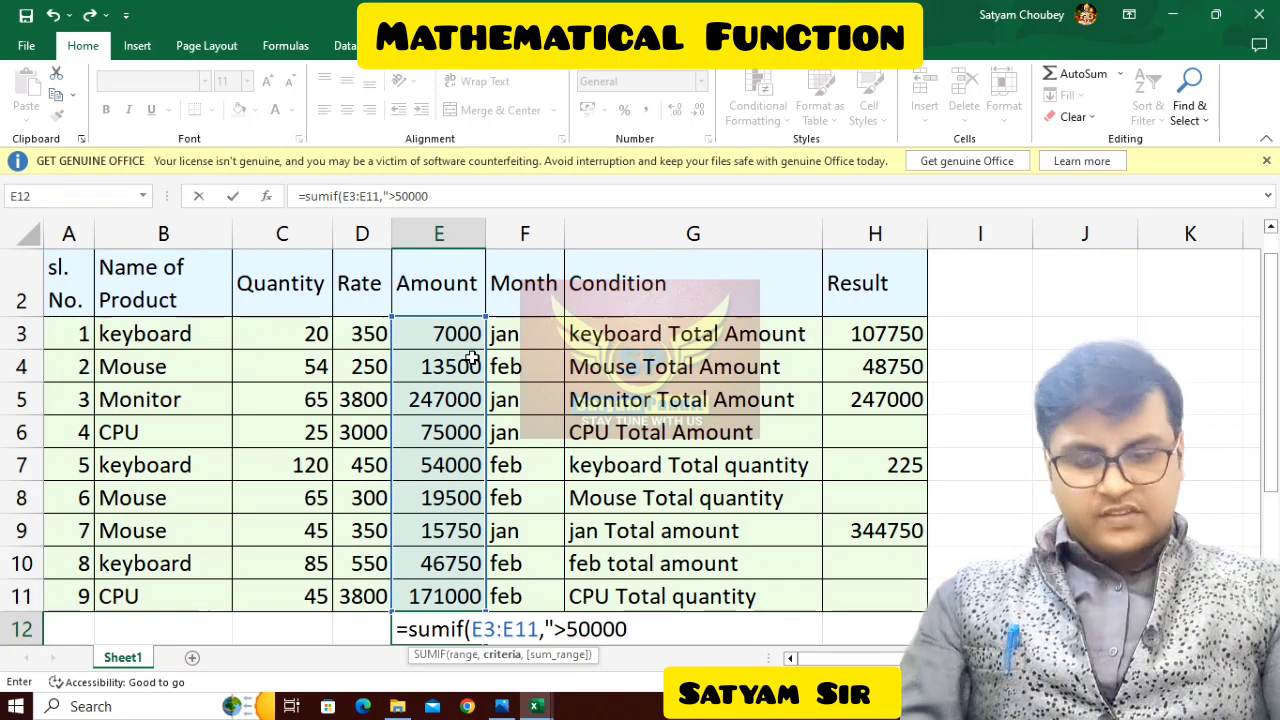
text(",)
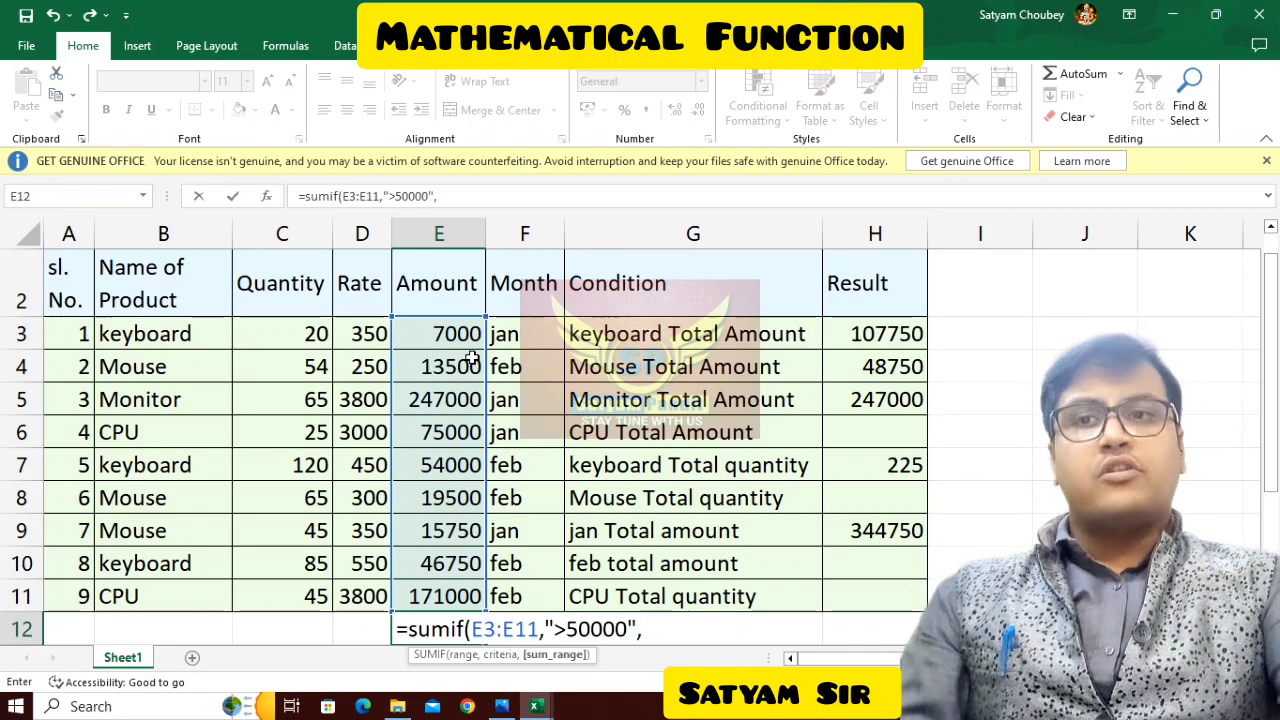
click(465, 333)
drag(426, 422, 452, 592)
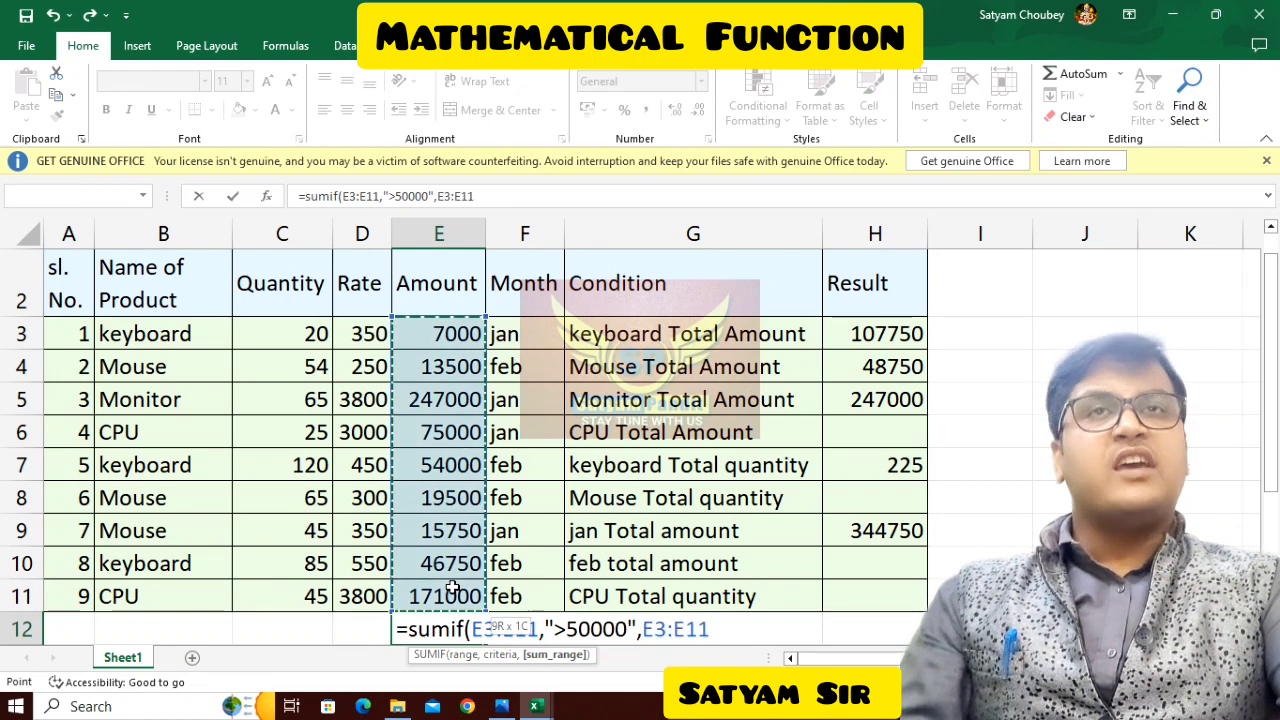
text())
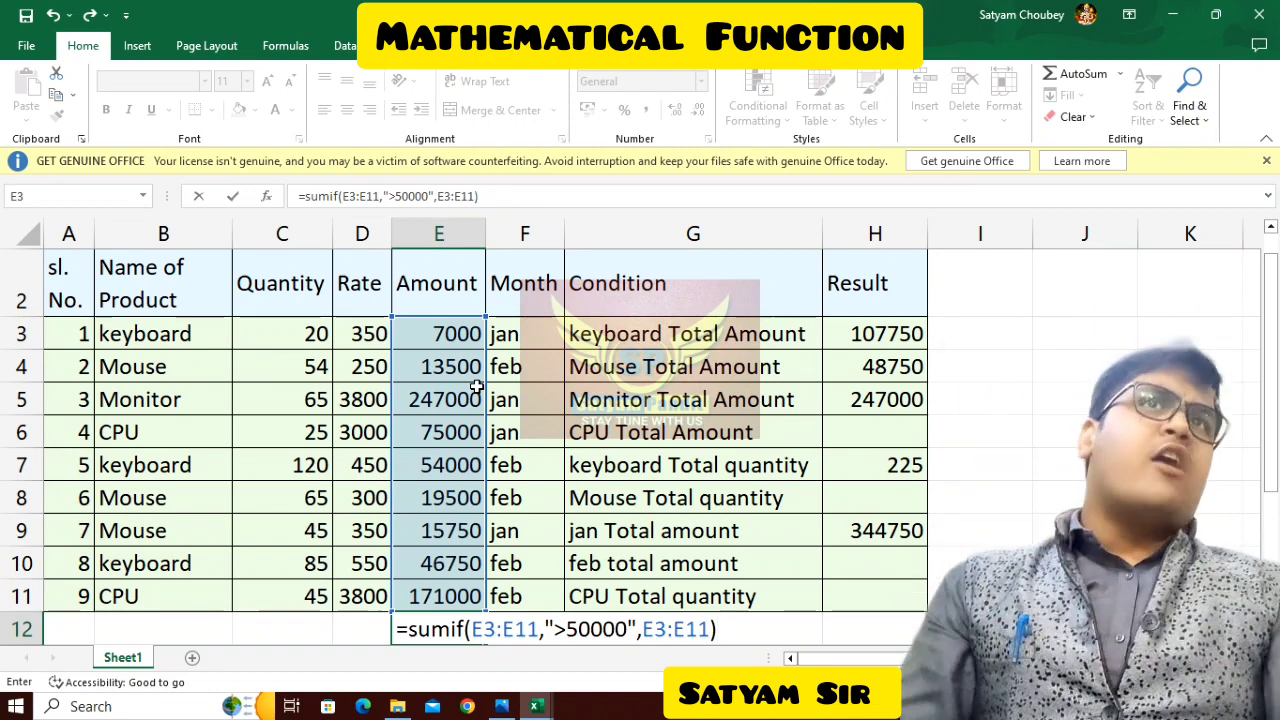
key(Return)
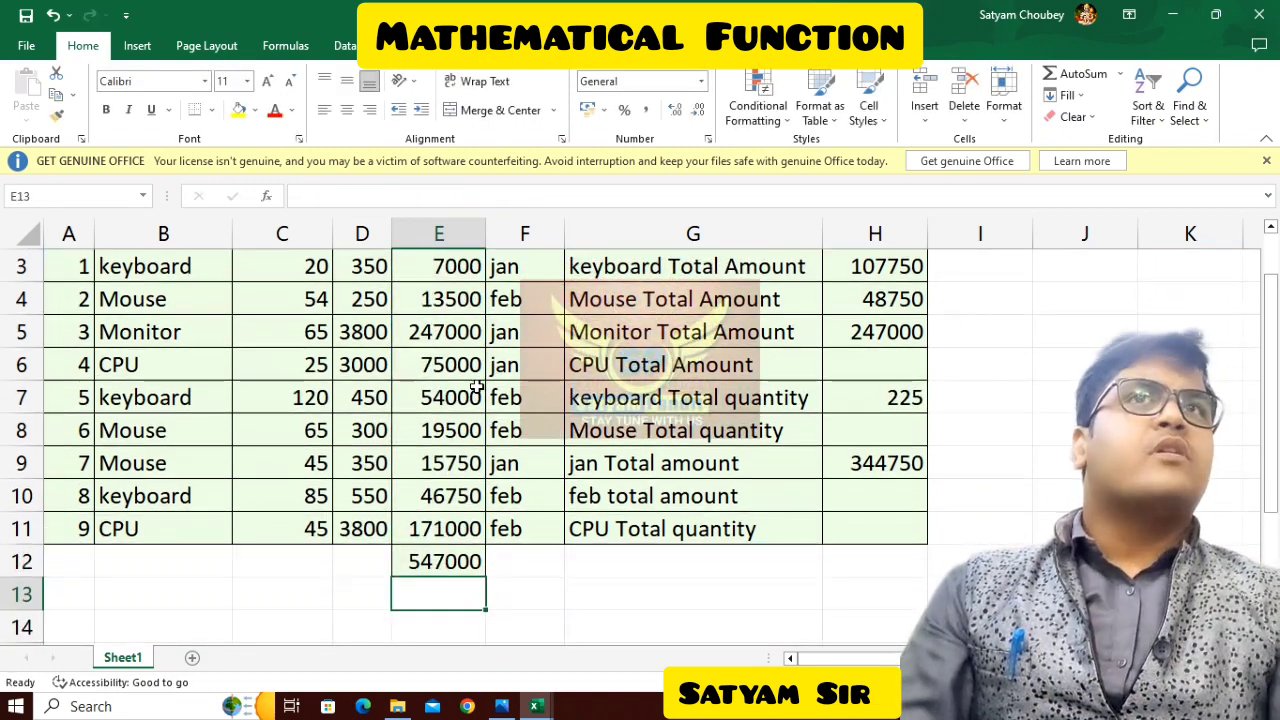
Step: Cross-check the total in F12 with the formula =E11+E7+E6+E5, and widen column F to fit the value
click(558, 562)
text(=)
click(428, 530)
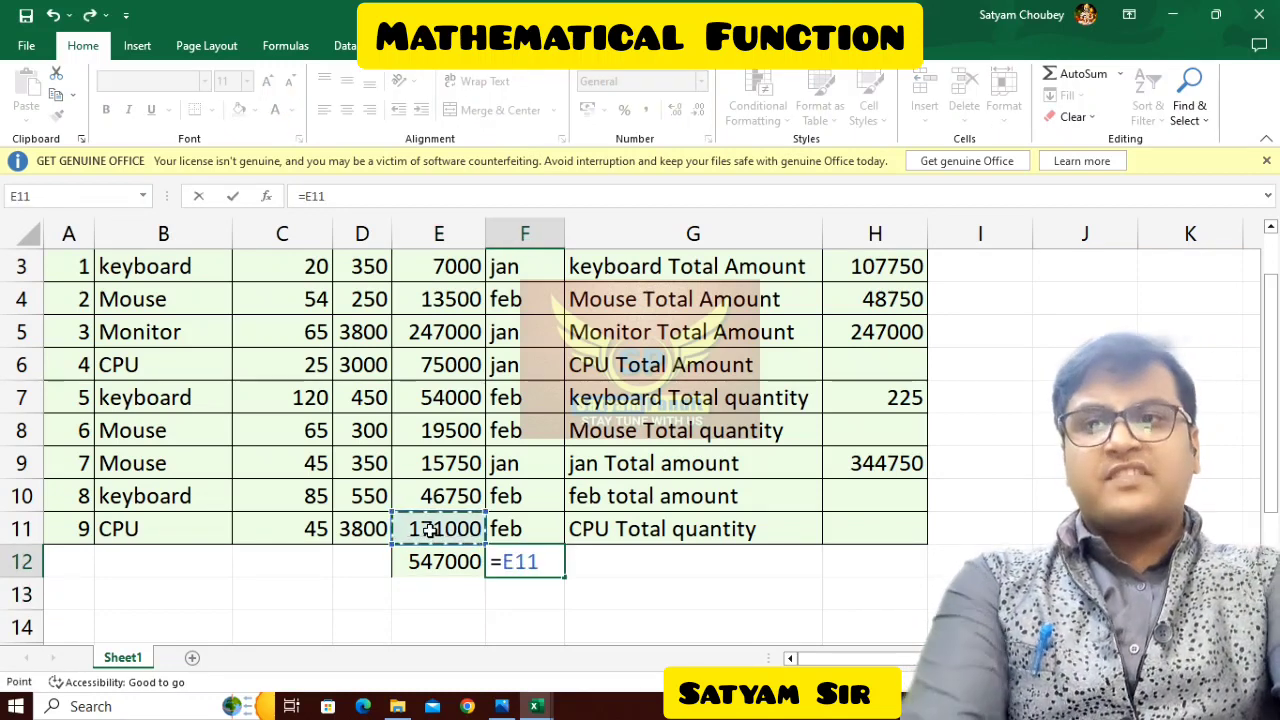
text(+)
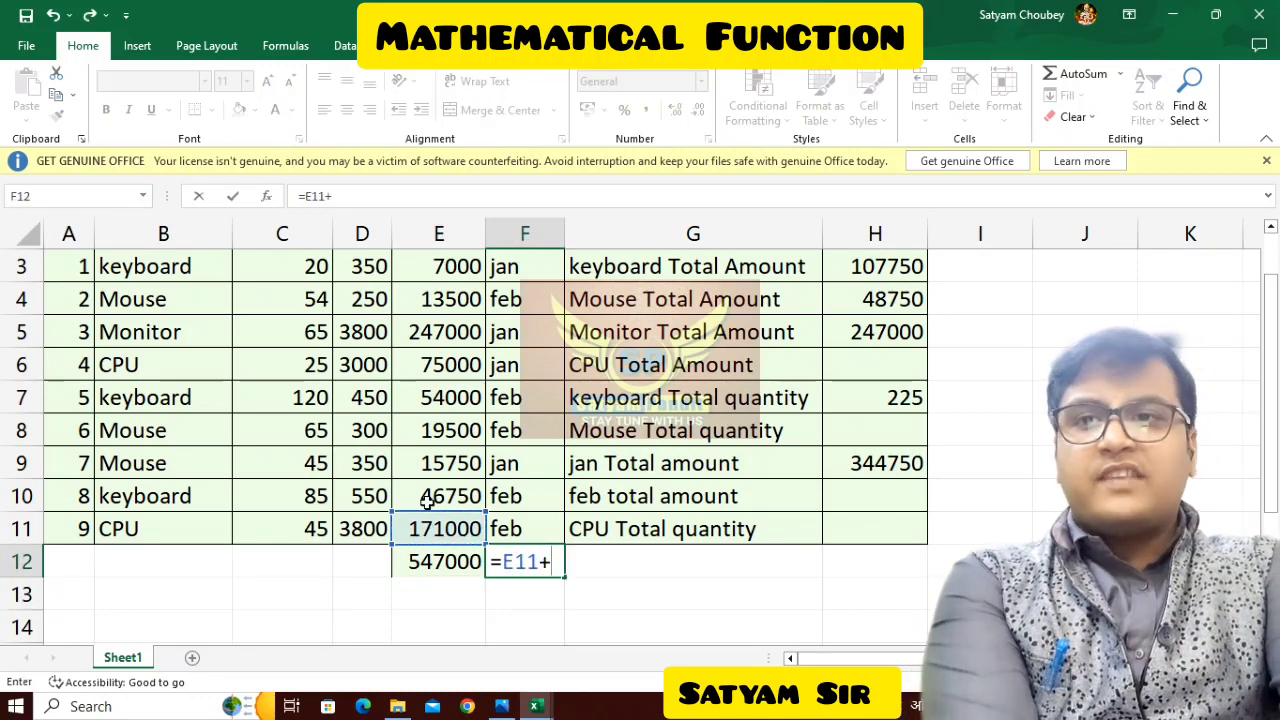
text(E7+)
click(410, 357)
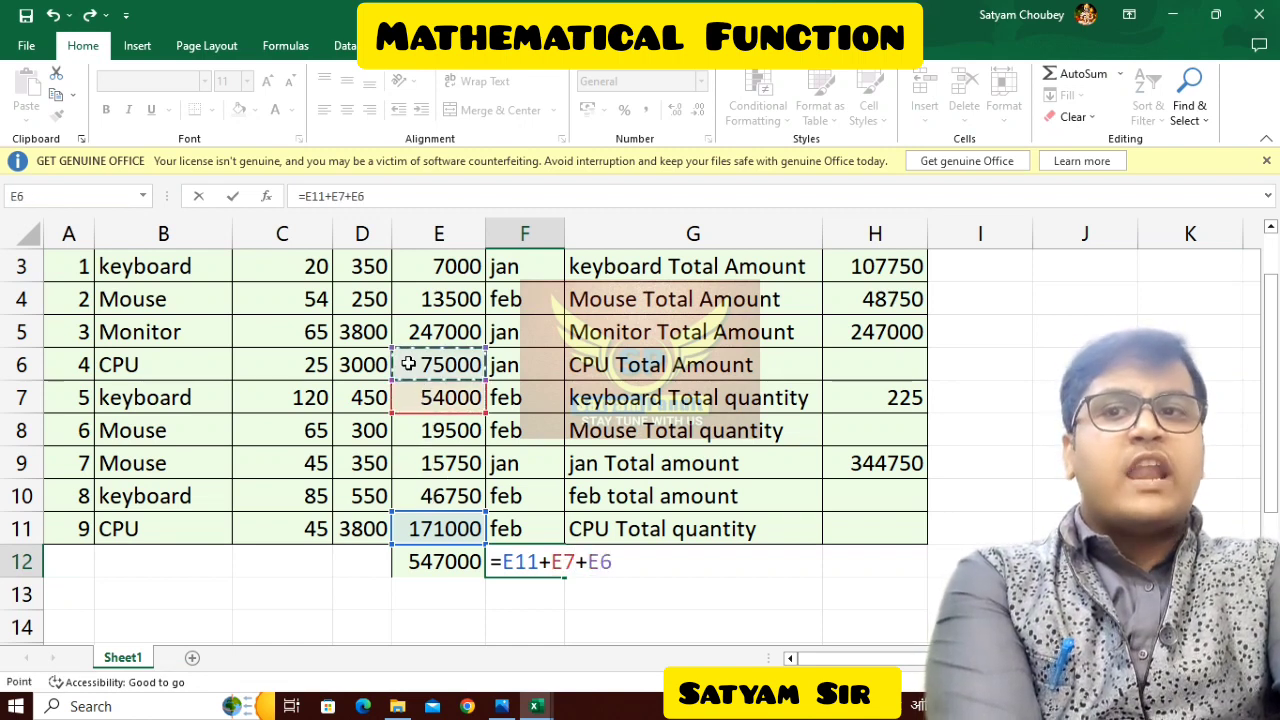
text(+)
click(416, 337)
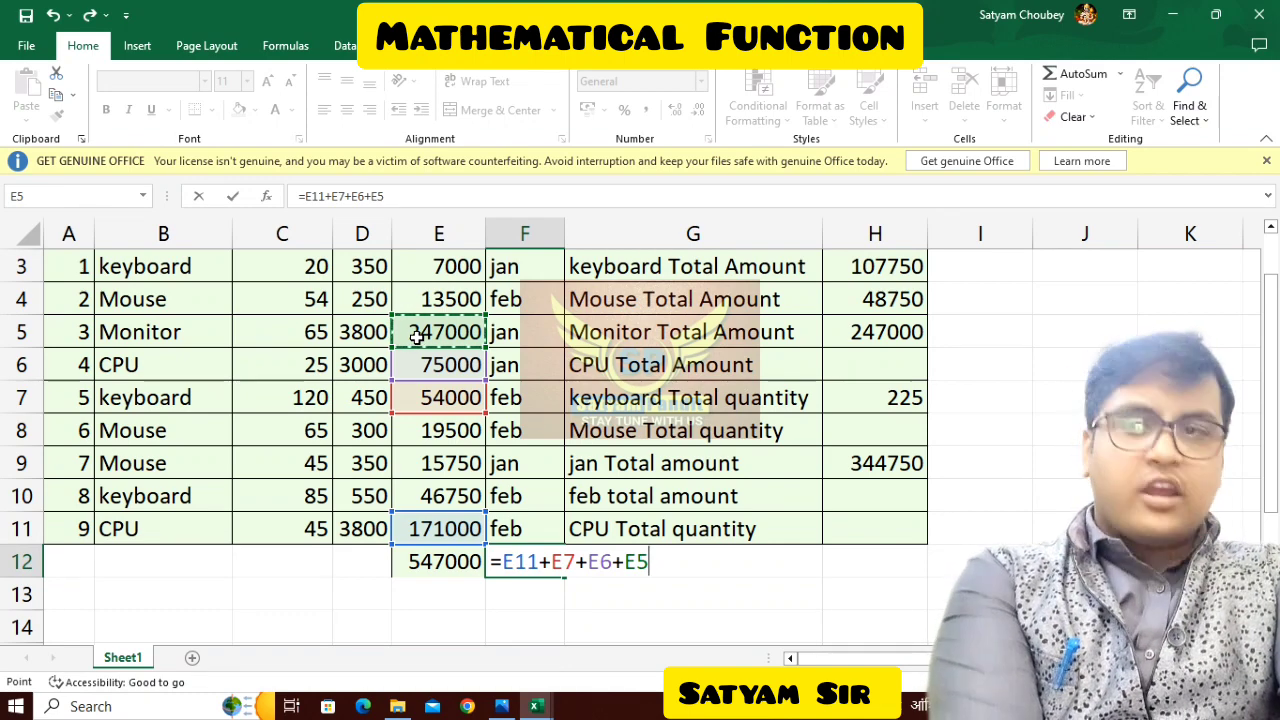
key(Return)
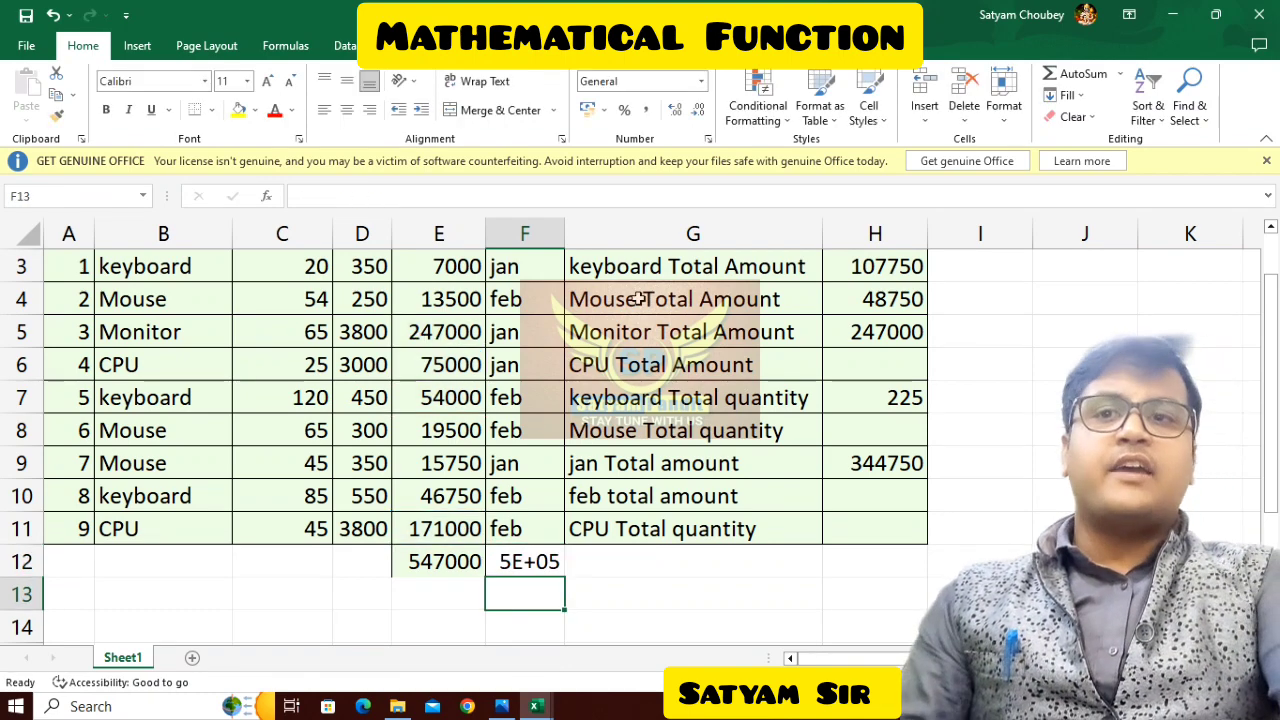
double_click(565, 230)
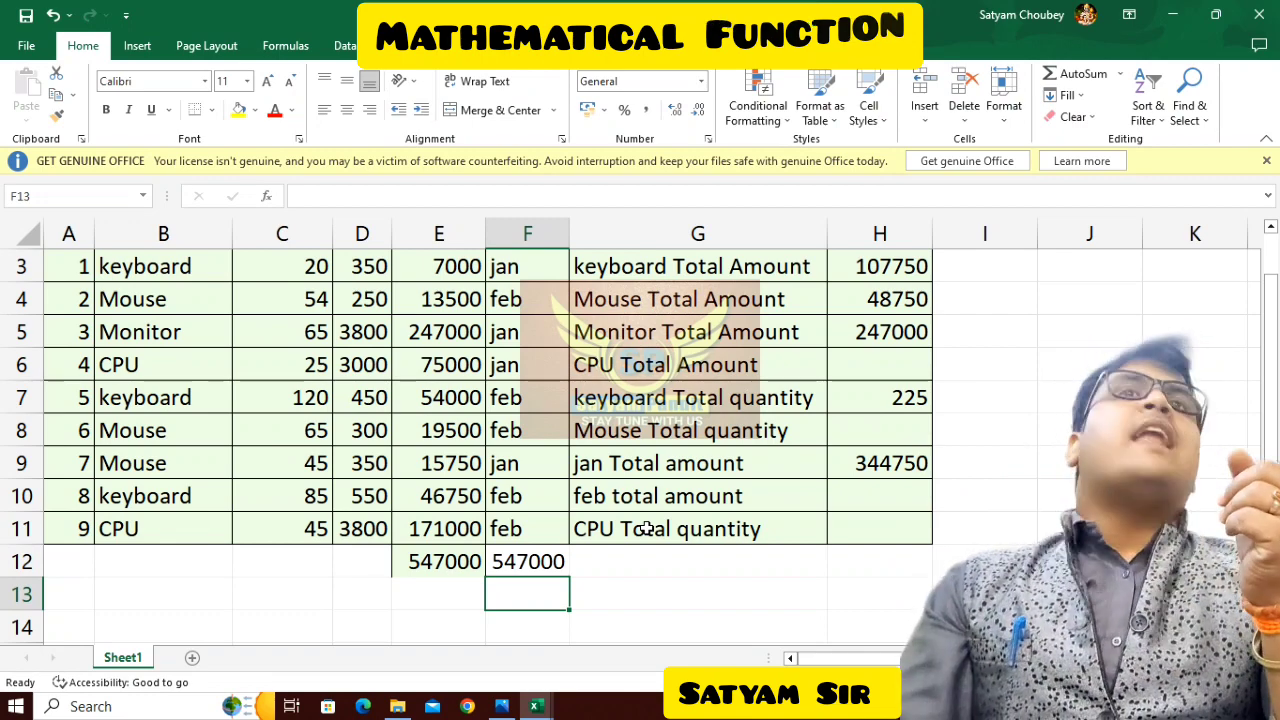
Step: Clear the amounts in E3:E11 and the results in H3:H11
scroll(585, 529, up, 1)
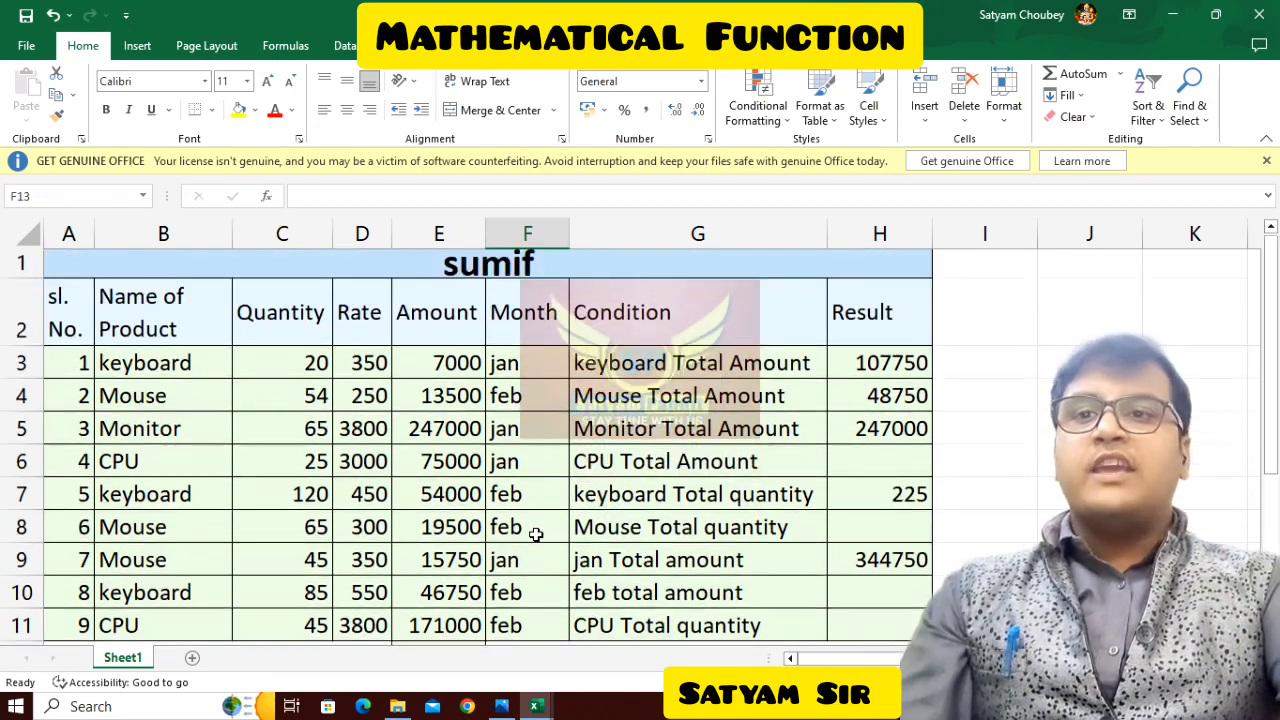
drag(444, 374, 445, 630)
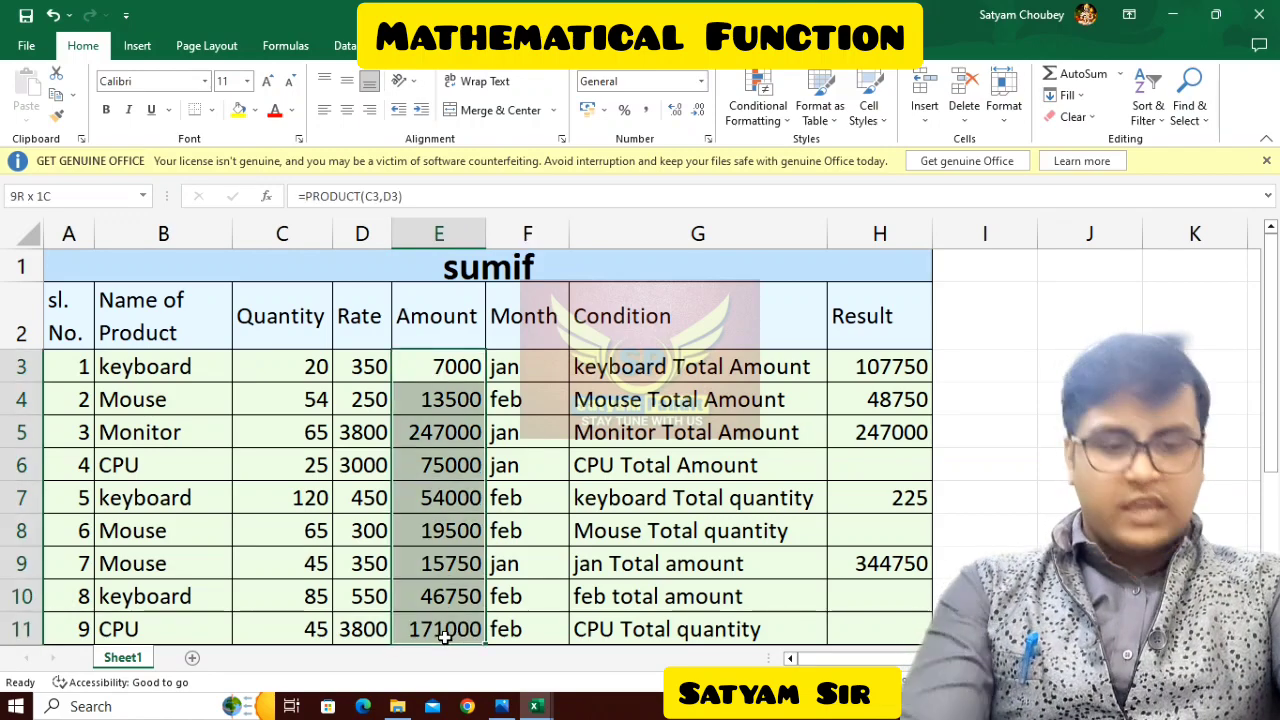
key(Delete)
drag(863, 370, 866, 624)
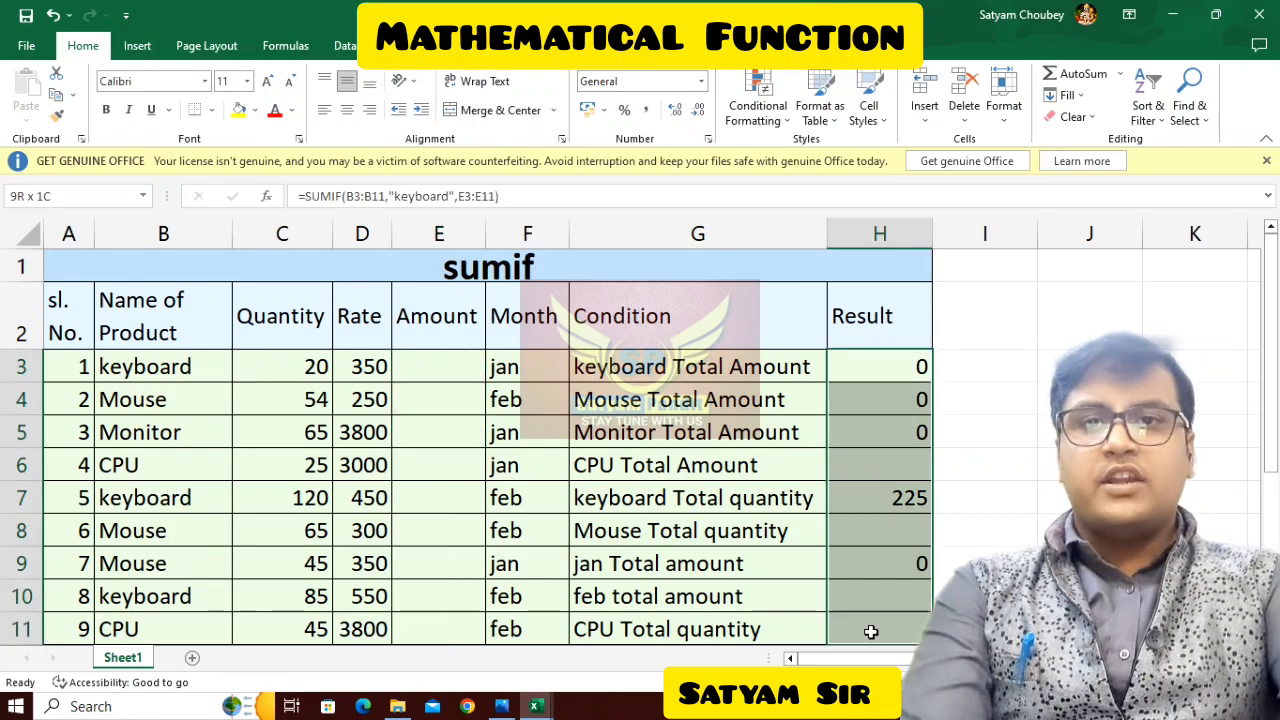
key(Delete)
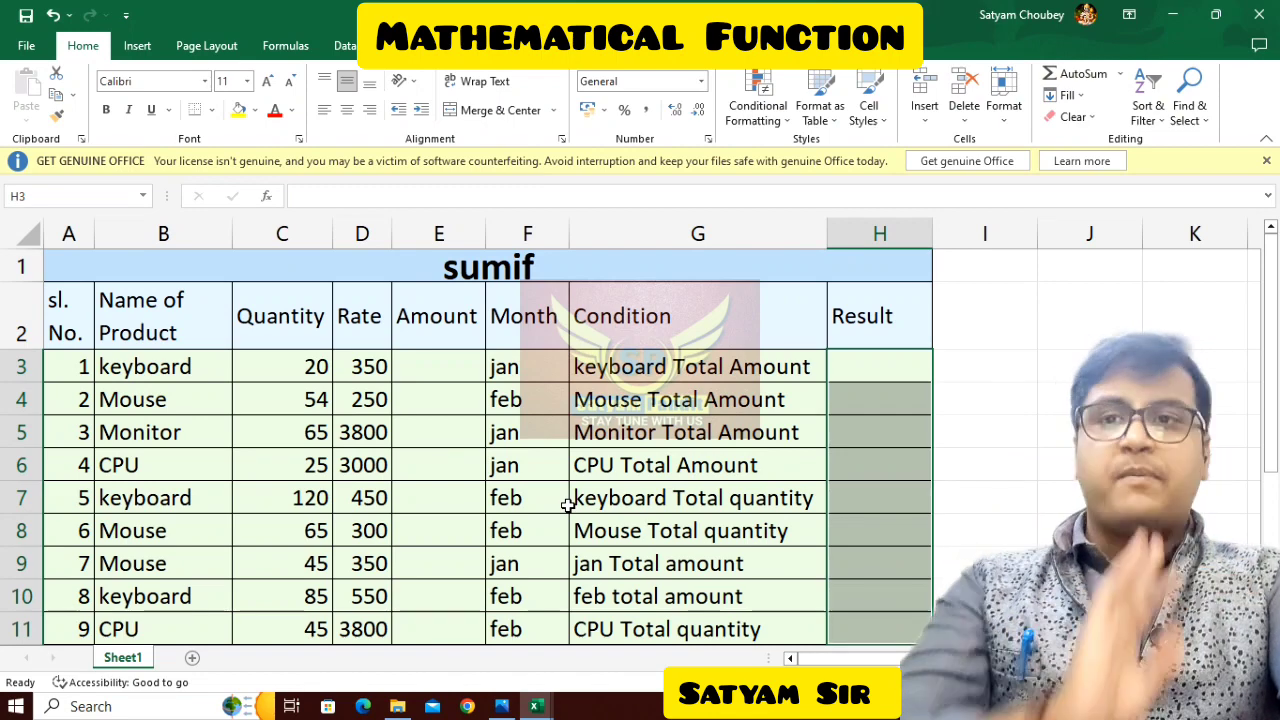
Step: Undo the clearing of the results and amounts
scroll(567, 497, down, 1)
scroll(550, 494, up, 1)
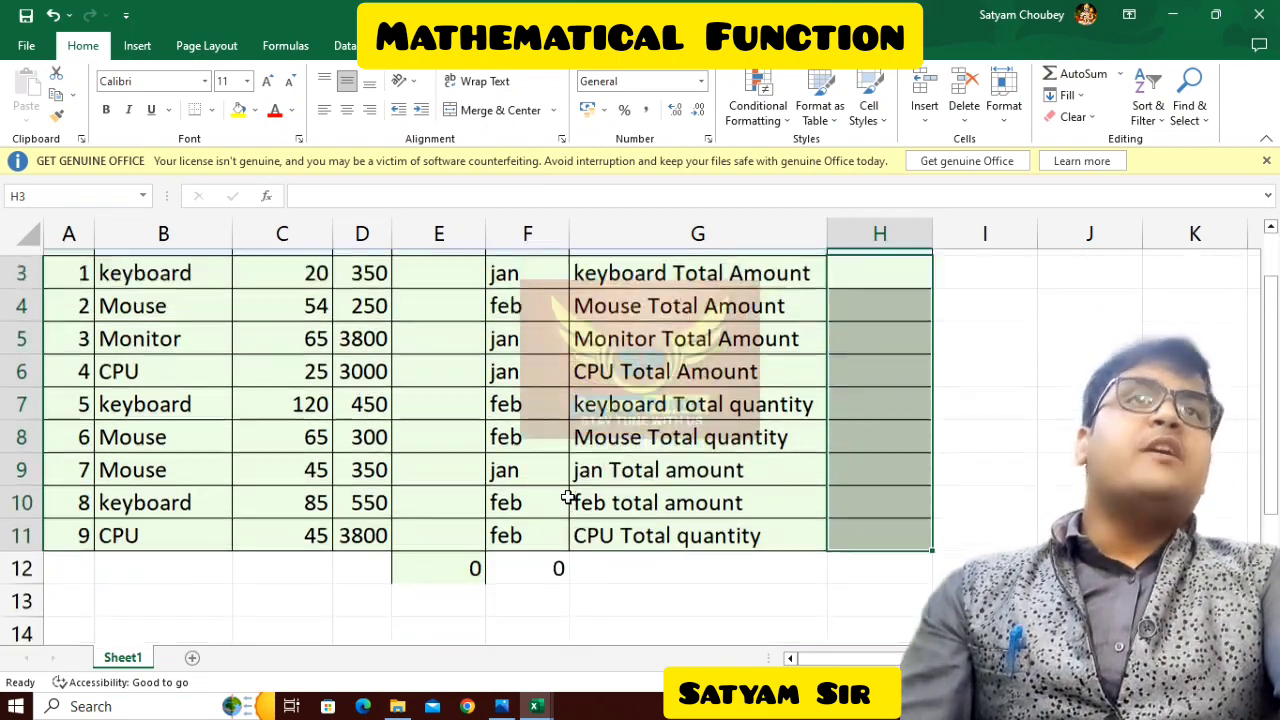
key(ctrl+z)
key(ctrl+z)
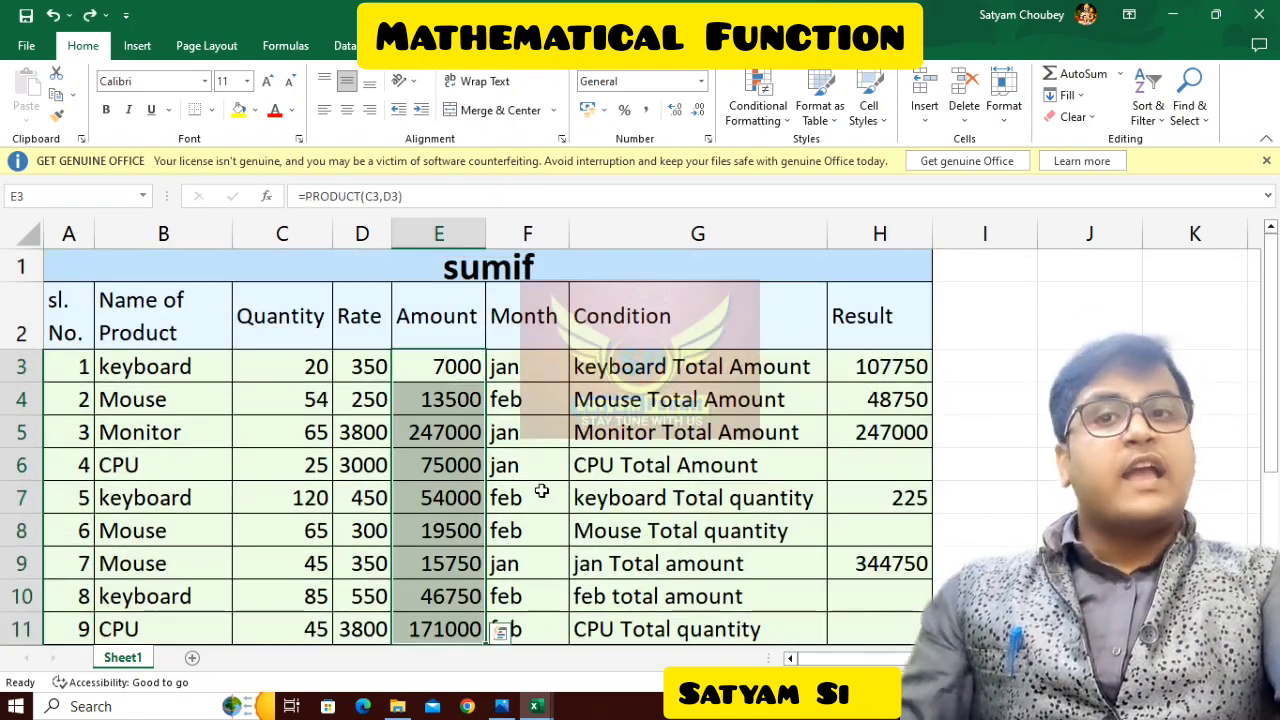
click(885, 462)
scroll(828, 593, down, 1)
scroll(511, 560, down, 2)
scroll(511, 560, up, 2)
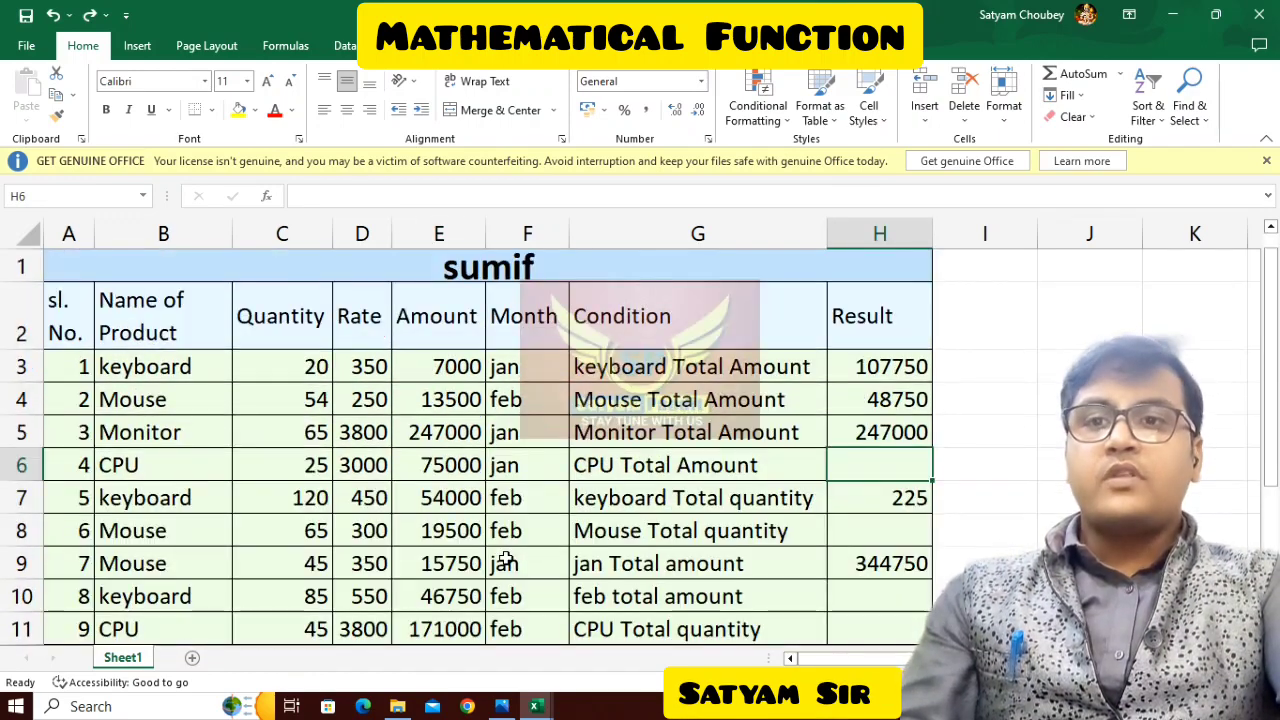
click(740, 465)
click(846, 470)
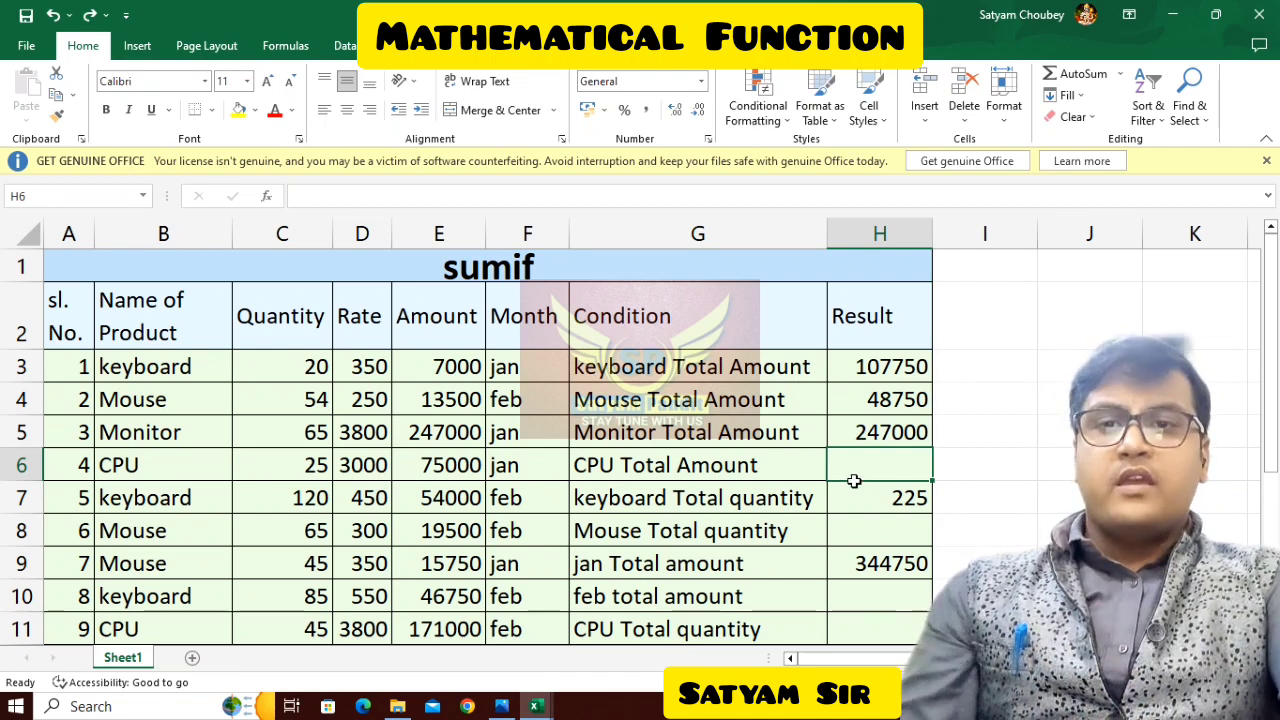
scroll(854, 481, down, 1)
scroll(680, 554, down, 4)
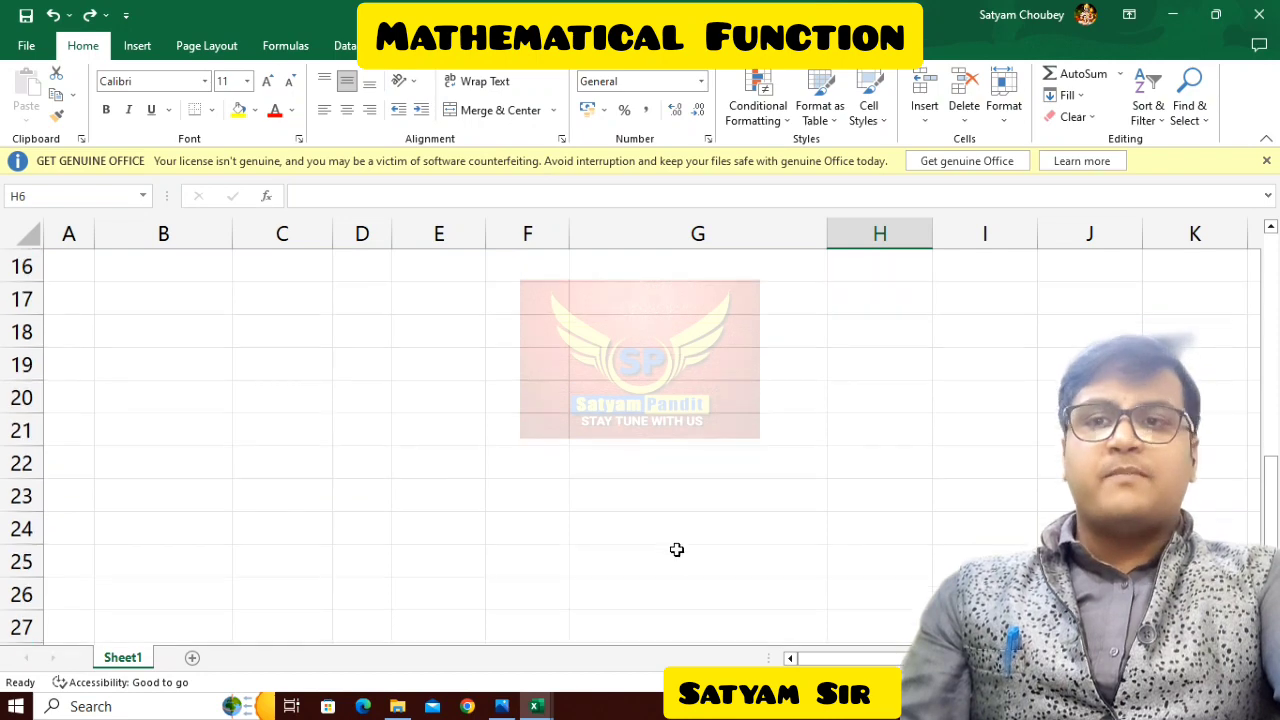
scroll(674, 549, up, 4)
Step: Switch to the other open workbook and copy the whole SUMIFS table from its mathematical function sheet
mouse_move(535, 706)
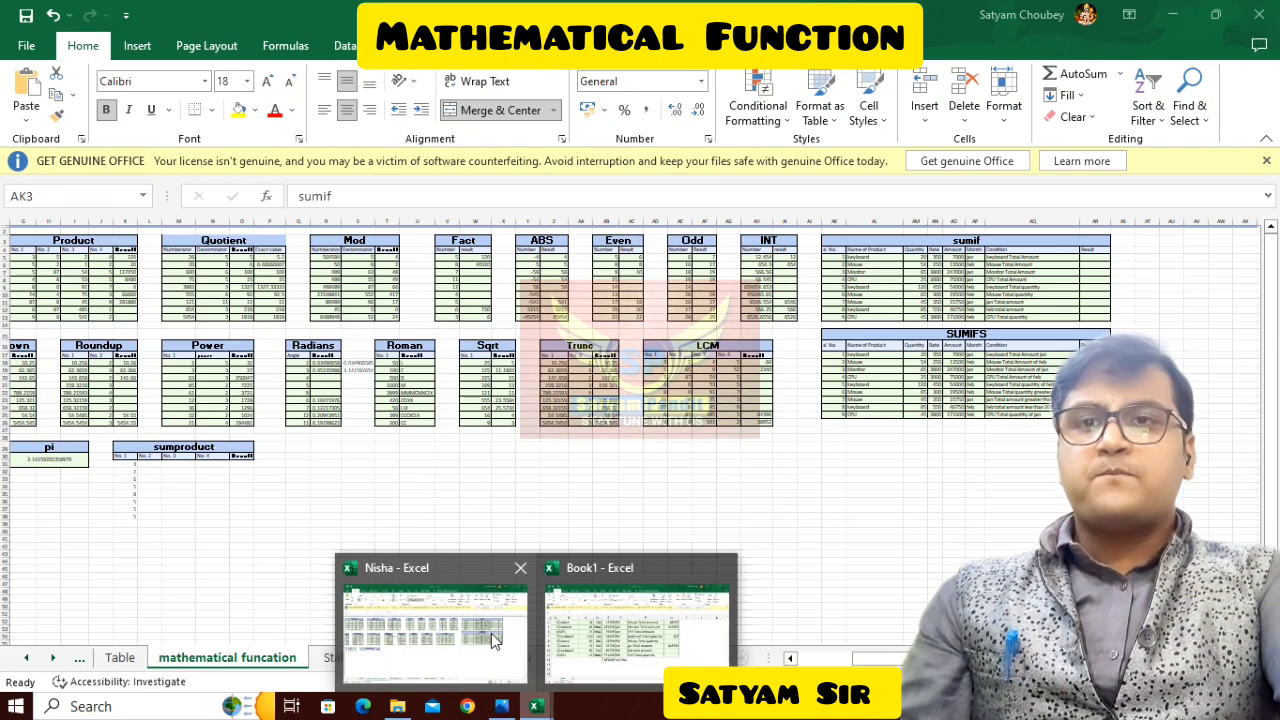
click(480, 650)
click(799, 408)
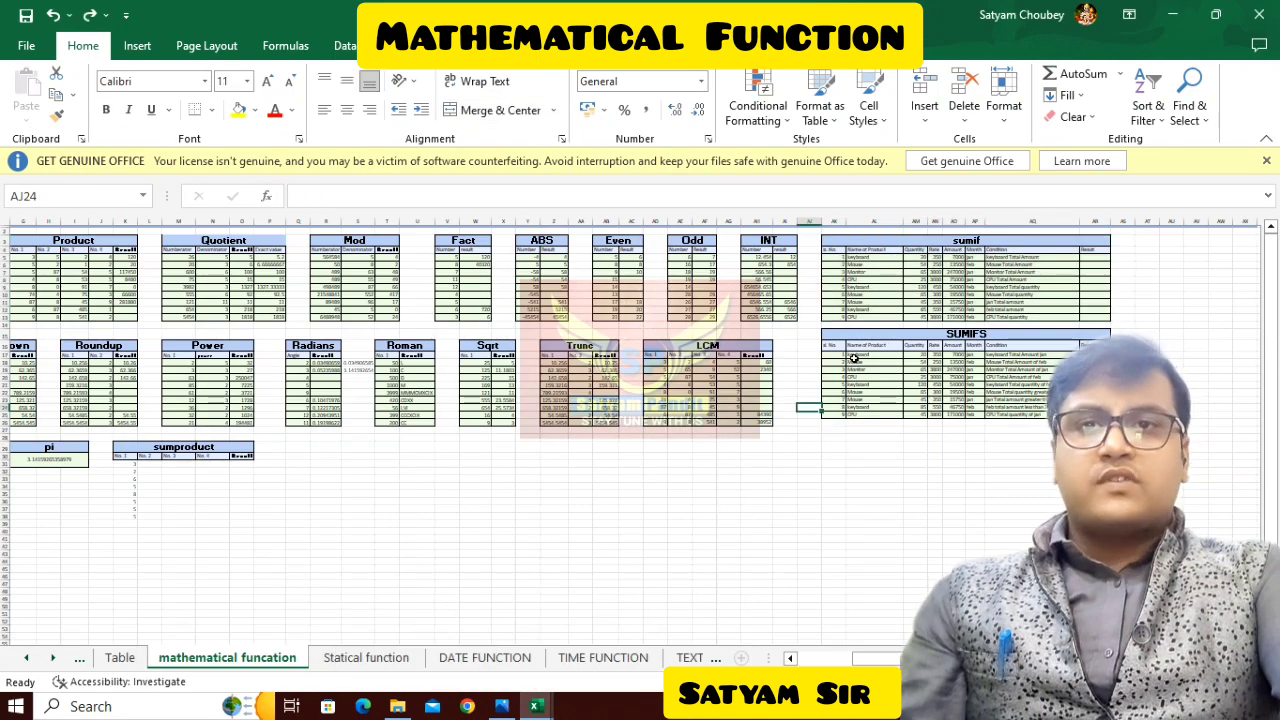
drag(848, 333, 929, 420)
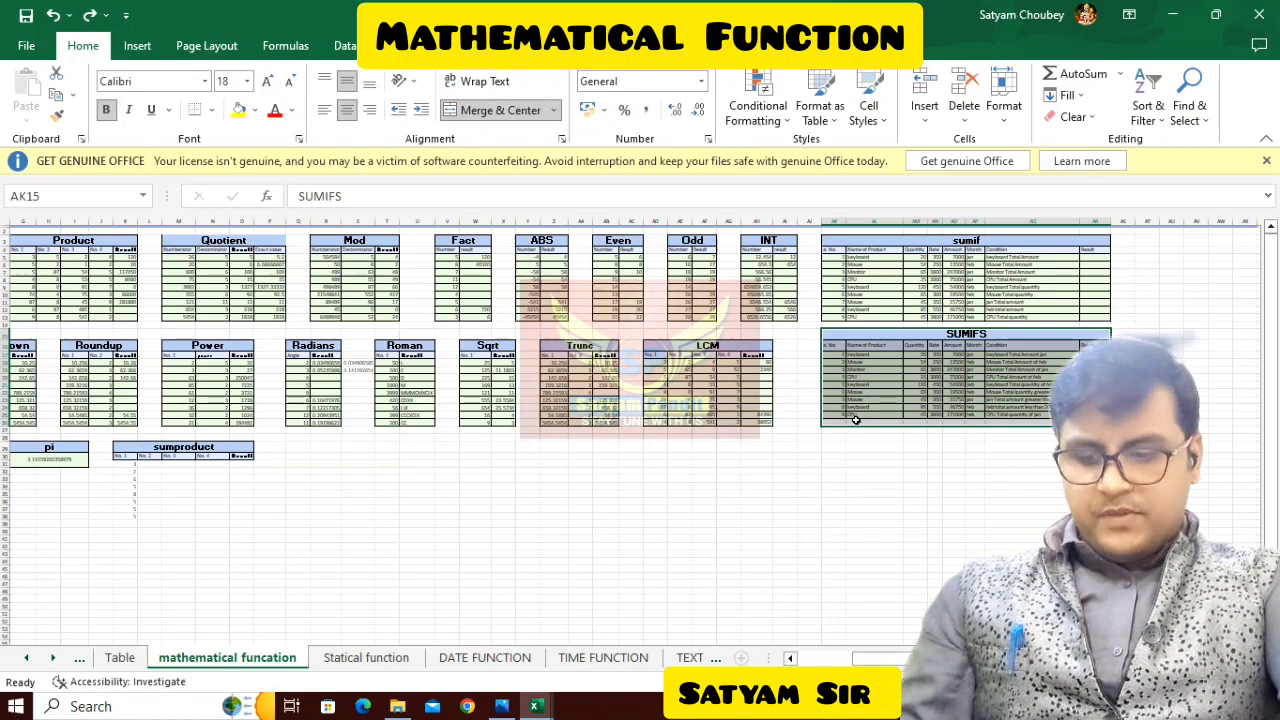
key(ctrl+c)
Step: Paste the SUMIFS table into Book1 starting at A22 and widen column G to fit its condition texts
mouse_move(535, 706)
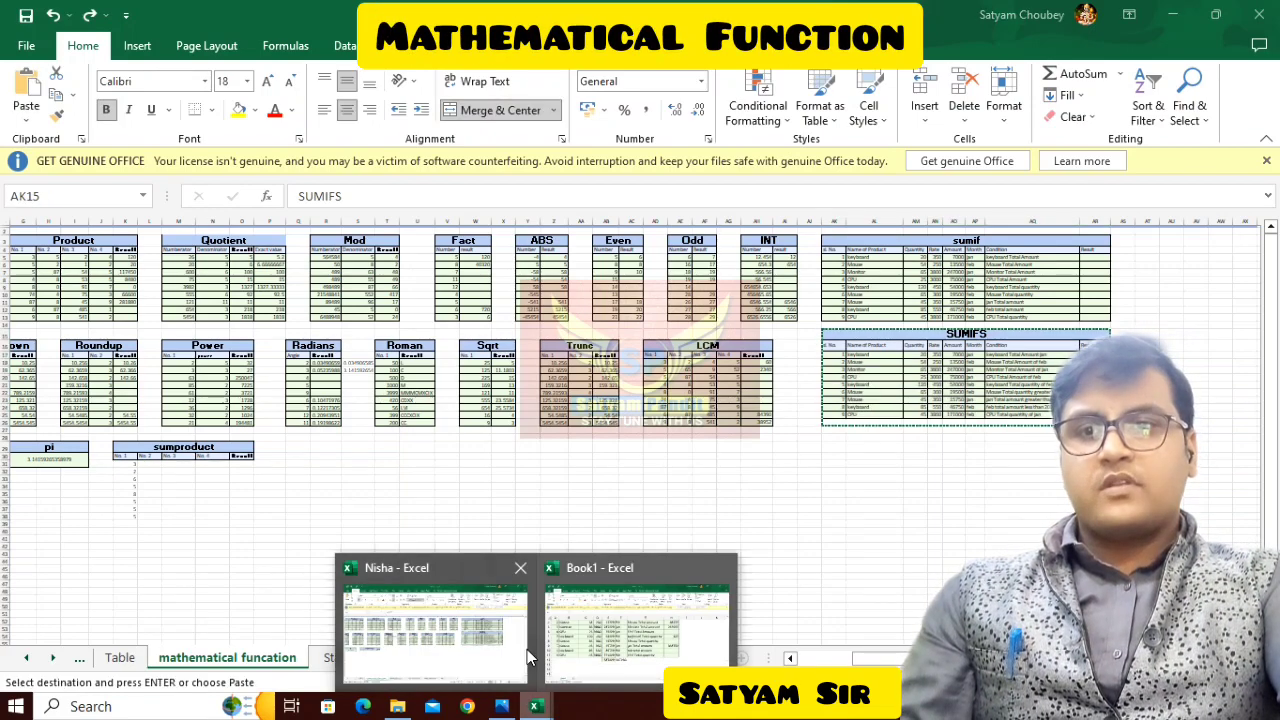
click(641, 655)
scroll(360, 540, down, 5)
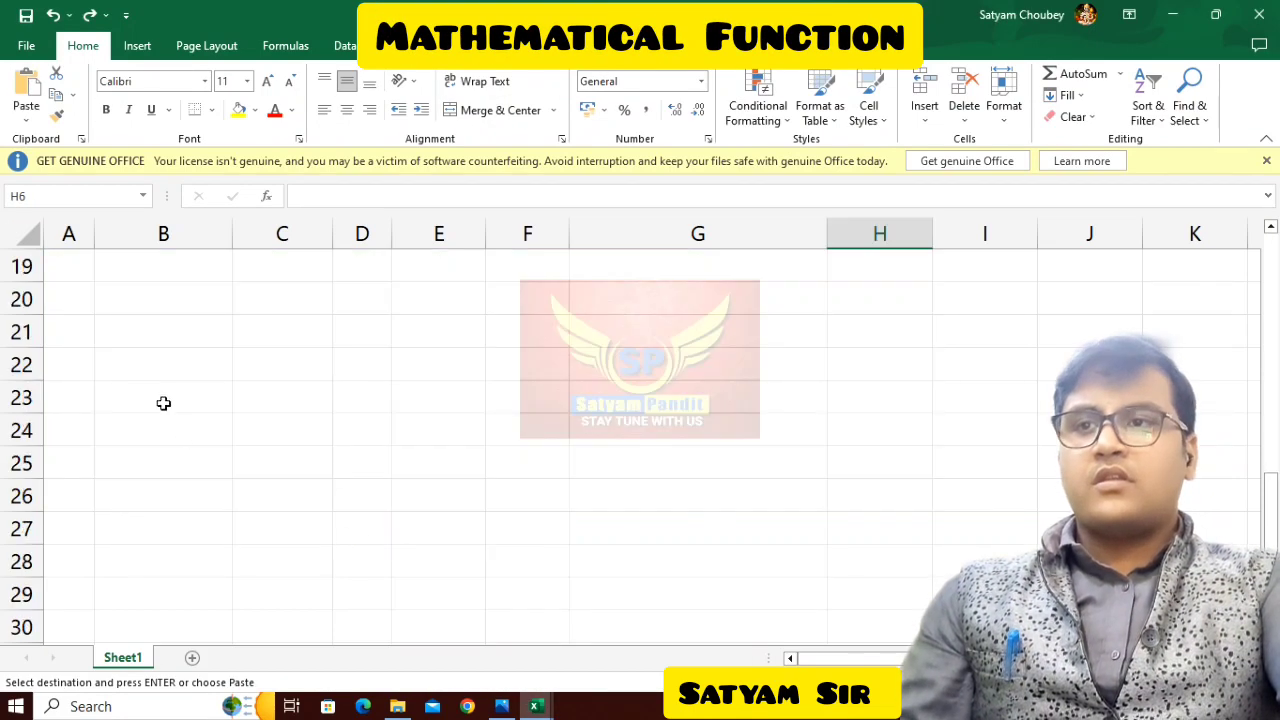
click(87, 351)
key(ctrl+v)
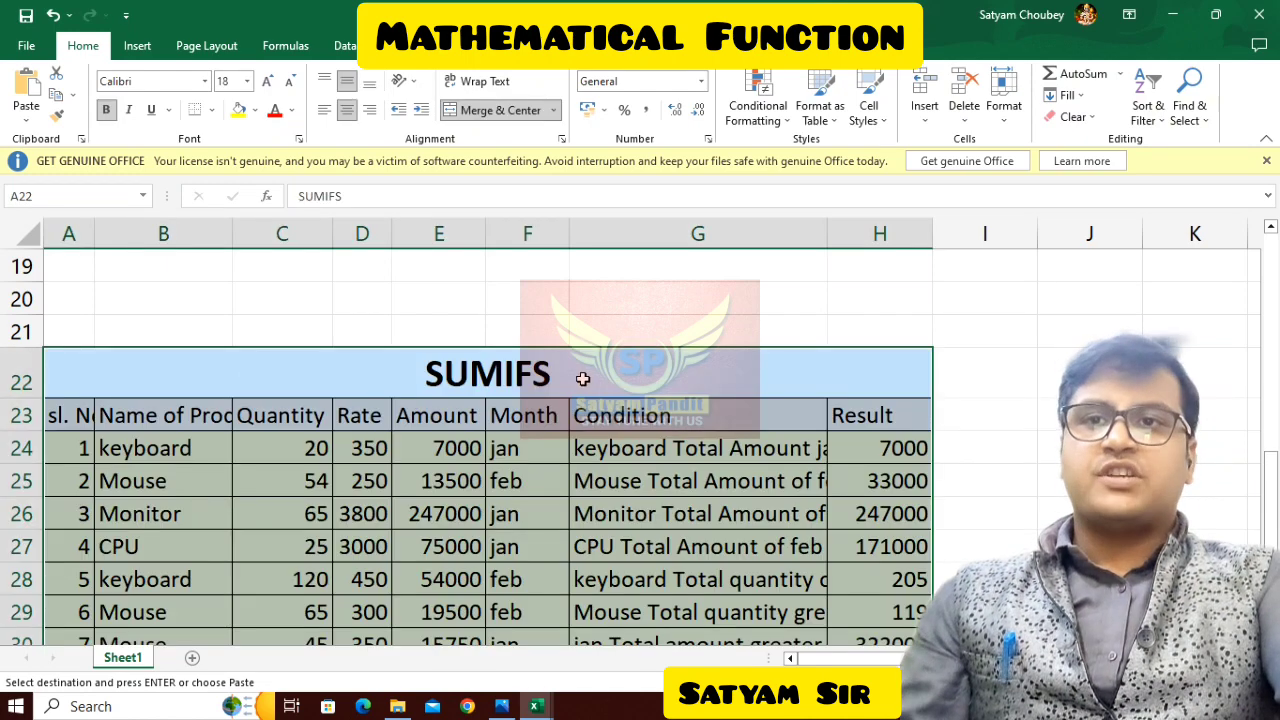
scroll(582, 379, down, 1)
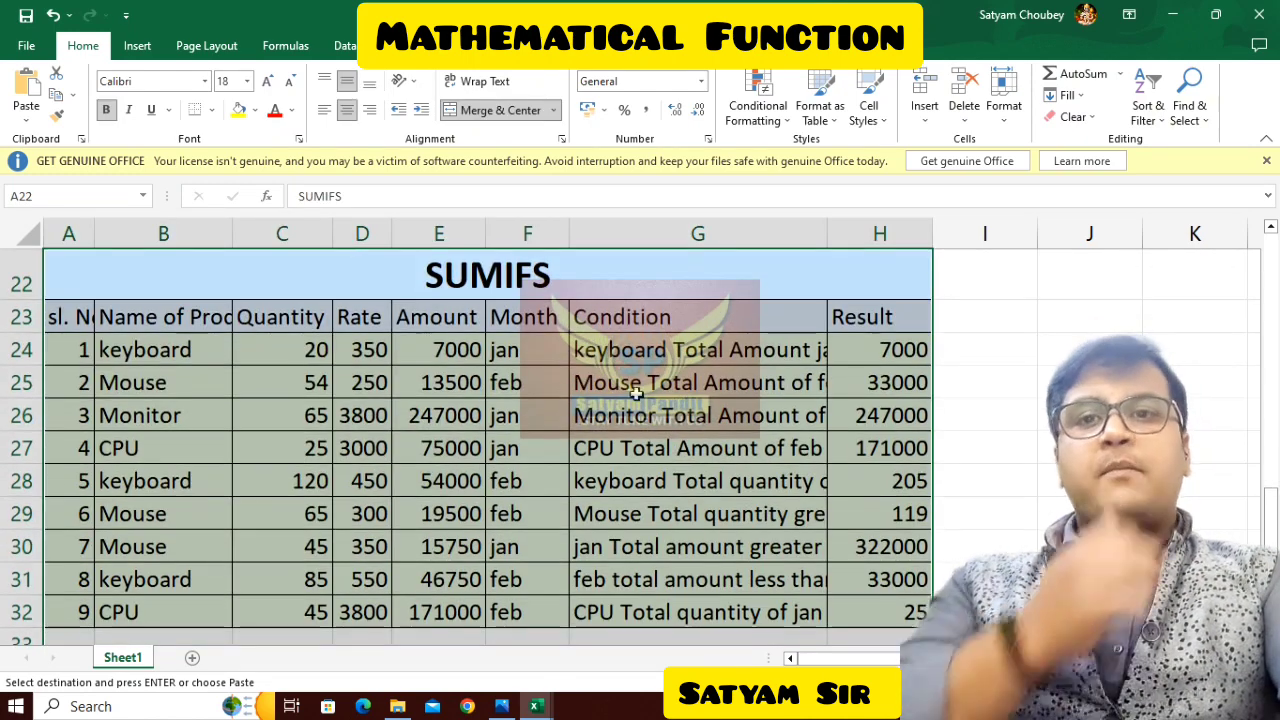
double_click(828, 233)
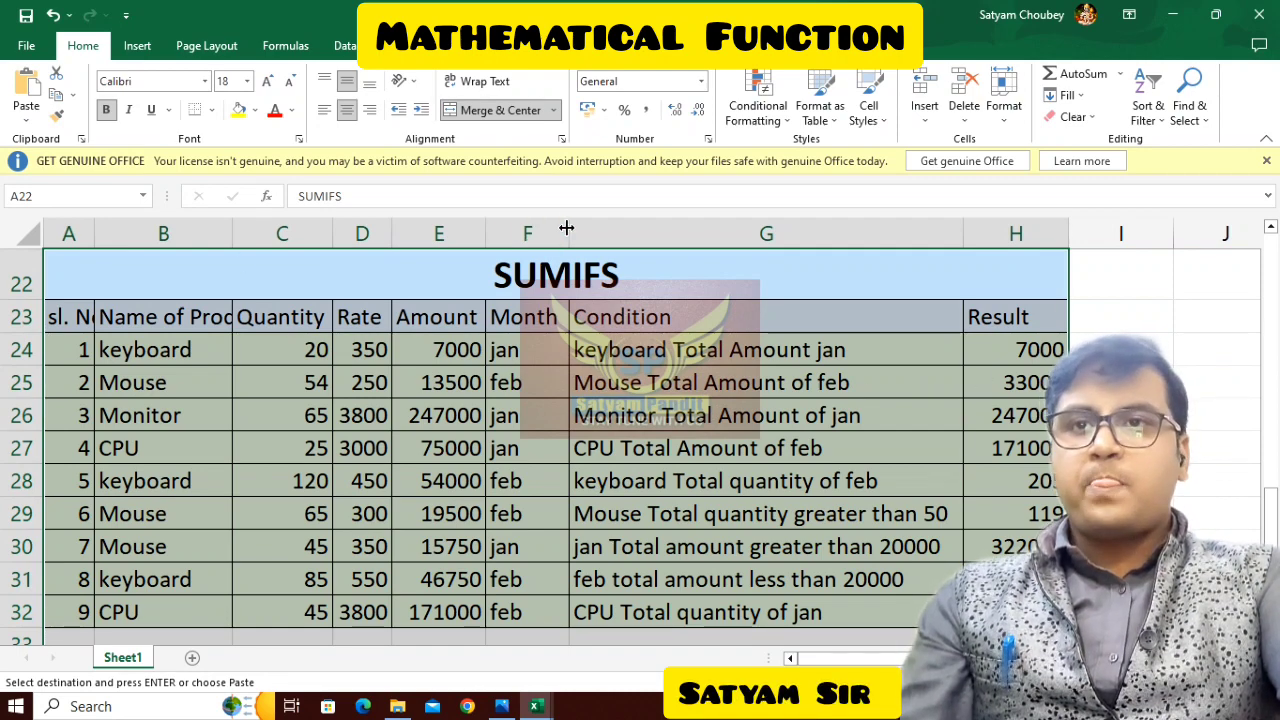
Step: Widen column B to fit the product name header and narrow the Quantity column C slightly
double_click(232, 233)
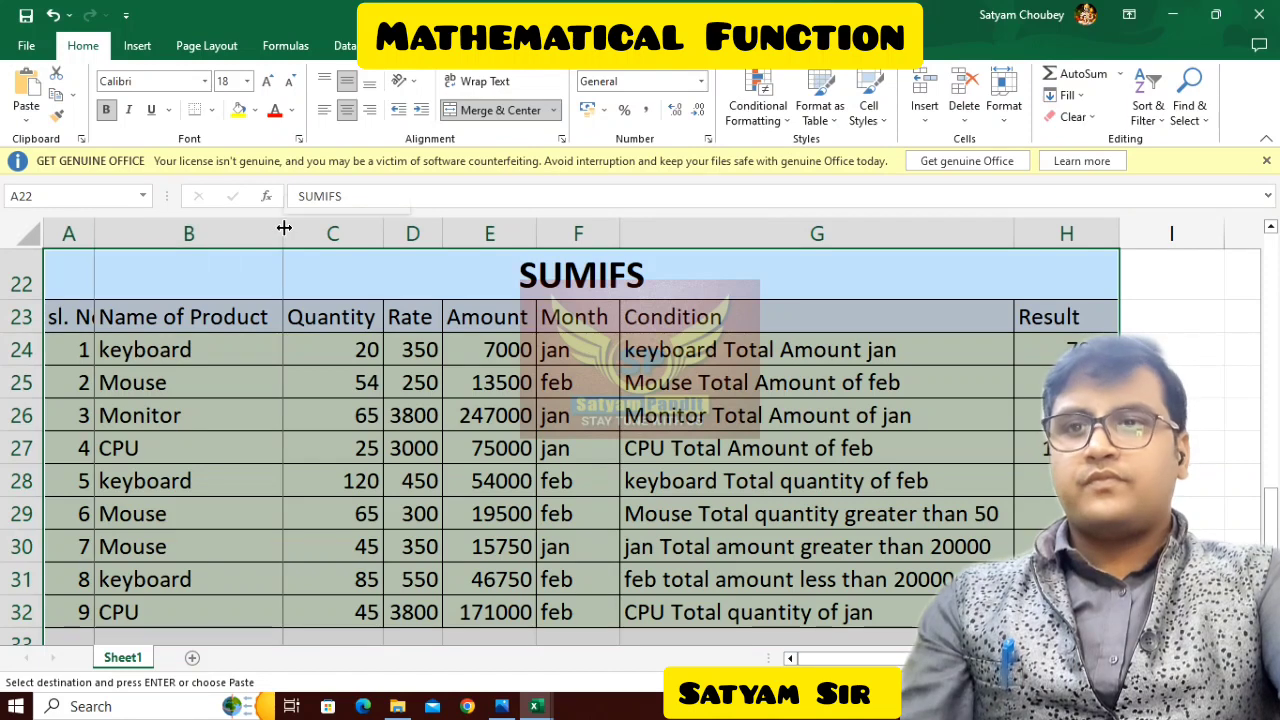
drag(390, 229, 368, 230)
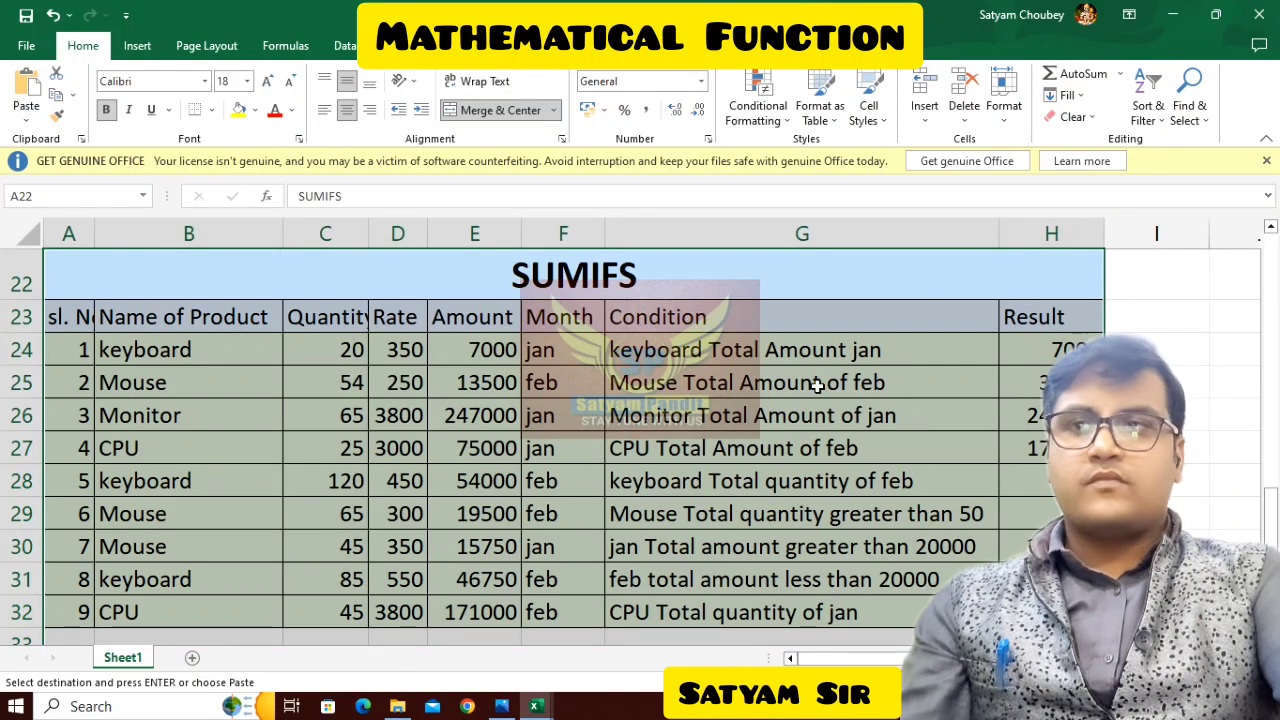
drag(20, 349, 22, 580)
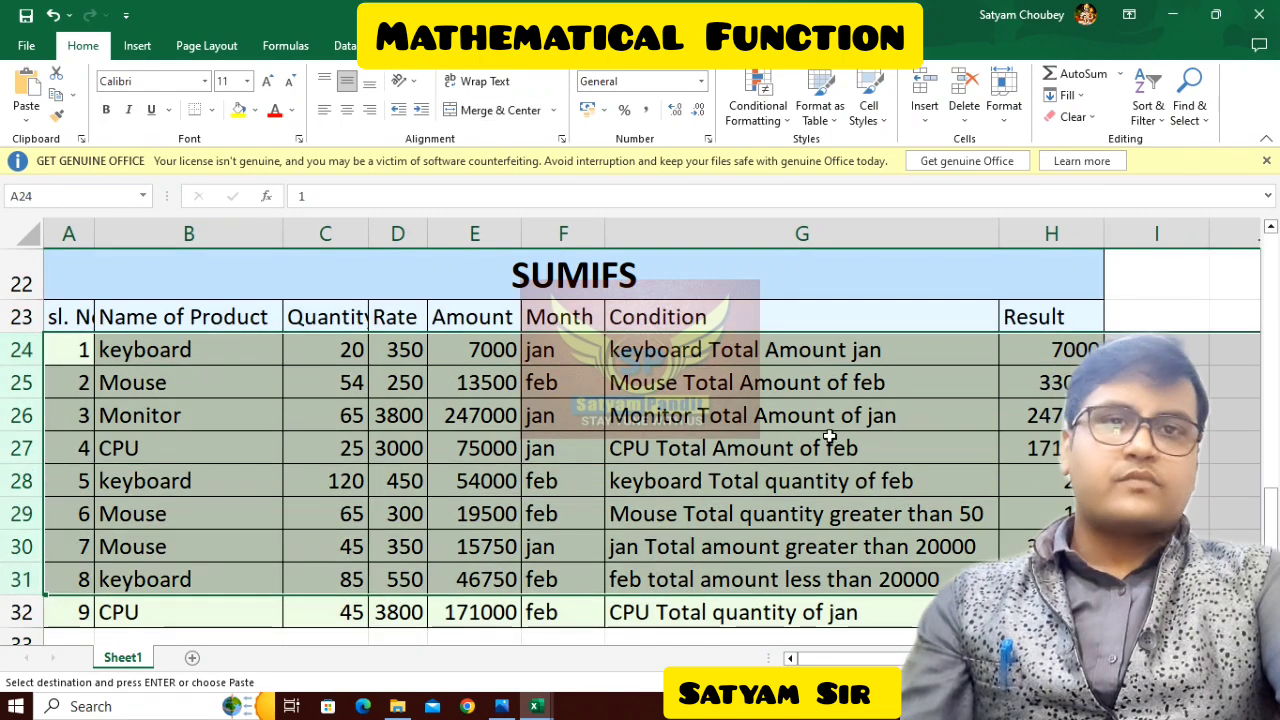
click(829, 437)
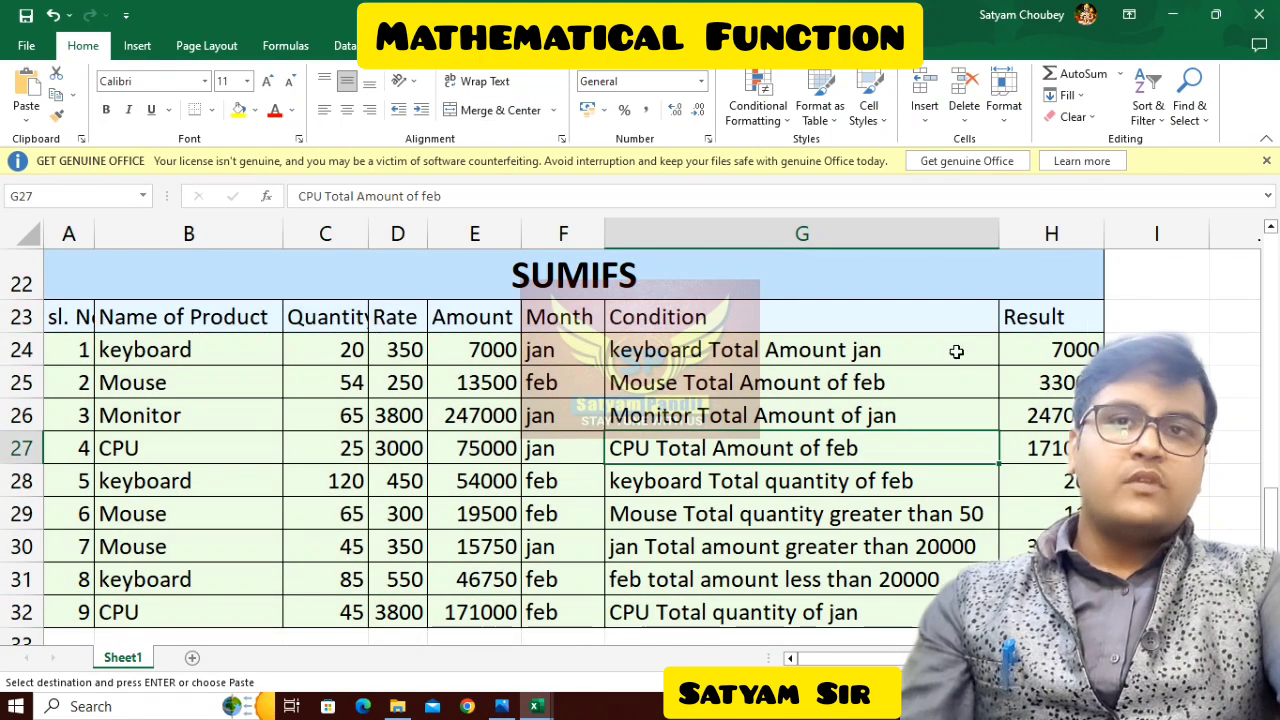
Step: Widen the Result column H slightly and narrow the product name column B
click(978, 239)
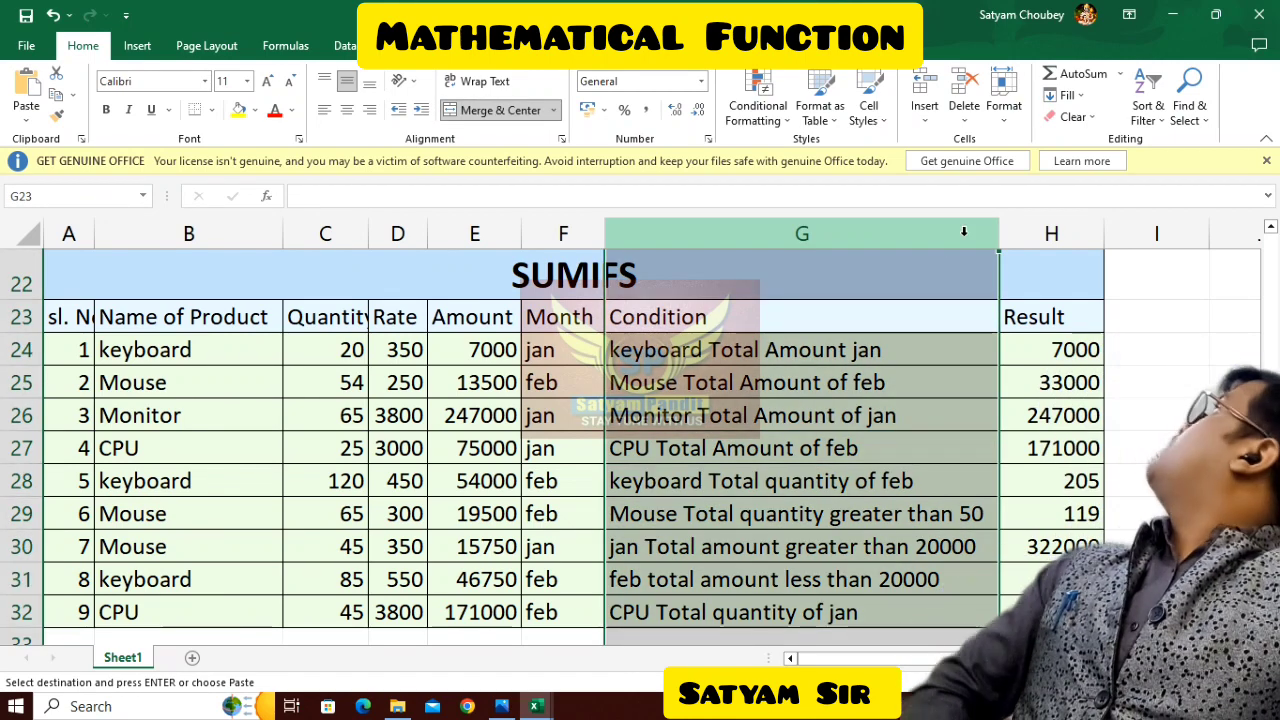
drag(1002, 237, 1006, 243)
drag(1108, 240, 1123, 240)
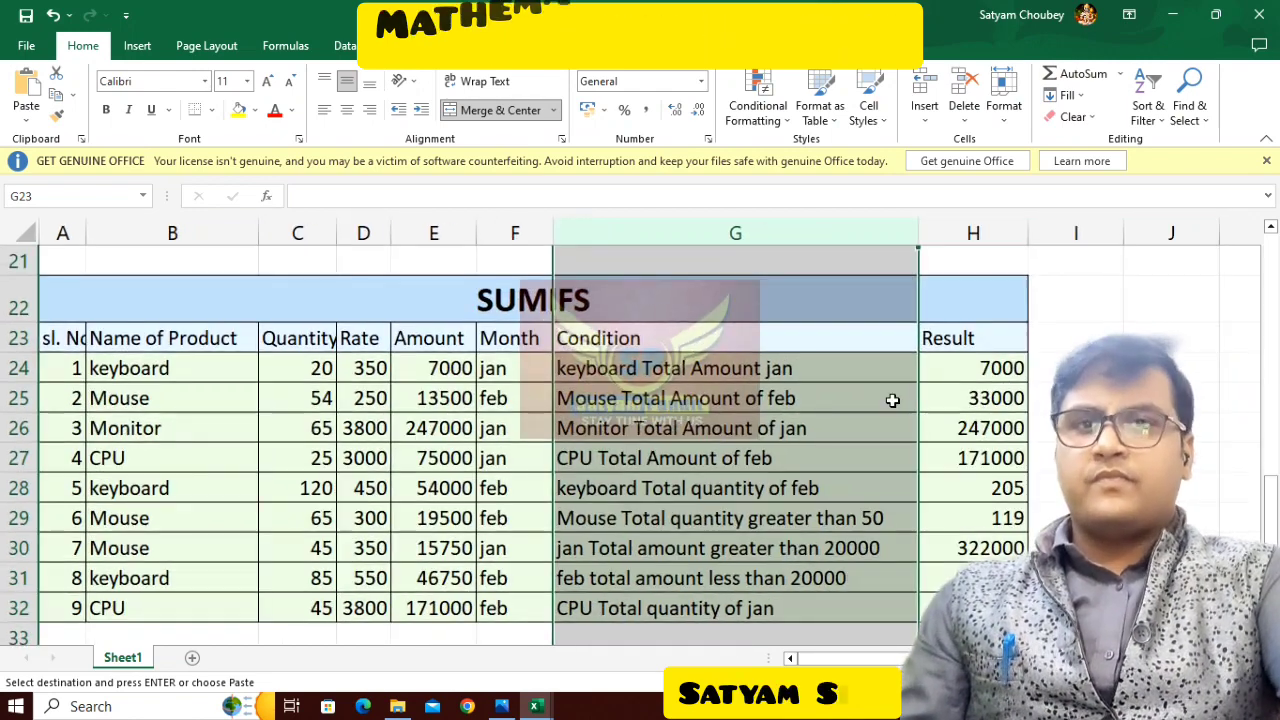
click(894, 399)
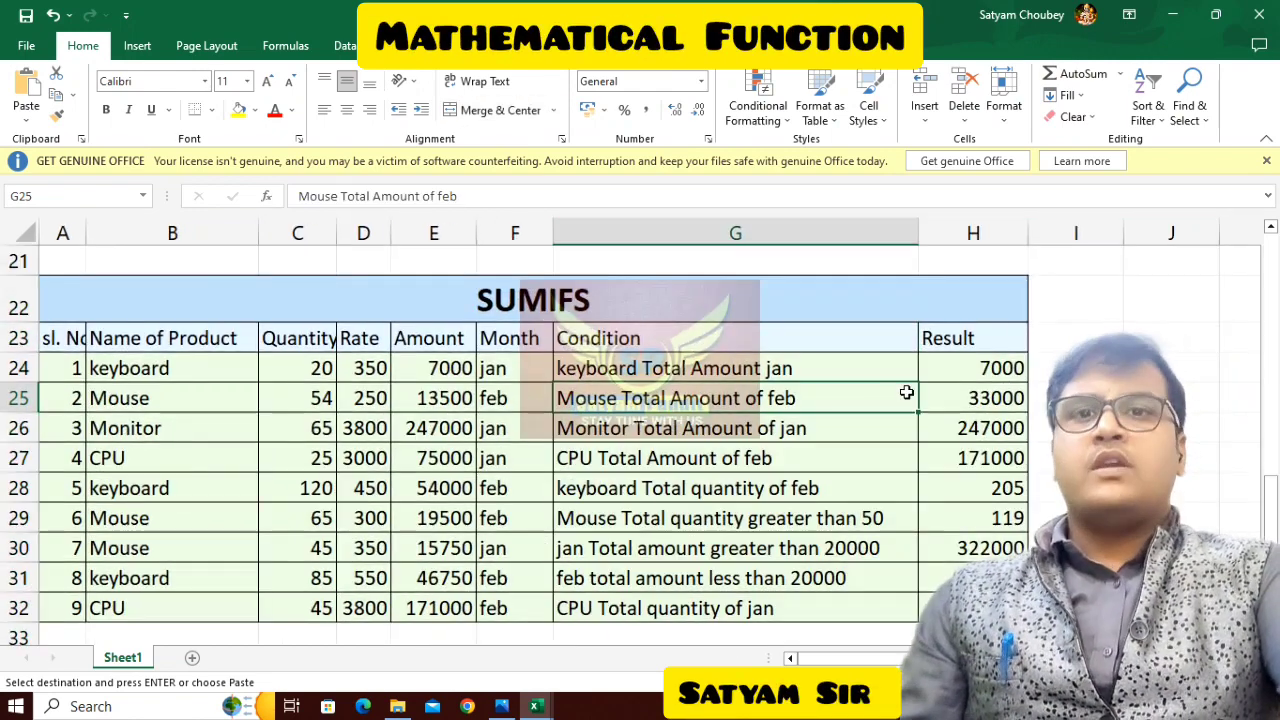
click(946, 366)
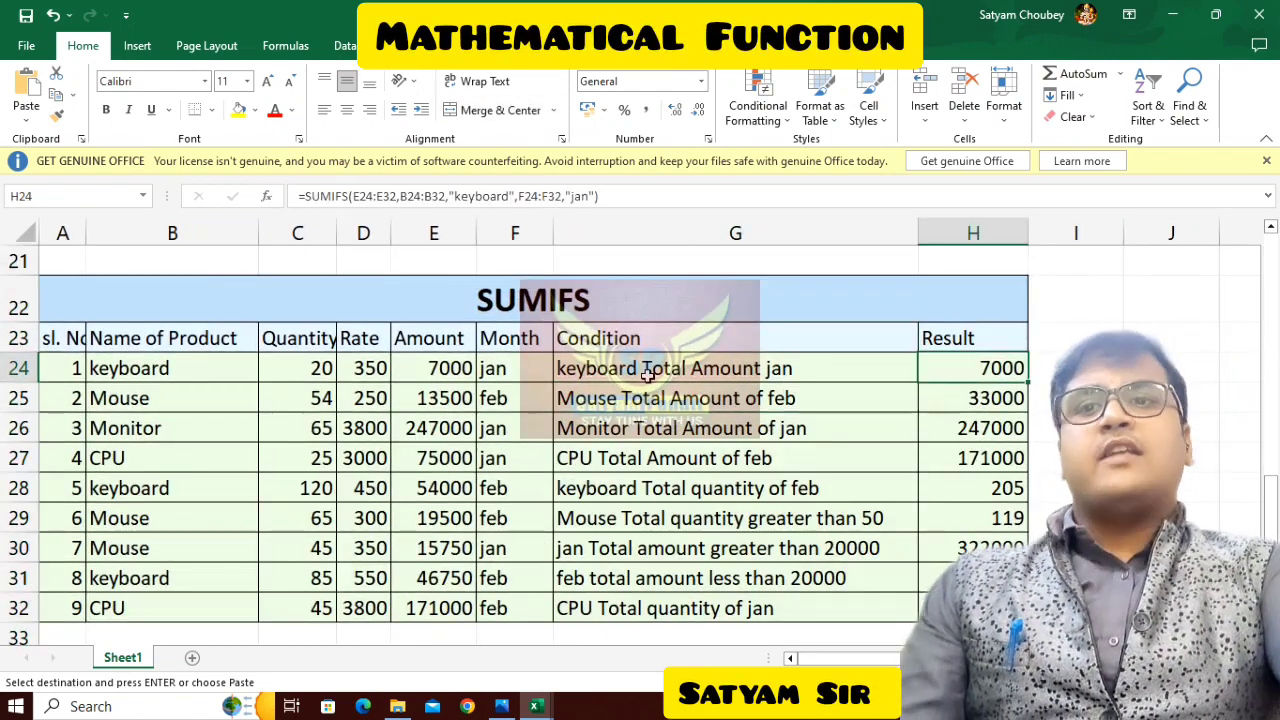
drag(258, 233, 208, 233)
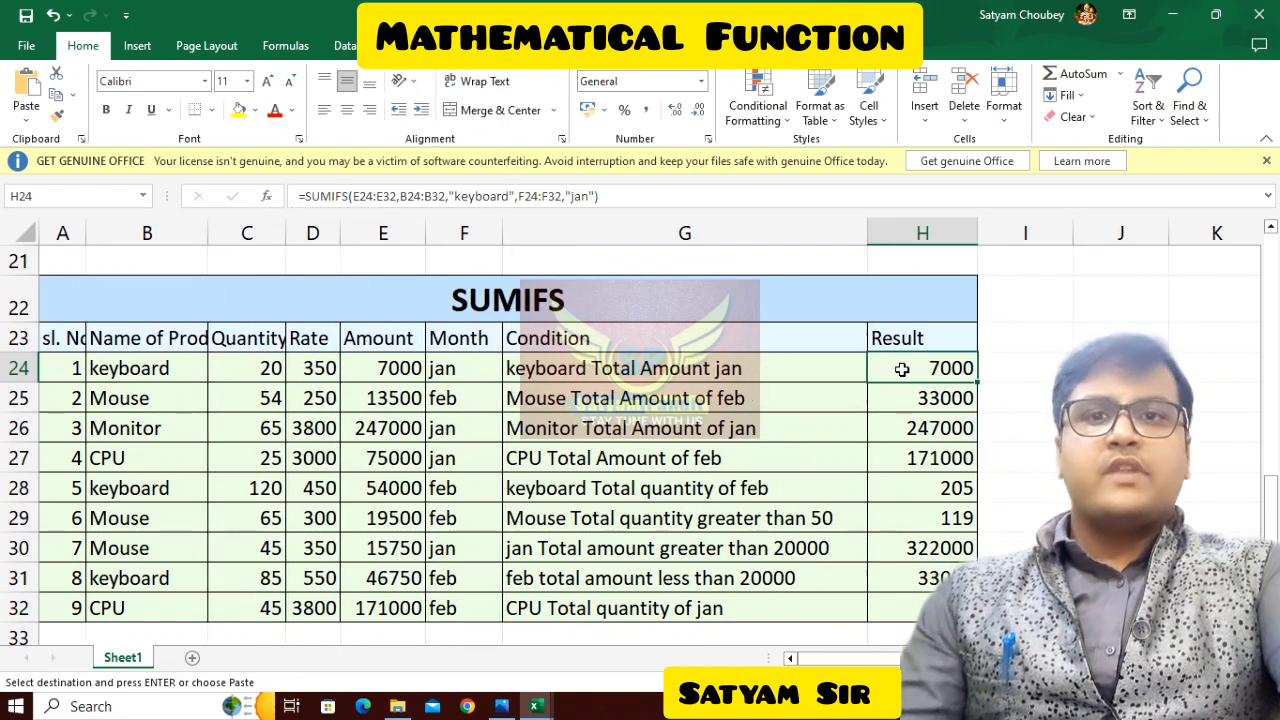
Step: Clear the existing formulas in the Result column of the SUMIFS table
double_click(901, 369)
key(Return)
drag(900, 368, 926, 577)
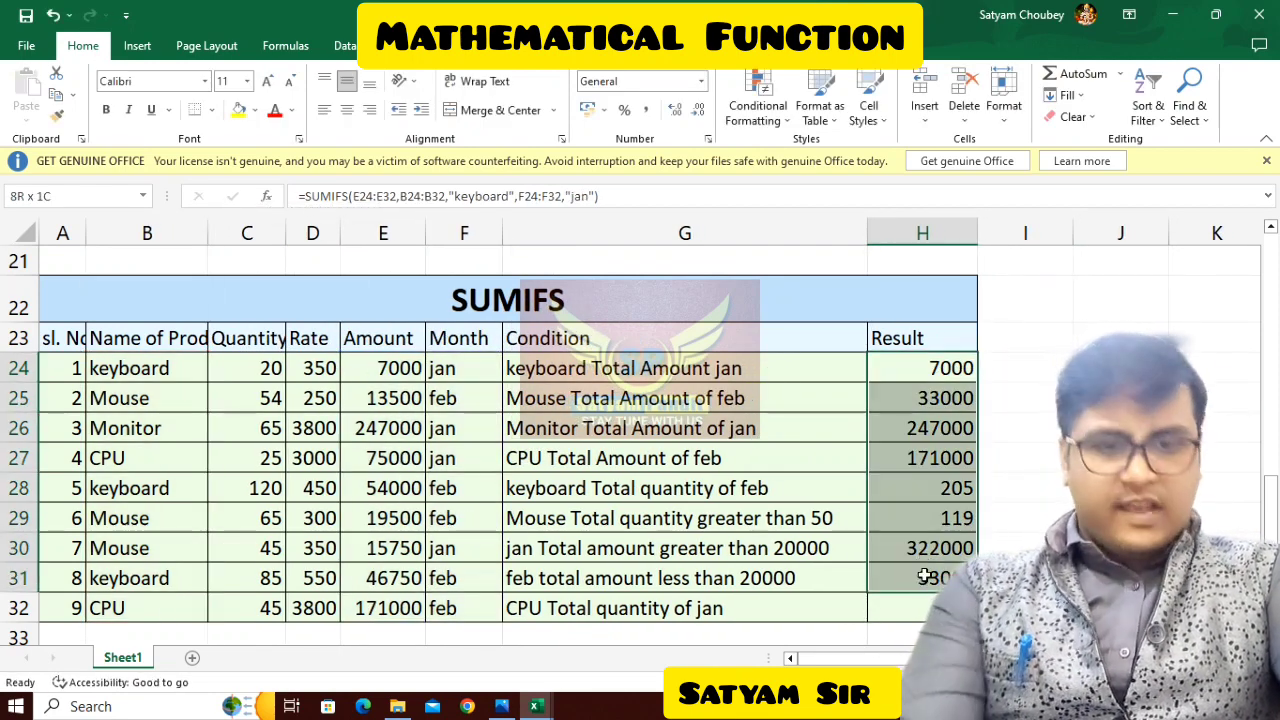
key(Delete)
Step: Inspect the formula behind the first amount in E24 of the SUMIFS table
drag(416, 380, 395, 598)
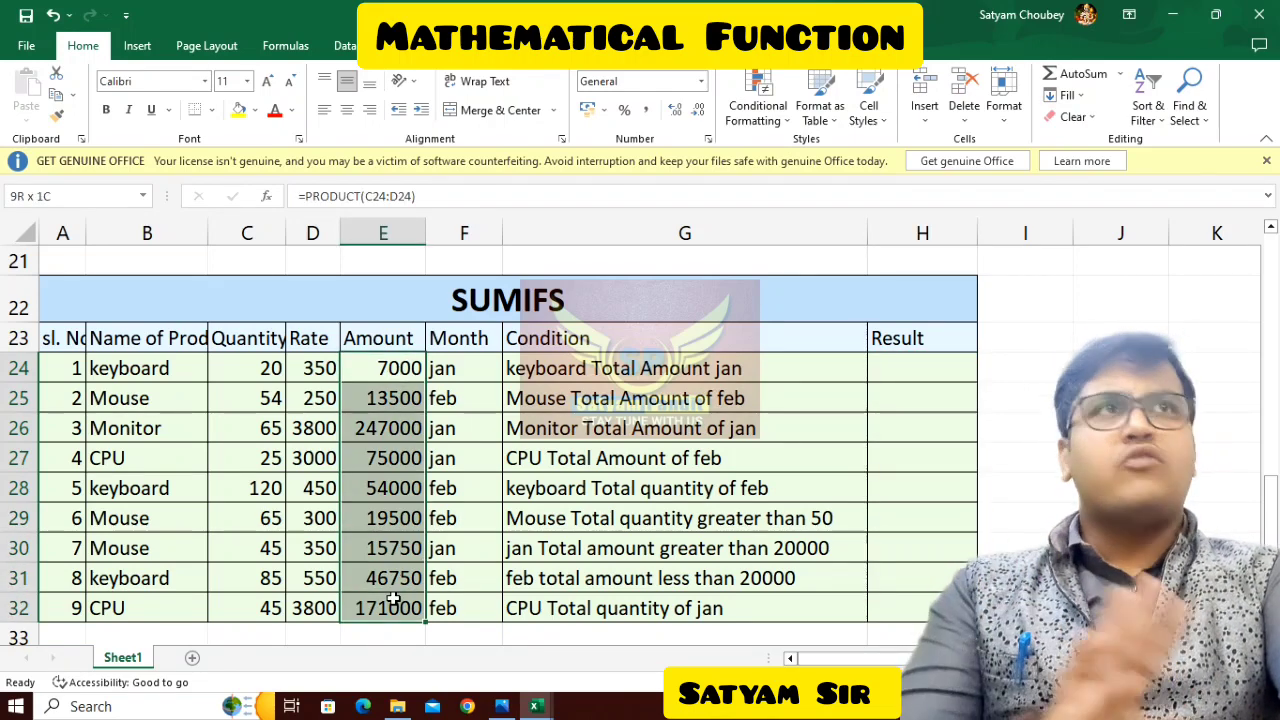
double_click(386, 362)
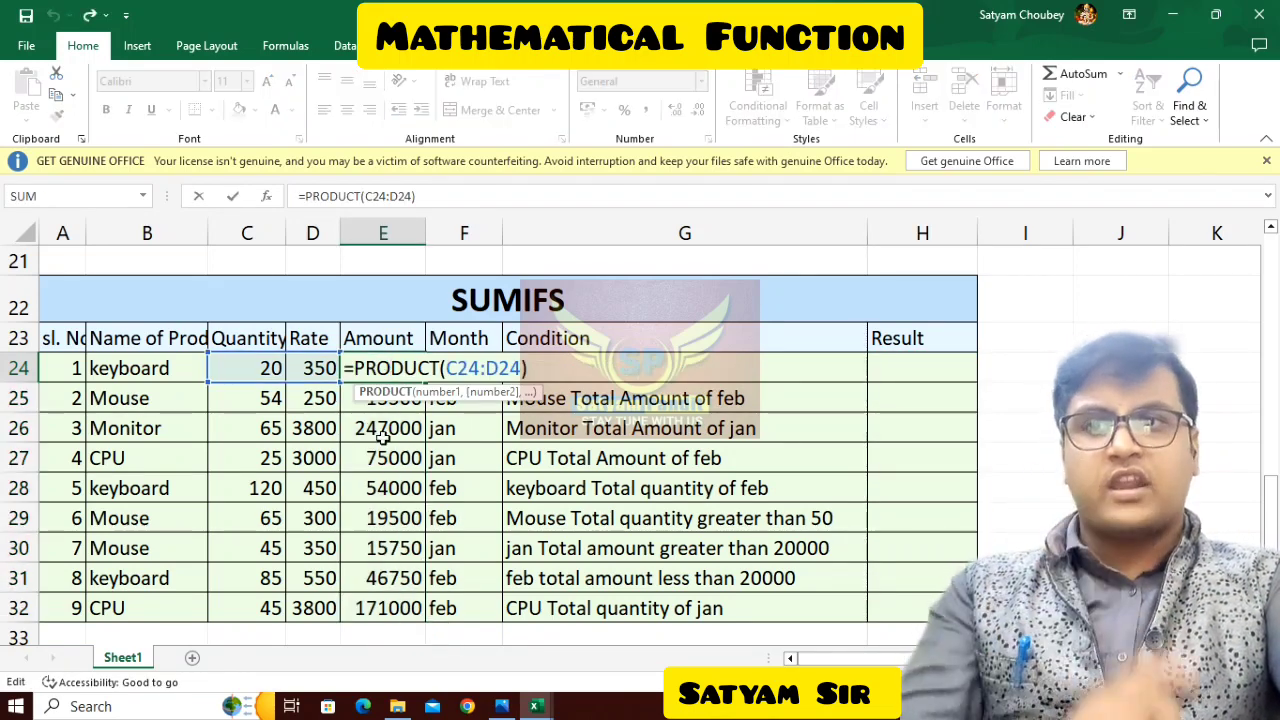
click(384, 434)
Step: Examine the first condition in G24 against the products, amounts and months of the keyboard rows
click(928, 368)
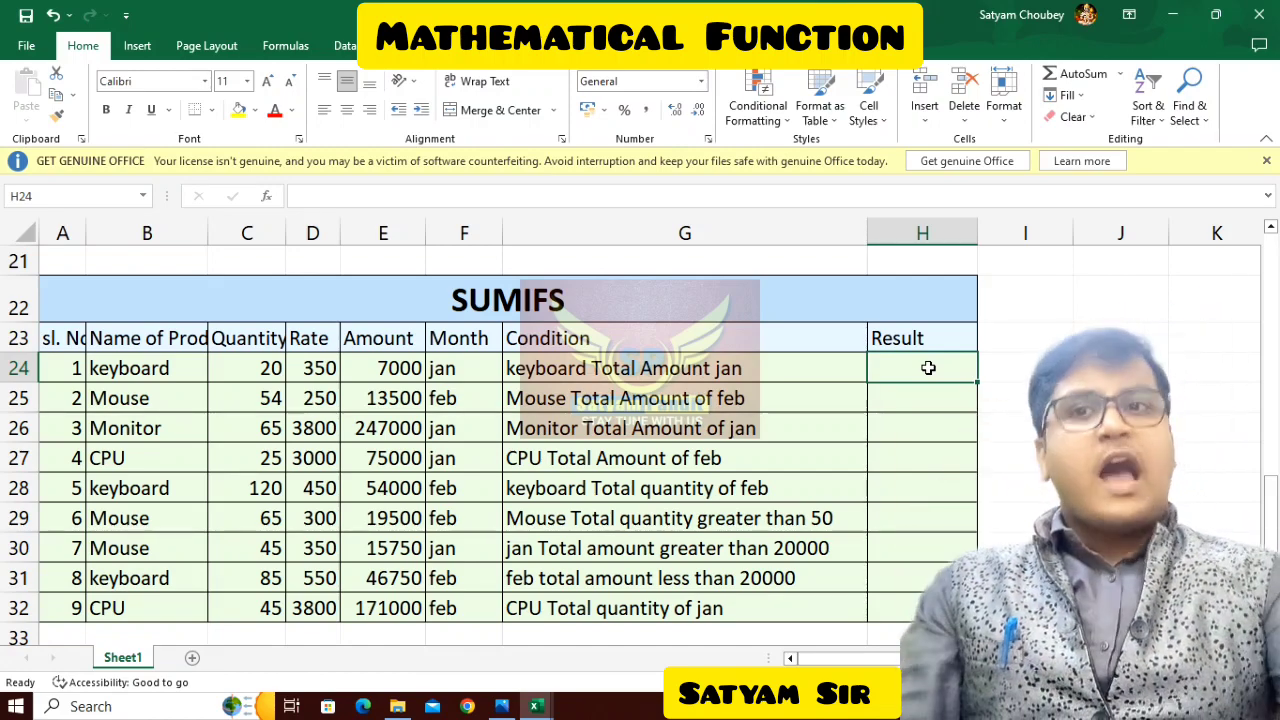
click(543, 368)
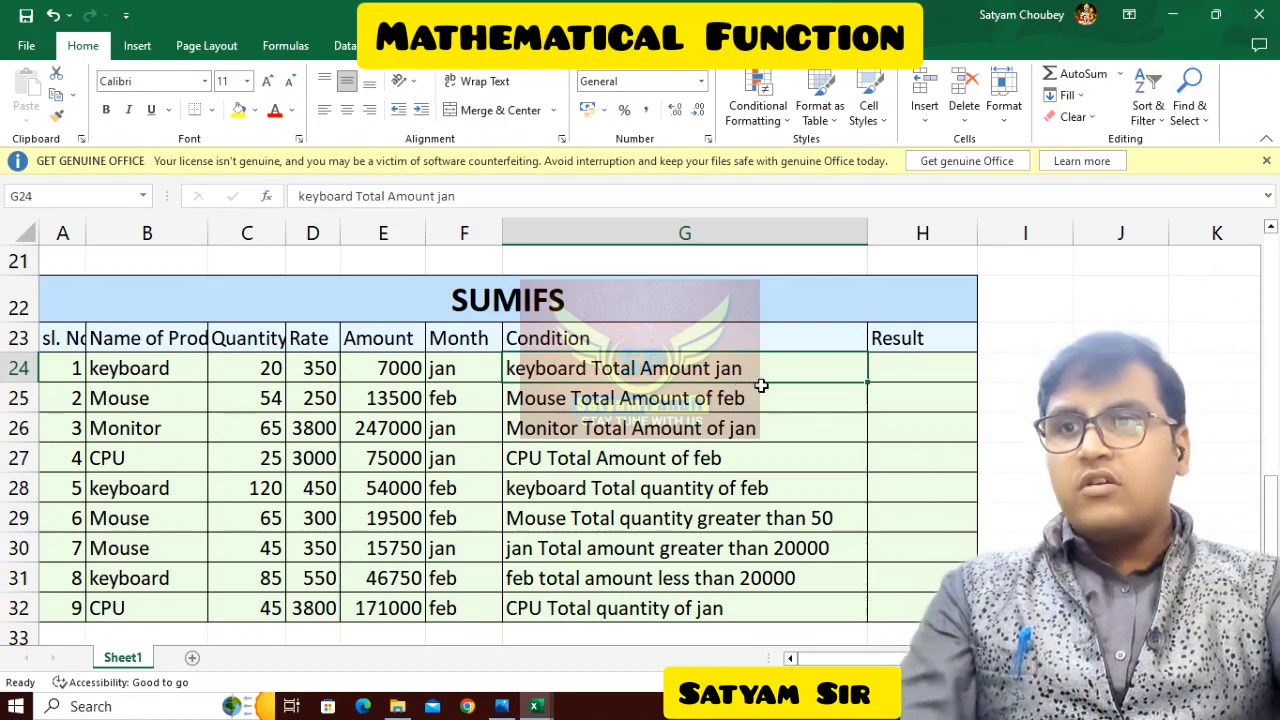
click(148, 370)
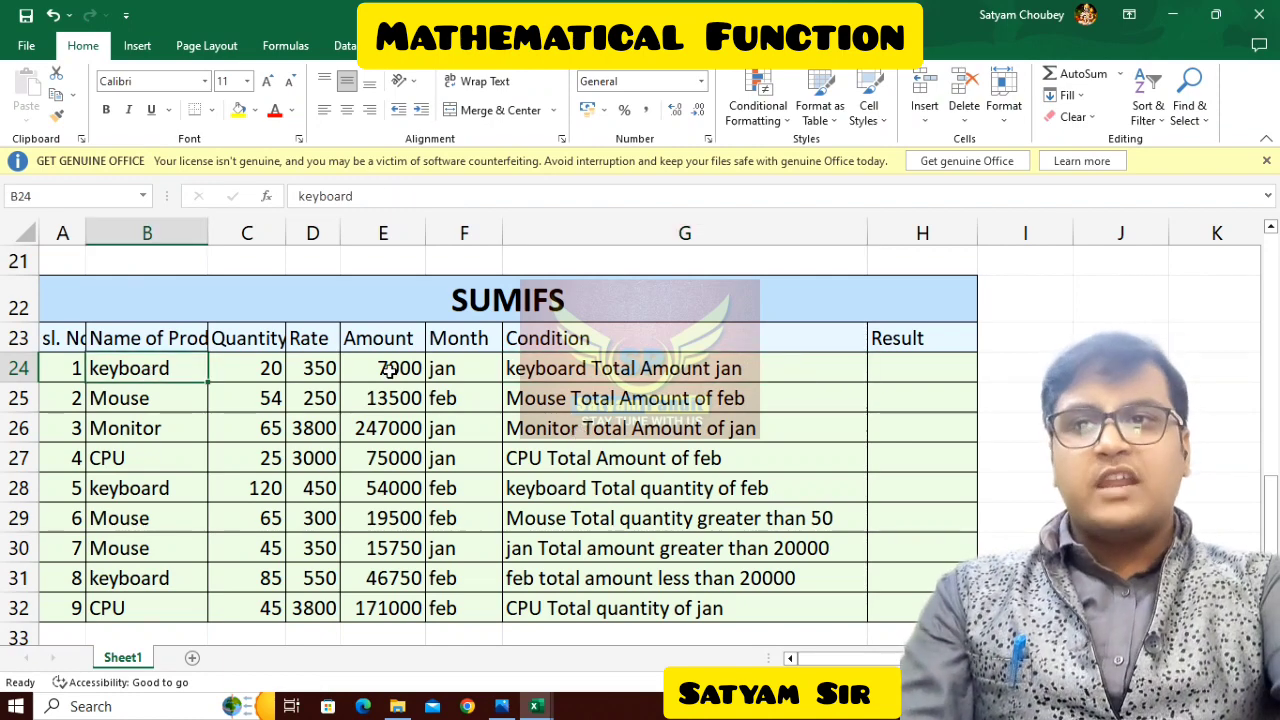
click(409, 371)
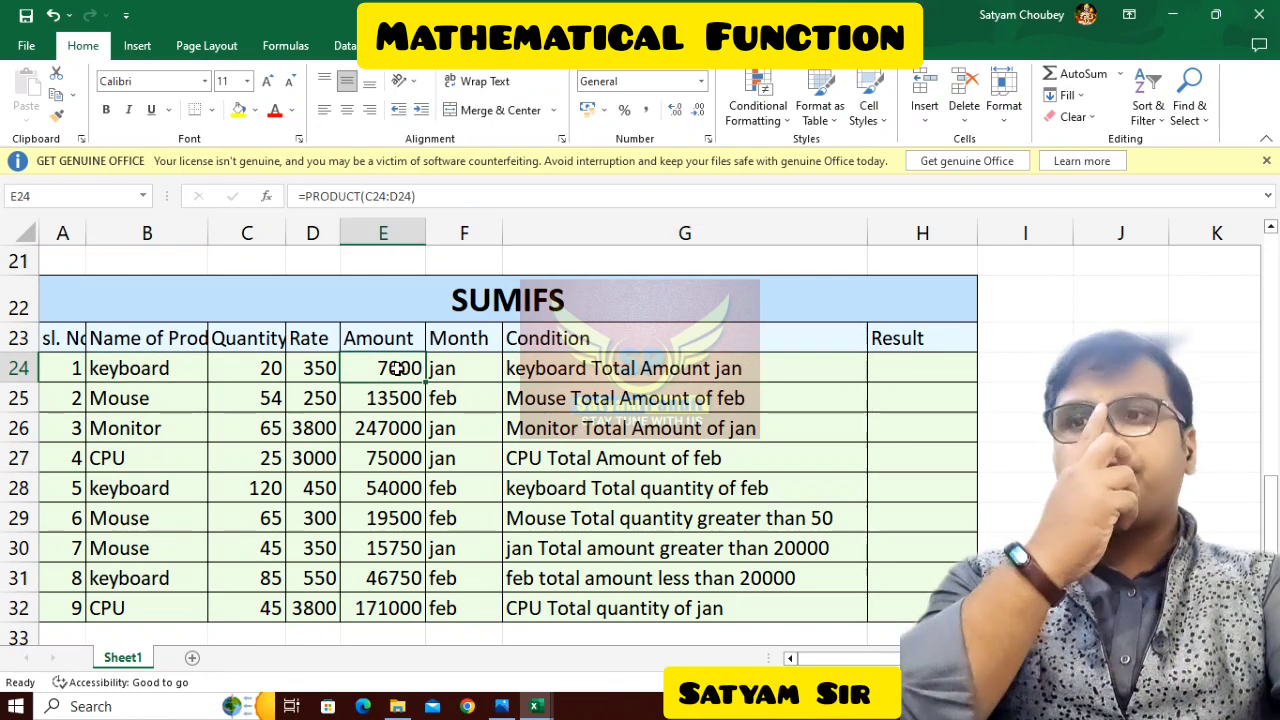
click(146, 490)
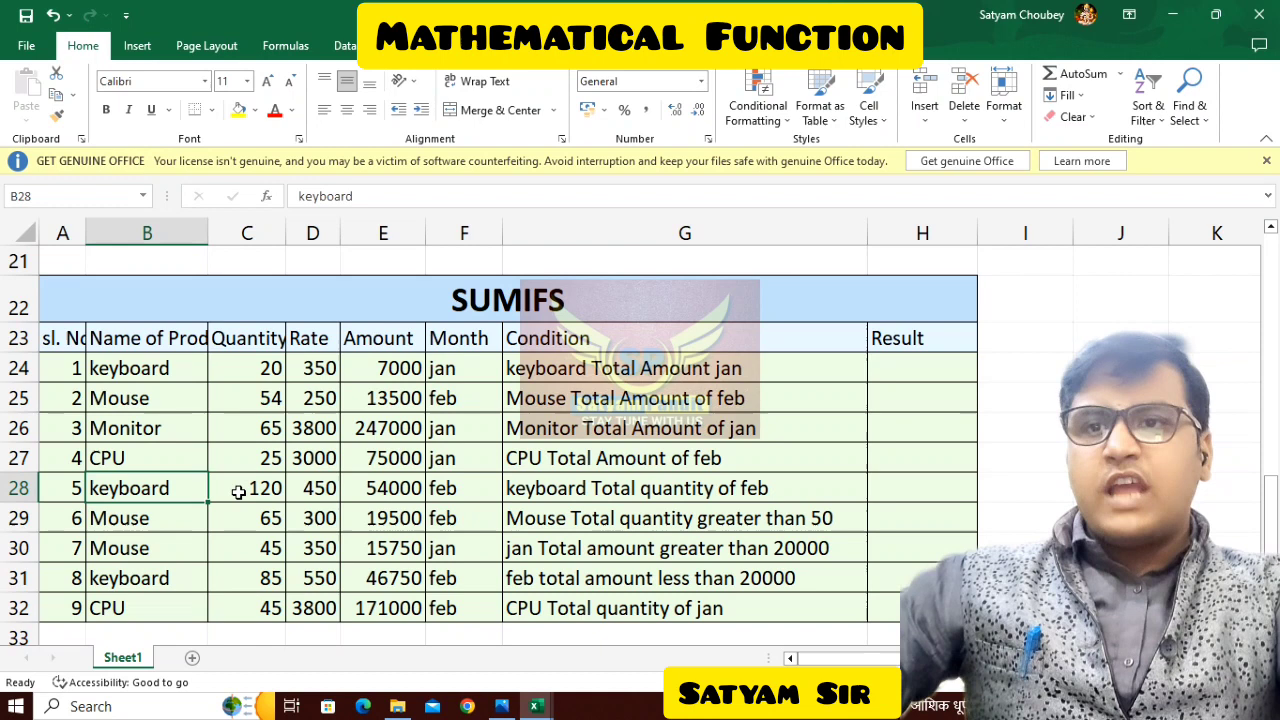
click(420, 489)
click(466, 488)
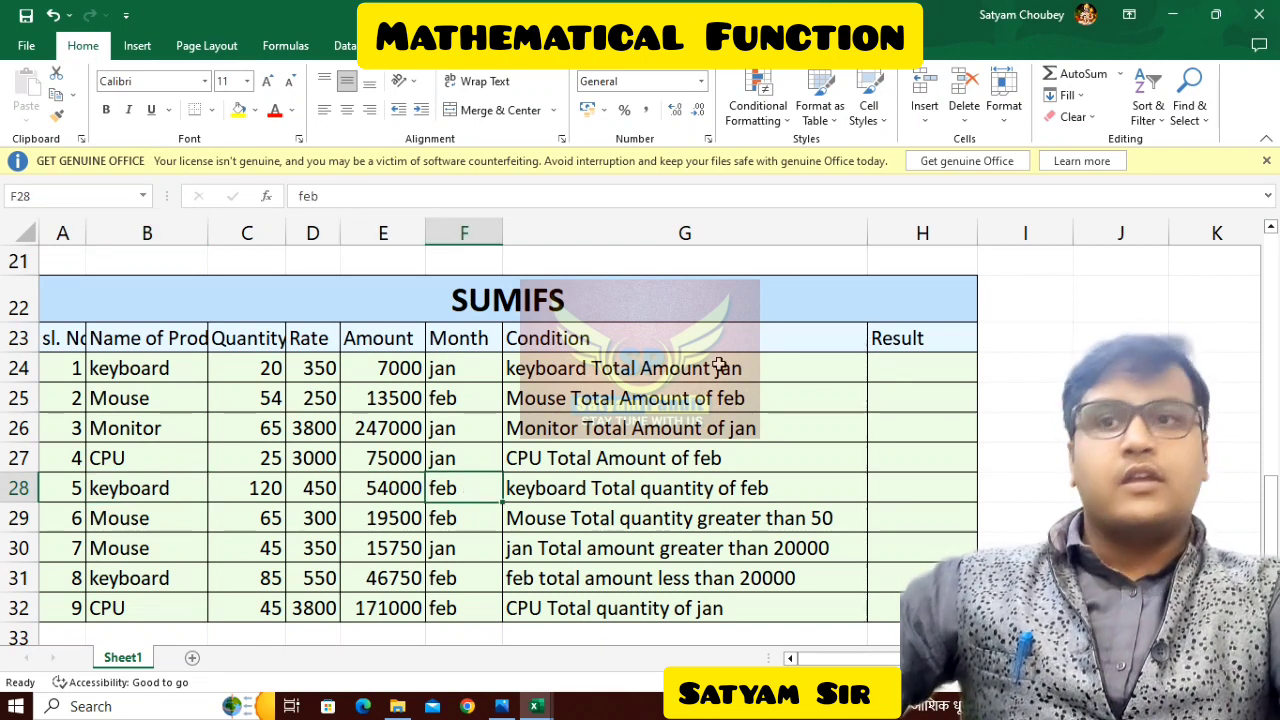
click(431, 580)
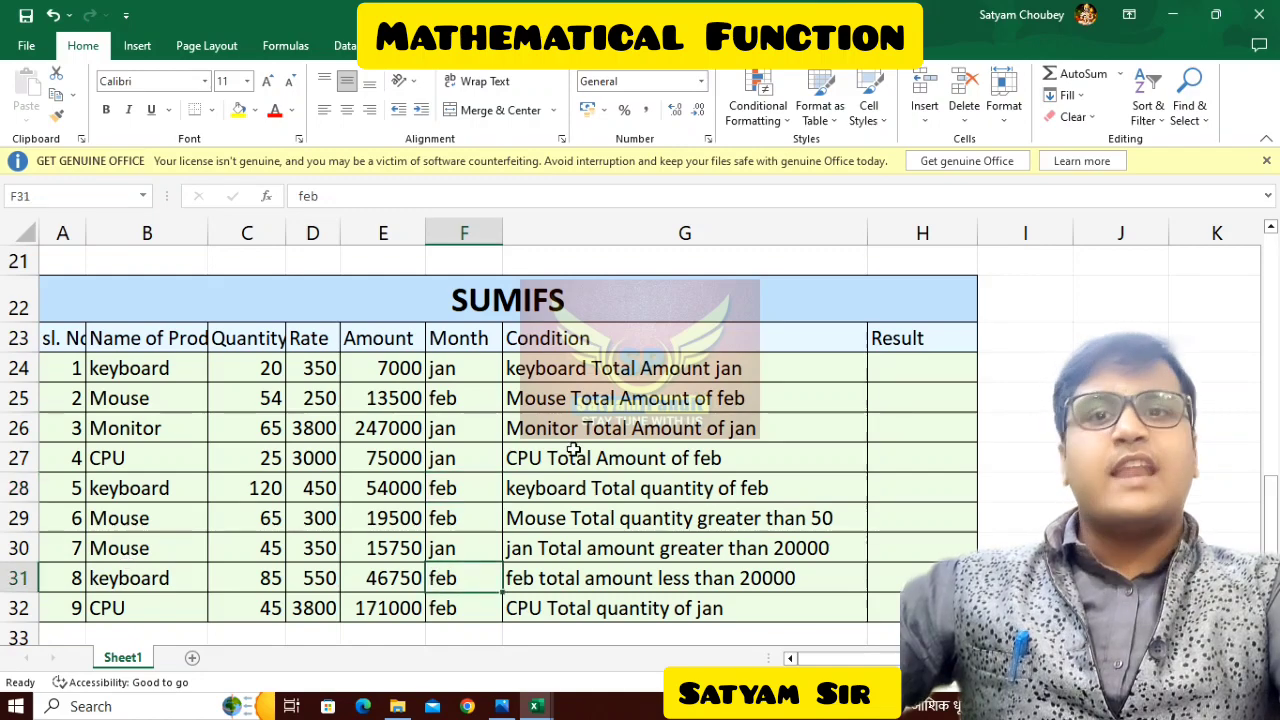
Step: Start a SUMIFS formula in H24 that sums E24:E32 where B24:B32 equals "Keyboard"
click(909, 371)
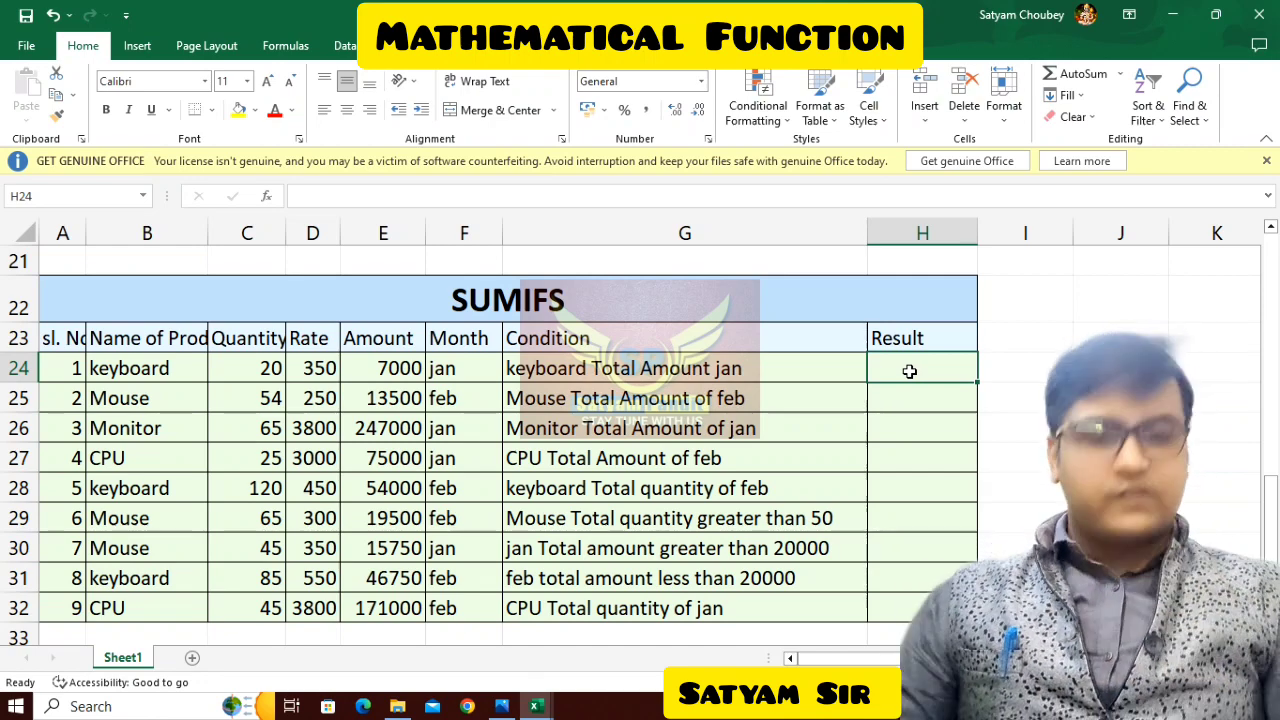
text(=)
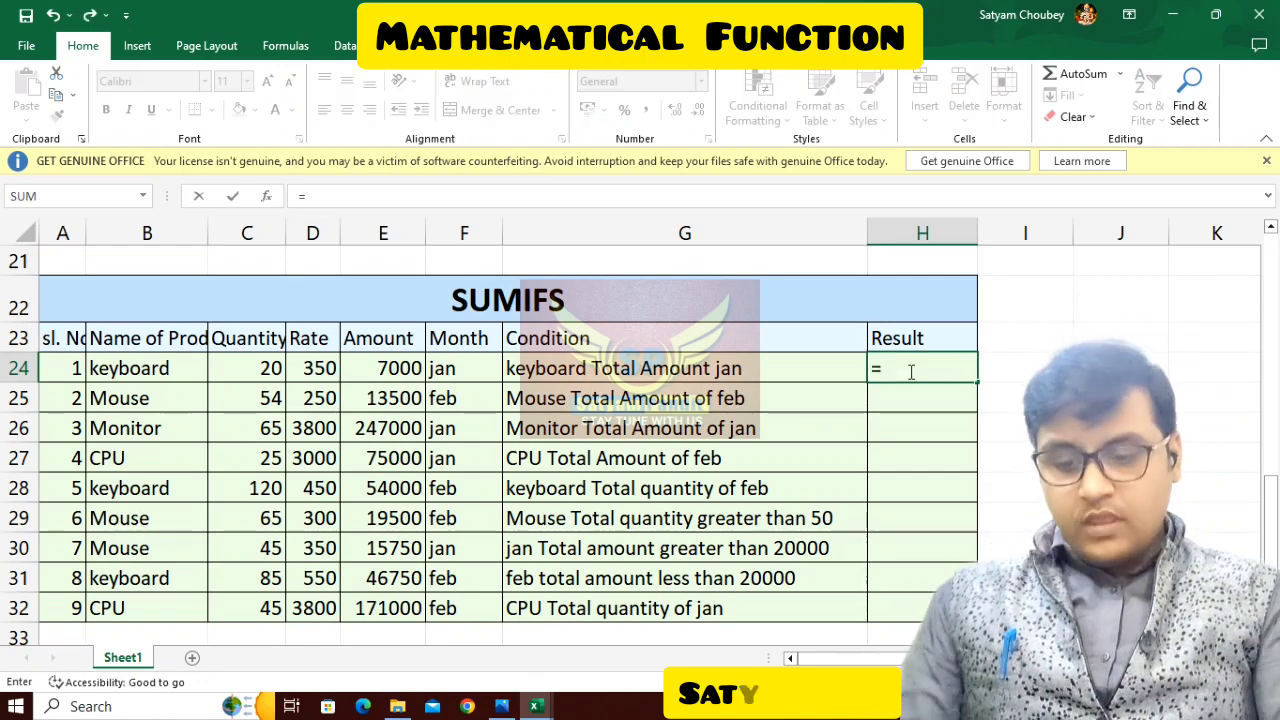
text(sumifs()
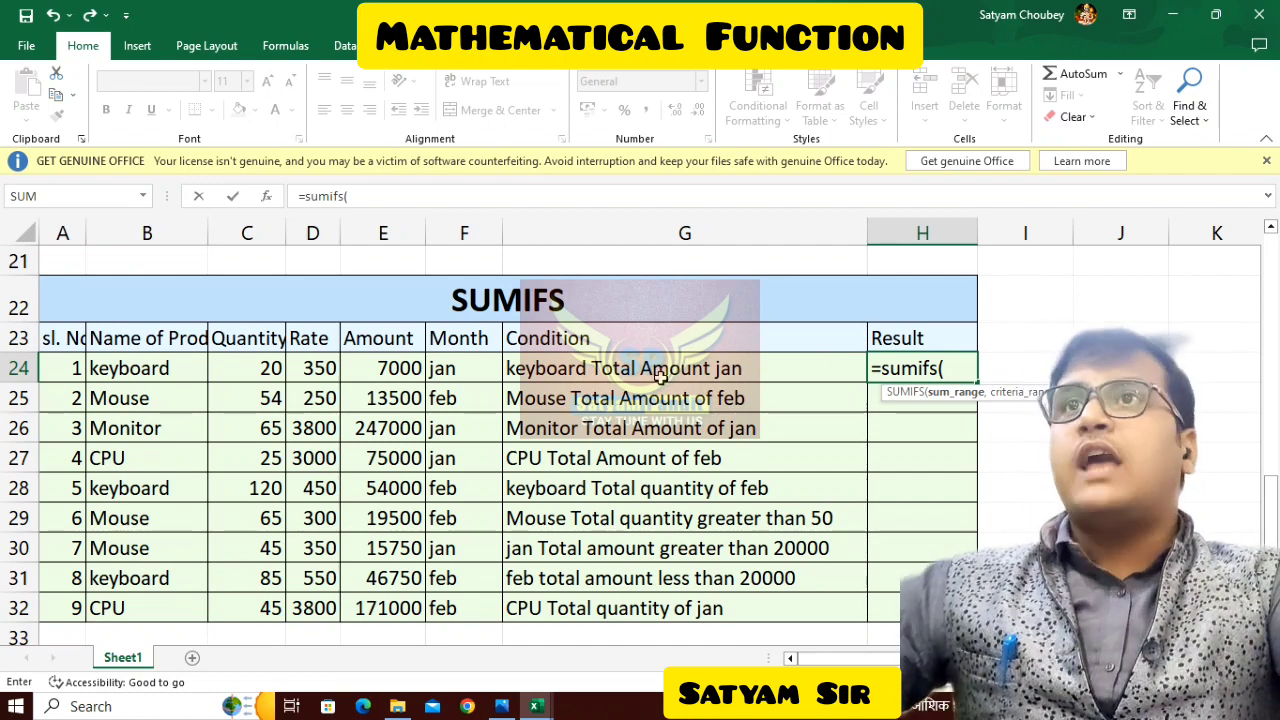
drag(387, 370, 375, 610)
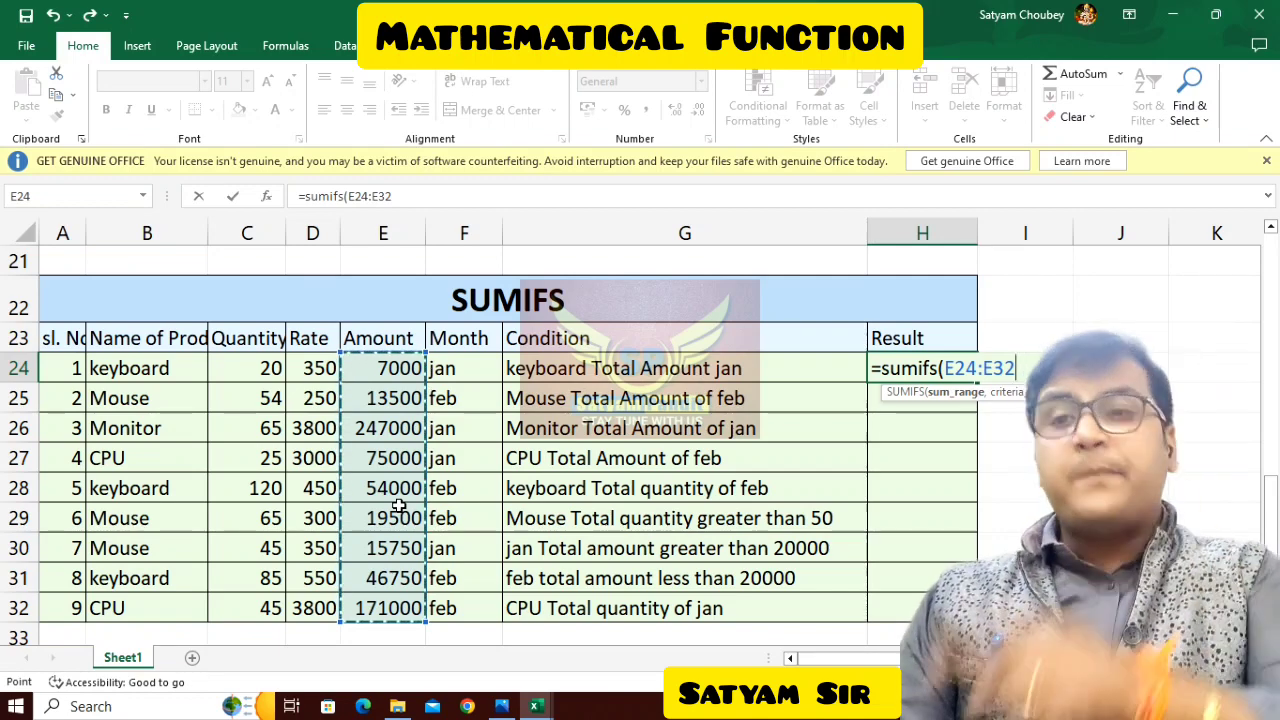
text(,)
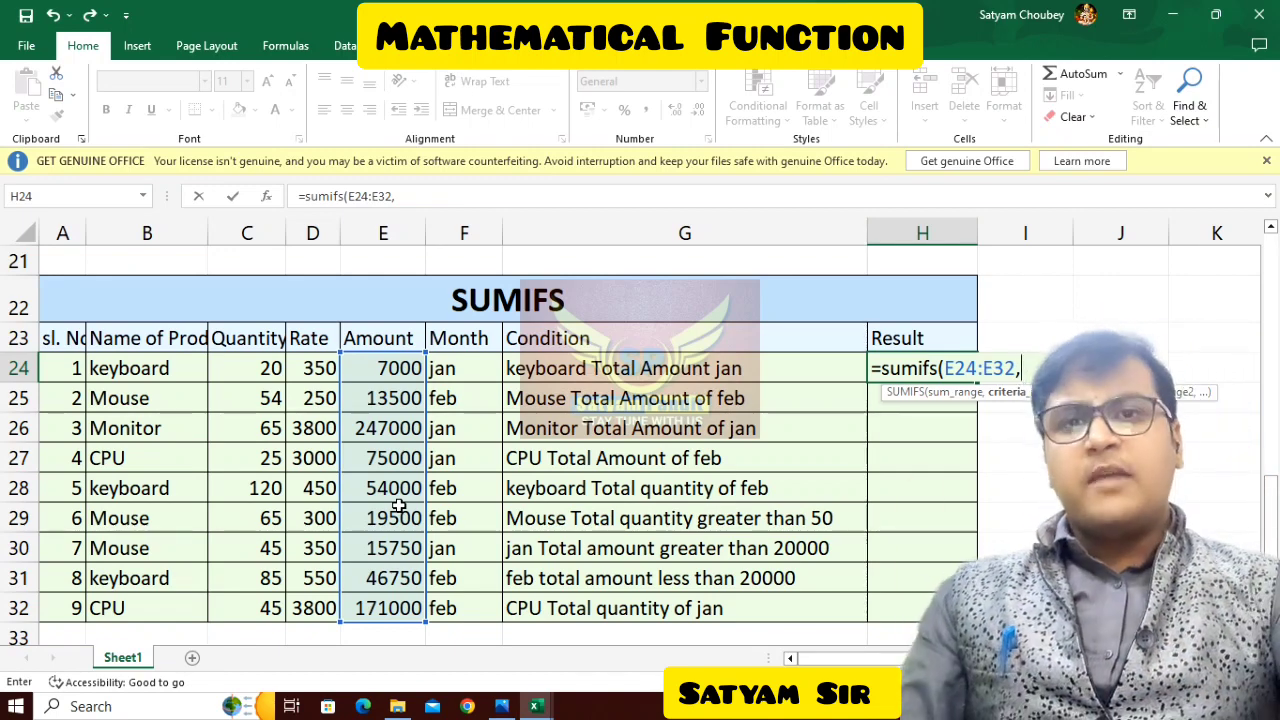
drag(90, 376, 150, 606)
text(,")
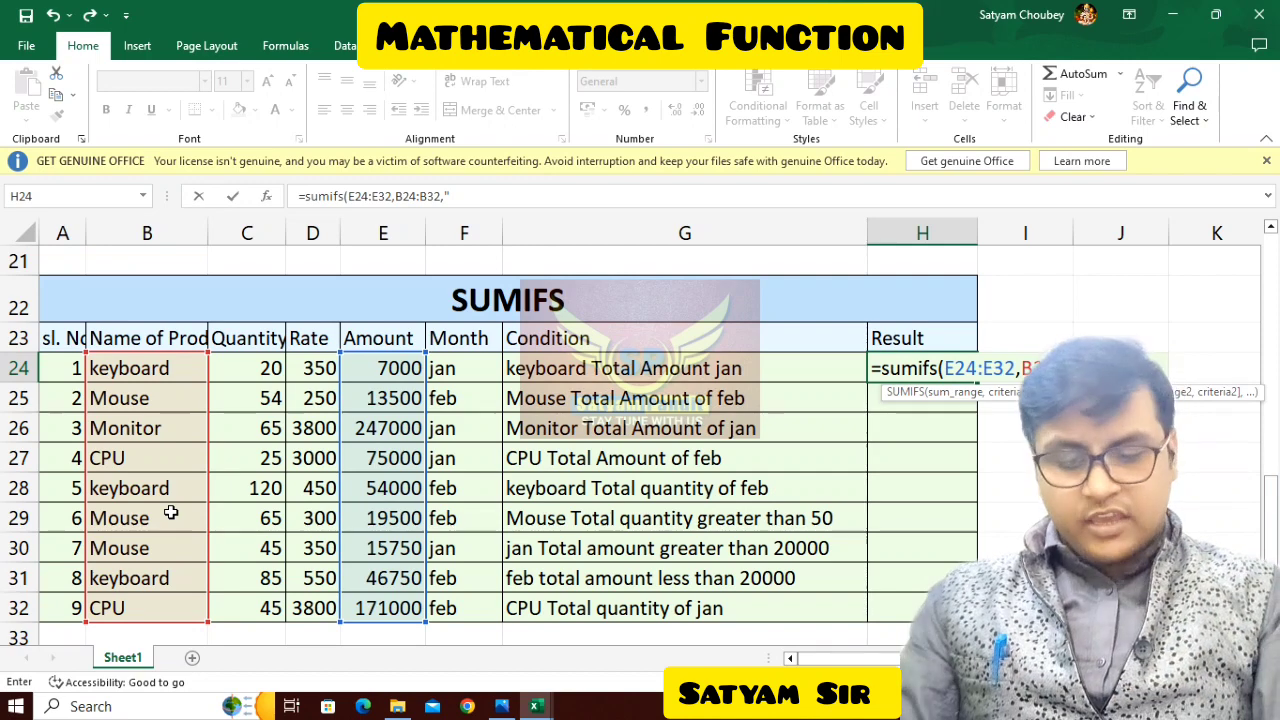
text(Keyboar)
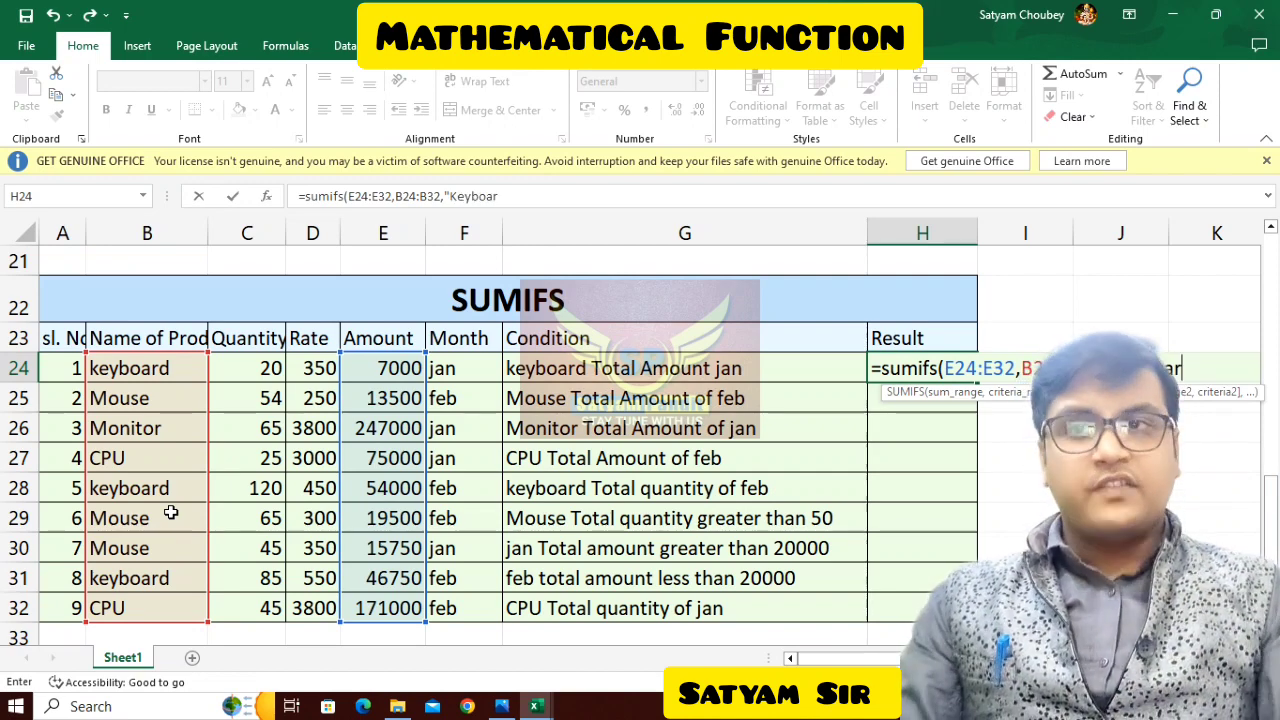
text(d",)
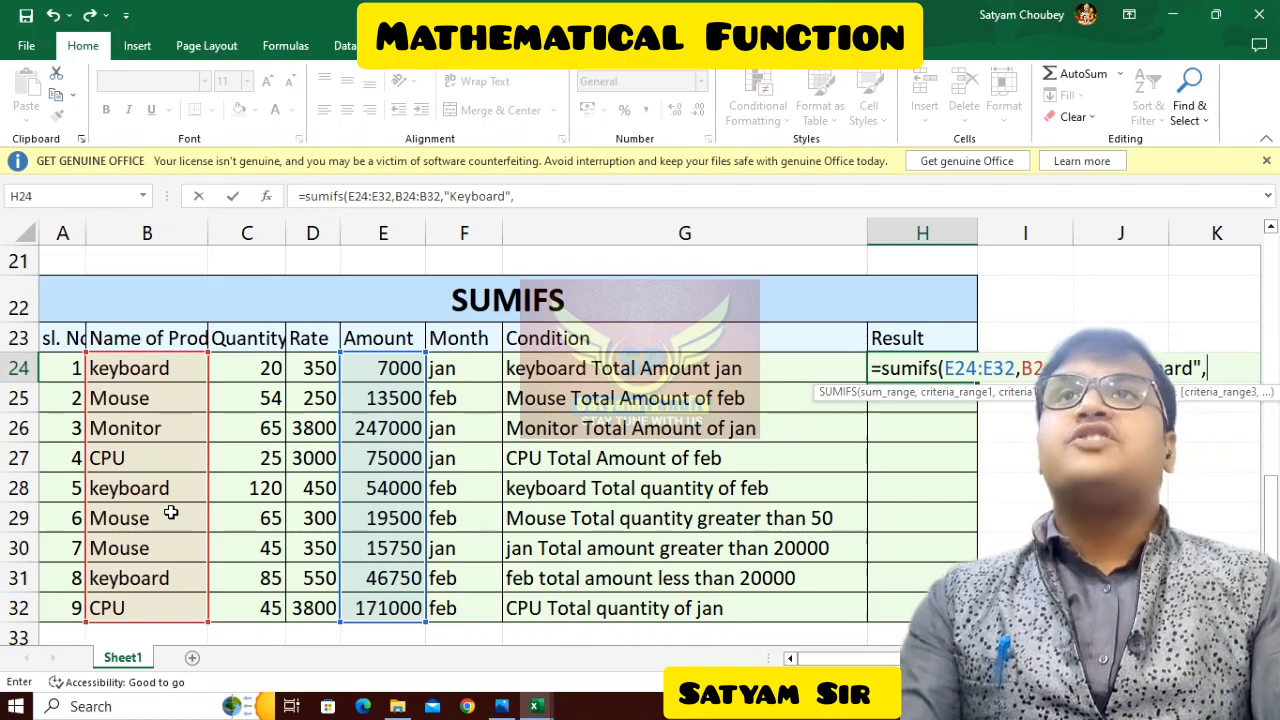
Step: Complete the H24 formula with a second criterion requiring F24:F32 to equal "Jan"
drag(488, 366, 488, 604)
text(,")
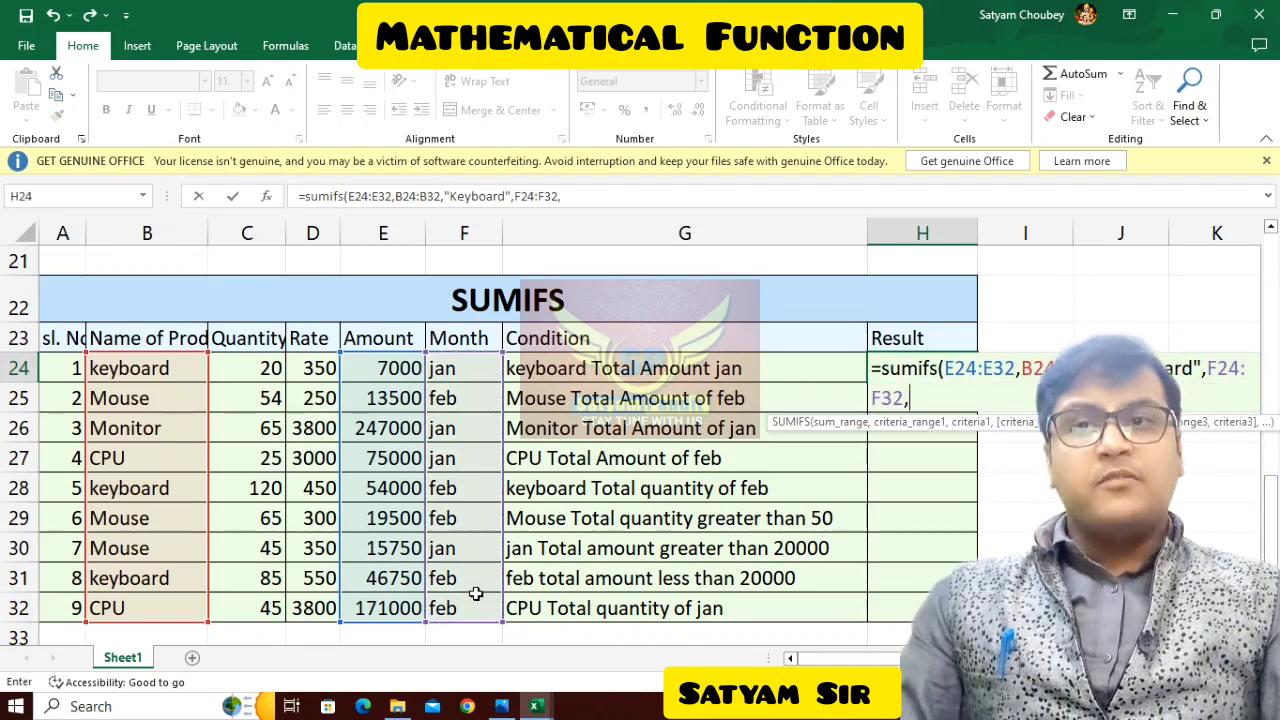
text(Jan)
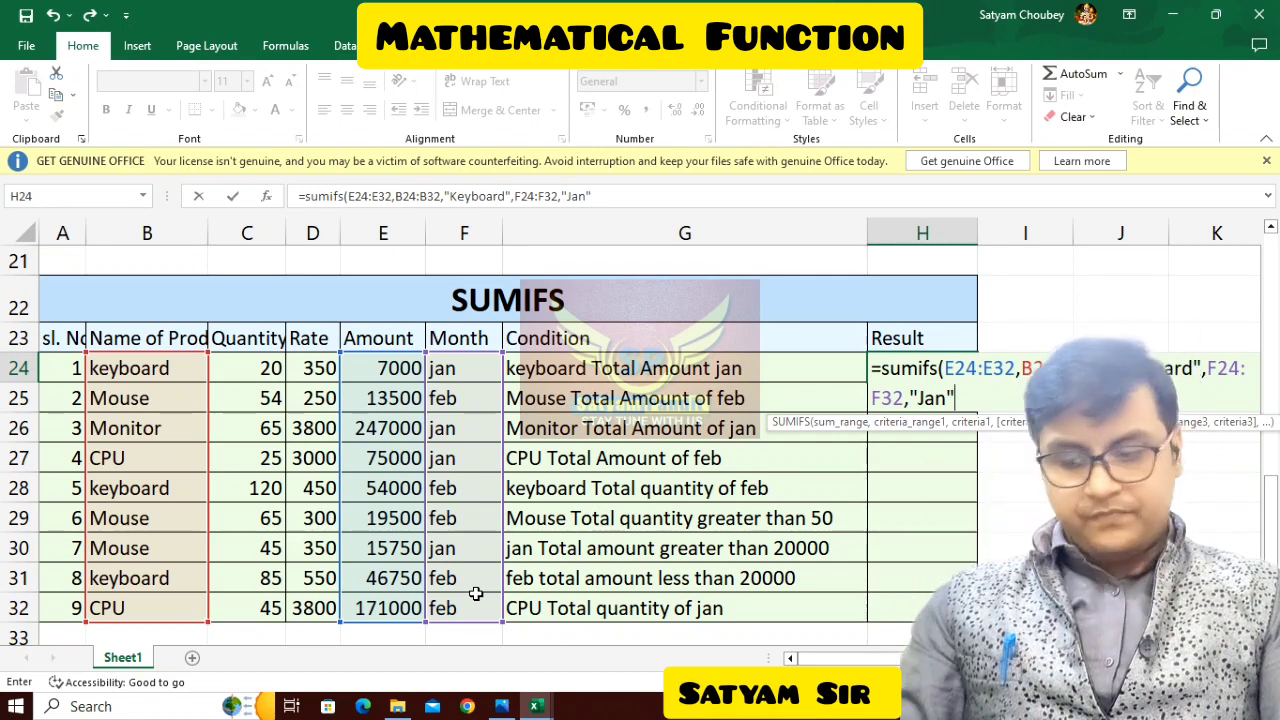
key(Return)
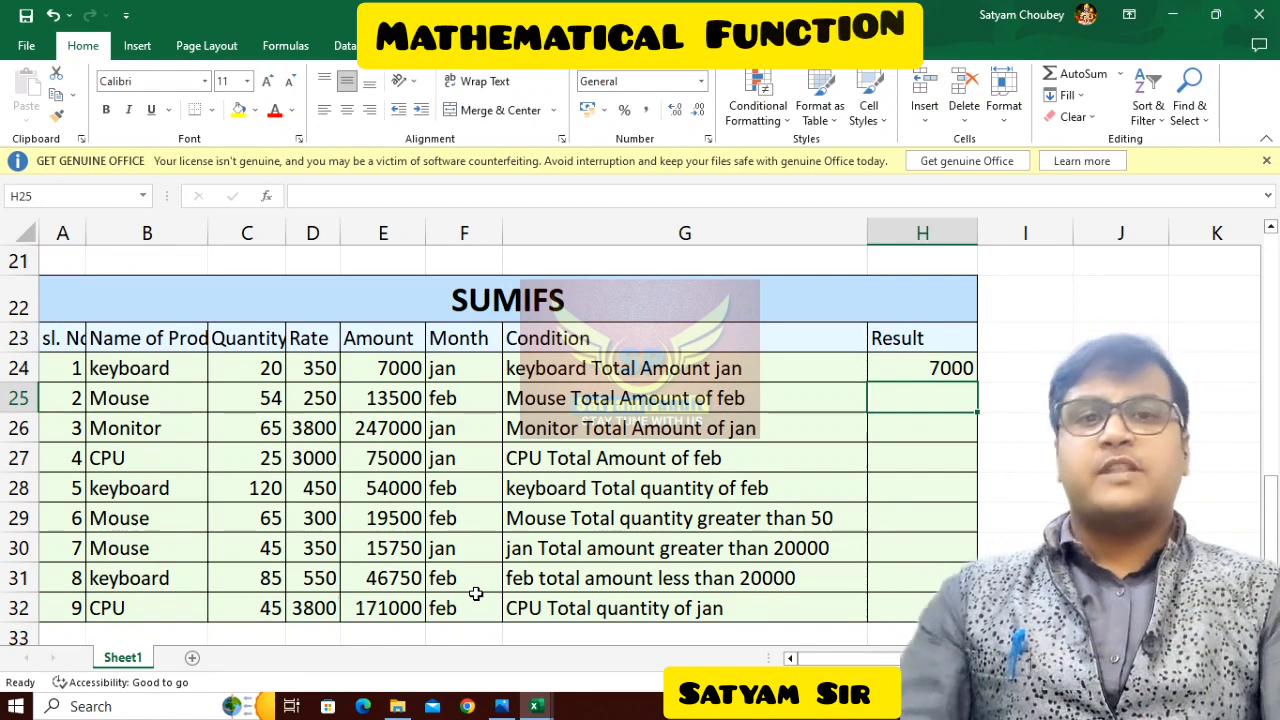
Step: Start a SUMIFS formula in H25 that sums E24:E32 where B24:B32 equals "Mouse"
text(=)
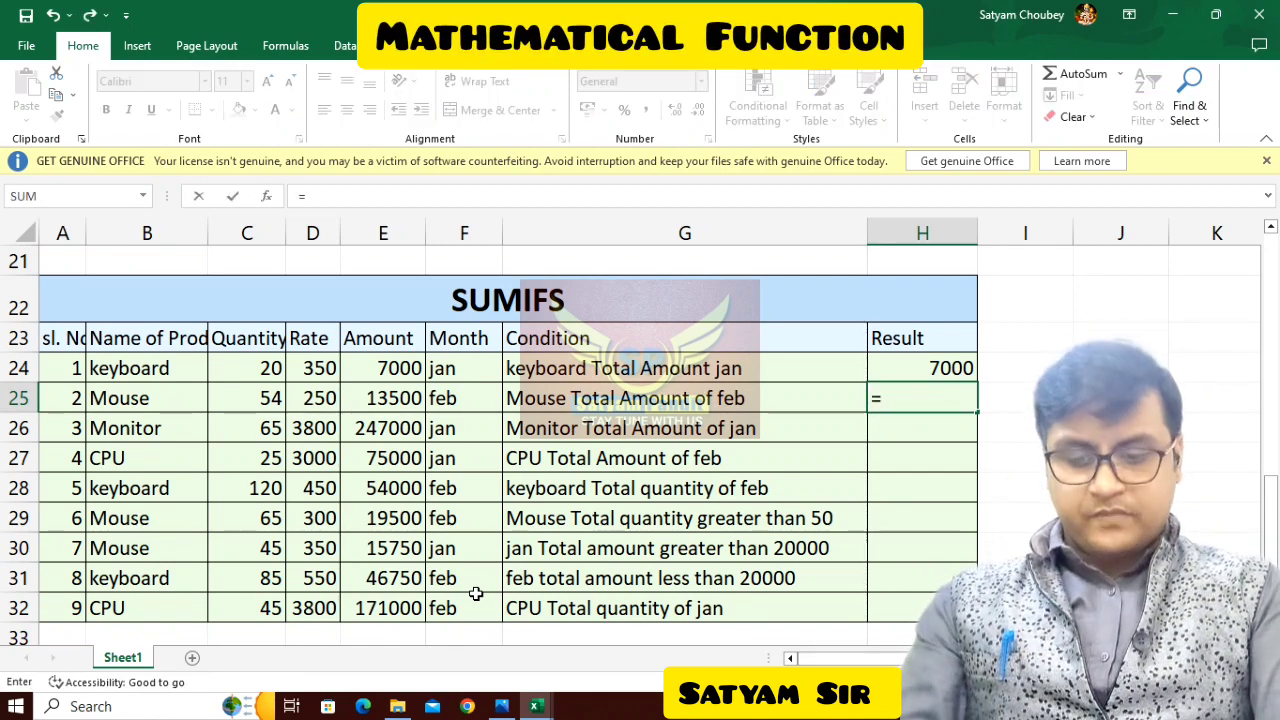
text(sumifs()
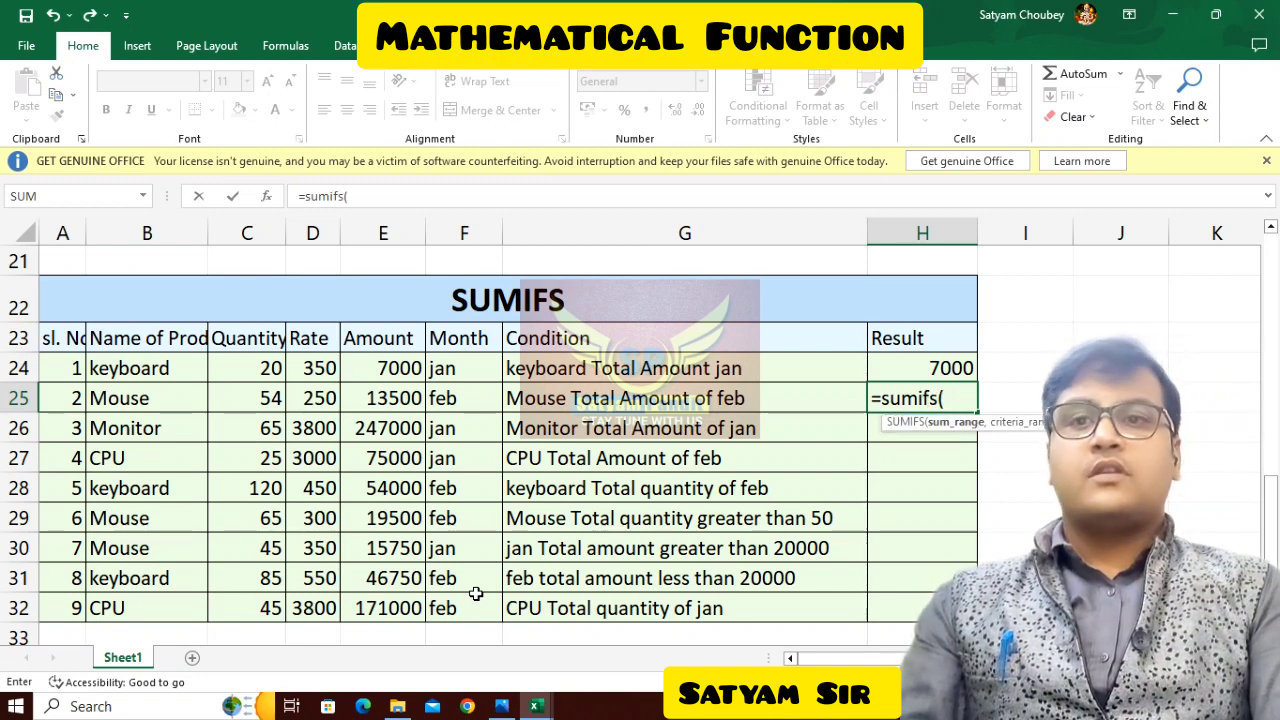
drag(380, 372, 380, 605)
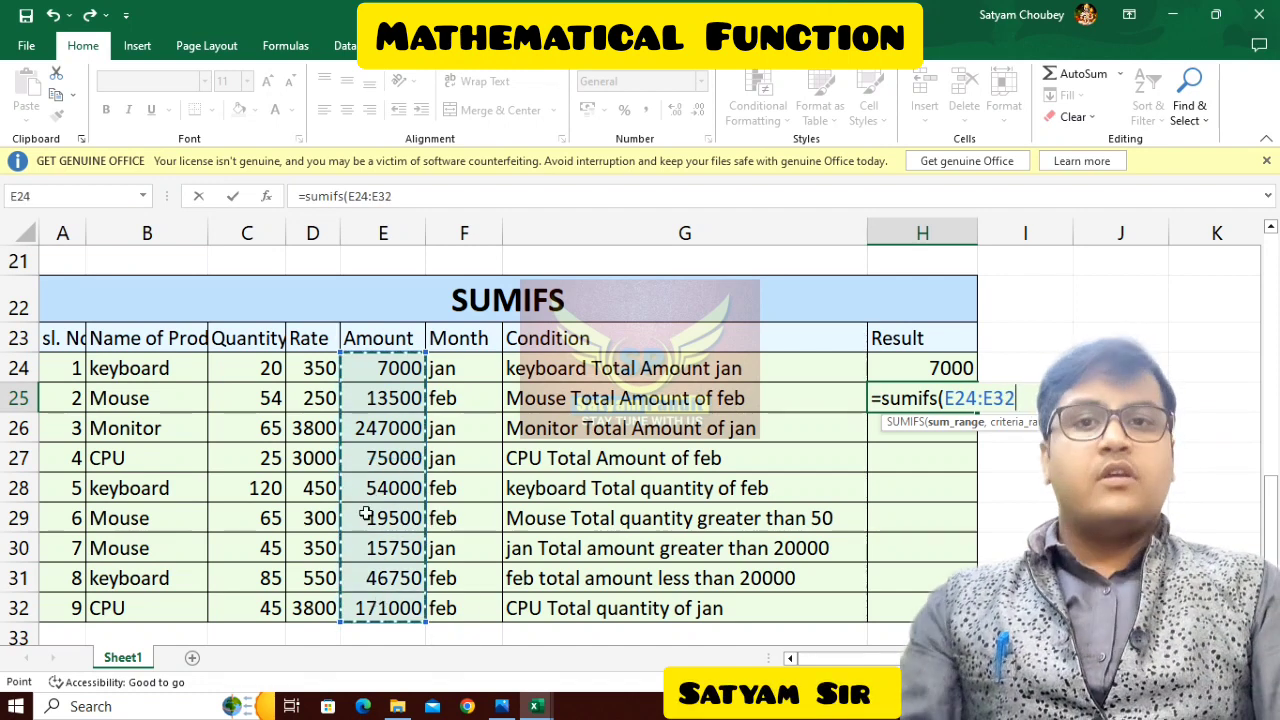
text(,)
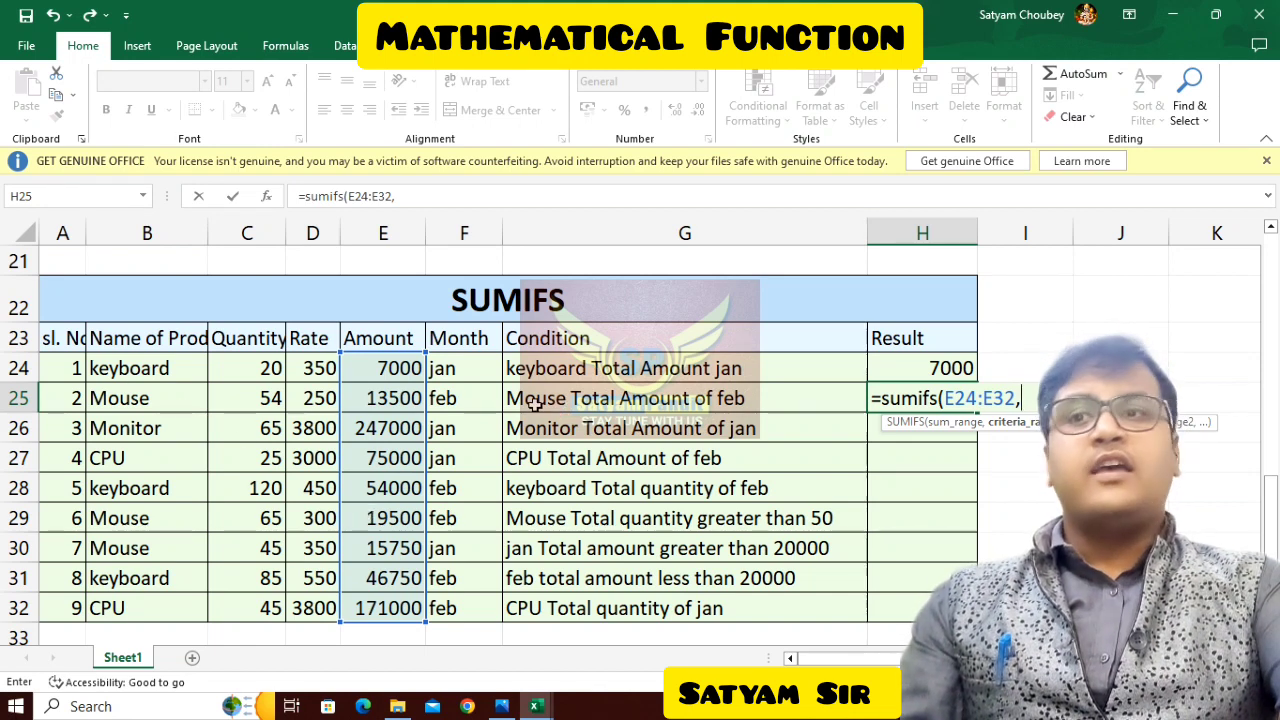
drag(160, 370, 155, 605)
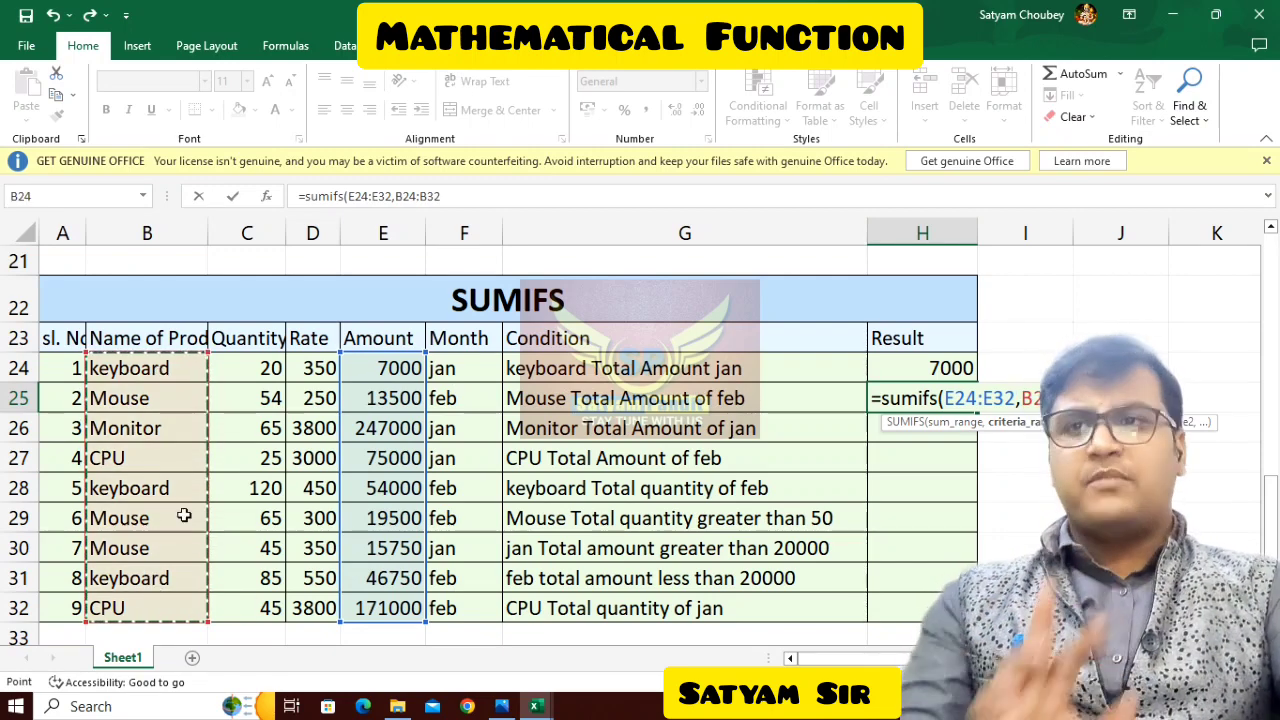
text(,)
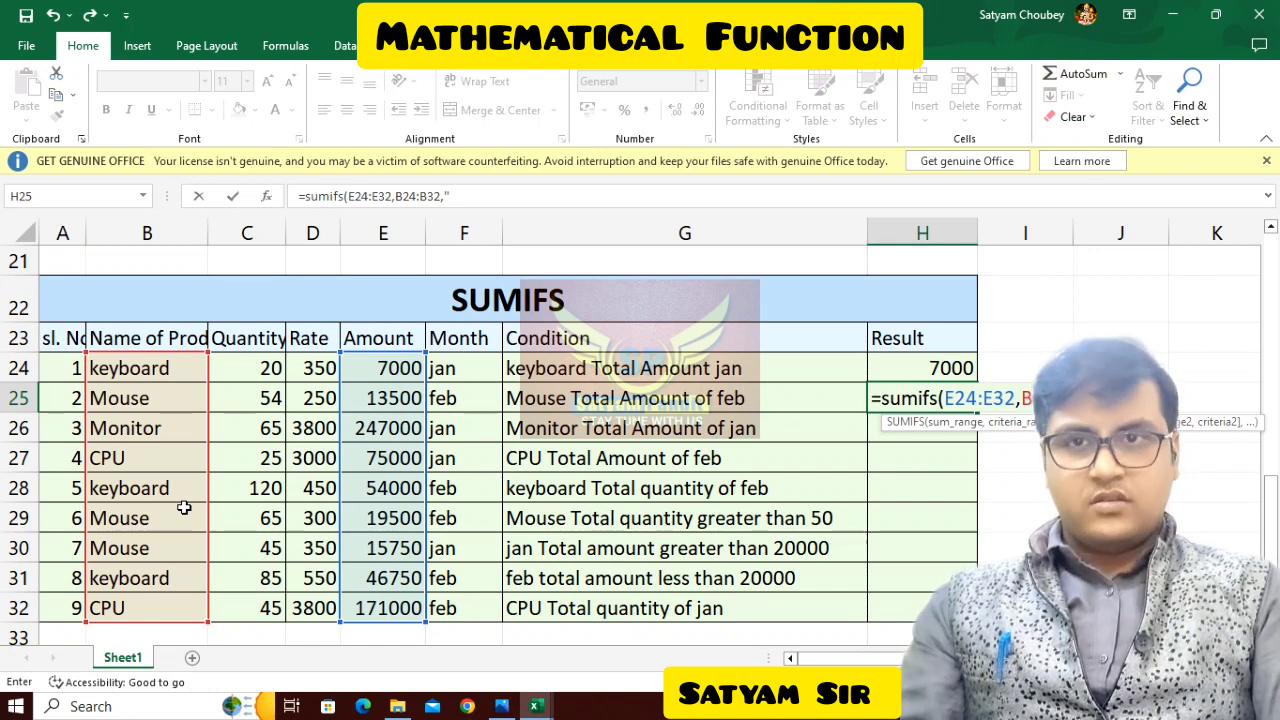
text("Mouse)
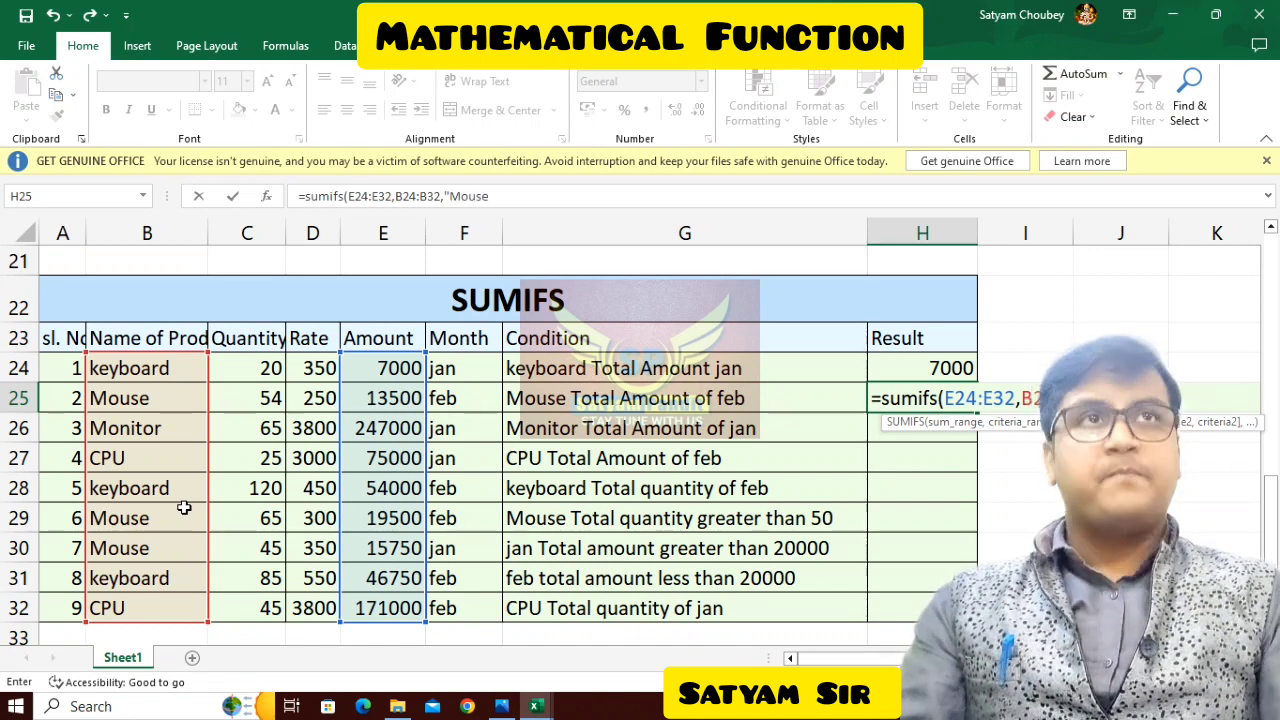
text(",)
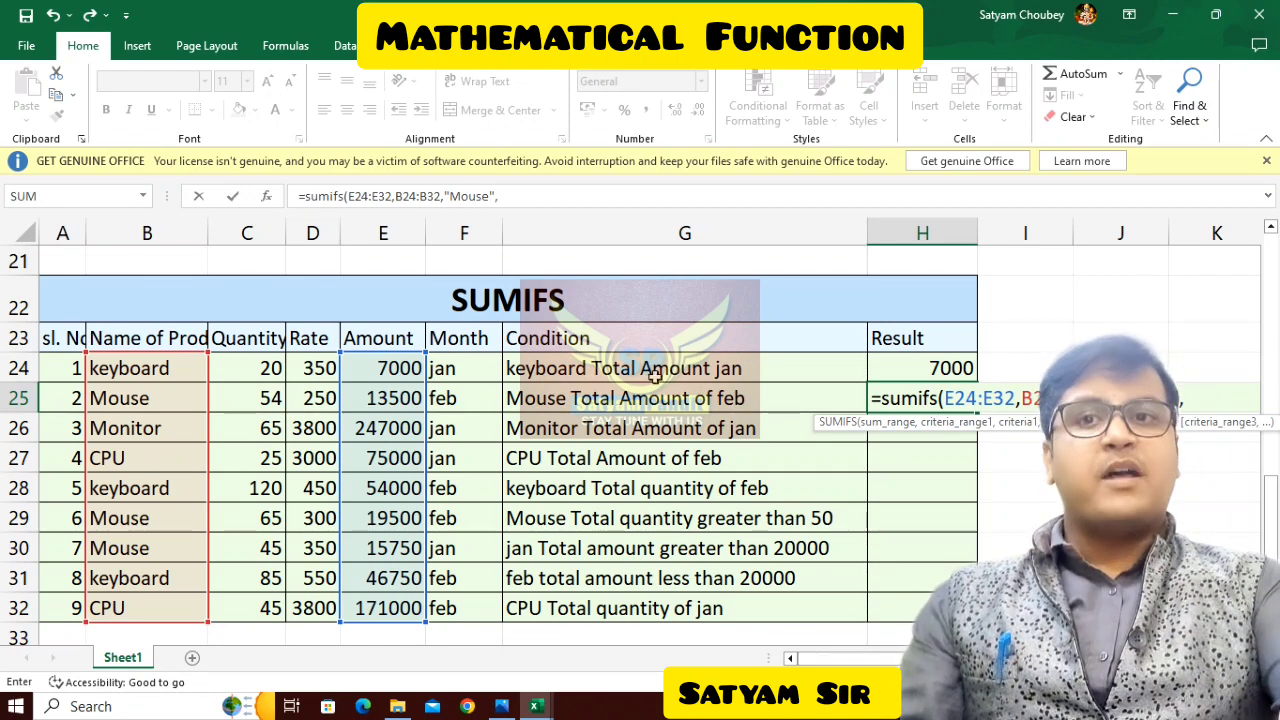
Step: Complete the H25 formula with a second criterion requiring F24:F32 to equal "feb"
drag(482, 370, 470, 606)
text(,)
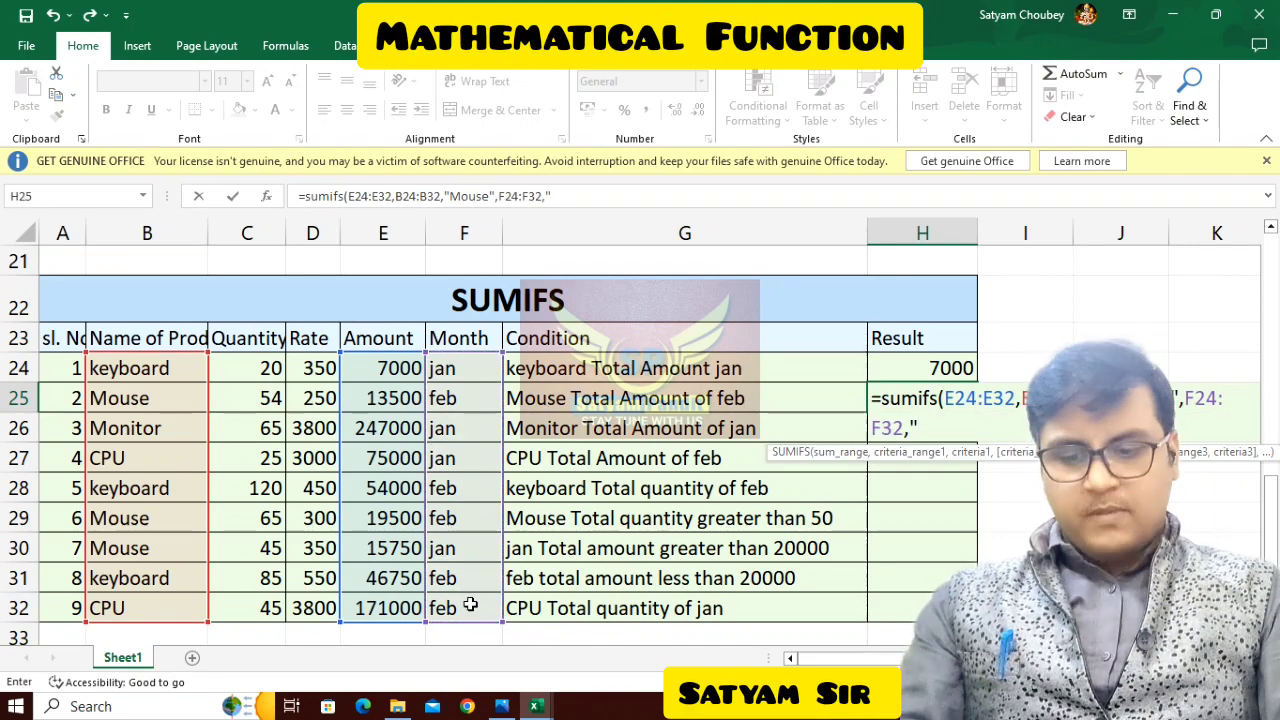
text("feb)
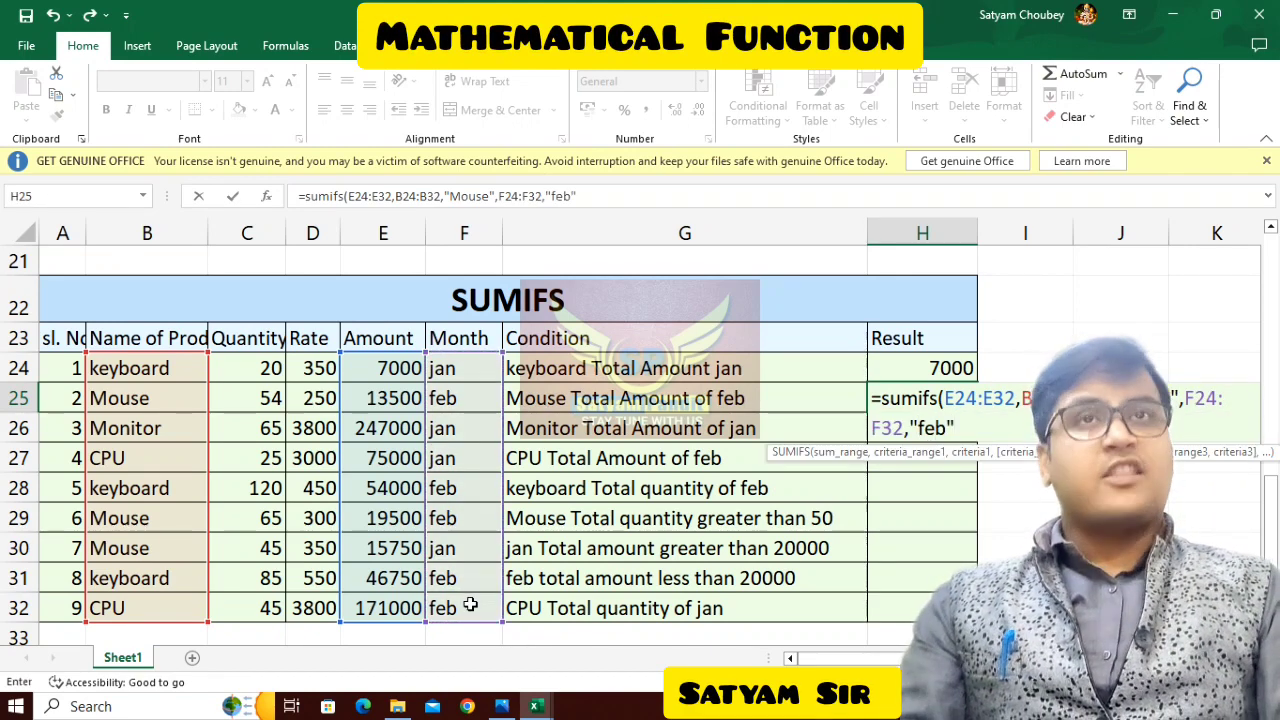
text("))
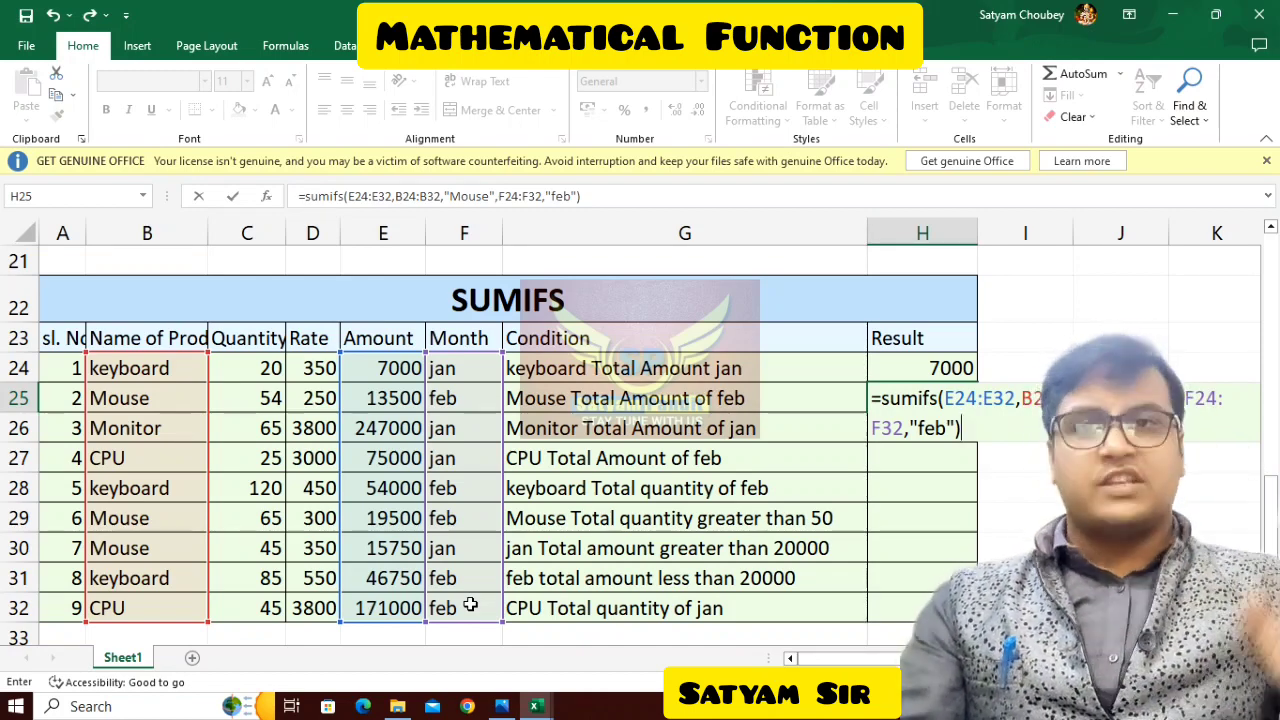
key(Return)
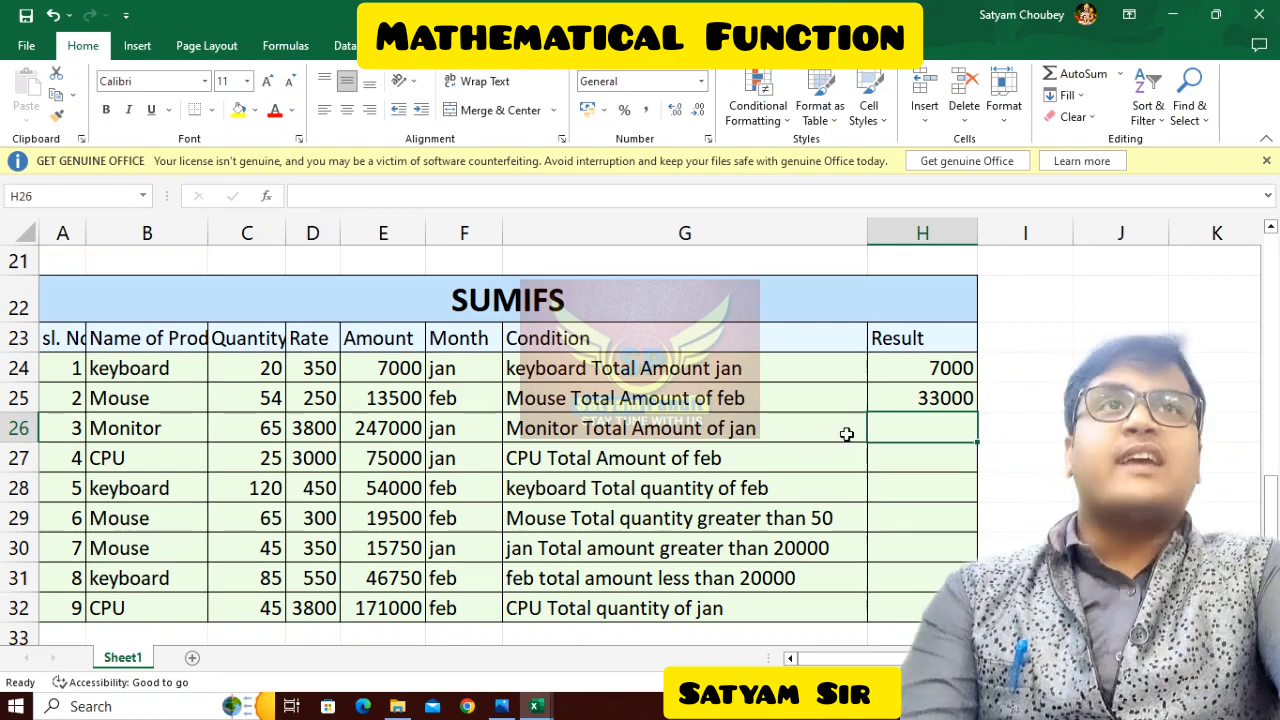
Step: Cross-check the mouse total for feb by adding E25 and E29 in H26, and clear the cell again
text(=)
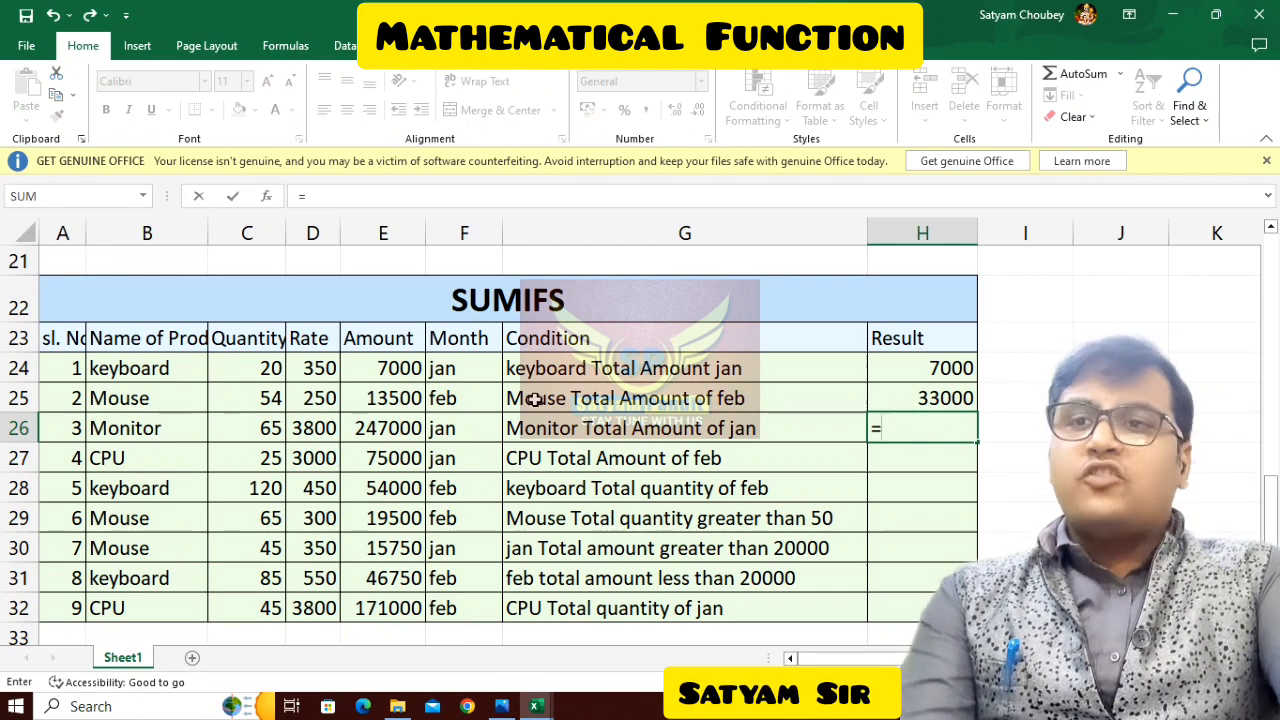
click(380, 398)
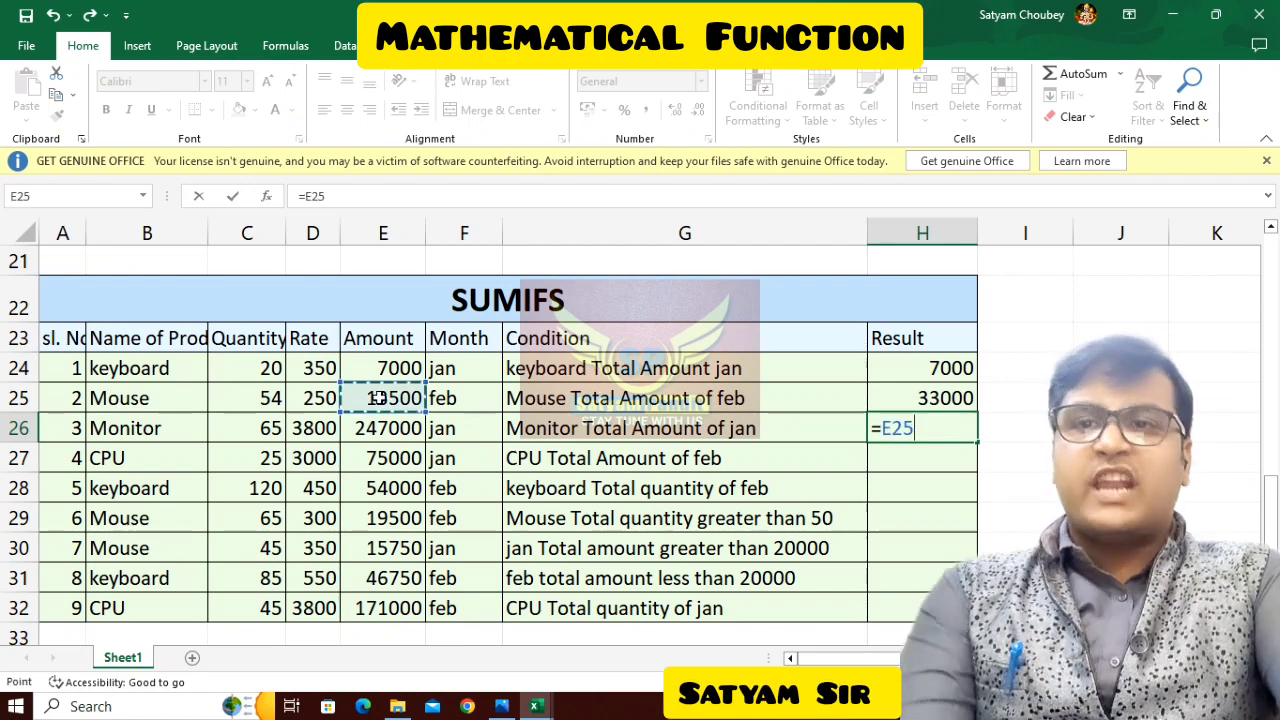
text(+)
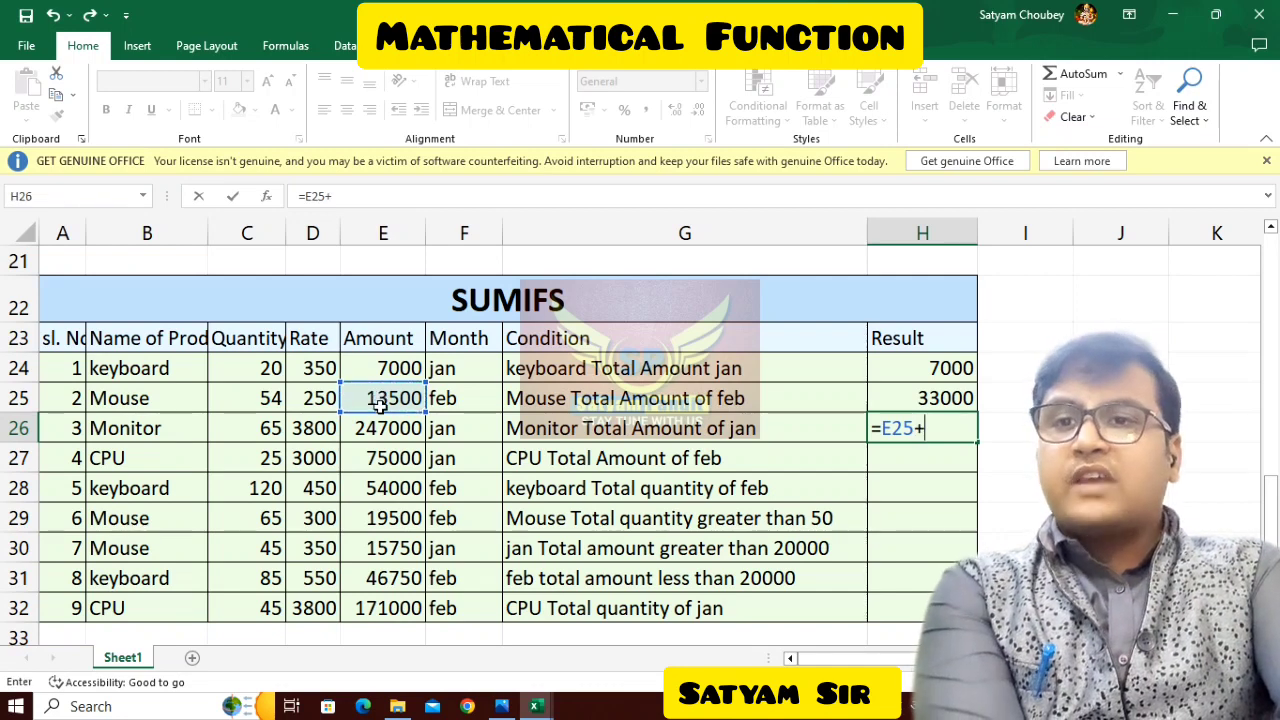
click(130, 518)
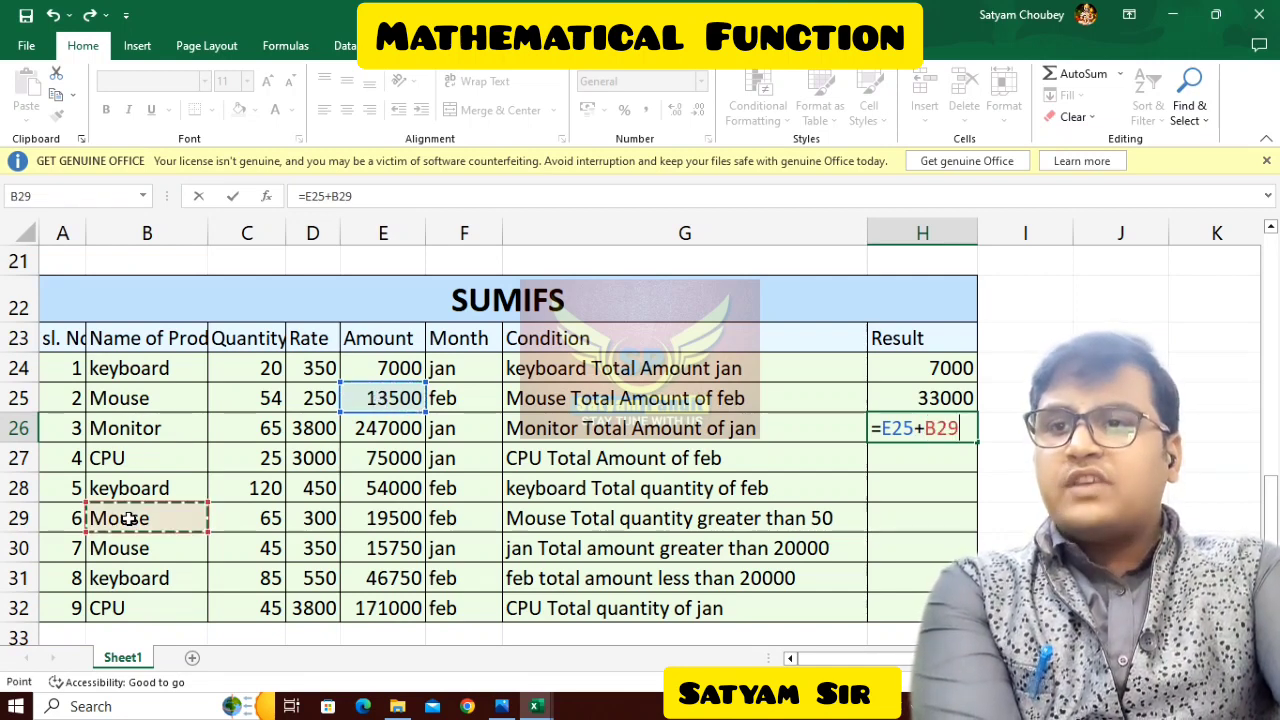
click(372, 522)
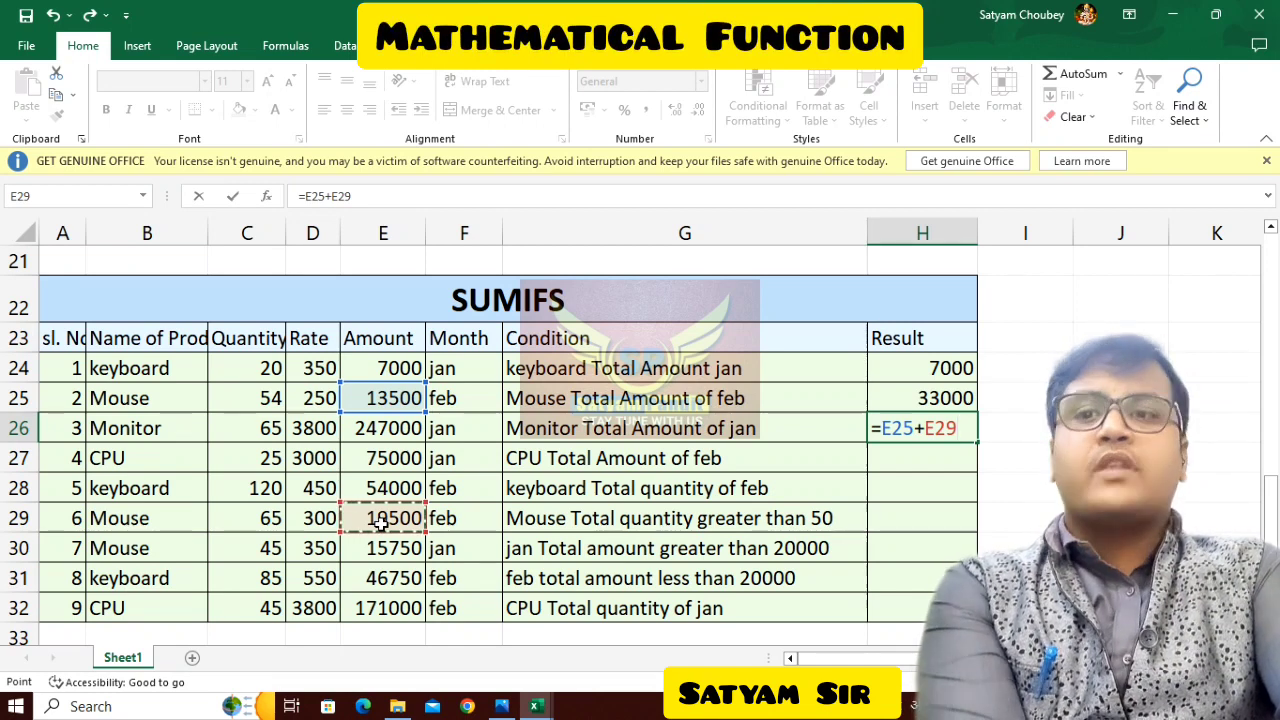
text(+)
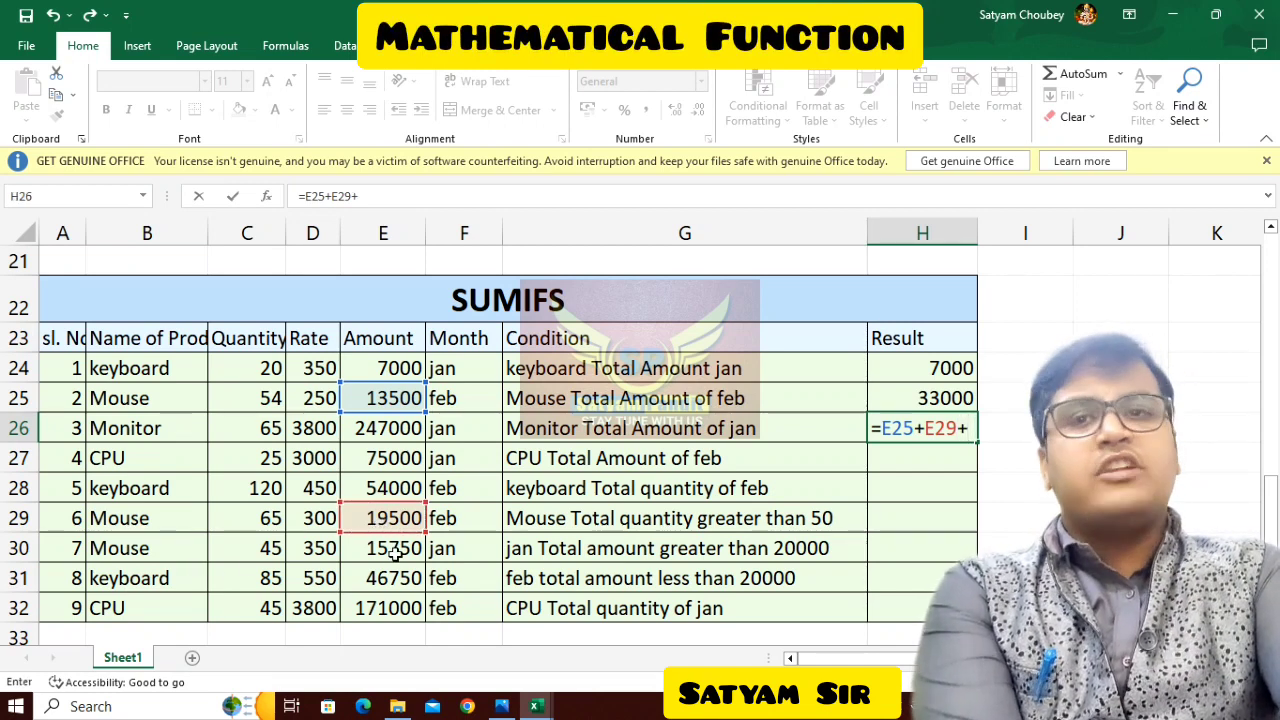
key(Return)
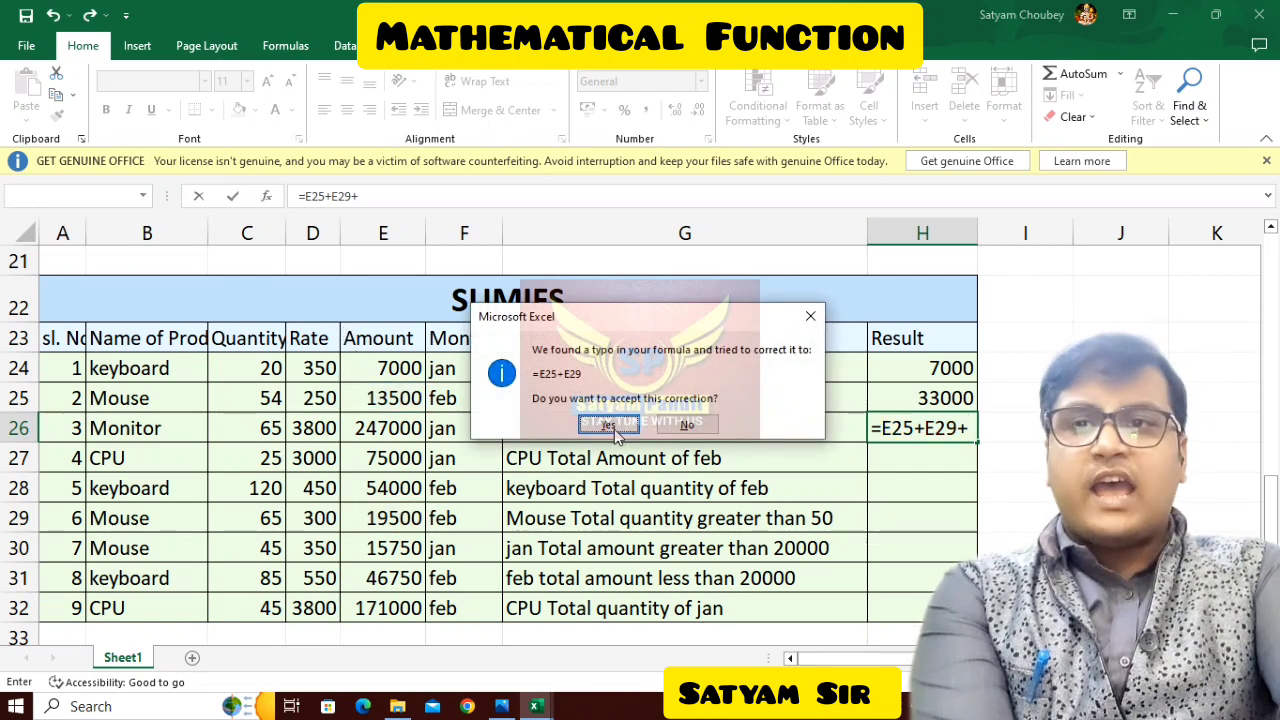
click(609, 425)
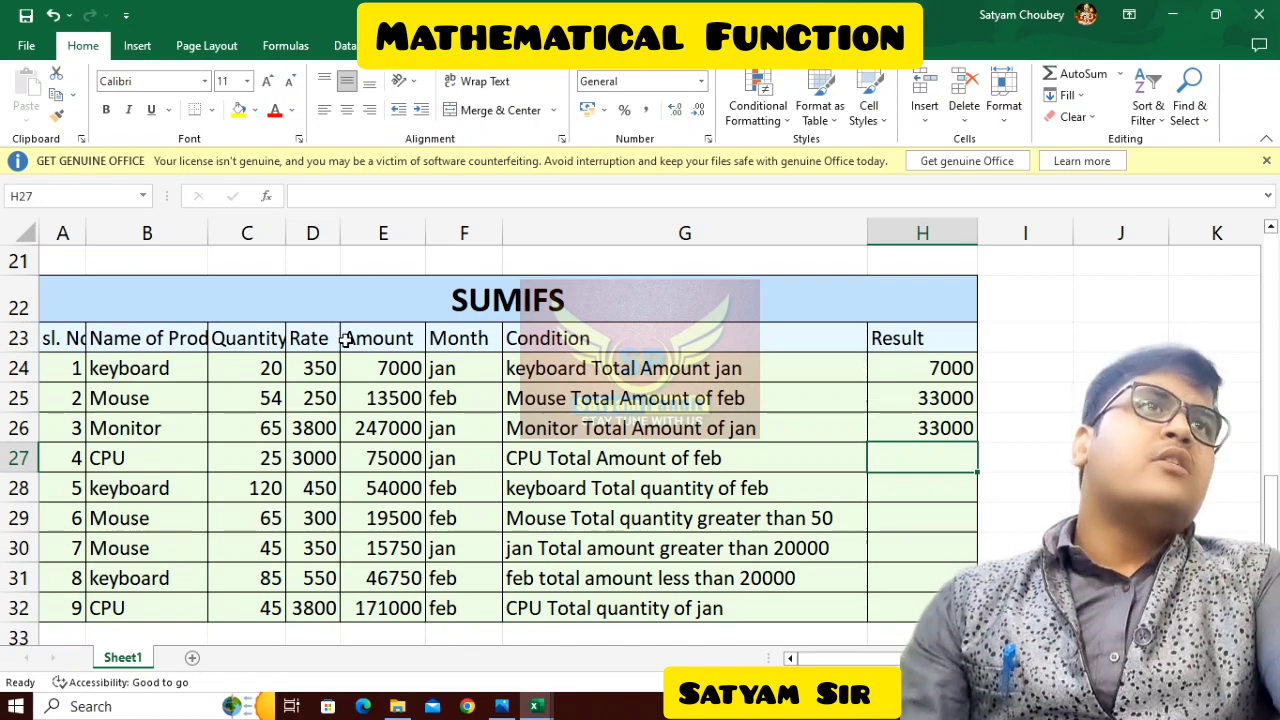
click(918, 427)
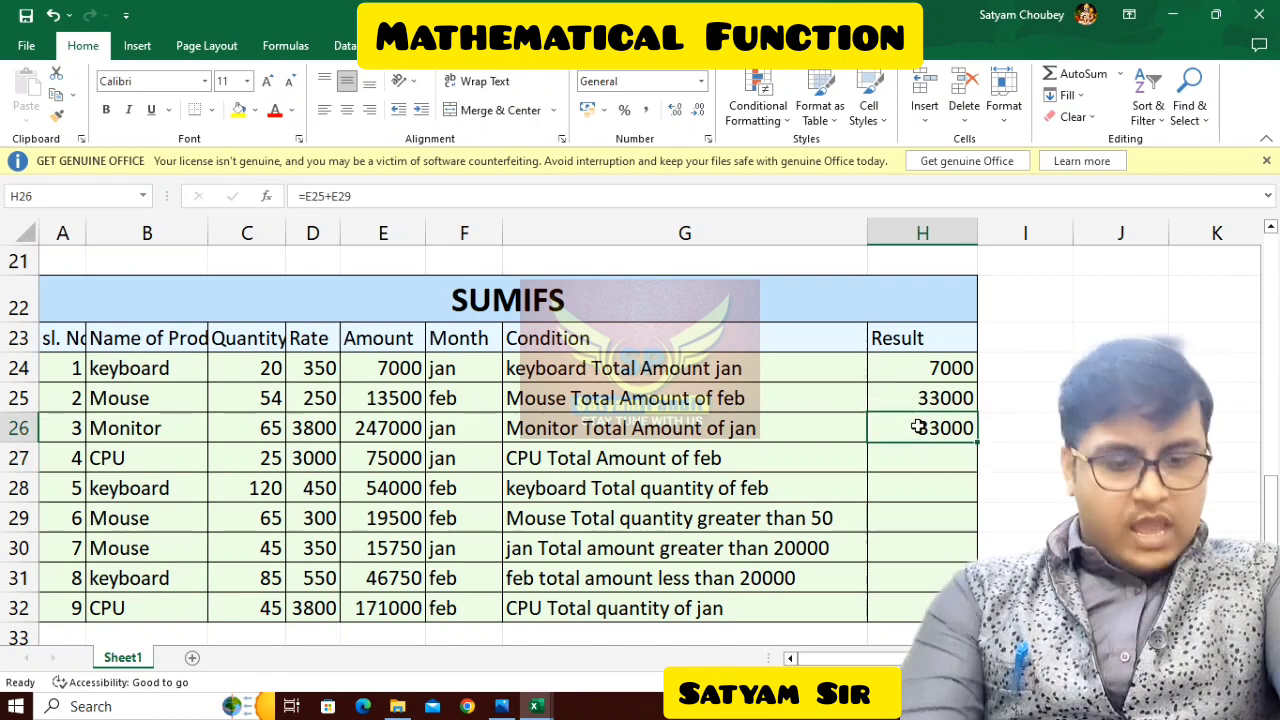
key(Delete)
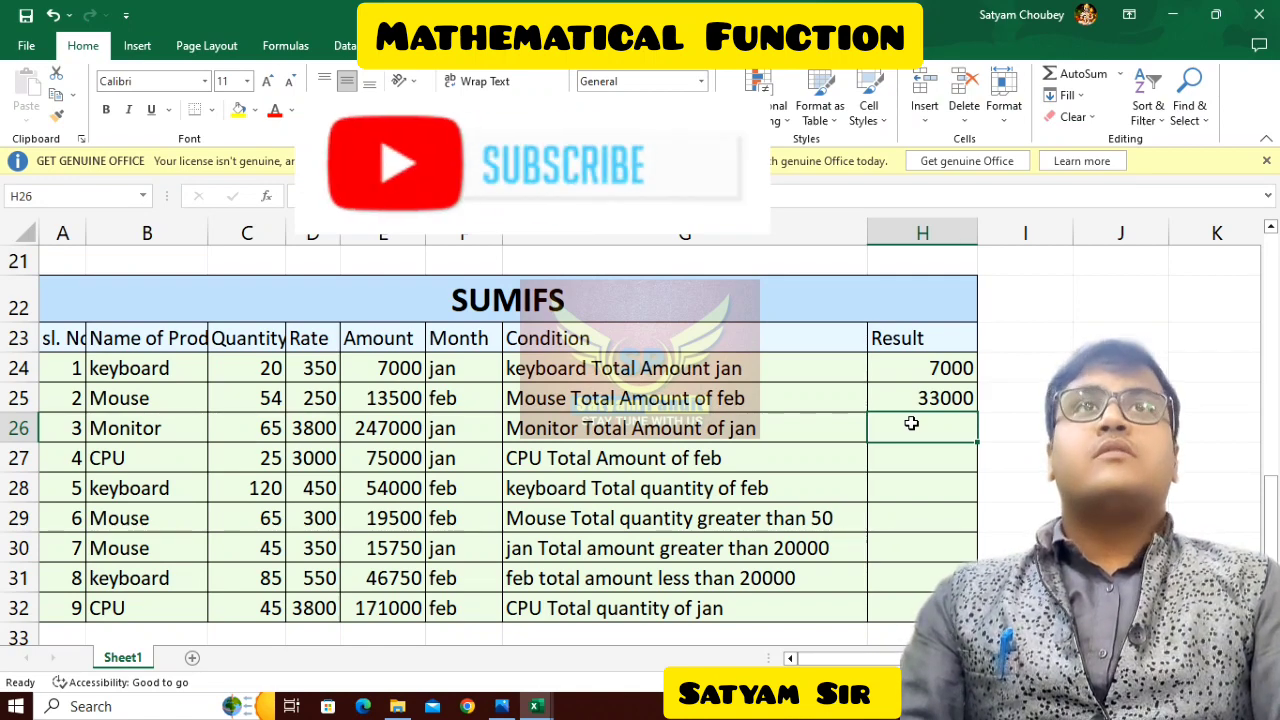
Step: Start a SUMIFS formula in H26 that sums E24:E32 where B24:B32 equals "Monitor"
text(=sum)
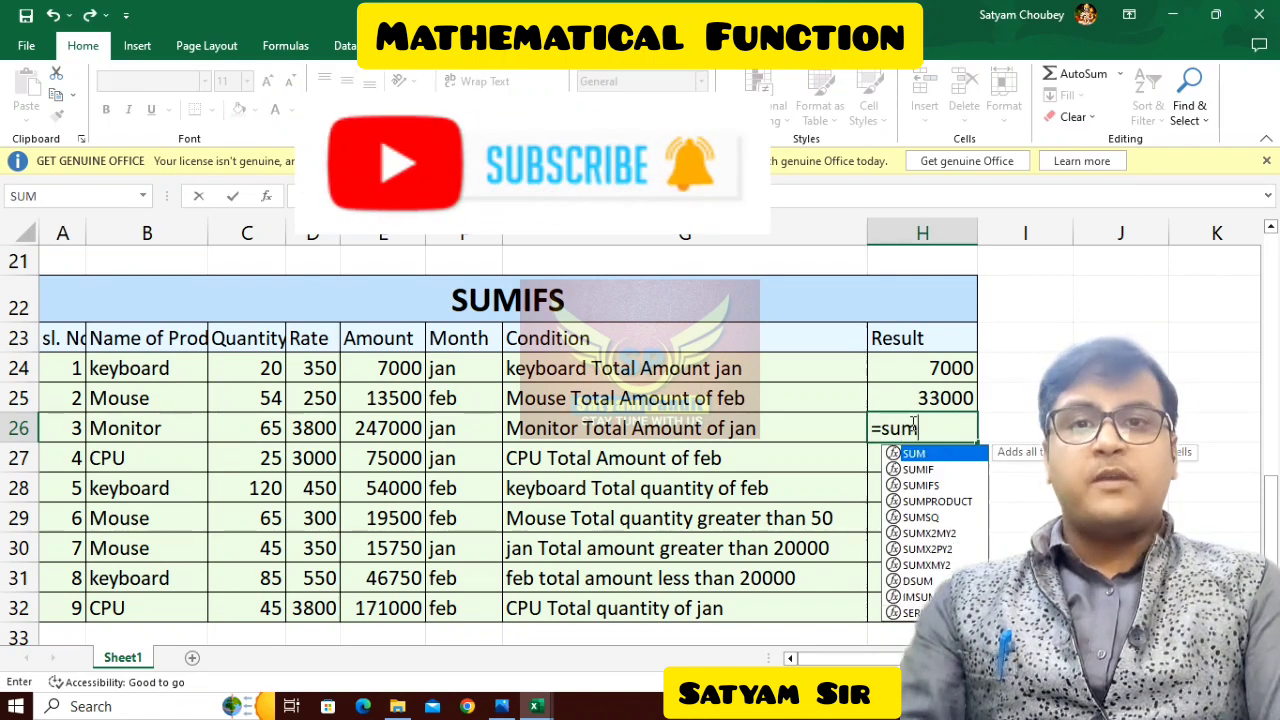
text(ifs()
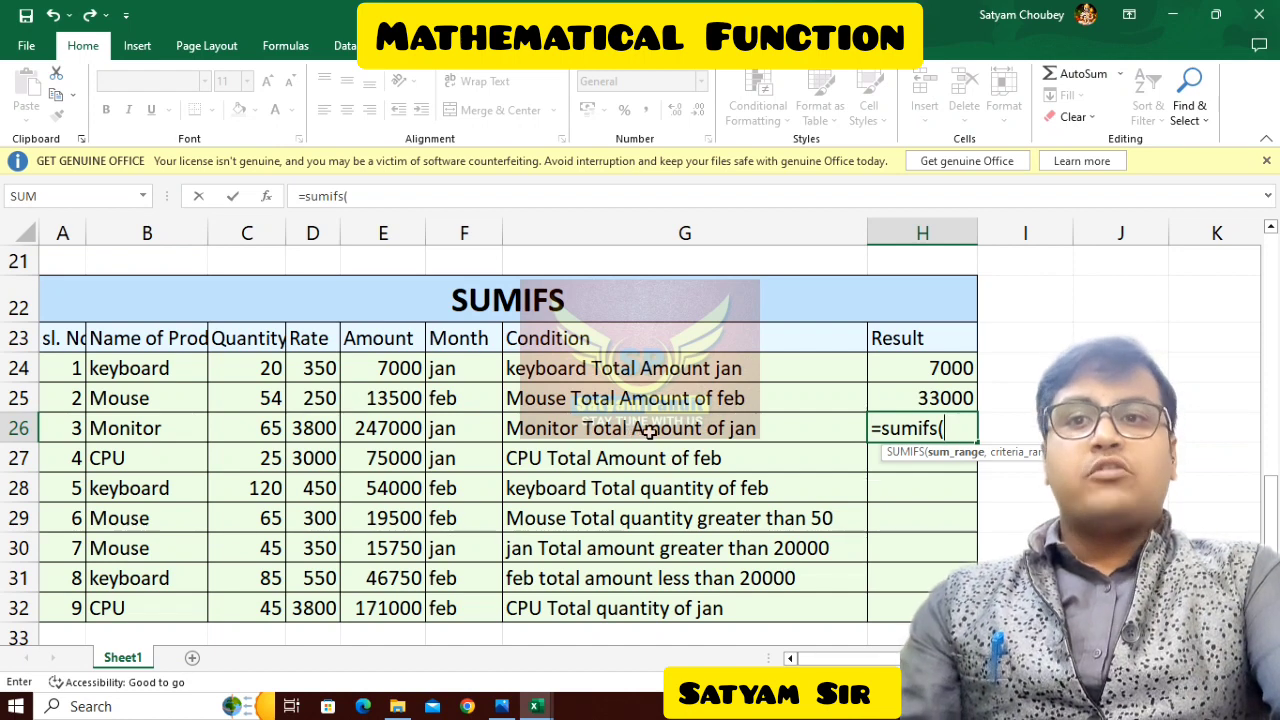
drag(360, 368, 380, 606)
text(,)
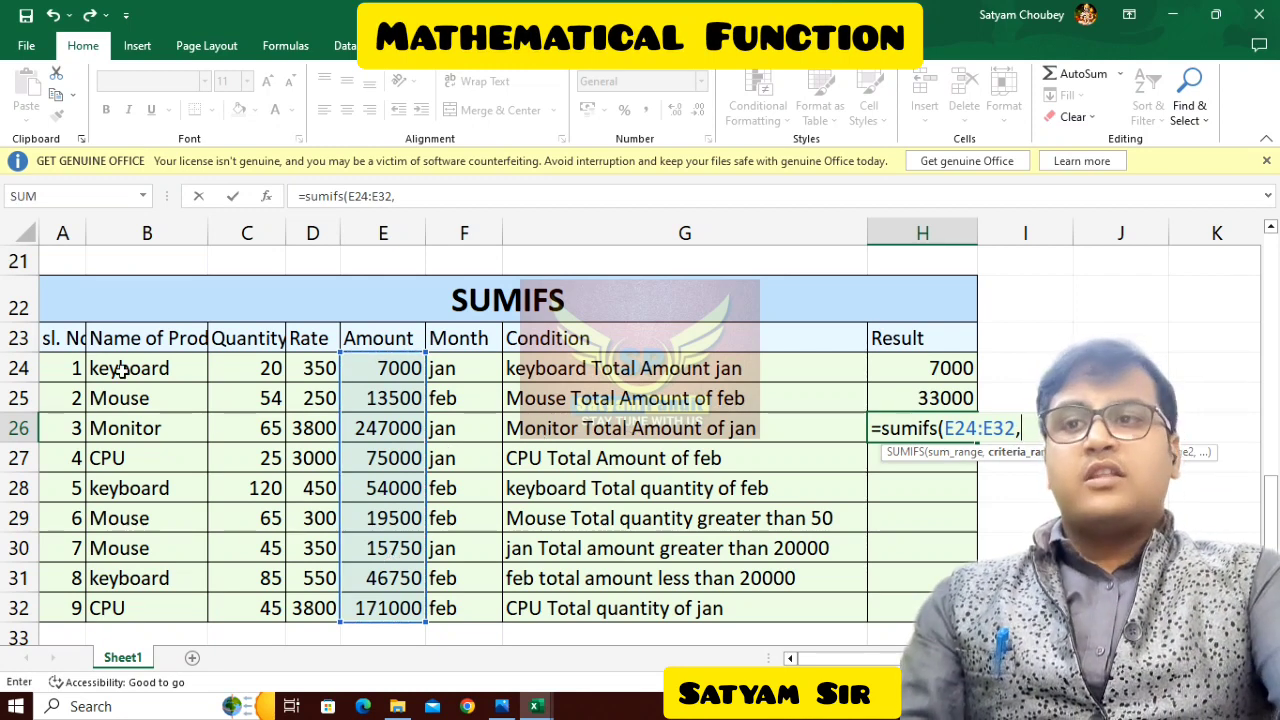
drag(122, 372, 139, 610)
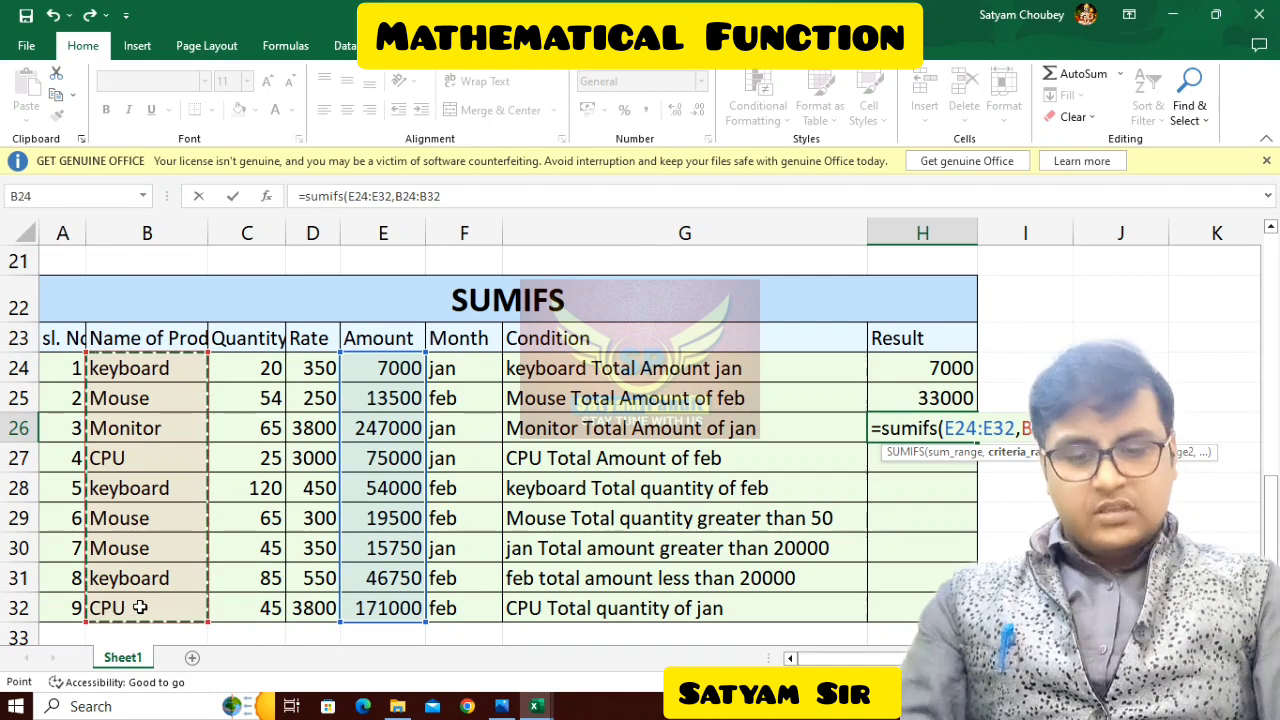
text(,"M)
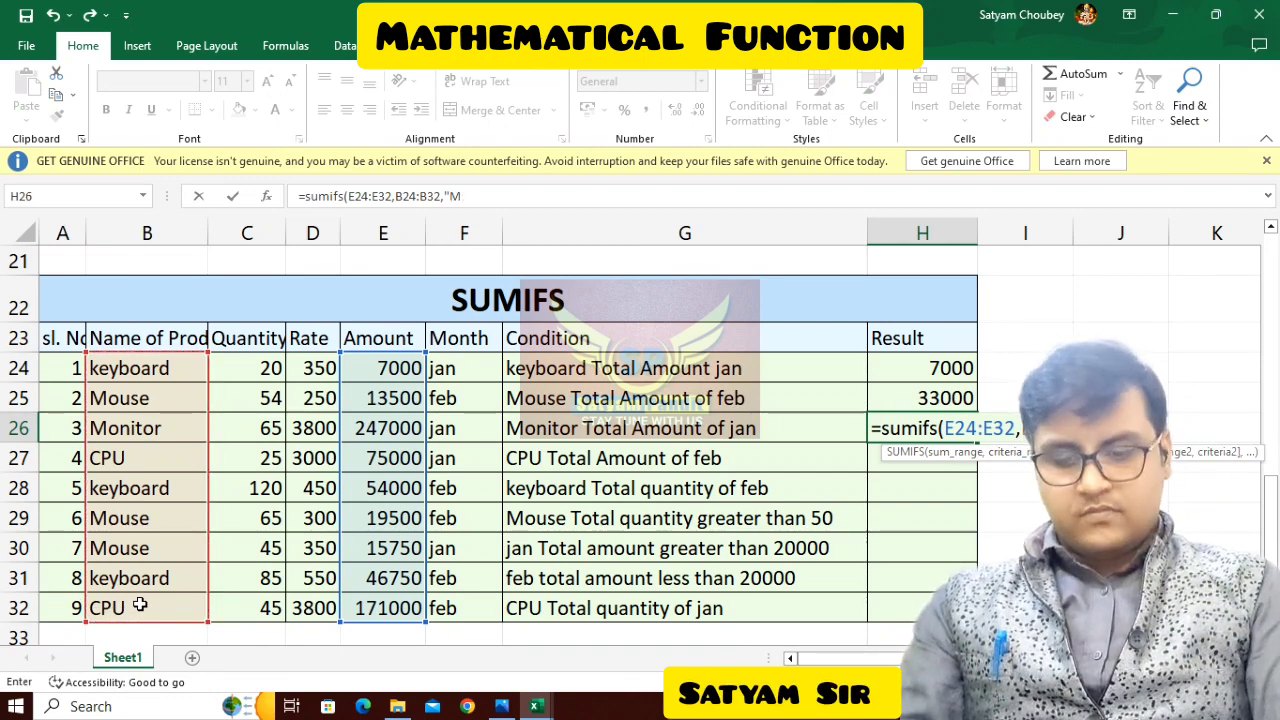
text(poni)
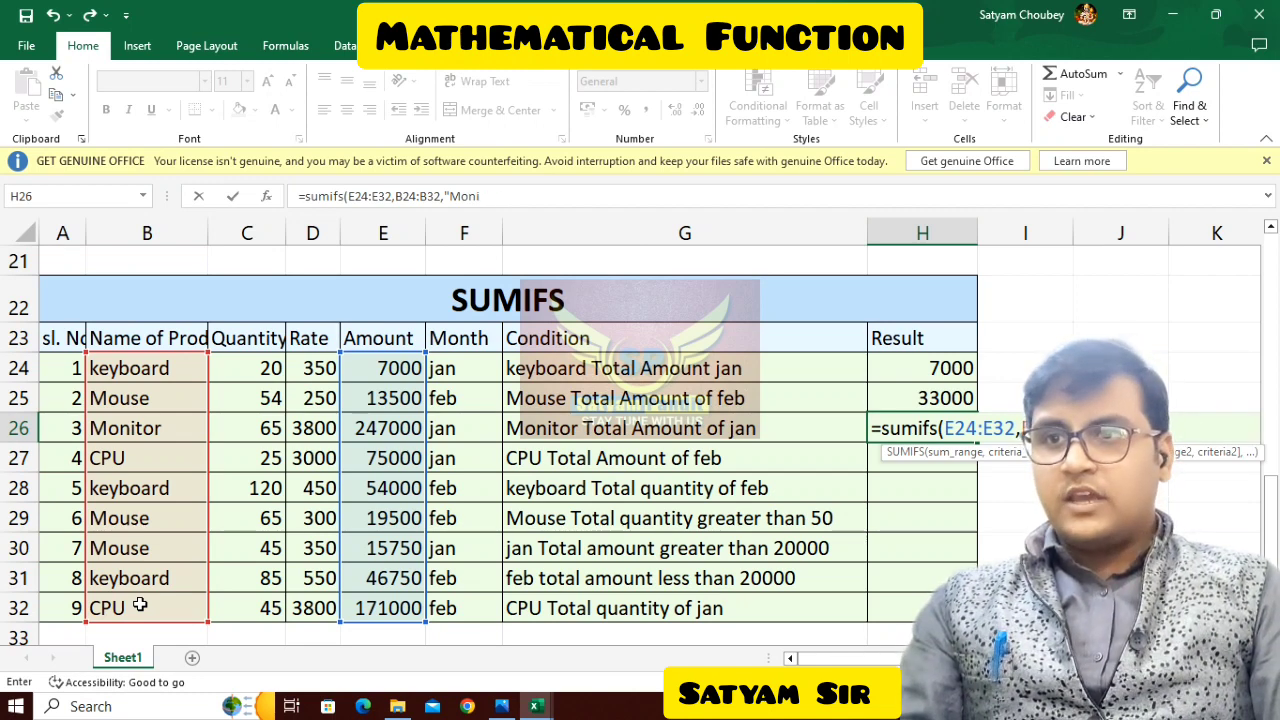
text(otortor)
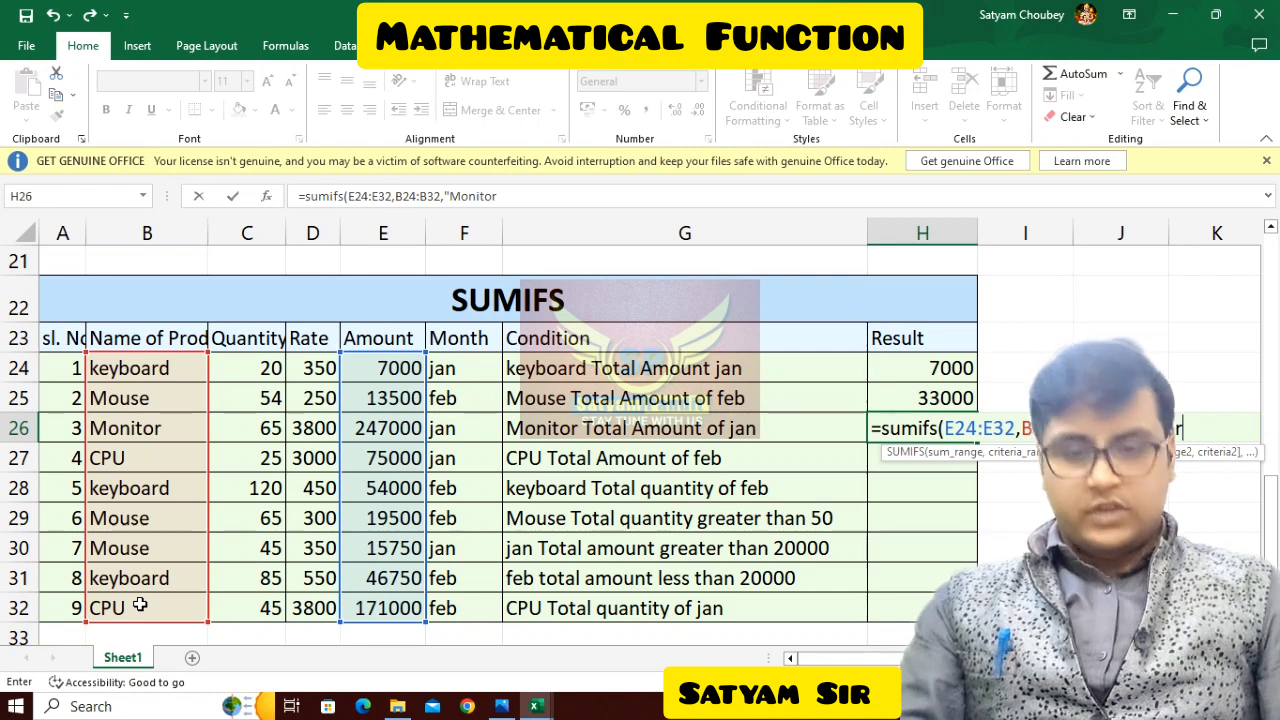
text(",)
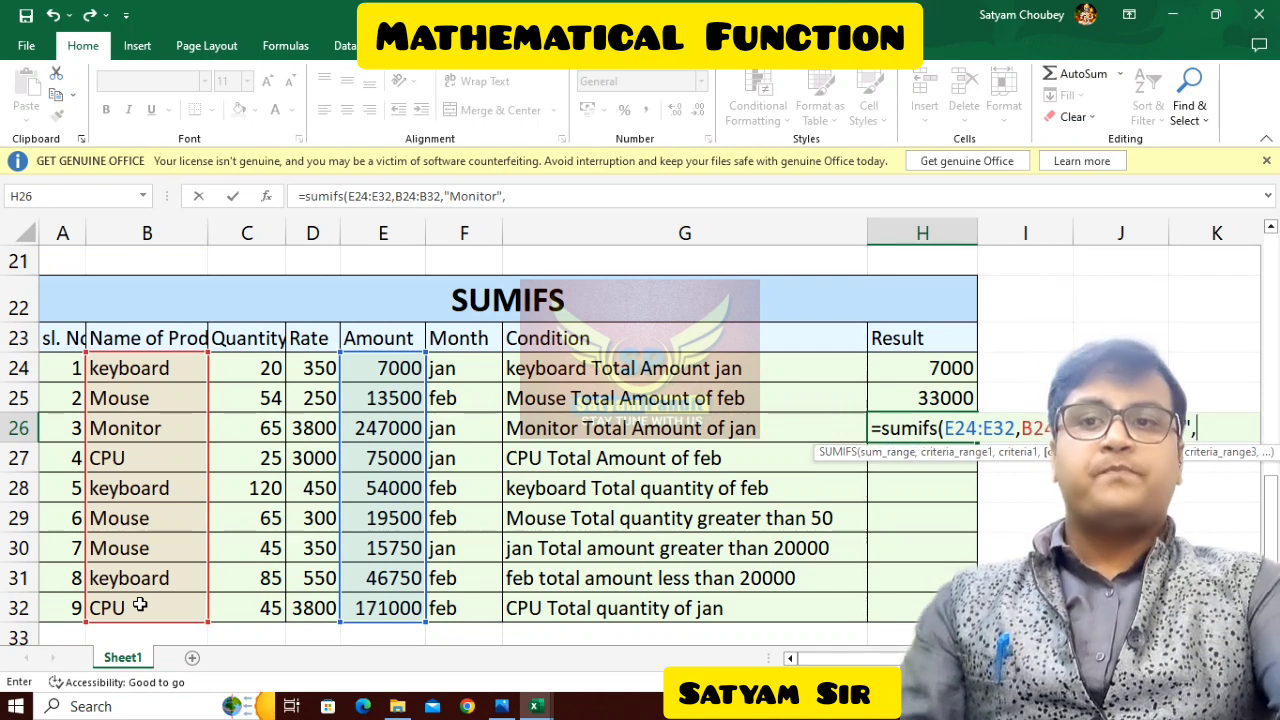
Step: Complete the H26 formula with a second criterion requiring F24:F32 to equal "jan"
drag(441, 362, 480, 611)
text(,)
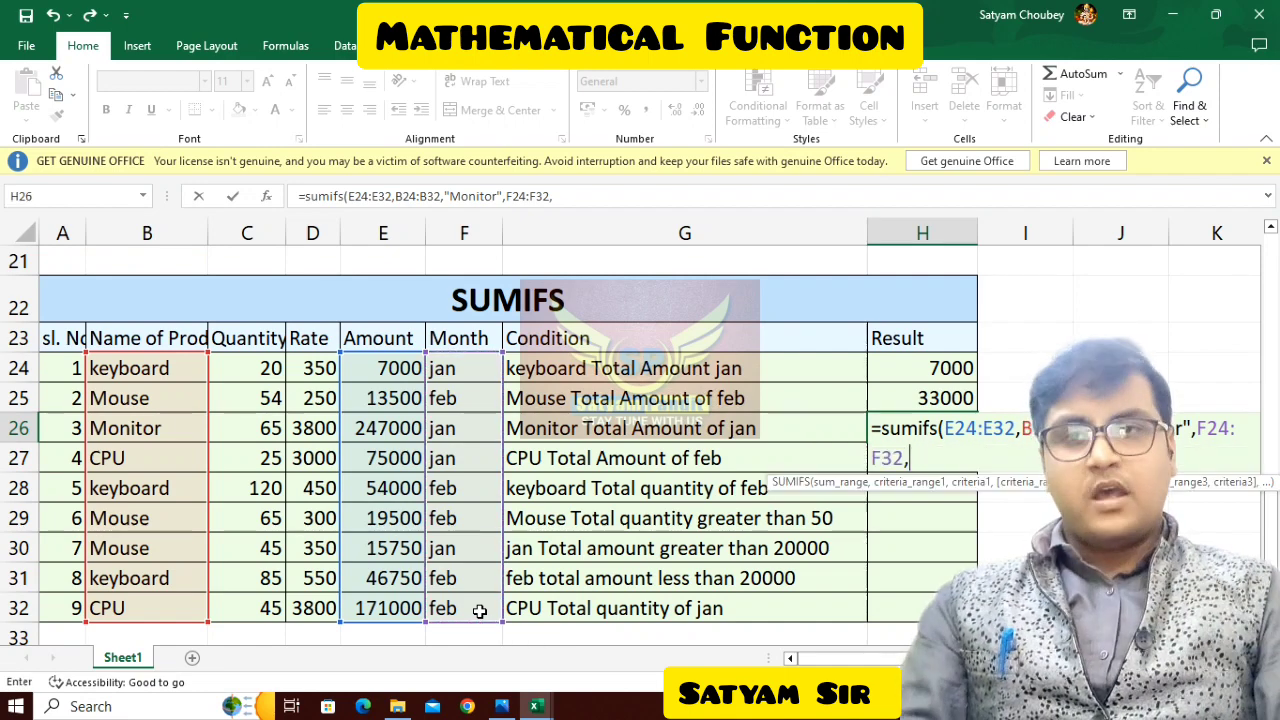
text(")
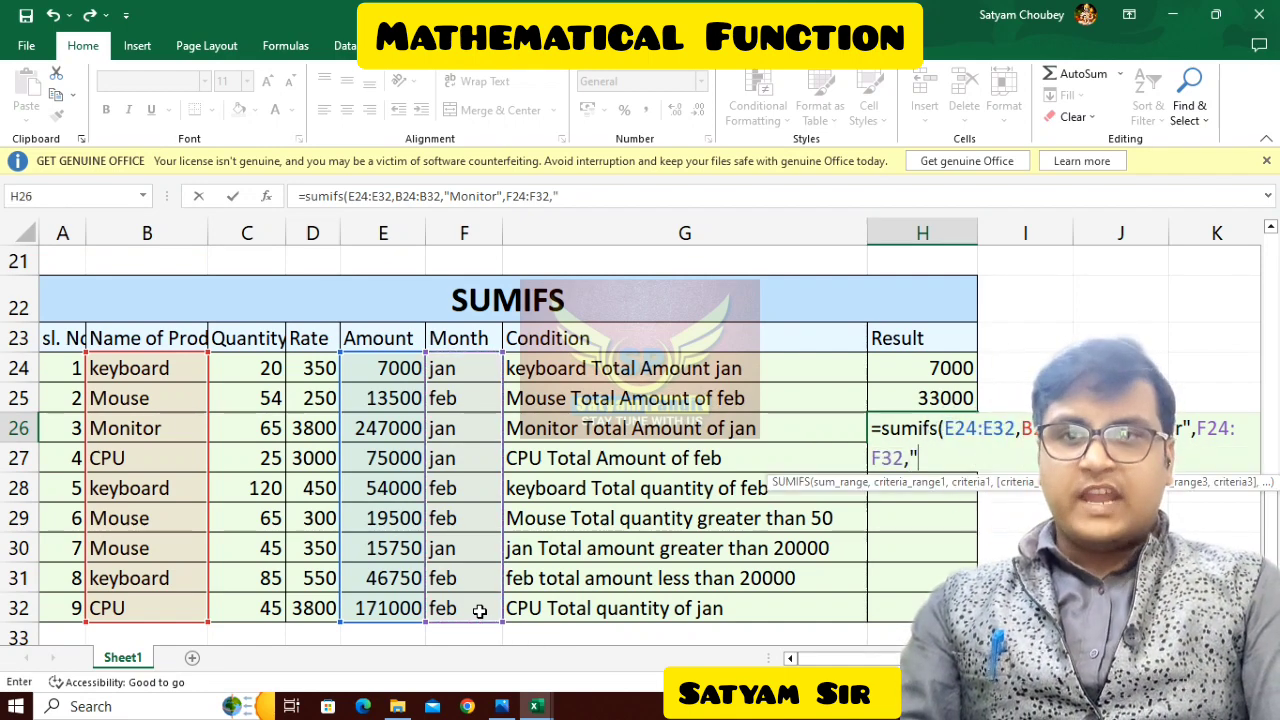
text(jan"))
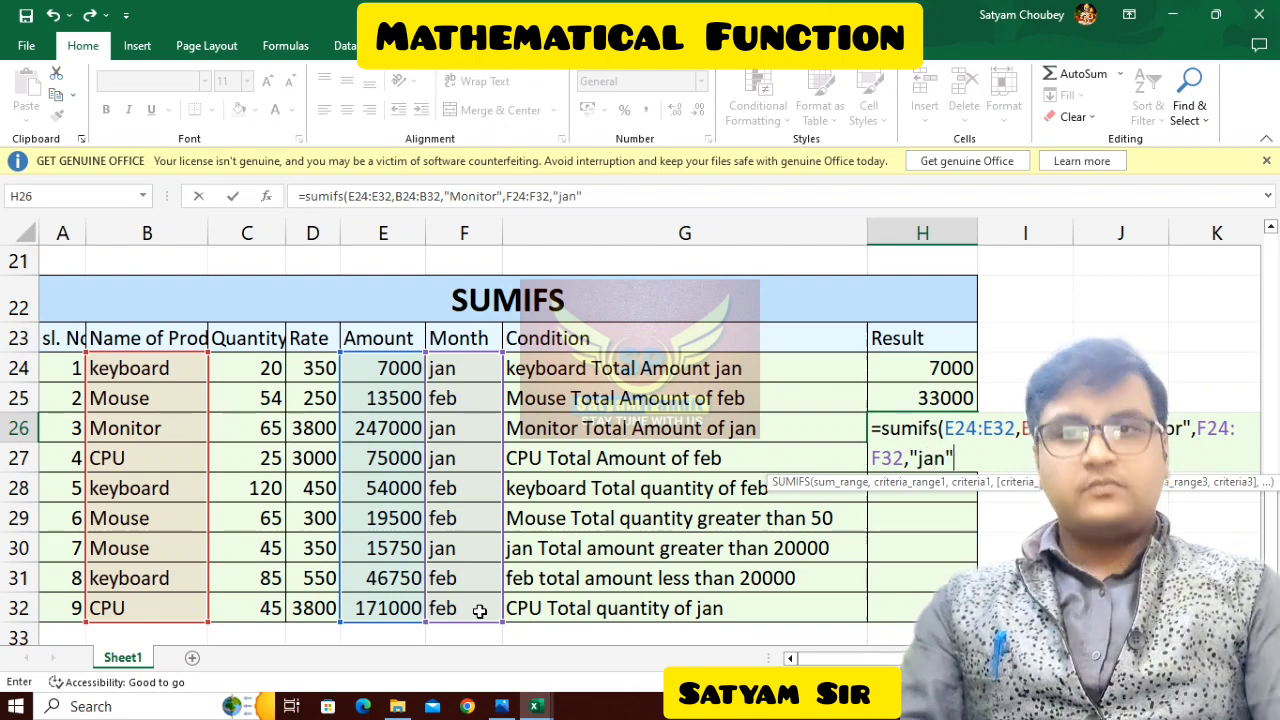
key(Return)
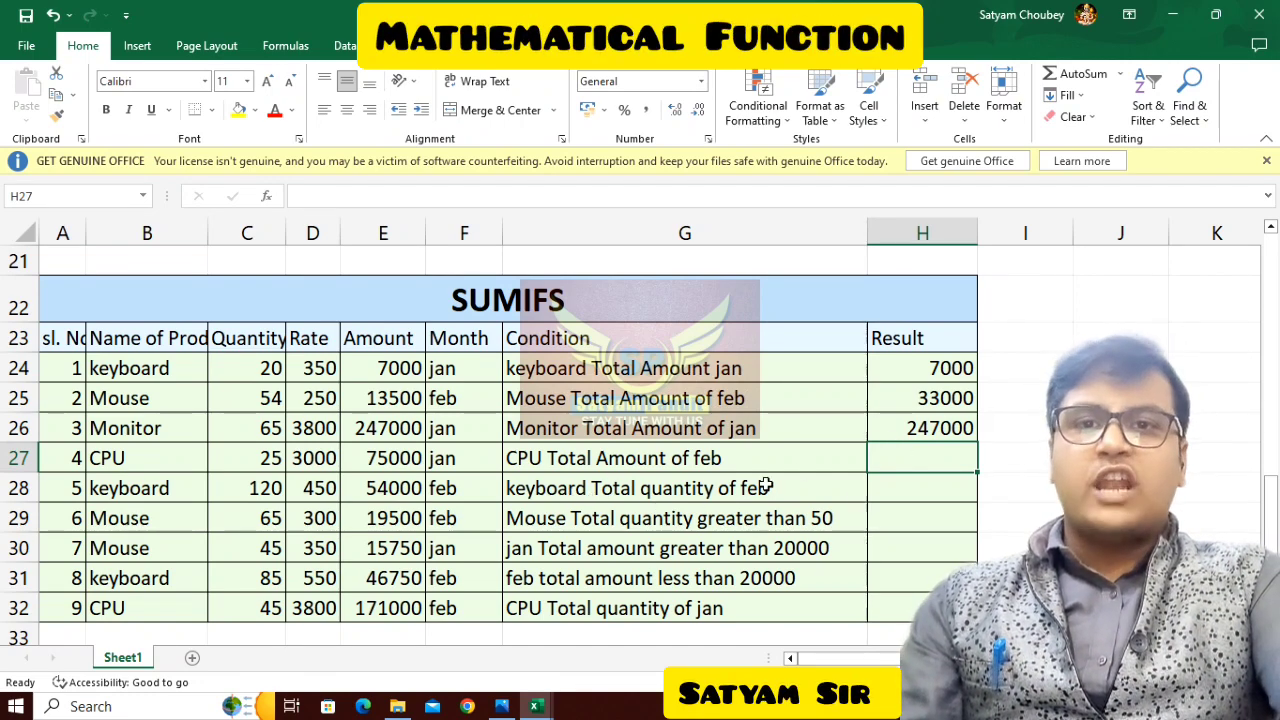
Step: Start a SUMIFS formula in H28 with the quantities C24:C32 as the sum range
click(893, 487)
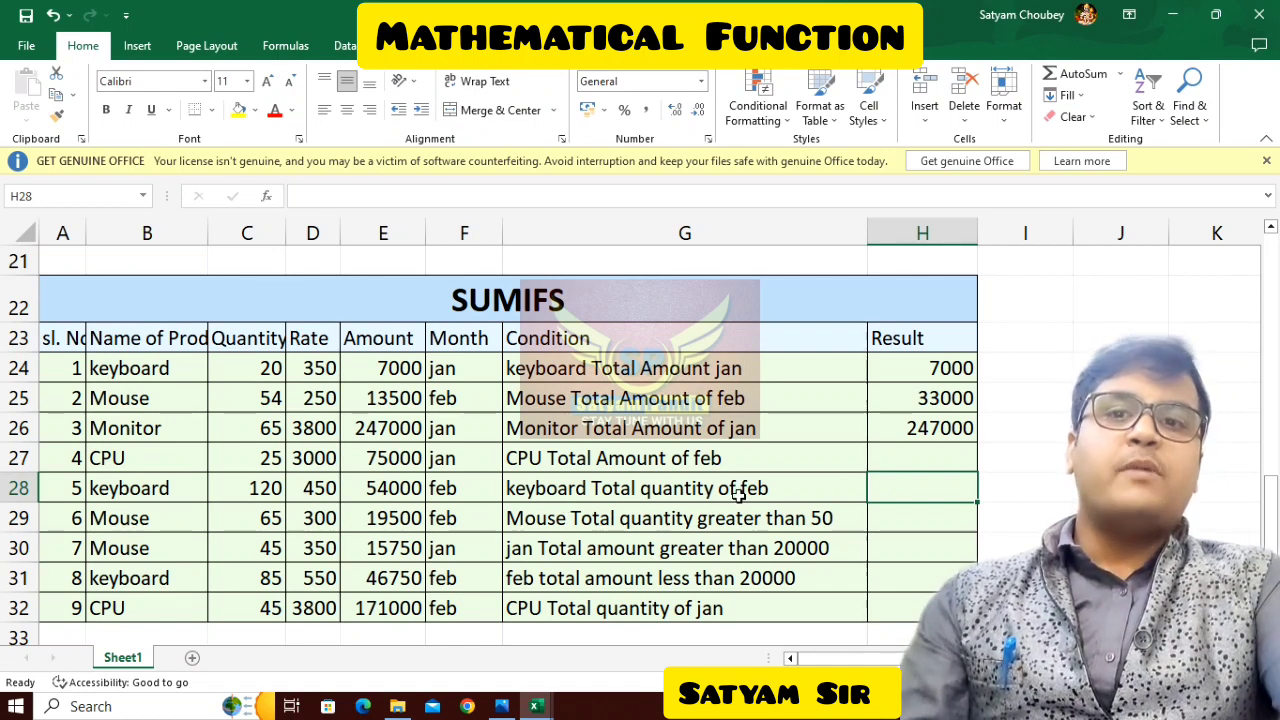
drag(737, 492, 903, 486)
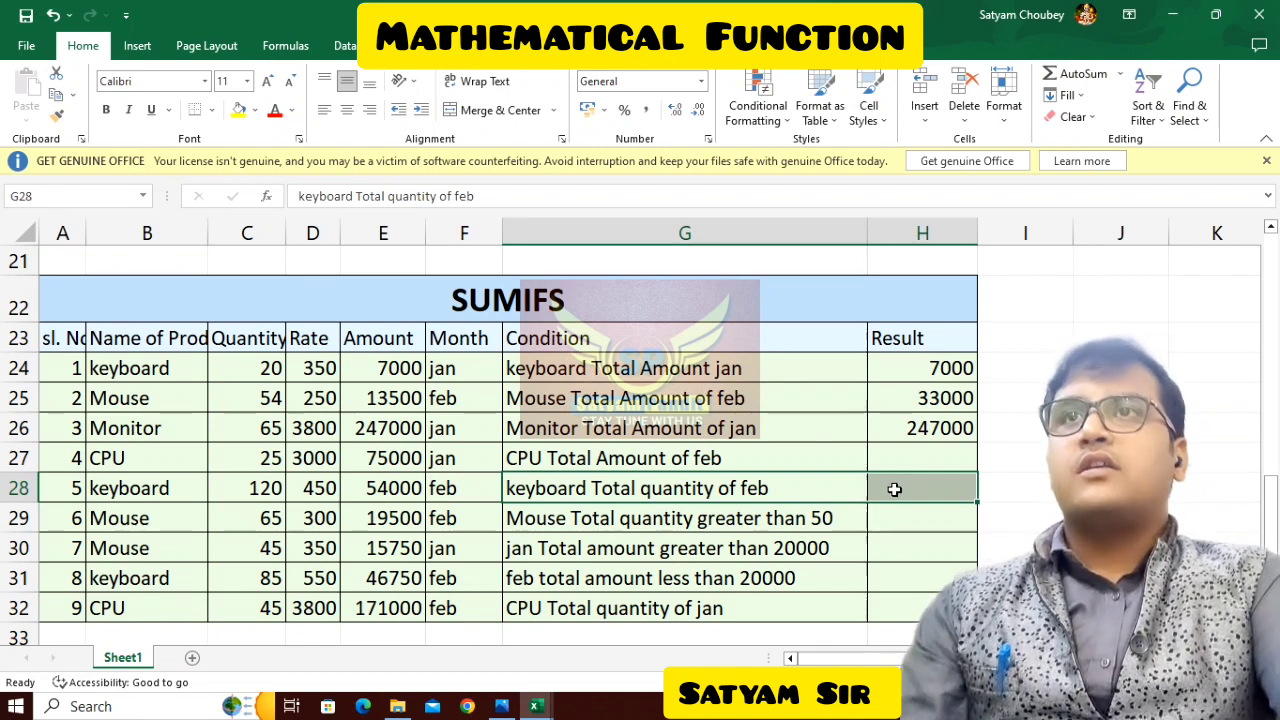
click(890, 491)
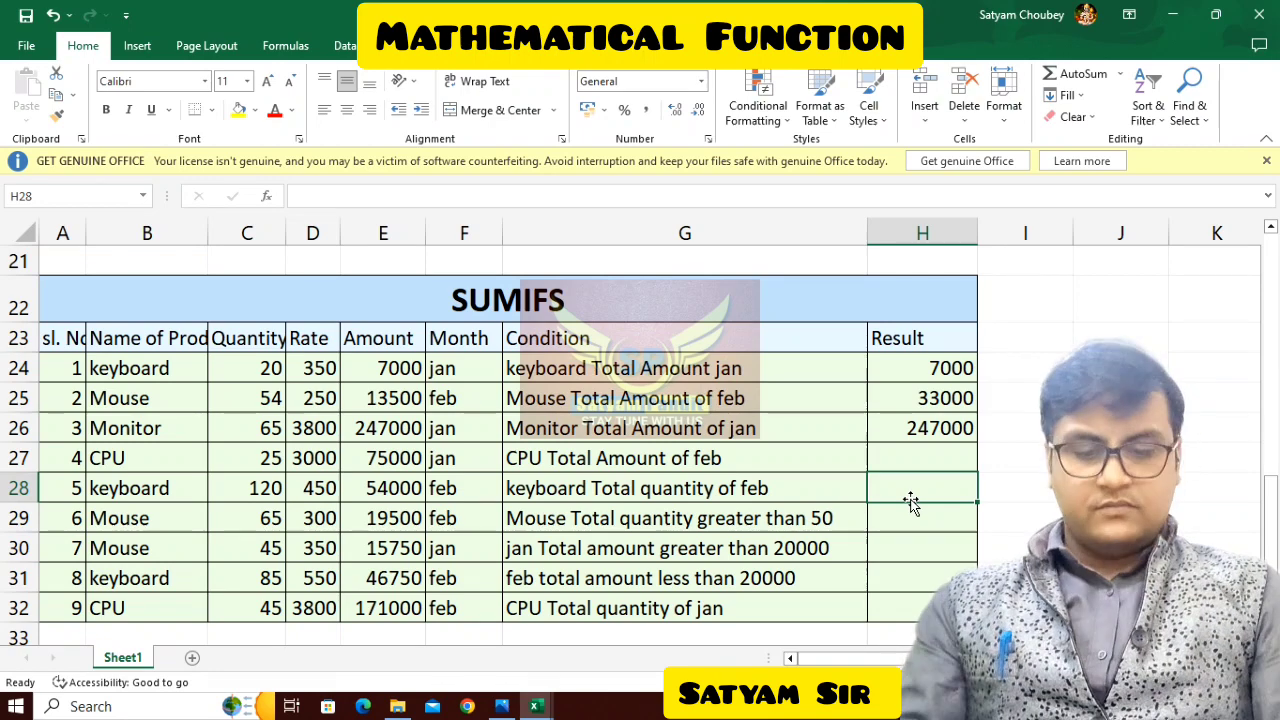
text(=)
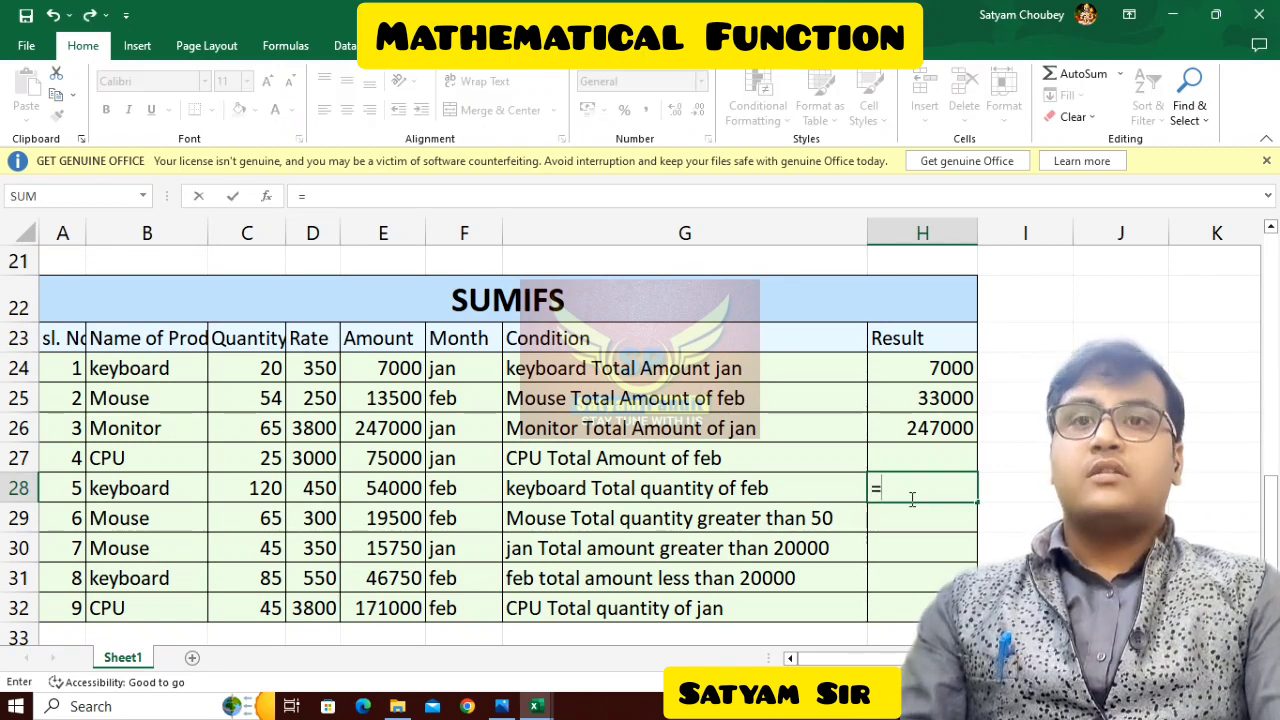
text(sunm)
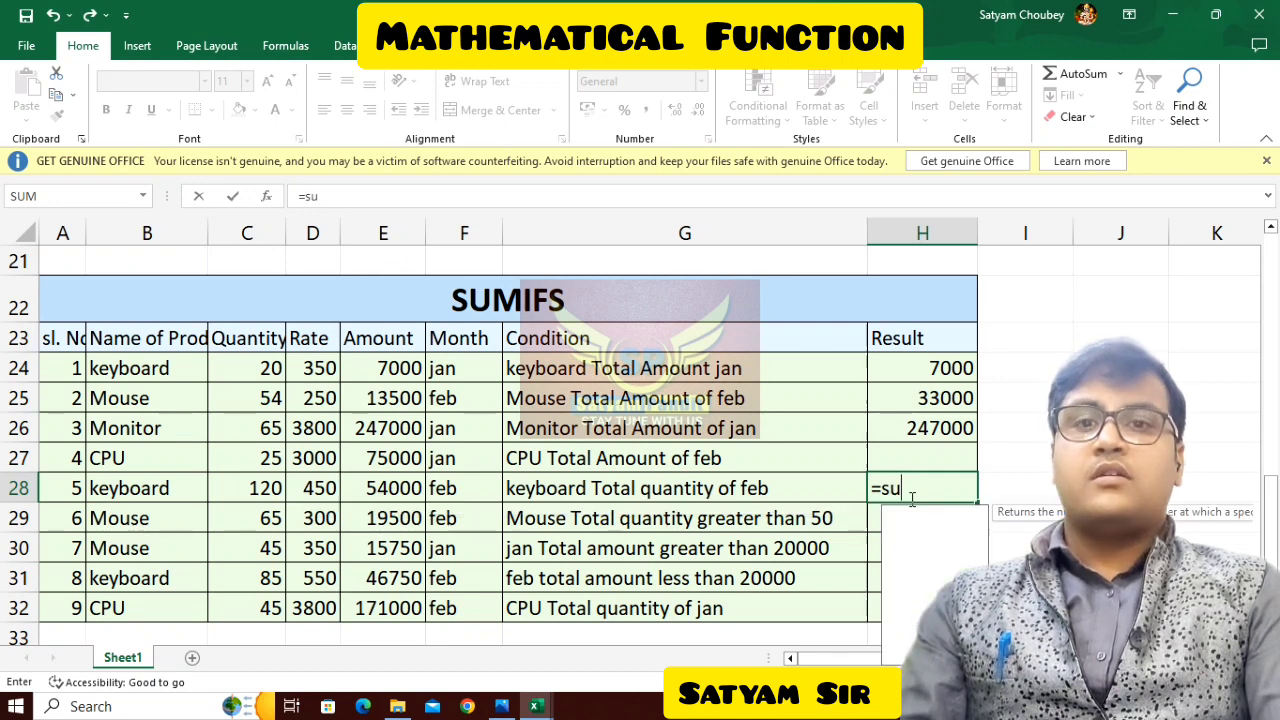
key(BackSpace)
key(BackSpace)
text(mifs)
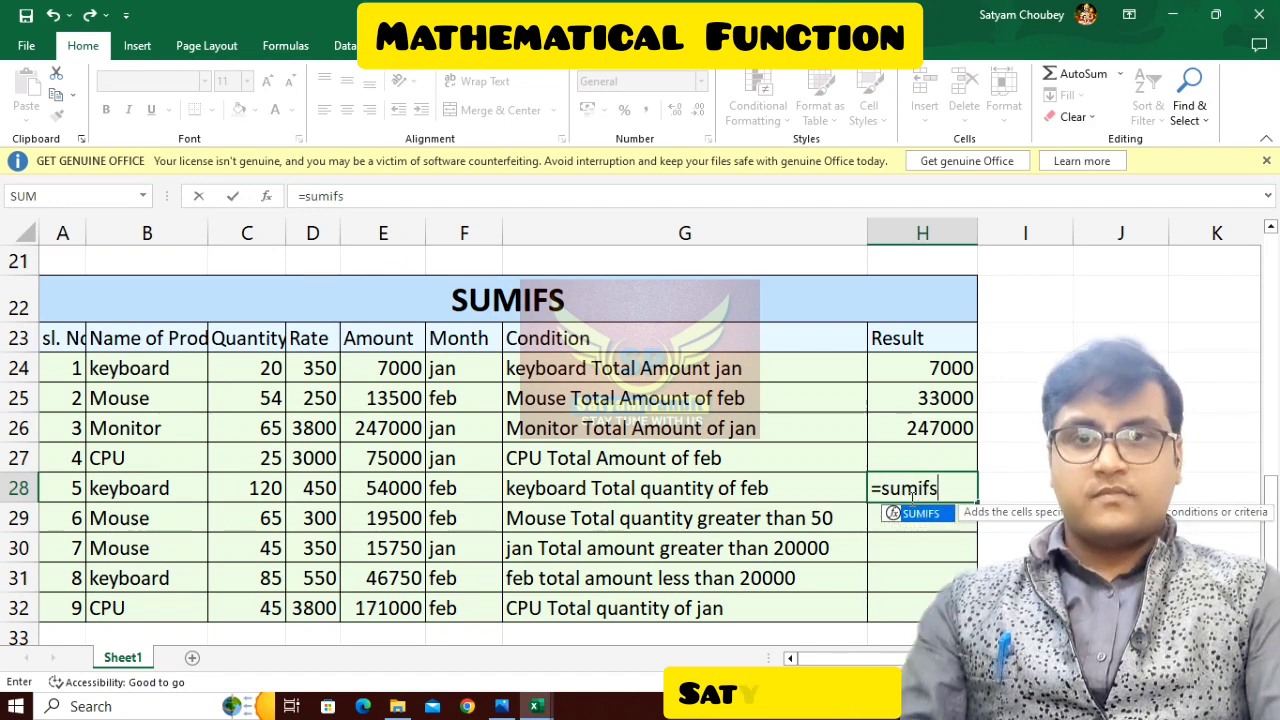
text(()
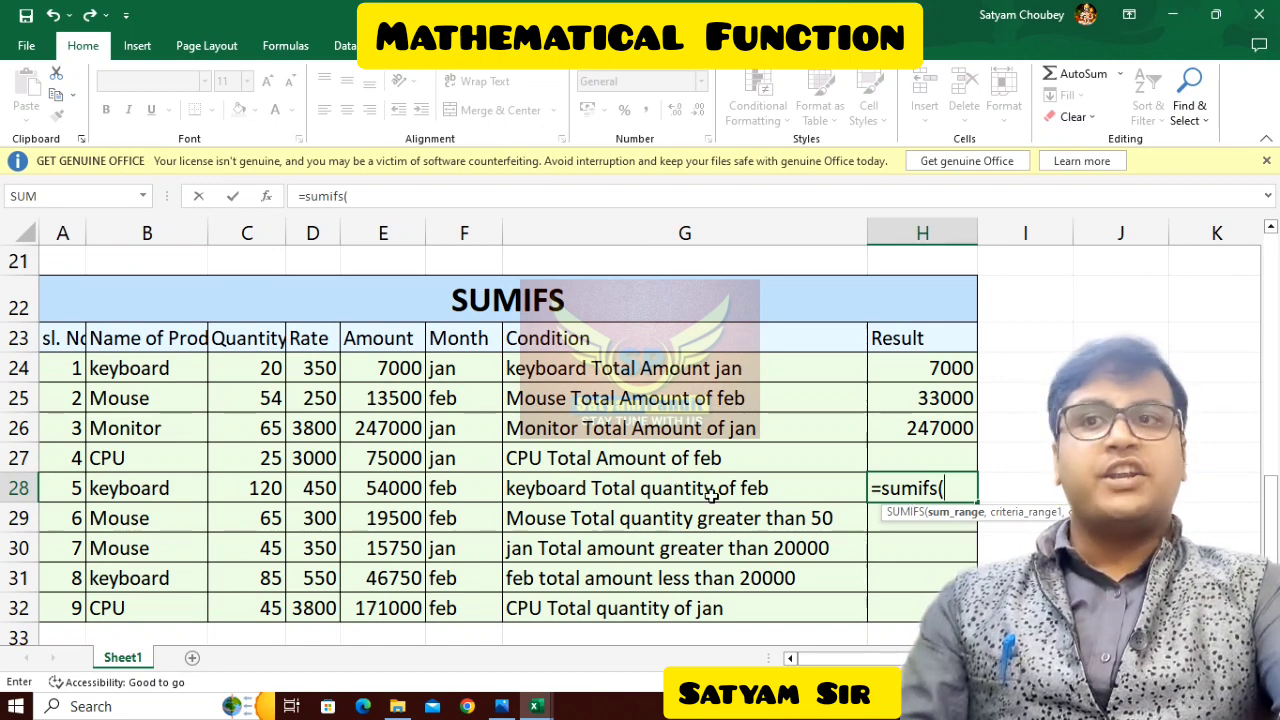
drag(220, 360, 257, 608)
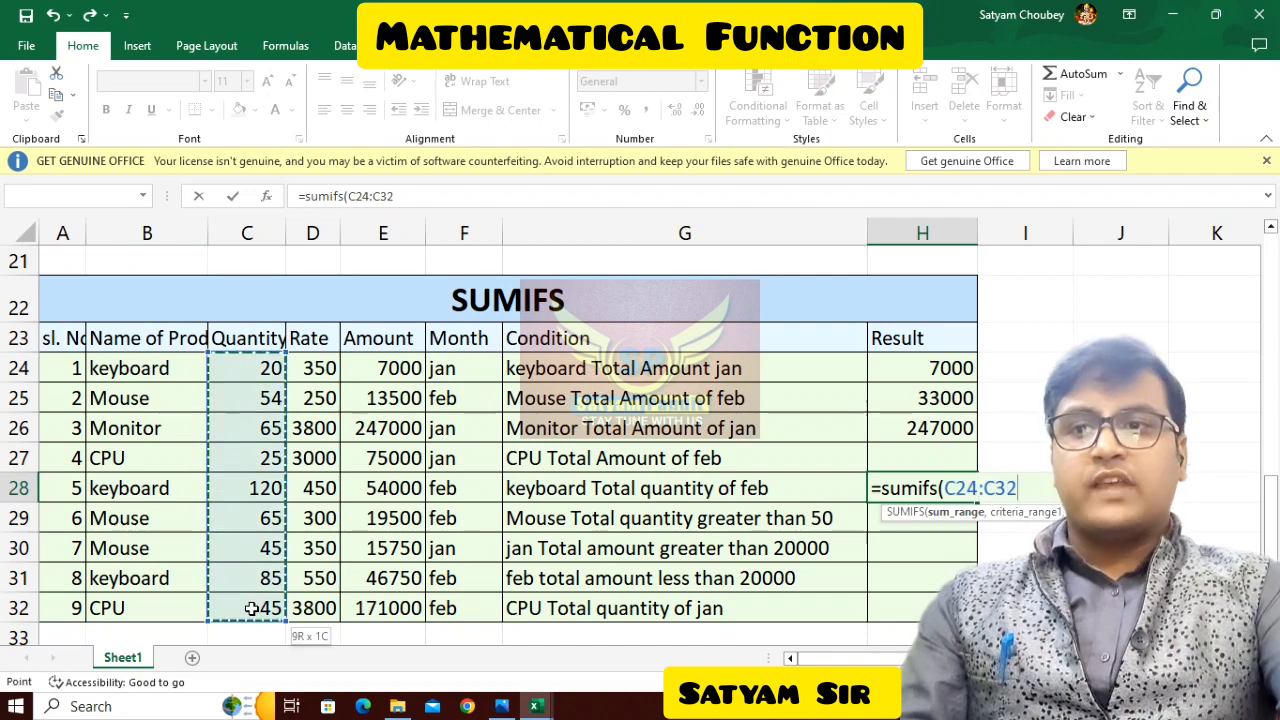
text(,)
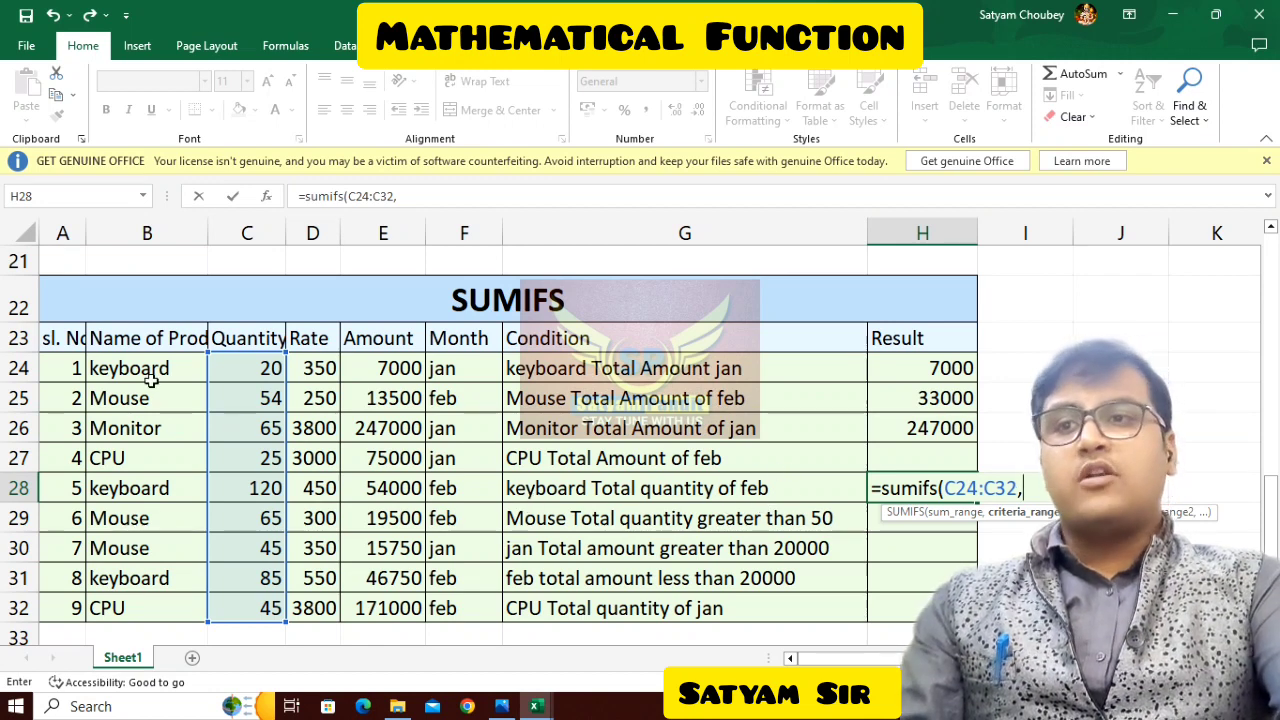
Step: Add a first criterion to the H28 formula requiring B24:B32 to equal "Keyboard"
drag(145, 372, 133, 615)
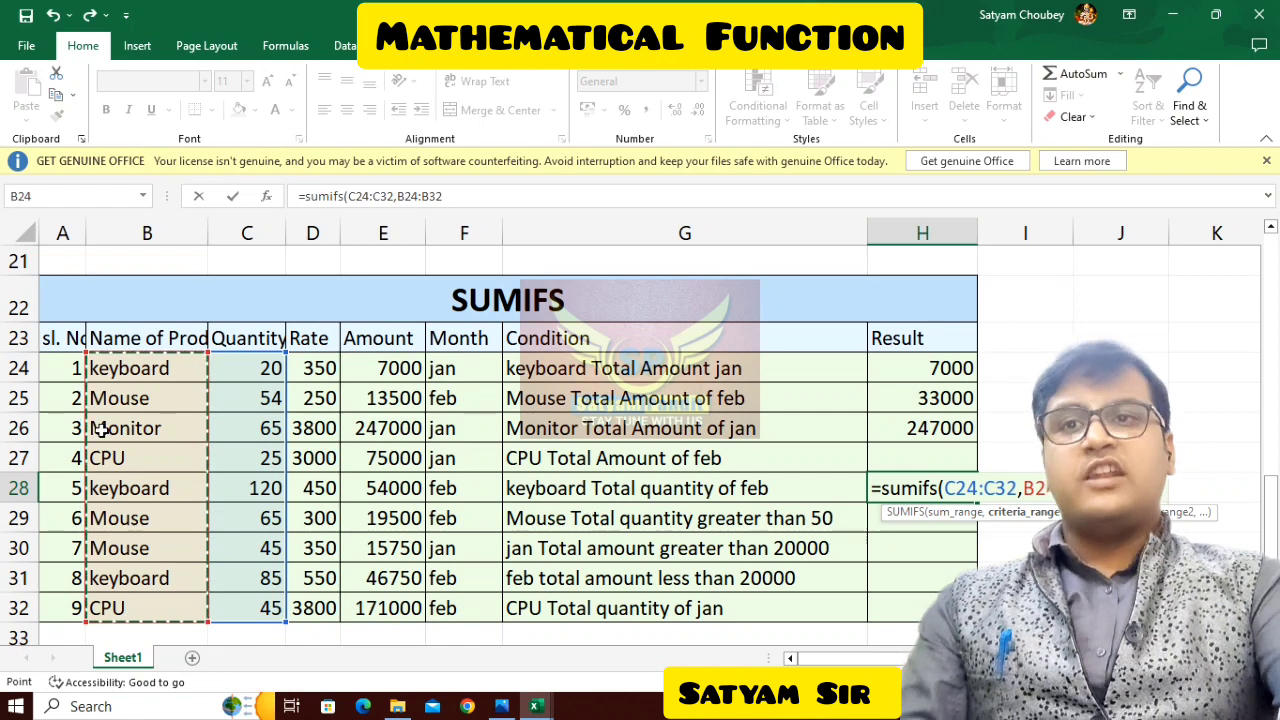
text(,)
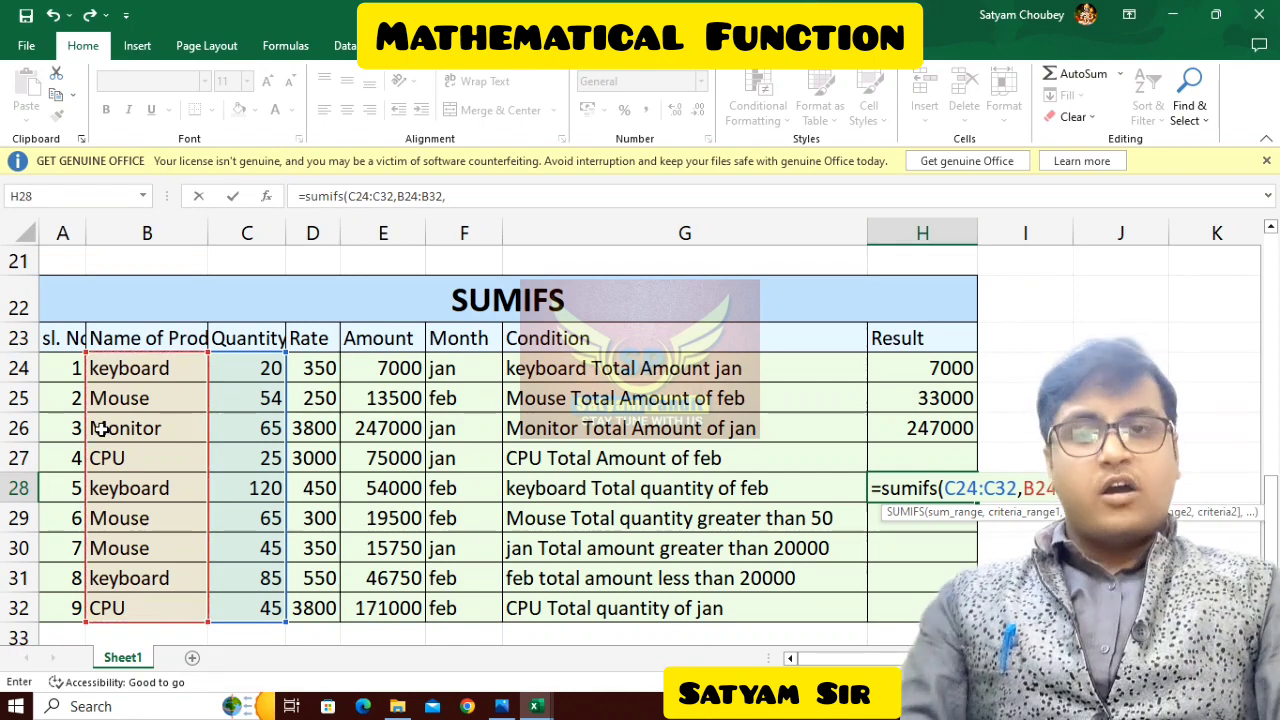
text("Keyb)
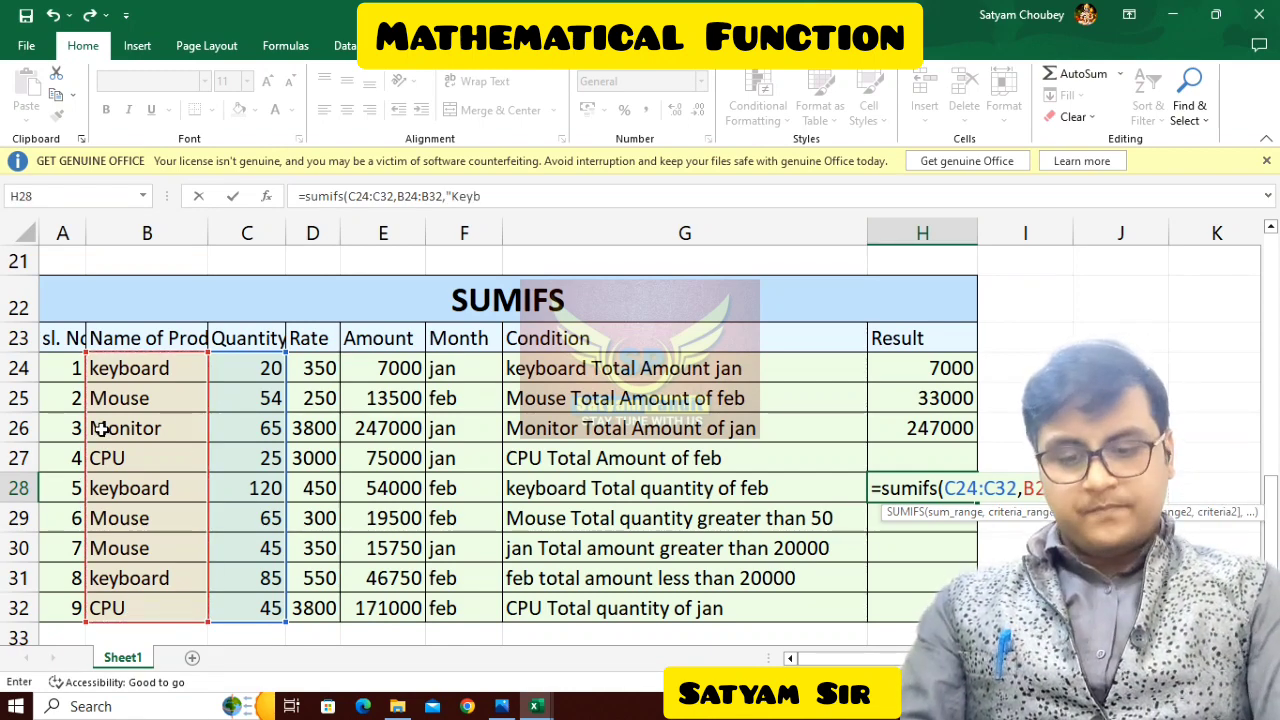
text(oard",)
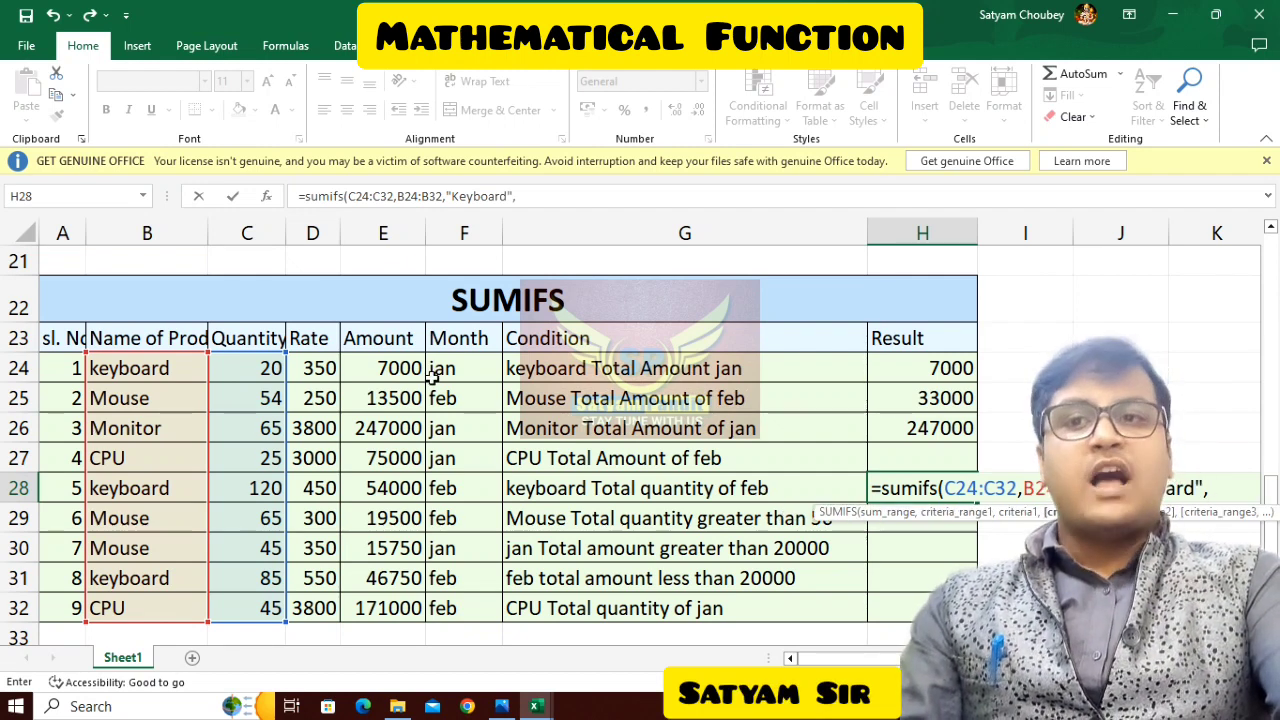
Step: Complete the H28 formula with a second criterion requiring F24:F32 to equal "feb"
drag(450, 372, 455, 610)
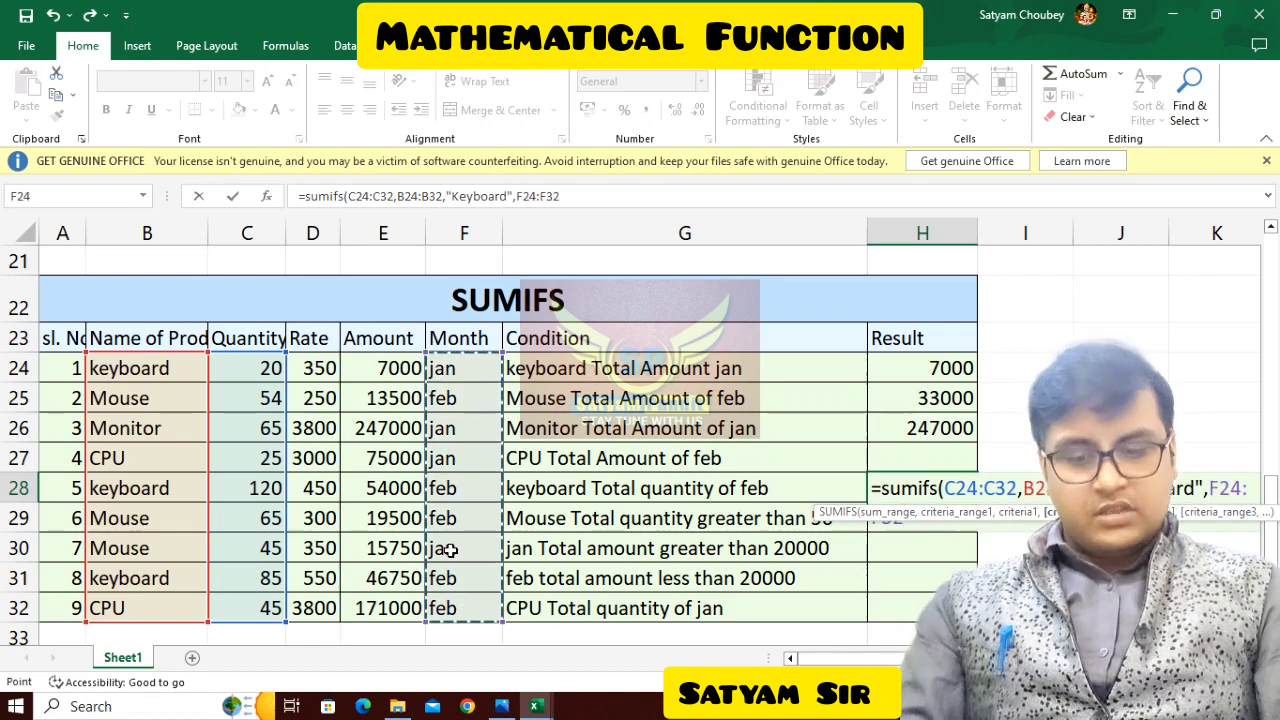
text(,")
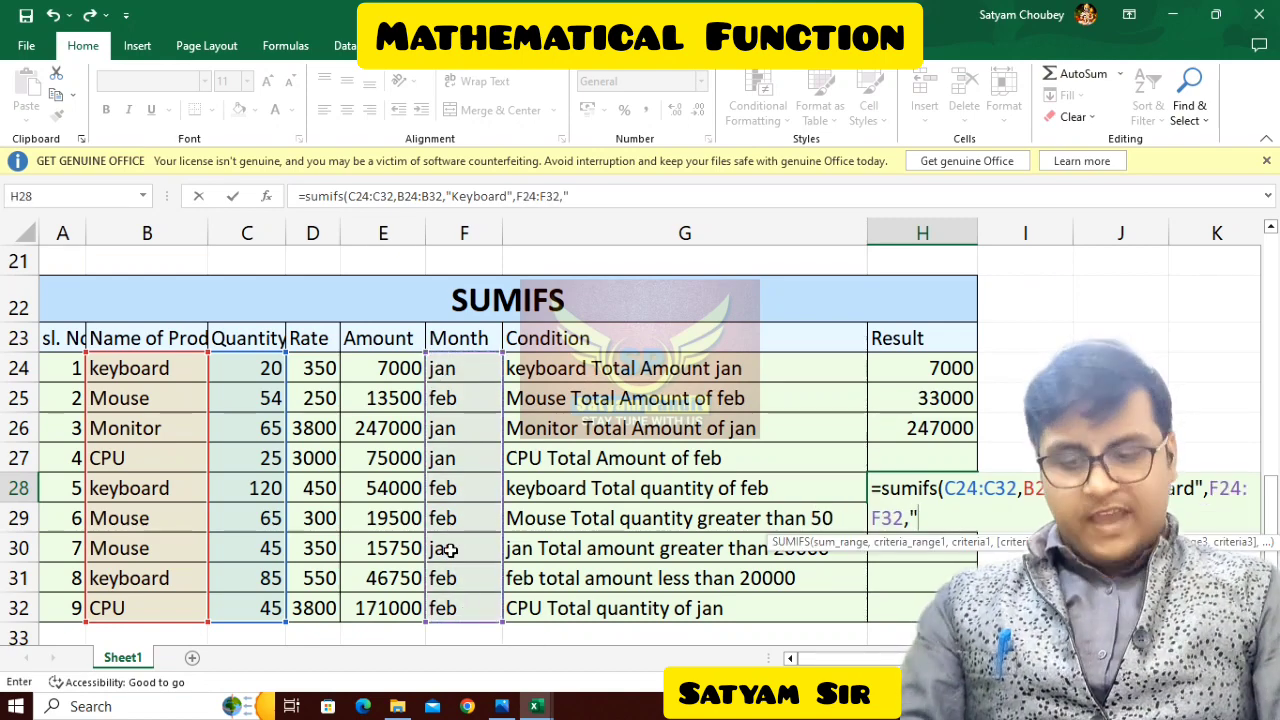
text( eb"))
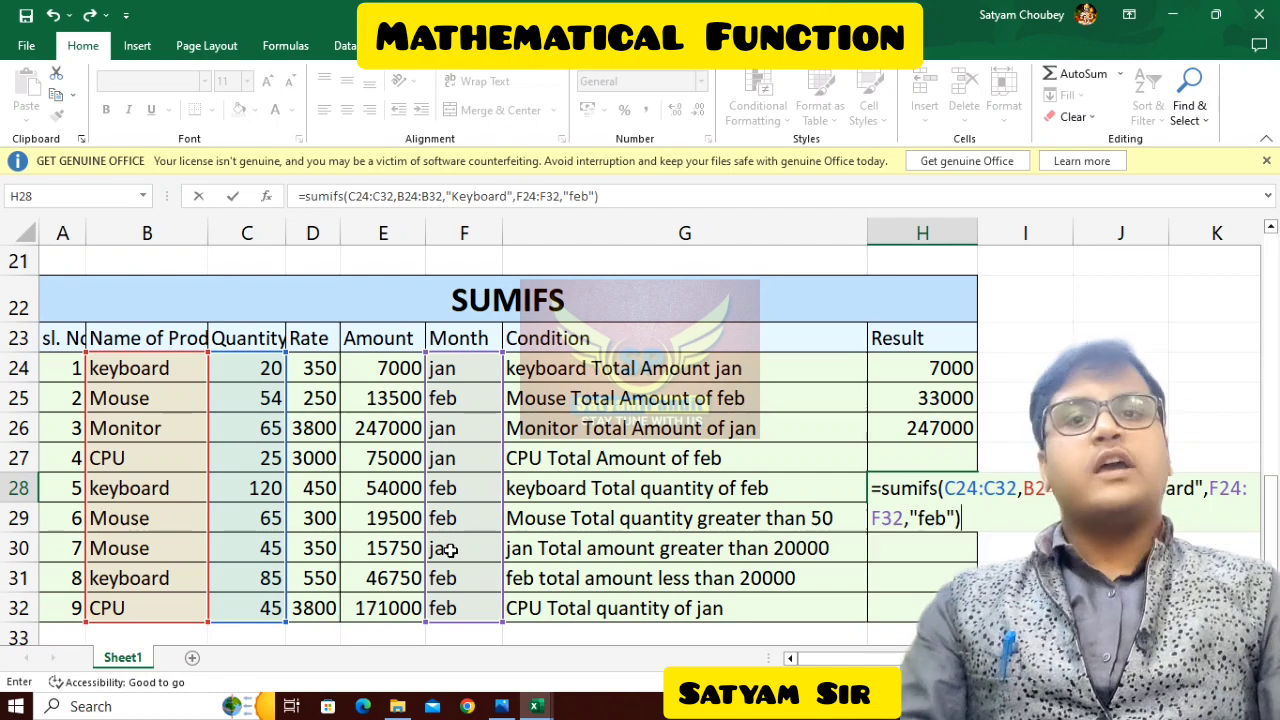
key(Return)
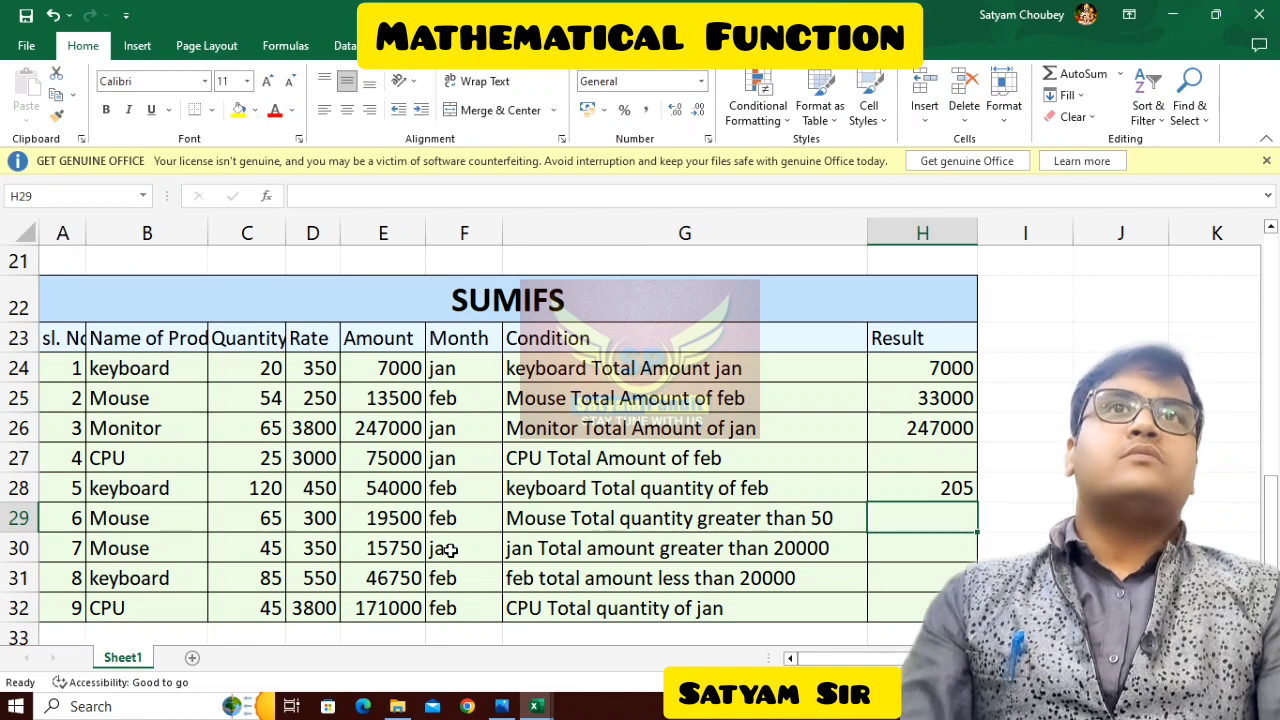
Step: Start a SUMIFS formula in H29 that sums C24:C32 where B24:B31 equals "Mouse"
text(=sumifs)
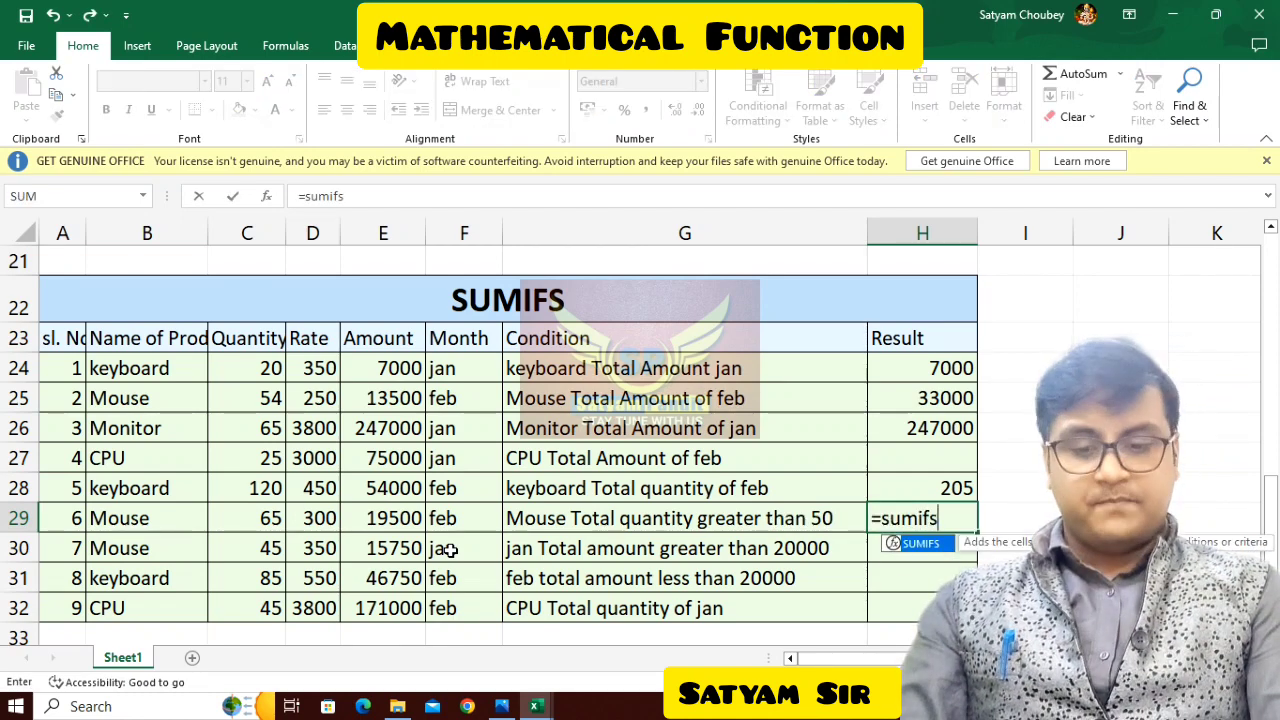
text(()
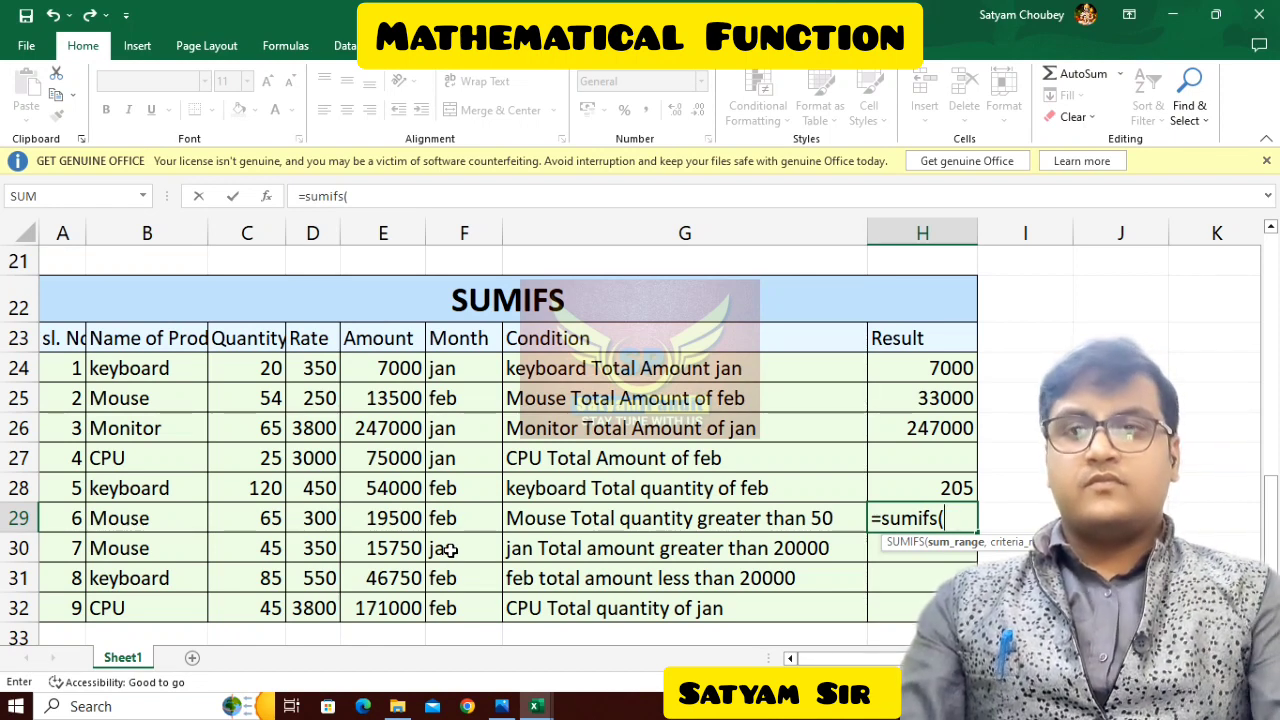
drag(228, 376, 248, 610)
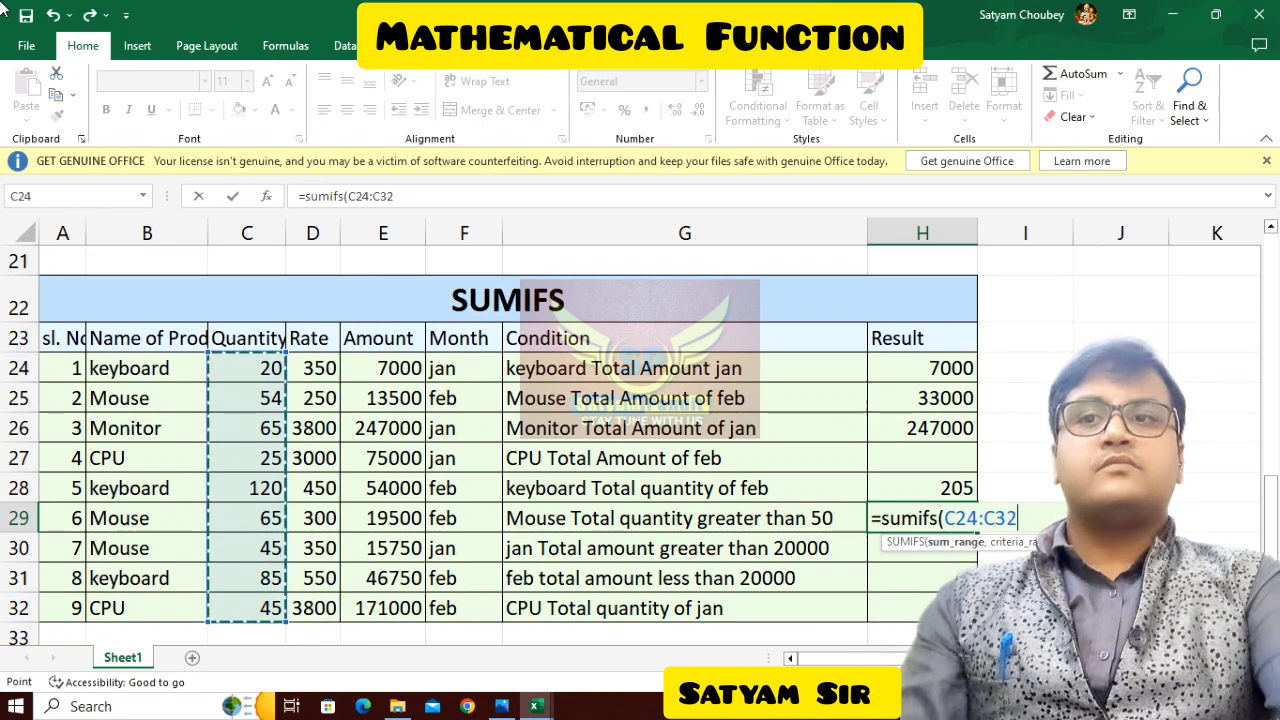
text(,)
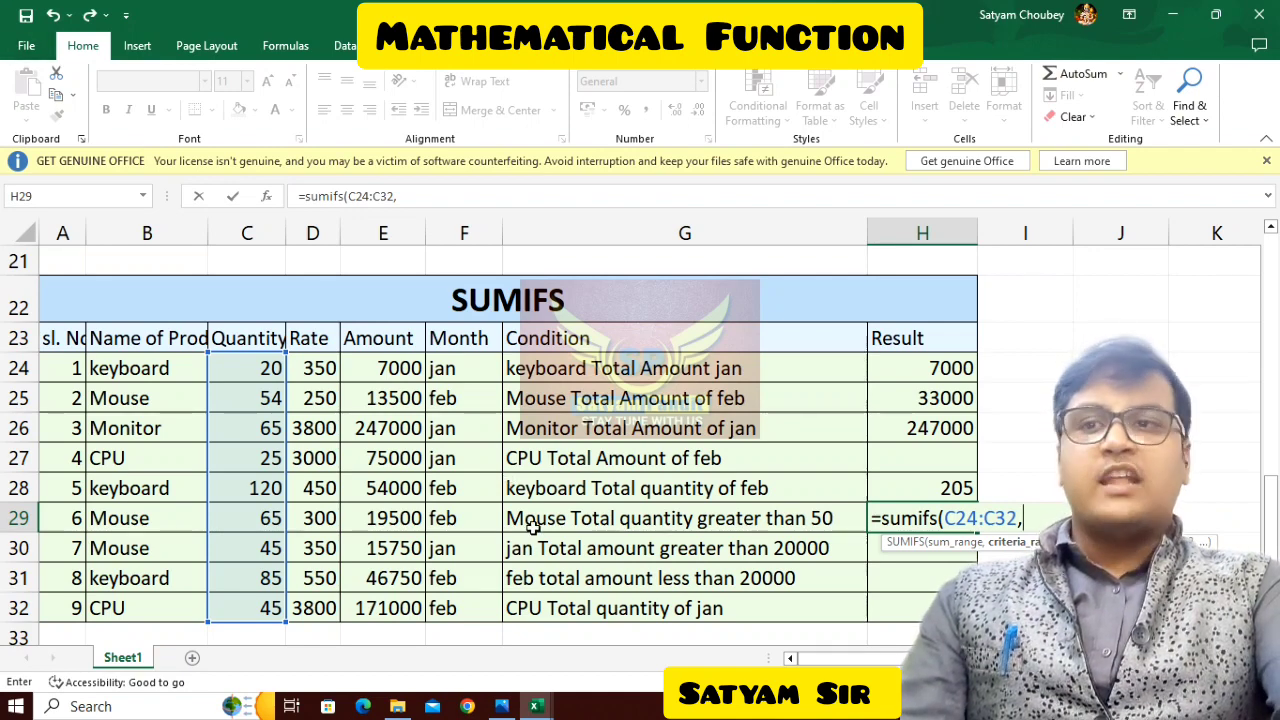
drag(138, 366, 132, 582)
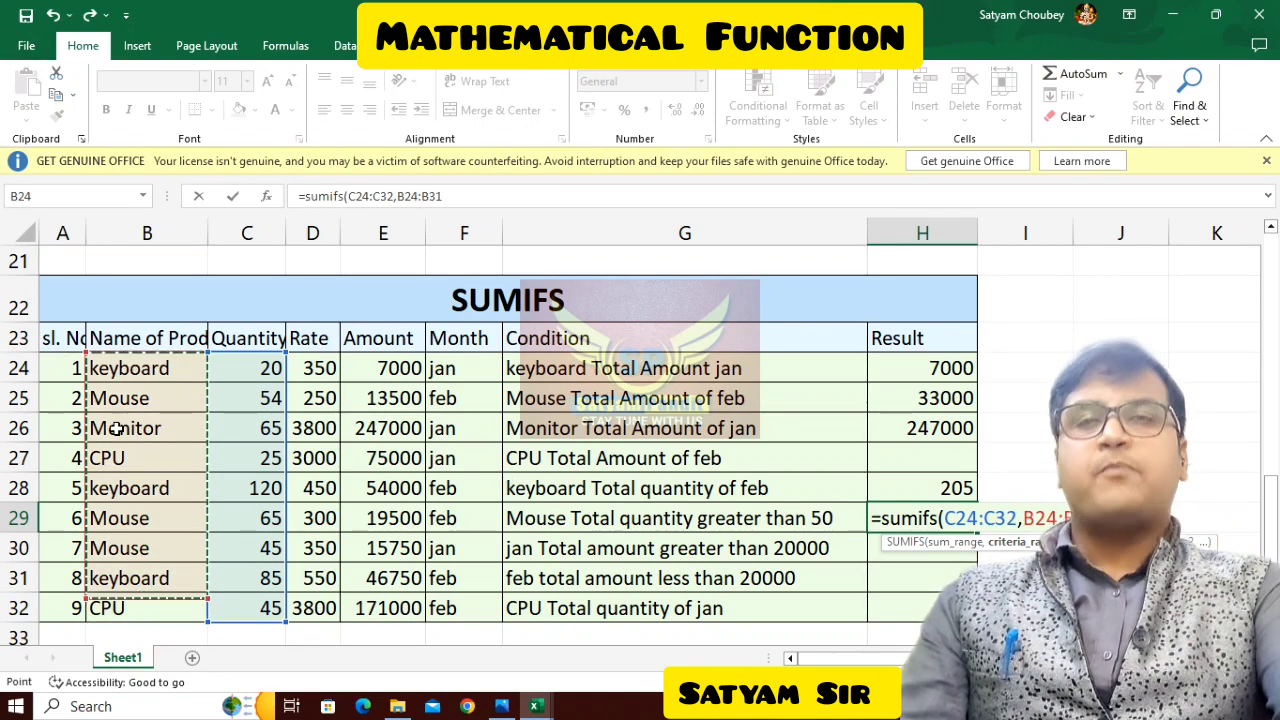
text(,"MO)
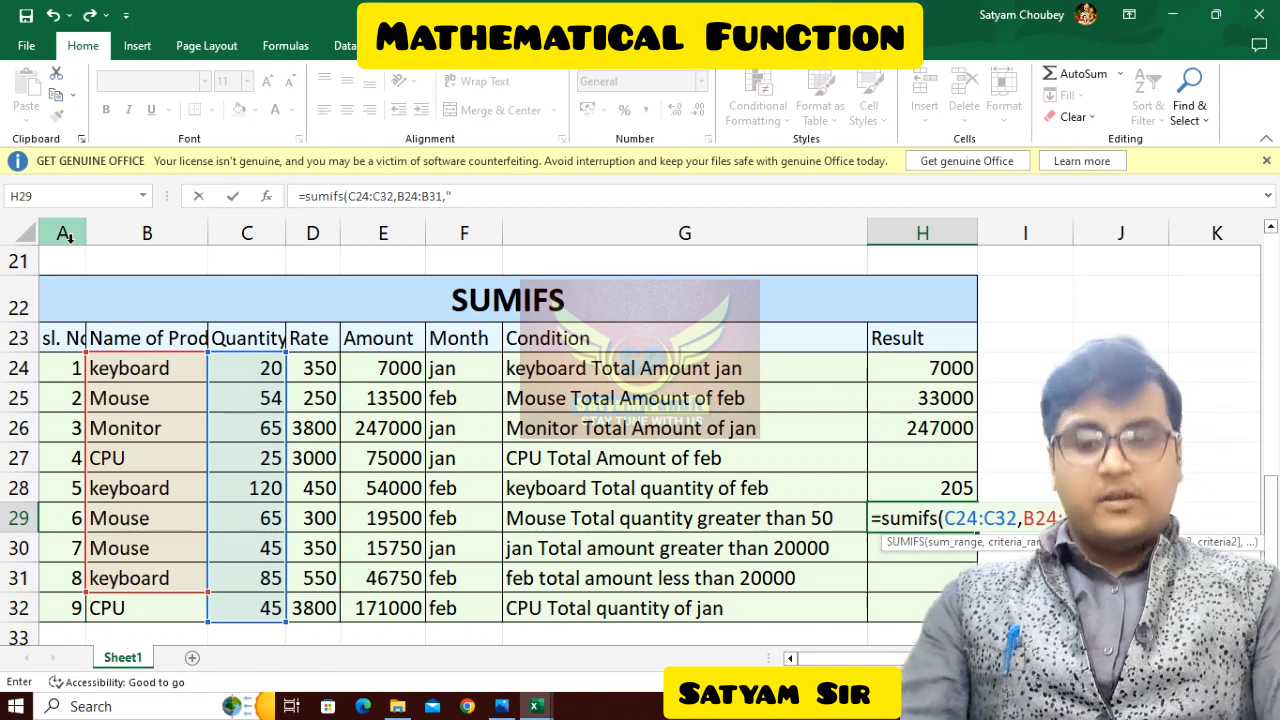
text(use",)
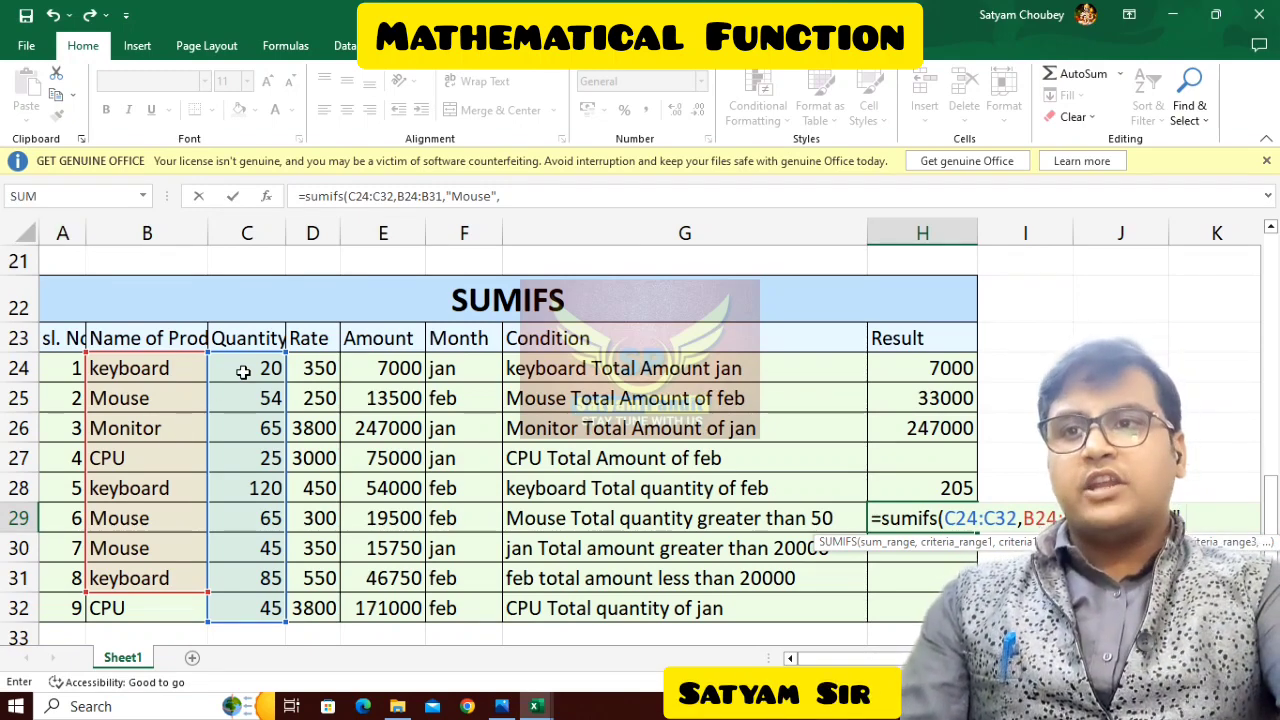
Step: Add C24:C32 as the second criteria range in the H29 formula and correct its product range to B24:B32
drag(243, 372, 255, 610)
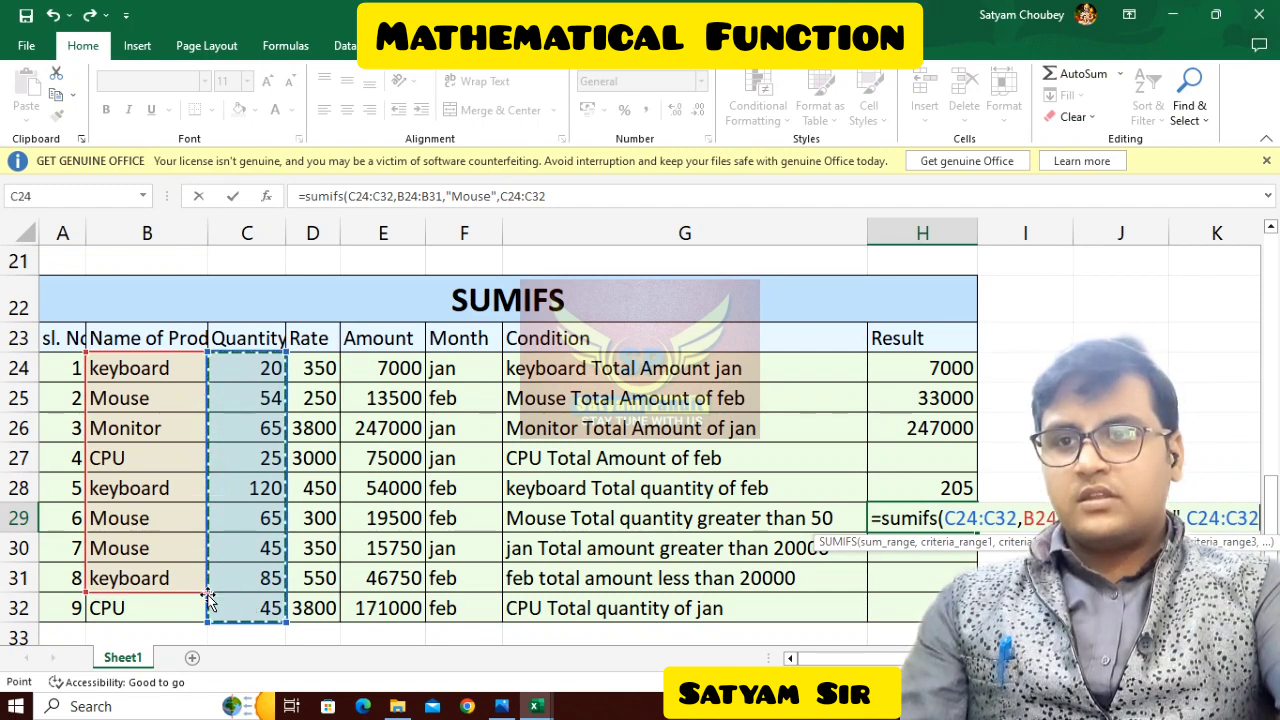
drag(208, 597, 206, 611)
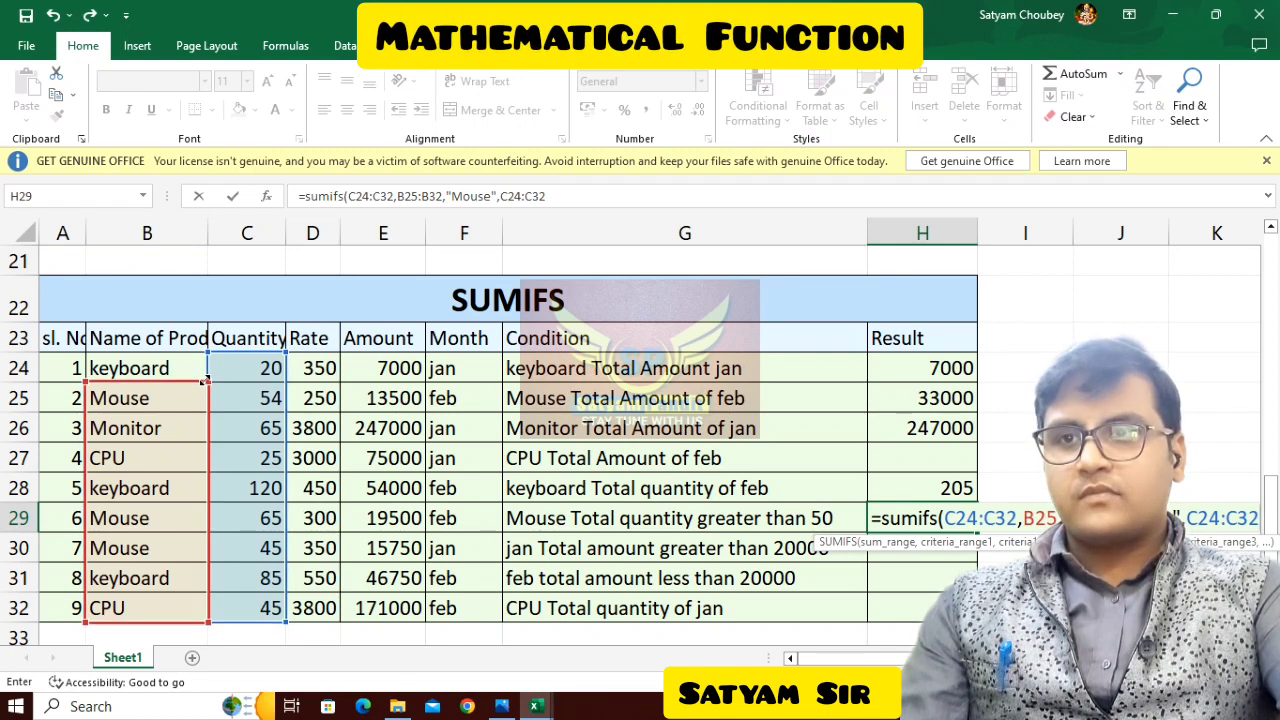
drag(205, 380, 207, 370)
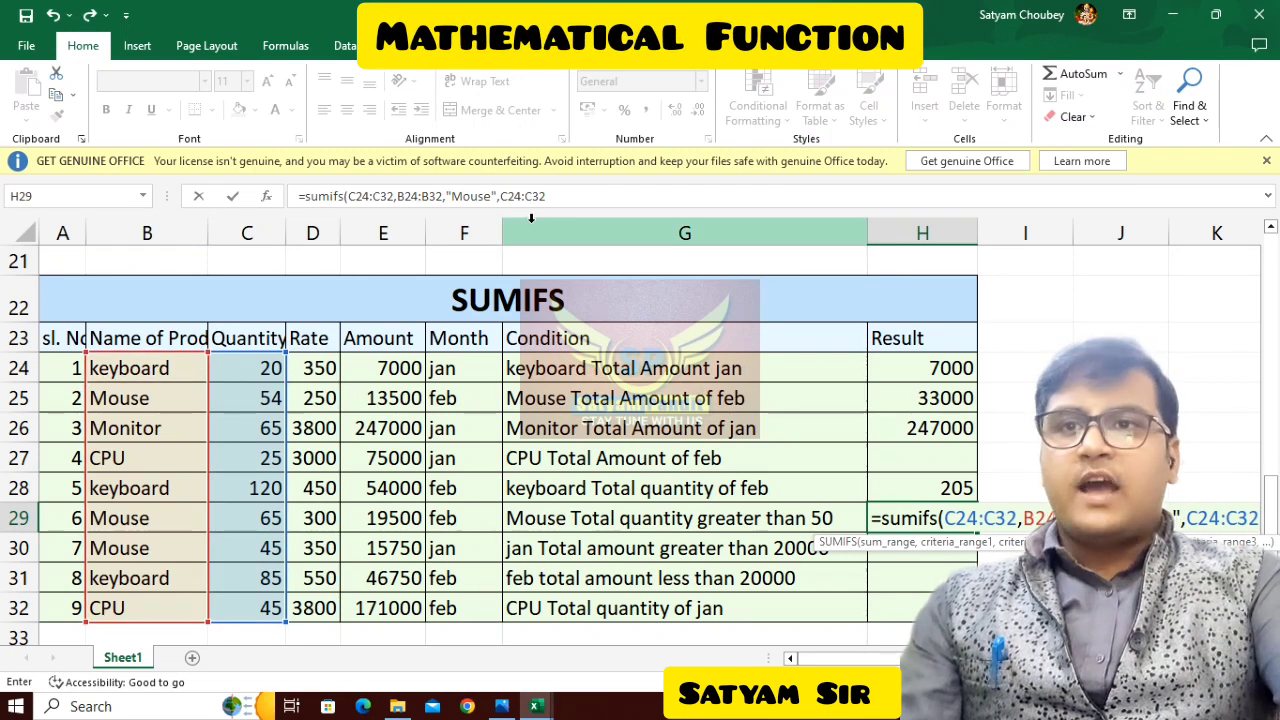
Step: Complete the H29 formula with ">50" as the second criterion and review the entered formula
click(566, 196)
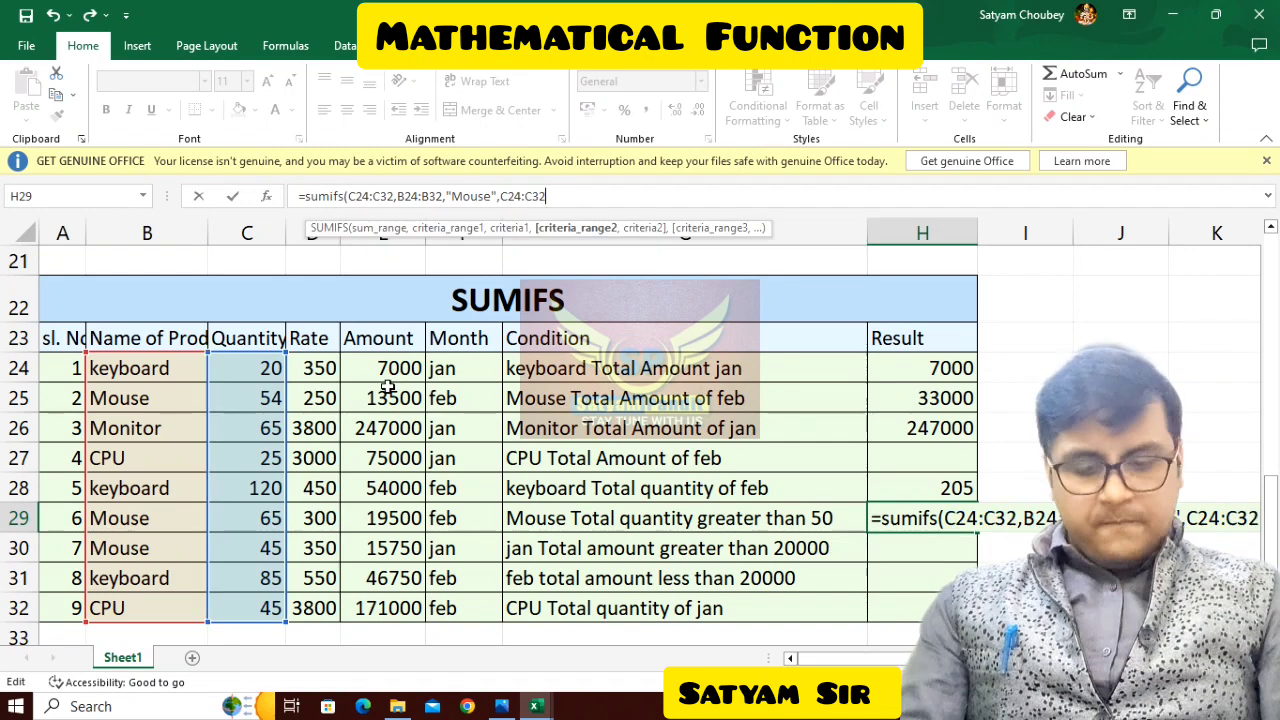
text(,")
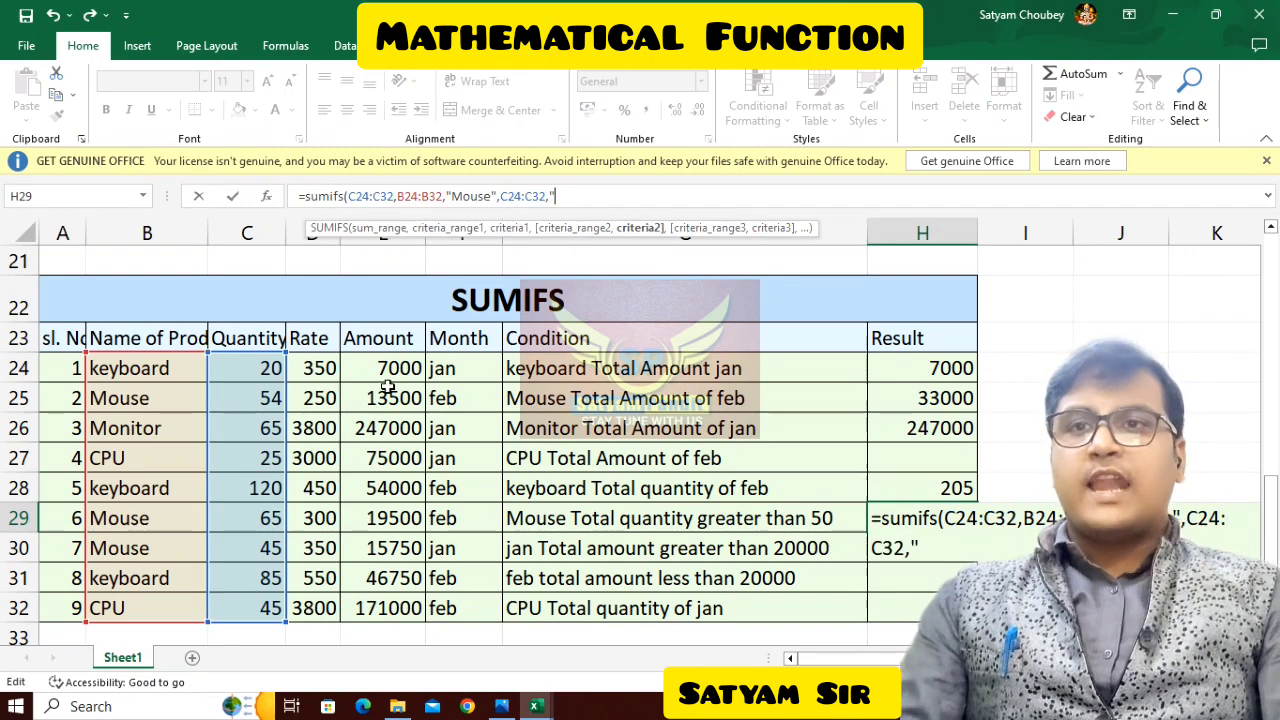
text(>)
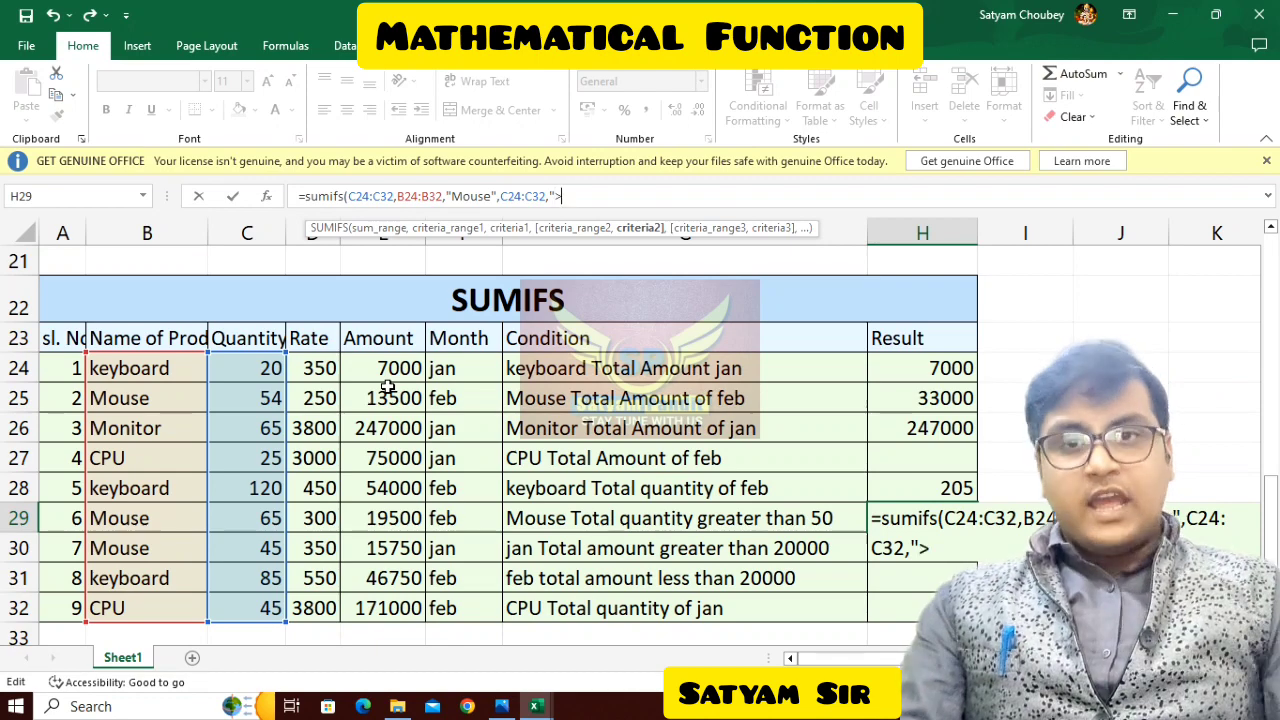
text(50")
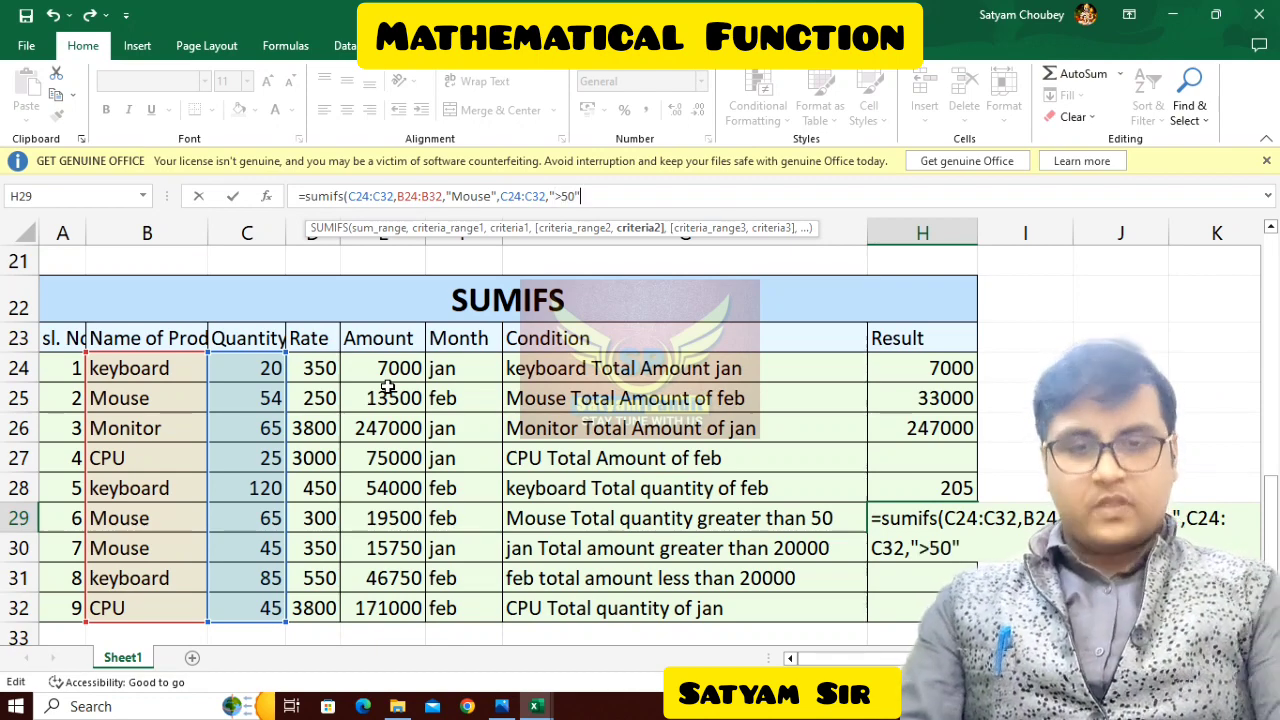
text())
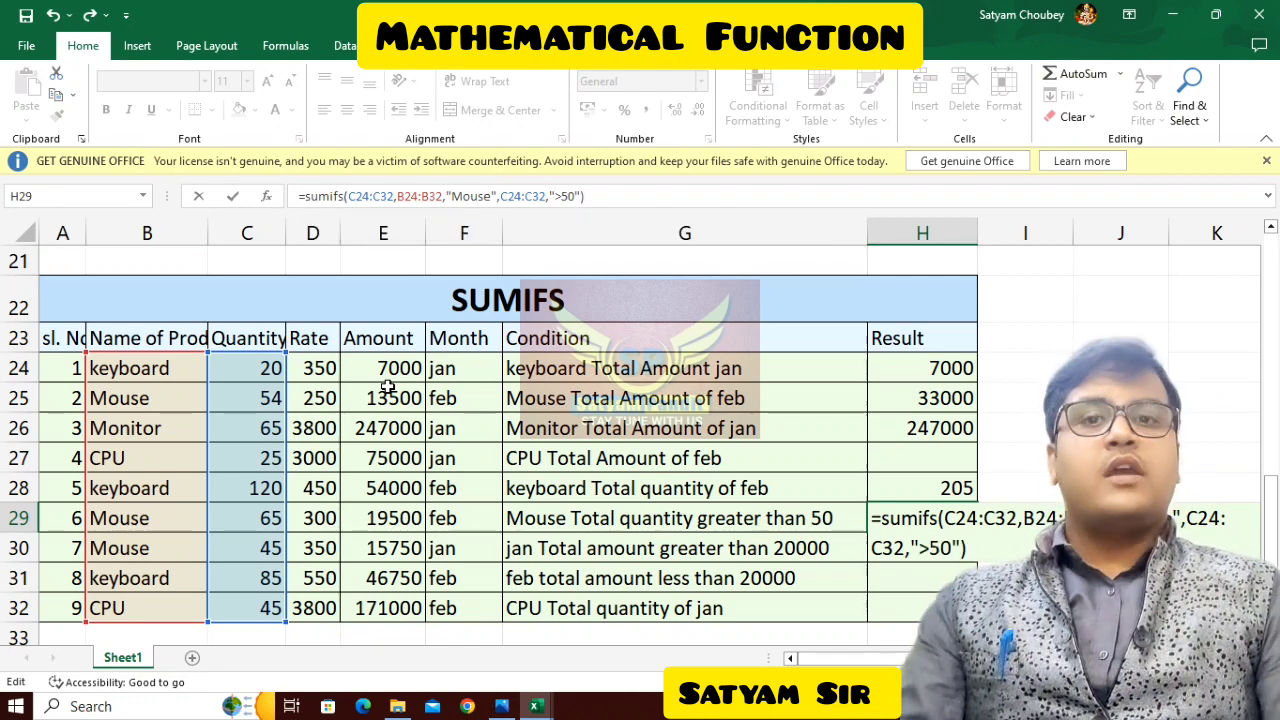
key(Return)
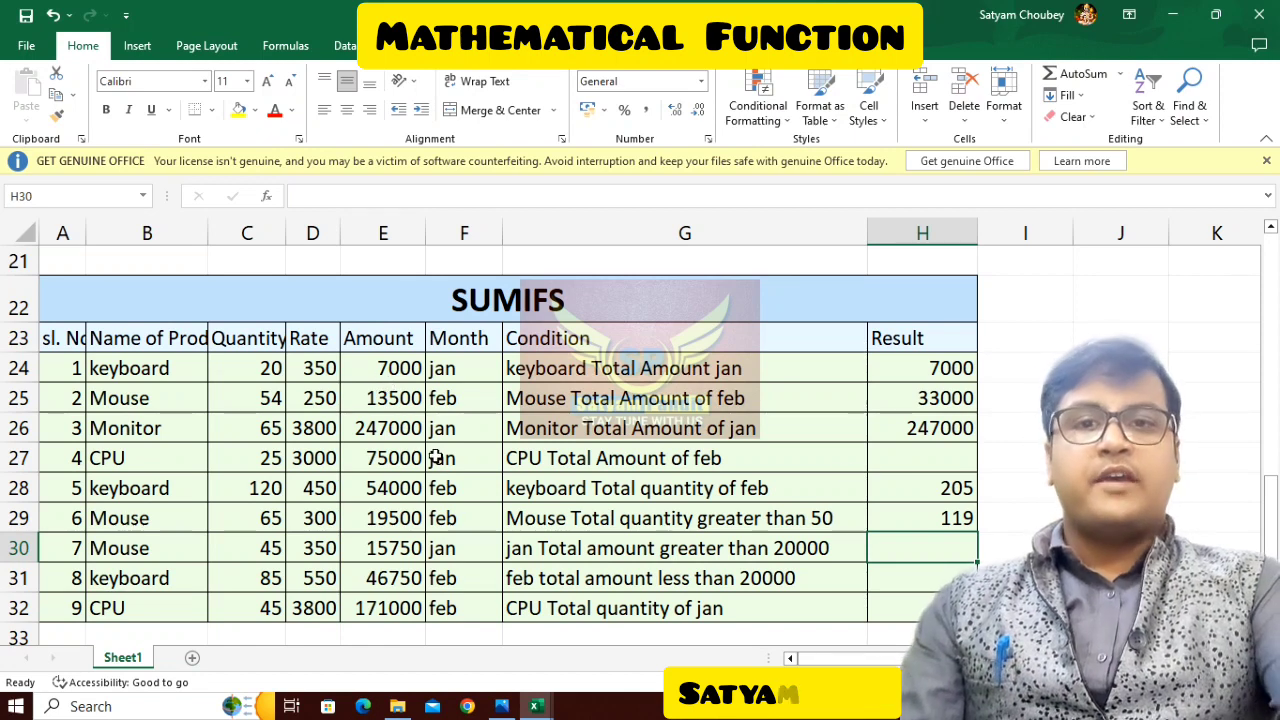
click(938, 516)
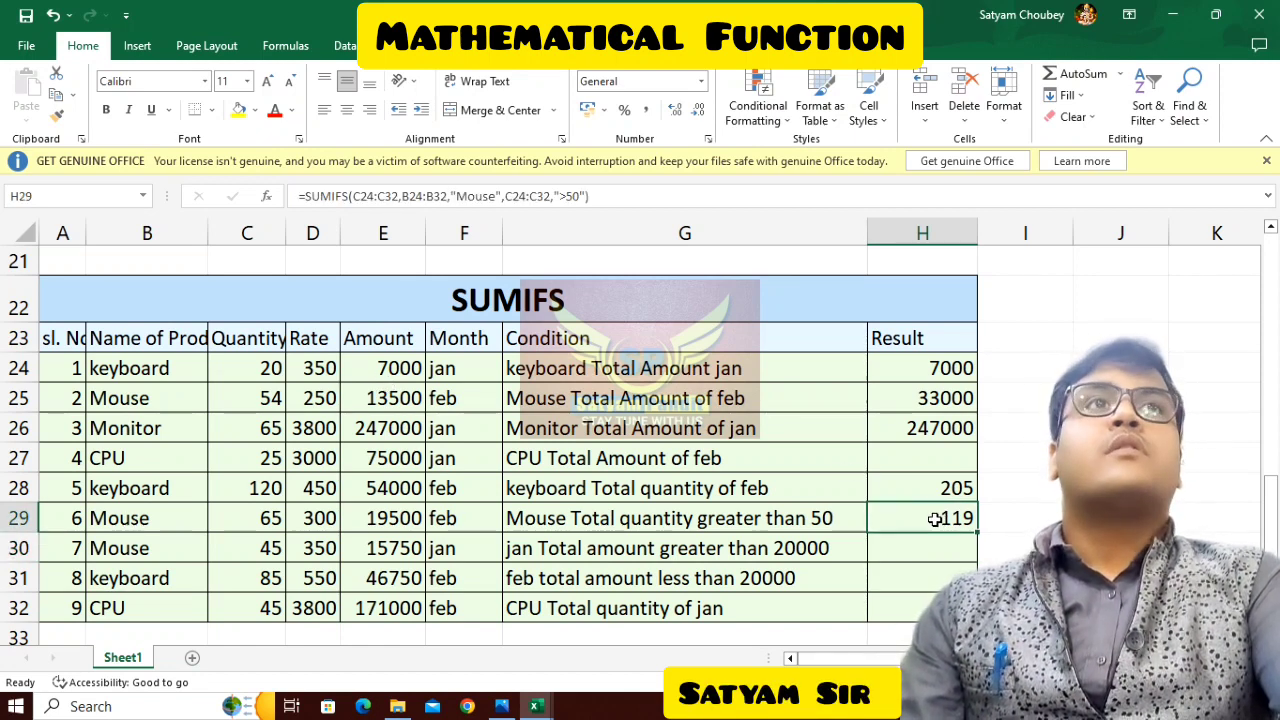
click(912, 547)
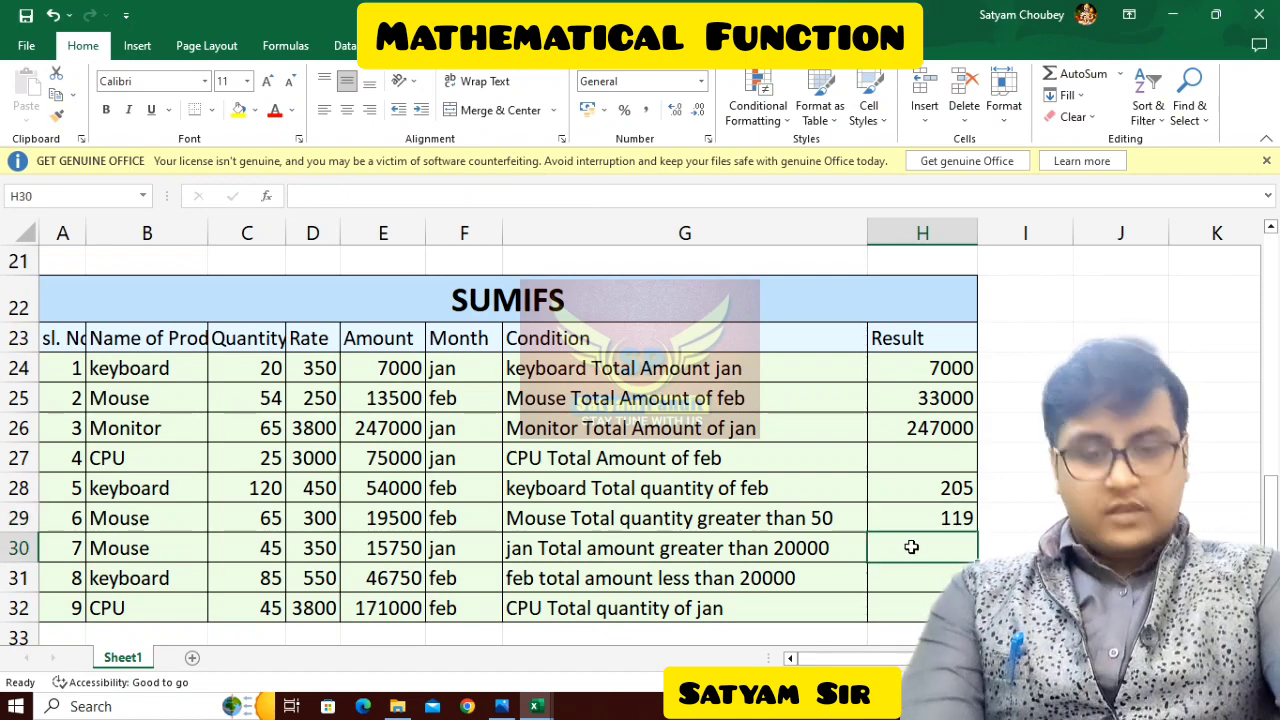
Step: Check the Mouse quantity total by adding C25 and C29 in H30, and clear the trial formula
text(=)
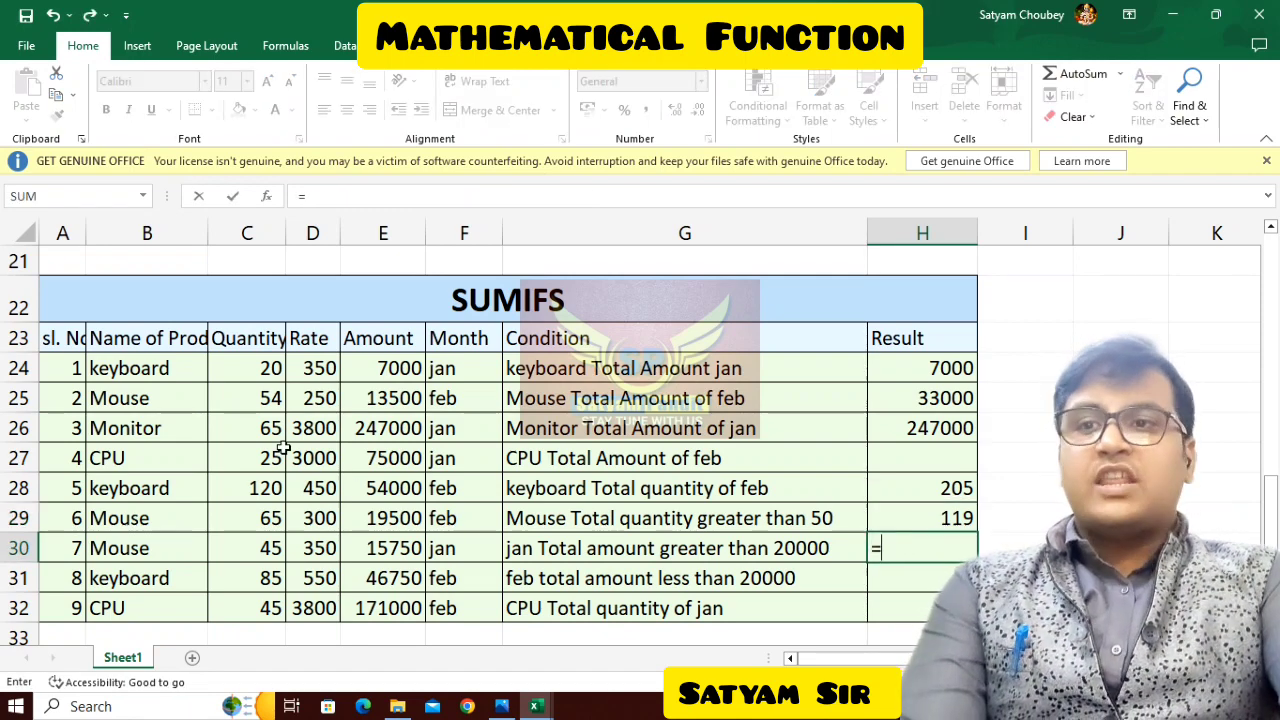
click(250, 398)
text(+)
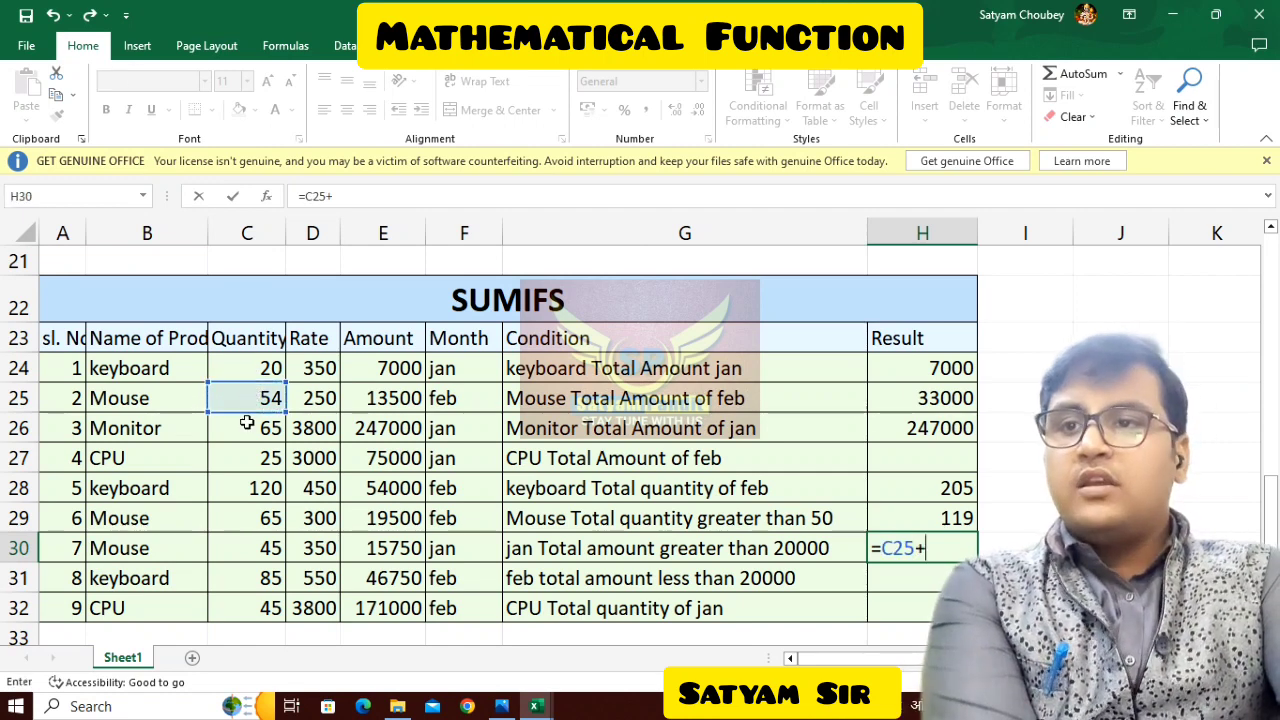
click(242, 515)
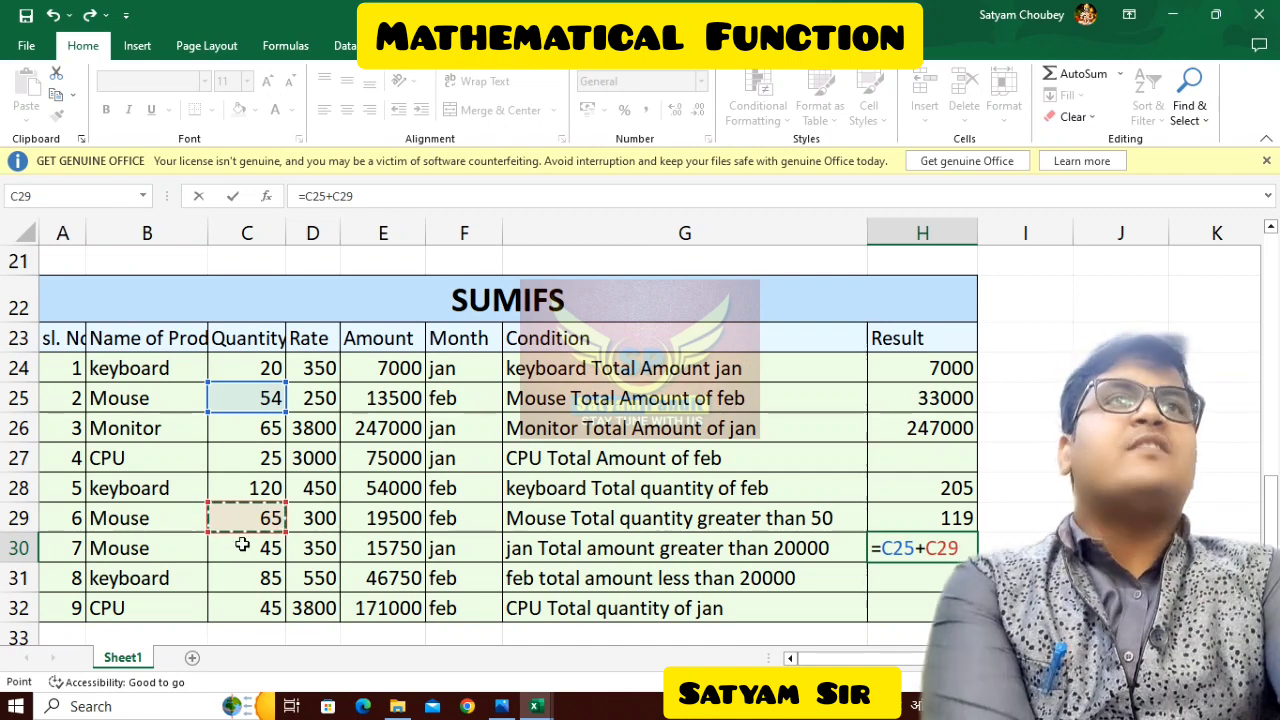
key(Return)
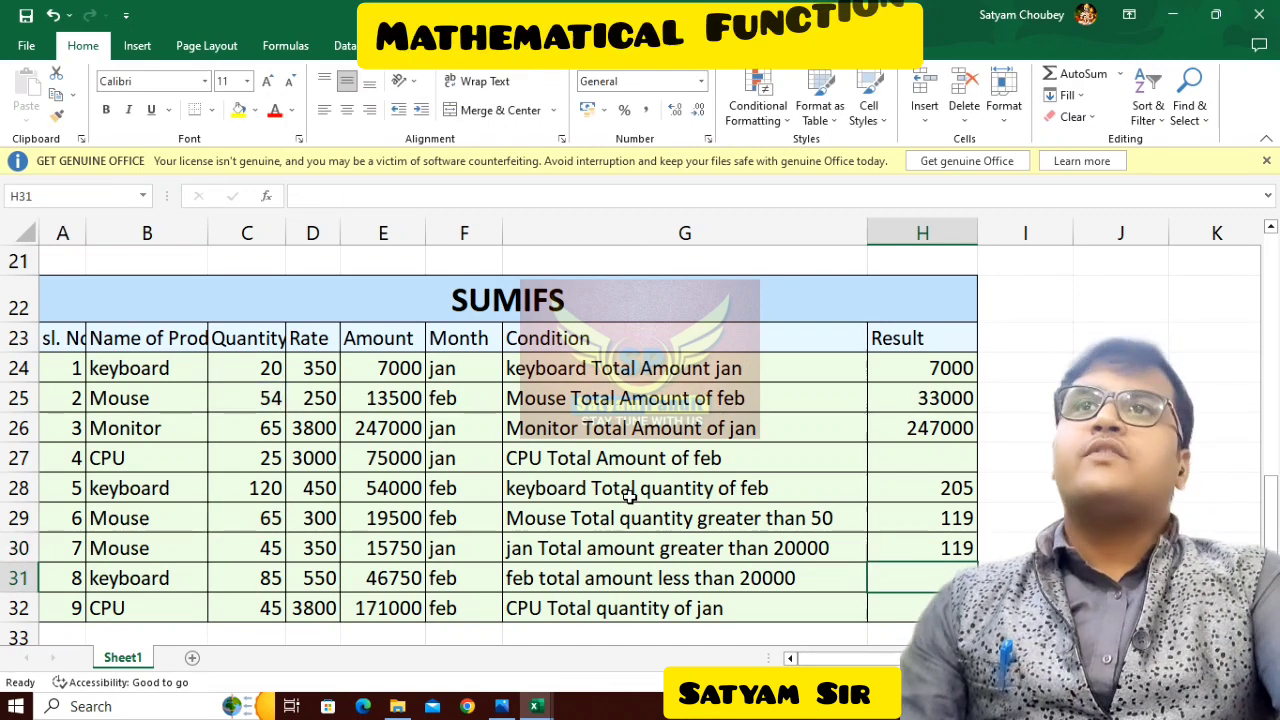
click(922, 551)
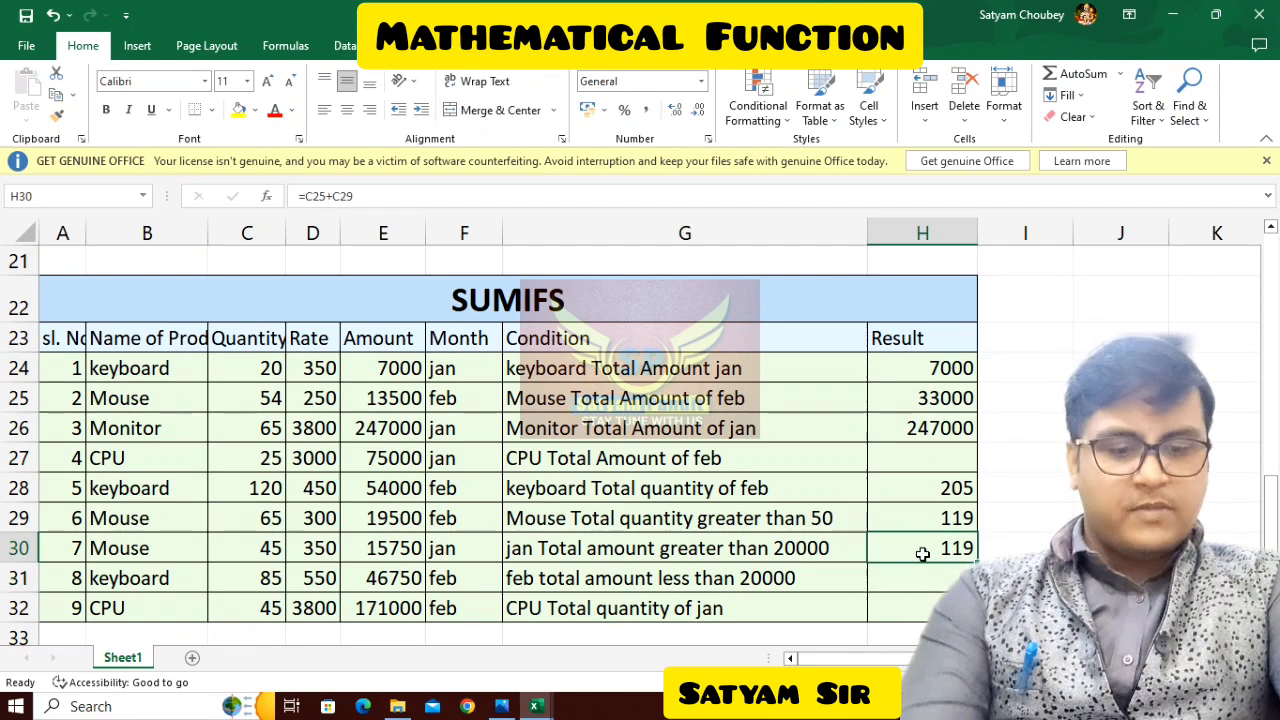
key(Delete)
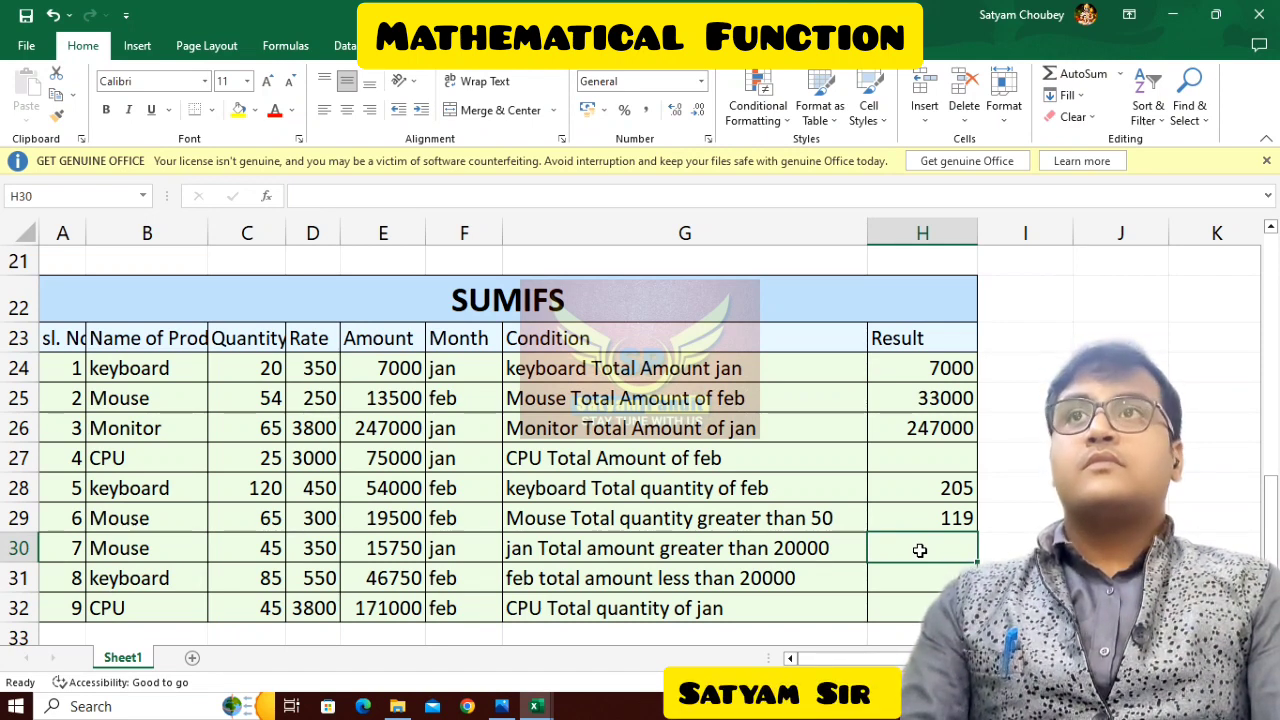
Step: Start a SUMIFS formula in H30 that sums E24:E32 where F24:F32 equals "jan"
text(=)
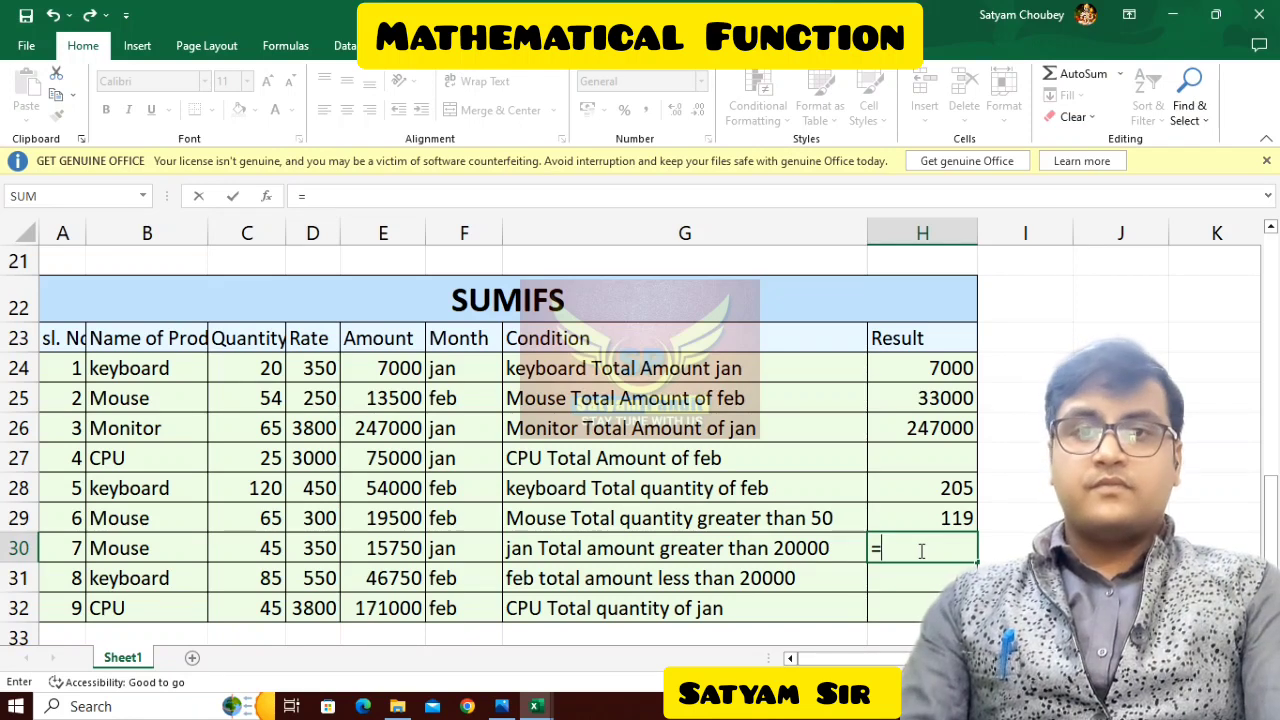
text(sumifs()
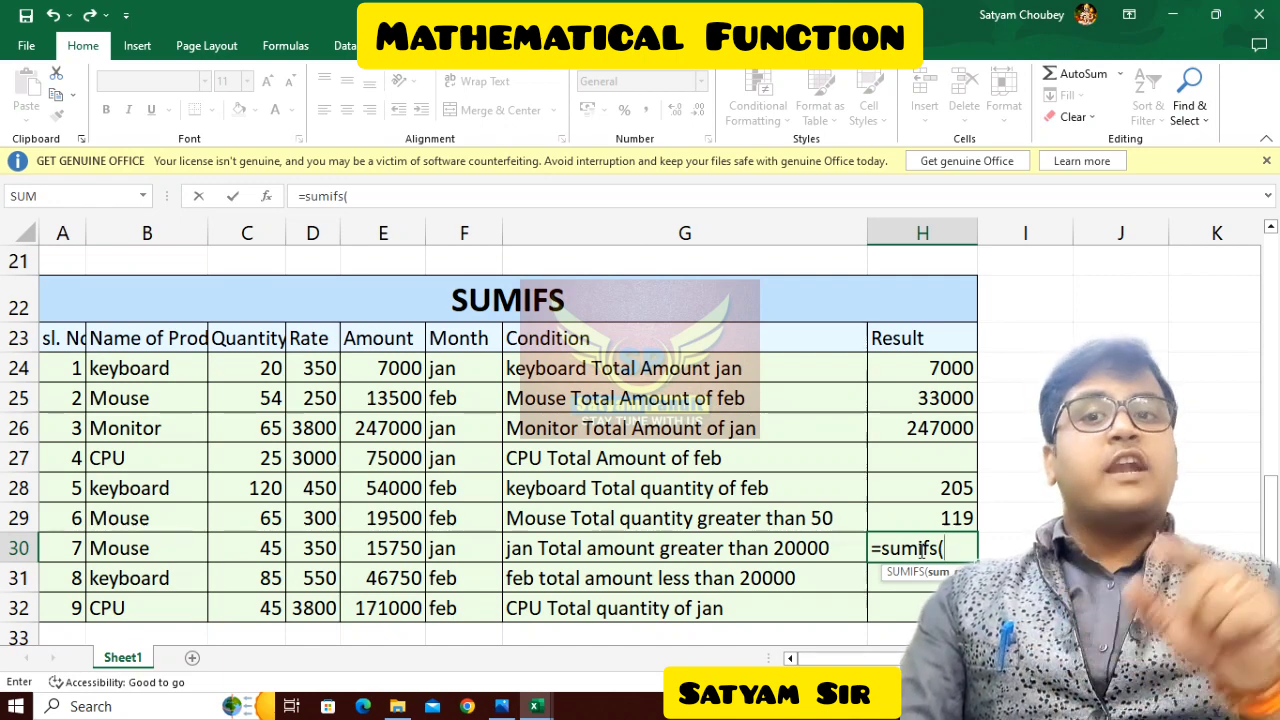
drag(392, 366, 400, 607)
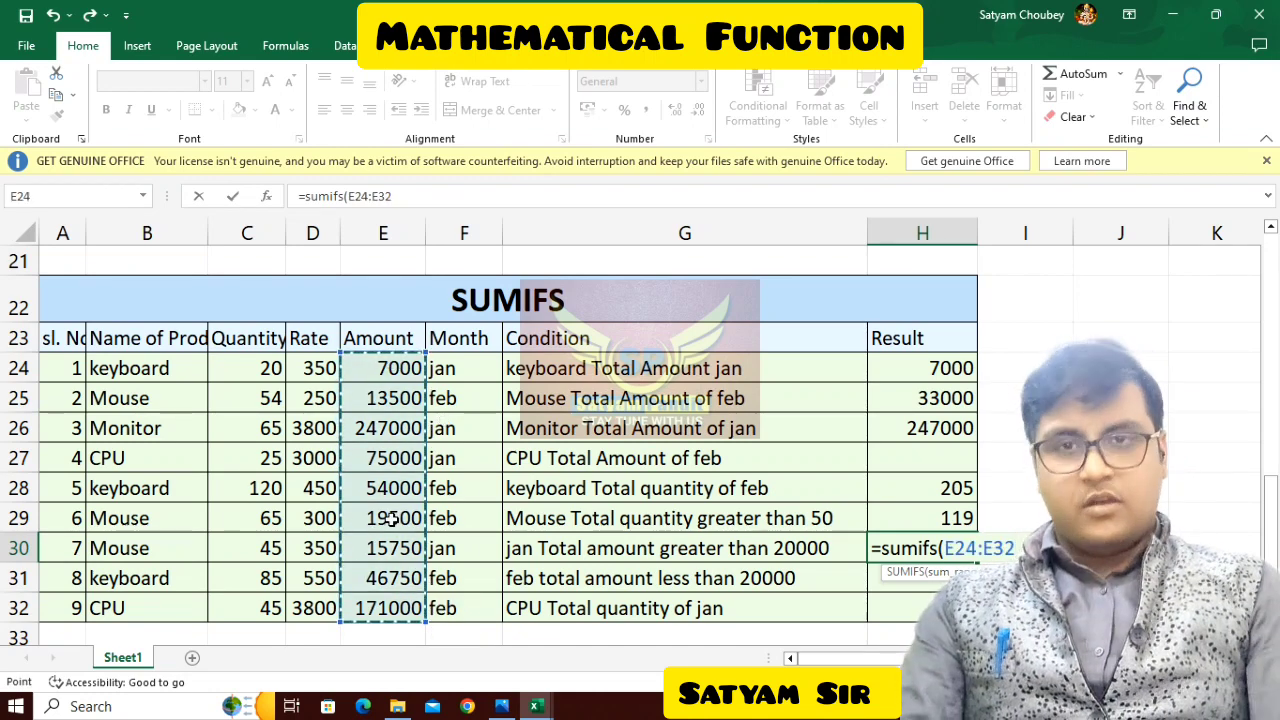
text(,)
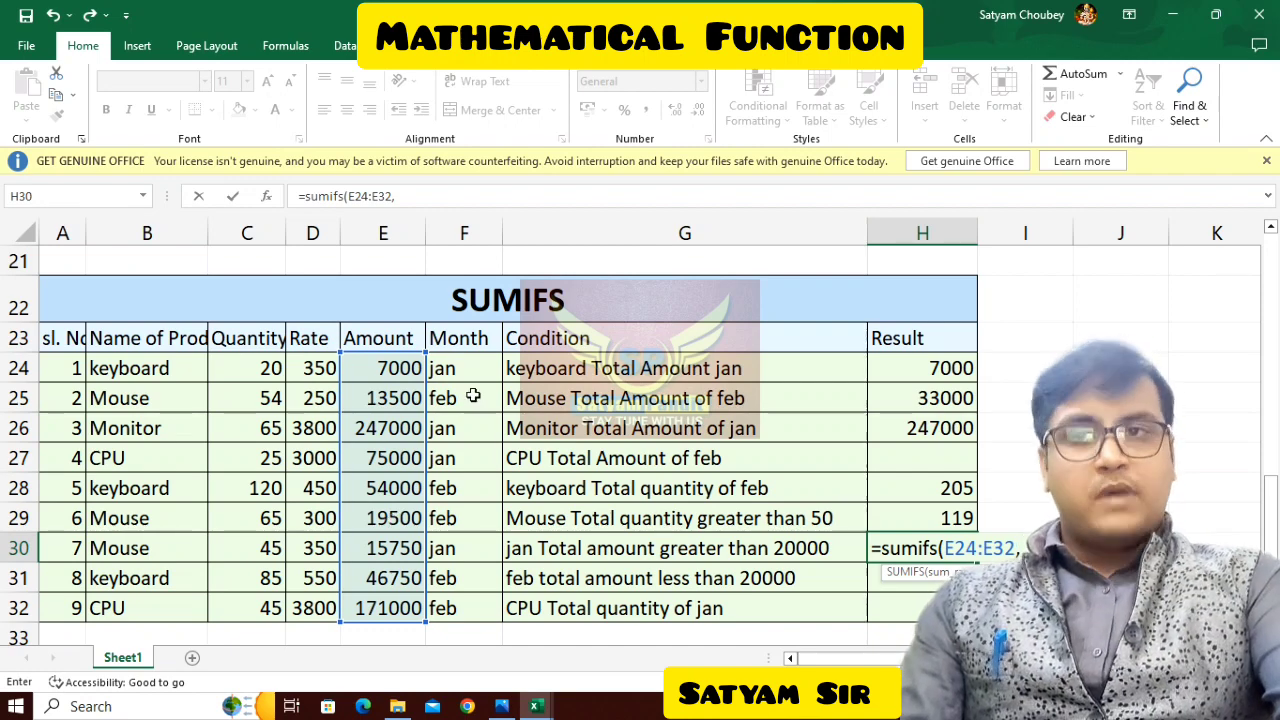
drag(446, 368, 472, 610)
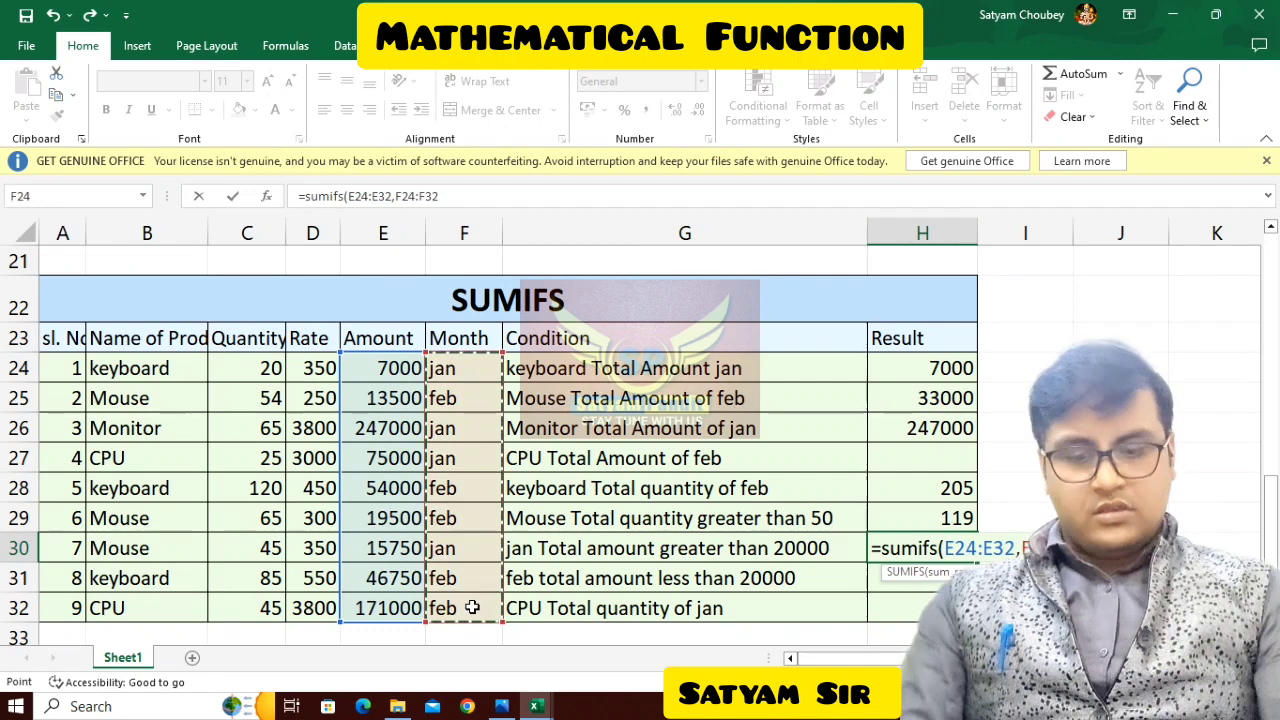
text(,)
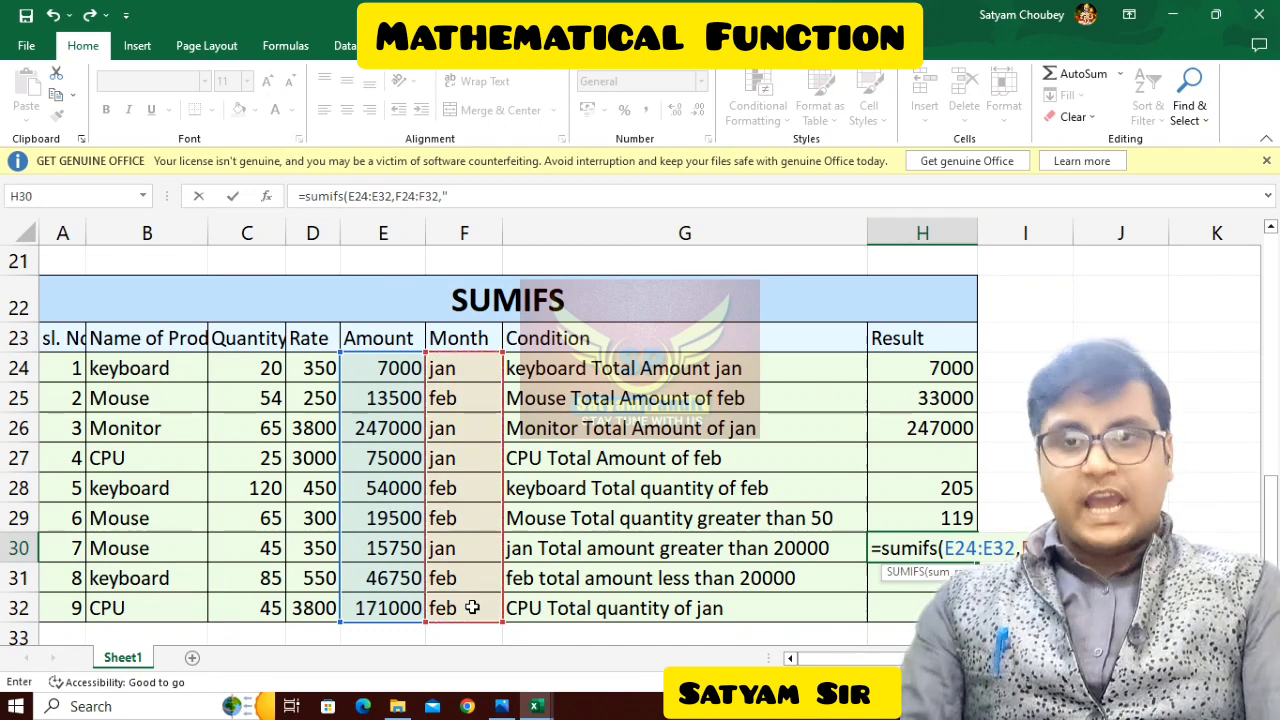
text("jan",)
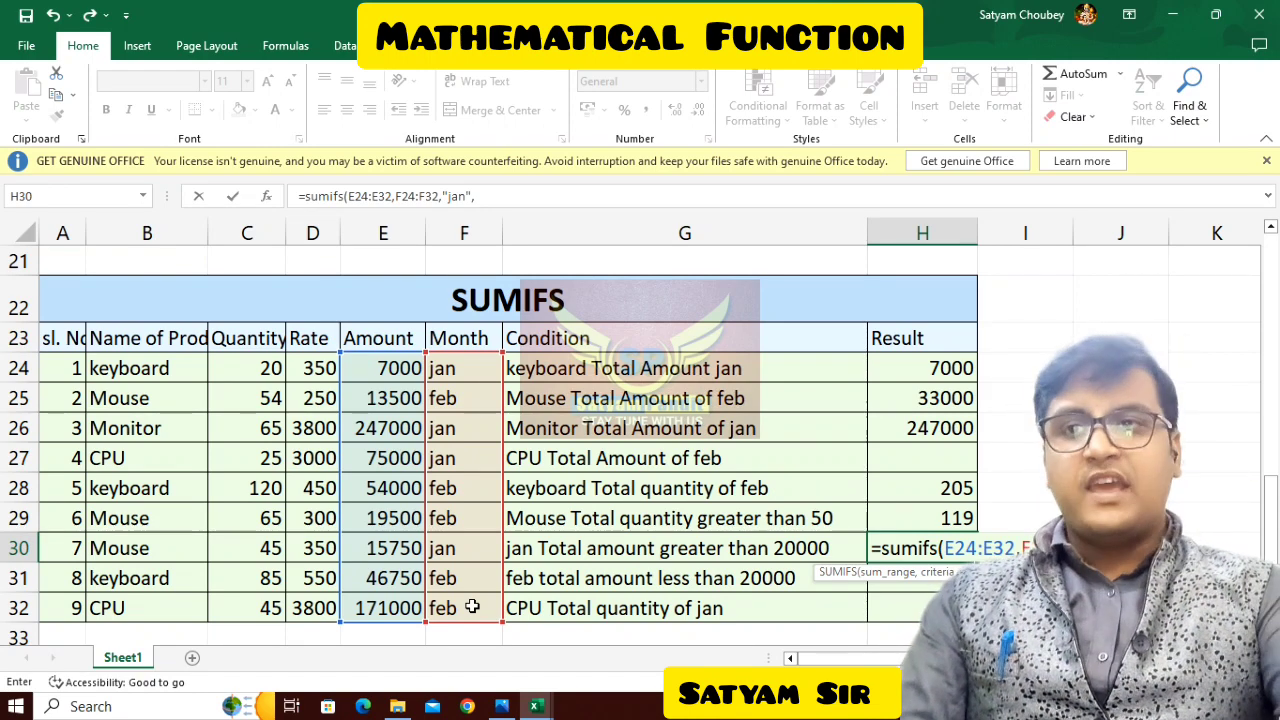
Step: Complete the H30 formula with a second criterion requiring E24:E32 to be ">20000"
drag(382, 370, 371, 608)
text(,)
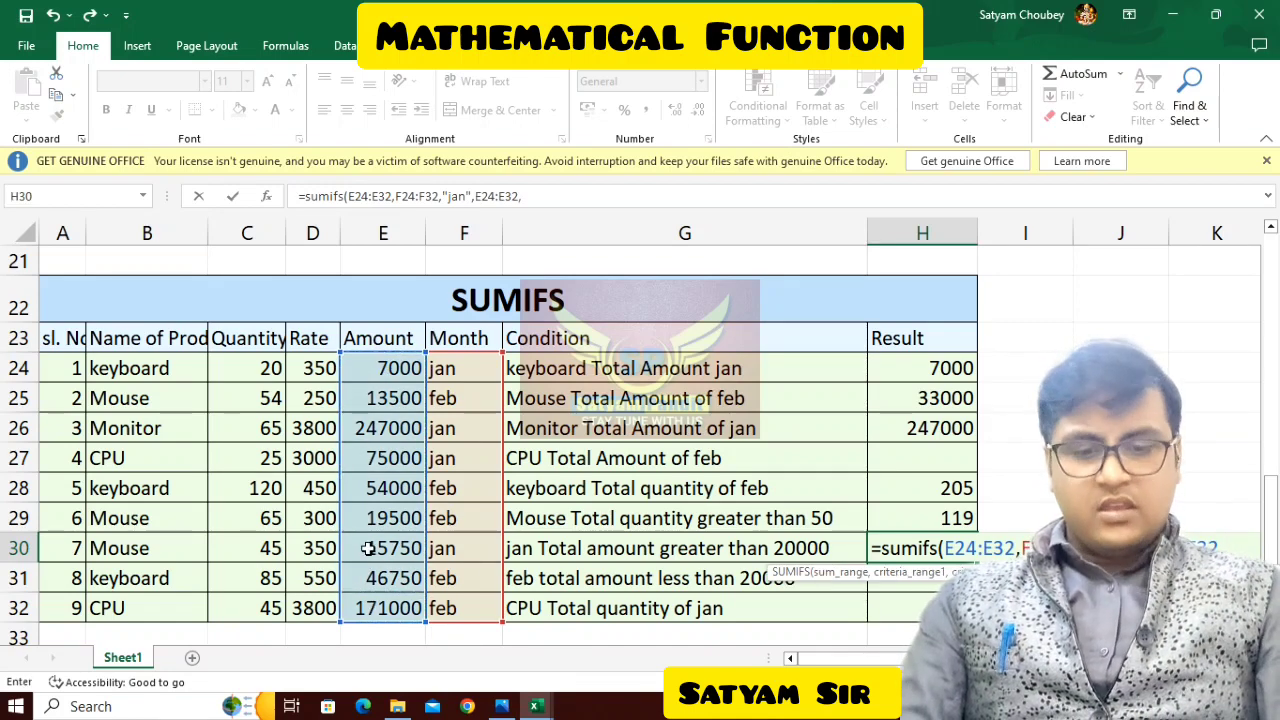
text(">)
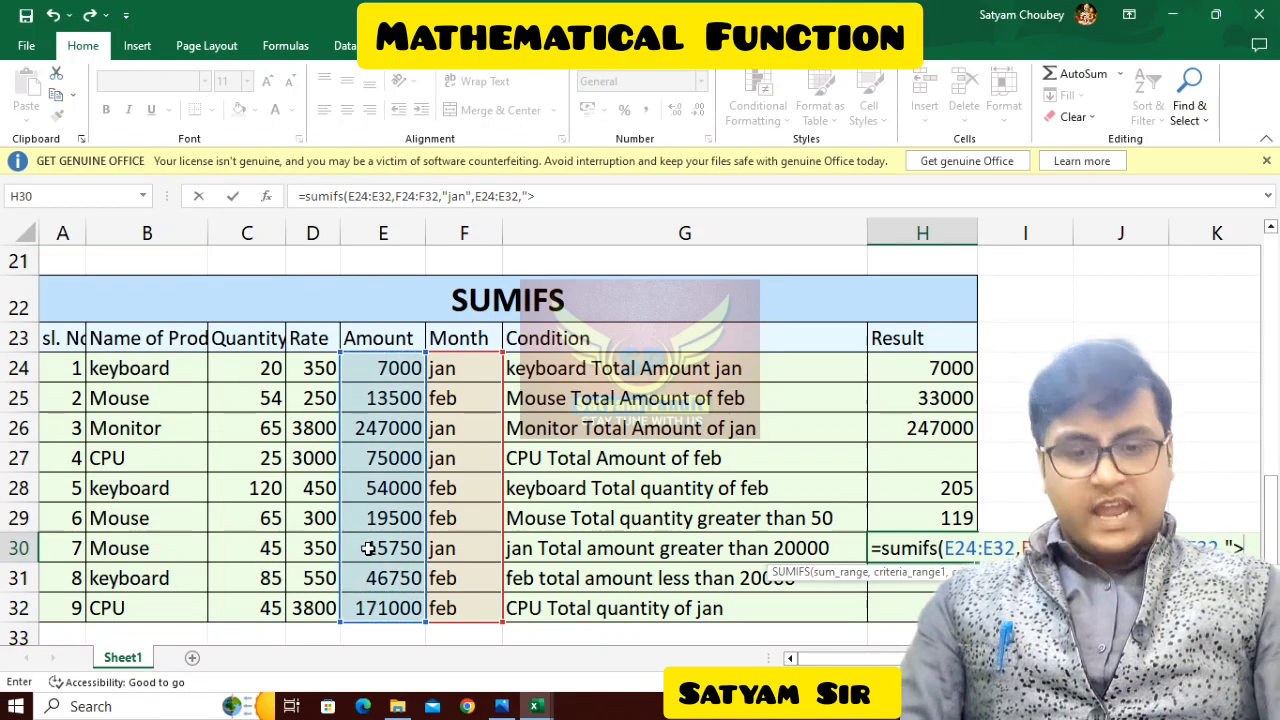
text(20000)
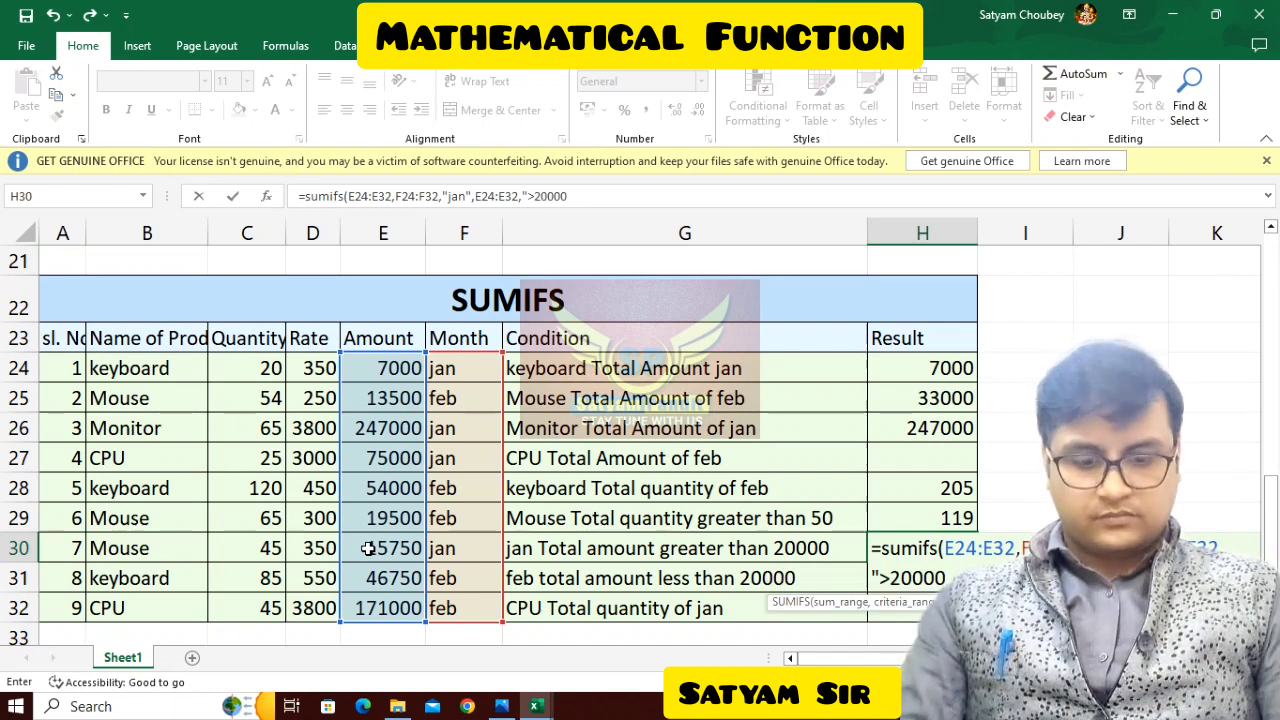
text("))
key(Return)
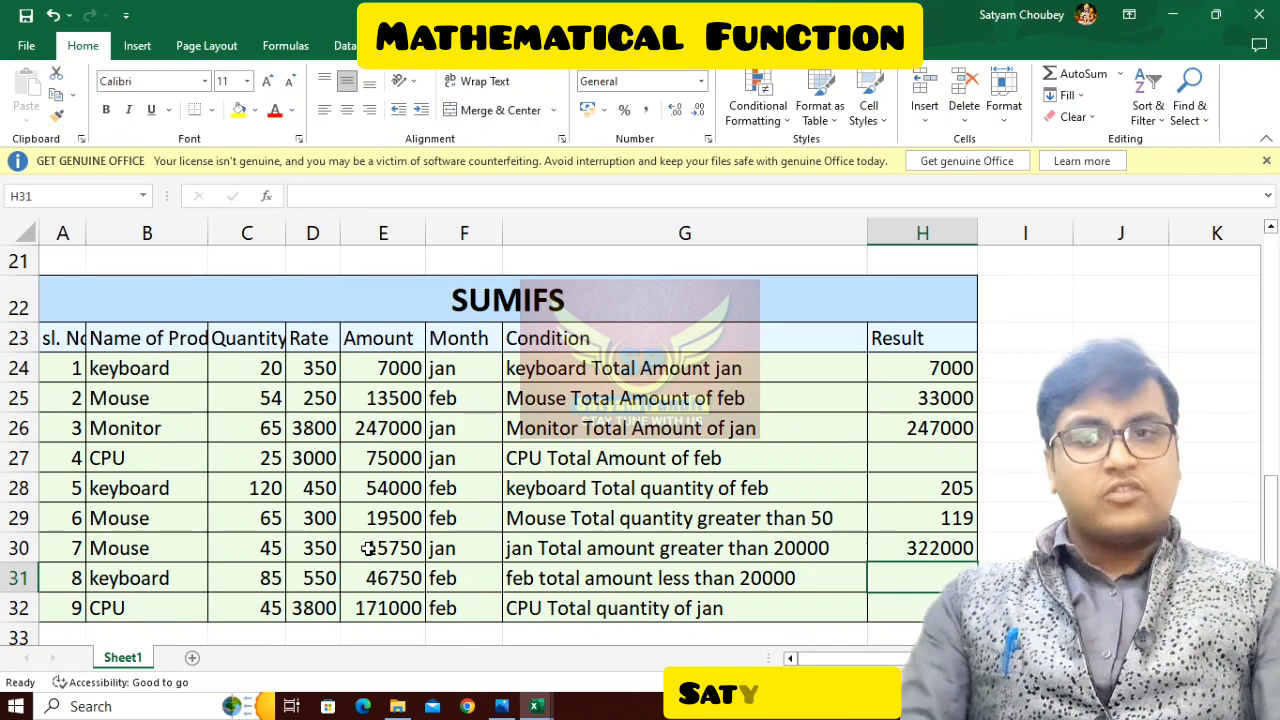
Step: Start a SUMIFS formula in H31 that sums E24:E32 where F24:F32 equals "feb"
text(=sumif)
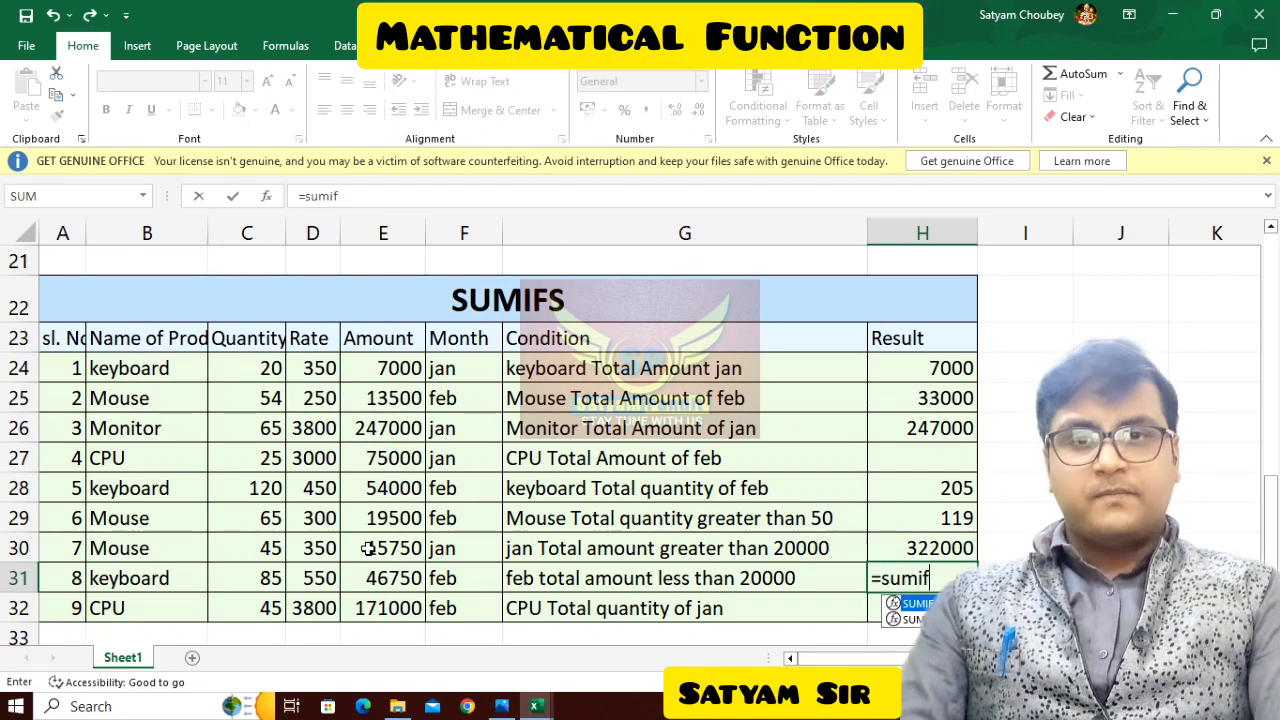
text(s()
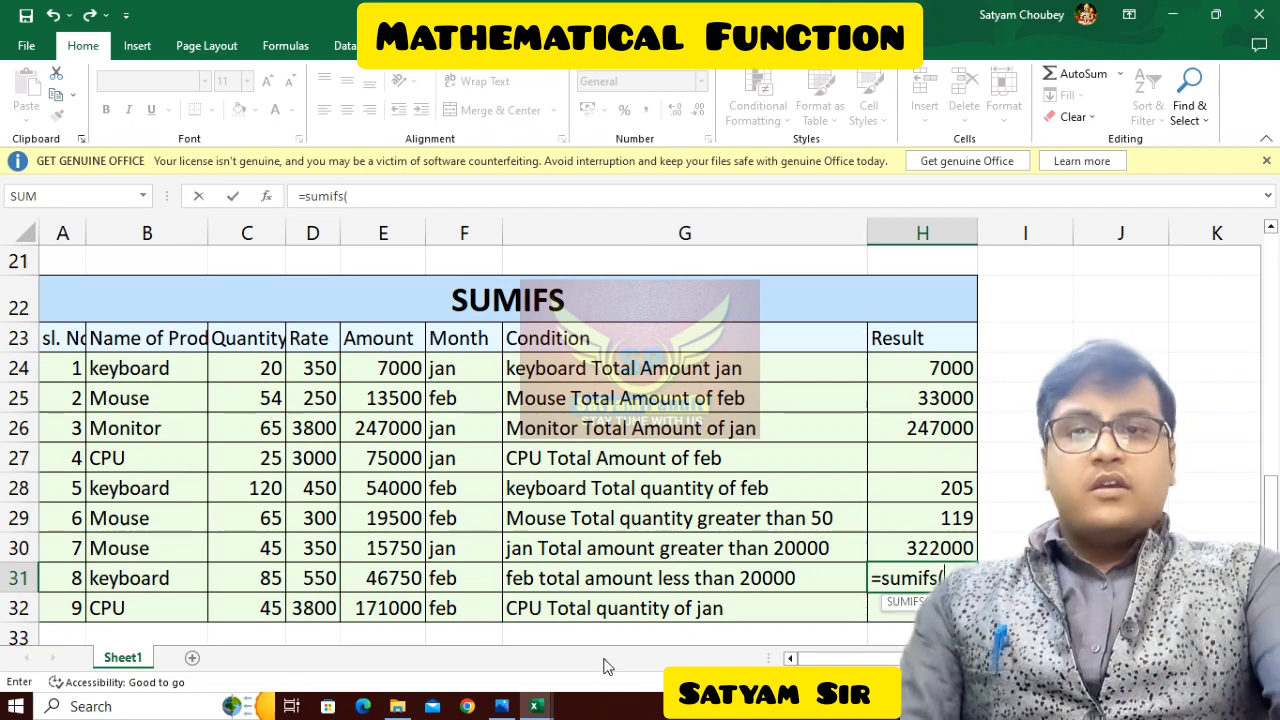
drag(380, 370, 395, 607)
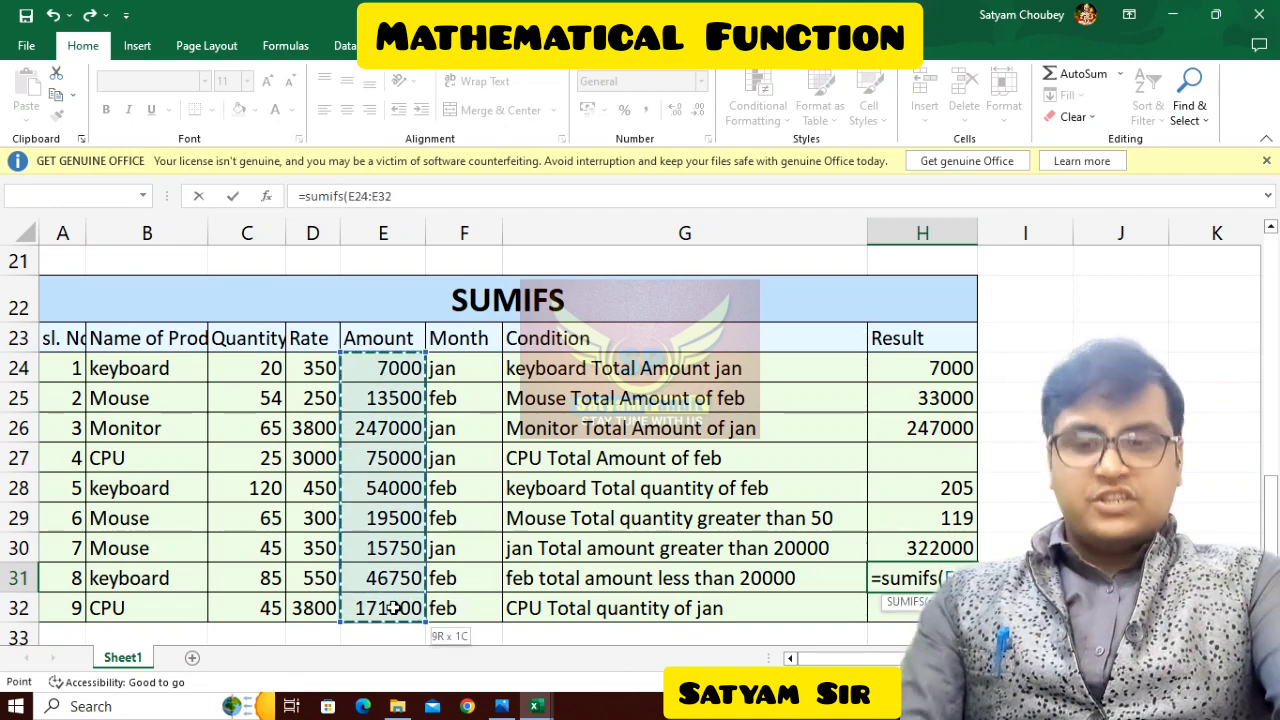
text(,)
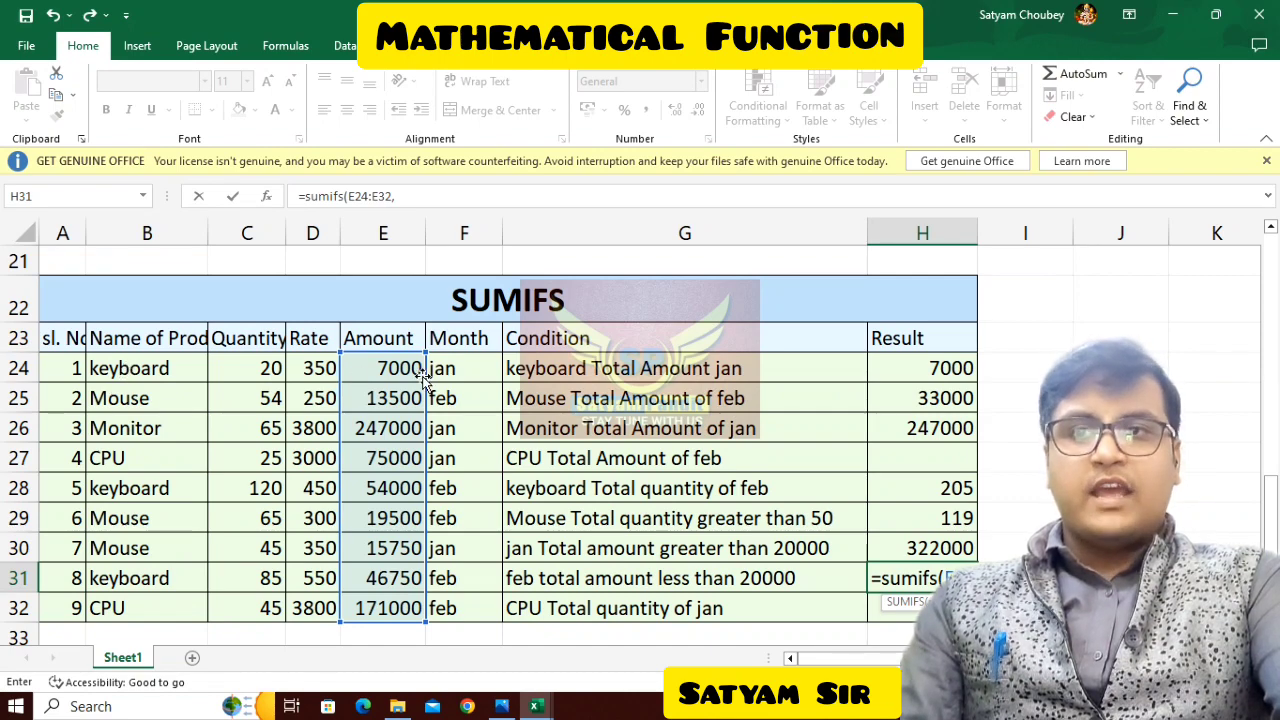
drag(455, 370, 455, 612)
text(,)
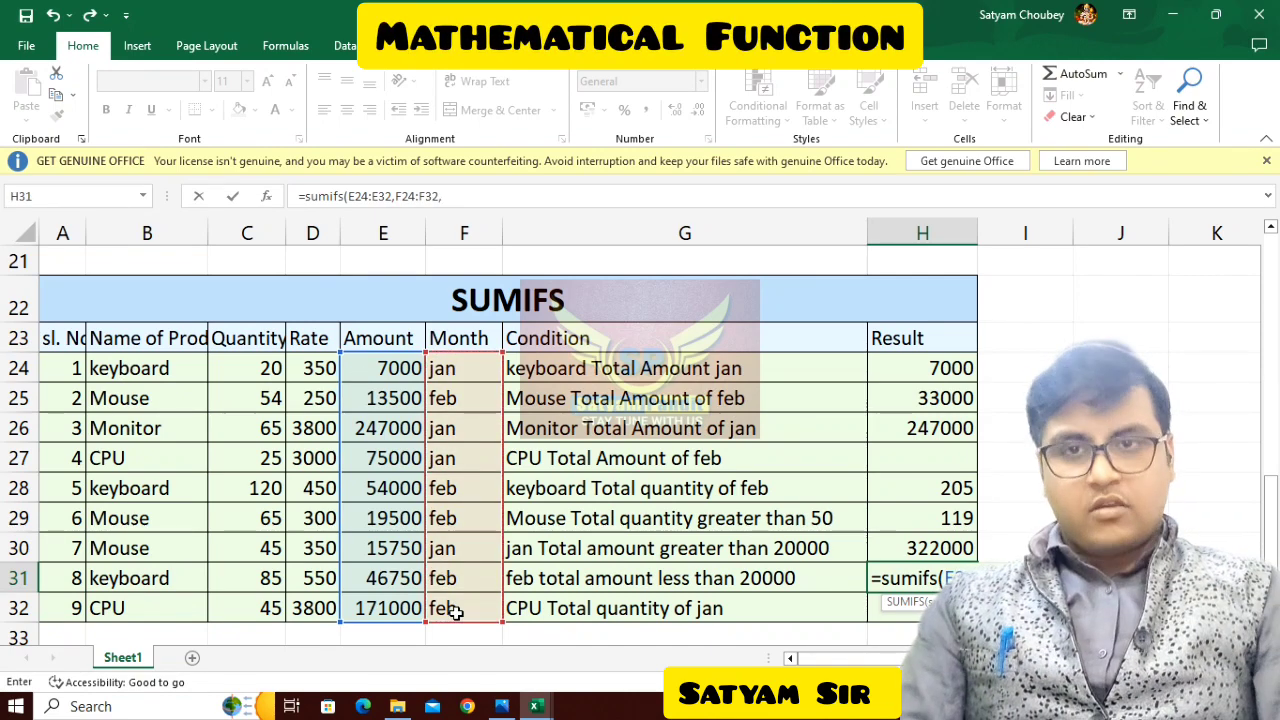
text("feb")
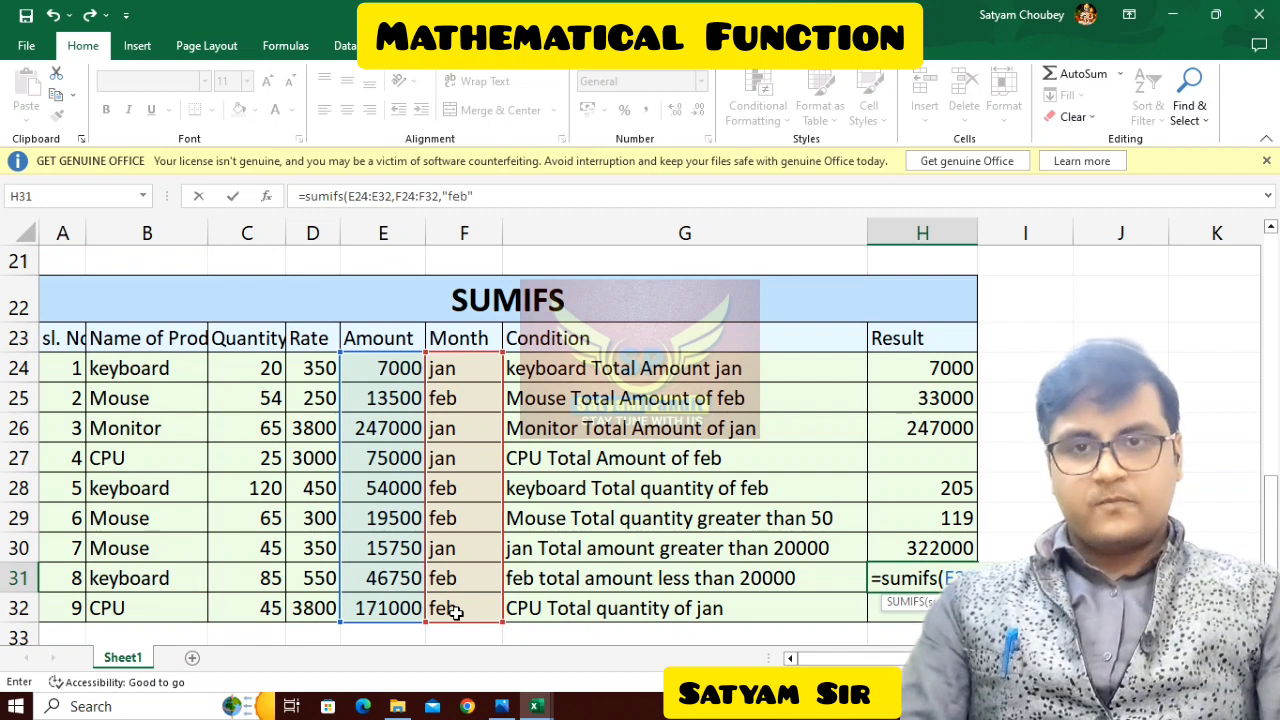
text(,)
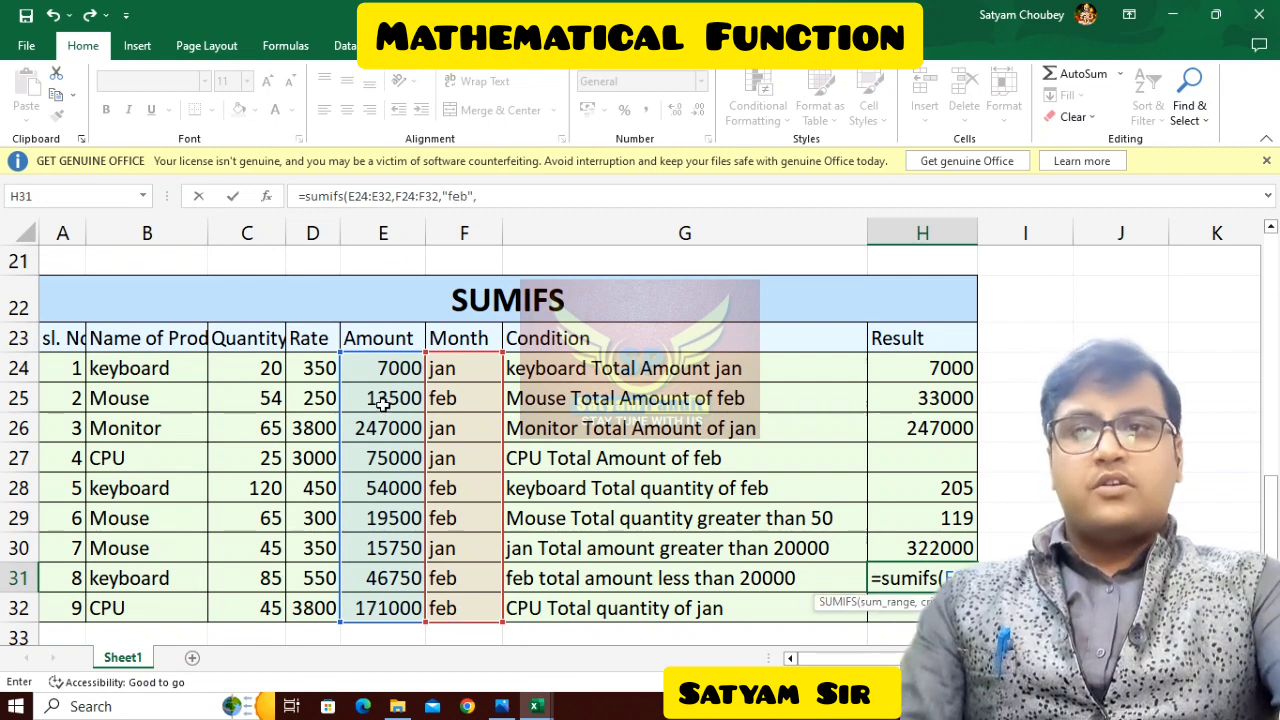
Step: Complete the H31 formula with E24:E32 as the second criteria range and "<20000" as its criterion
drag(391, 366, 392, 610)
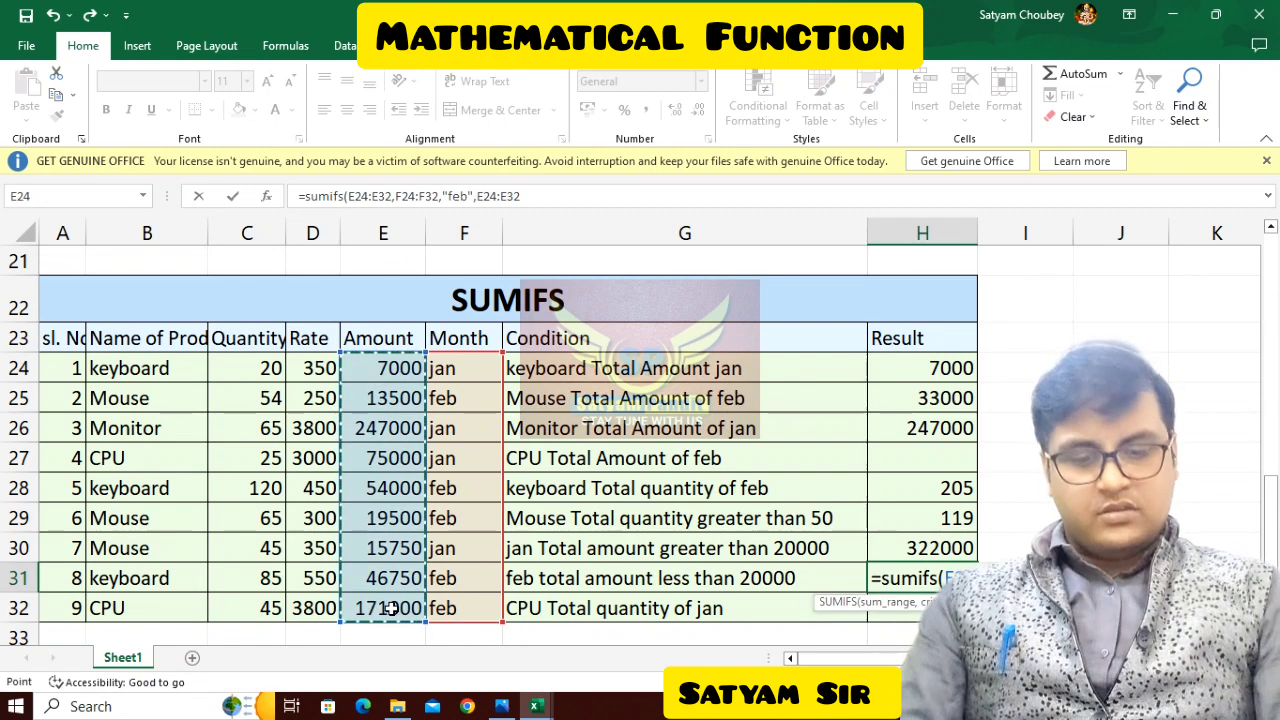
text(,"<)
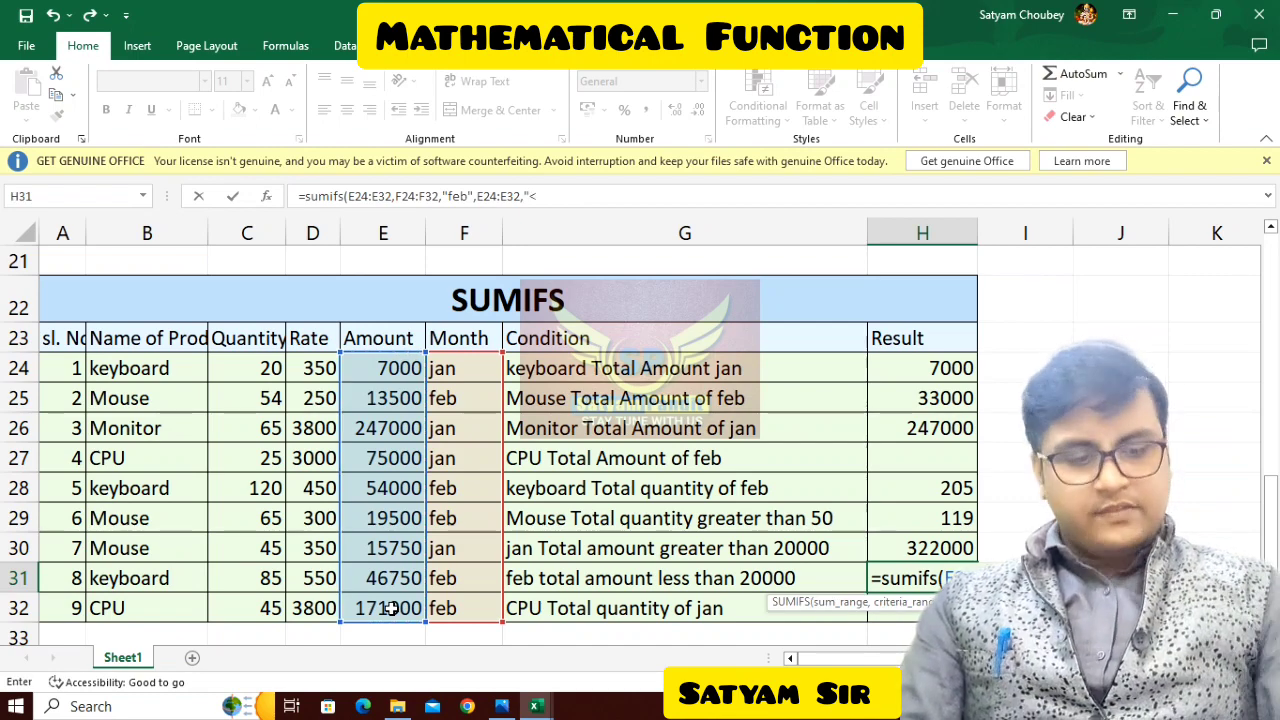
text(20000")
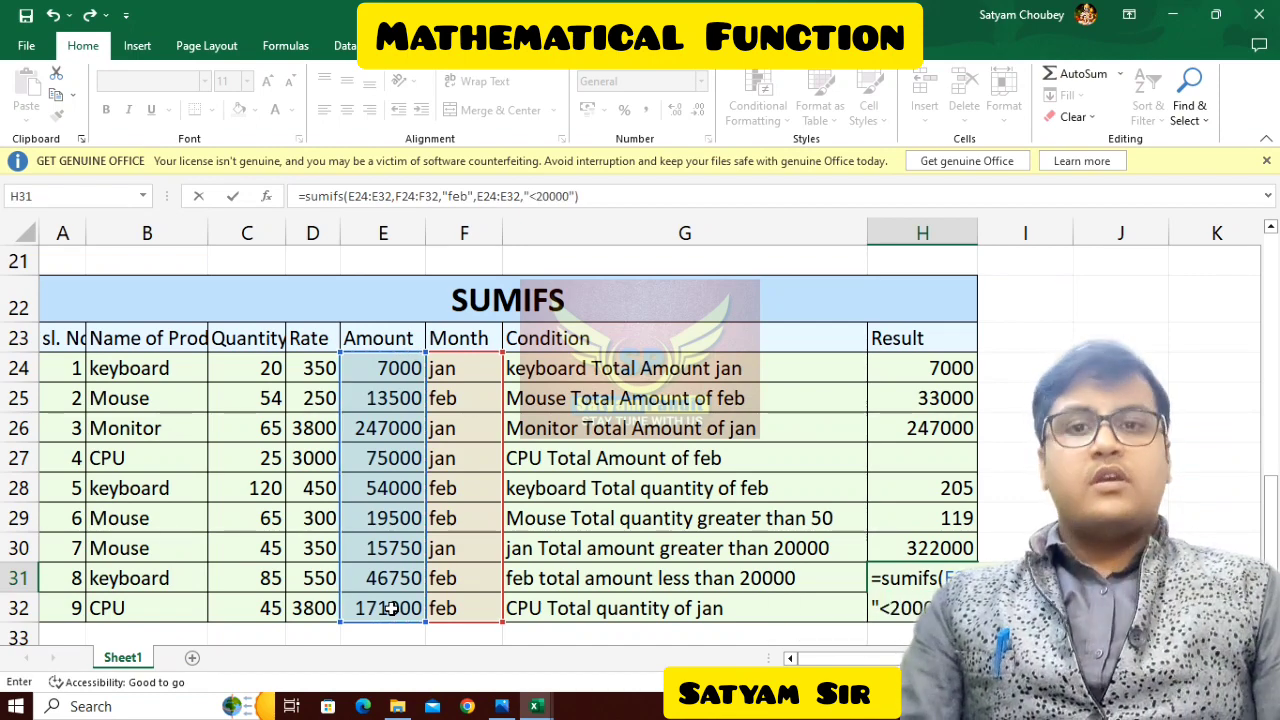
key(Return)
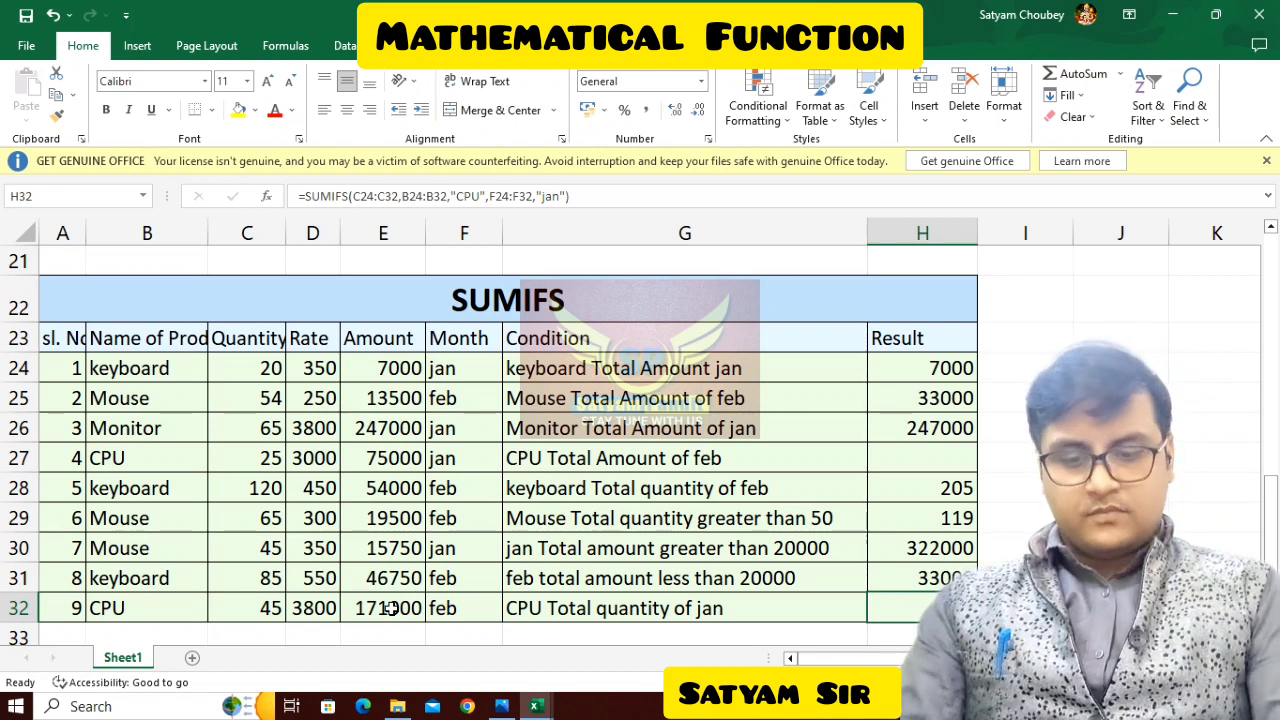
Step: Start a SUMIFS formula in H32 that sums C24:C32 where B24:B32 equals "CPU"
text(=sumifs()
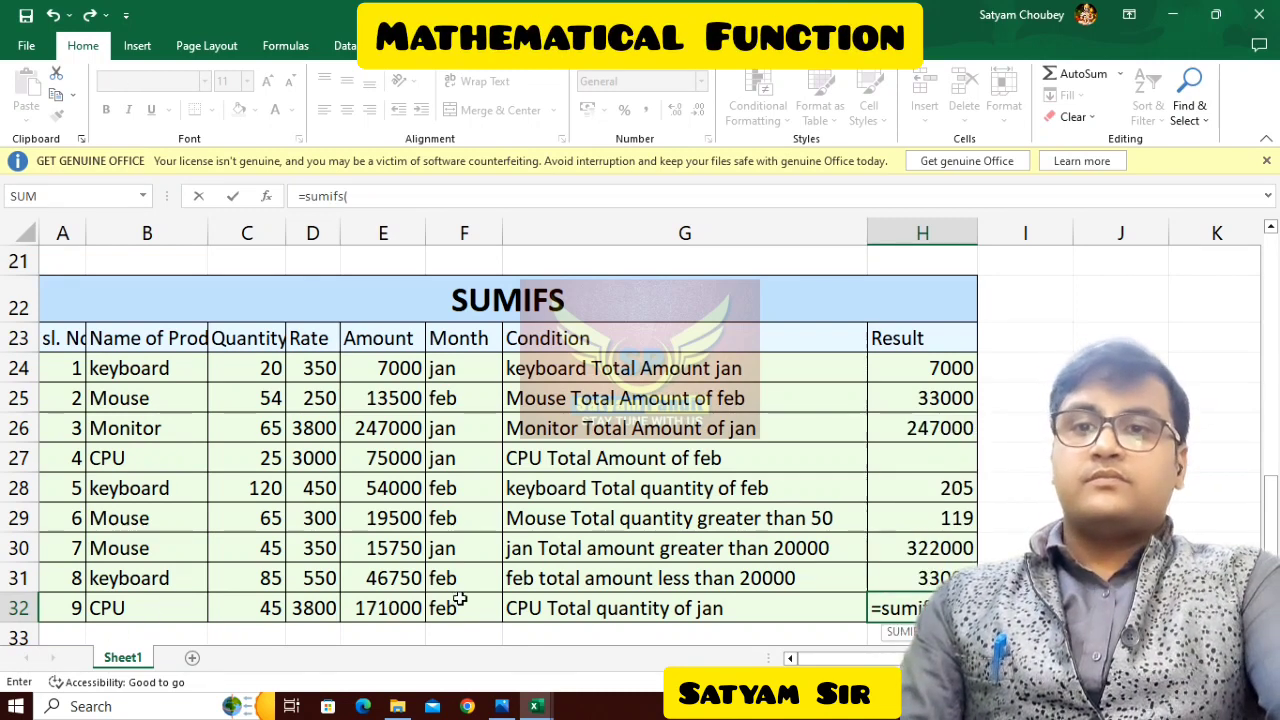
drag(250, 370, 263, 603)
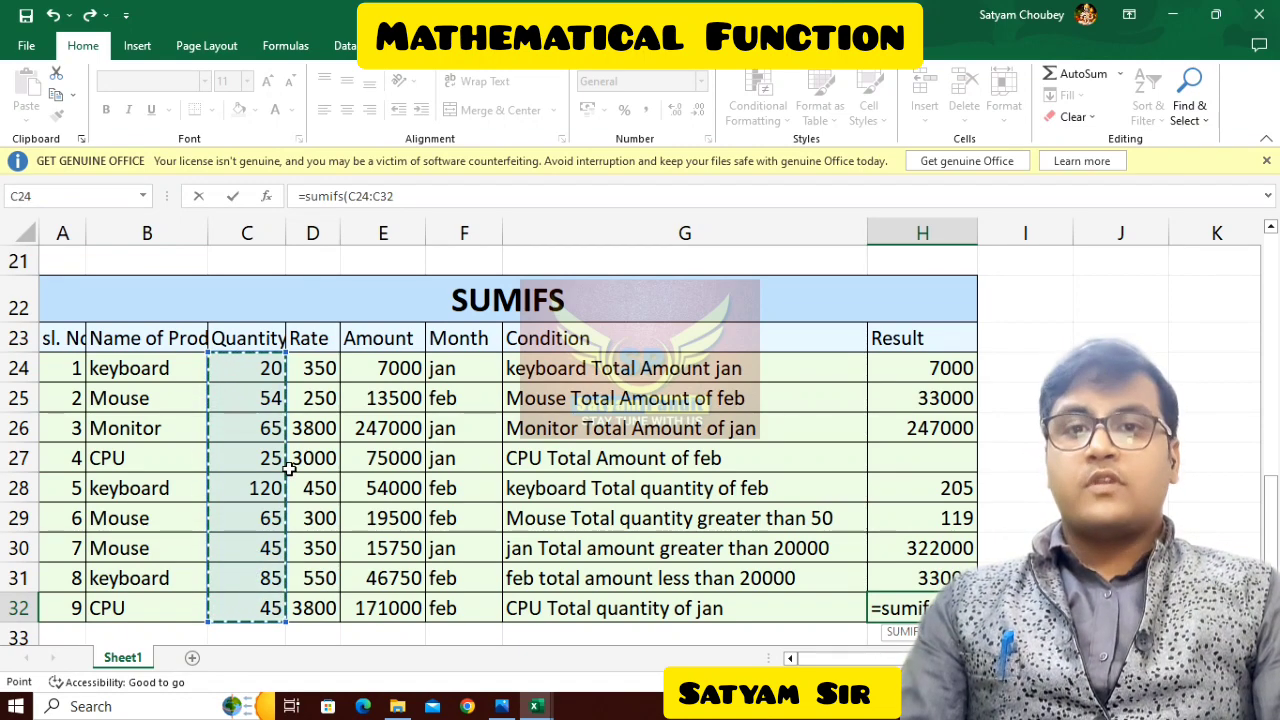
text(,)
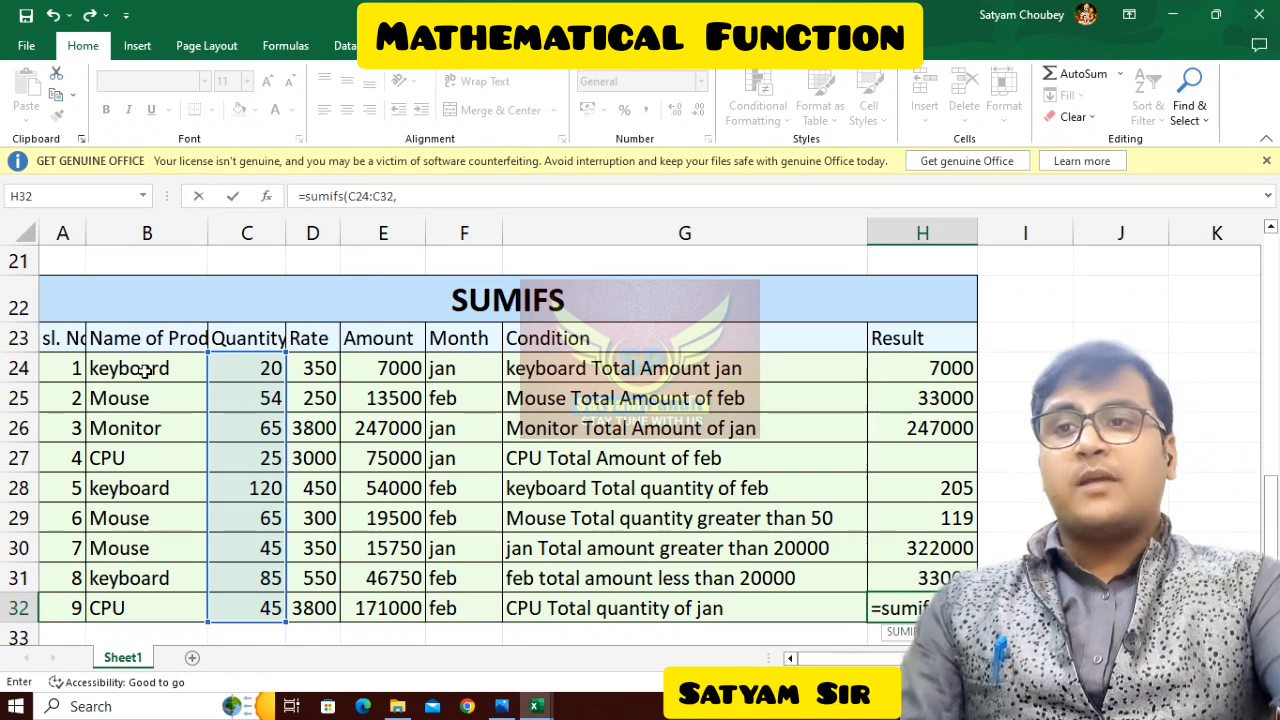
drag(145, 370, 134, 603)
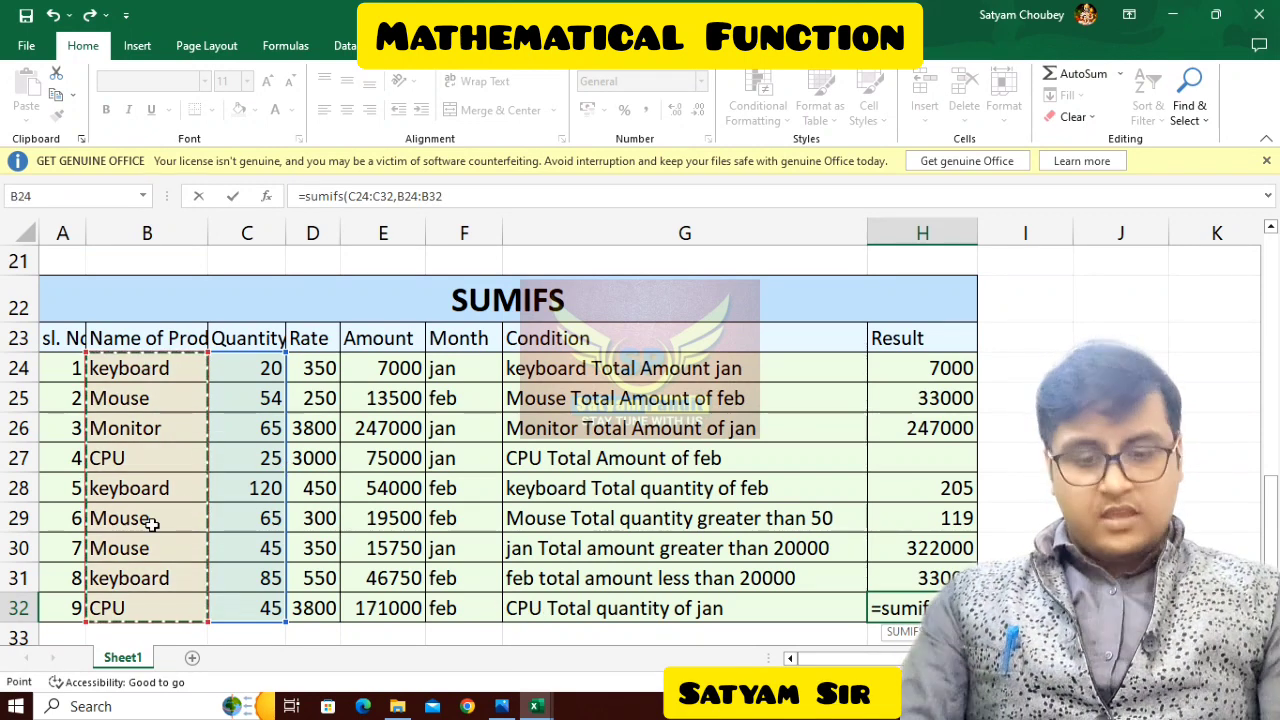
text(,)
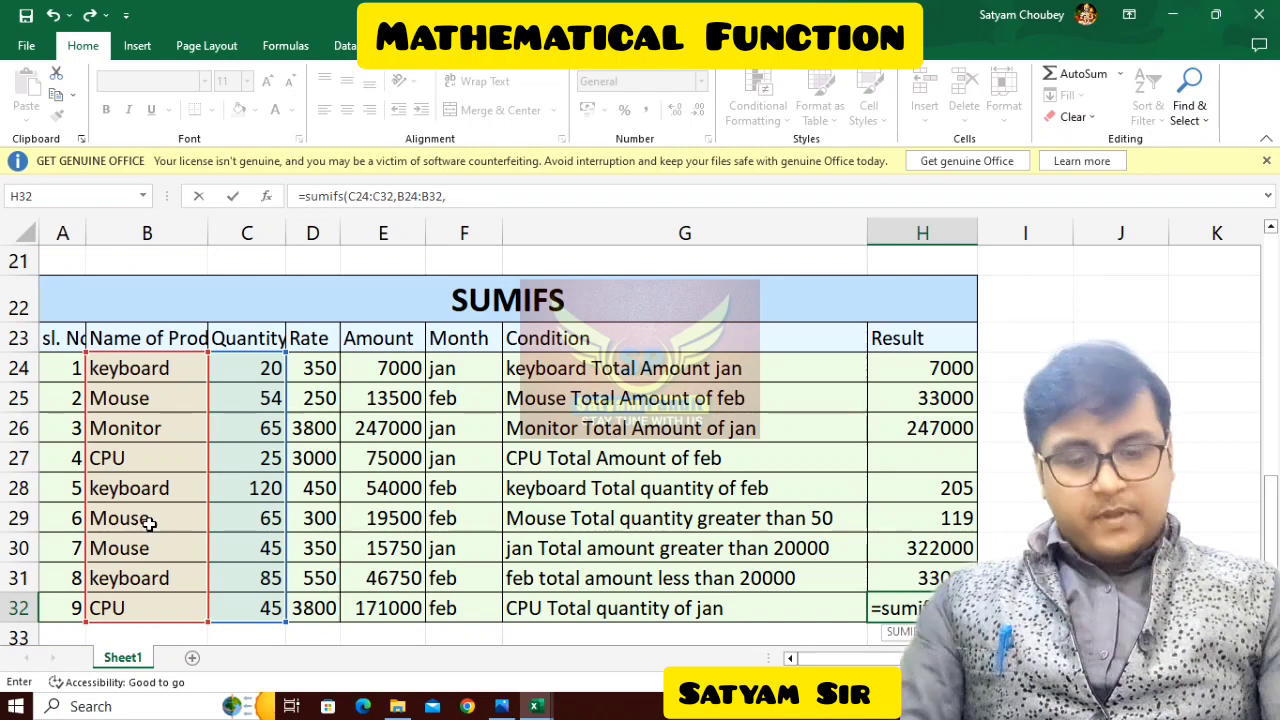
text("C)
text(PU)
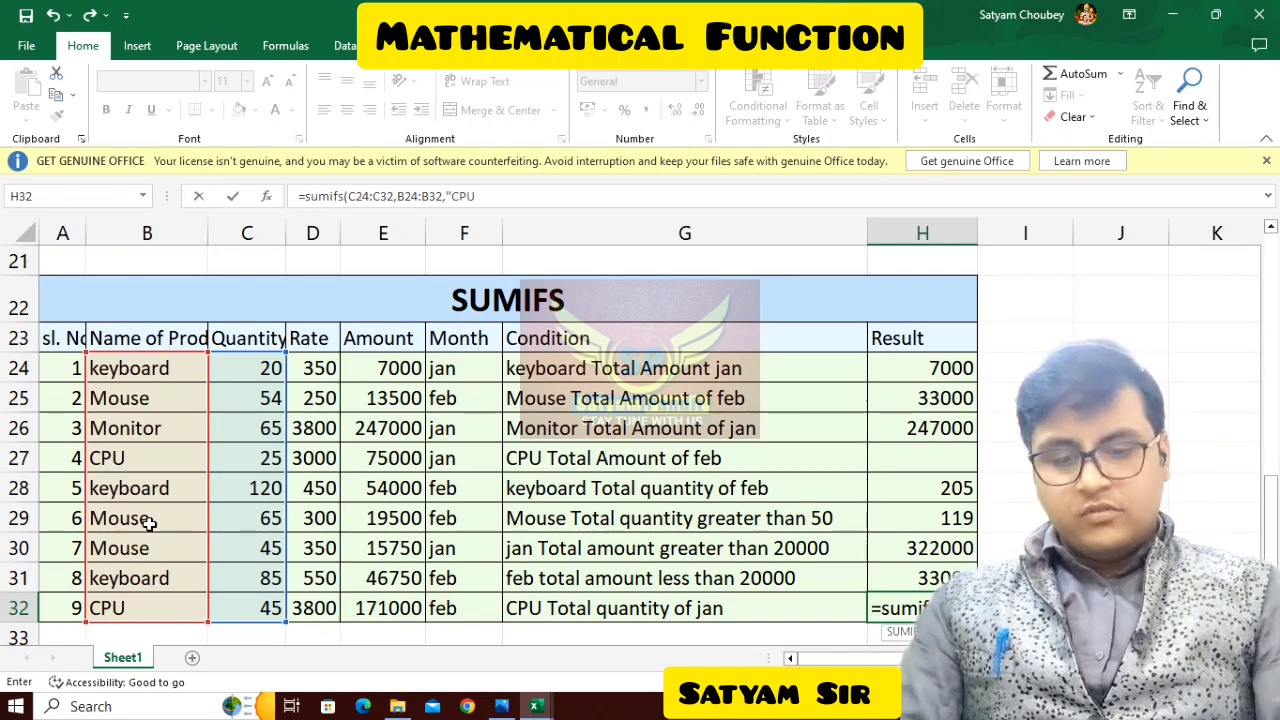
text(")
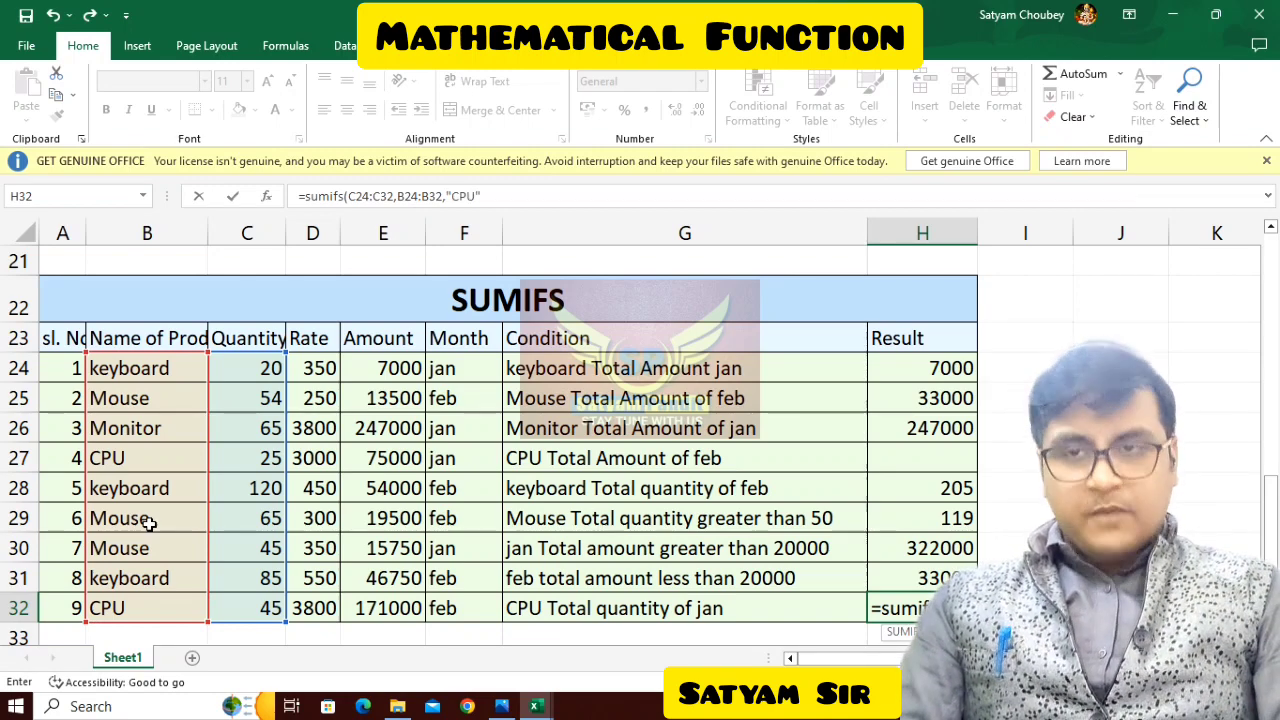
text(,)
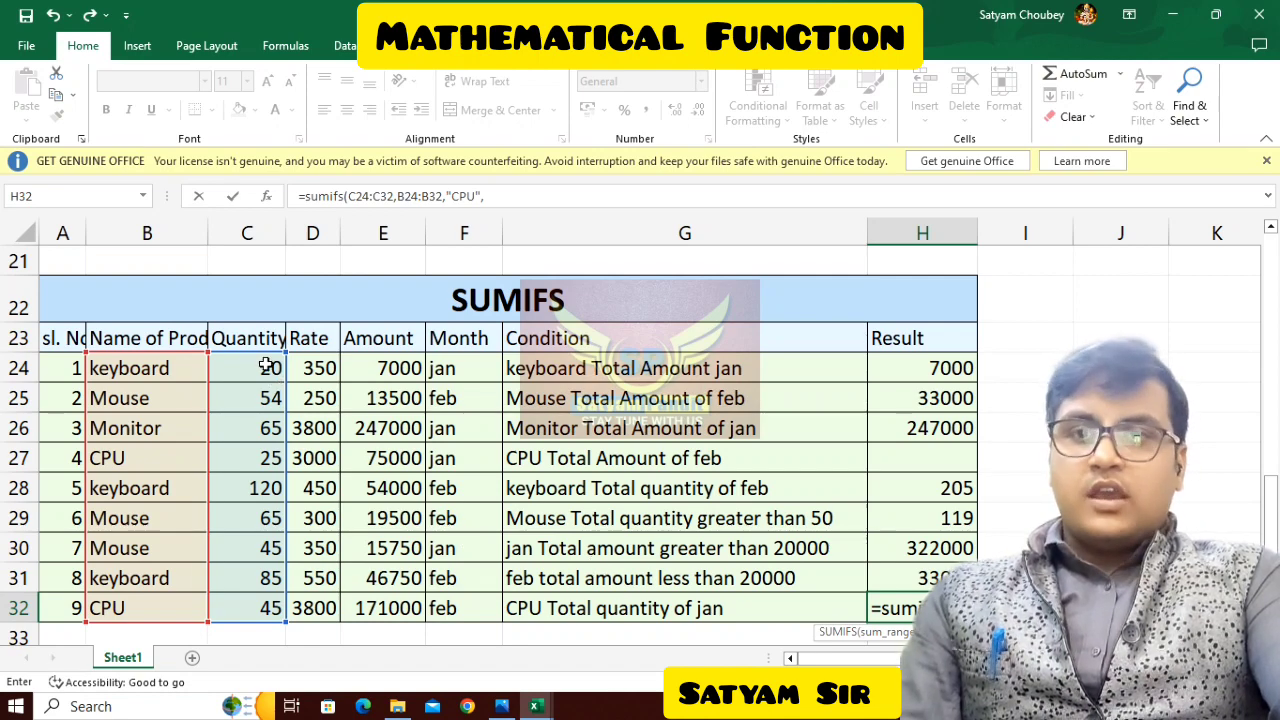
Step: Complete the H32 formula with F24:F31 as the second criteria range and "jan" as its criterion
drag(445, 368, 450, 580)
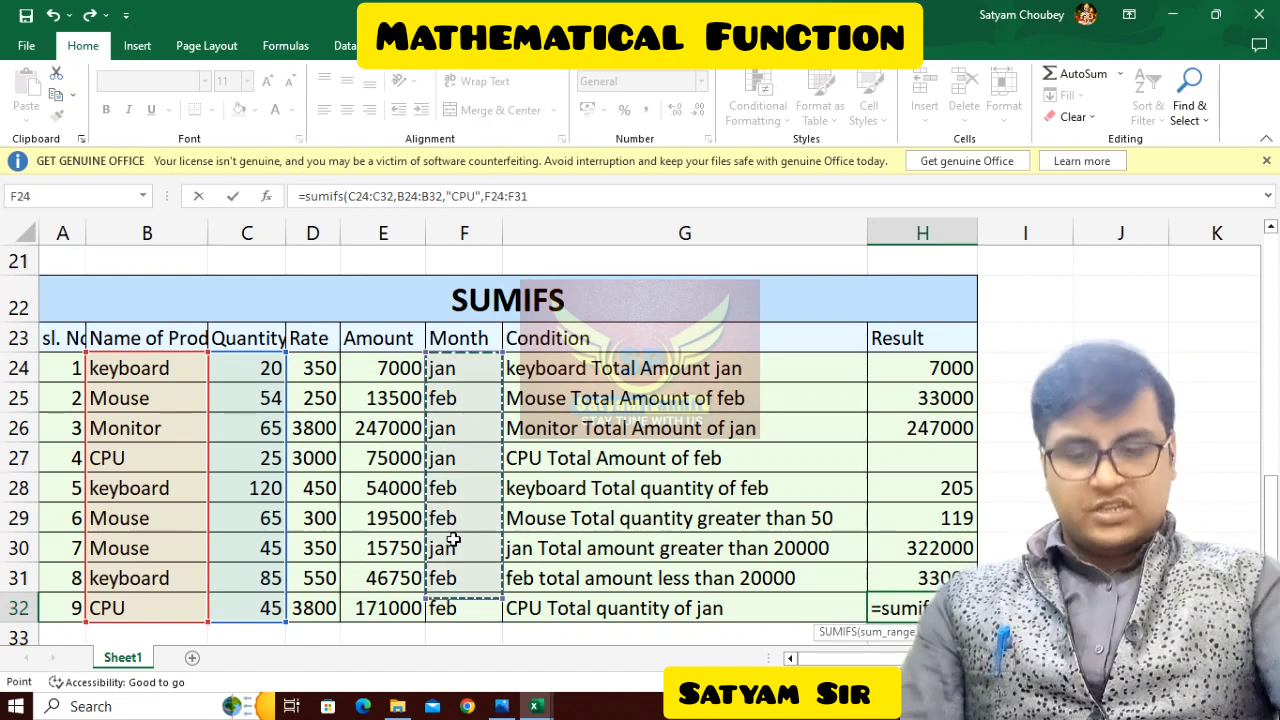
text(,"ja)
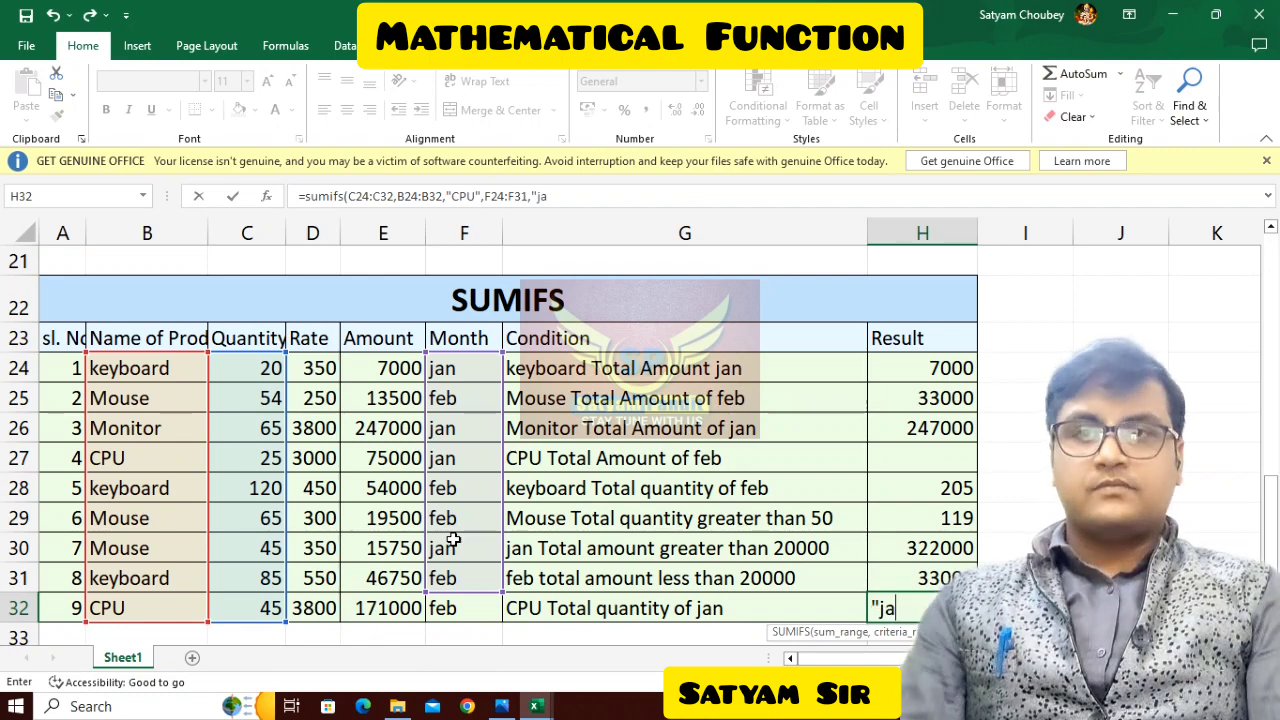
text(n")
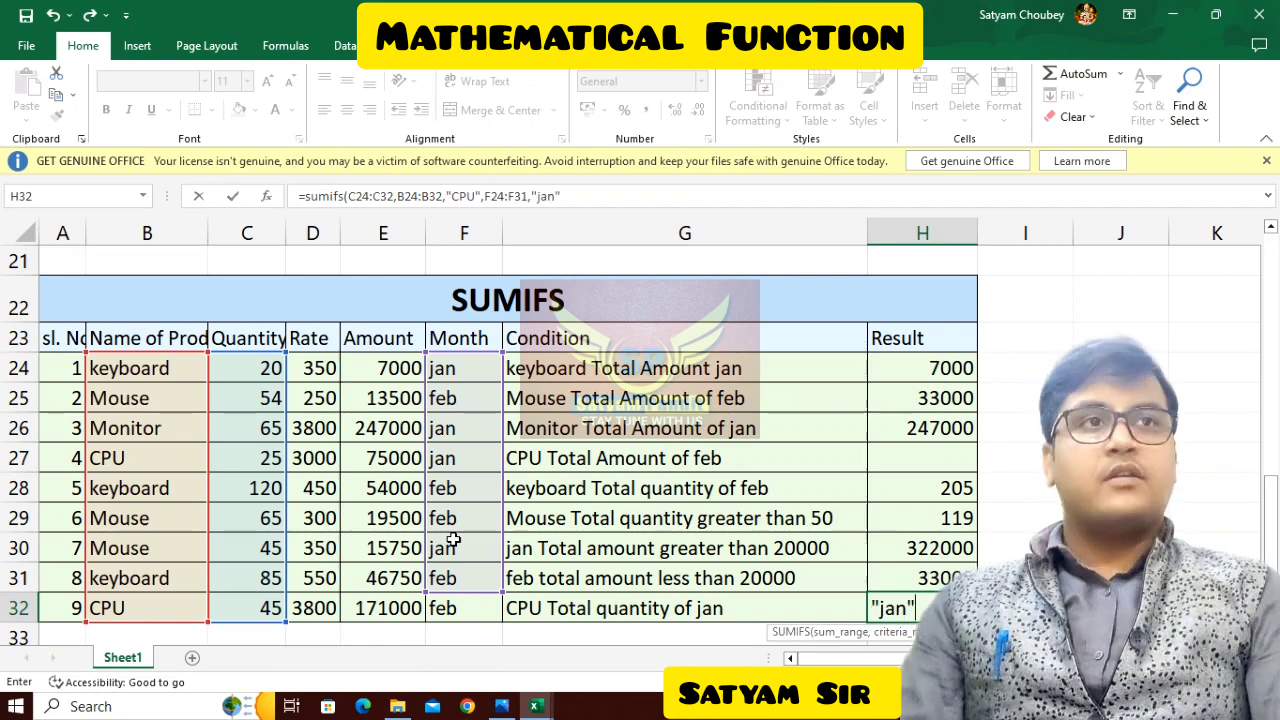
text())
key(Return)
key(Up)
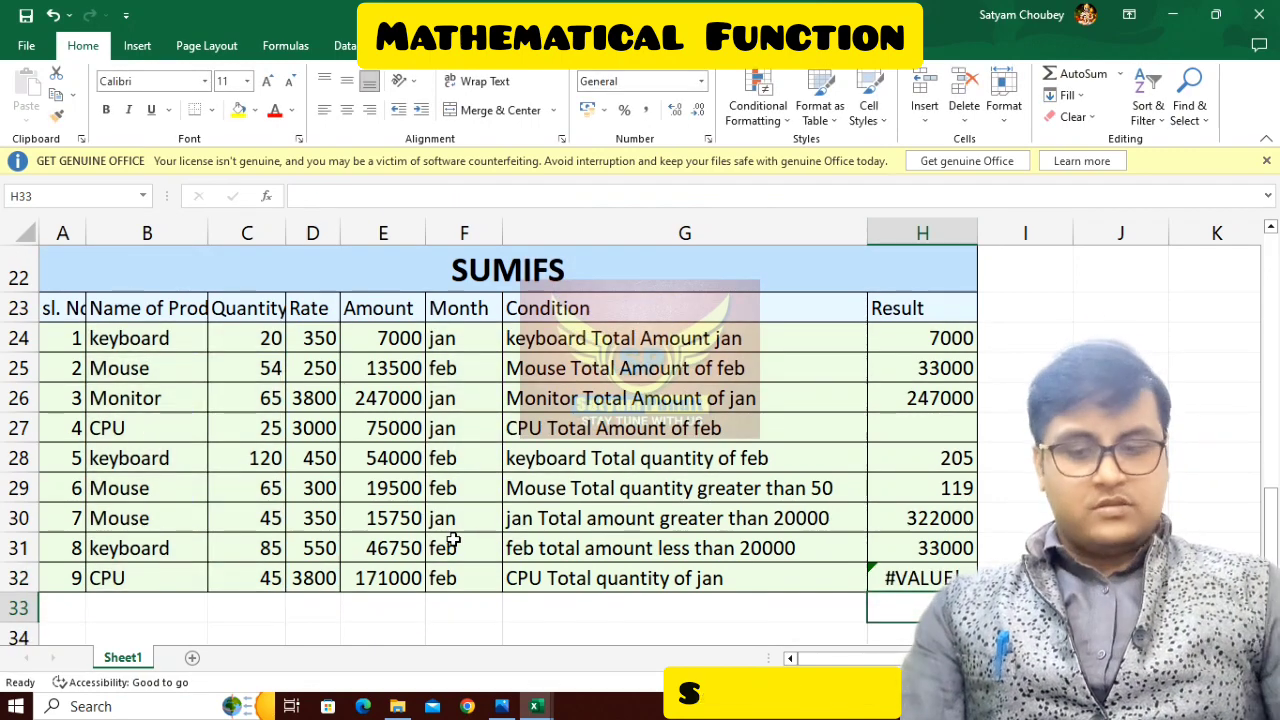
Step: Extend the month criteria range in the H32 formula to F24:F32
key(F2)
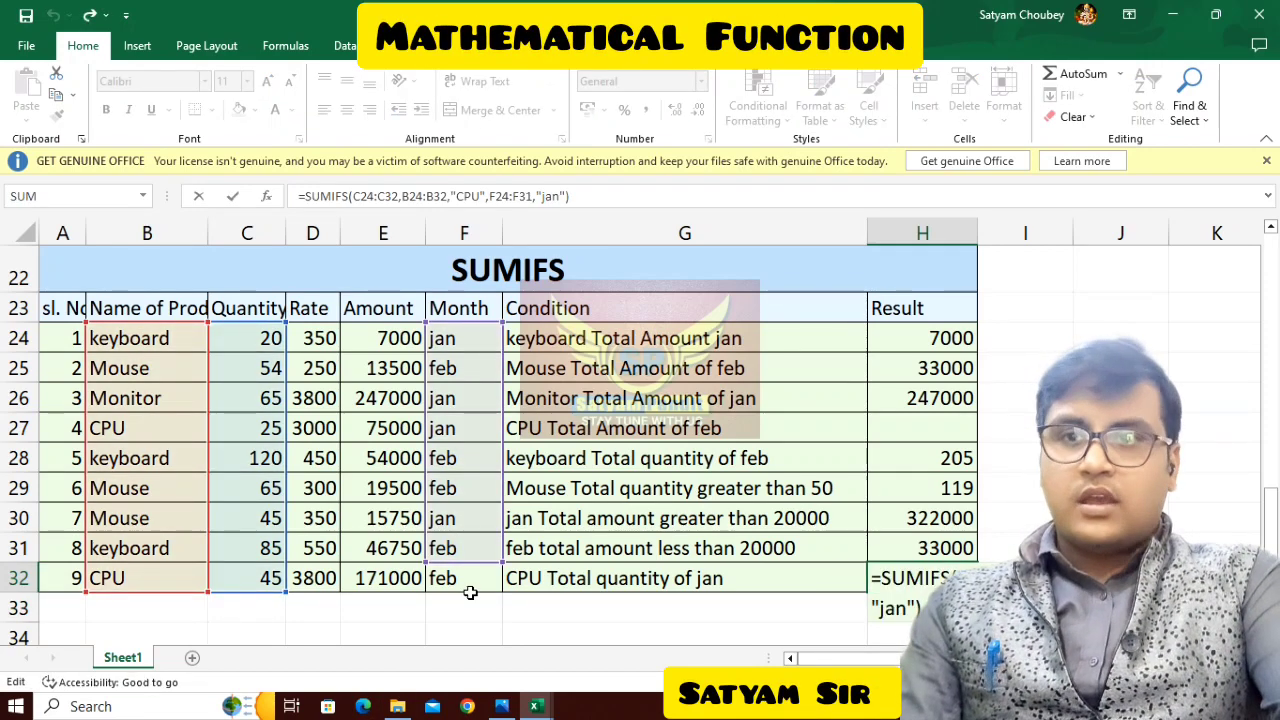
drag(500, 560, 500, 588)
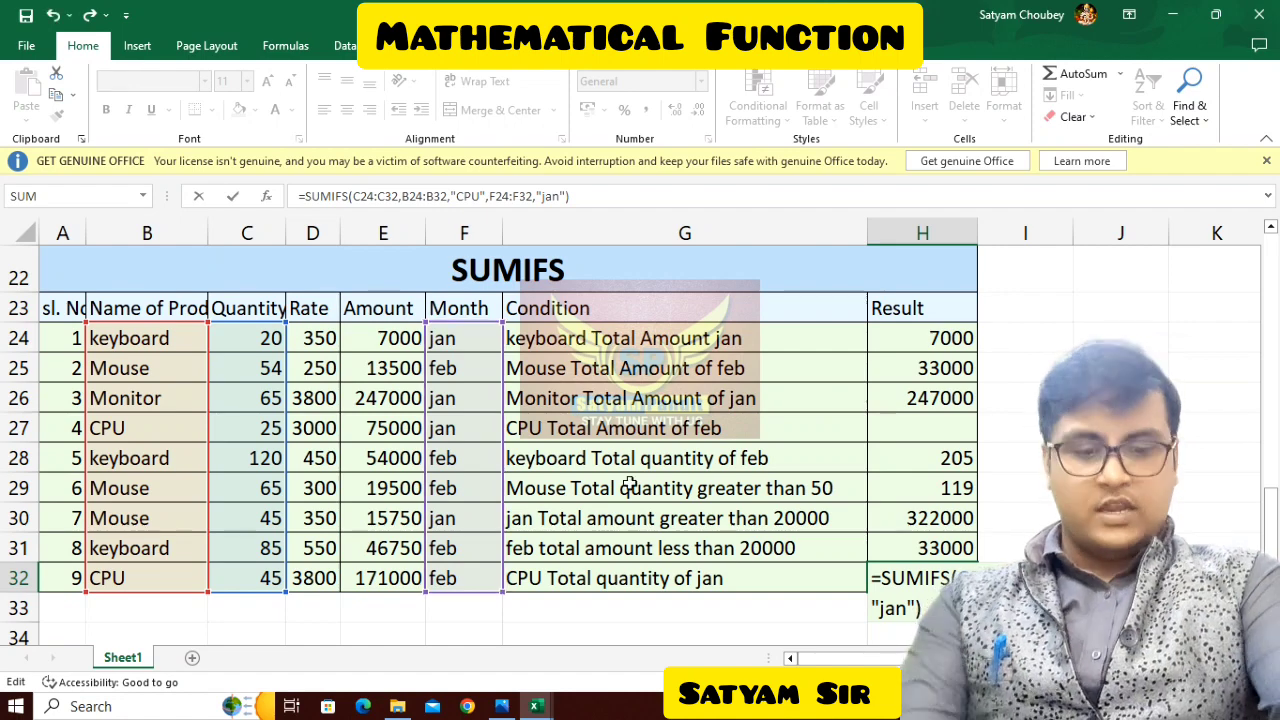
click(908, 584)
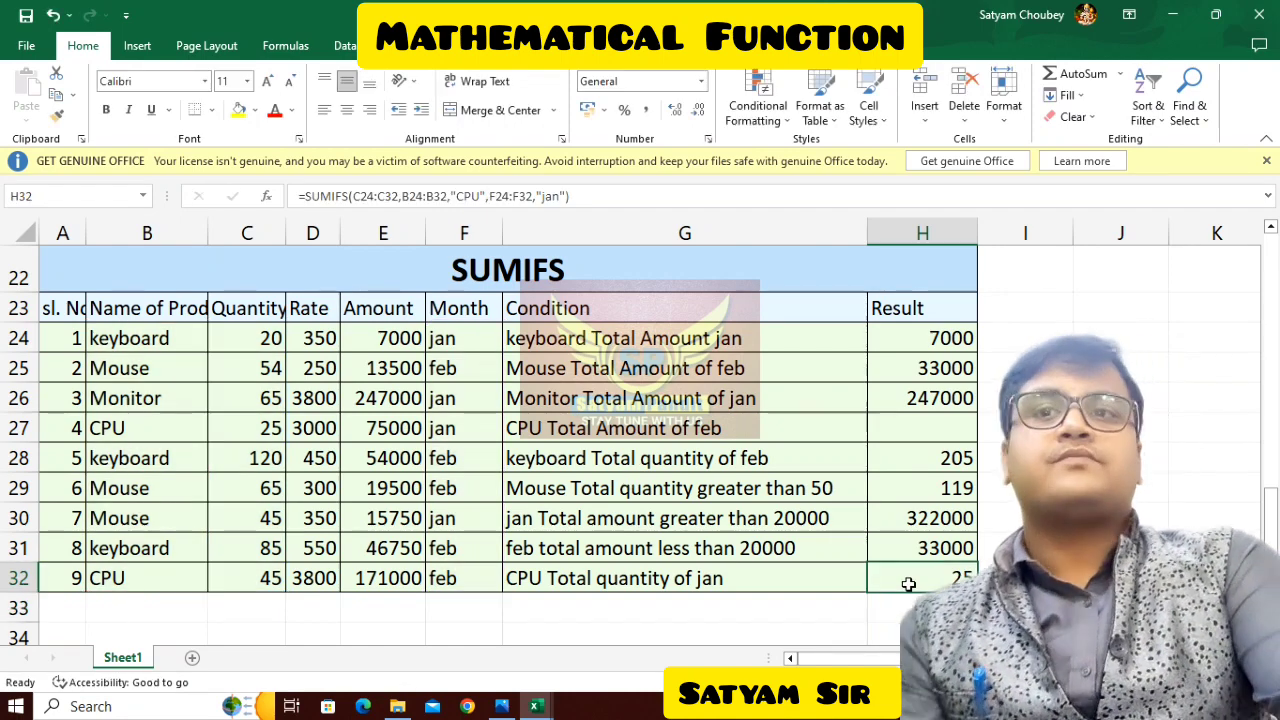
click(783, 611)
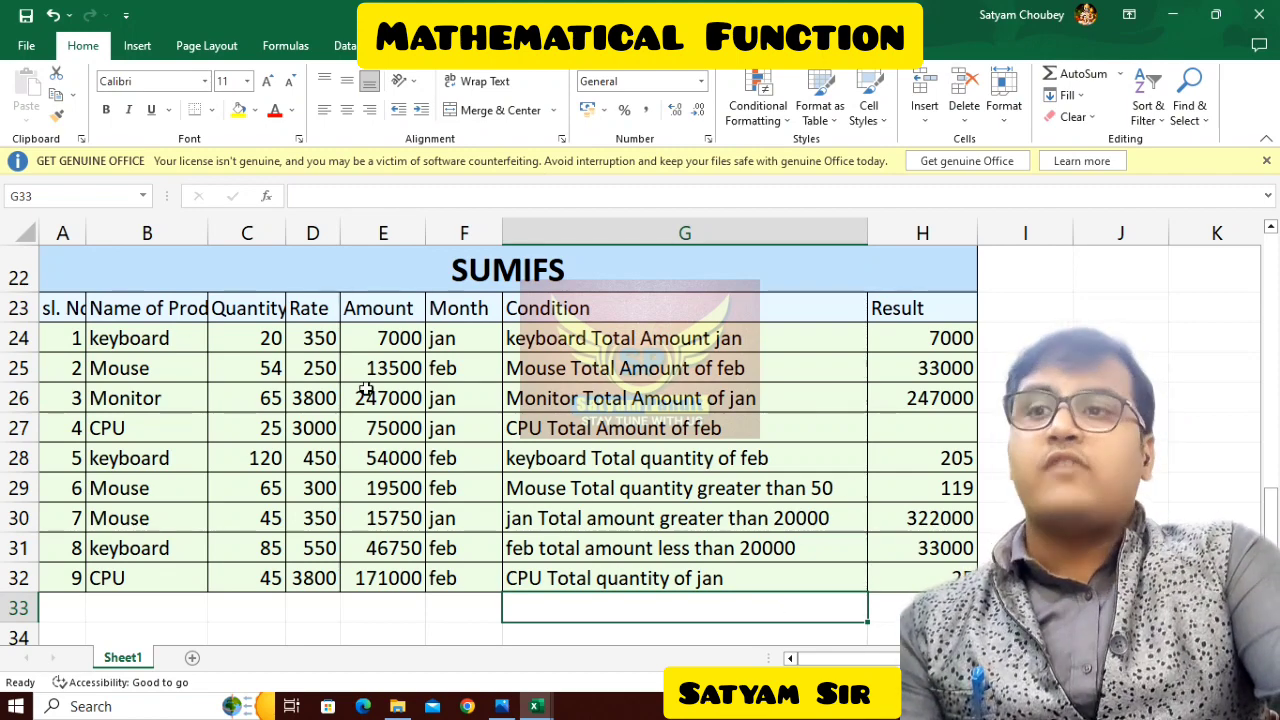
drag(117, 341, 125, 550)
click(158, 305)
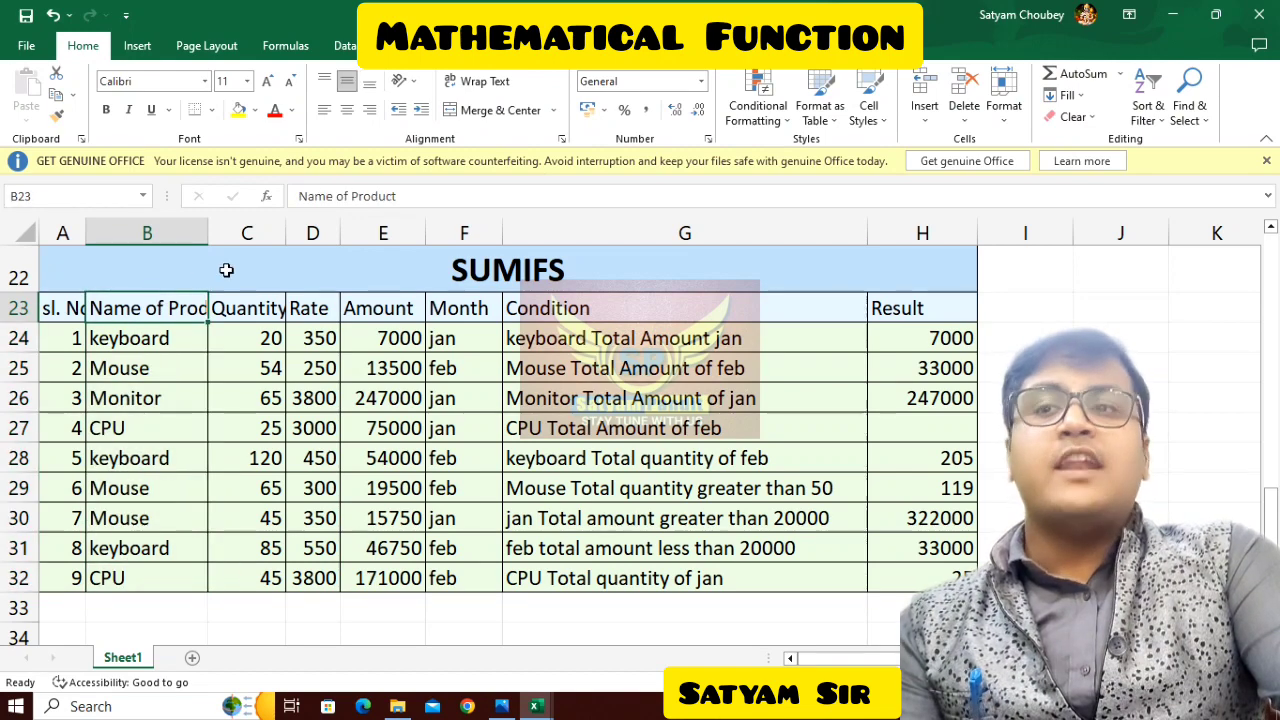
click(225, 268)
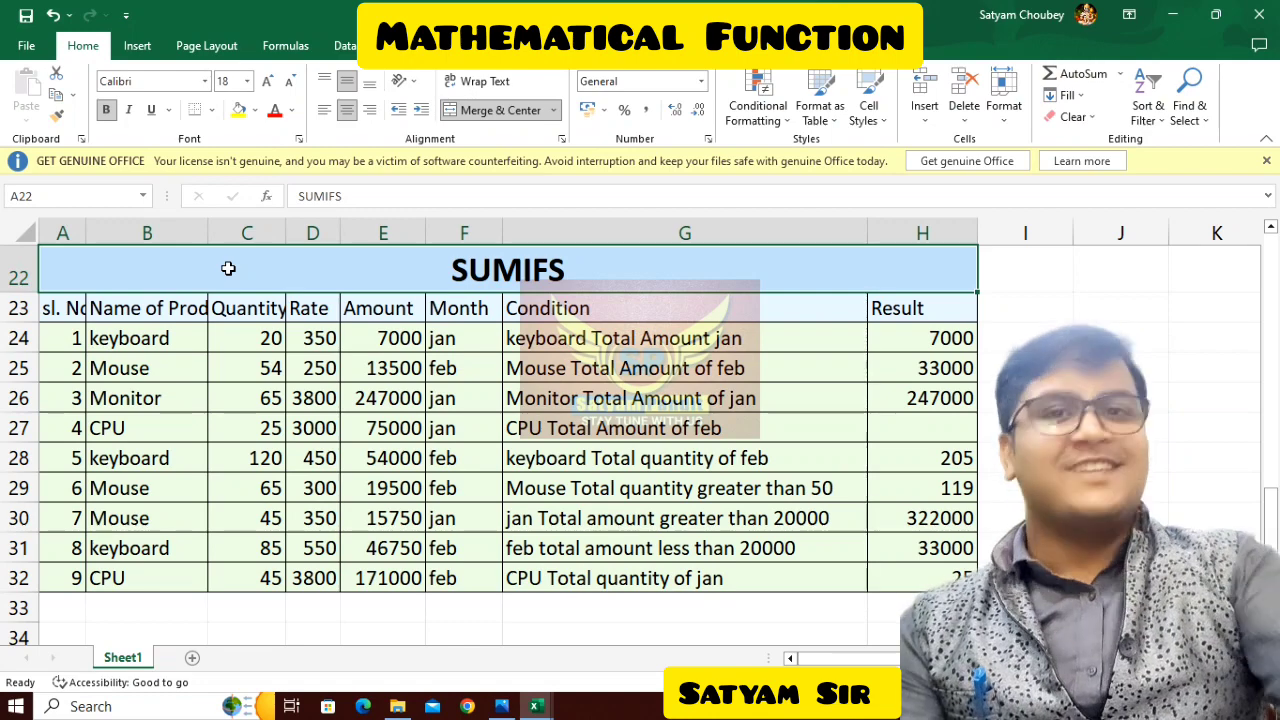
click(481, 456)
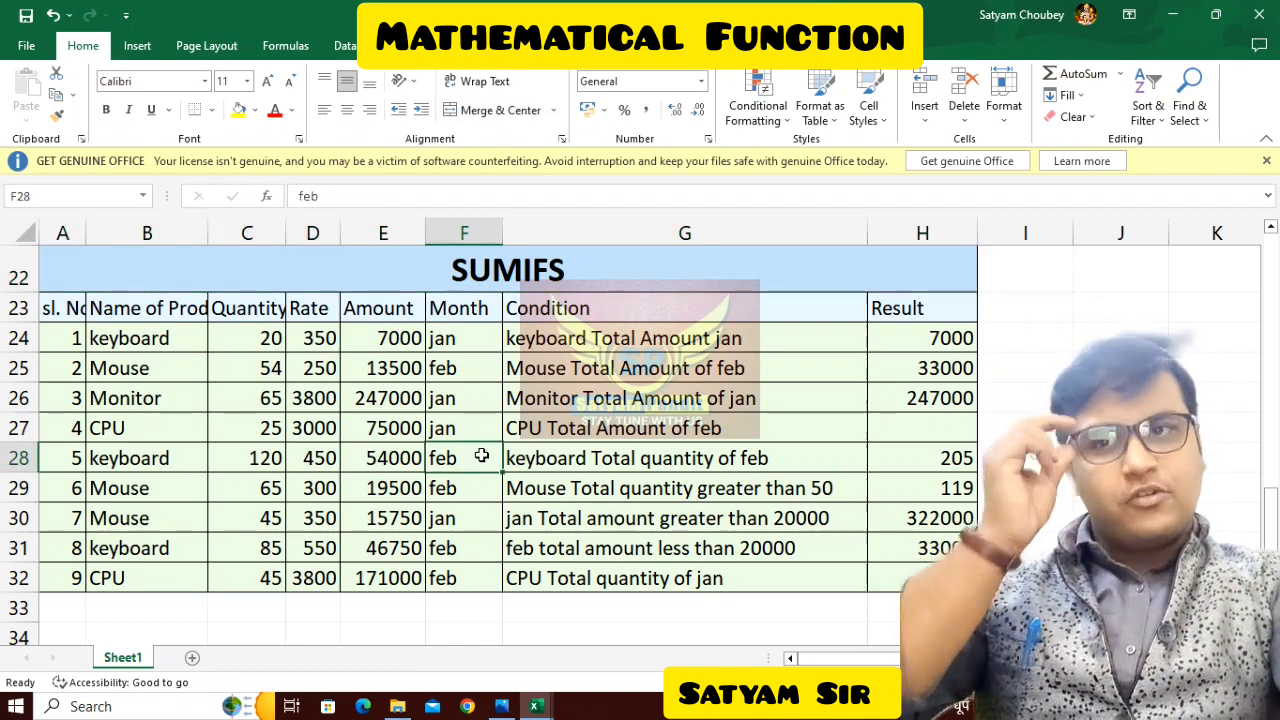
Step: Enter the column headers "no." in E36 and "No.2" in F36 below the SUMIFS table
scroll(481, 456, down, 4)
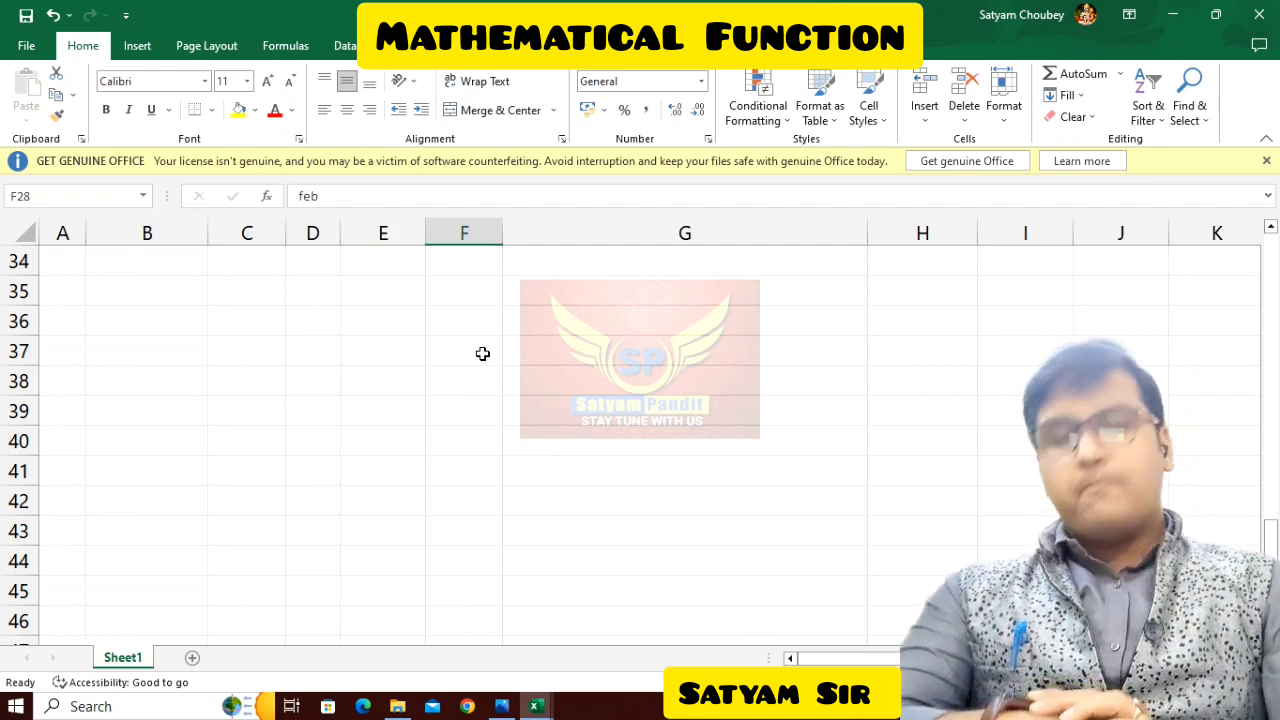
click(361, 340)
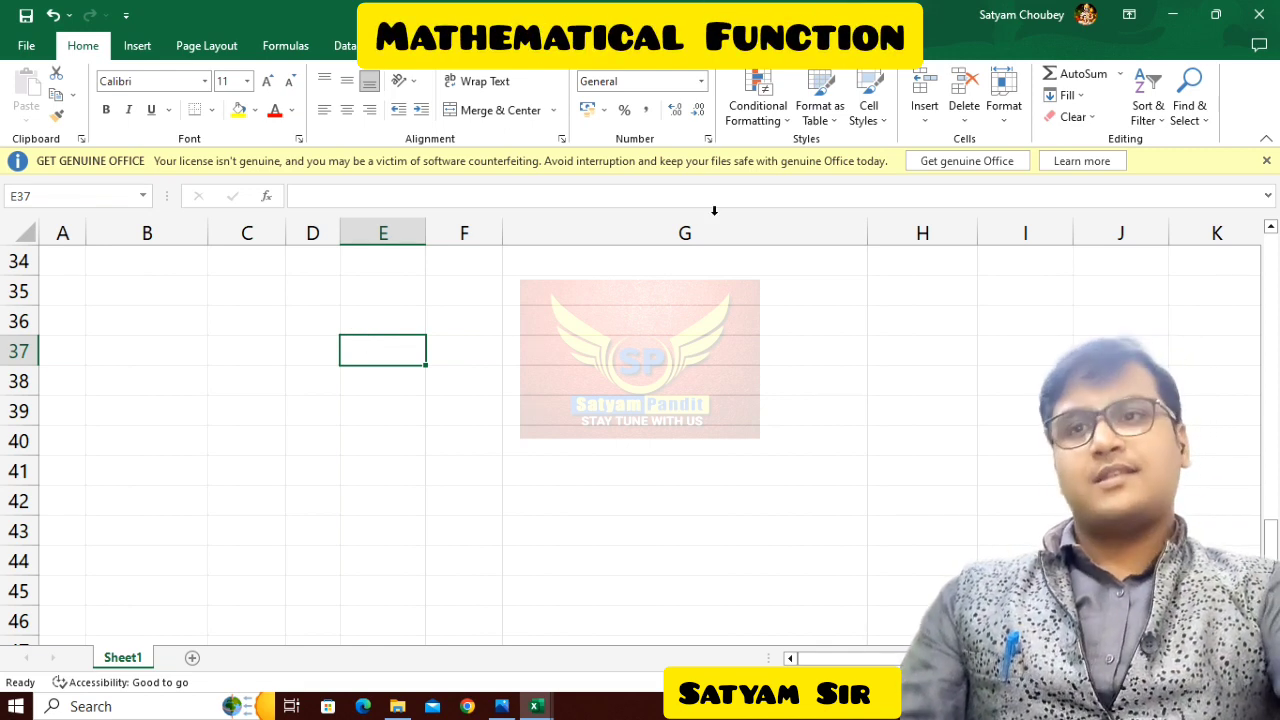
click(384, 324)
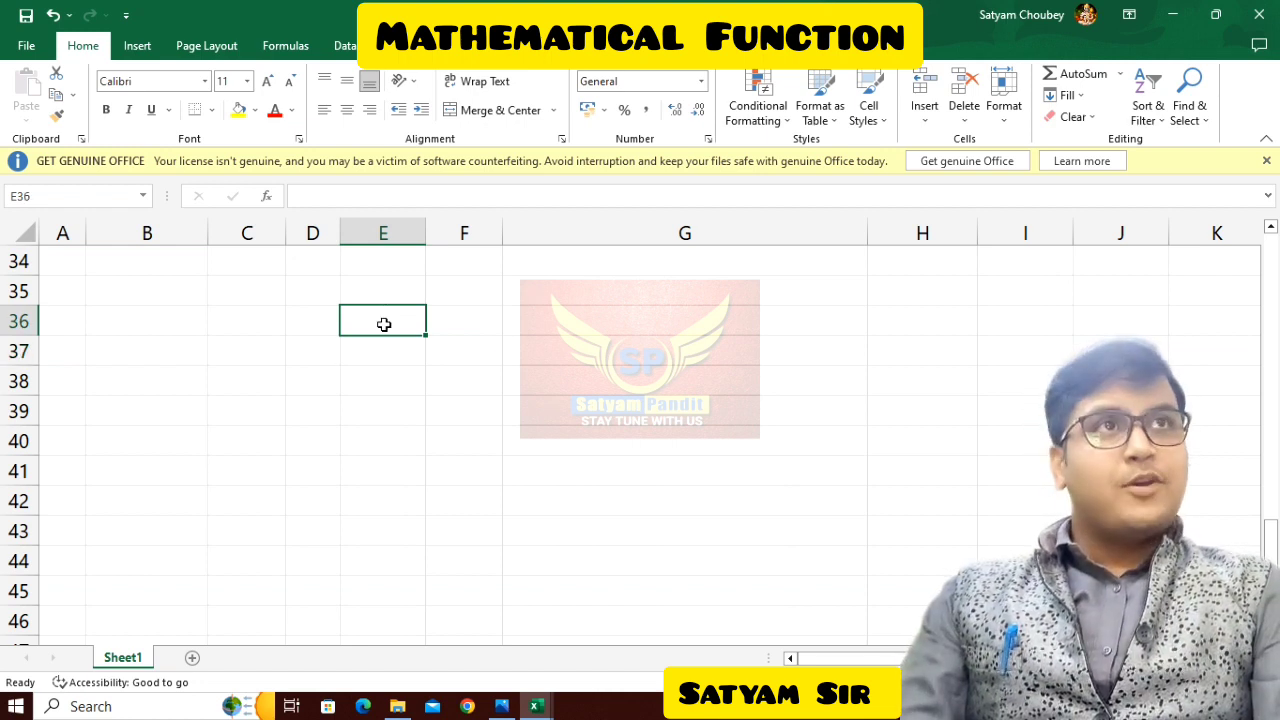
text(P)
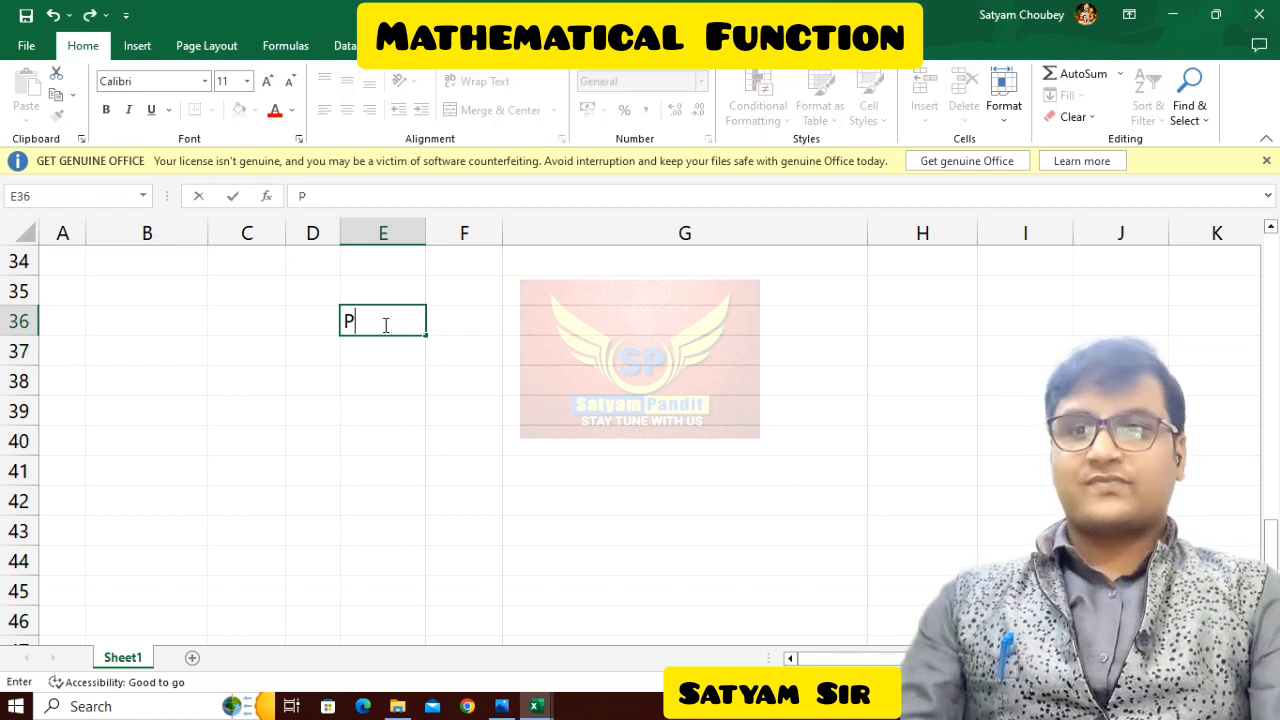
key(BackSpace)
text(no.)
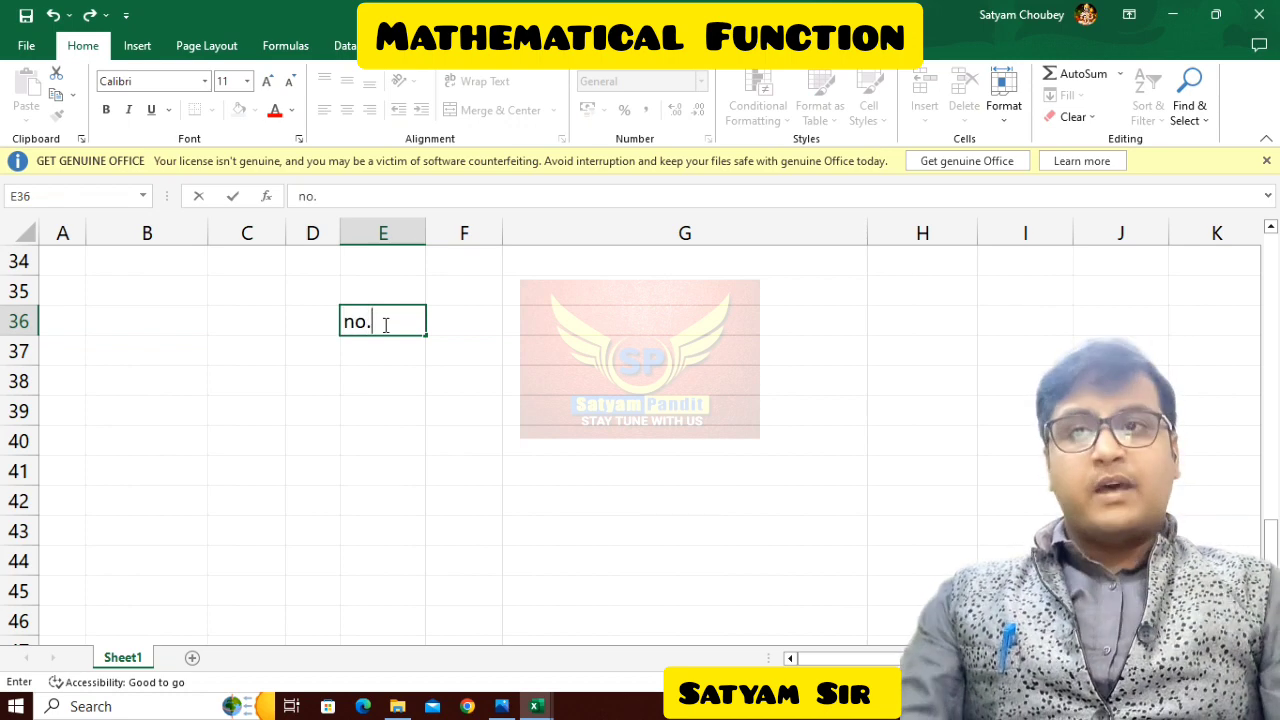
key(Tab)
text(No)
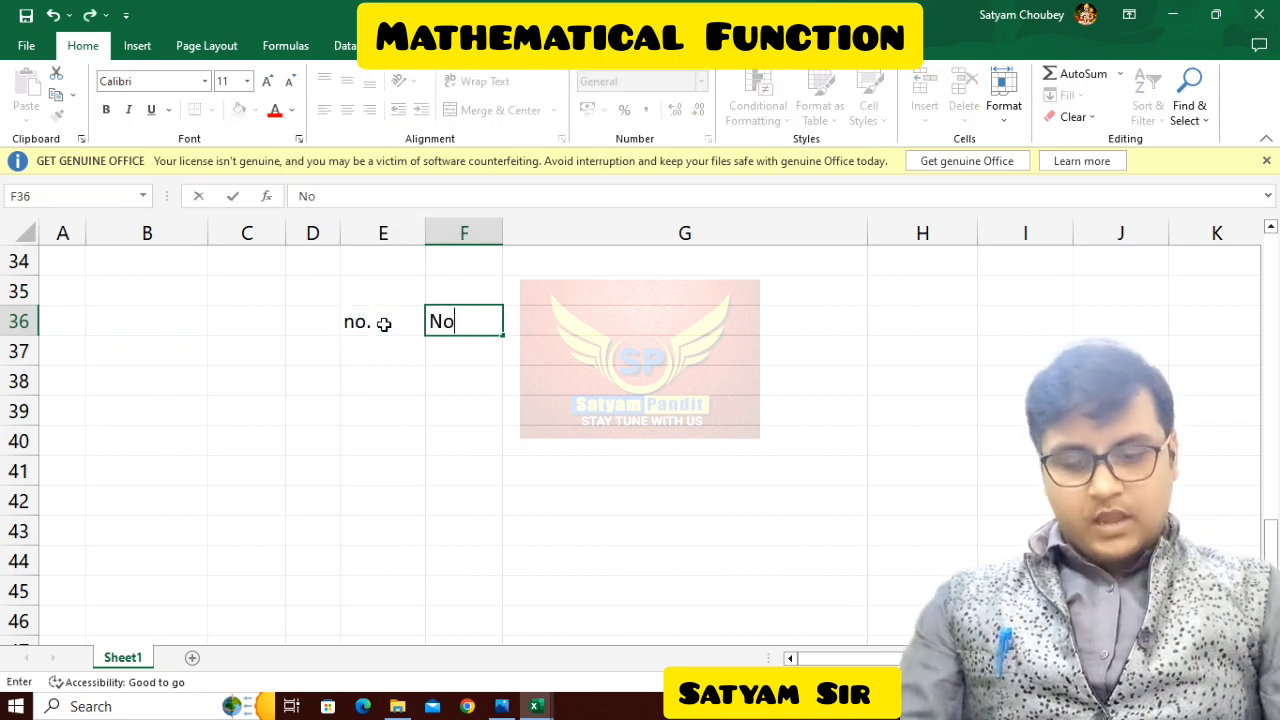
text(.2)
key(Return)
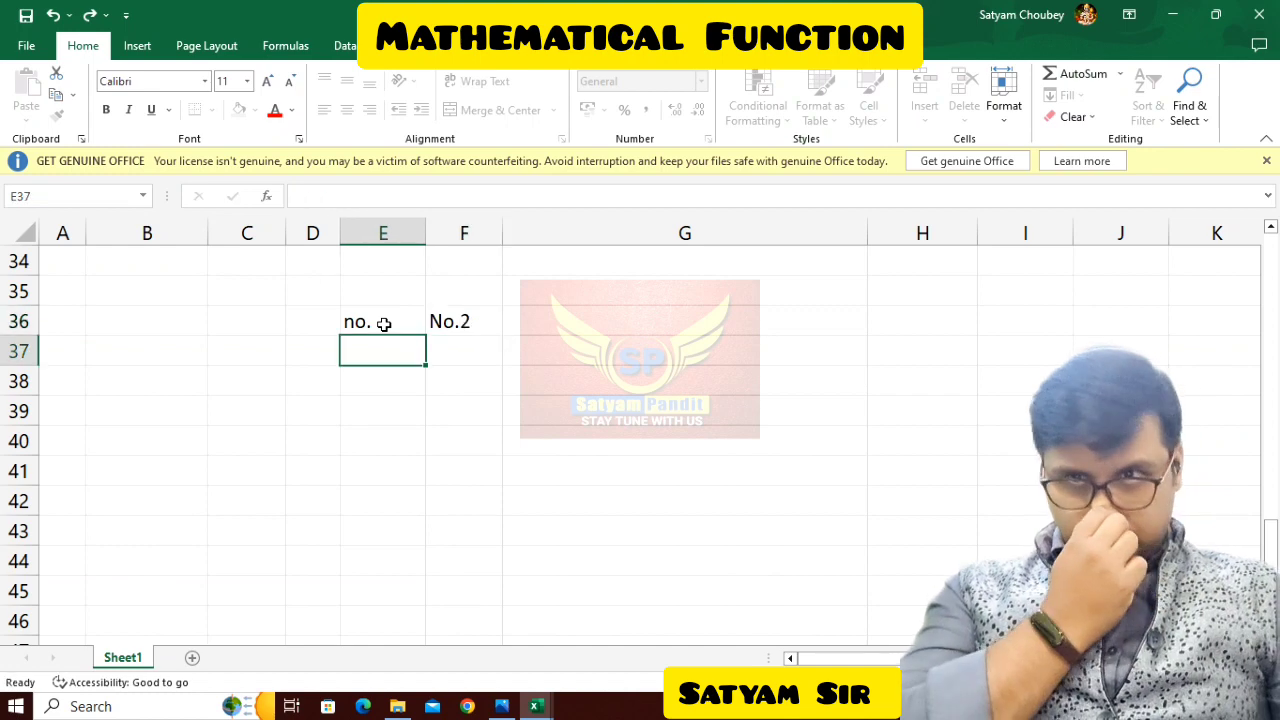
Step: Change the header in E36 to "no.1"
click(386, 330)
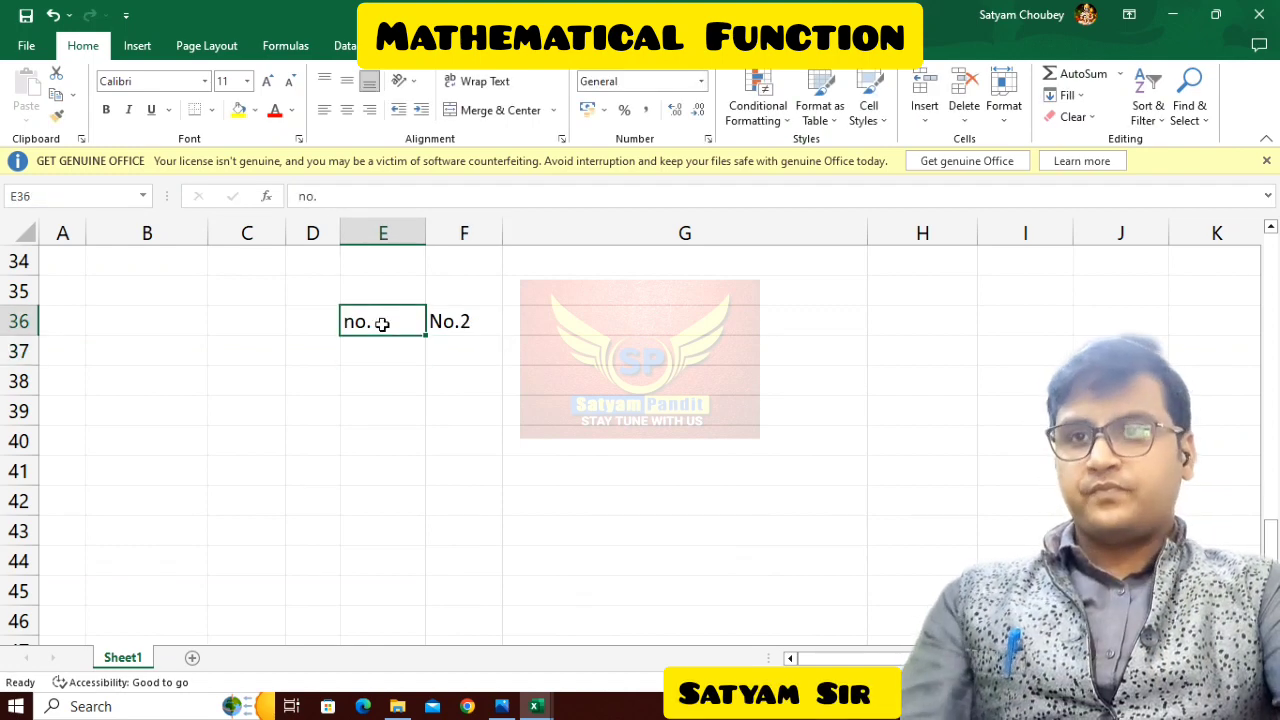
double_click(386, 330)
text(1)
key(Return)
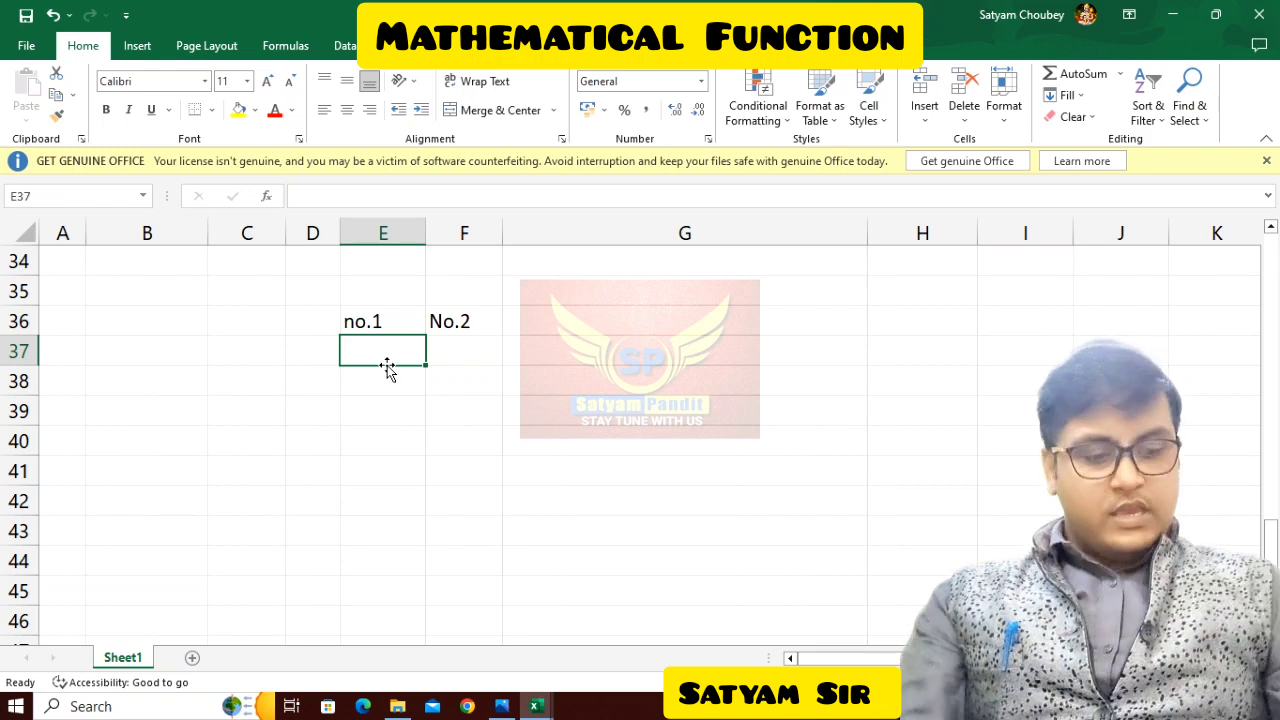
Step: Enter the values 2, 4, 3, 5 and 2 in cells E37 to E41 under the no.1 header
text(2)
key(Return)
text(4)
key(Return)
text(3)
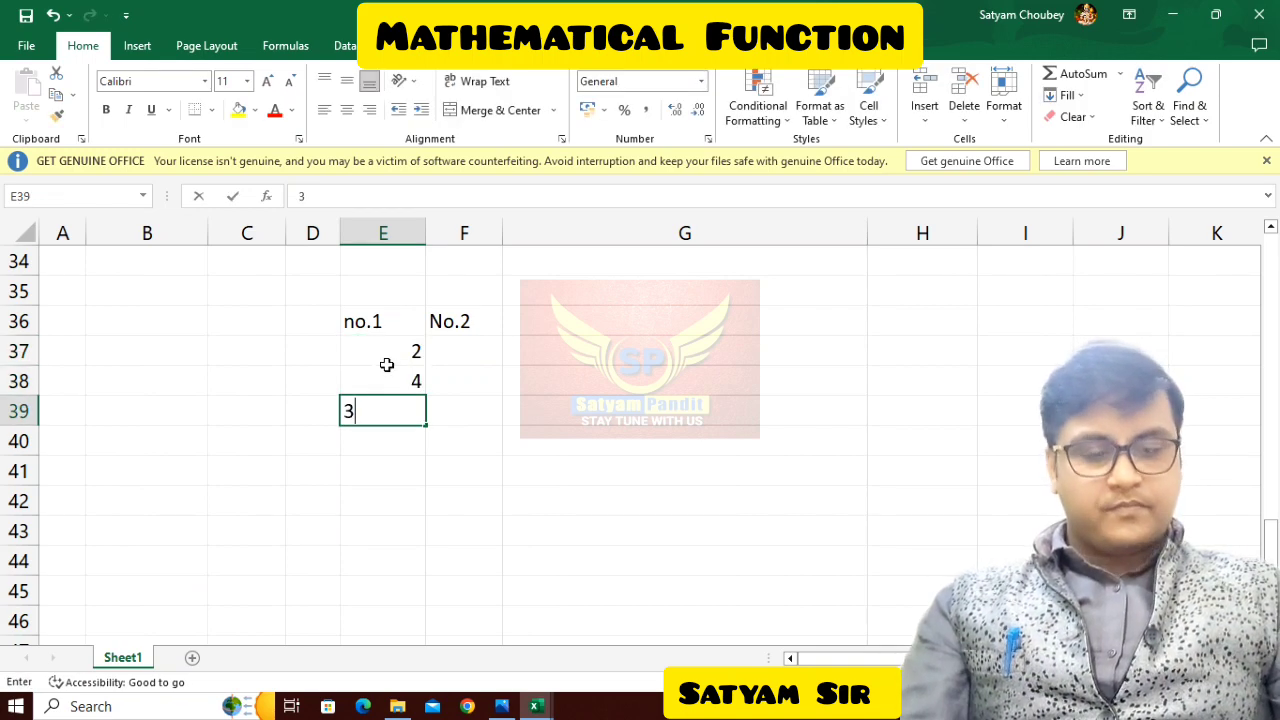
key(Return)
text(5)
key(Return)
text(2)
key(Return)
Step: Enter the values 3, 4, 2, 1 and 4 in cells F37 to F41 under the No.2 header
key(Up)
key(Up)
key(Up)
key(Up)
key(Up)
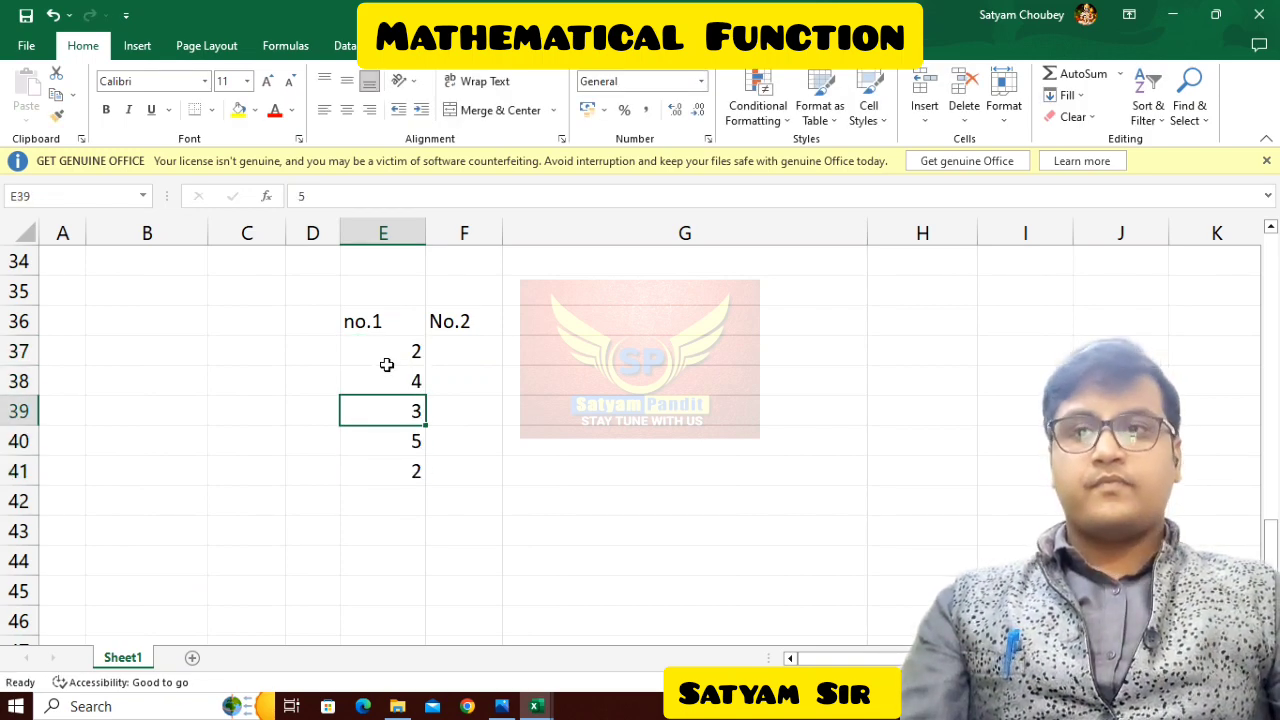
key(Right)
text(3)
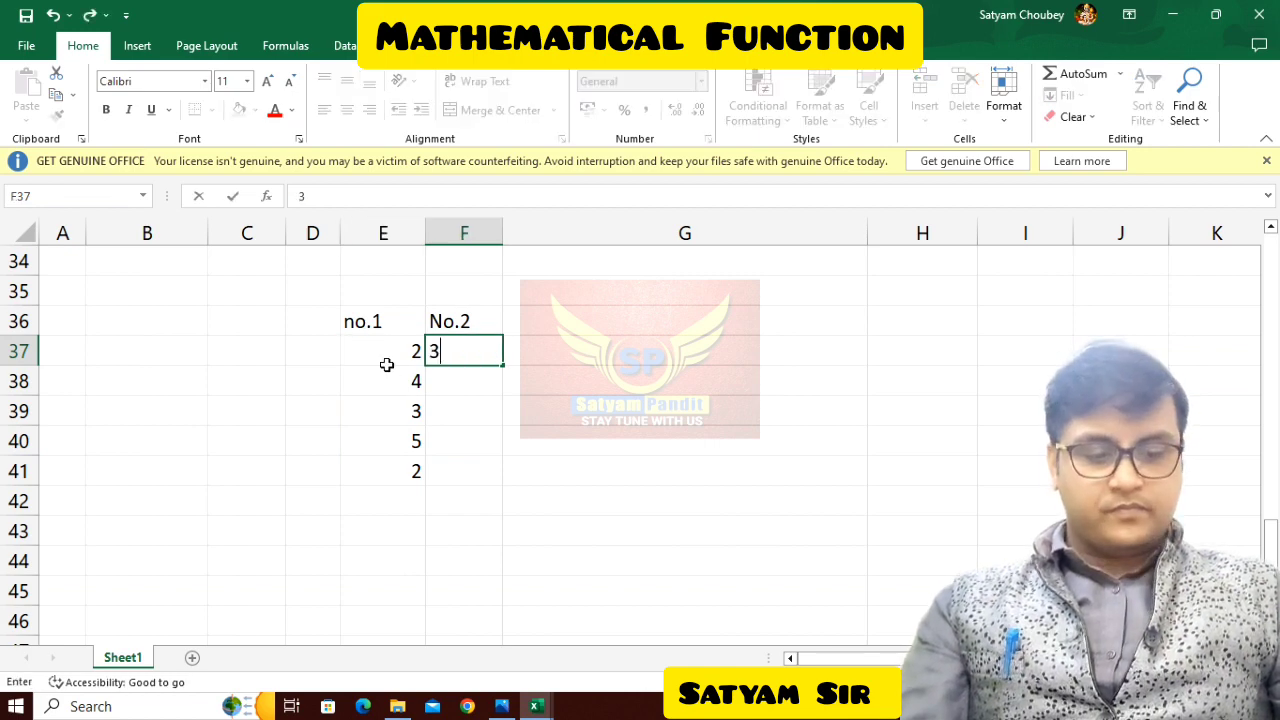
key(Return)
text(4)
key(Return)
text(2)
key(Return)
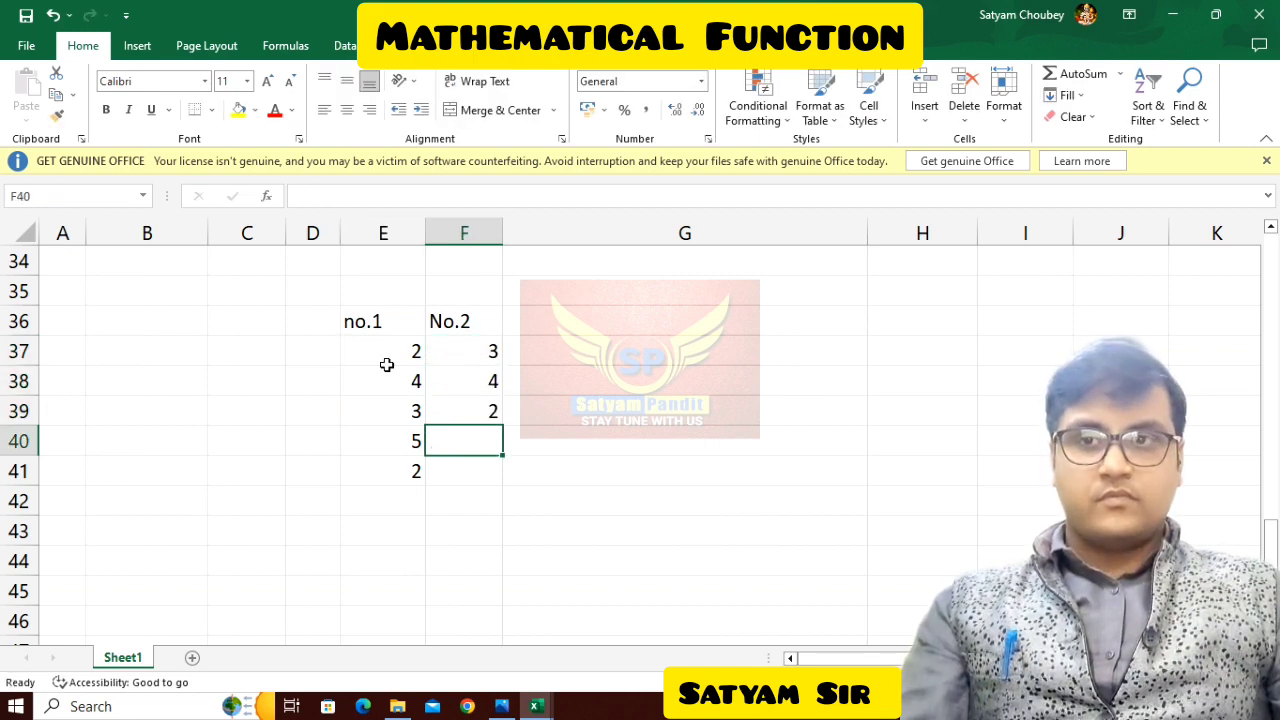
text(1)
key(Return)
text(4)
key(Return)
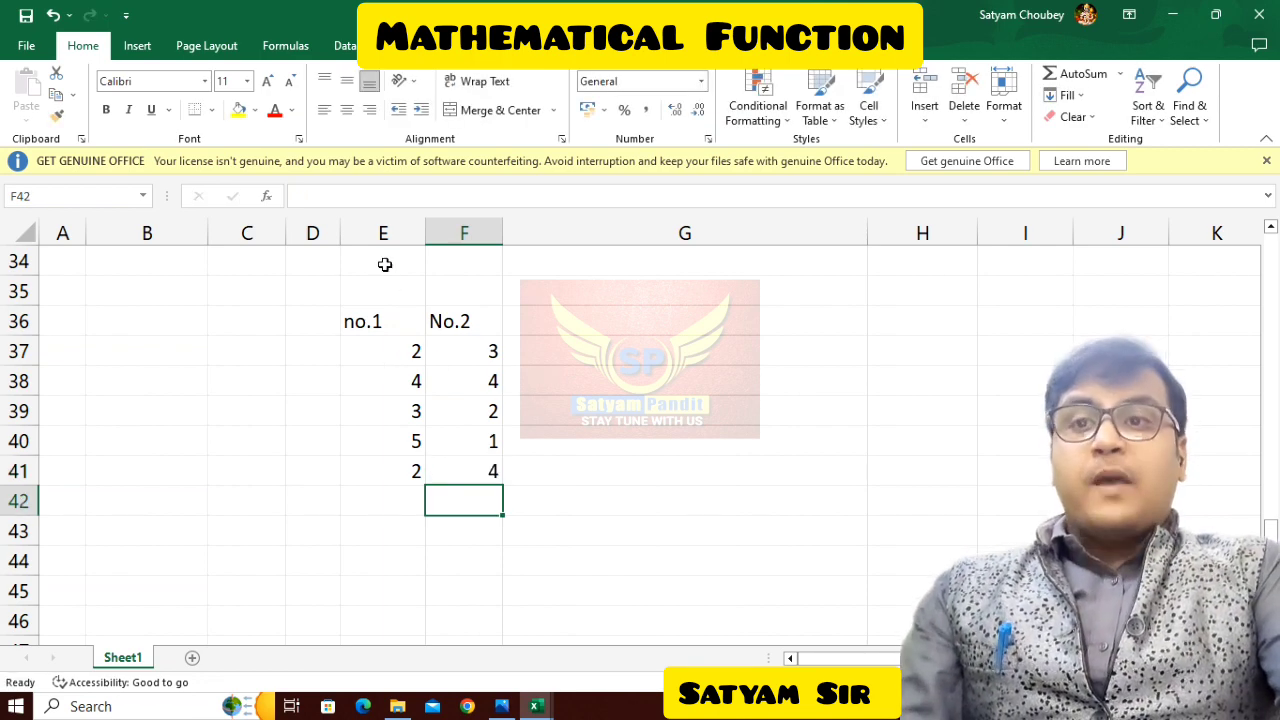
Step: Center the contents of the two-column number table in E36:F41 horizontally
drag(374, 314, 471, 472)
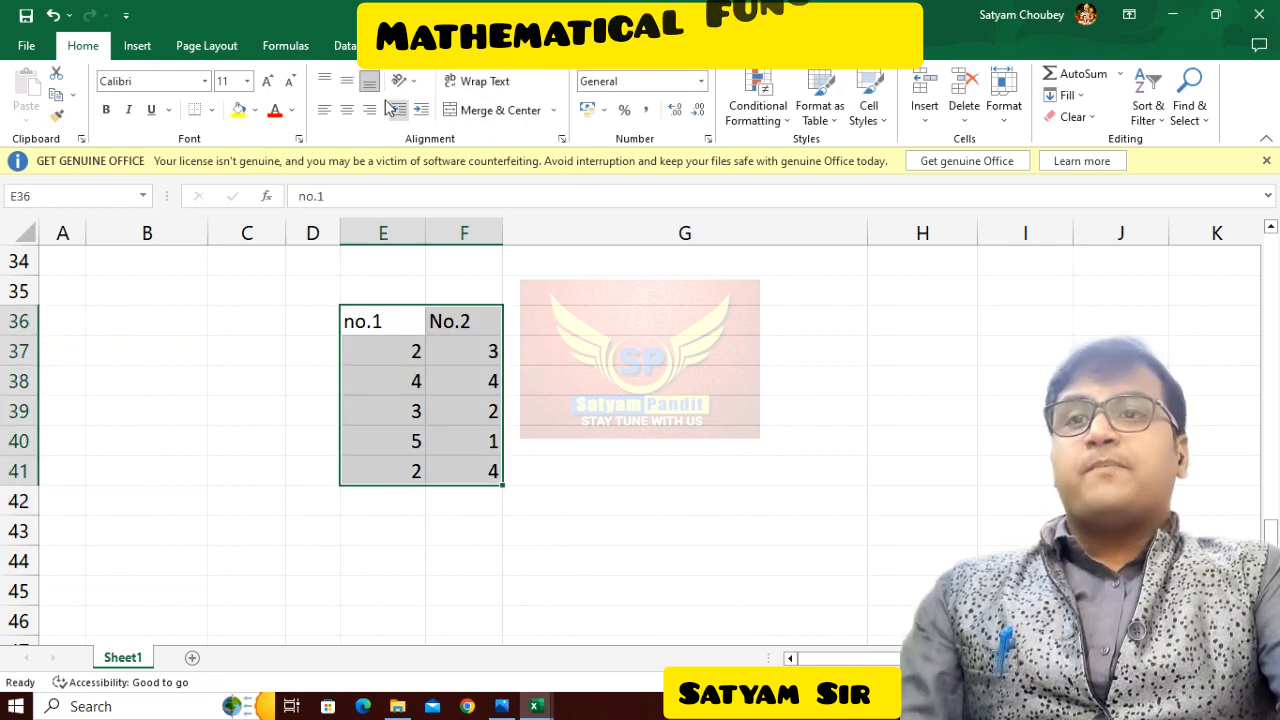
click(346, 110)
click(565, 406)
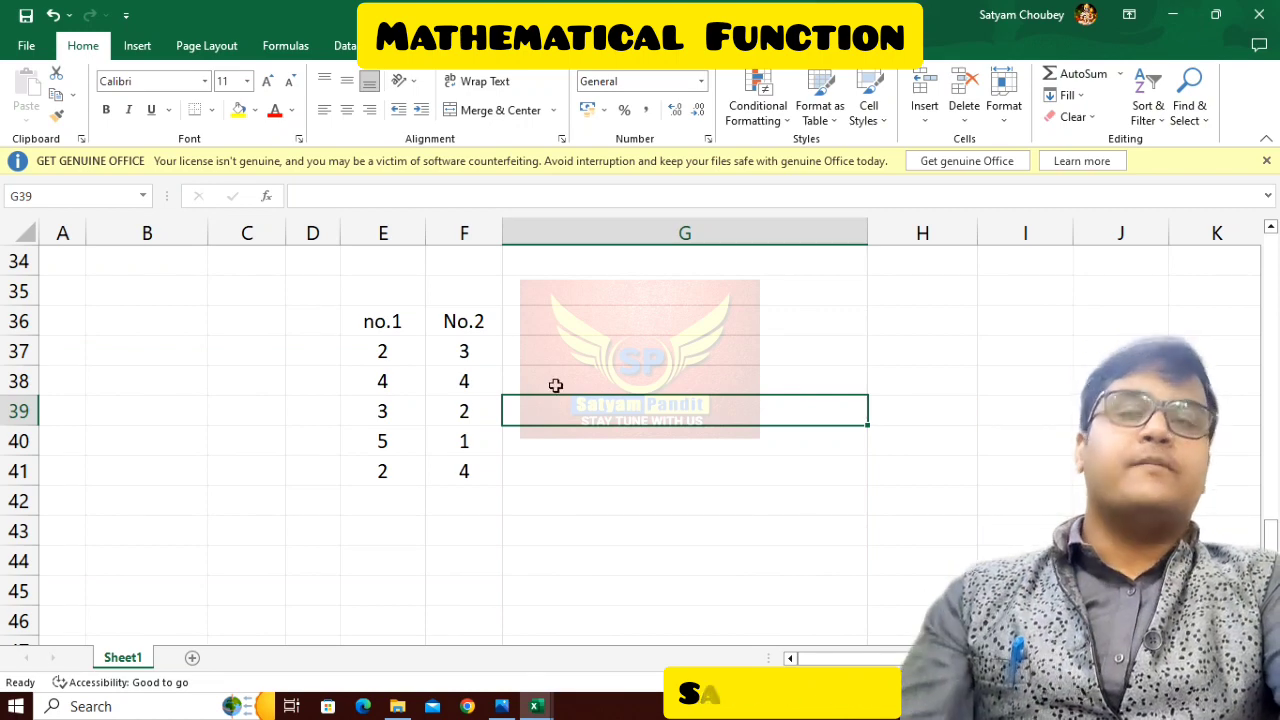
Step: Enter a SUMPRODUCT formula in G36 that multiplies and adds the ranges E37:E41 and F37:F41
click(559, 328)
text(=sumo)
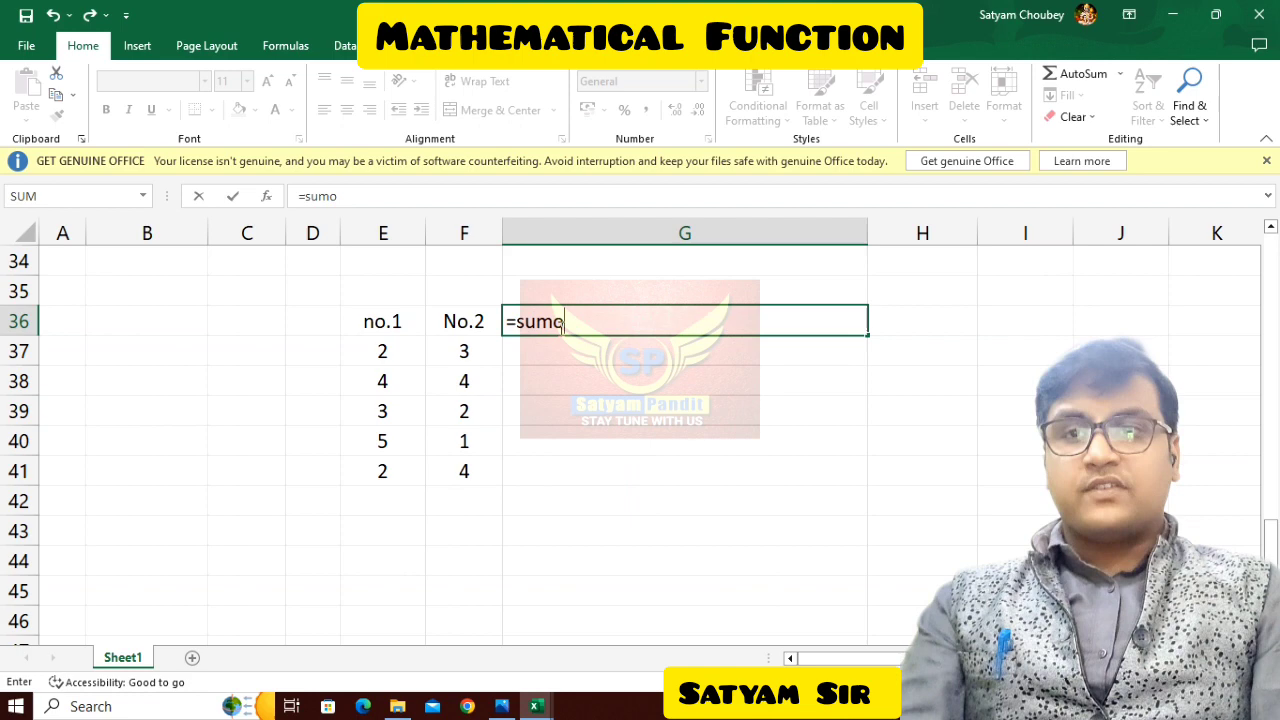
key(BackSpace)
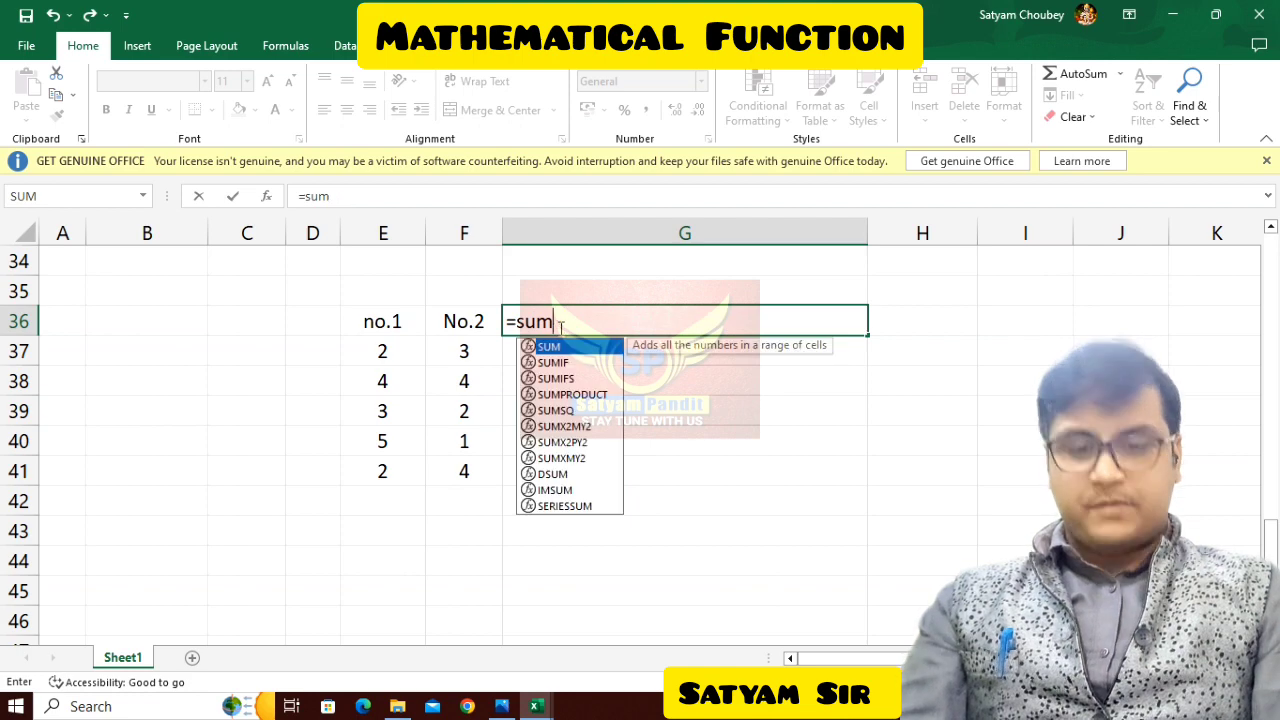
text(product()
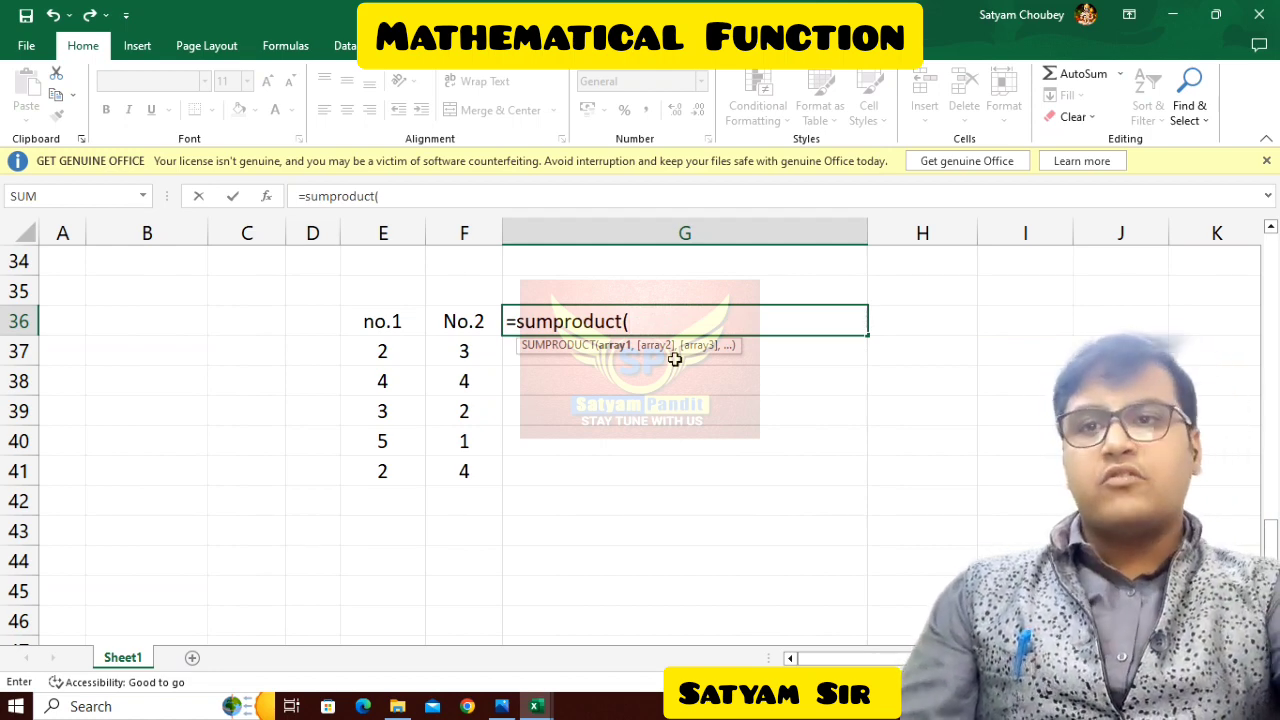
drag(374, 348, 374, 469)
text(,)
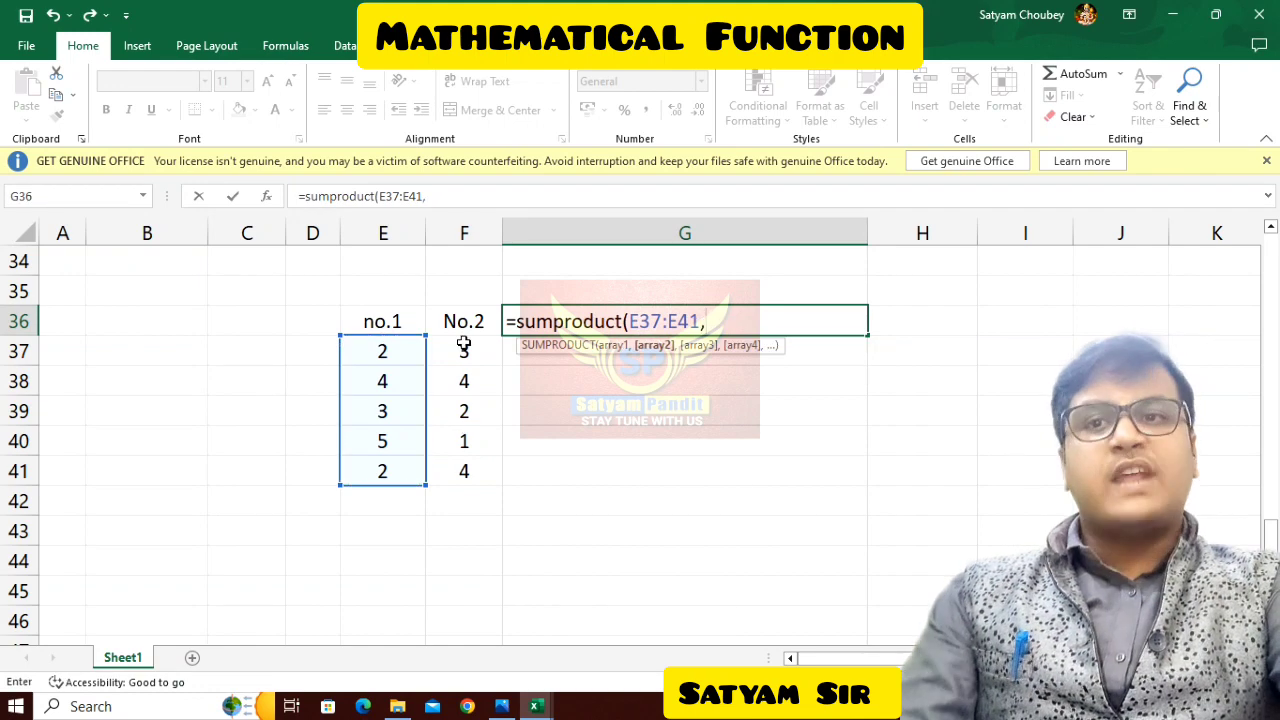
drag(464, 350, 479, 464)
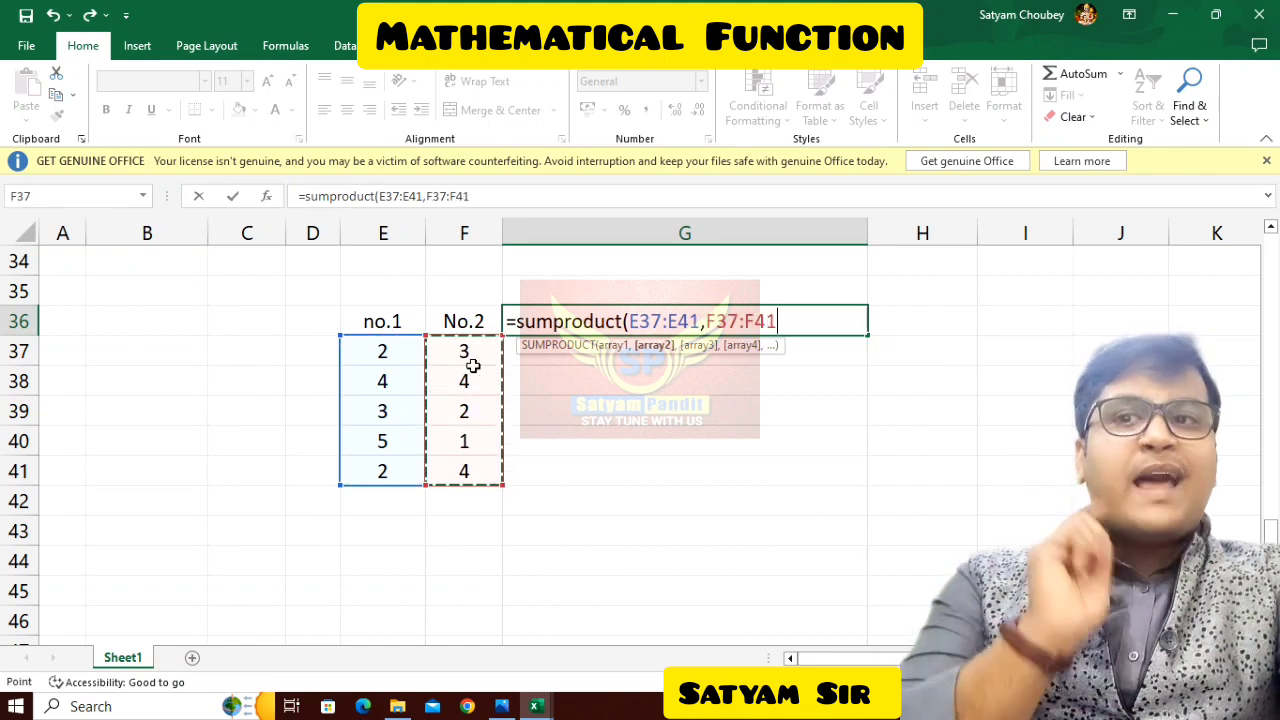
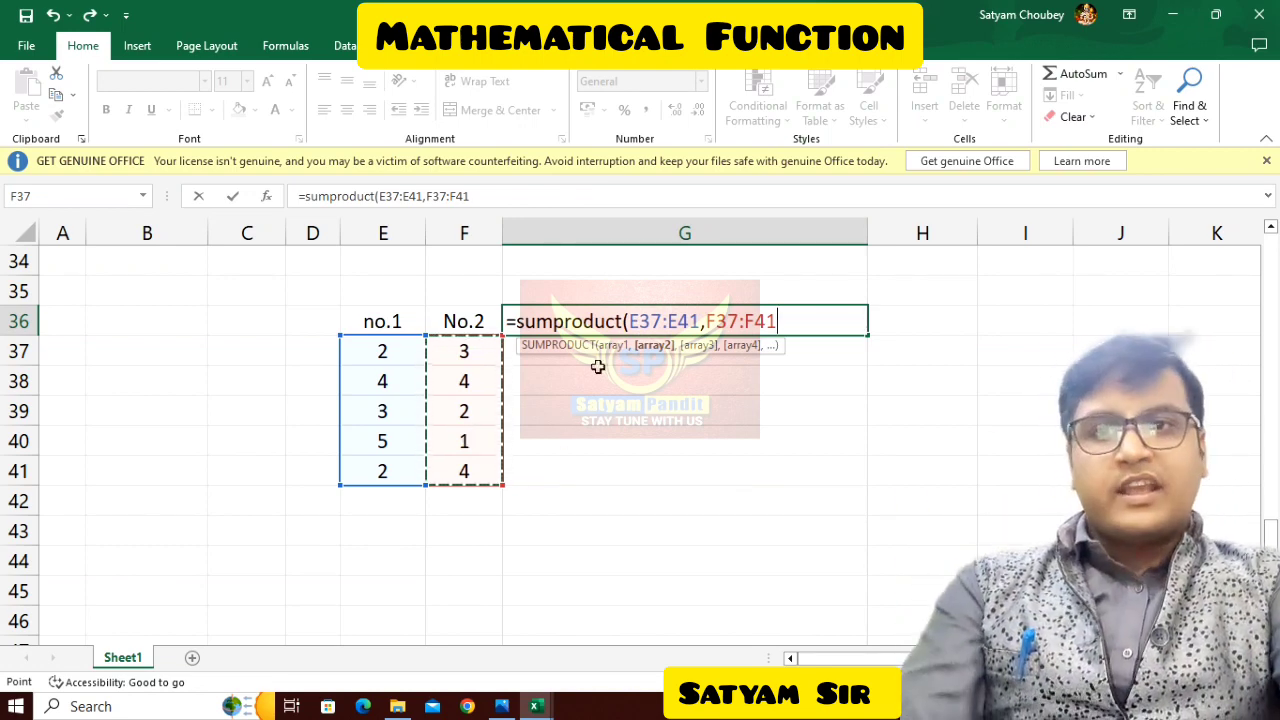
text())
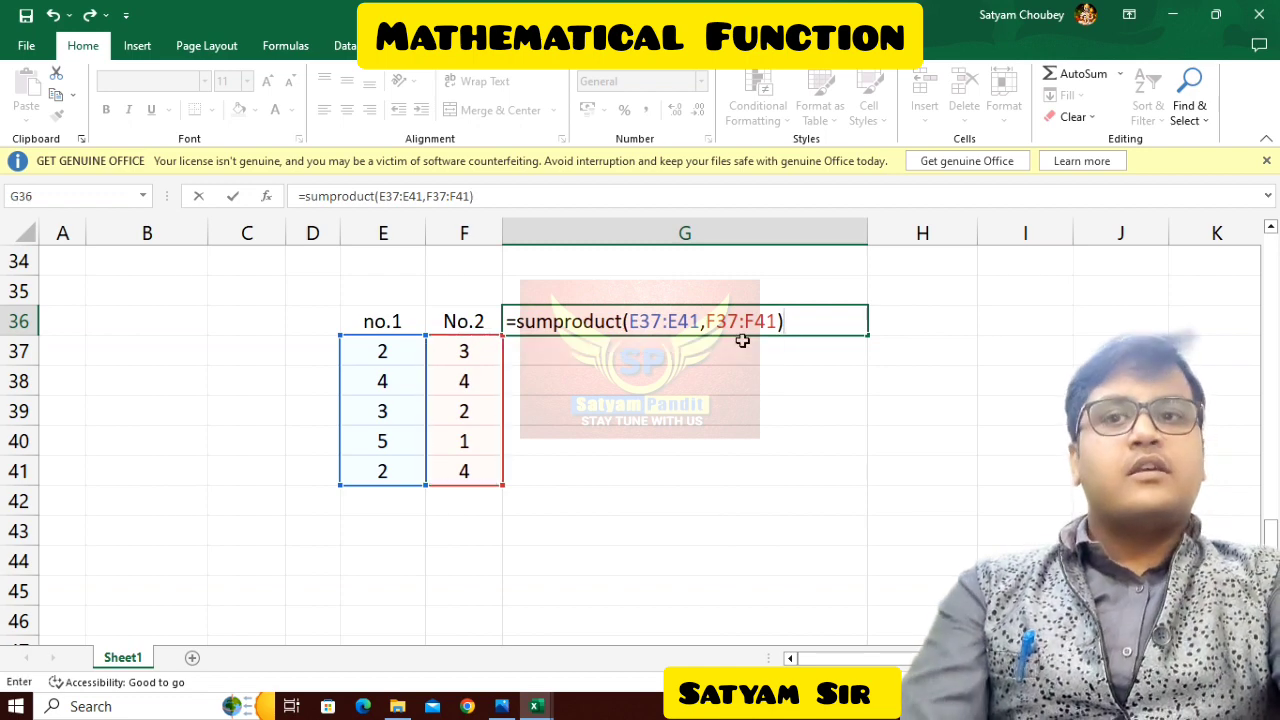
key(Return)
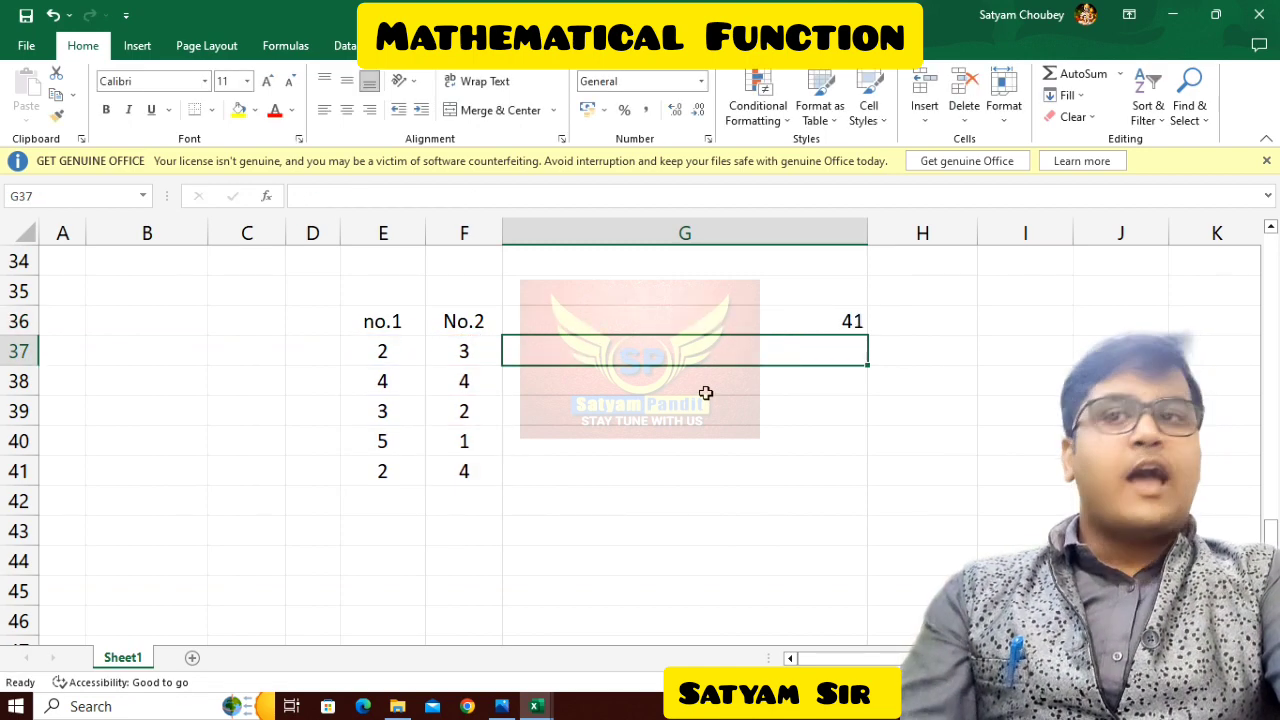
Step: Enter the row-by-row products 6, 16, 6, 5 and 8 in cells D37 to D41 beside the number table
click(318, 361)
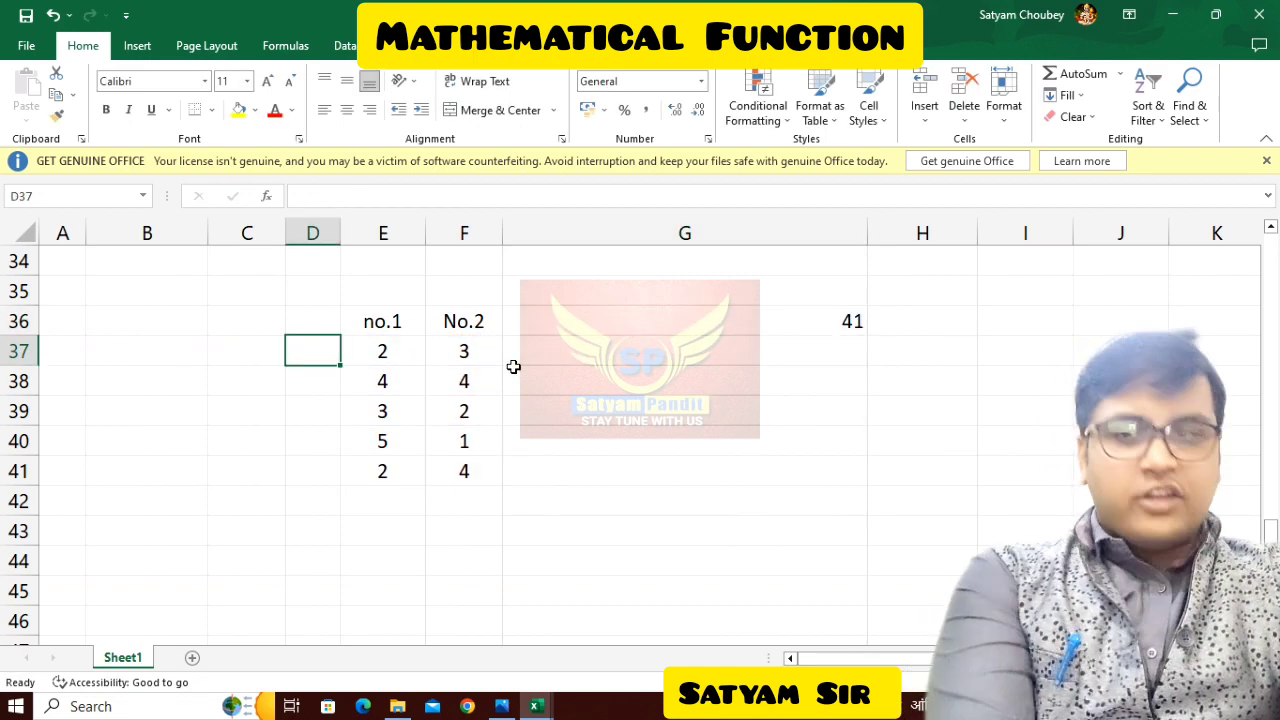
text(6)
click(323, 380)
text(1)
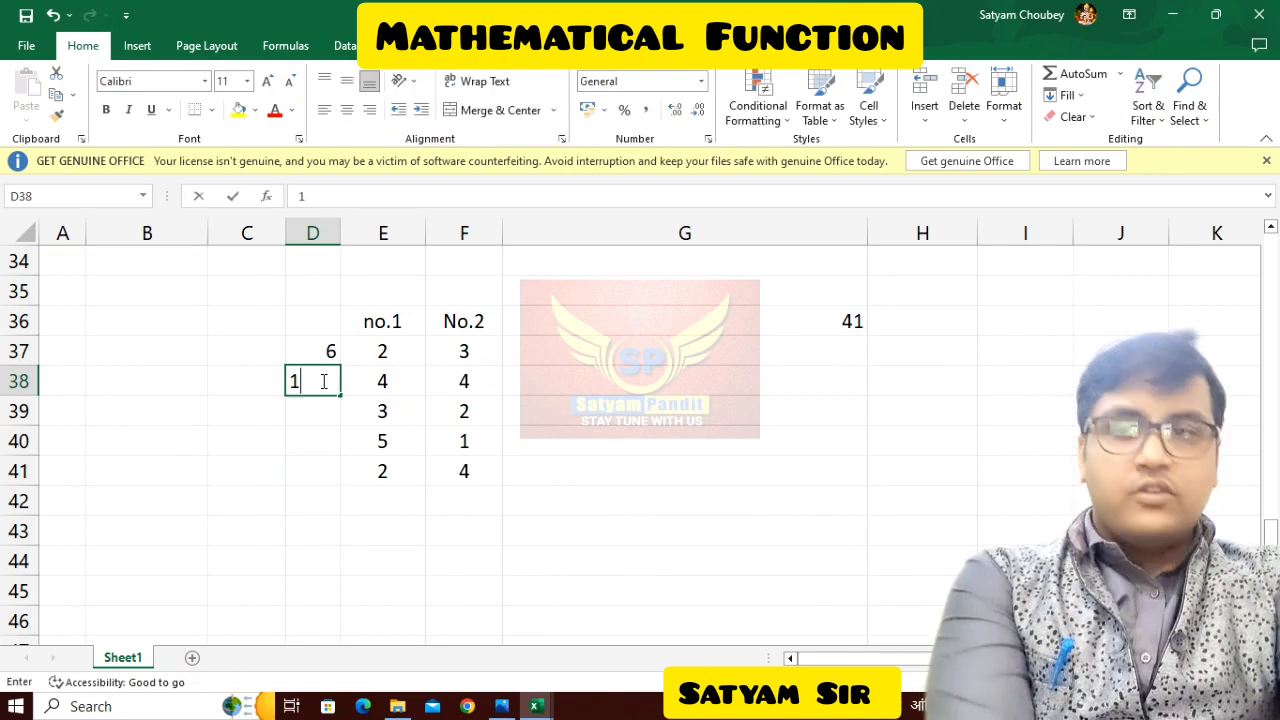
text(6)
click(311, 408)
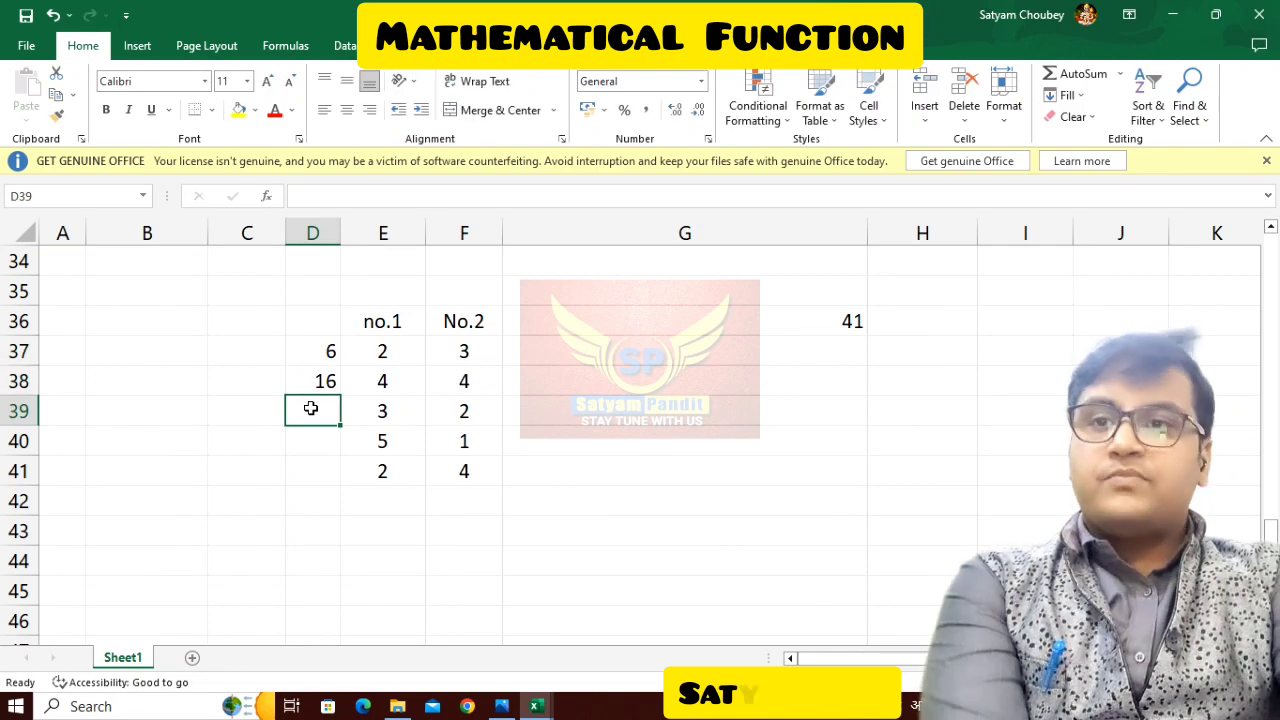
text(6)
click(309, 440)
text(5)
click(314, 471)
text(8)
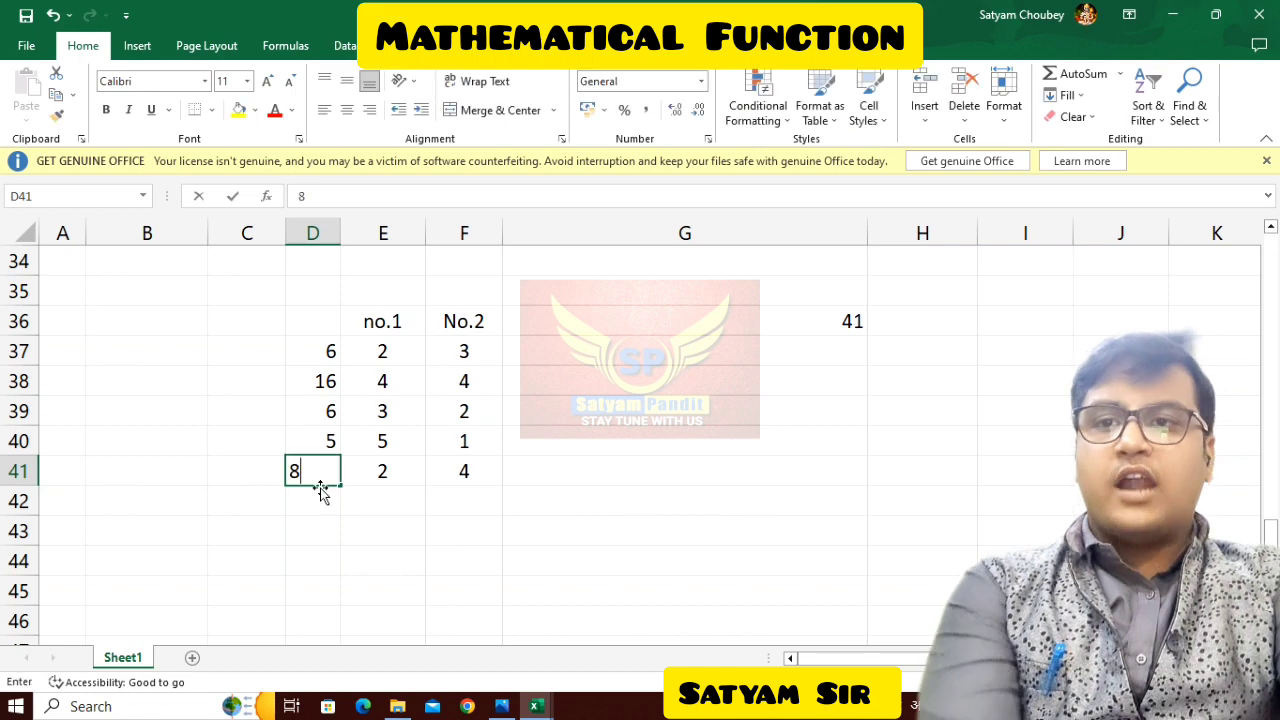
Step: Total the manual products in D42 with a SUM of D37:D41
click(320, 492)
key(alt+equal)
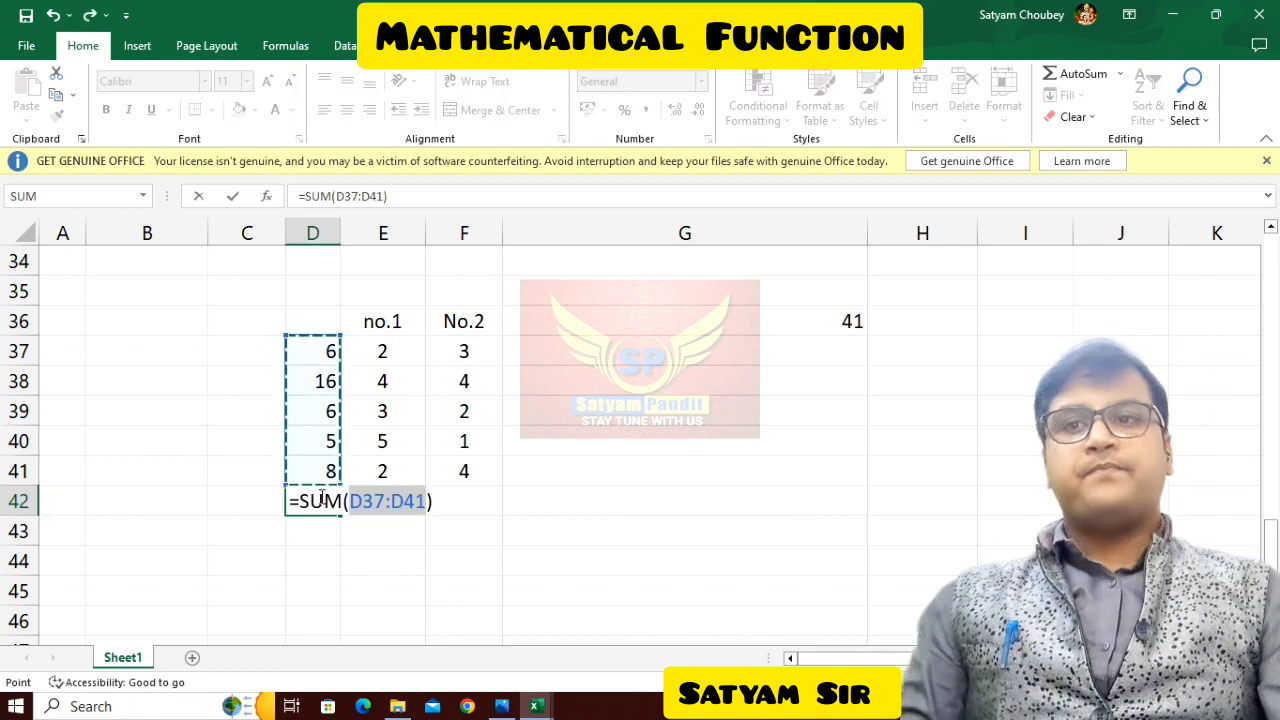
key(Return)
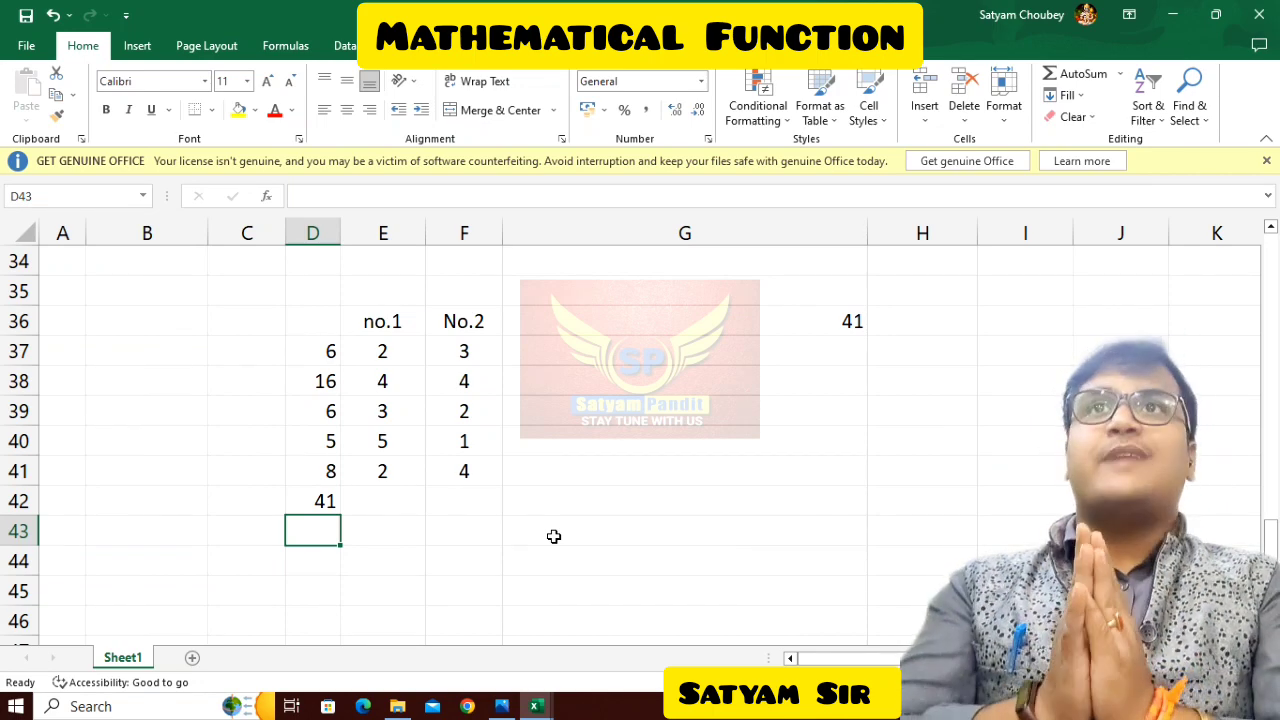
Step: Enter a SUMPRODUCT formula in G38 using the two-column blocks E37:F39 and E40:F42 as its arrays
click(672, 385)
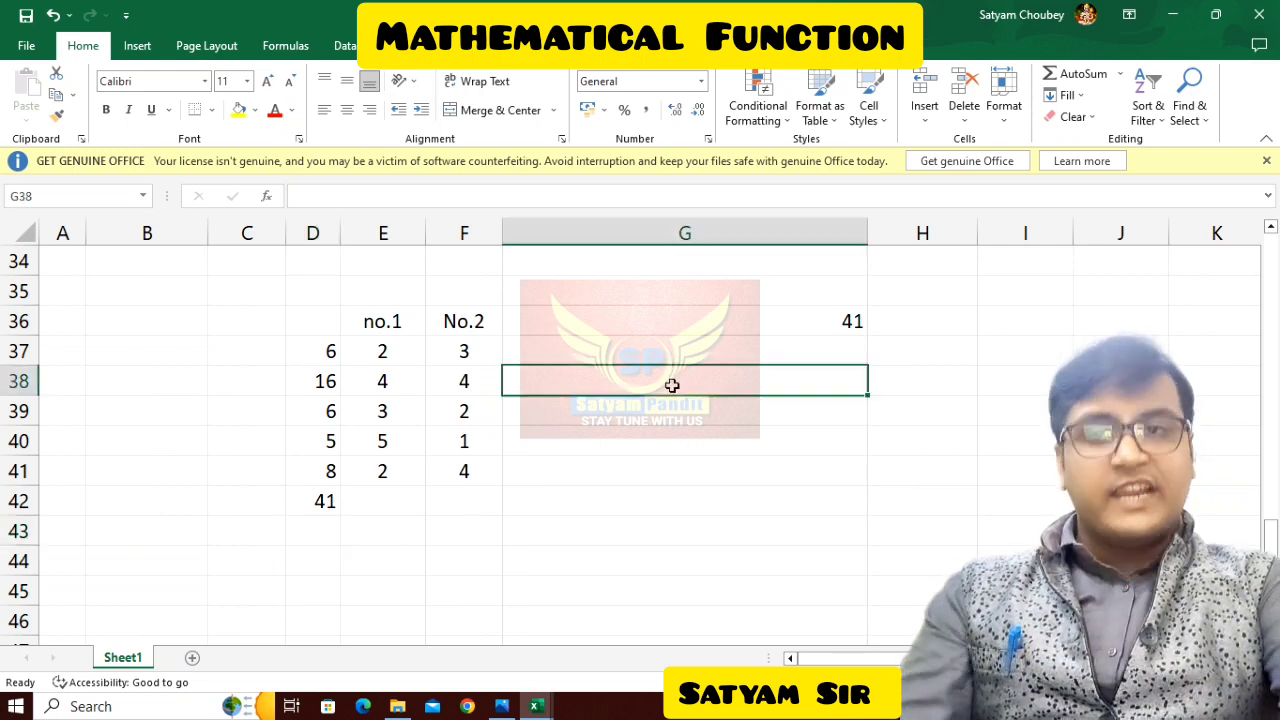
text(=sumpro)
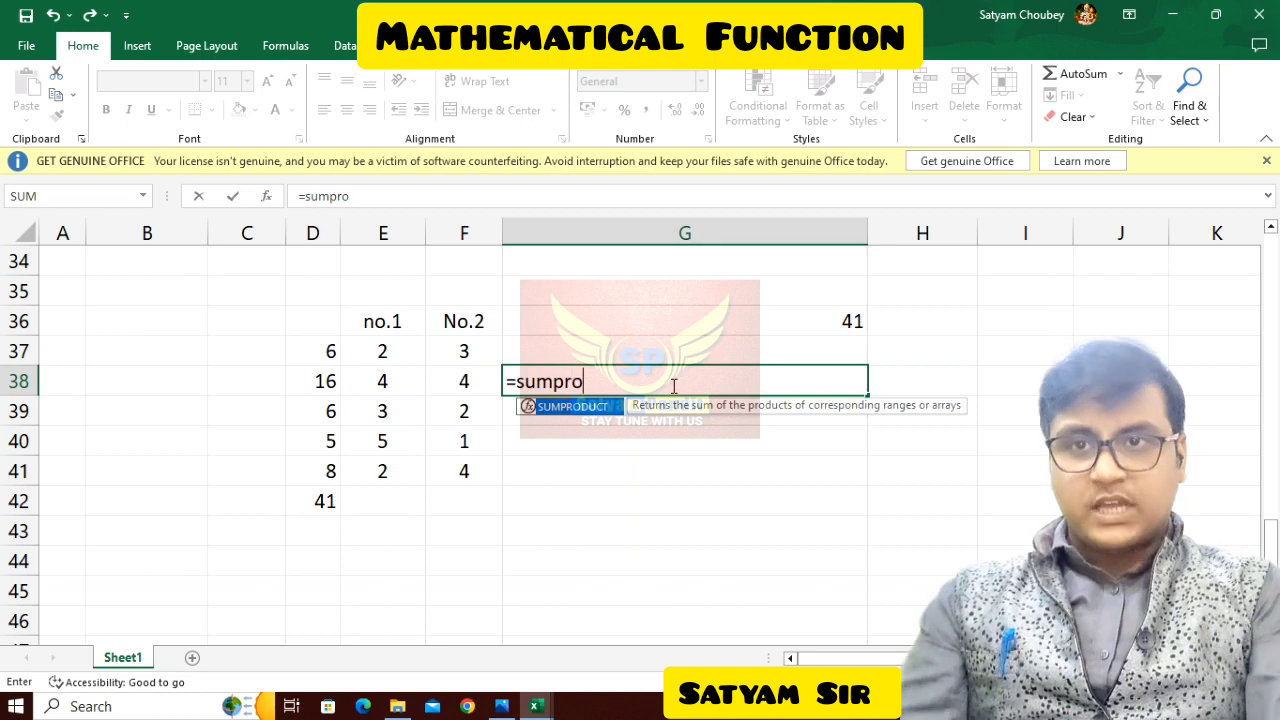
text(duct()
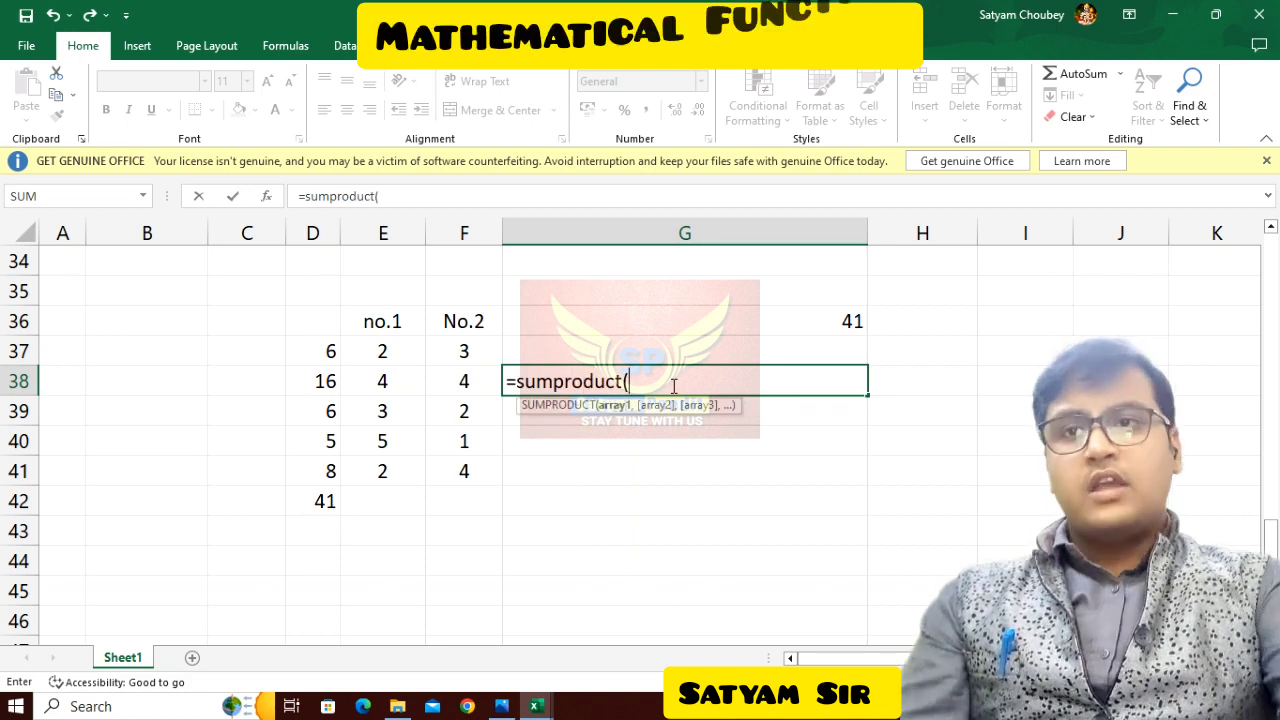
drag(387, 357, 443, 409)
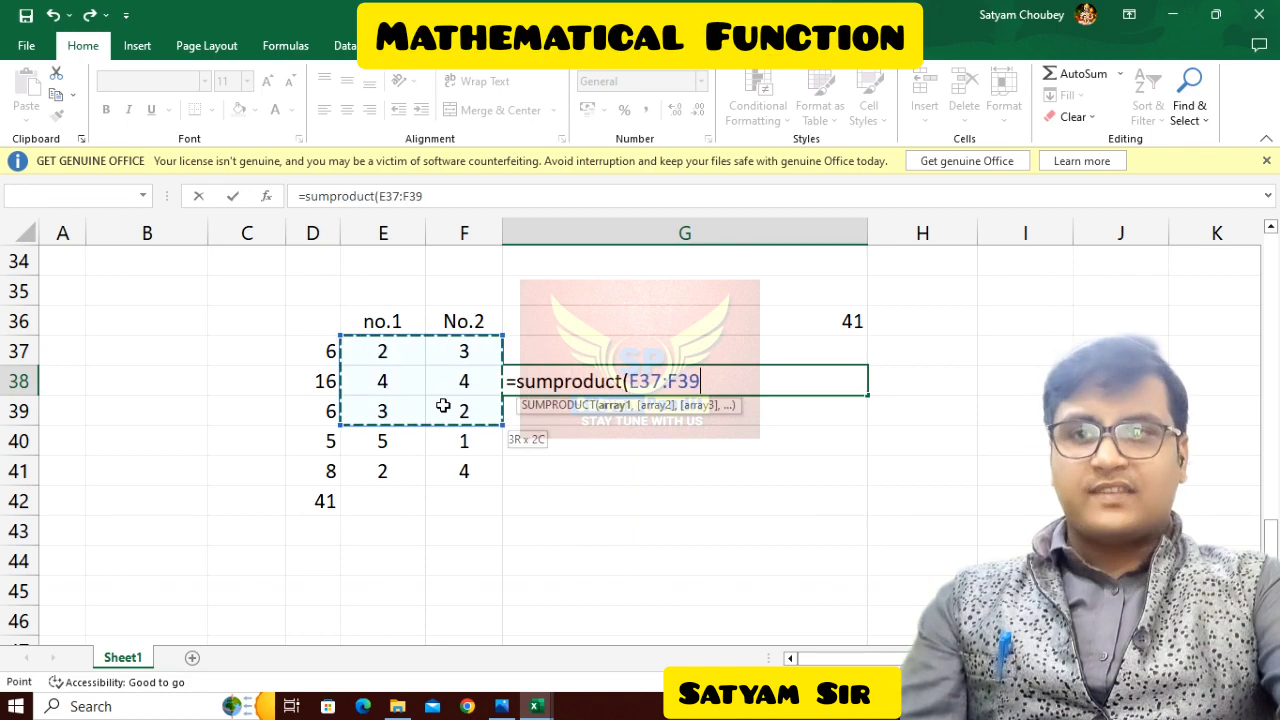
click(405, 440)
drag(407, 468, 449, 491)
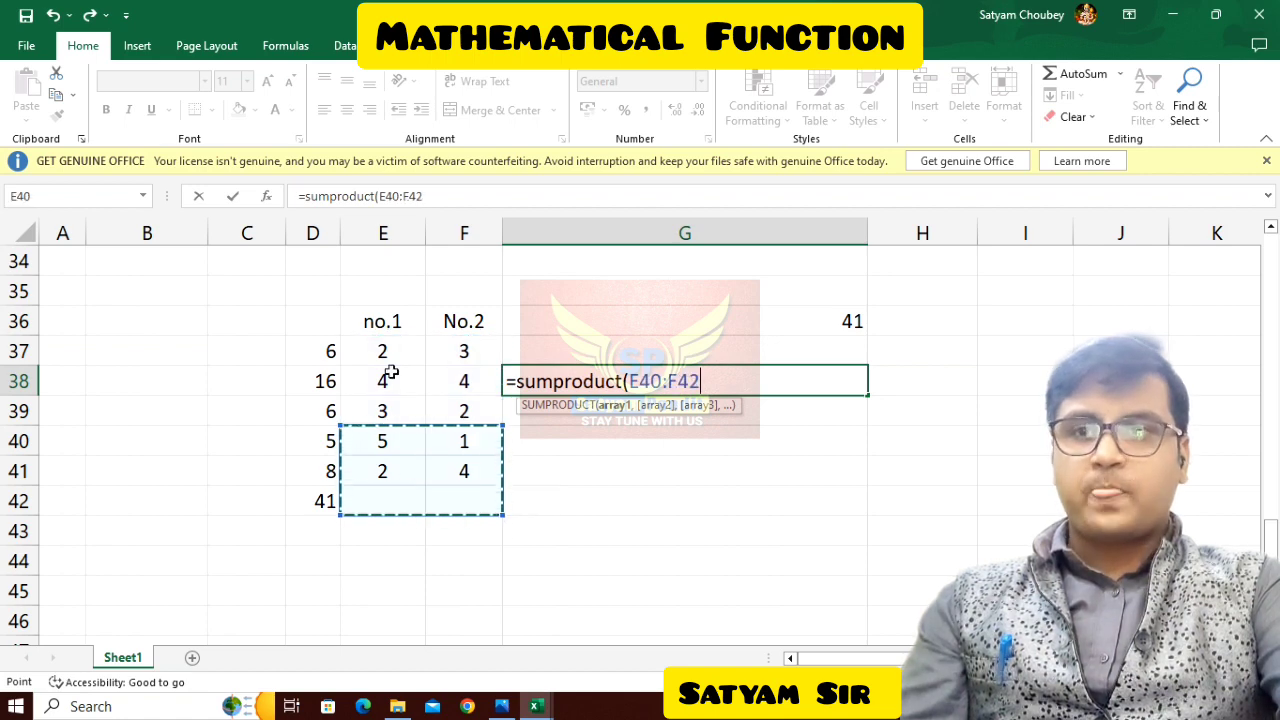
drag(386, 351, 450, 396)
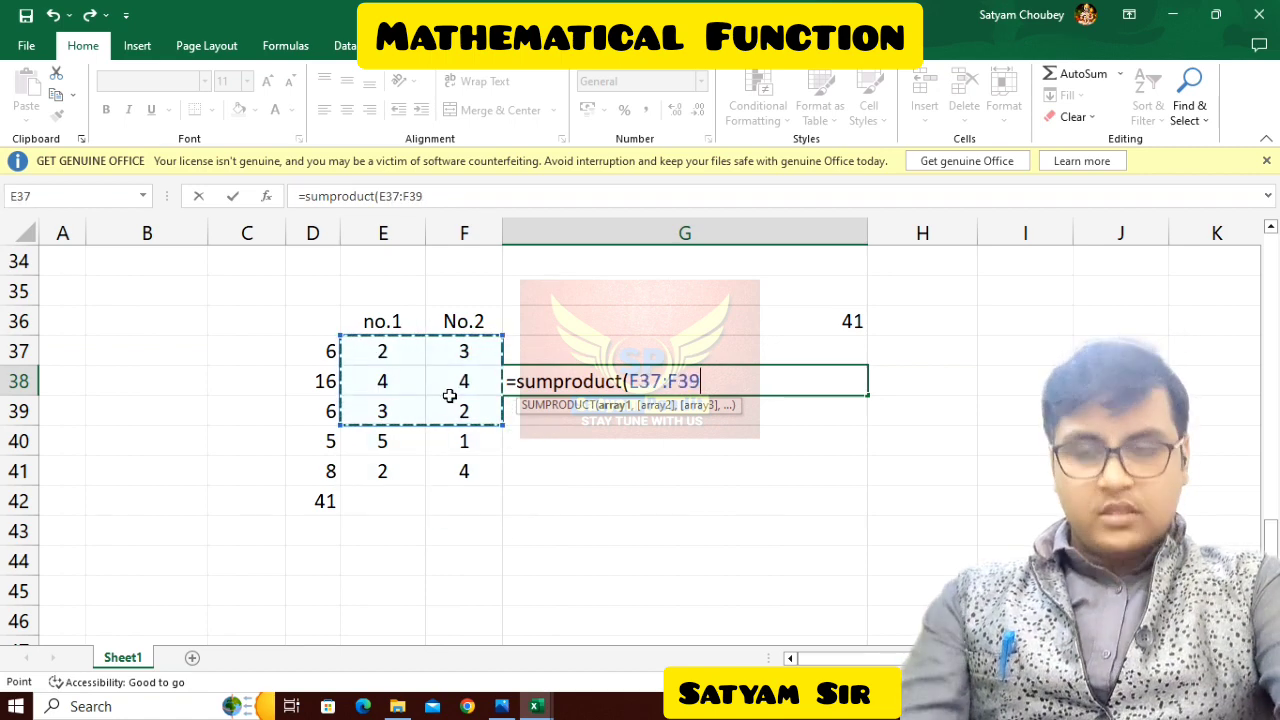
text(,)
drag(374, 443, 439, 500)
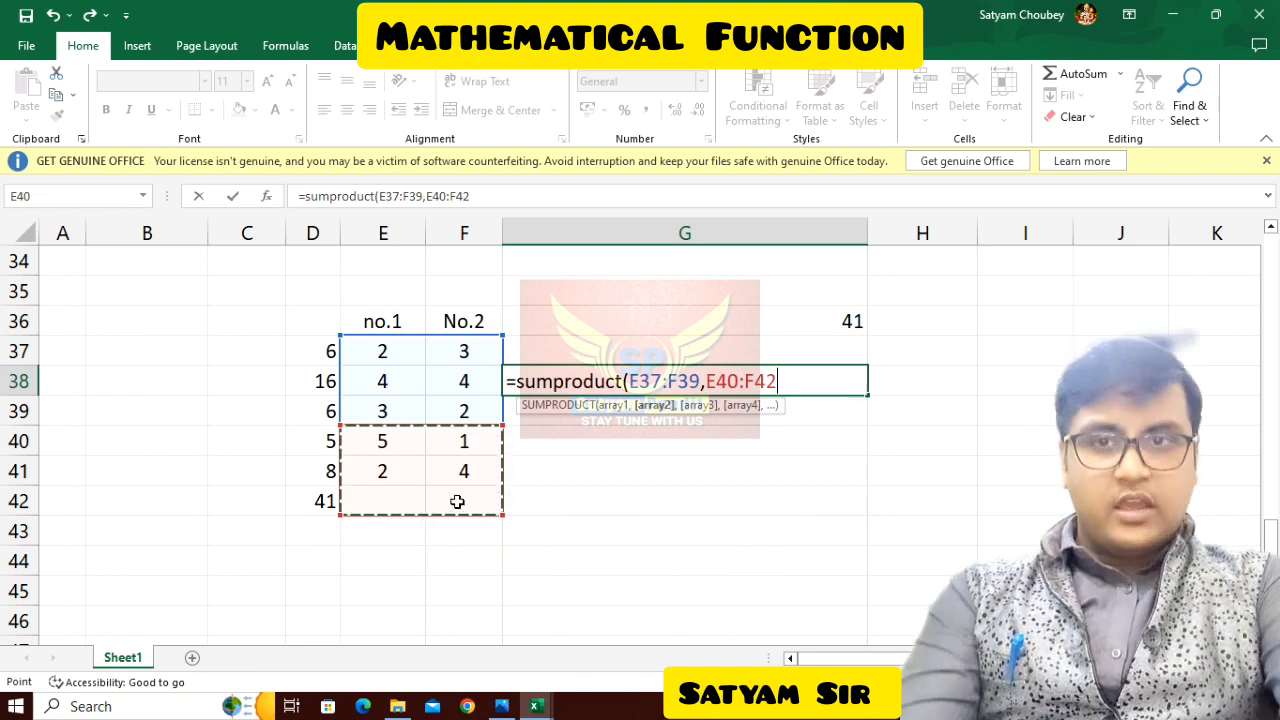
key(Return)
Step: Add a sixth row to the number table with 1 in E42 and 6 in F42
click(383, 501)
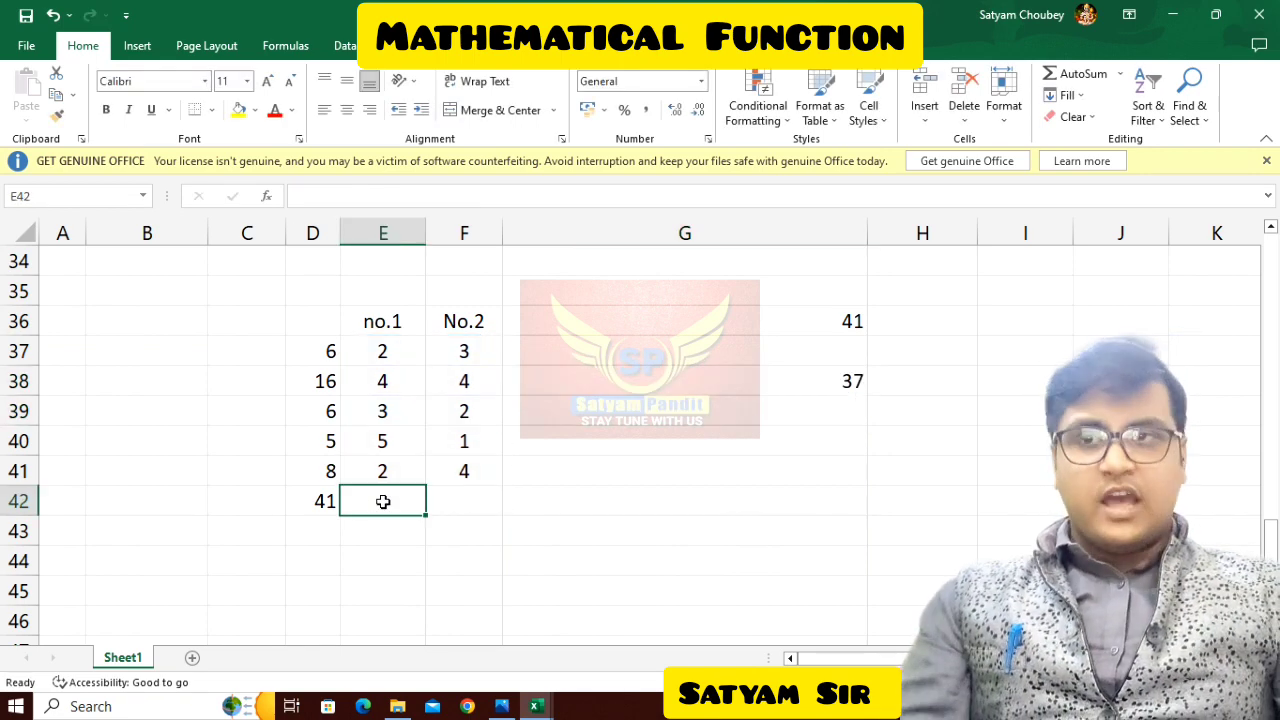
text(1)
key(Tab)
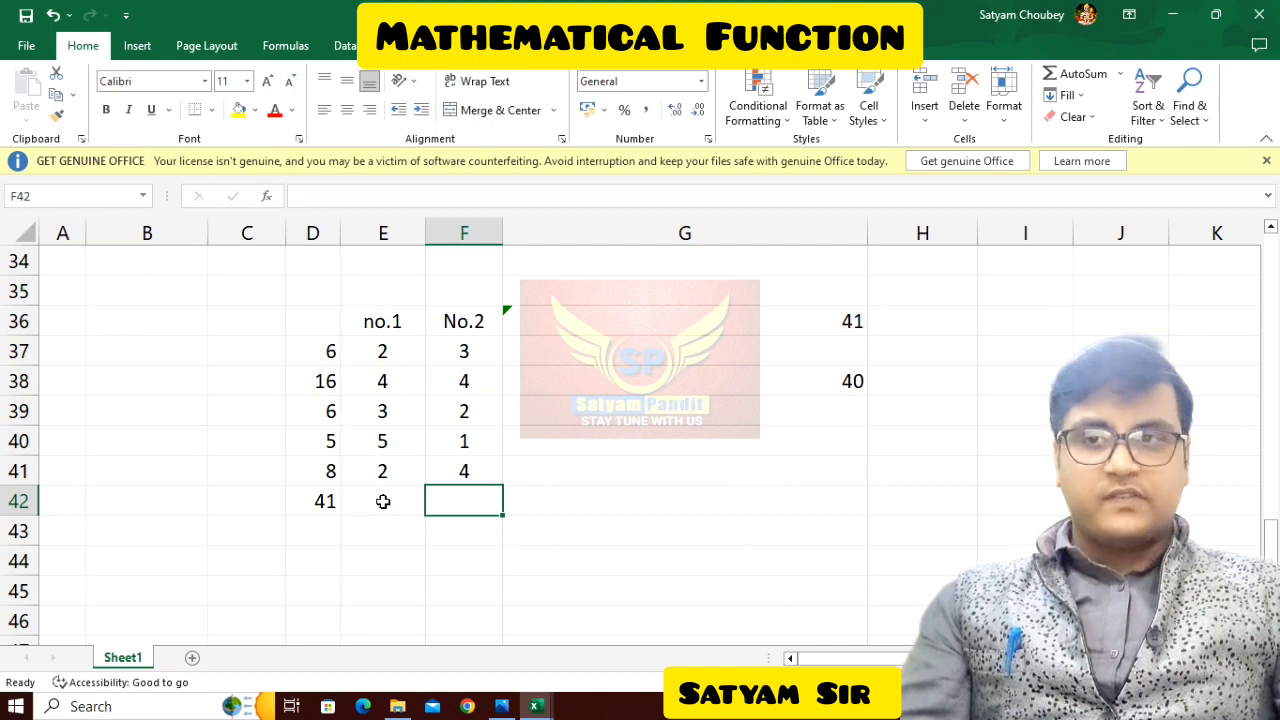
text(6)
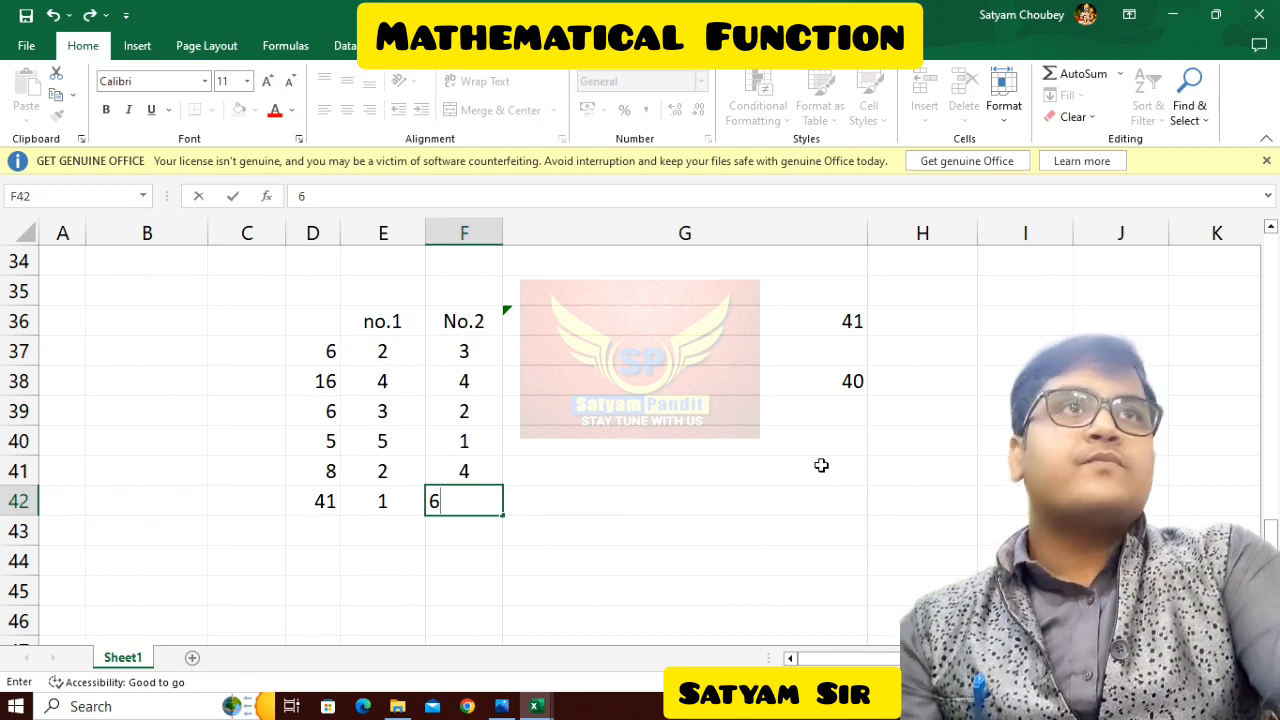
Step: Examine which cell blocks the SUMPRODUCT formula in G38 pairs together, leaving the formula as it is
double_click(829, 382)
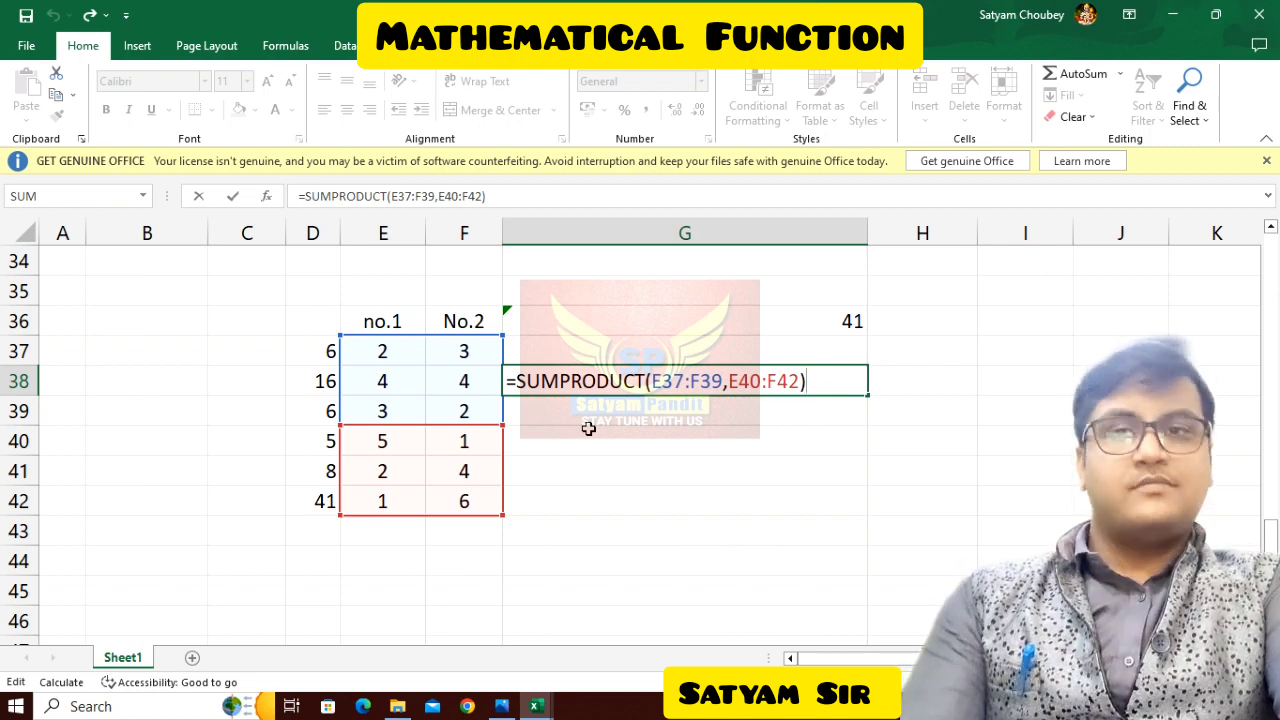
key(Return)
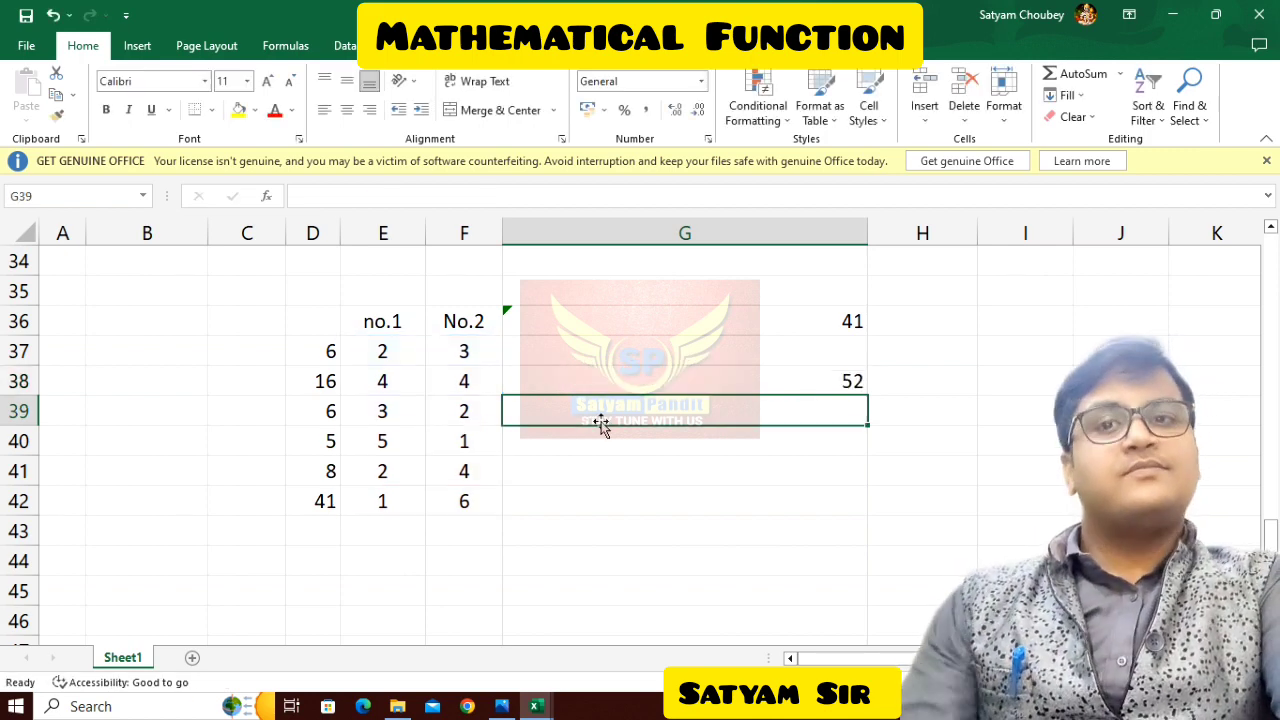
double_click(690, 380)
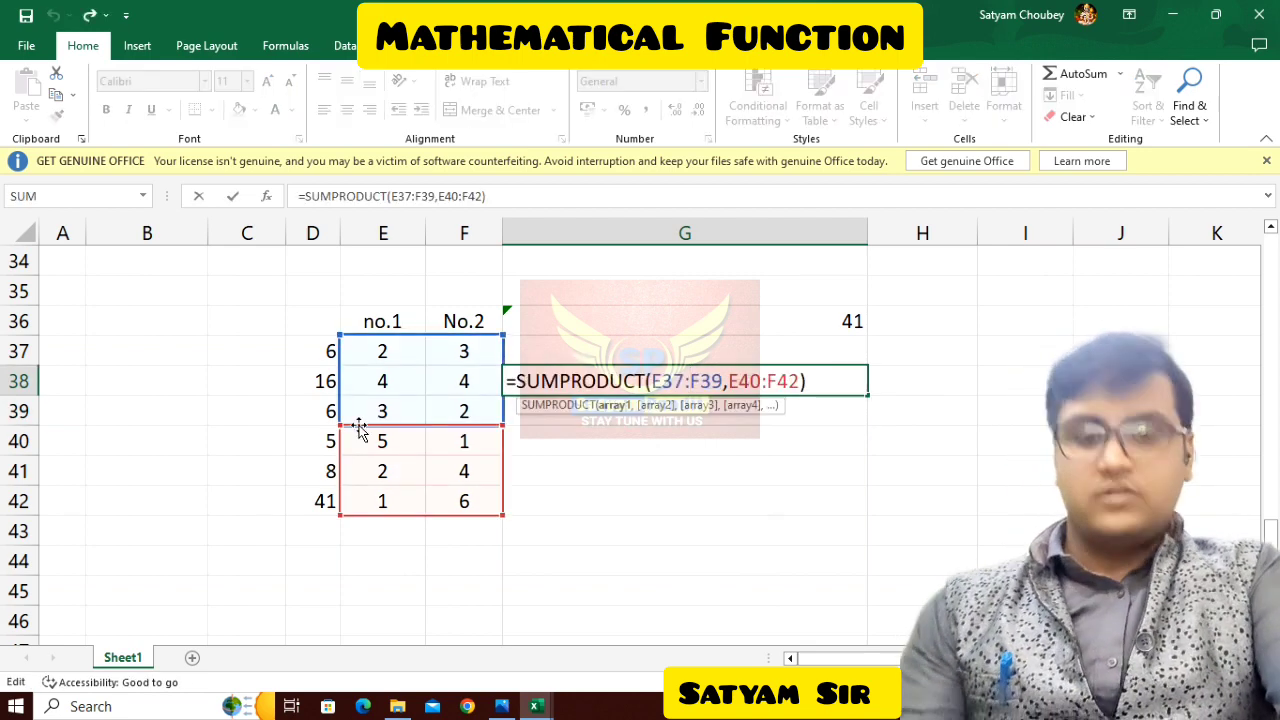
key(Down)
key(Down)
key(Down)
key(Down)
key(Escape)
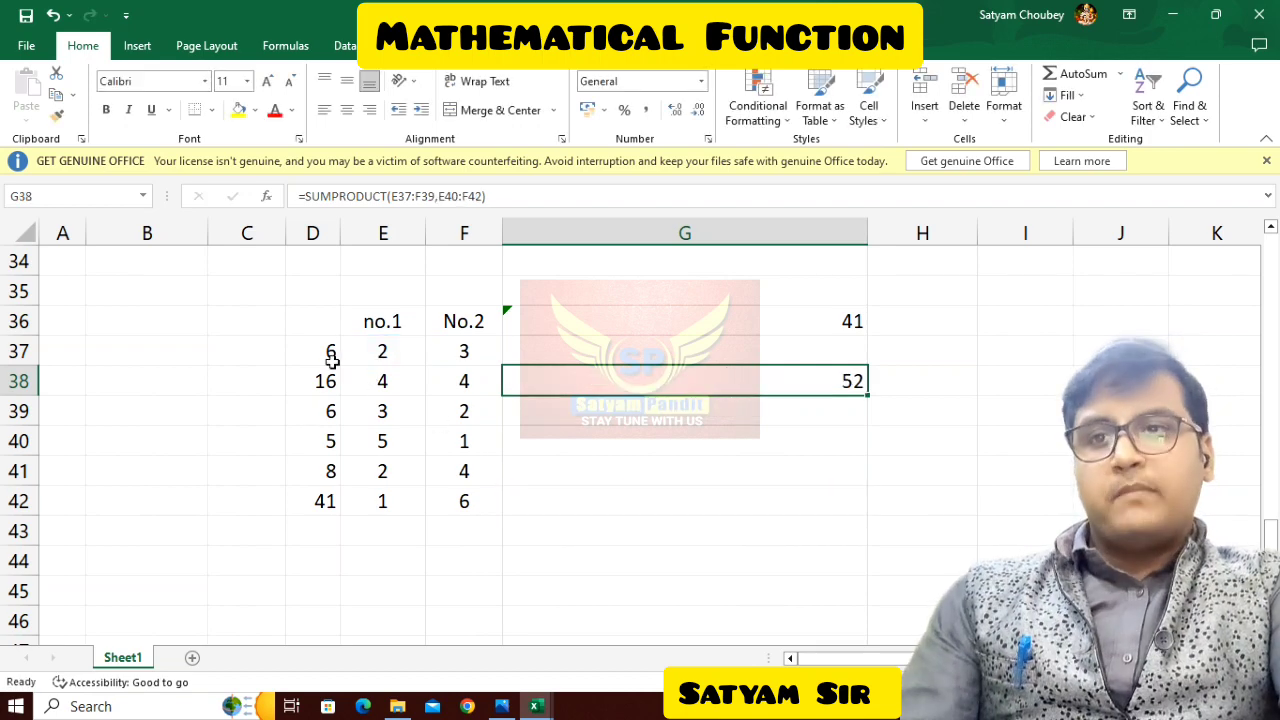
Step: Clear the manual products and their total from D37:D42, and review the array ranges in the G38 formula
drag(328, 358, 309, 500)
key(Delete)
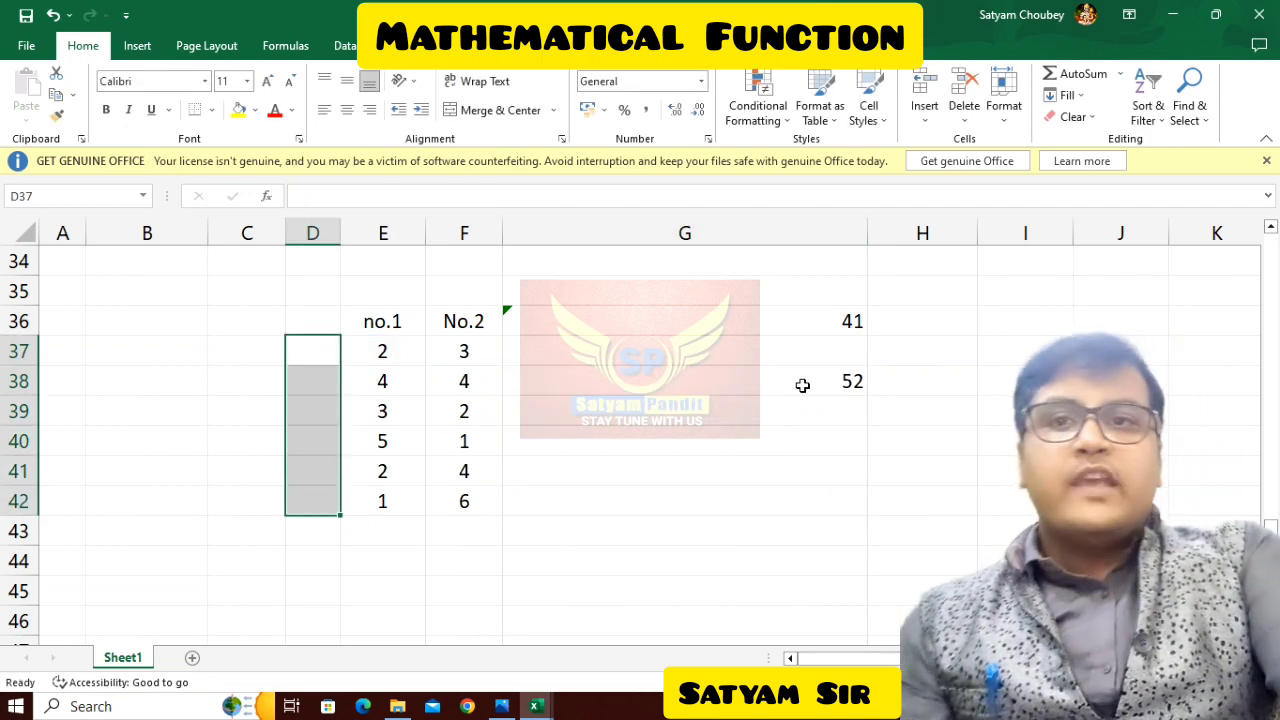
double_click(803, 383)
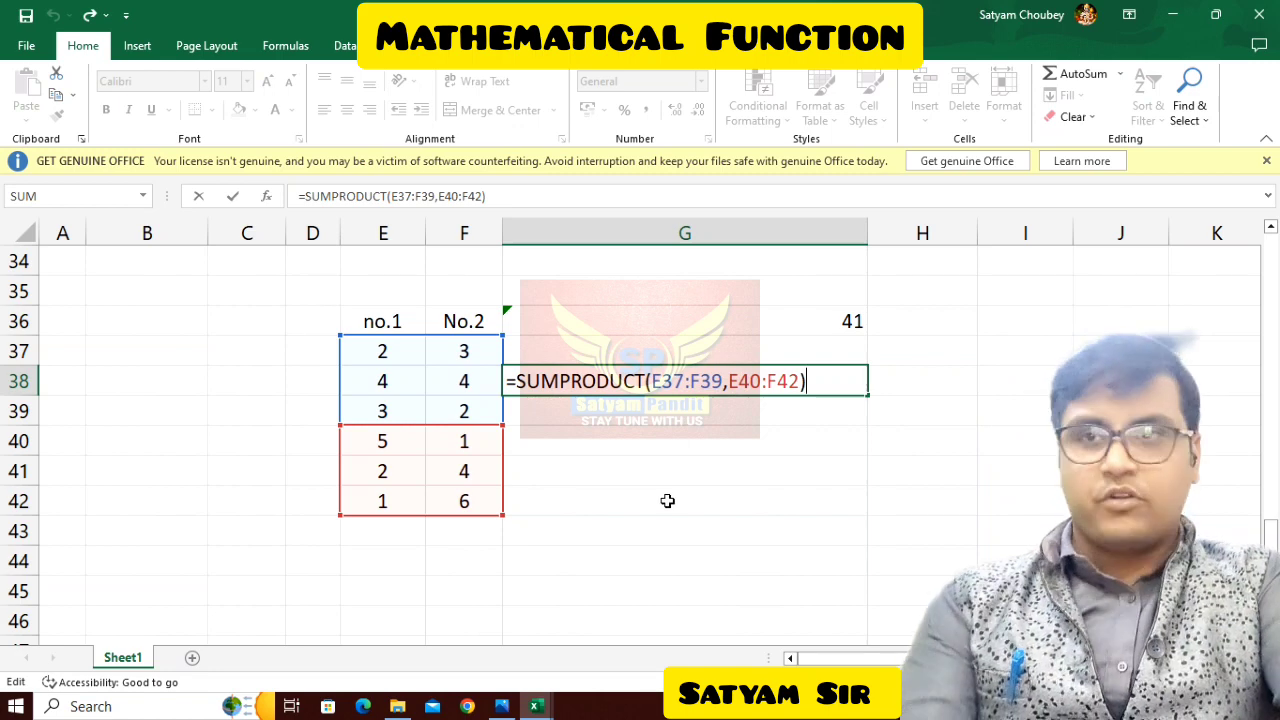
key(Return)
Step: Enter the manual products 10, 8 and 3 in cells D37:D39 beside the number table
click(303, 354)
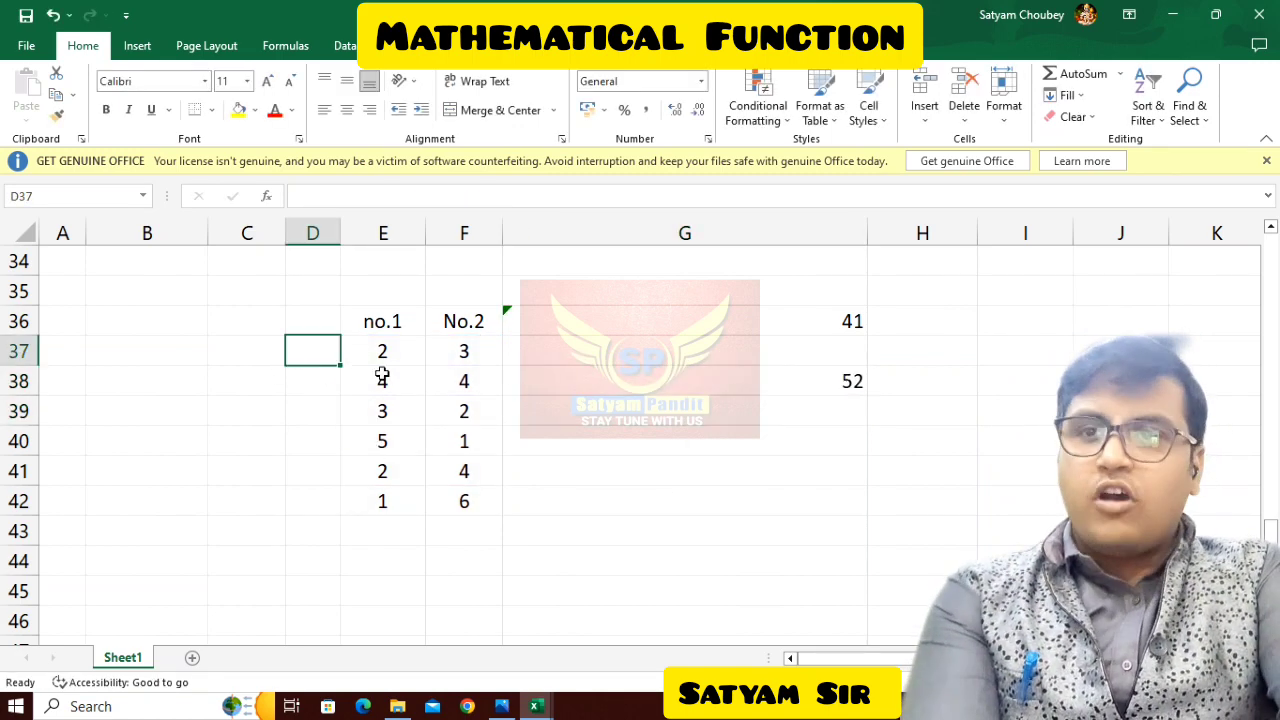
text(10)
key(Return)
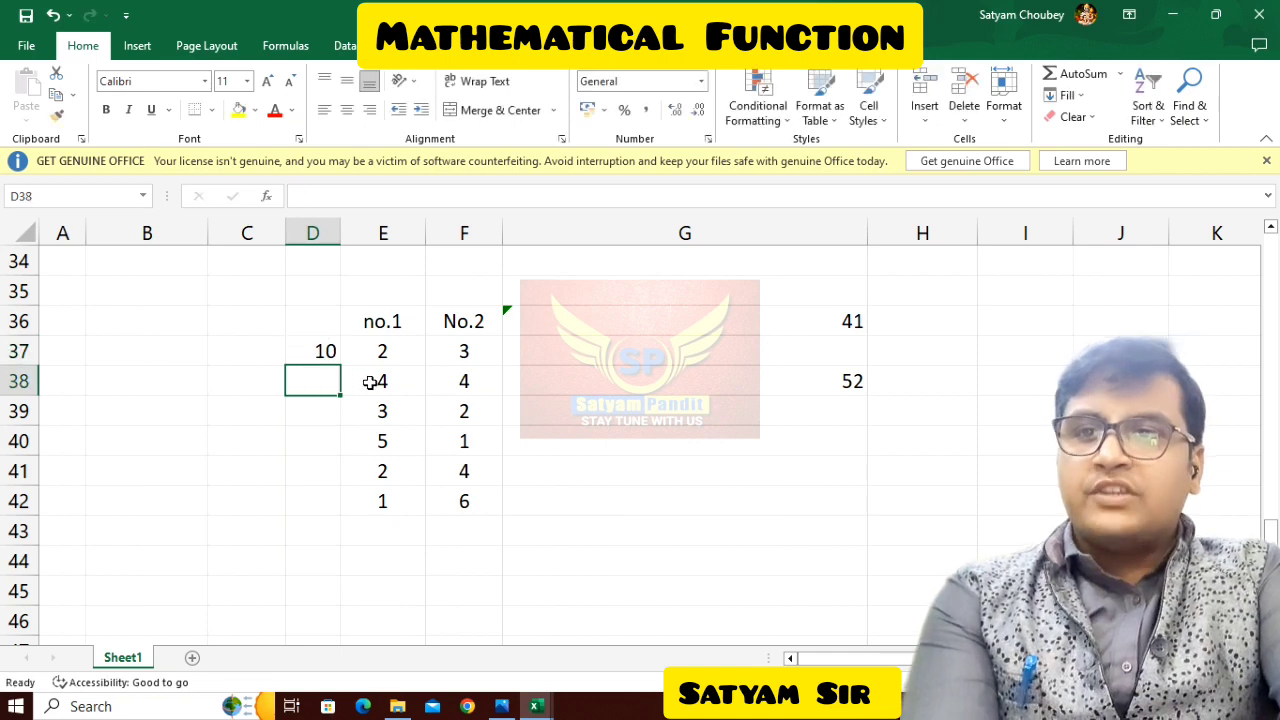
text(8)
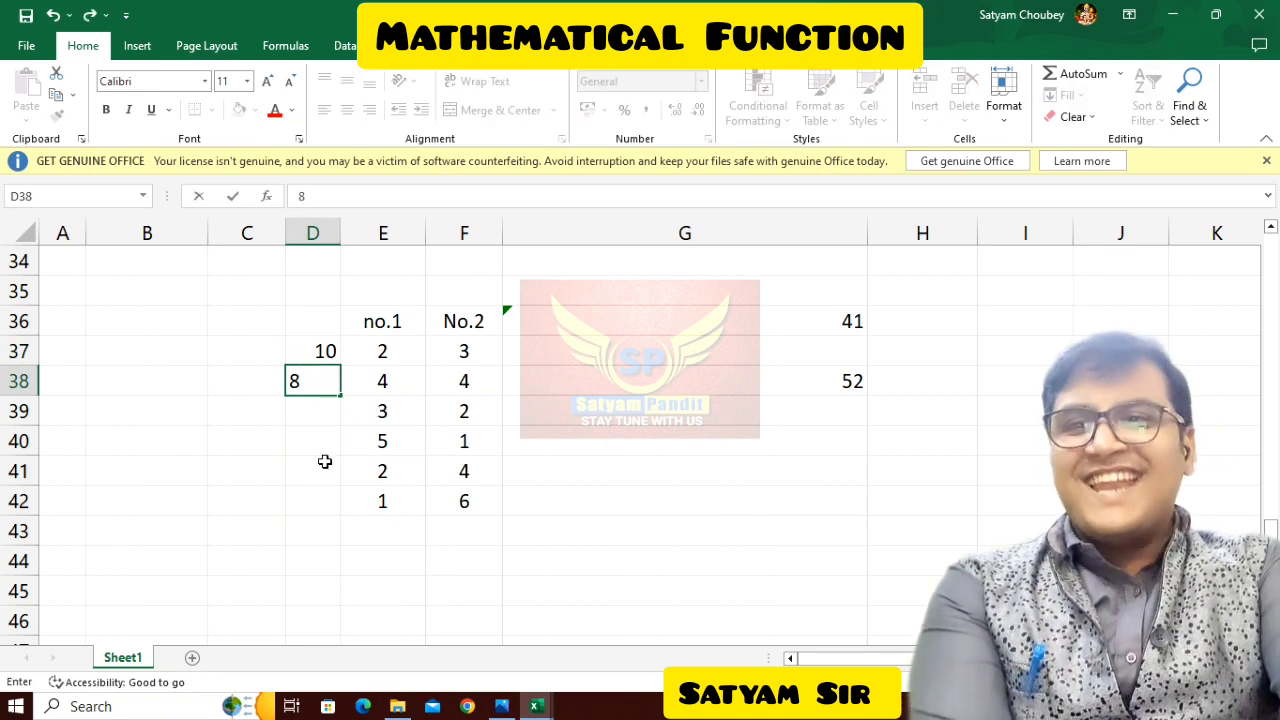
click(301, 411)
text(3)
Step: Enter the manual products 3, 16 and 12 in cells D40:D42 beside the number table
click(297, 443)
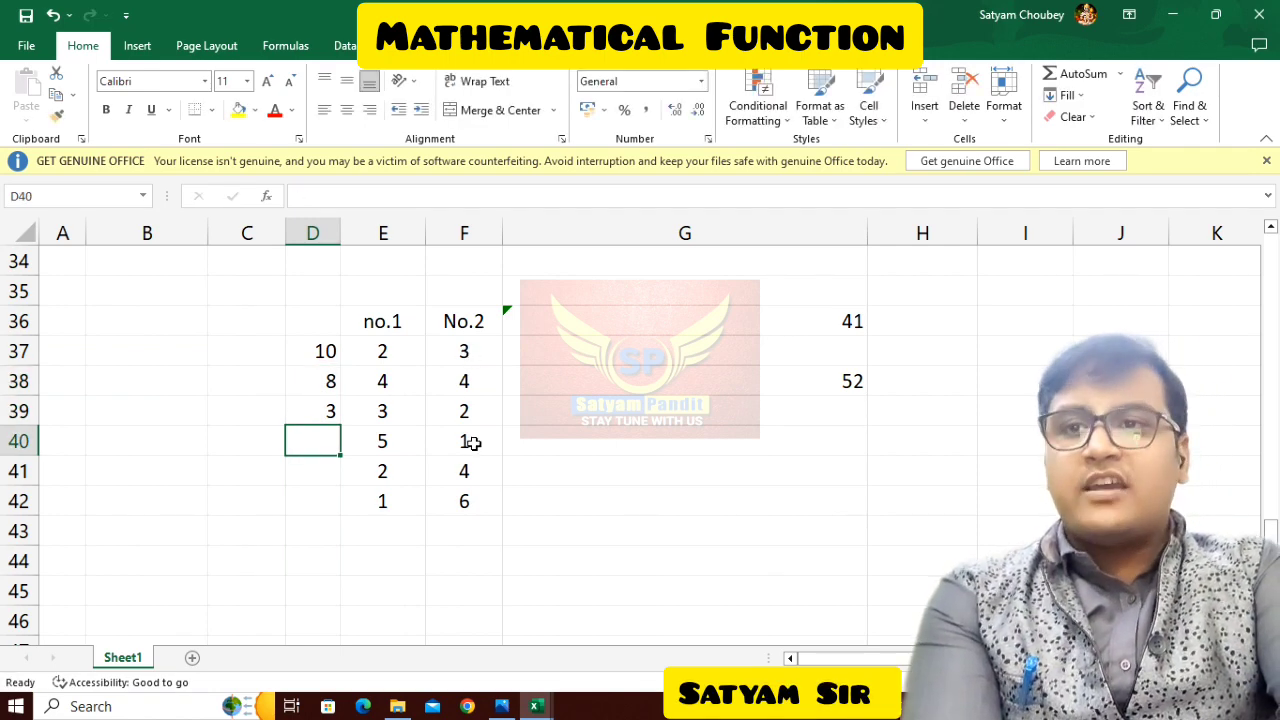
text(3)
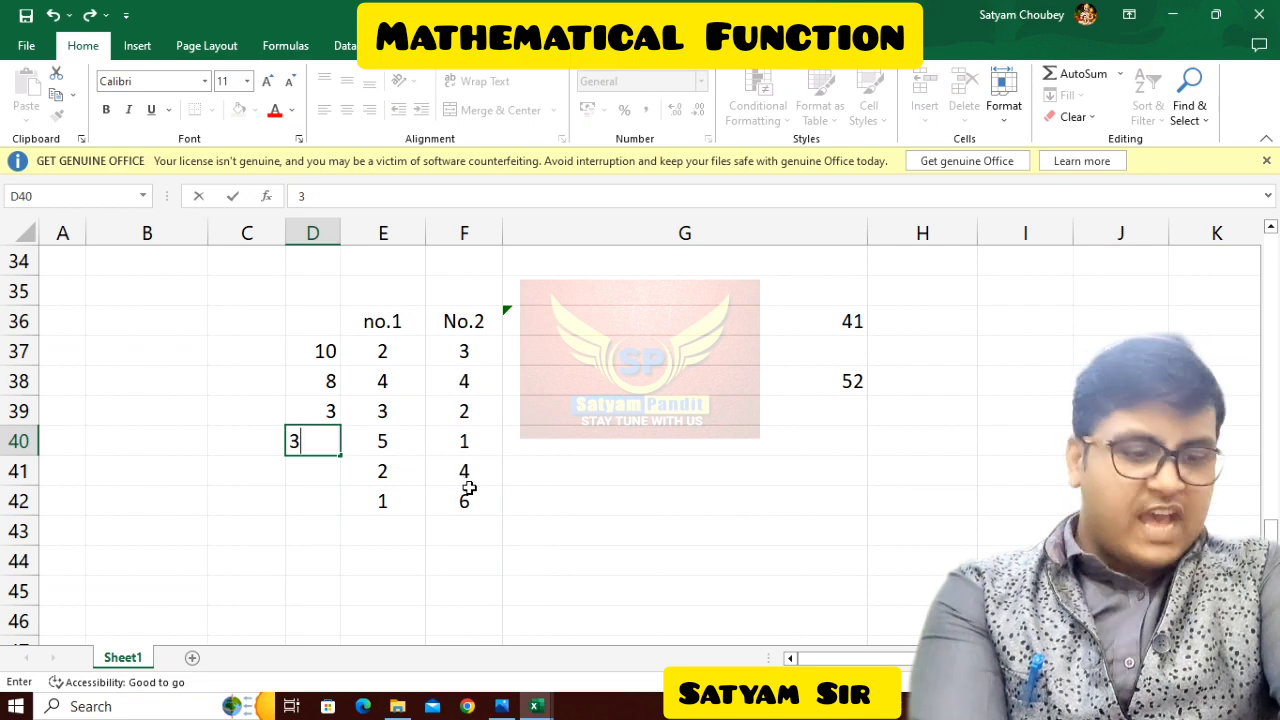
click(314, 472)
text(16)
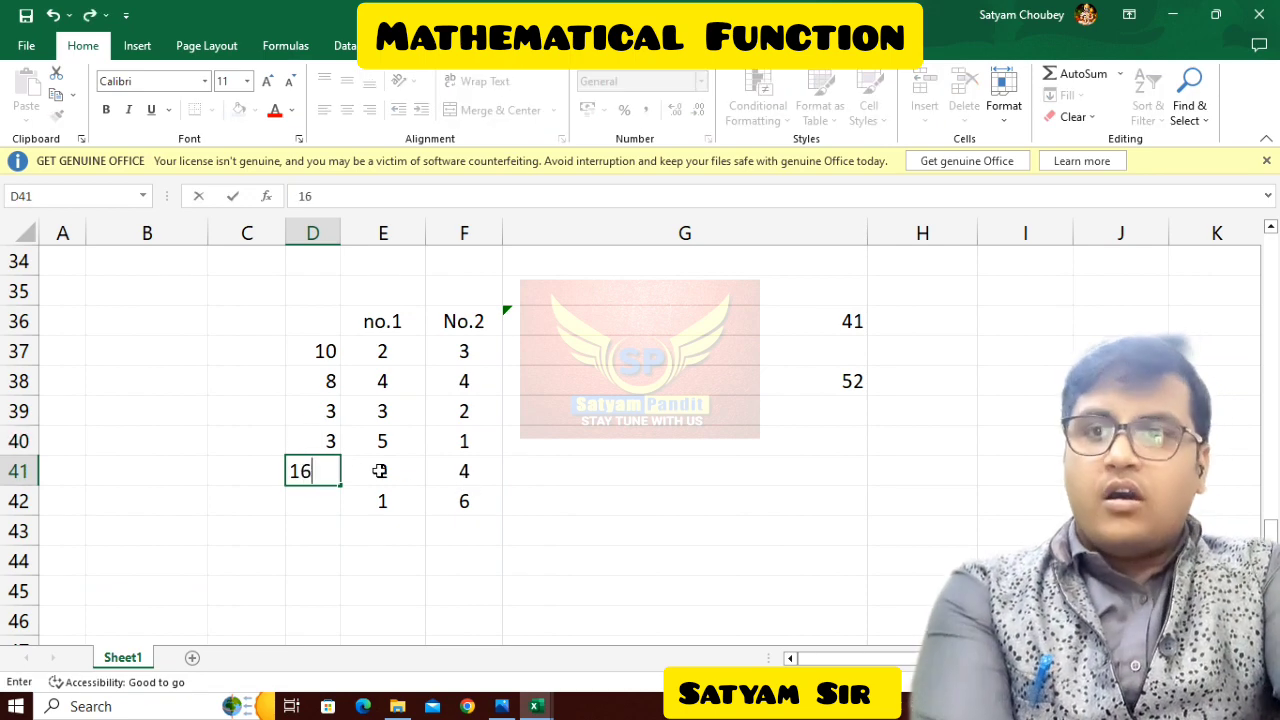
click(314, 506)
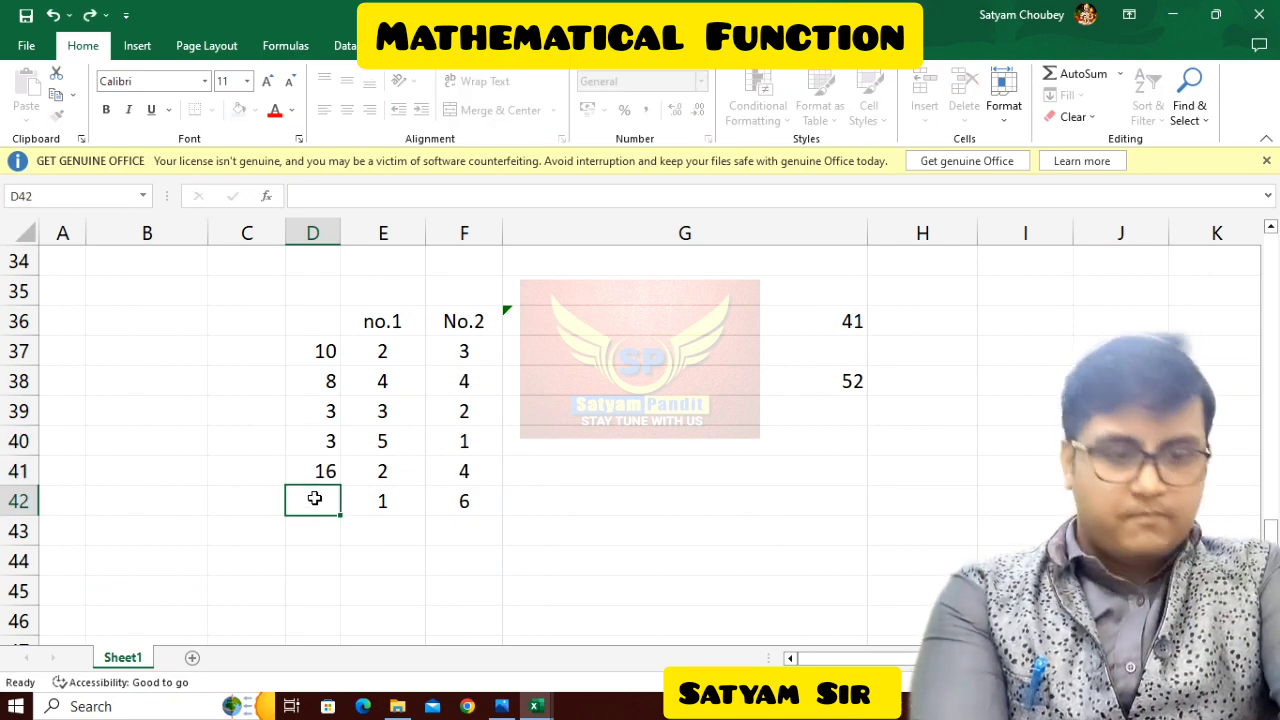
text(12)
Step: Total the manual products with an automatic sum in D43
click(314, 528)
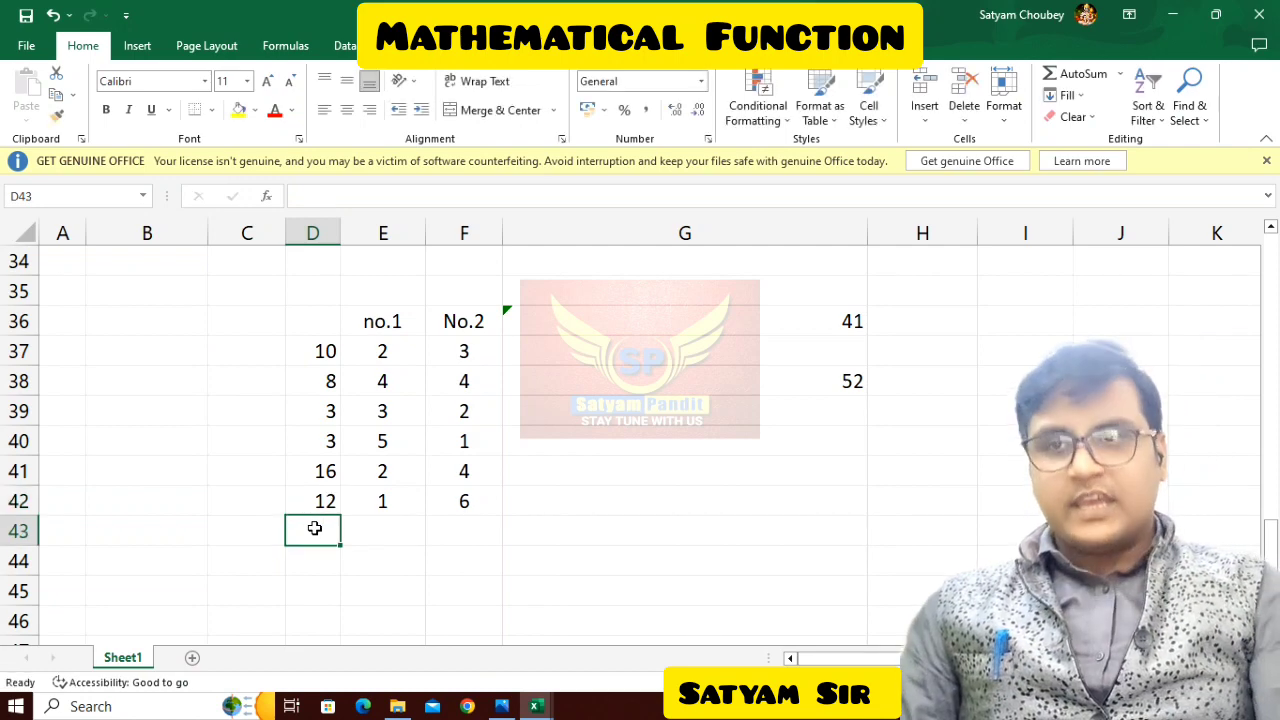
key(alt+equal)
key(Return)
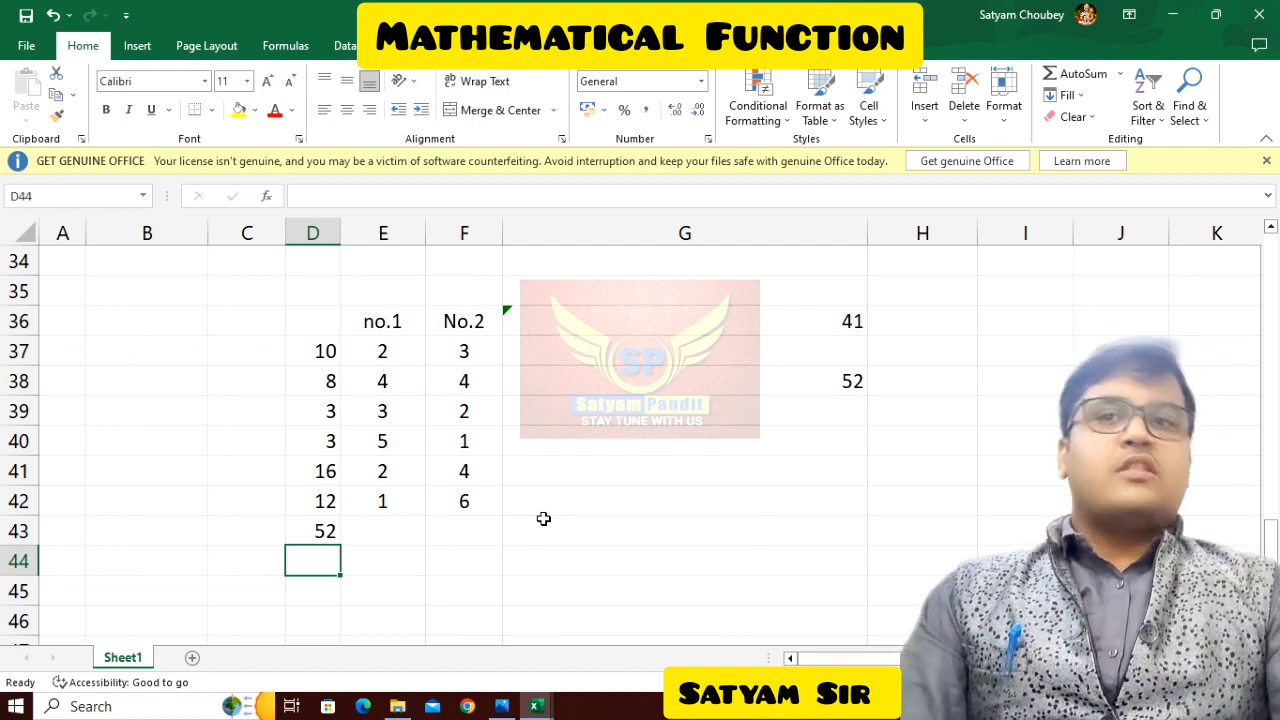
scroll(543, 518, up, 11)
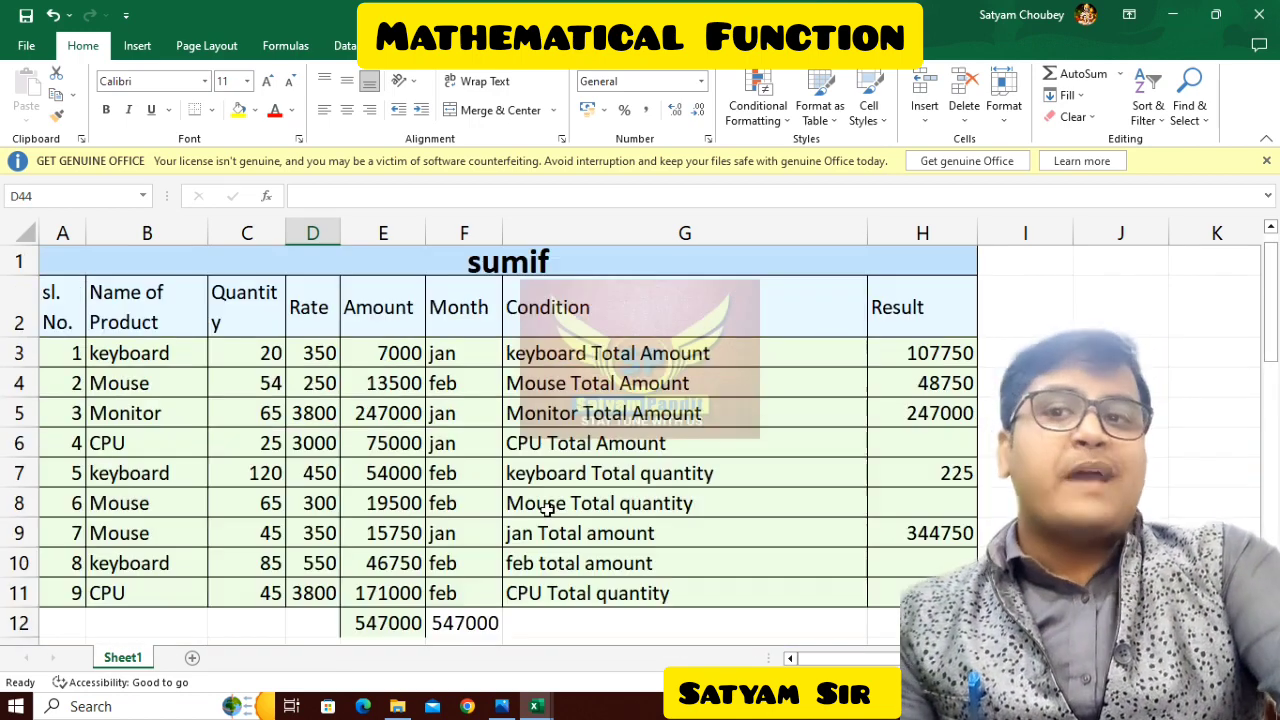
click(672, 476)
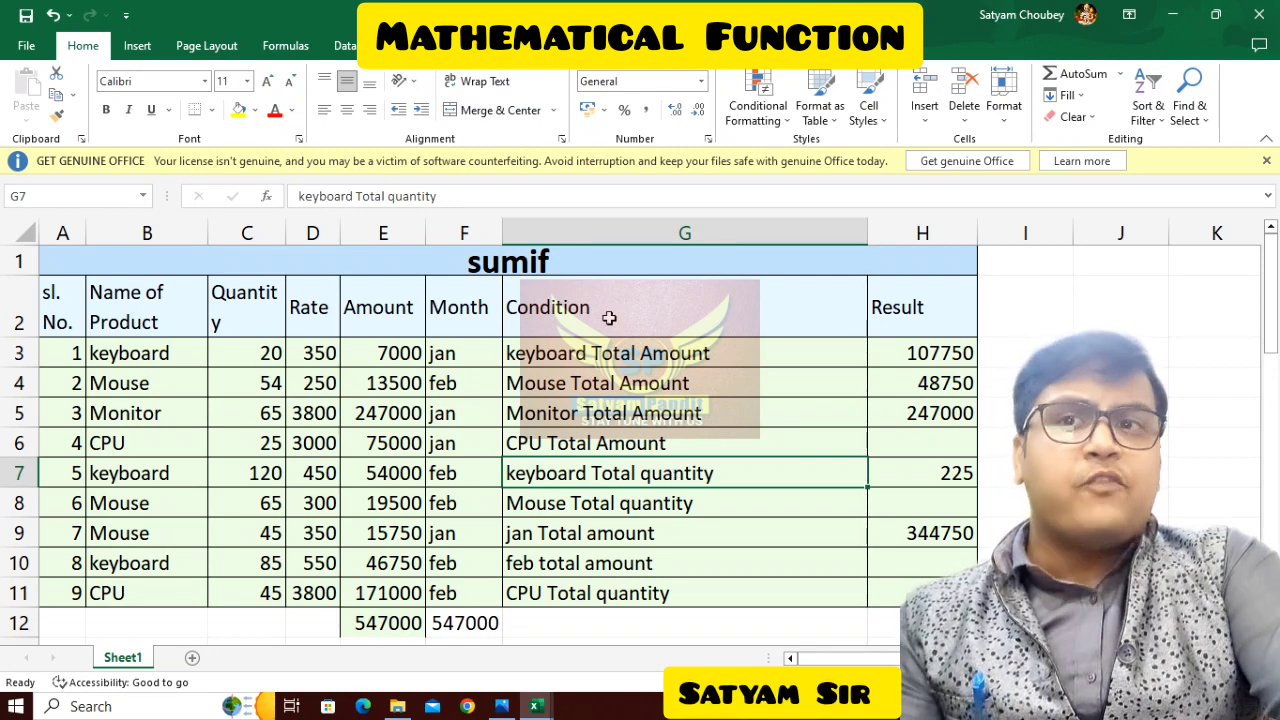
drag(492, 265, 507, 503)
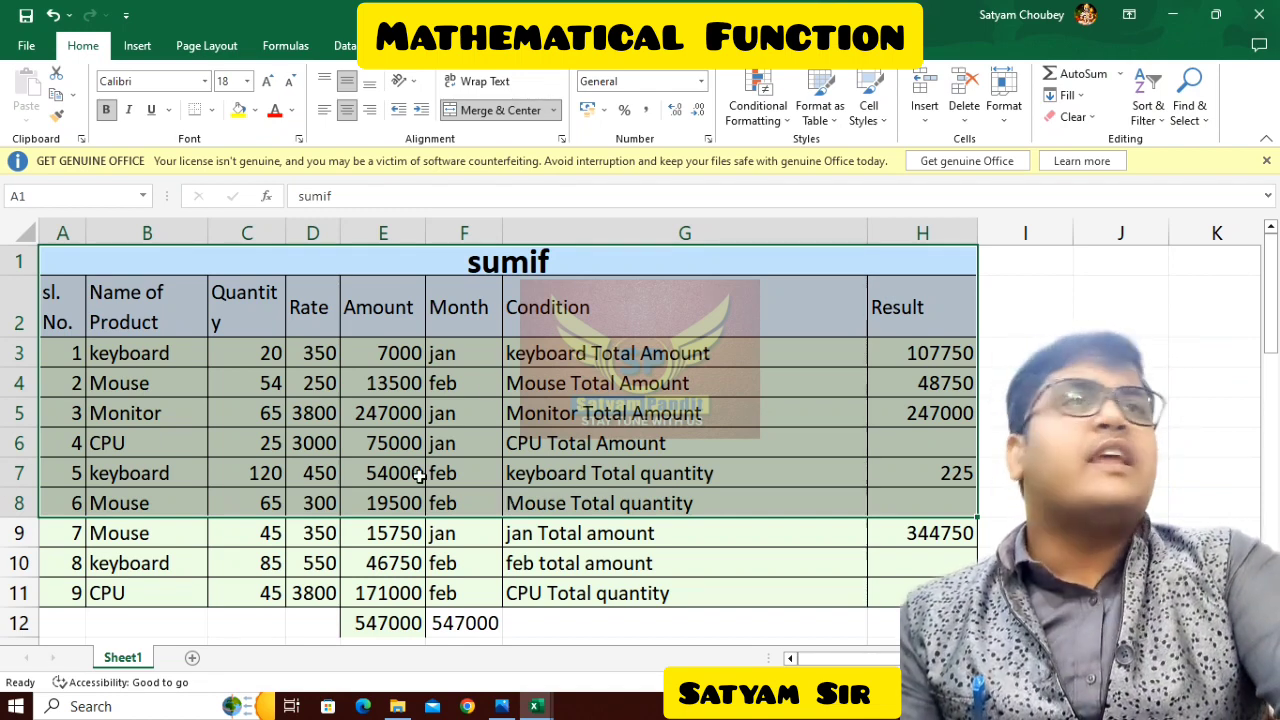
click(508, 404)
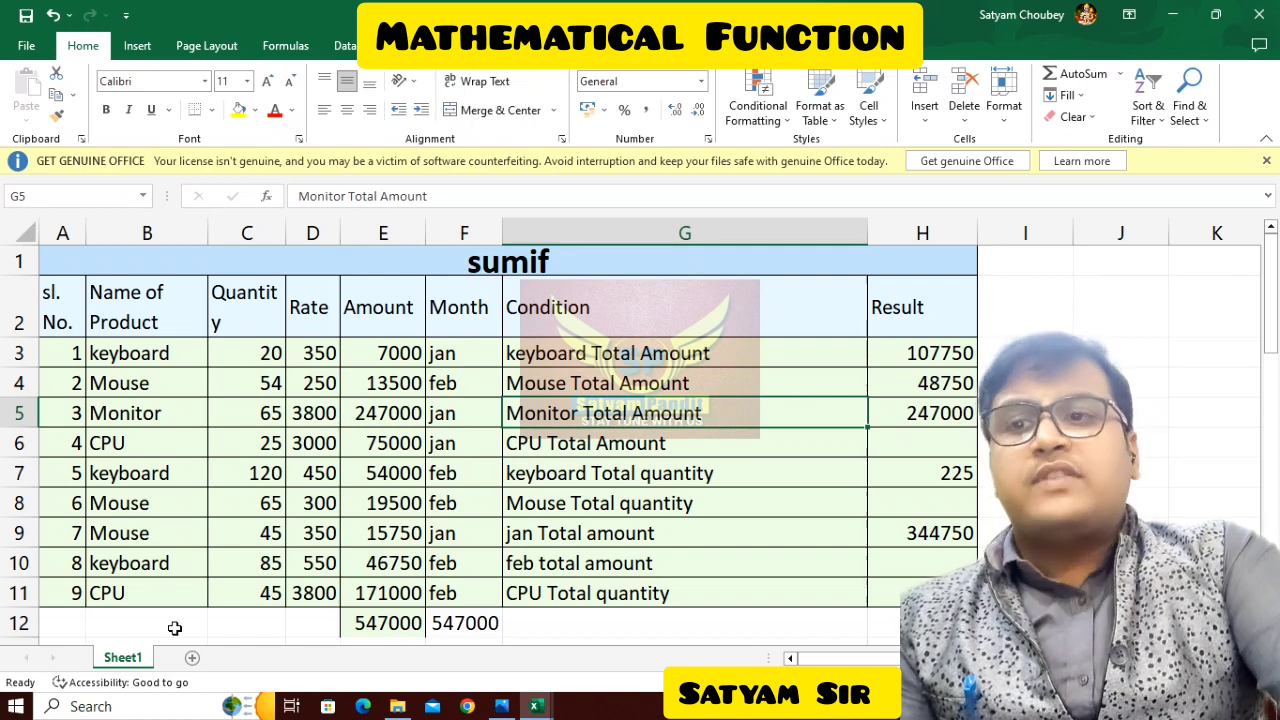
Step: Add a new blank worksheet after Sheet1 and return to Sheet1 with the sumif table
click(192, 658)
click(137, 662)
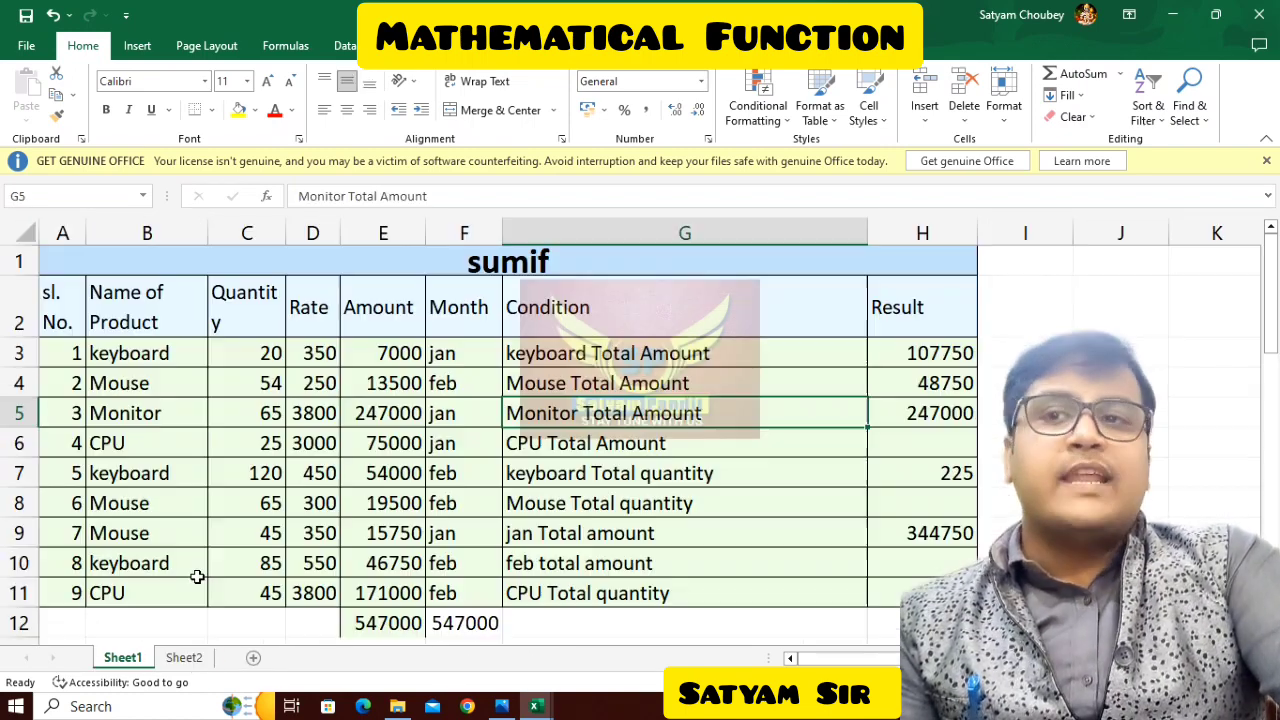